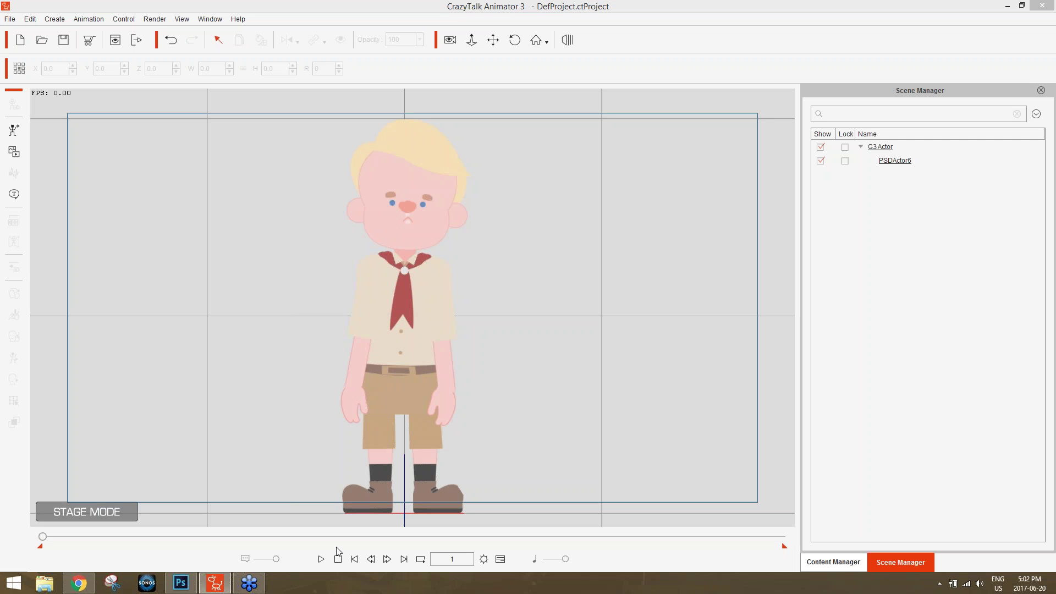
# - Play and stop the scene with the scout boy character, and show the actor template library
pyautogui.click(322, 560)
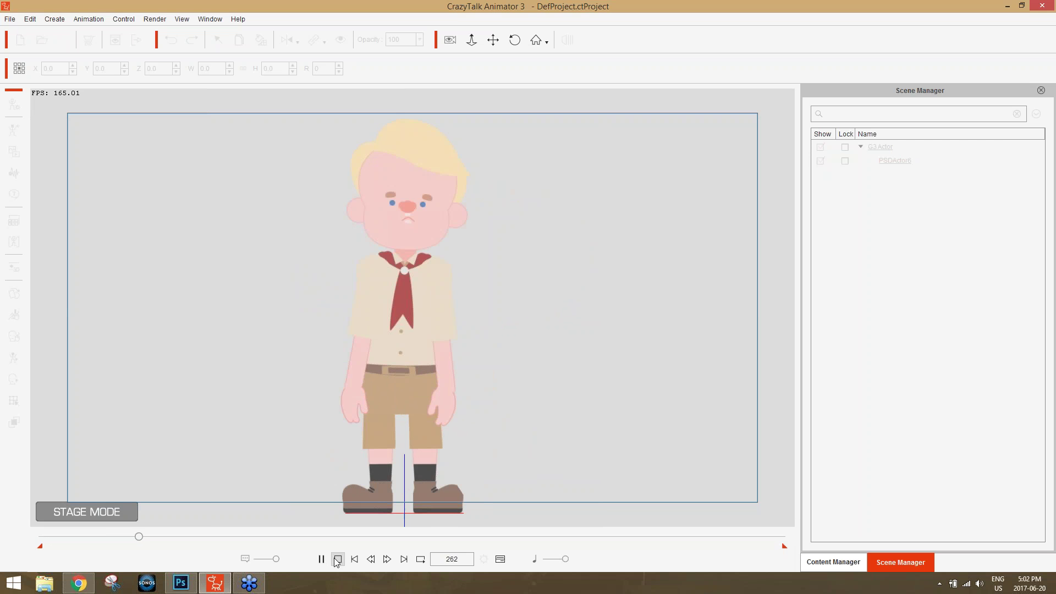
pyautogui.click(338, 559)
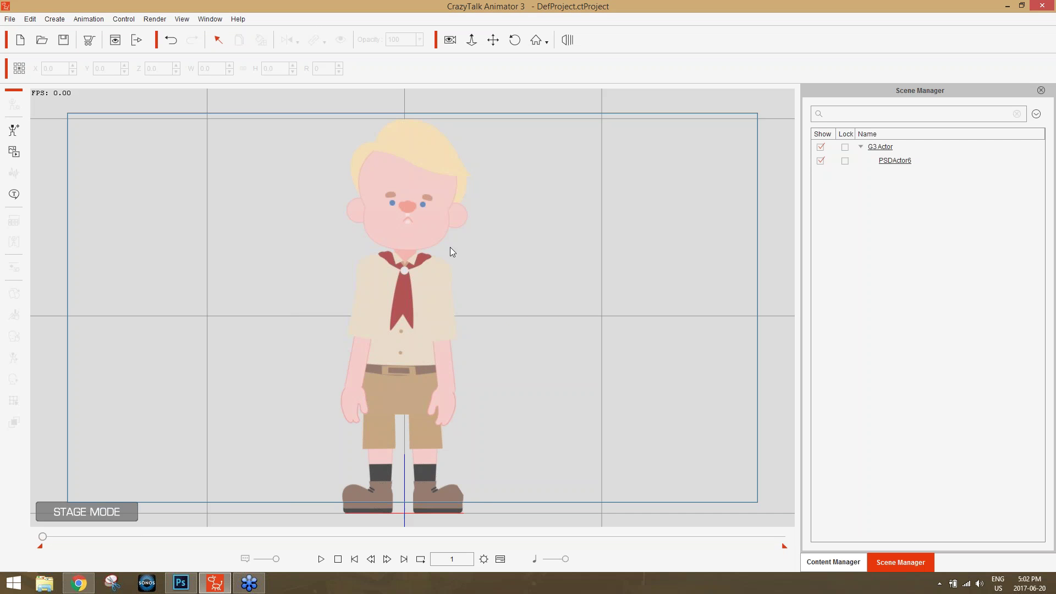
pyautogui.click(833, 561)
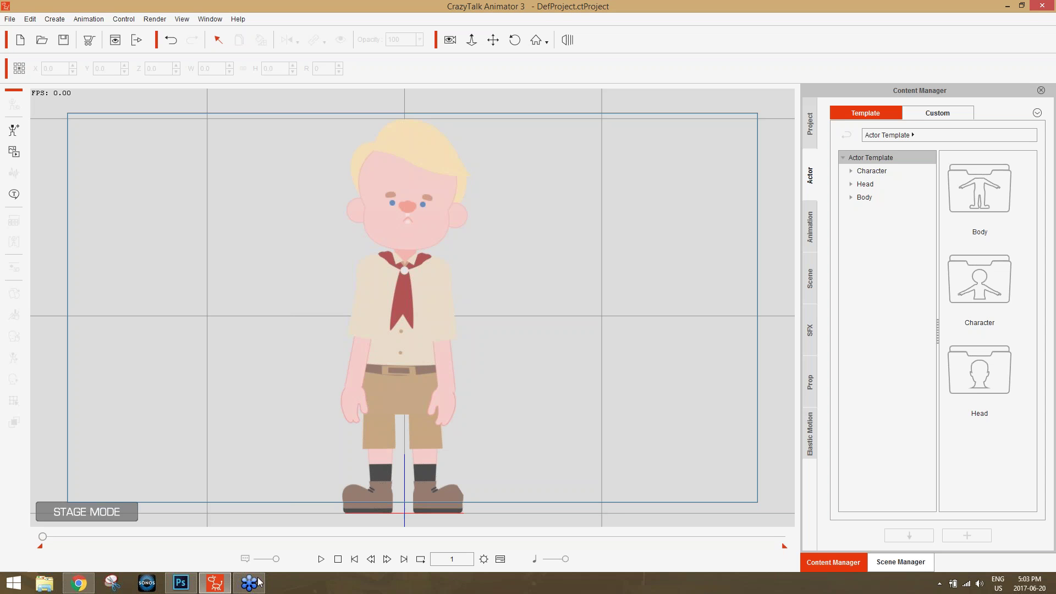
# - Switch to Chrome and search for "crazytalk animator edition comparison" in a new tab
pyautogui.click(87, 584)
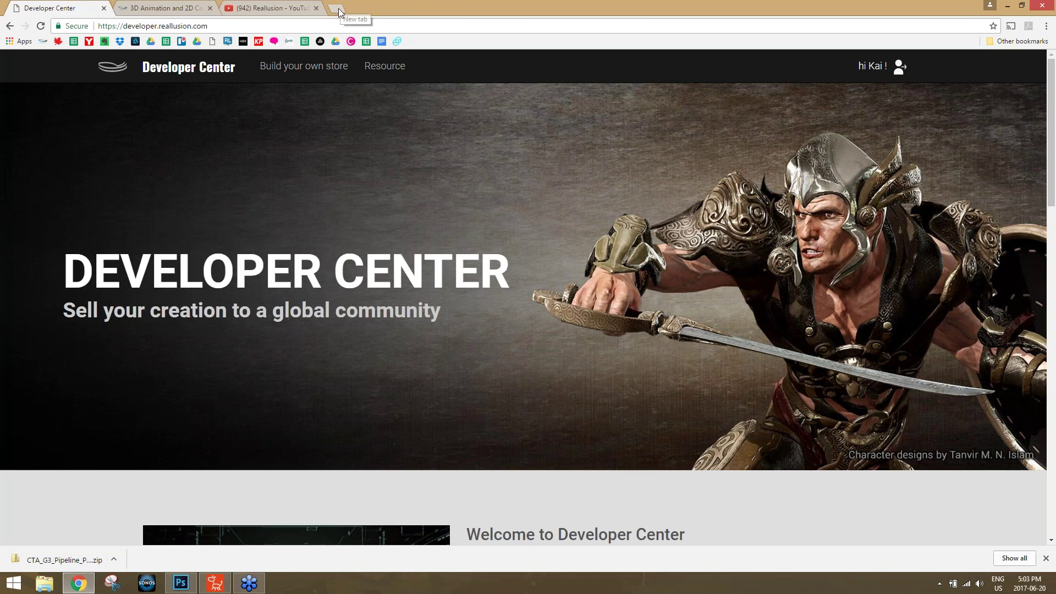
pyautogui.click(345, 8)
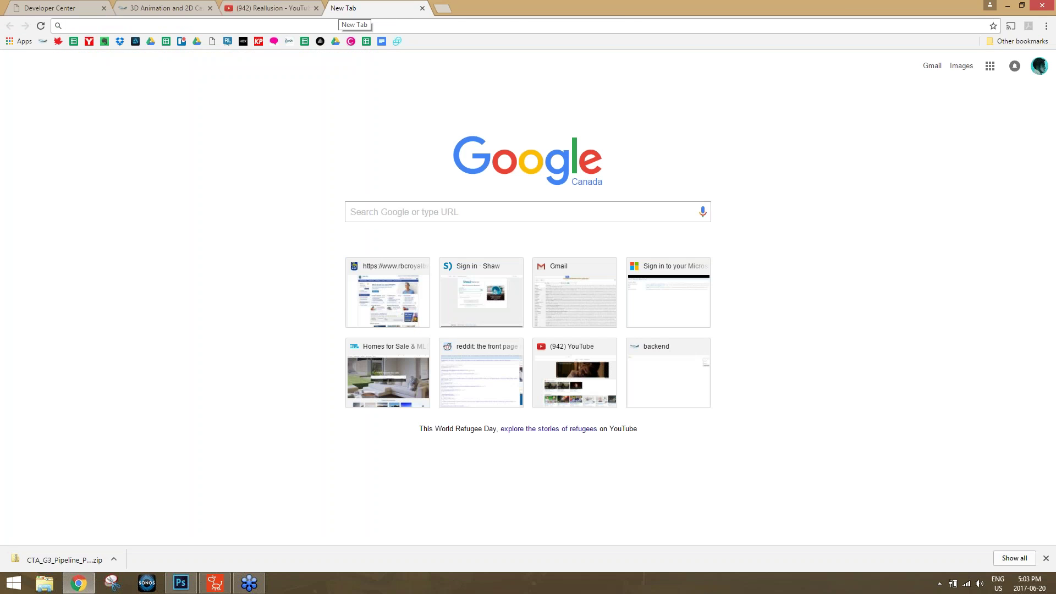
pyautogui.write('crazytalk animator')
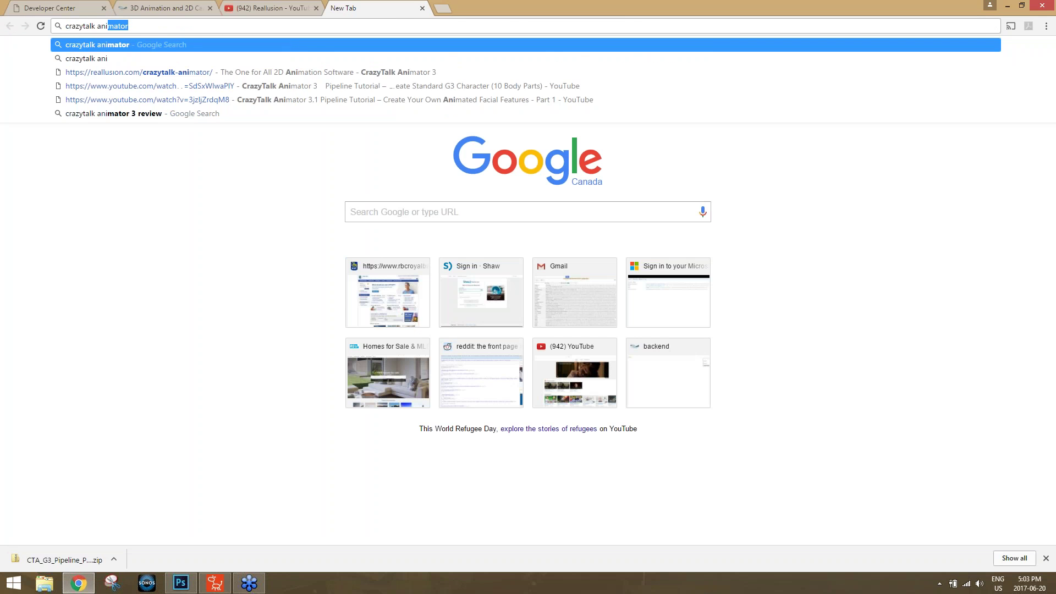
pyautogui.write(' edition c')
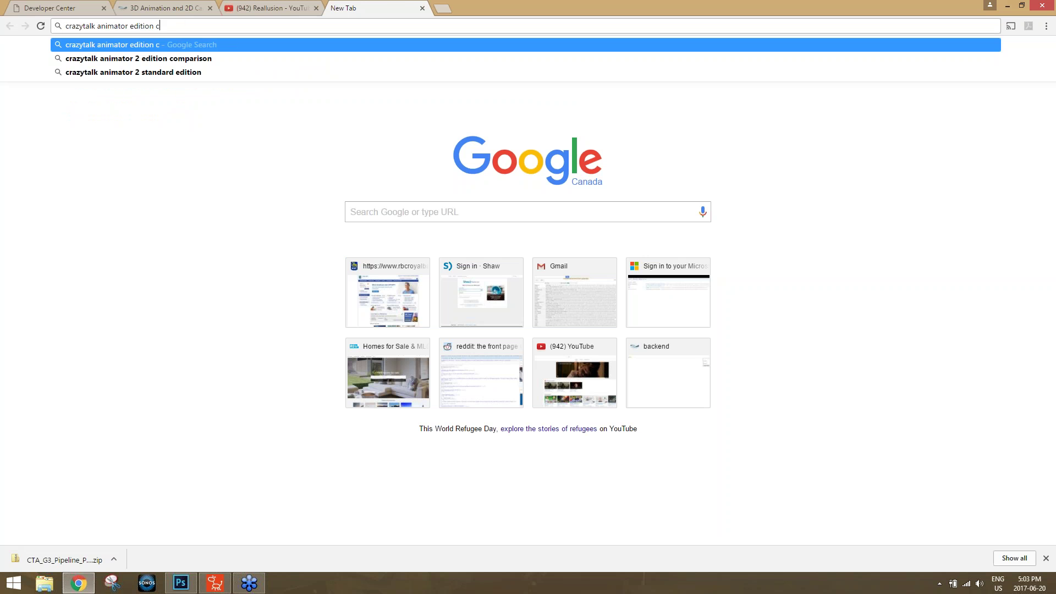
pyautogui.write('omparison')
pyautogui.press('Return')
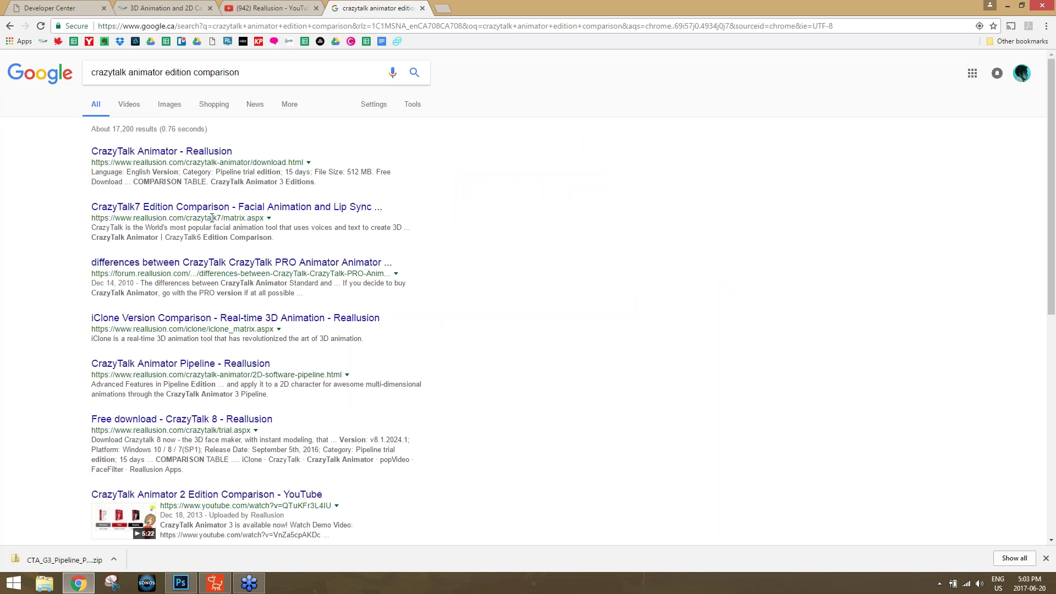
# - Open the CrazyTalk Animator Pipeline search result and go to the site's Edition Comparison page
pyautogui.click(177, 363)
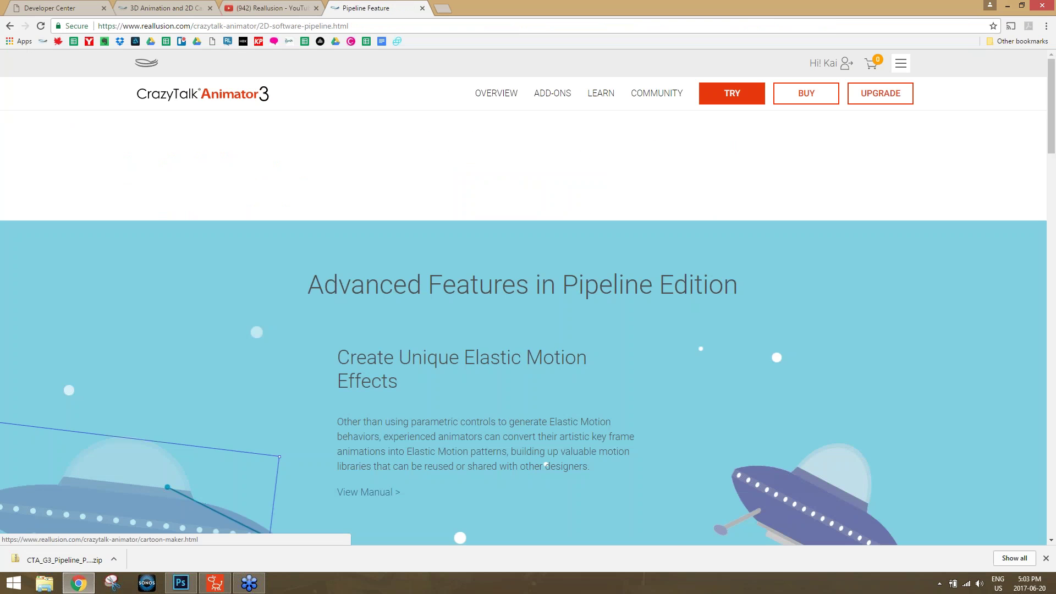
pyautogui.moveTo(510, 100)
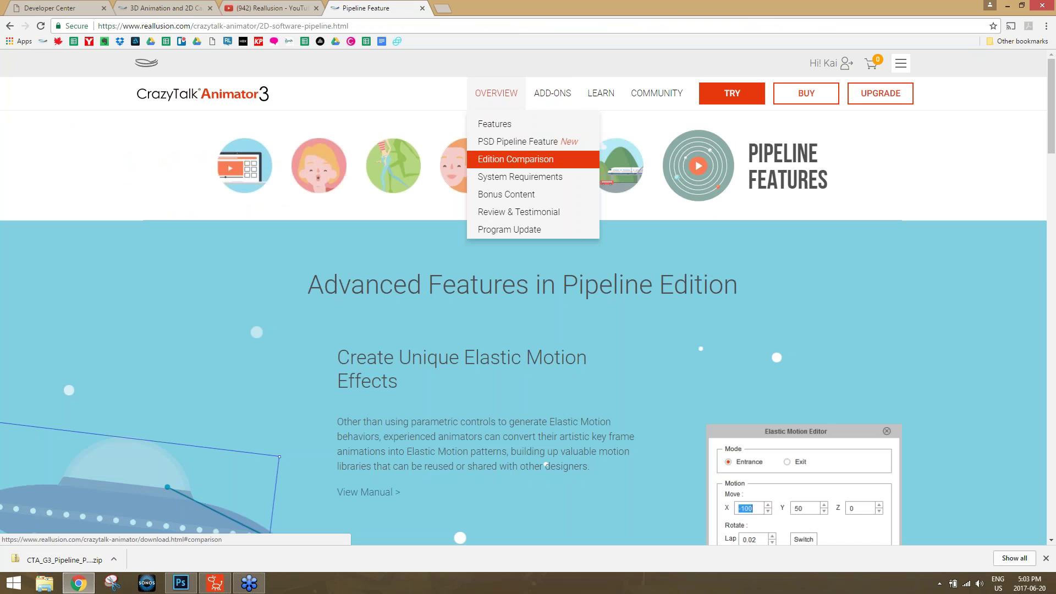
pyautogui.click(515, 159)
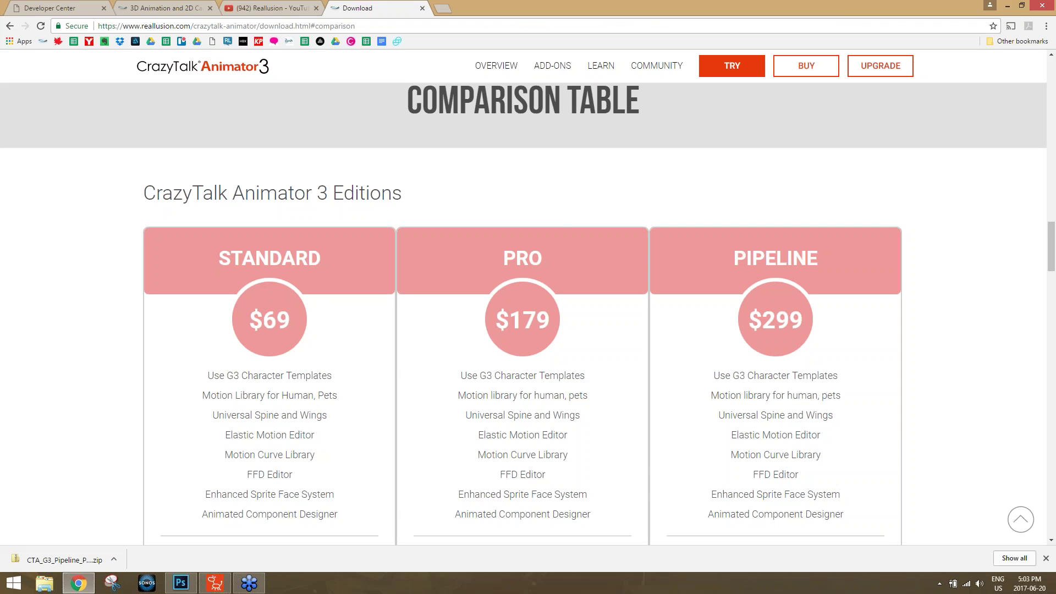
# - Examine the Standard, PRO and Pipeline editions' prices and major features throughout the comparison table
pyautogui.scroll(-7, 127, 292)
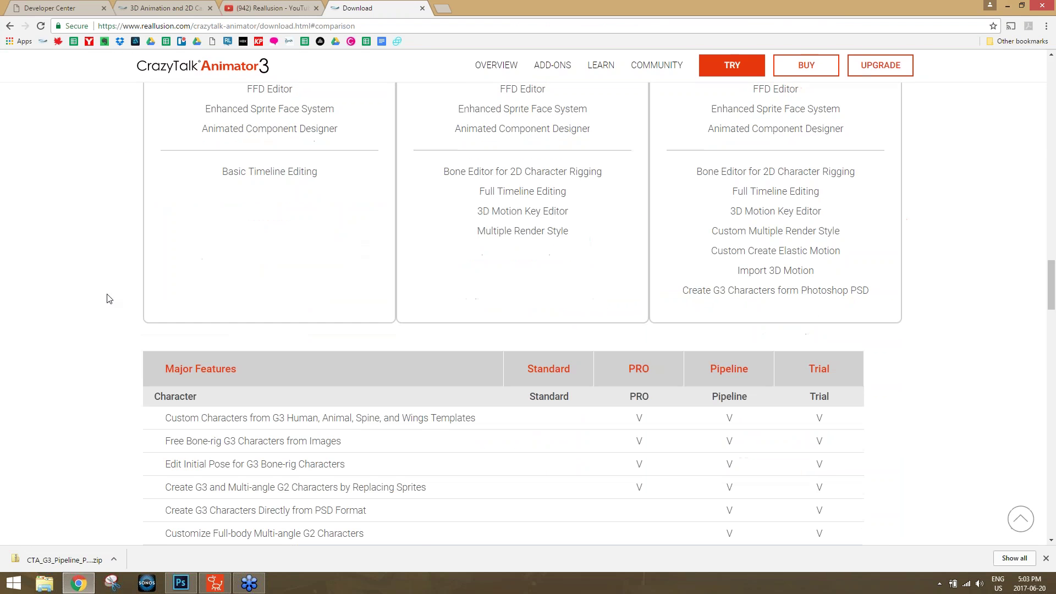
pyautogui.scroll(-1, 139, 259)
pyautogui.scroll(-2, 118, 262)
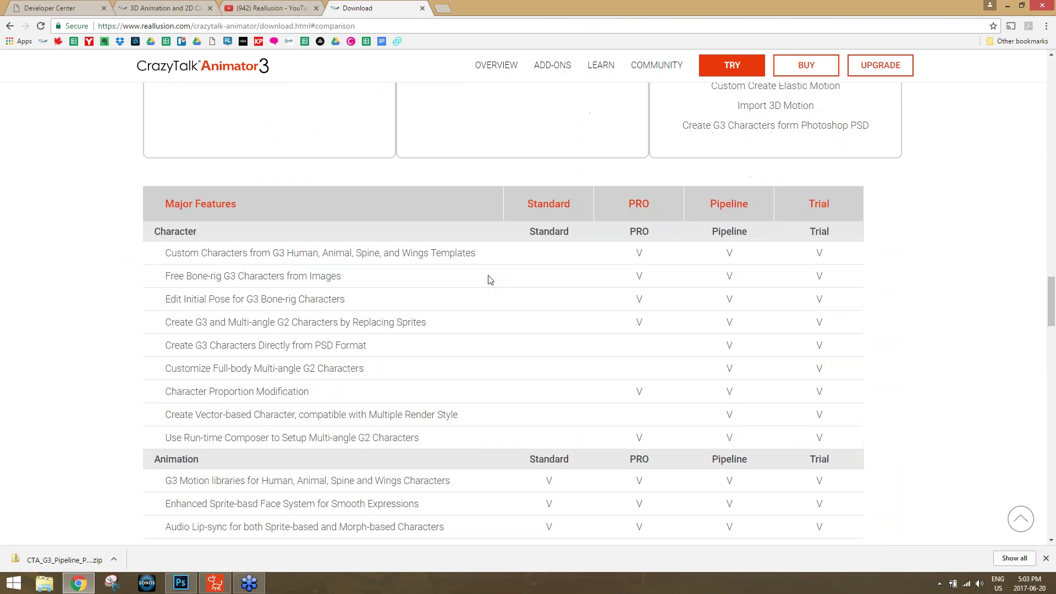
pyautogui.scroll(4, 480, 229)
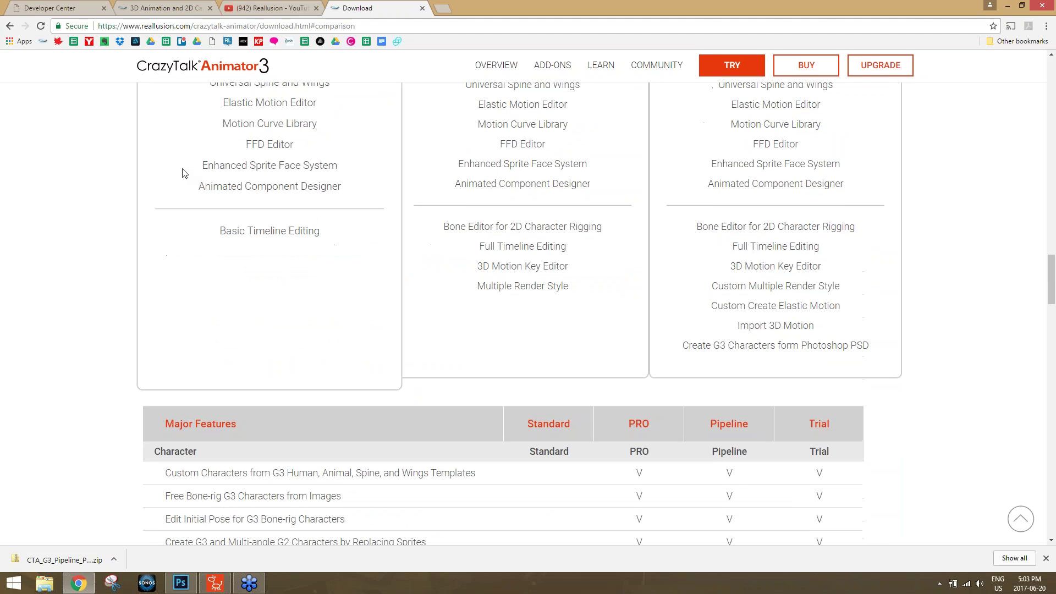
pyautogui.scroll(9, 246, 259)
pyautogui.scroll(-7, 164, 382)
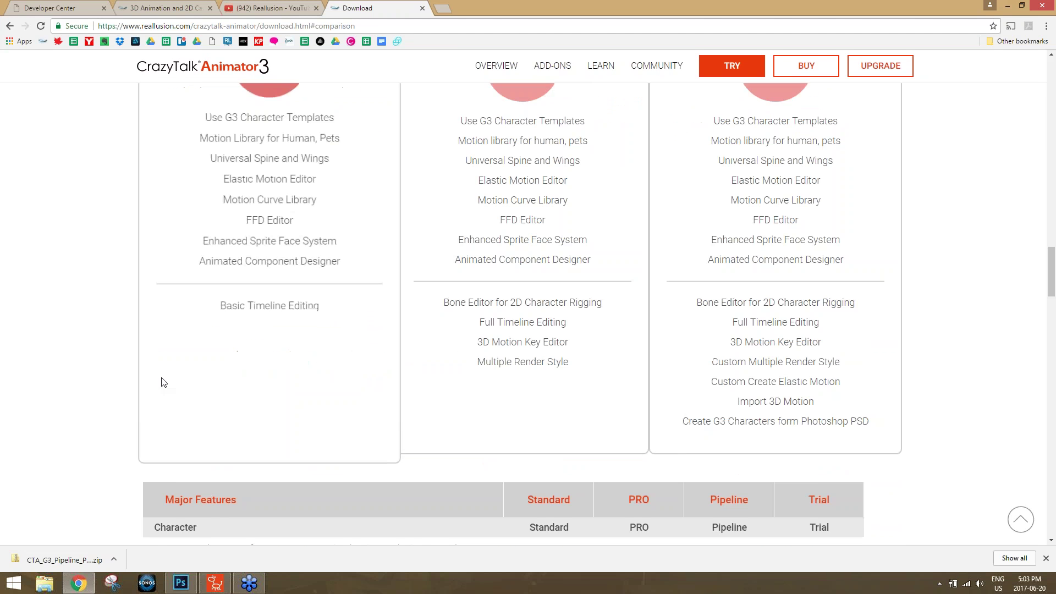
pyautogui.scroll(-7, 238, 377)
pyautogui.scroll(-5, 655, 292)
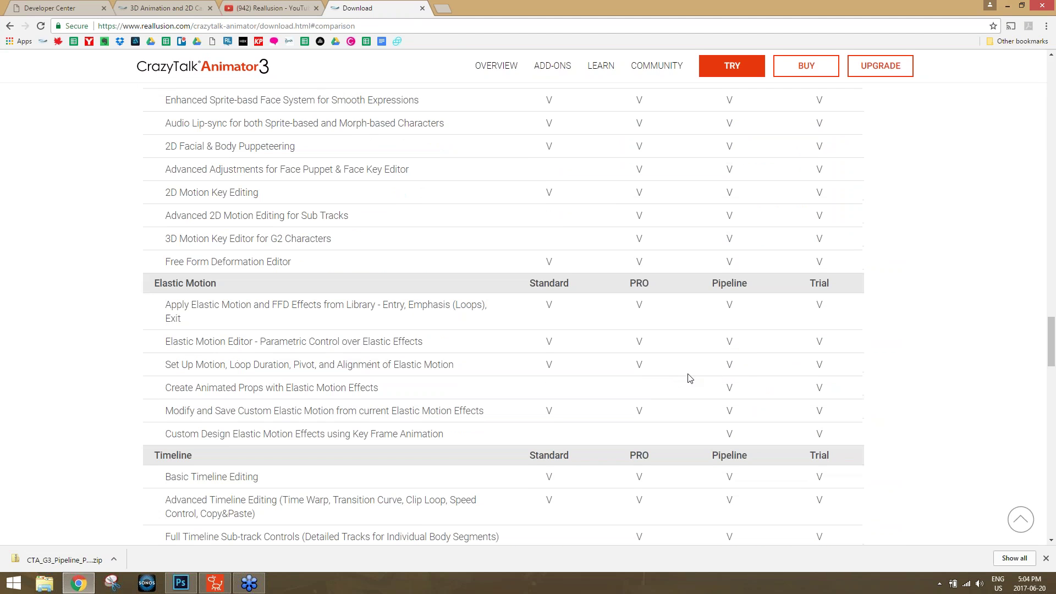
pyautogui.scroll(-1, 690, 378)
pyautogui.scroll(-6, 734, 437)
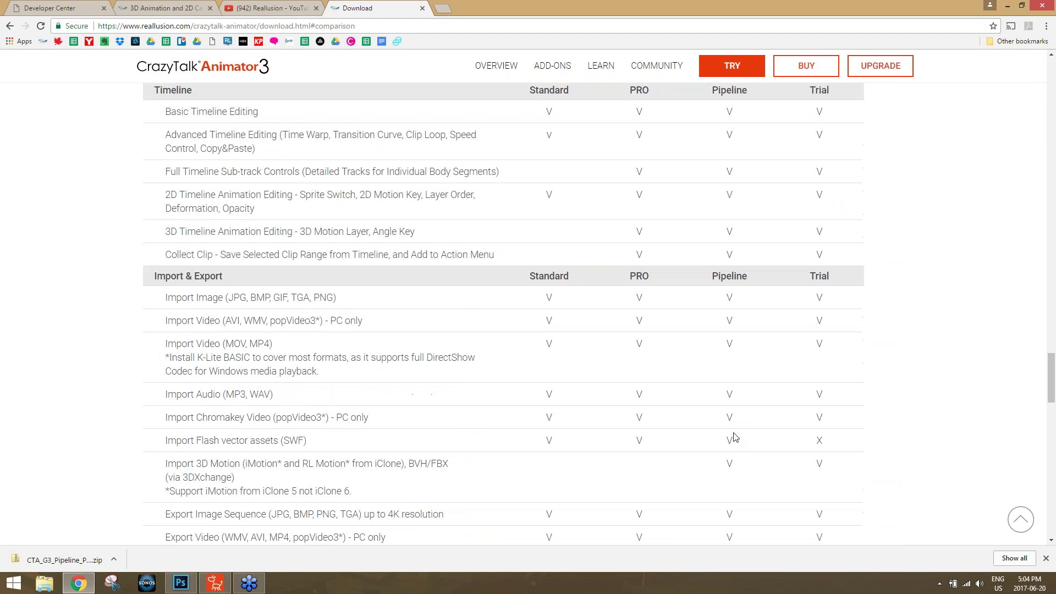
pyautogui.scroll(-5, 734, 437)
pyautogui.scroll(14, 719, 412)
pyautogui.scroll(10, 701, 412)
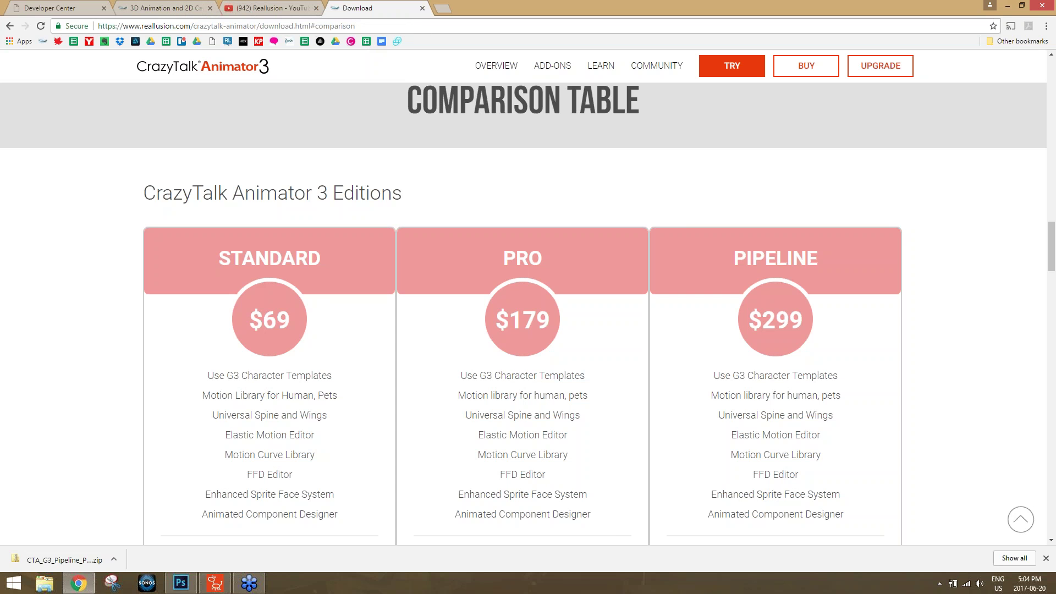
# - Go to the Reallusion member account and open its product registration page
pyautogui.click(172, 8)
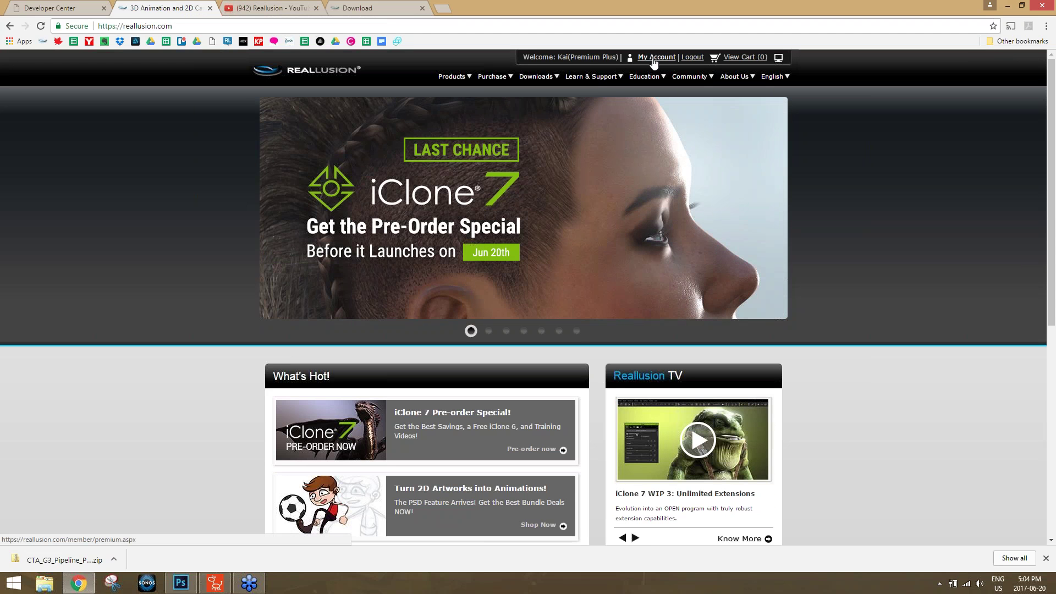
pyautogui.click(654, 61)
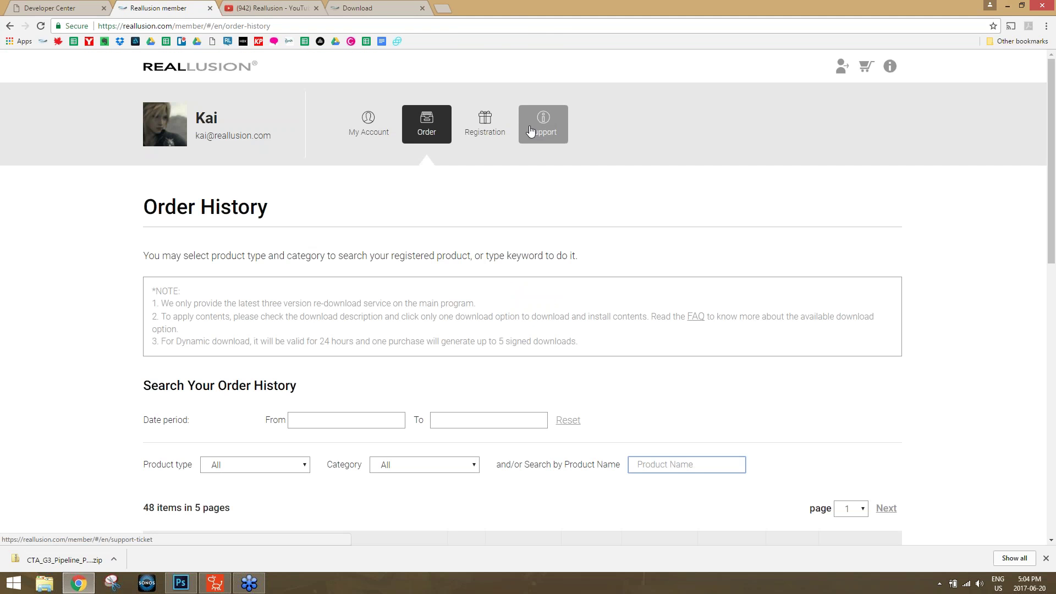
pyautogui.click(500, 130)
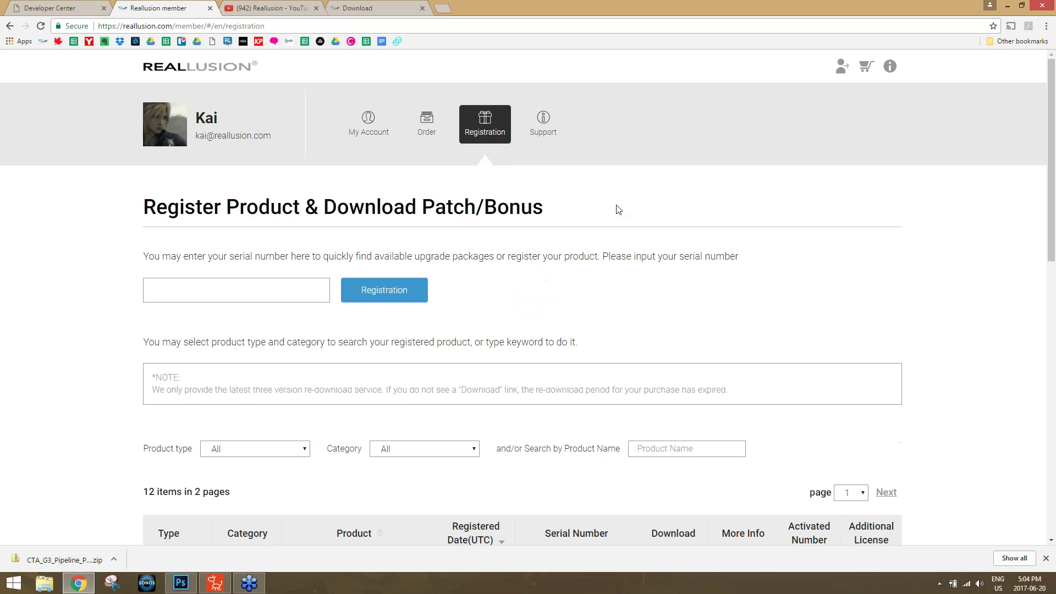
# - Download the CTA_G3_Pipeline_PSD_Template bonus for CrazyTalk Animator 3 Pipeline (Windows Version), and close the product's patch and bonus information
pyautogui.scroll(-6, 700, 271)
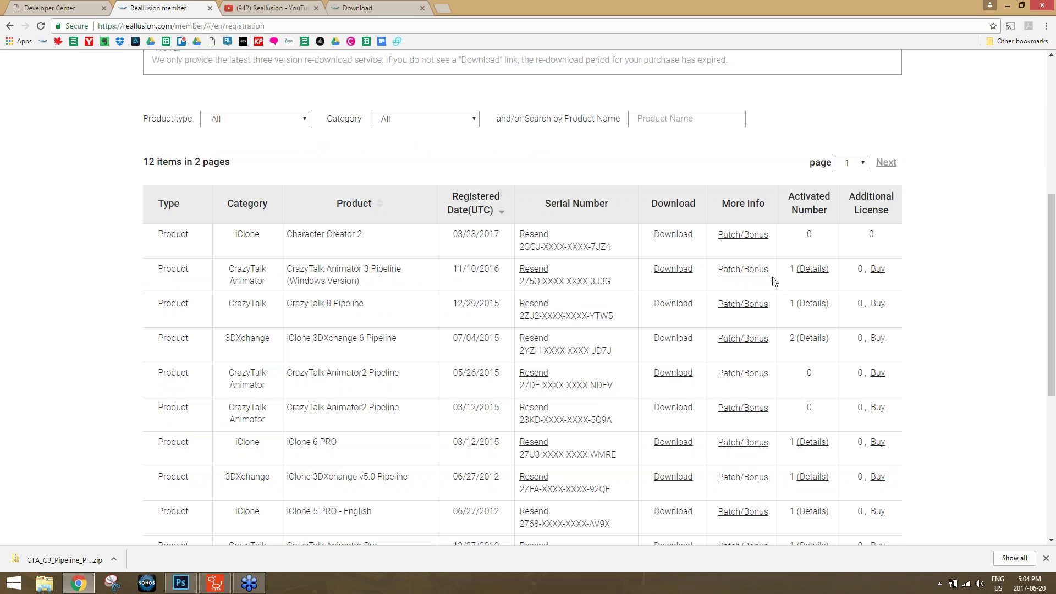
pyautogui.click(748, 275)
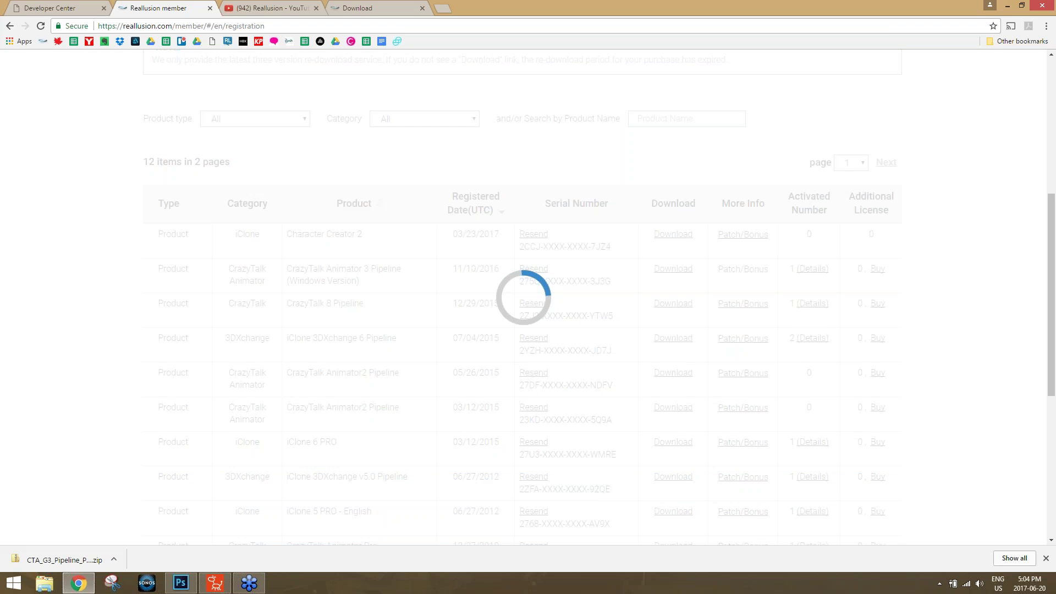
pyautogui.scroll(-2, 601, 329)
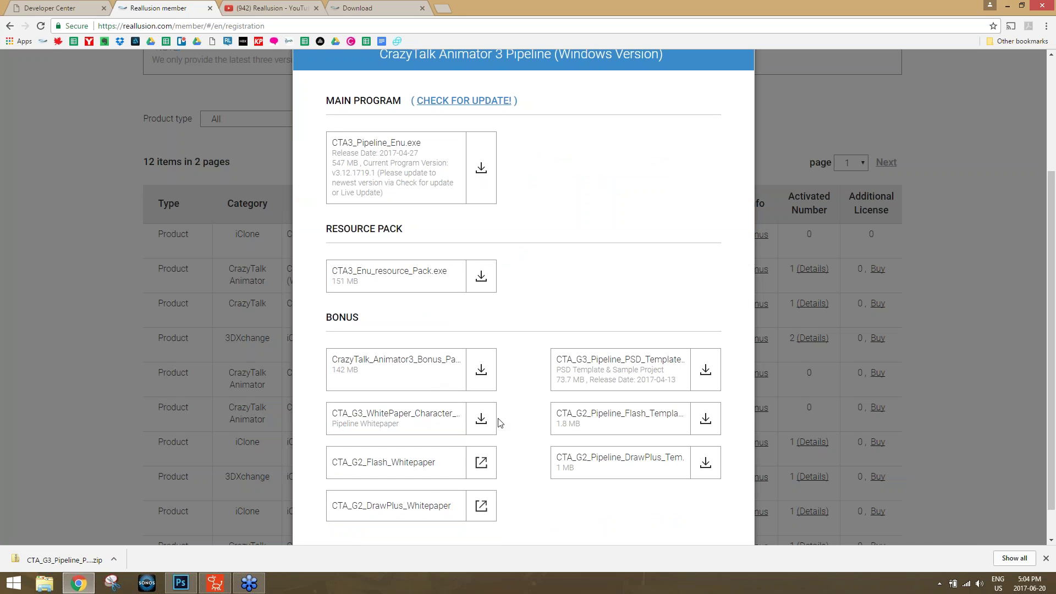
pyautogui.click(705, 370)
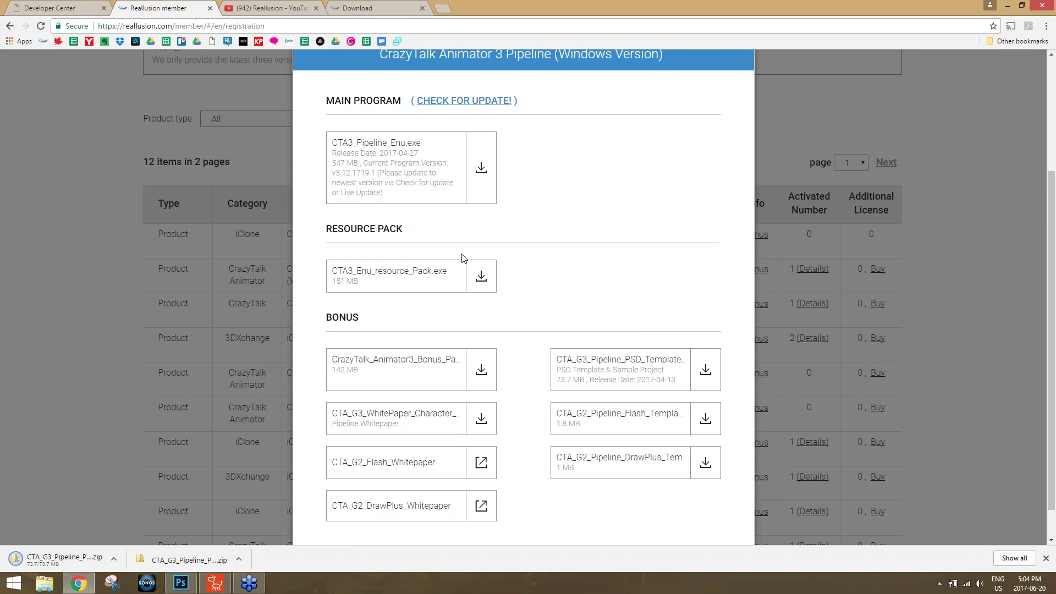
pyautogui.scroll(3, 558, 280)
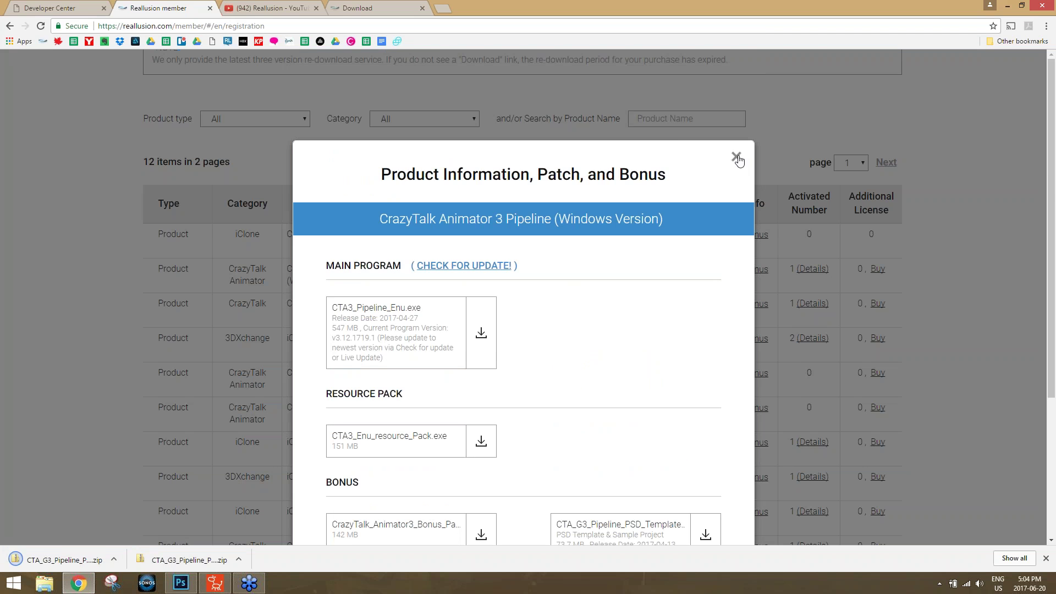
pyautogui.scroll(-4, 631, 341)
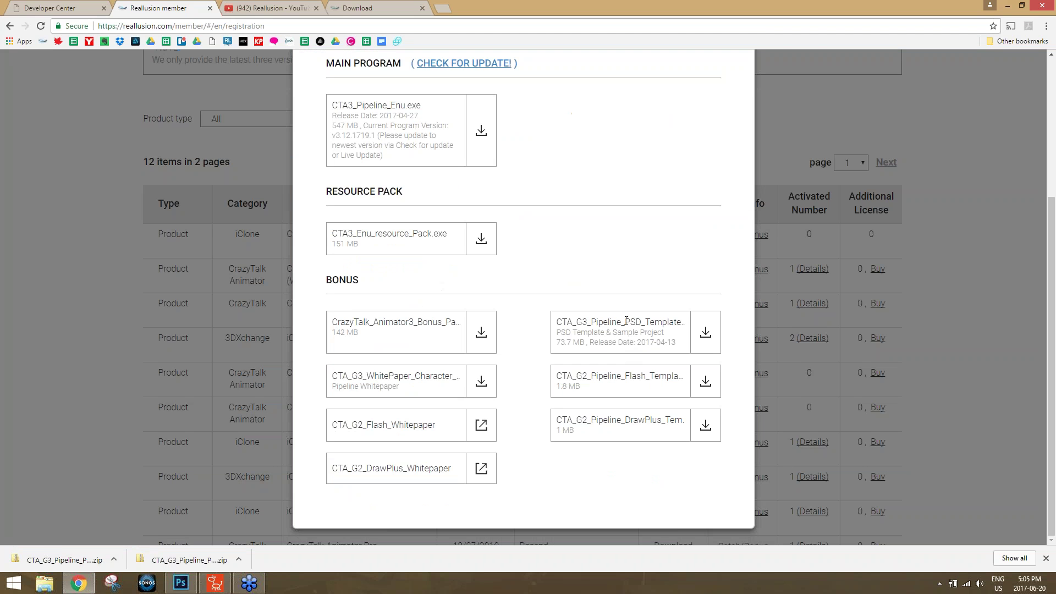
pyautogui.scroll(2, 661, 262)
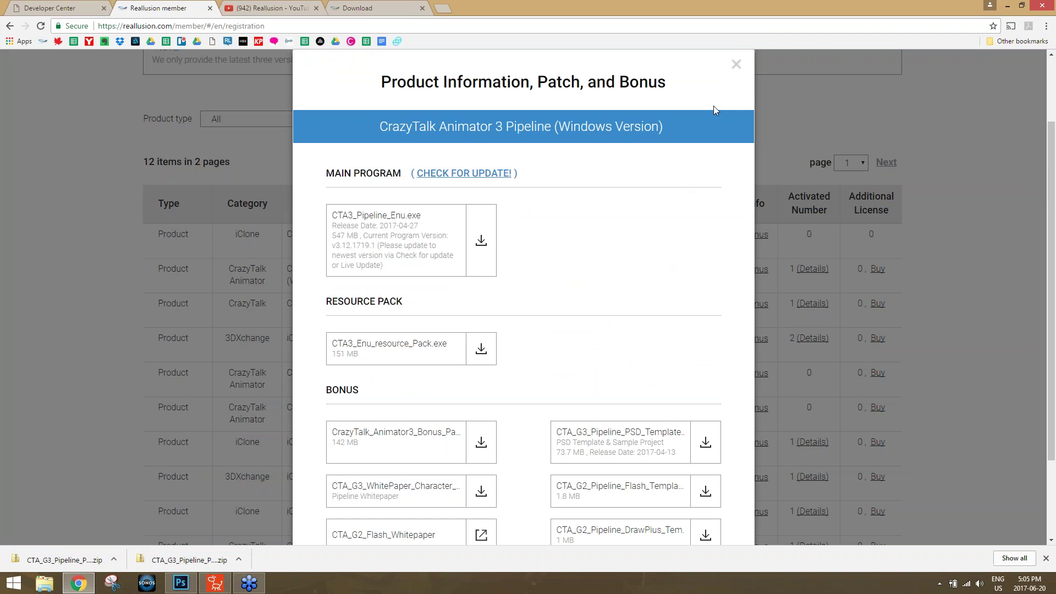
pyautogui.click(736, 63)
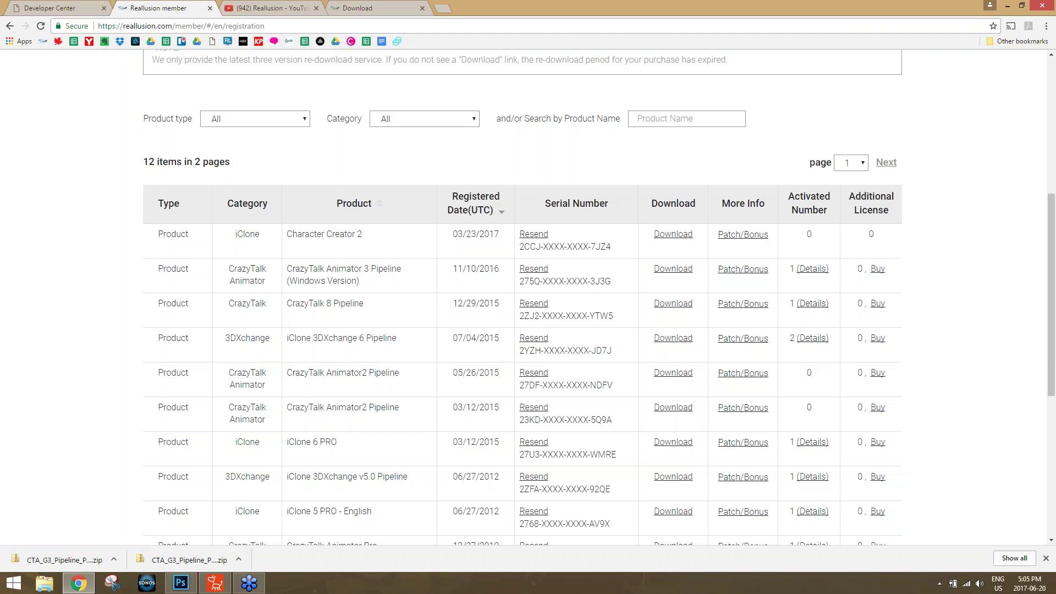
# - Return to the Reallusion Developer Center and open its CrazyTalk Animator resource page
pyautogui.click(53, 7)
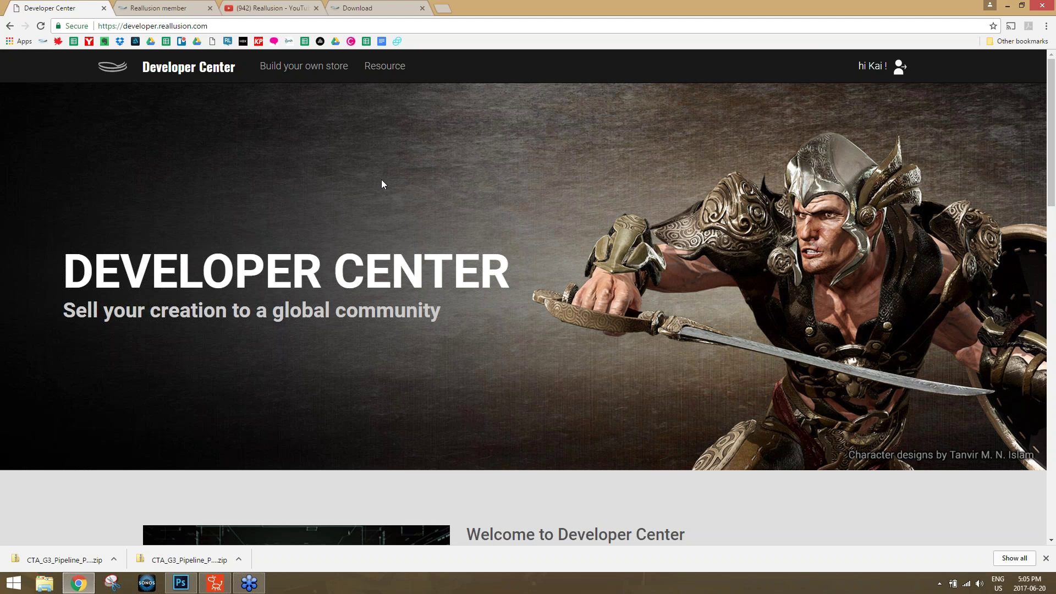
pyautogui.moveTo(388, 74)
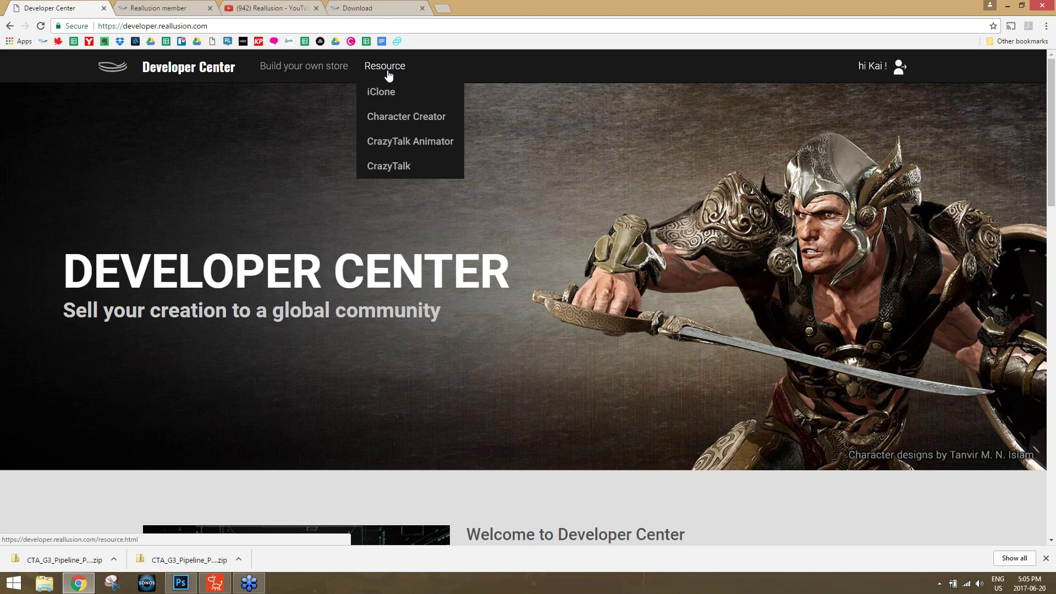
pyautogui.click(403, 142)
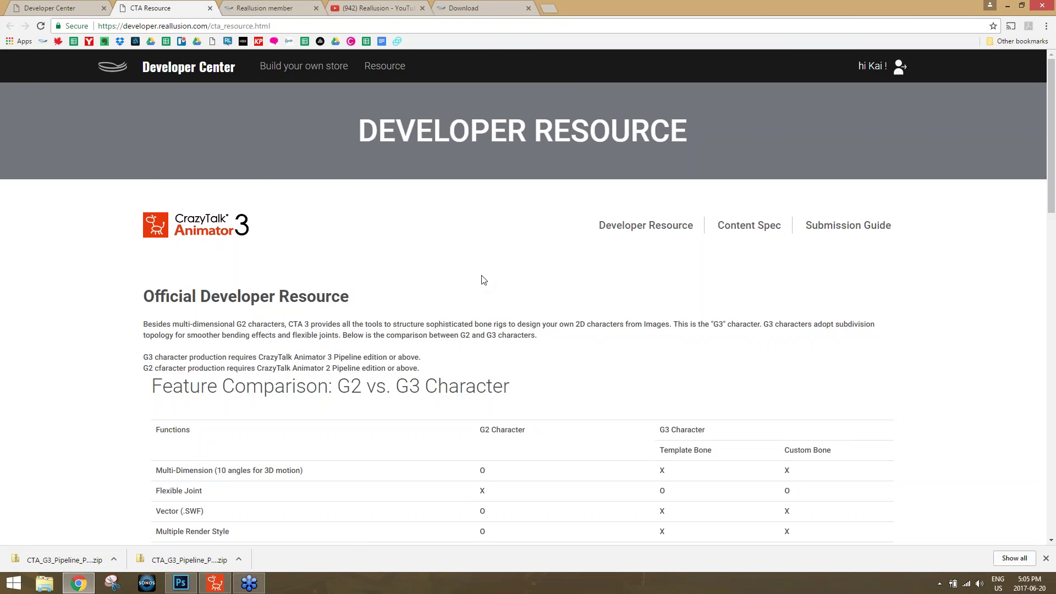
# - Review the G2 vs. G3 feature comparison and open the "Step by step G3 character creation WHITE PAPER"
pyautogui.scroll(-4, 483, 279)
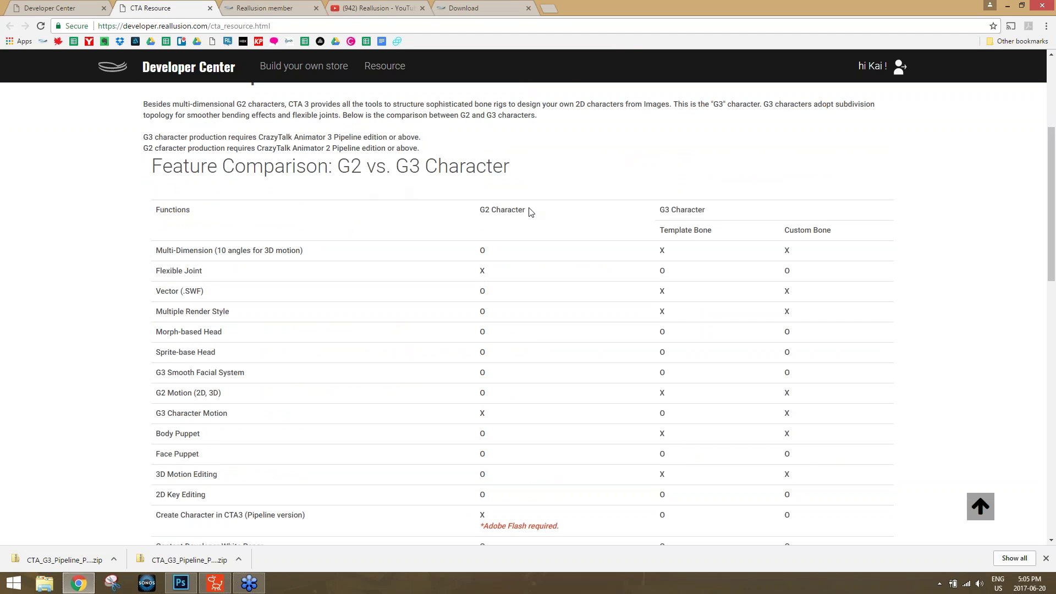
pyautogui.scroll(-5, 733, 278)
pyautogui.scroll(-3, 709, 282)
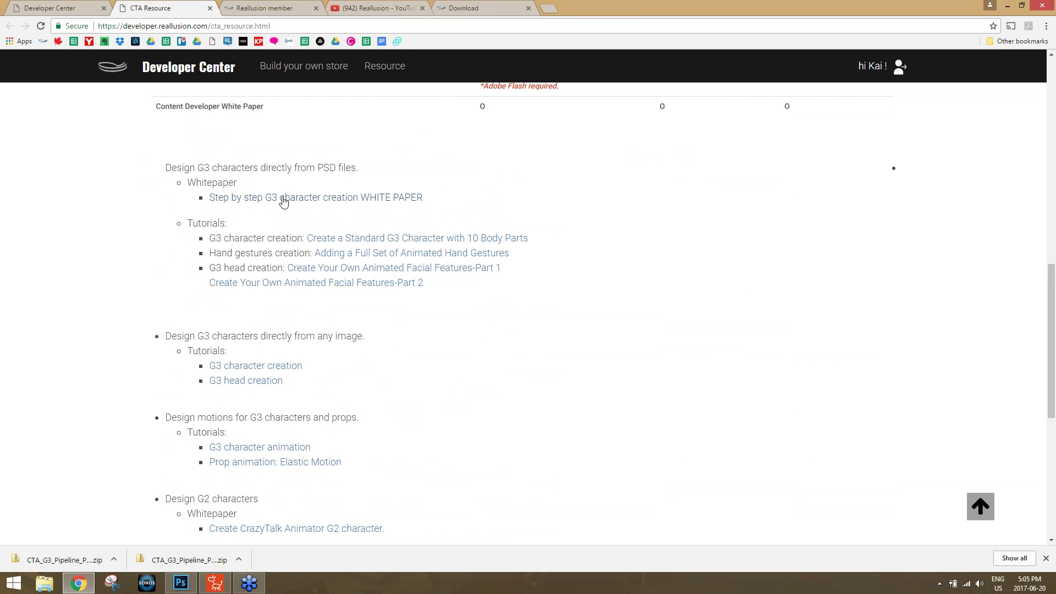
pyautogui.click(283, 199)
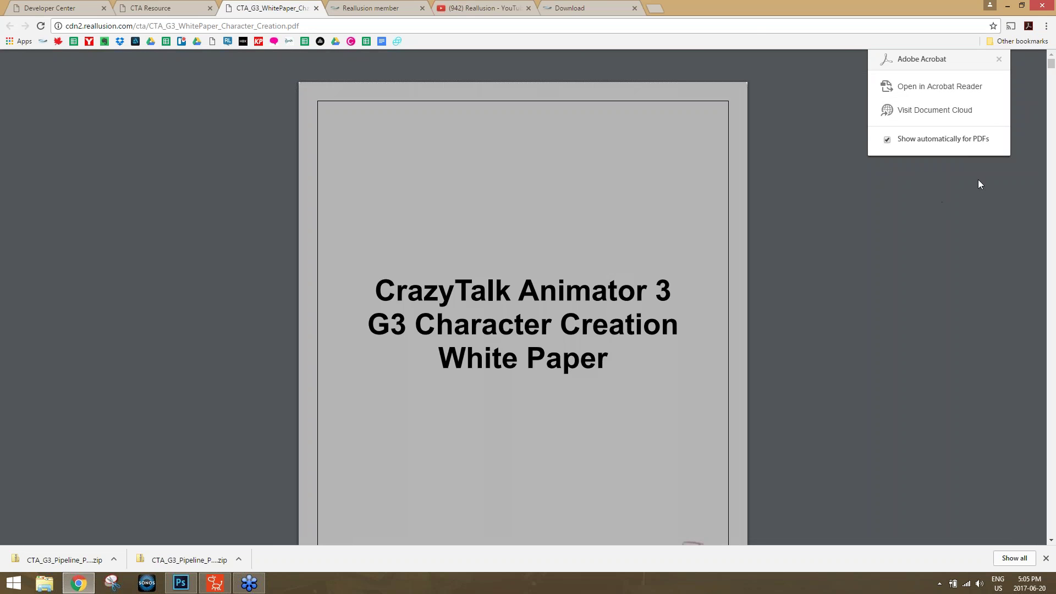
# - Review the G3 Character Creation white paper's table of contents and opening chapters on importing PSD assets, and close the document
pyautogui.click(999, 59)
pyautogui.scroll(-7, 730, 270)
pyautogui.scroll(-7, 730, 269)
pyautogui.scroll(5, 731, 271)
pyautogui.scroll(-1, 714, 278)
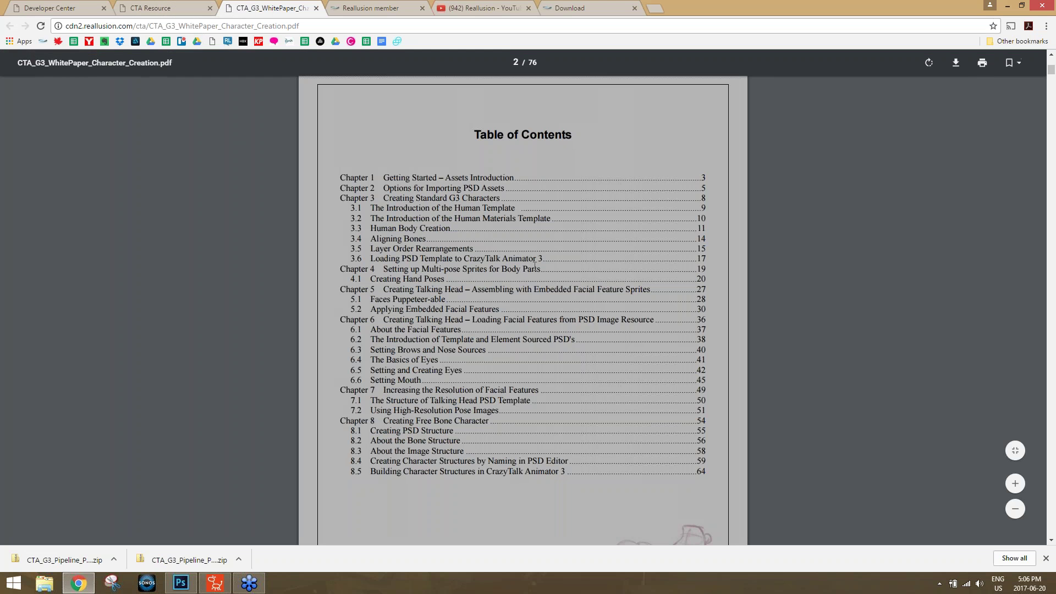
pyautogui.scroll(-4, 517, 326)
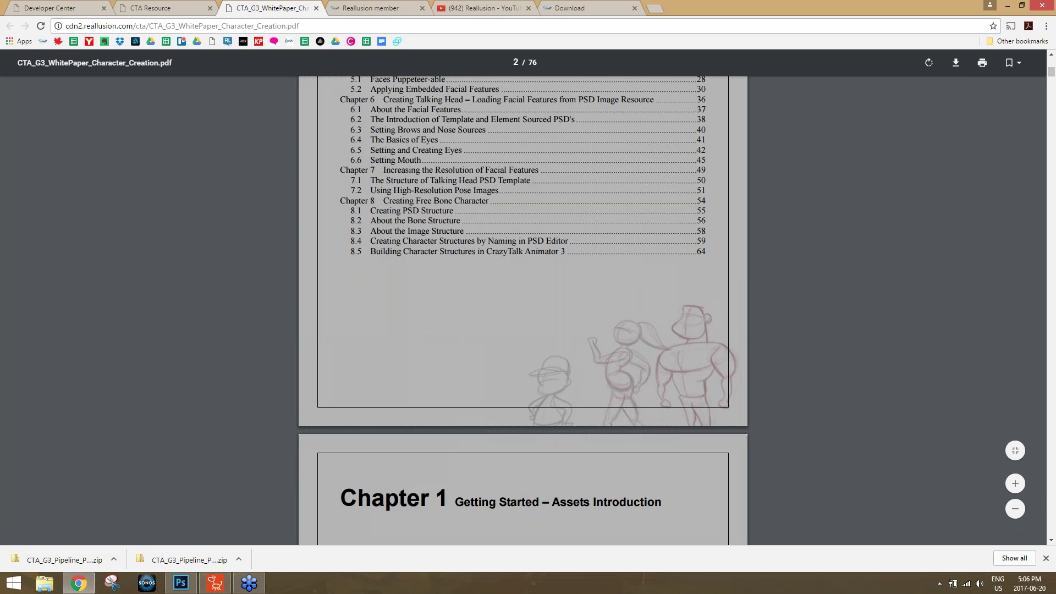
pyautogui.scroll(-19, 518, 325)
pyautogui.scroll(-15, 520, 330)
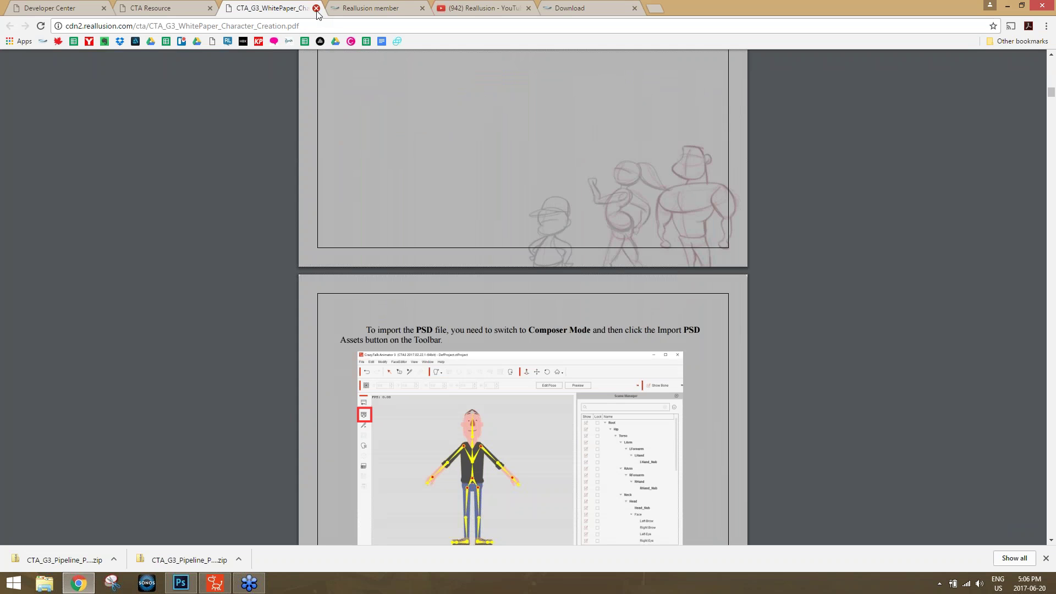
pyautogui.click(316, 9)
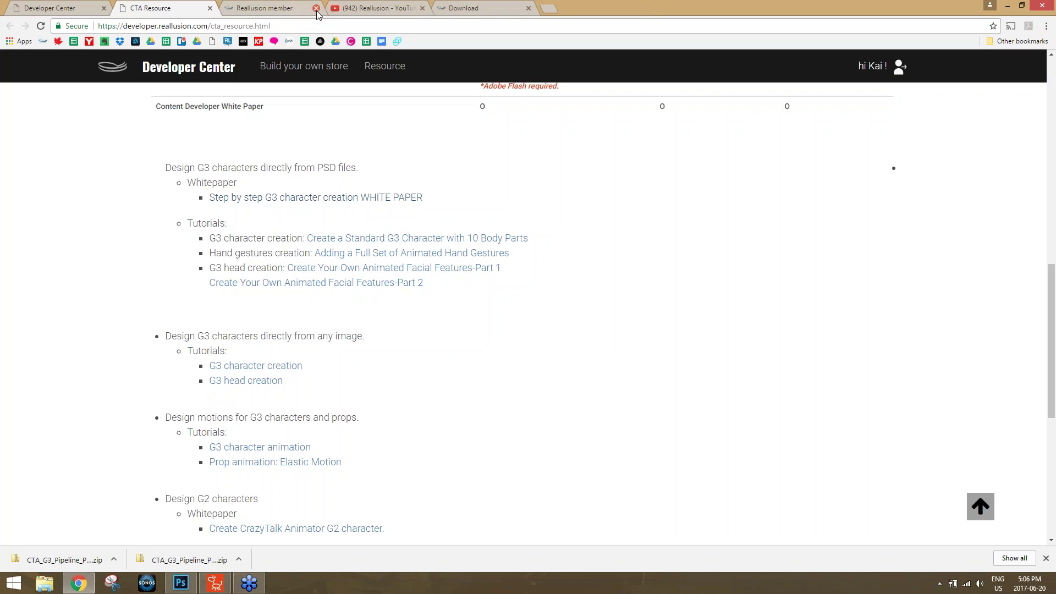
# - Open the "CrazyTalk Animator 3 - Tutorials" playlist from Reallusion's YouTube channel playlists
pyautogui.click(368, 10)
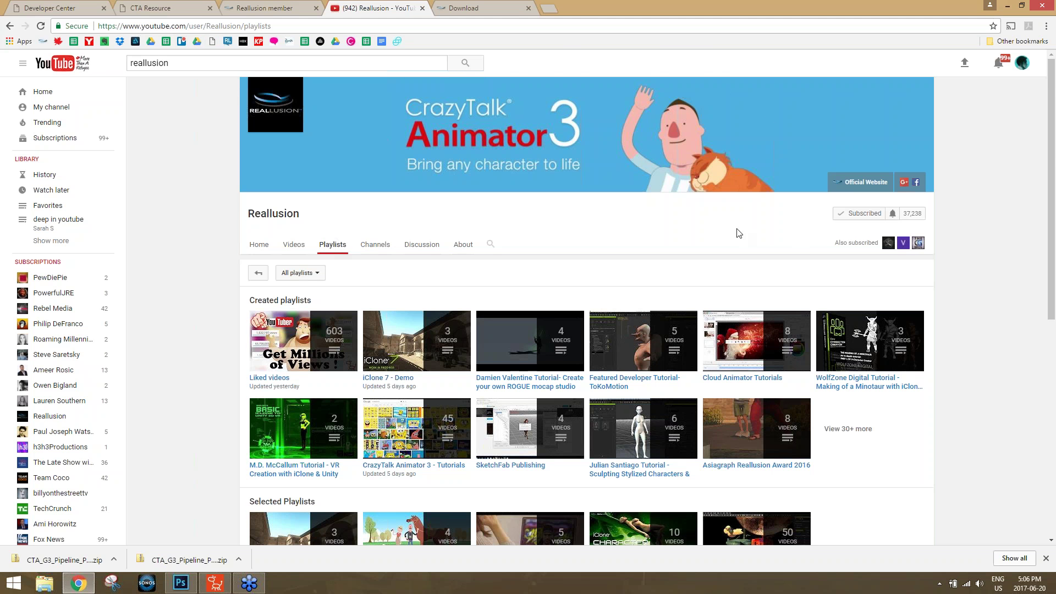
pyautogui.scroll(-3, 734, 231)
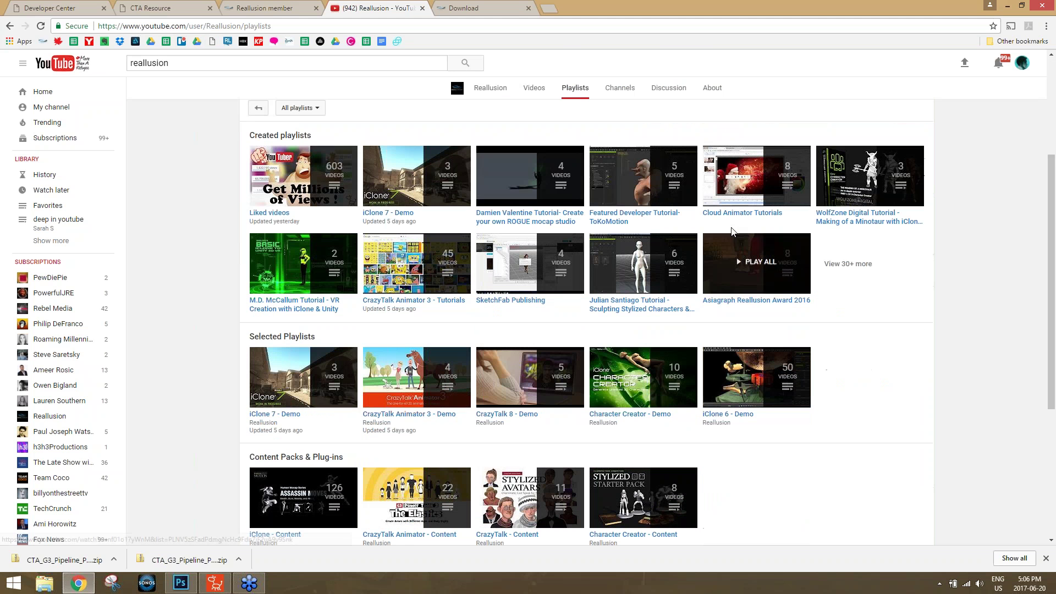
pyautogui.click(413, 300)
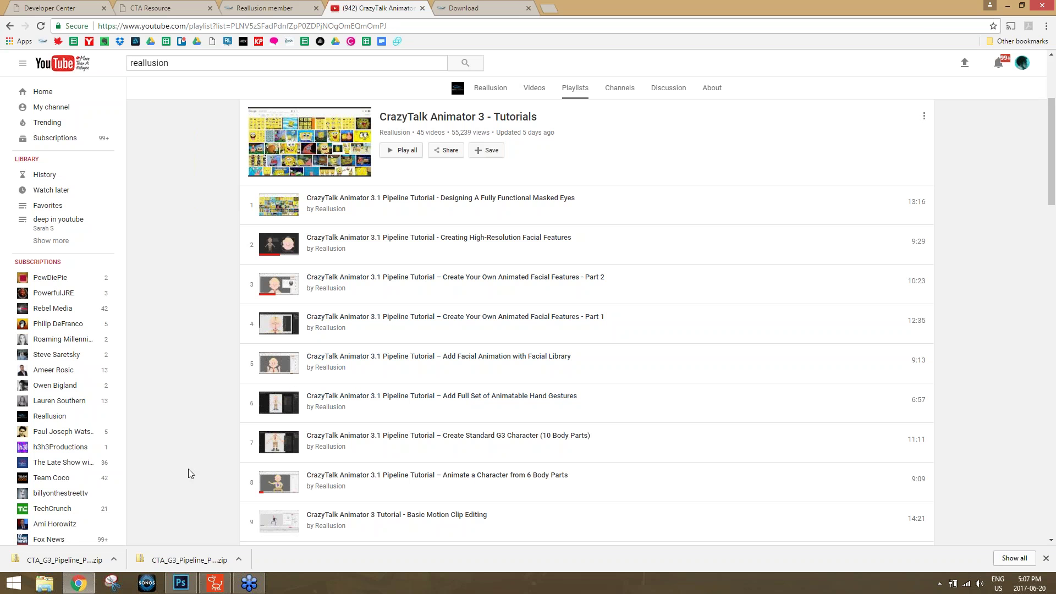
# - Move the downloaded CTA_G3_Pipeline_PSD_Template_Sample_Project zip into the desktop folder CTA 3 CC Demo, replacing the existing copy, and widen the name column
pyautogui.click(113, 559)
pyautogui.click(146, 527)
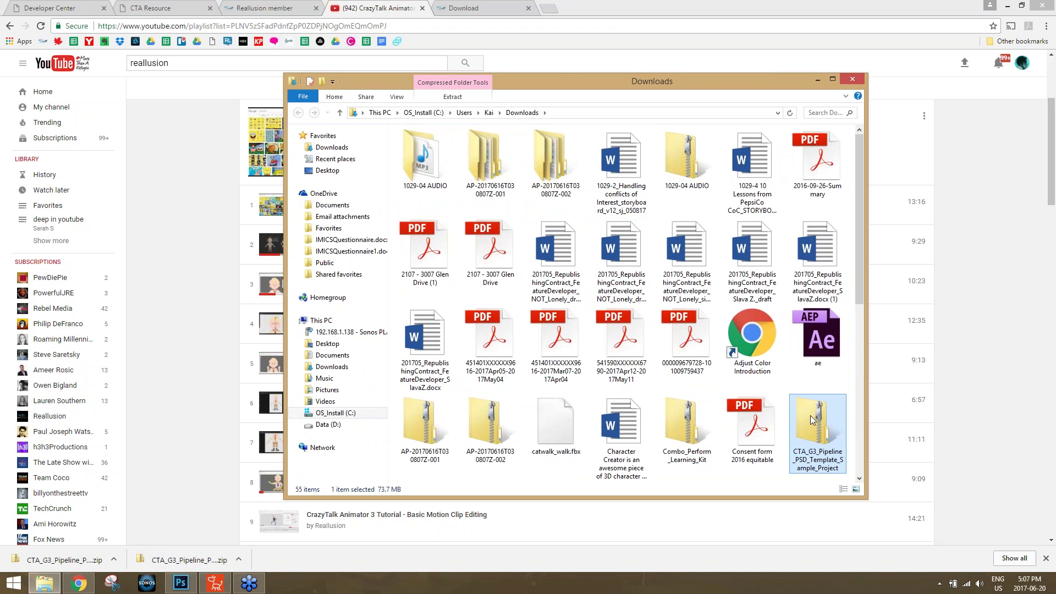
pyautogui.click(327, 170)
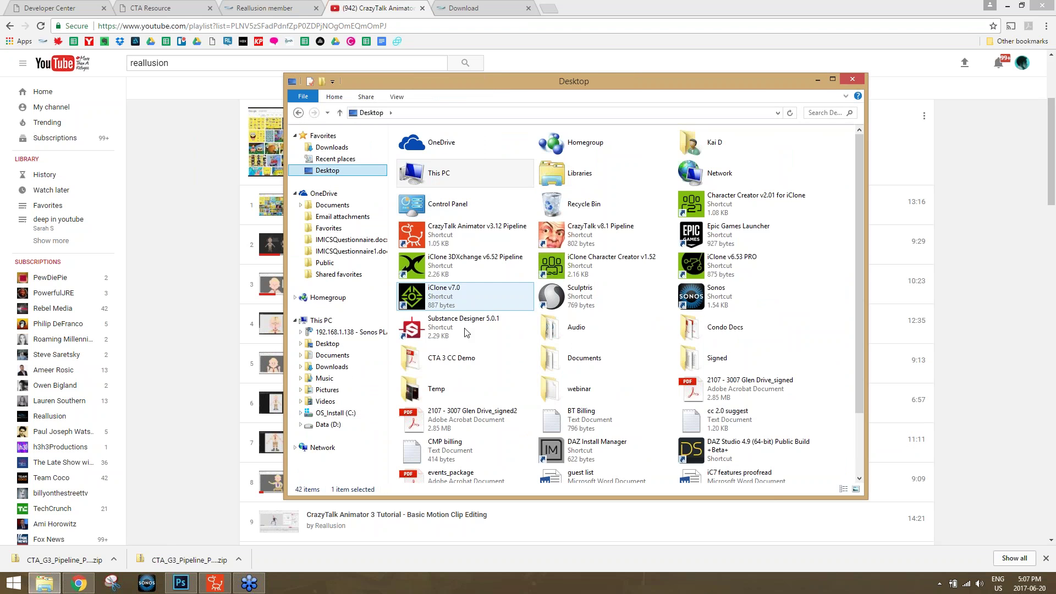
pyautogui.doubleClick(467, 363)
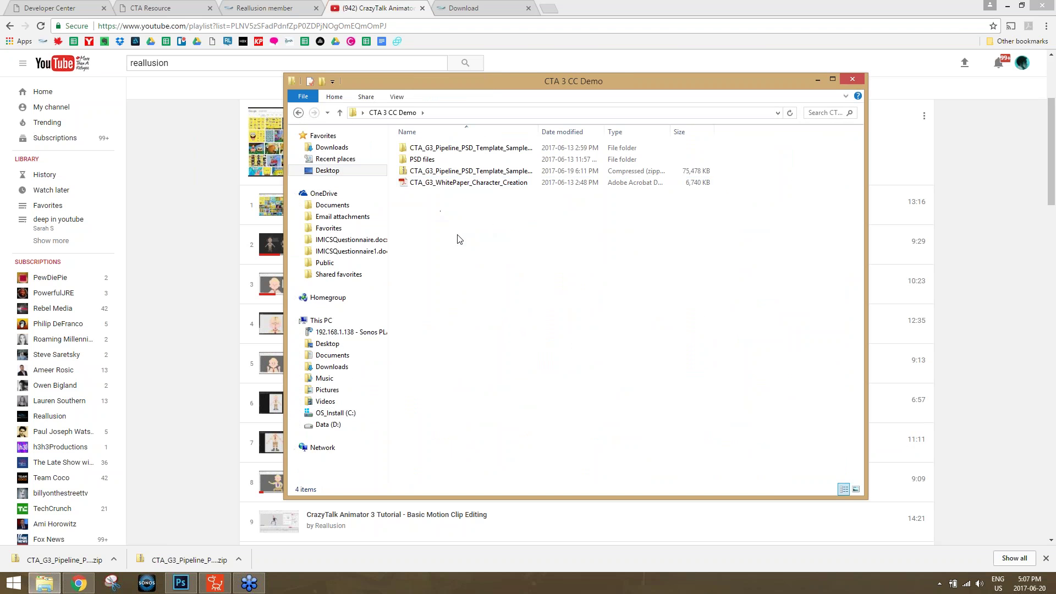
pyautogui.hotkey('ctrl', 'v')
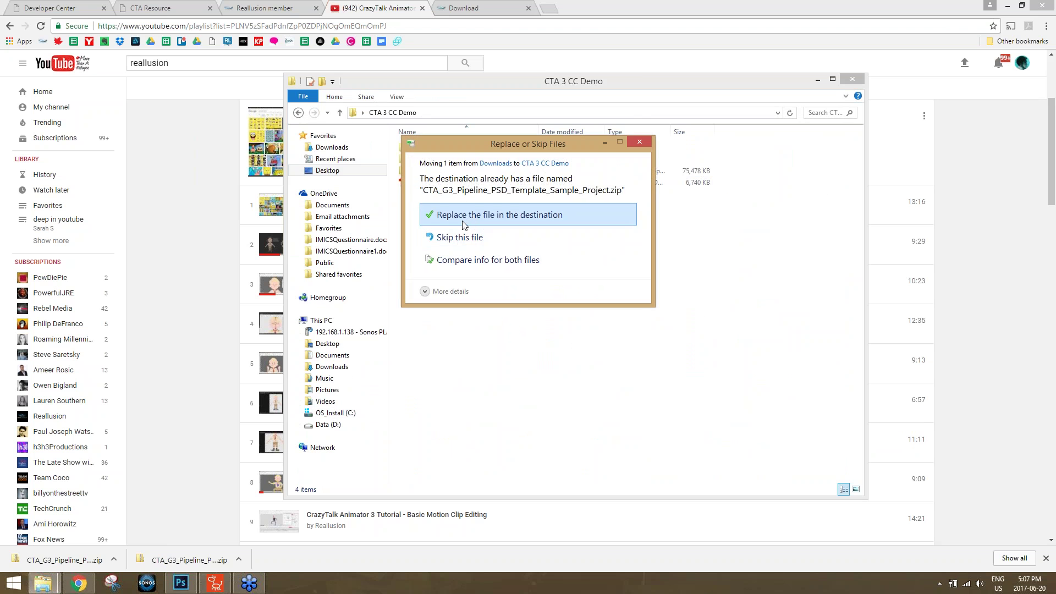
pyautogui.click(468, 215)
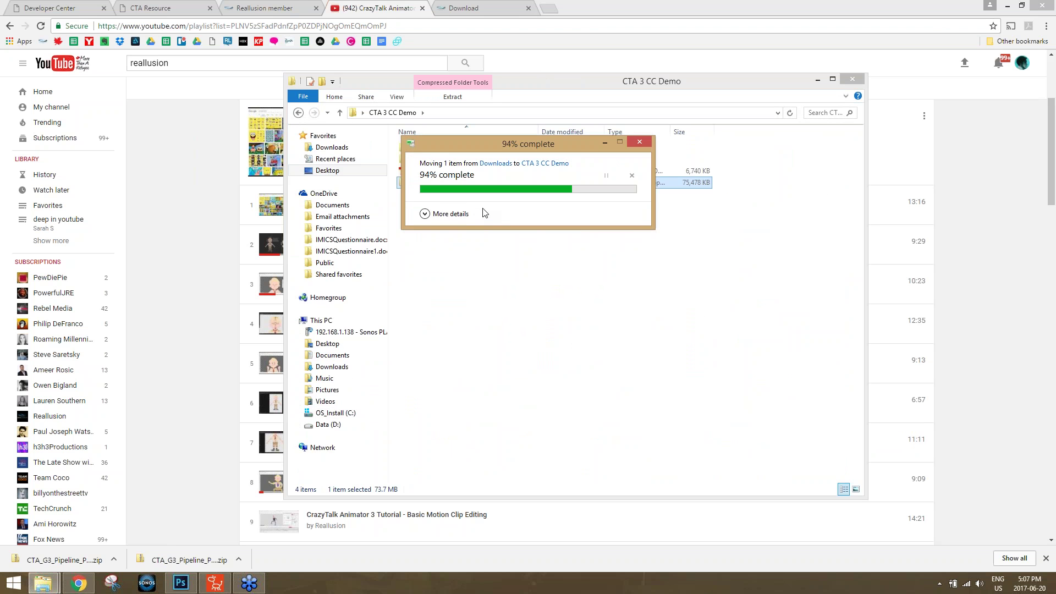
pyautogui.moveTo(539, 132); pyautogui.dragTo(570, 128)
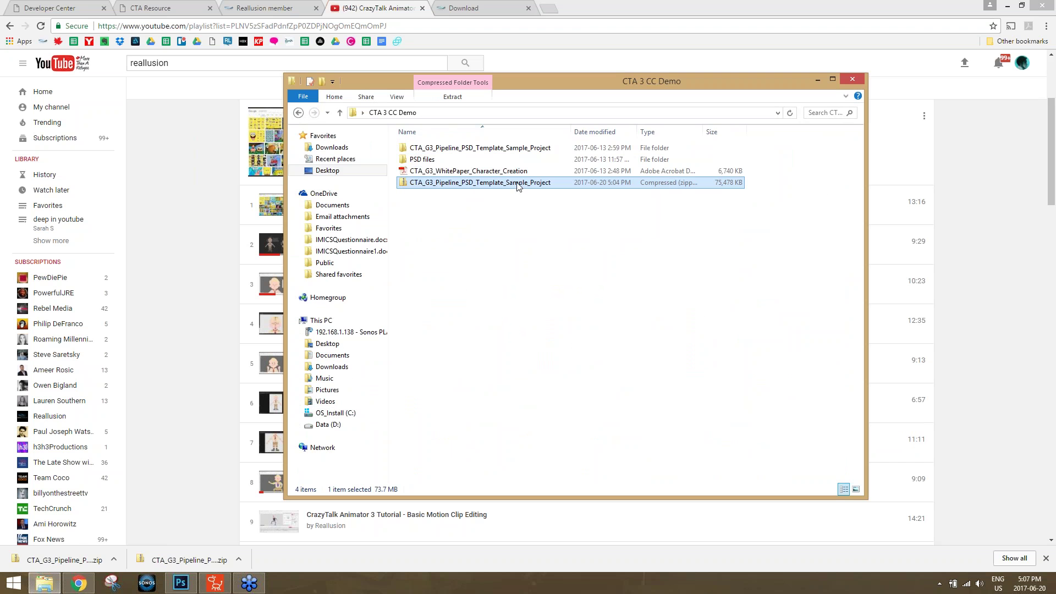
# - Look through the sample project's Resource Pack, checking the 00_Calibration_Motion folder and opening the 01_Templates folder
pyautogui.doubleClick(439, 150)
pyautogui.doubleClick(438, 149)
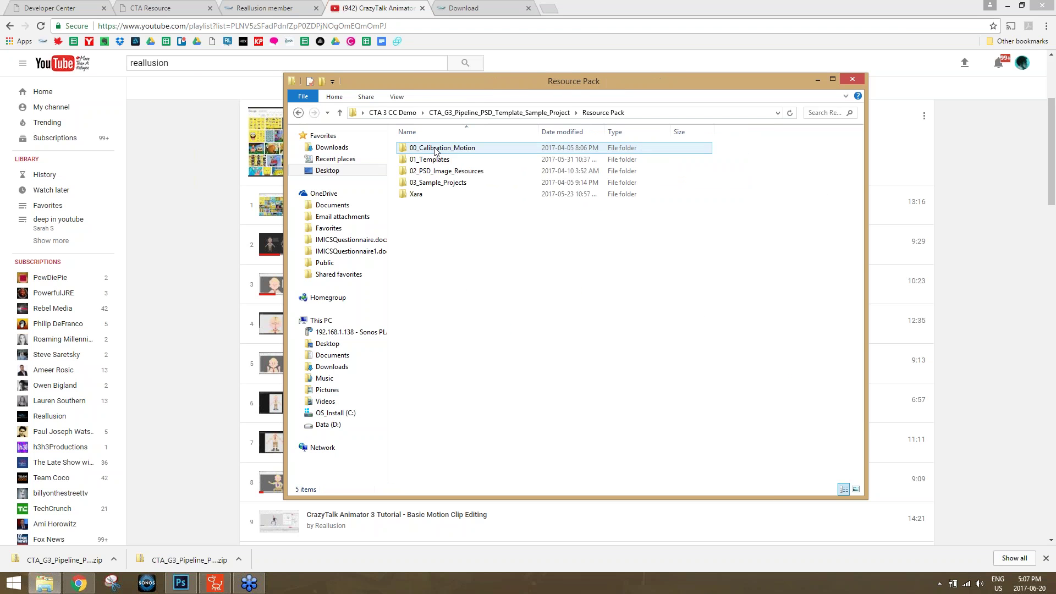
pyautogui.doubleClick(435, 150)
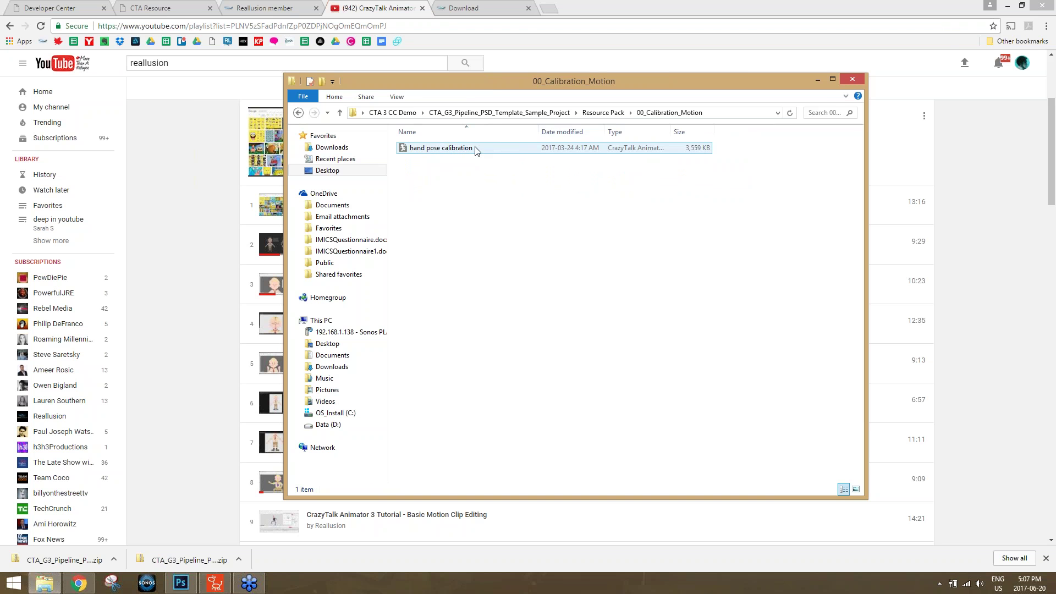
pyautogui.click(603, 113)
pyautogui.doubleClick(429, 160)
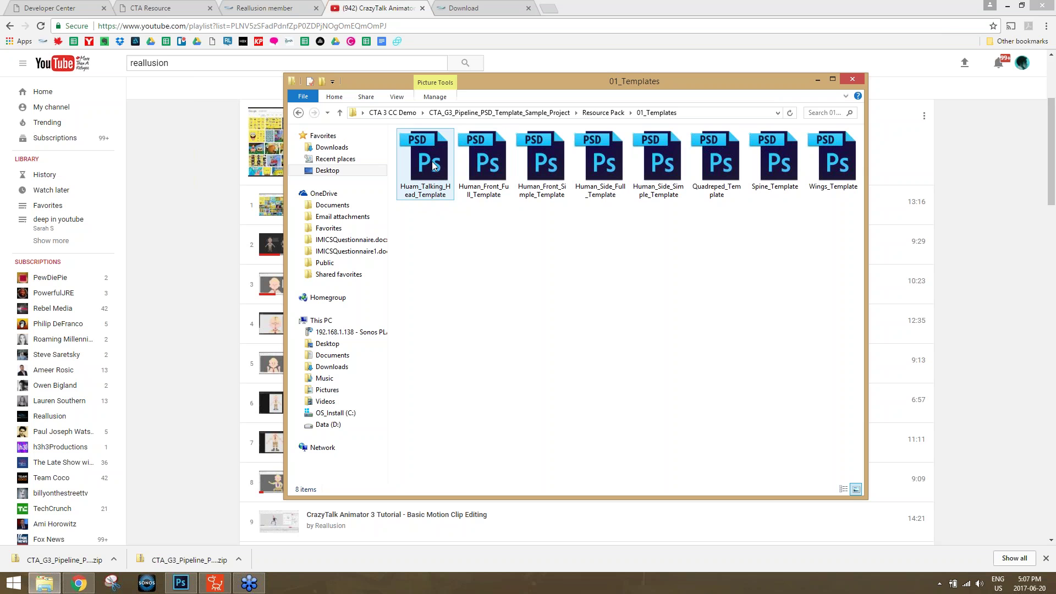
# - Open Human_Front_Full_Template in Photoshop and inspect its head layers, including the contents of the LeftEye group
pyautogui.click(475, 164)
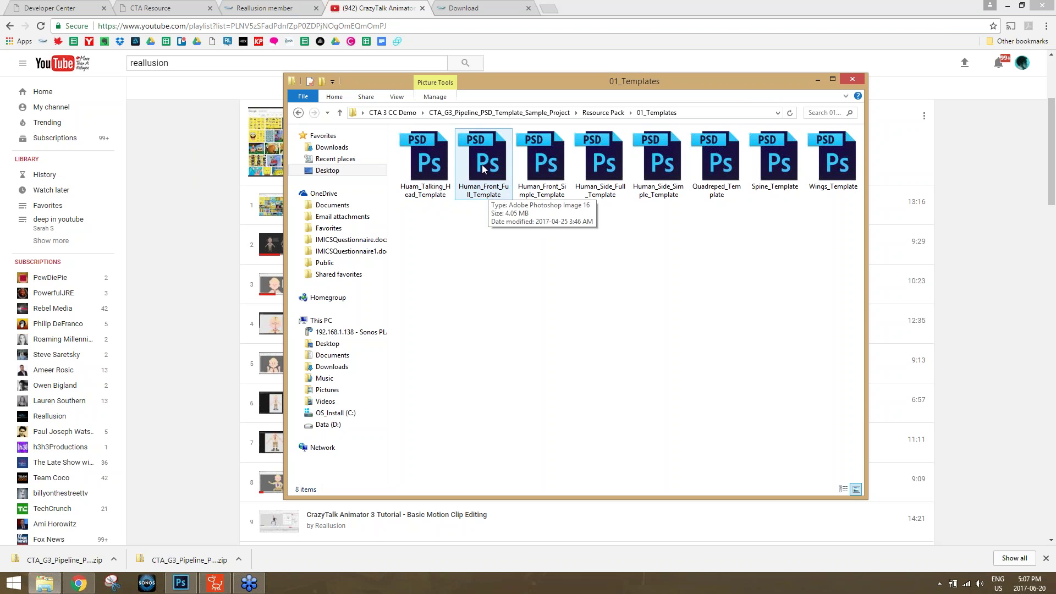
pyautogui.doubleClick(481, 164)
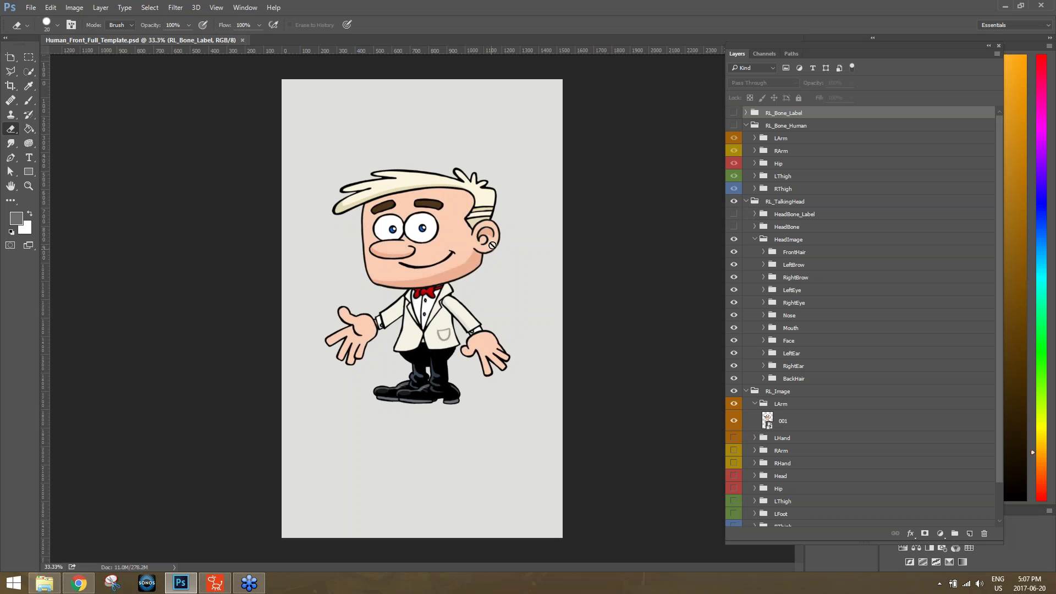
pyautogui.click(775, 217)
pyautogui.click(790, 295)
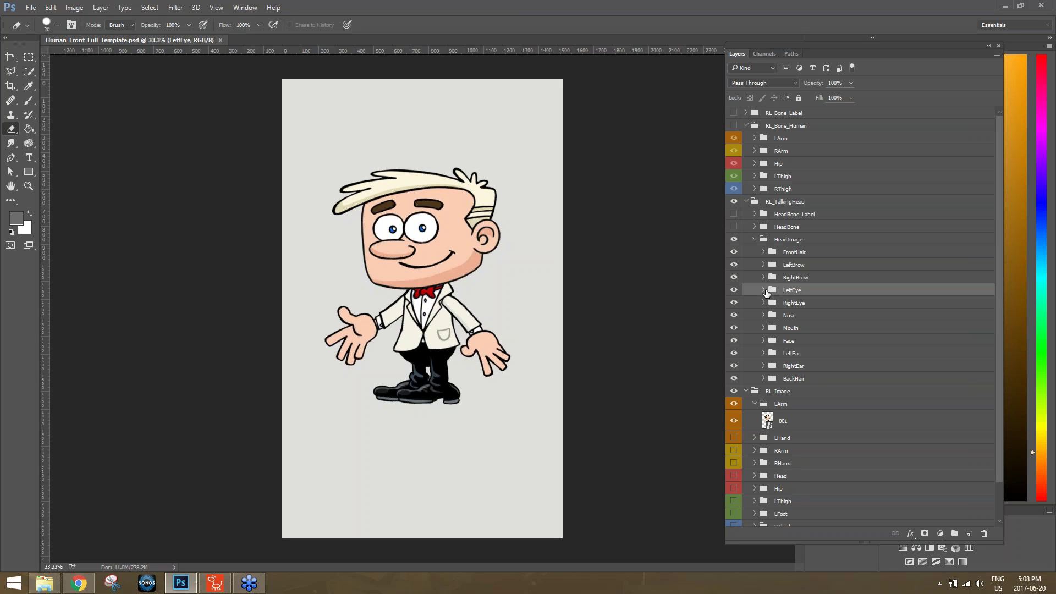
pyautogui.click(764, 290)
pyautogui.click(763, 290)
# - Open Human_Front_Simple_Template from 01_Templates and close Human_Front_Full_Template without saving its changes
pyautogui.click(45, 583)
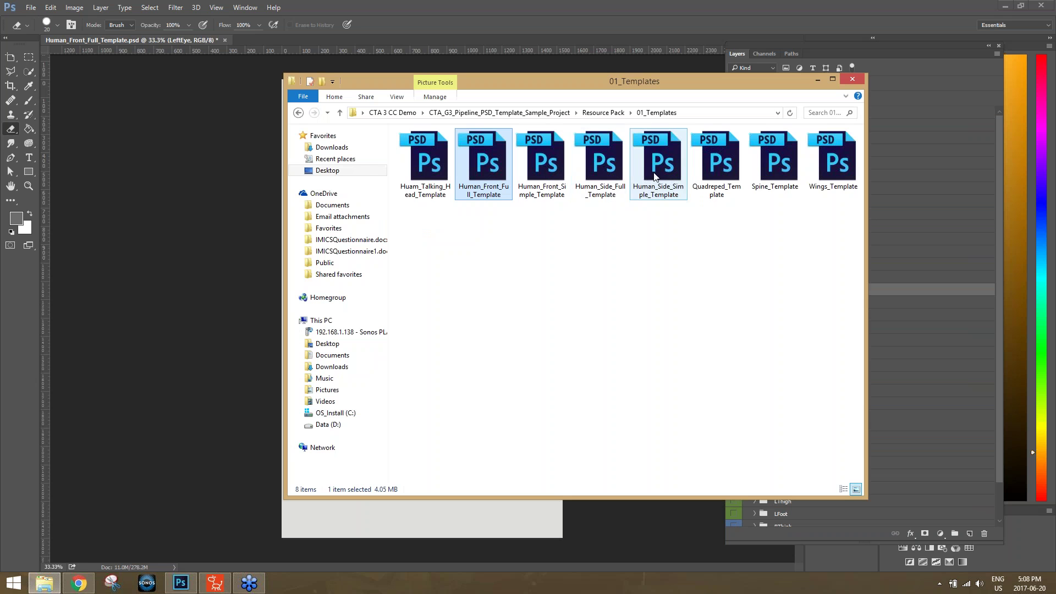
pyautogui.doubleClick(544, 164)
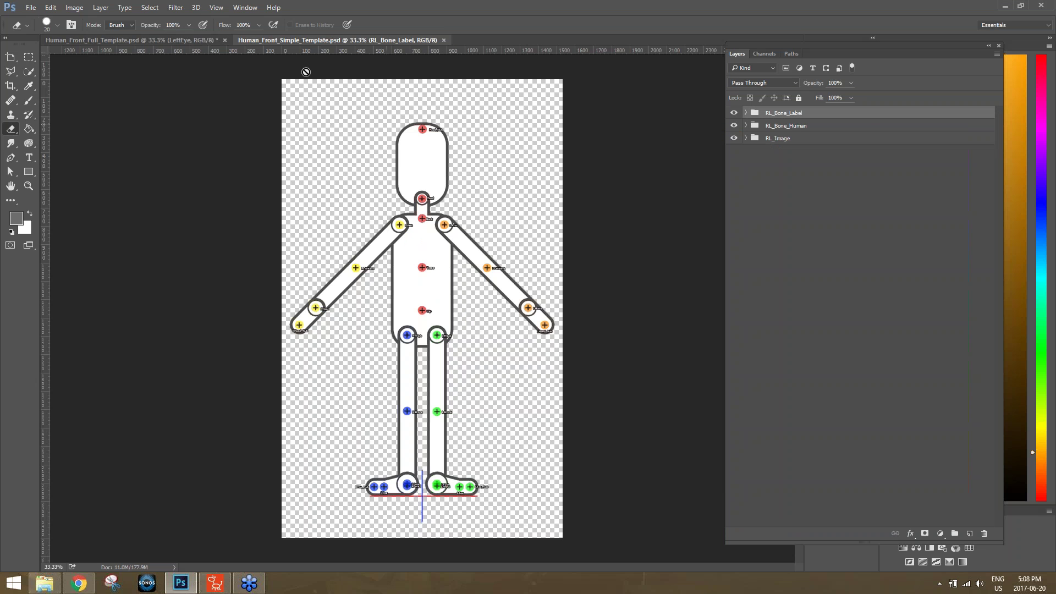
pyautogui.click(224, 40)
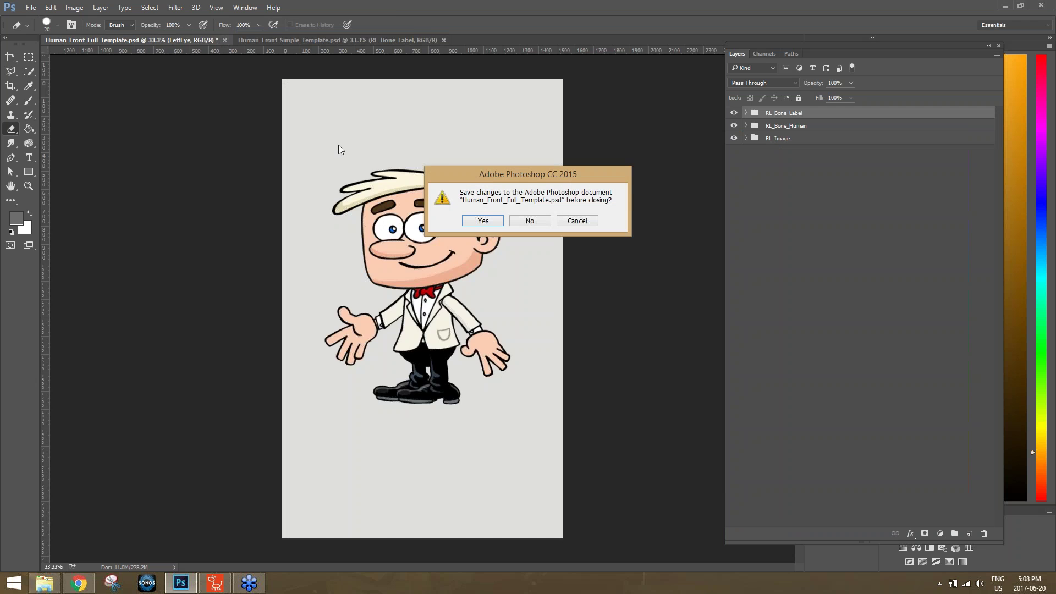
pyautogui.click(529, 221)
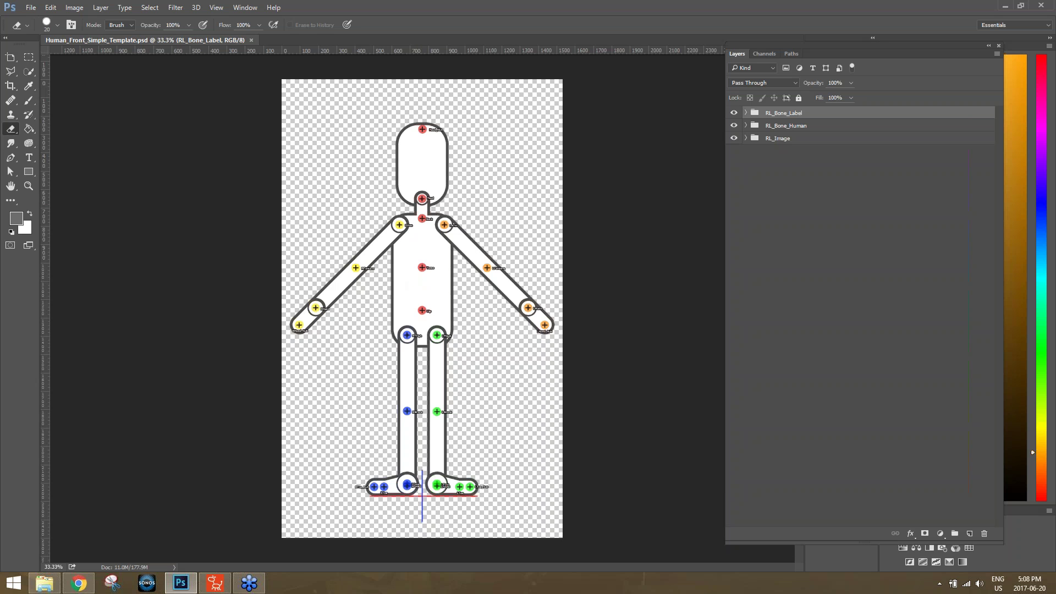
# - Open Quadreped_Template from the templates folder to view its bone layout, and close it again
pyautogui.click(44, 583)
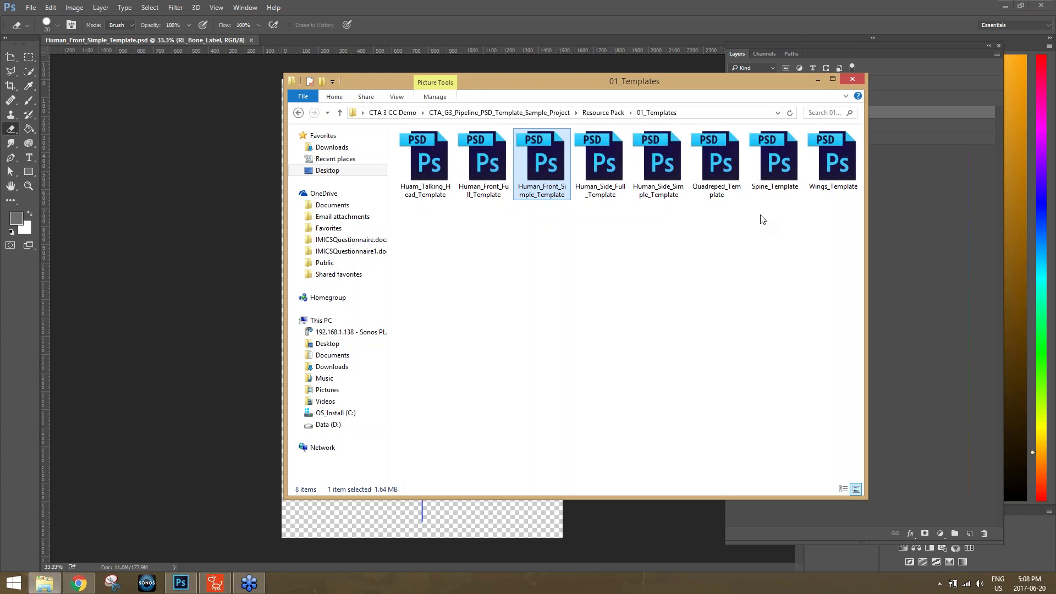
pyautogui.doubleClick(720, 161)
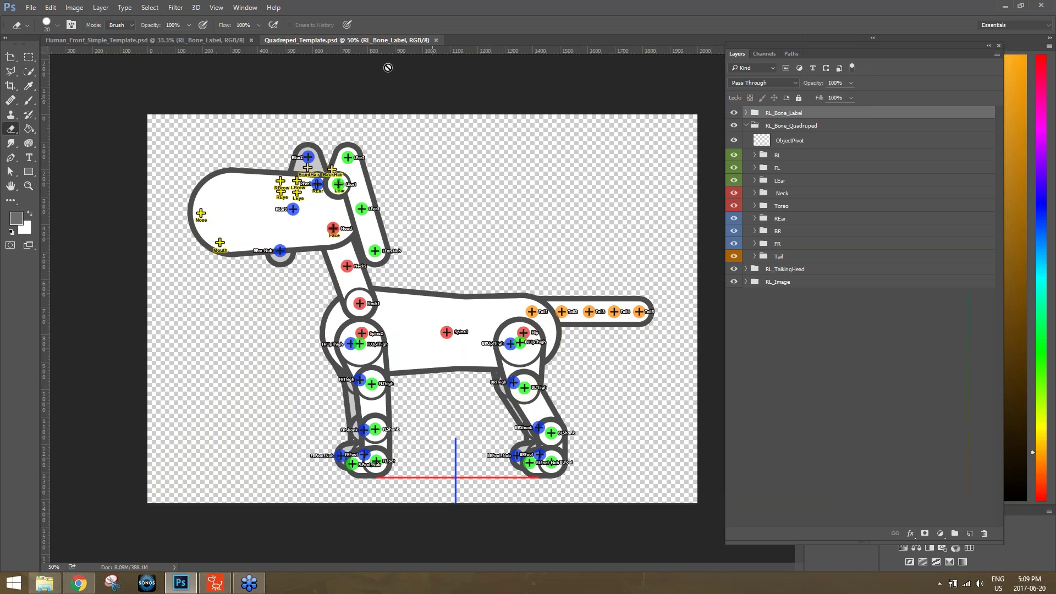
pyautogui.click(436, 40)
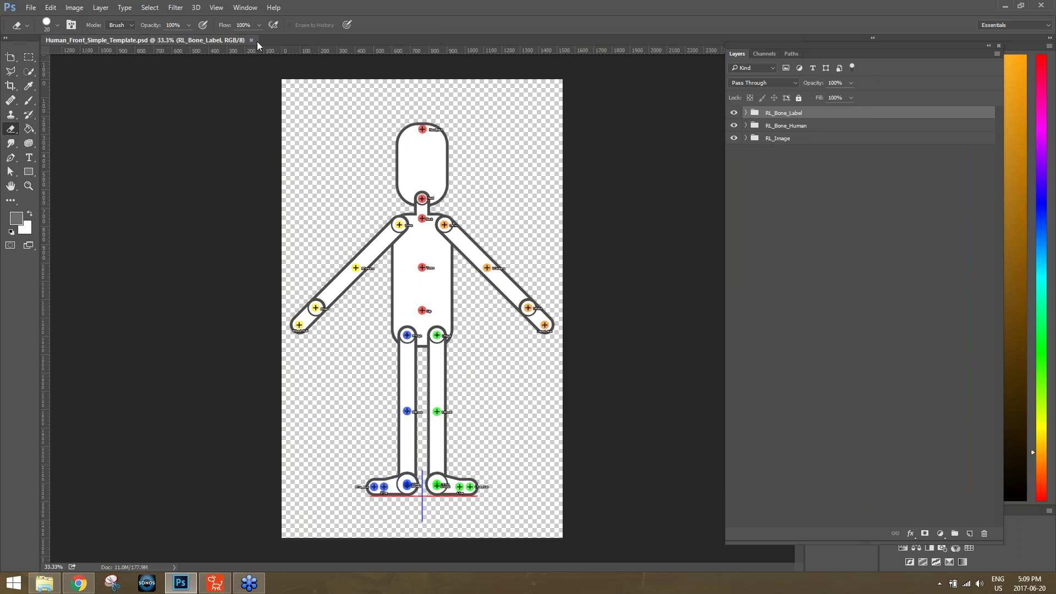
# - Browse the 02_PSD_Image_Resources folder, checking the human PSD files in 01_Human and opening 02_Animal
pyautogui.click(44, 583)
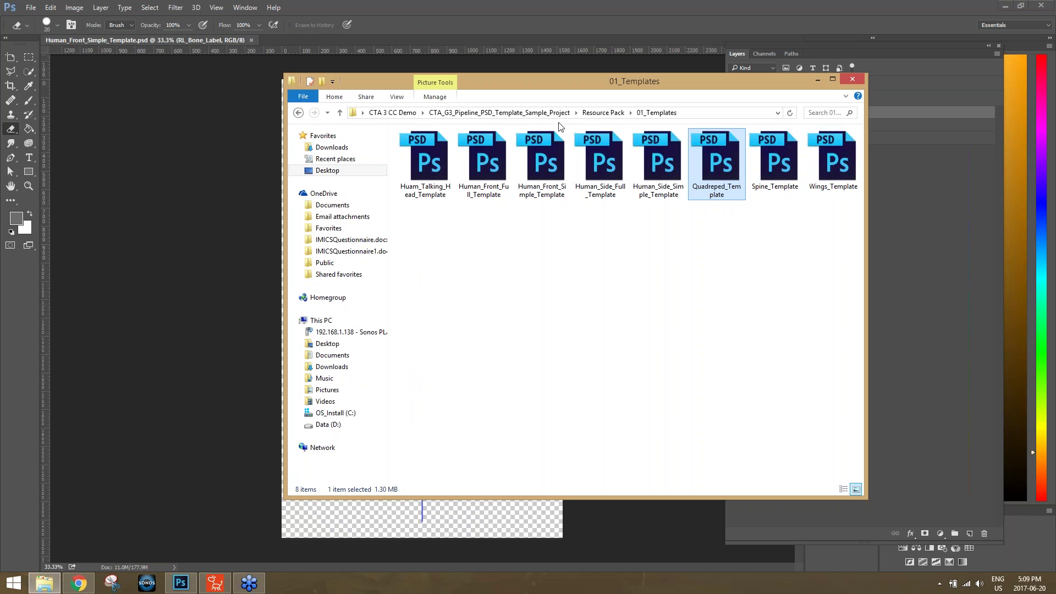
pyautogui.click(600, 117)
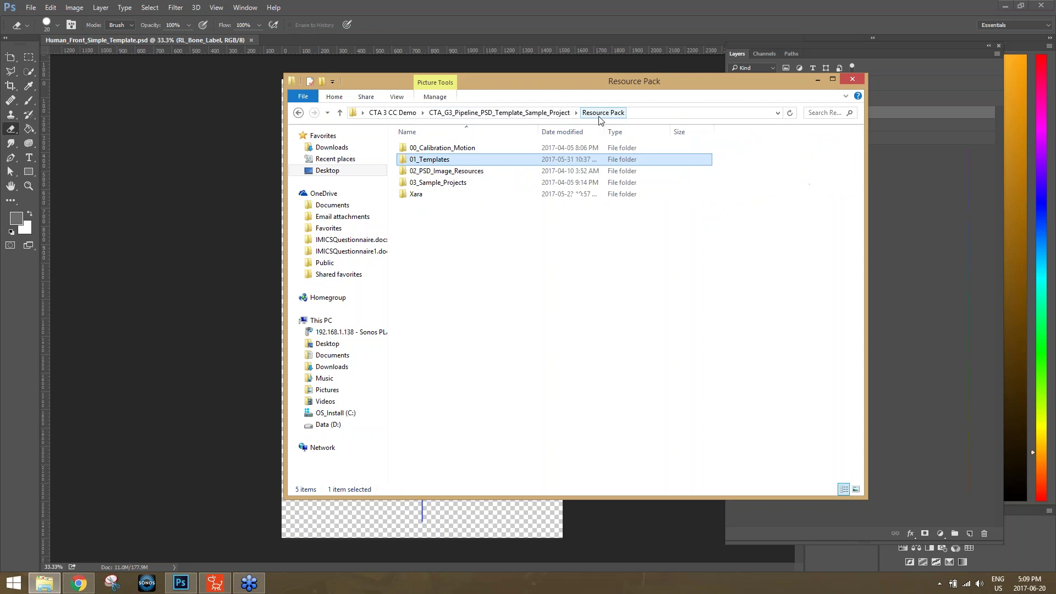
pyautogui.doubleClick(457, 172)
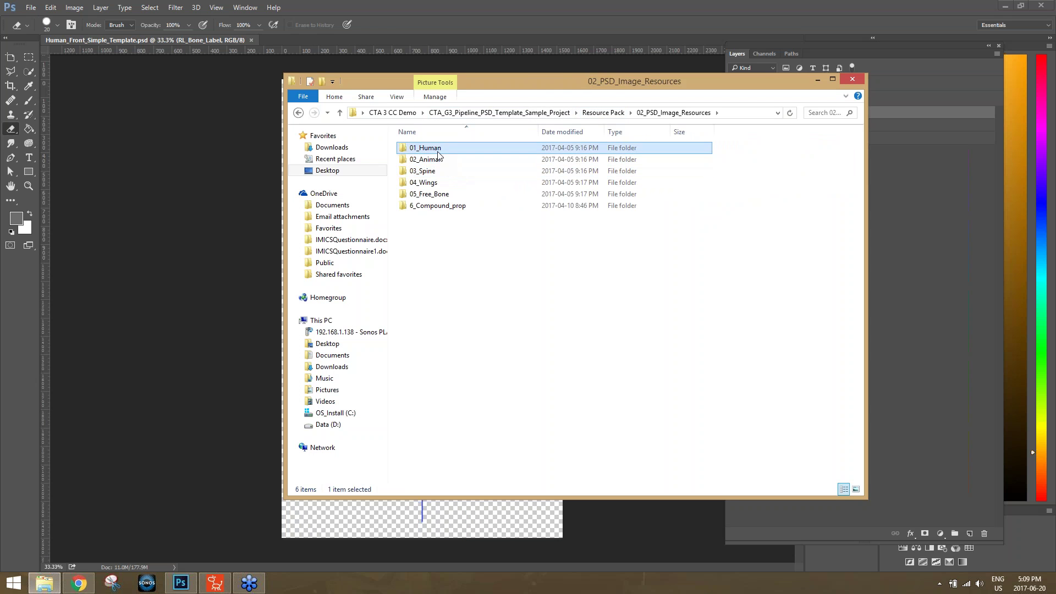
pyautogui.doubleClick(440, 149)
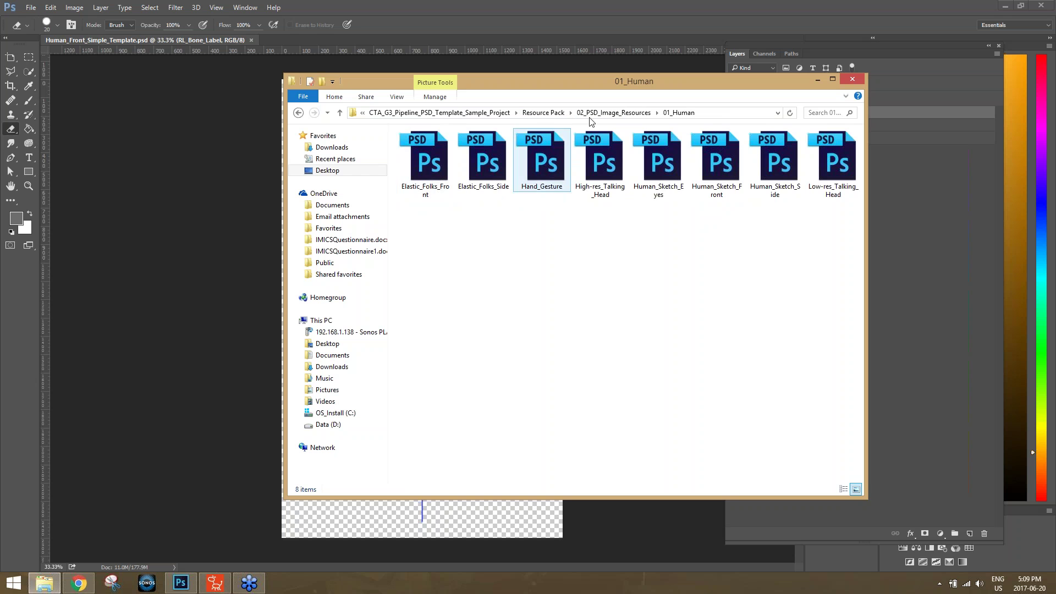
pyautogui.click(618, 113)
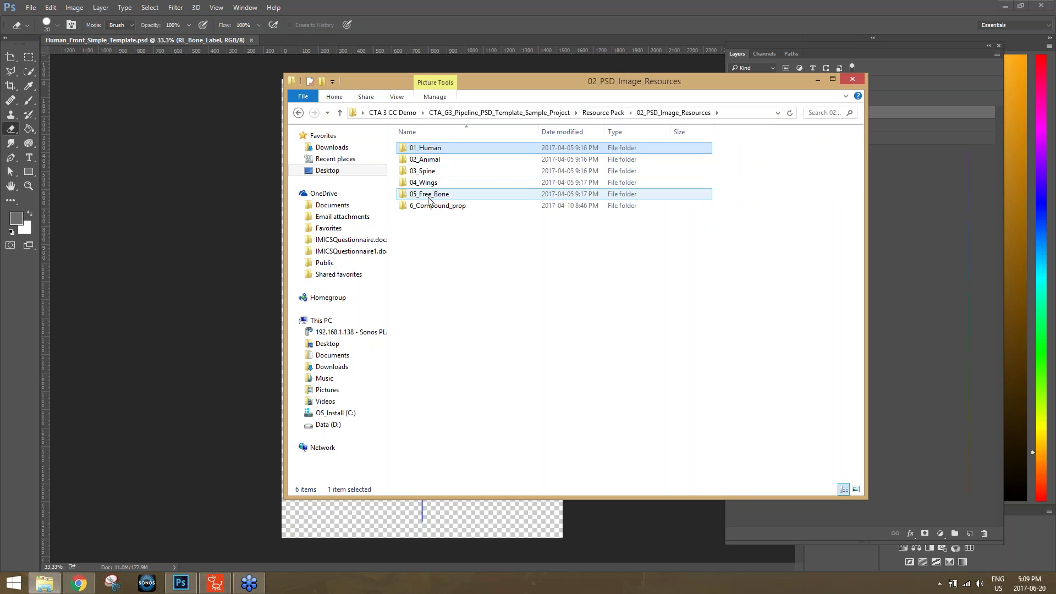
pyautogui.doubleClick(431, 161)
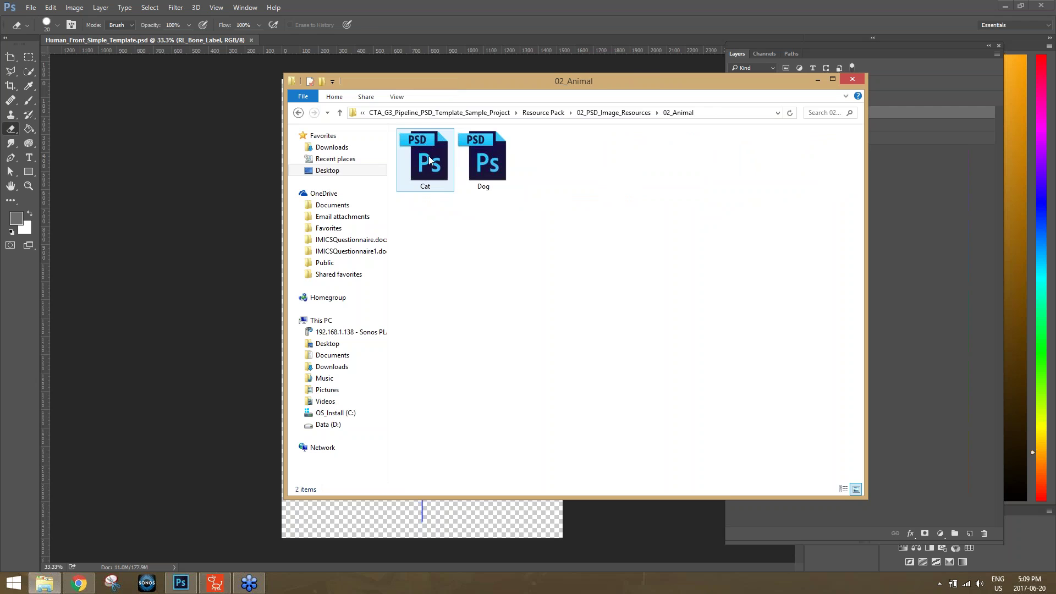
# - Open the Cat PSD from 02_Animal in Photoshop and activate the Move tool
pyautogui.doubleClick(429, 160)
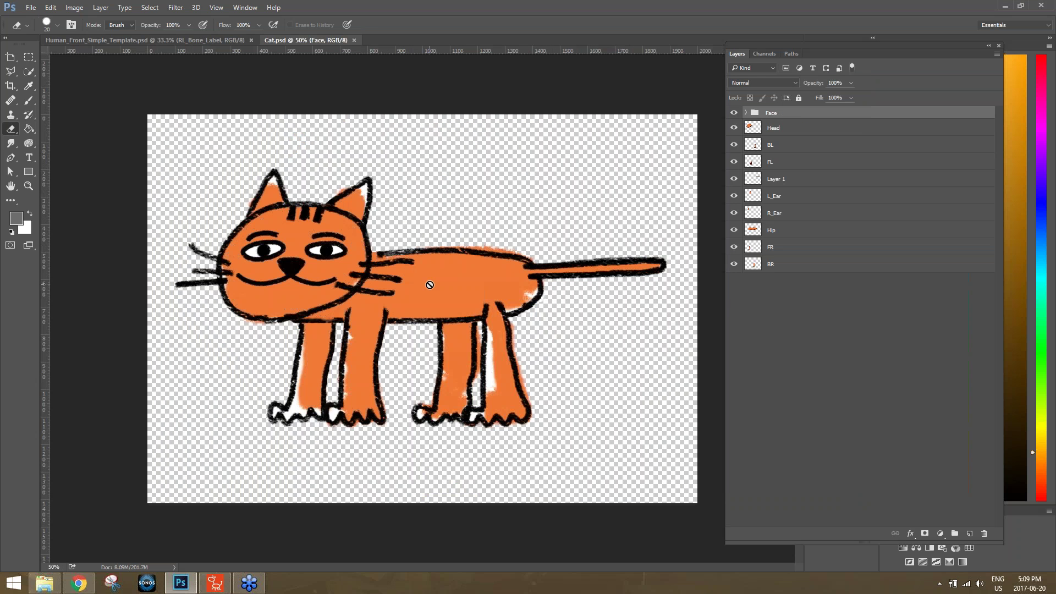
pyautogui.click(427, 284)
pyautogui.click(533, 227)
pyautogui.click(29, 72)
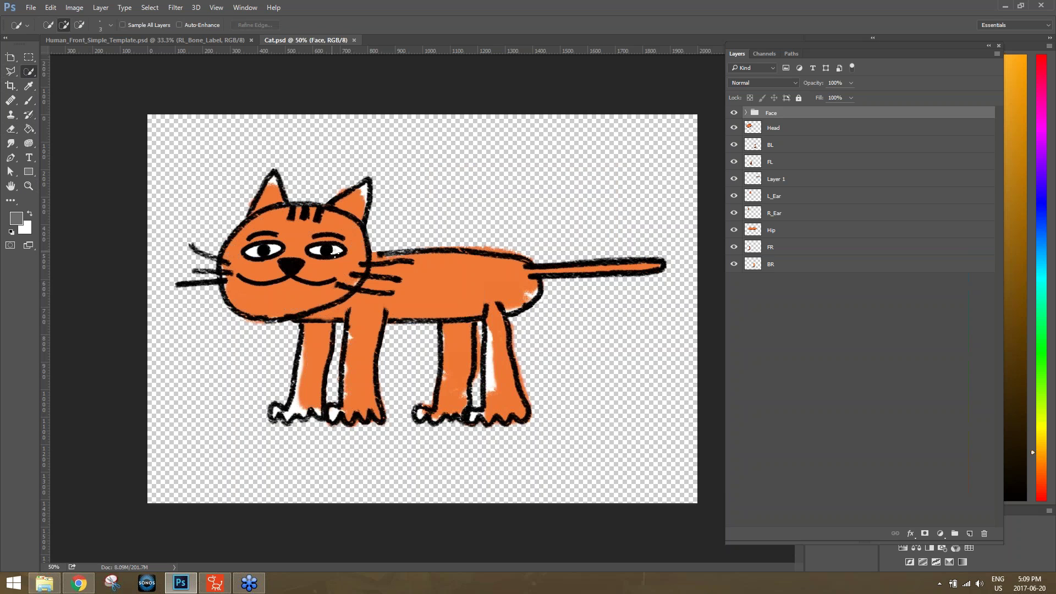
pyautogui.press('v')
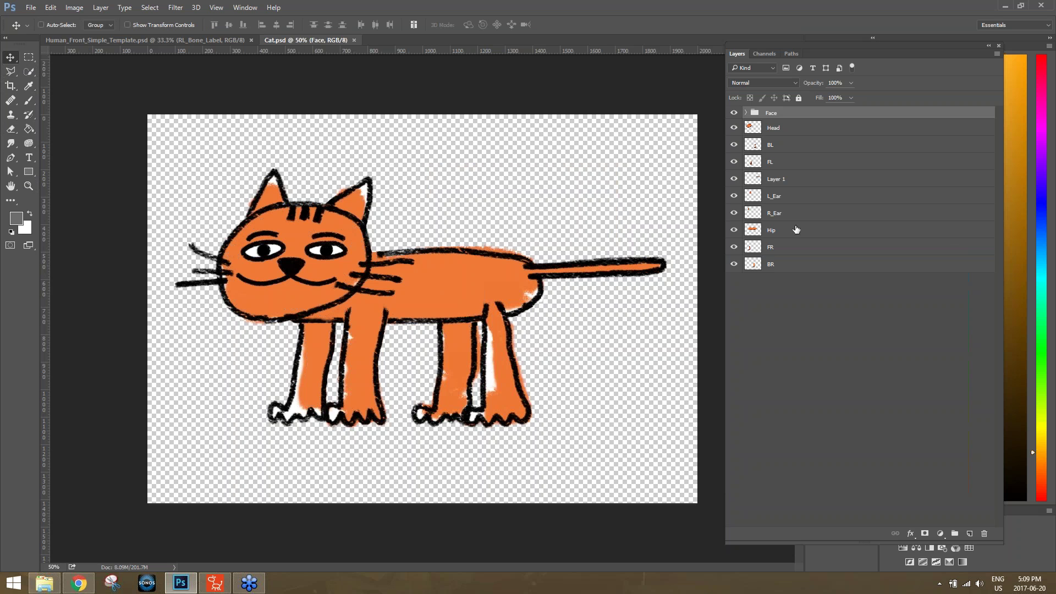
# - Check the FL and Layer 1 layers of the cat by toggling their visibility, and close Cat.psd without saving
pyautogui.click(777, 166)
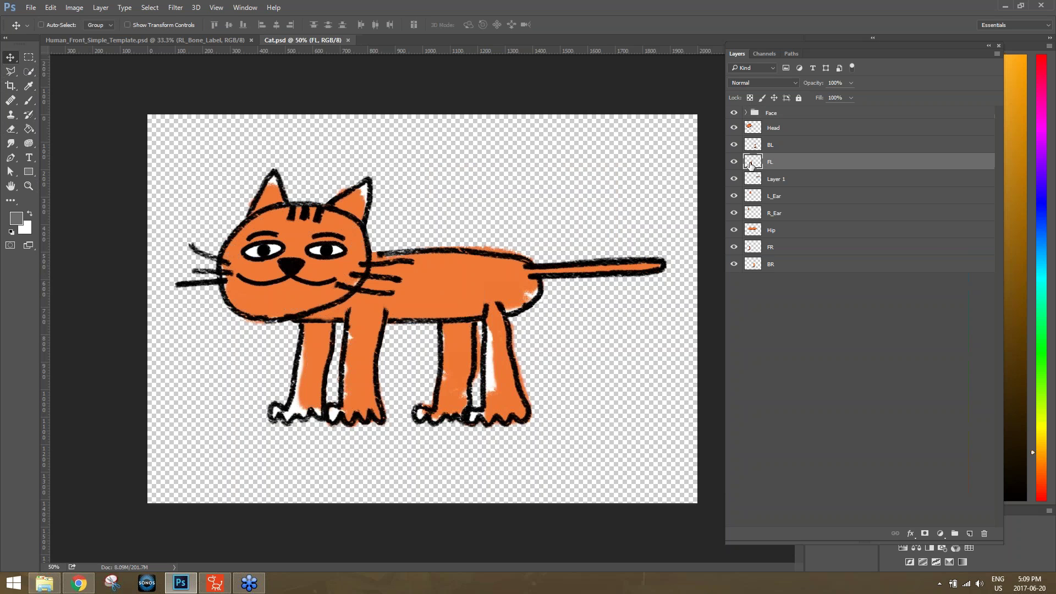
pyautogui.click(735, 162)
pyautogui.click(734, 162)
pyautogui.click(735, 179)
pyautogui.click(735, 180)
pyautogui.click(352, 40)
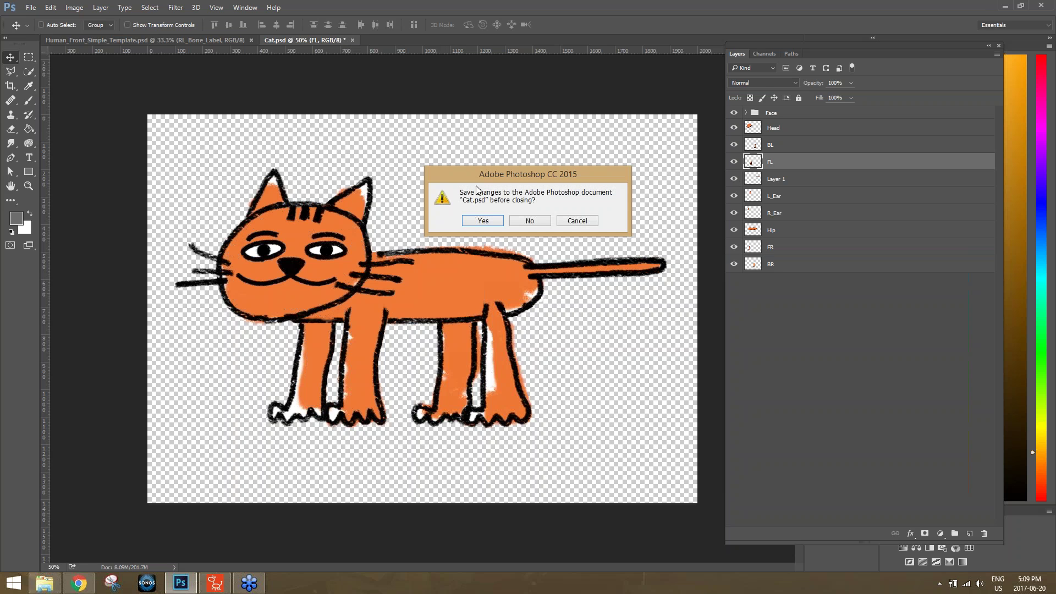
pyautogui.click(529, 220)
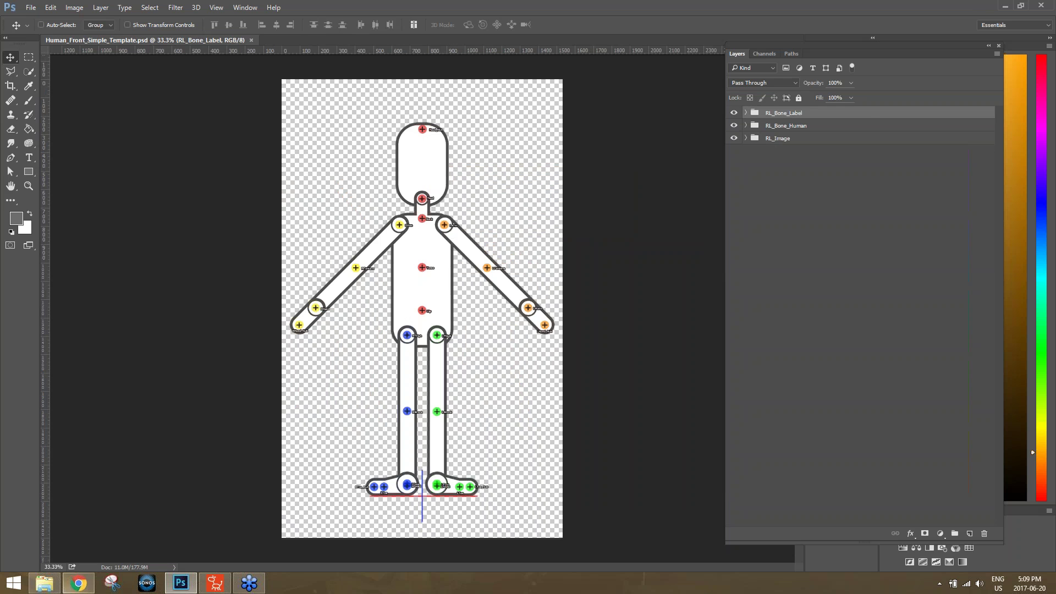
# - Open Elastic_Folks_Front from the 01_Human image resources folder and inspect its layers, including the contents of the RHand group
pyautogui.click(44, 583)
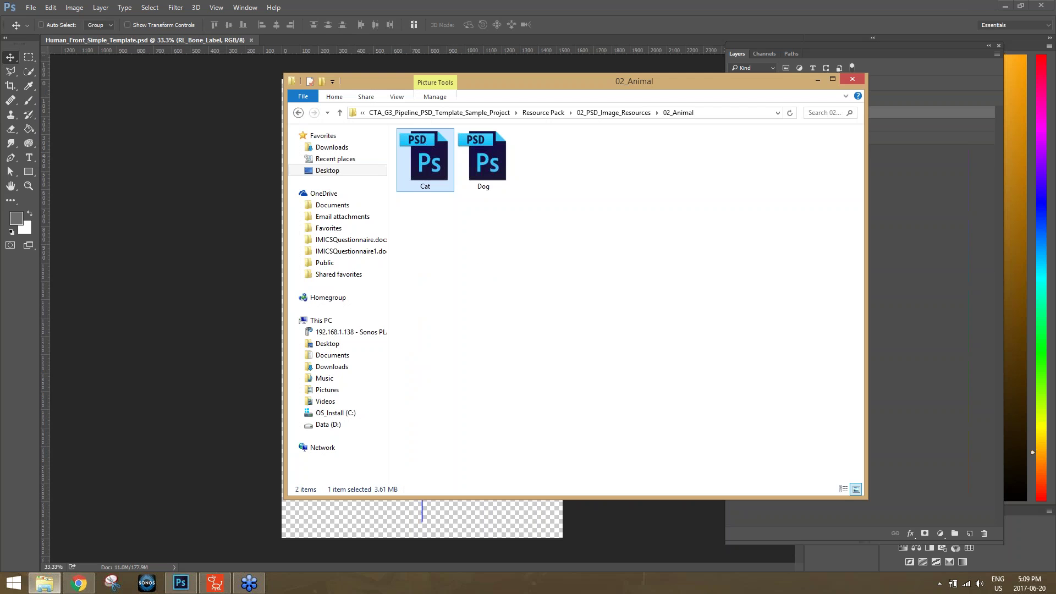
pyautogui.click(613, 112)
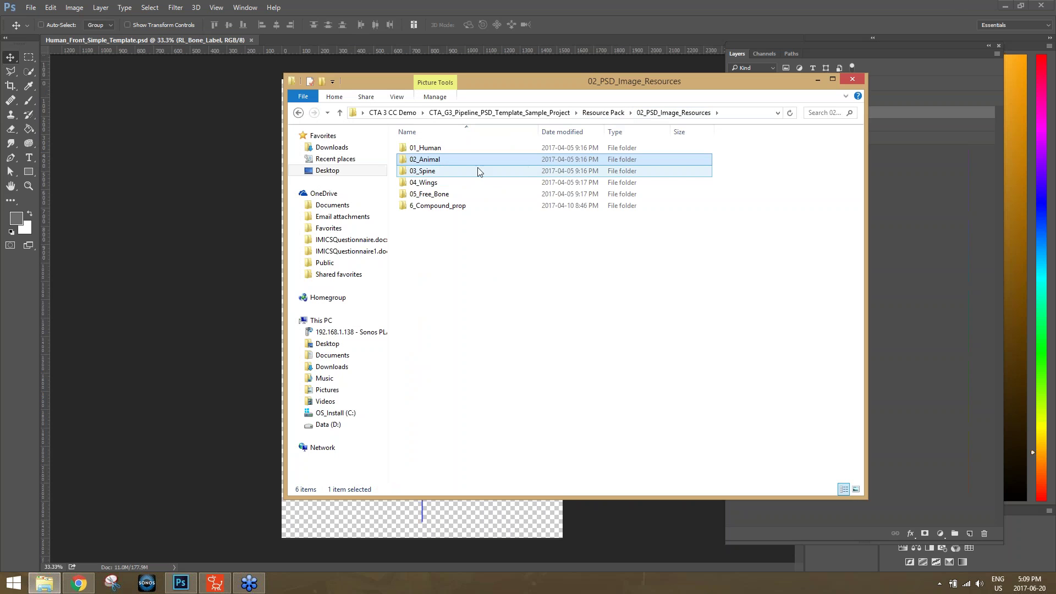
pyautogui.doubleClick(430, 148)
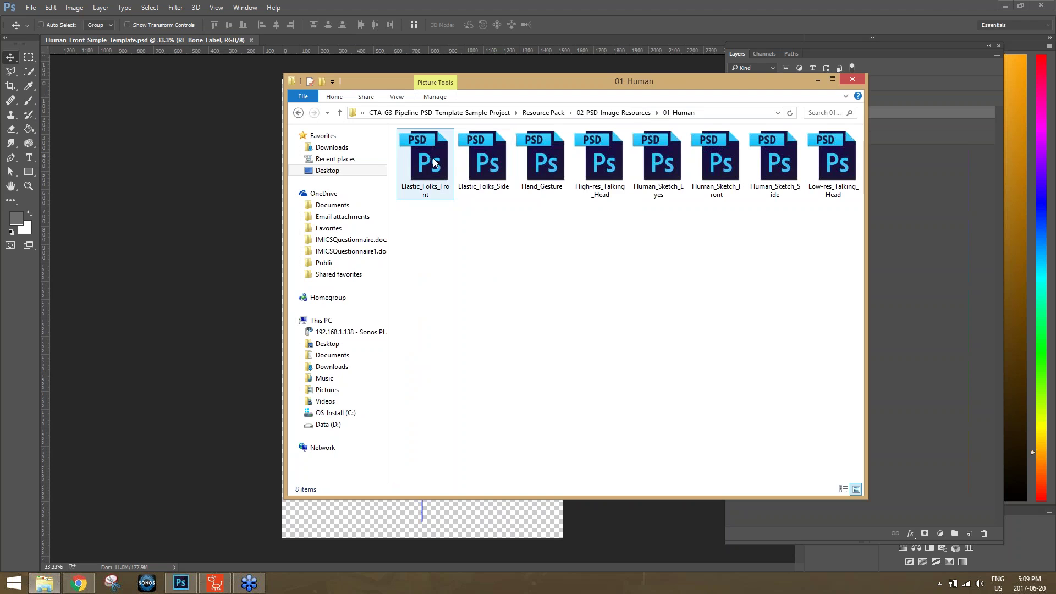
pyautogui.doubleClick(433, 162)
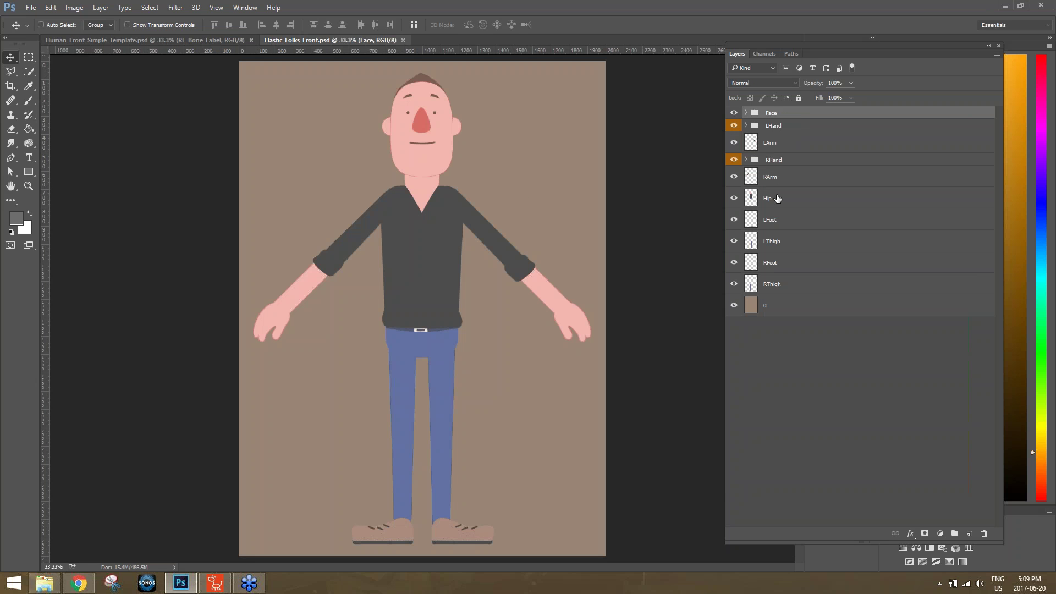
pyautogui.click(779, 226)
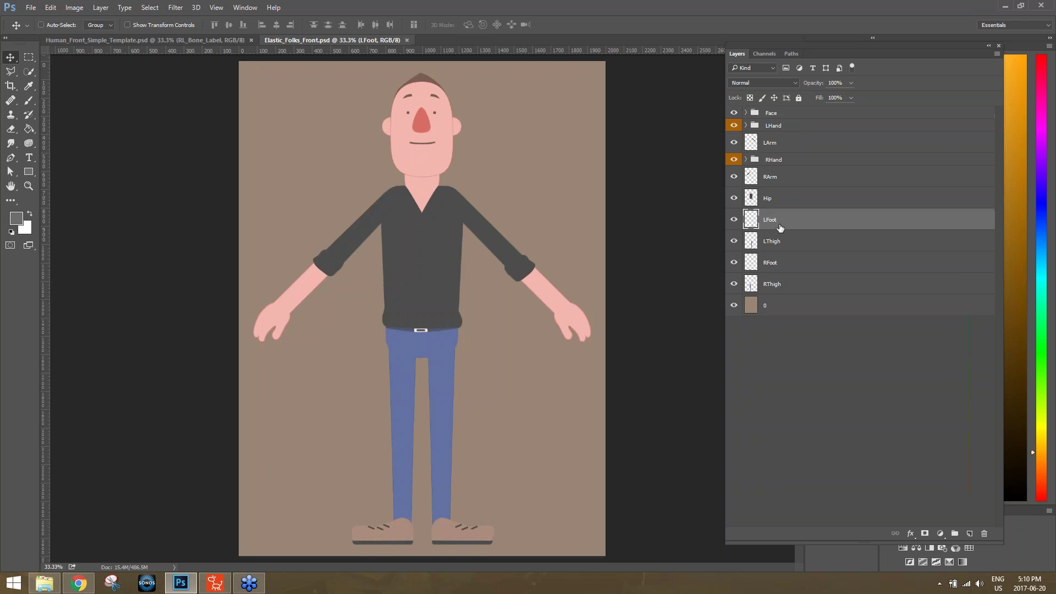
pyautogui.click(746, 160)
pyautogui.click(745, 159)
# - Open the Hand_Gesture and Human_Sketch_Eyes PSDs from the 01_Human folder to view the hand and eye elements
pyautogui.click(44, 583)
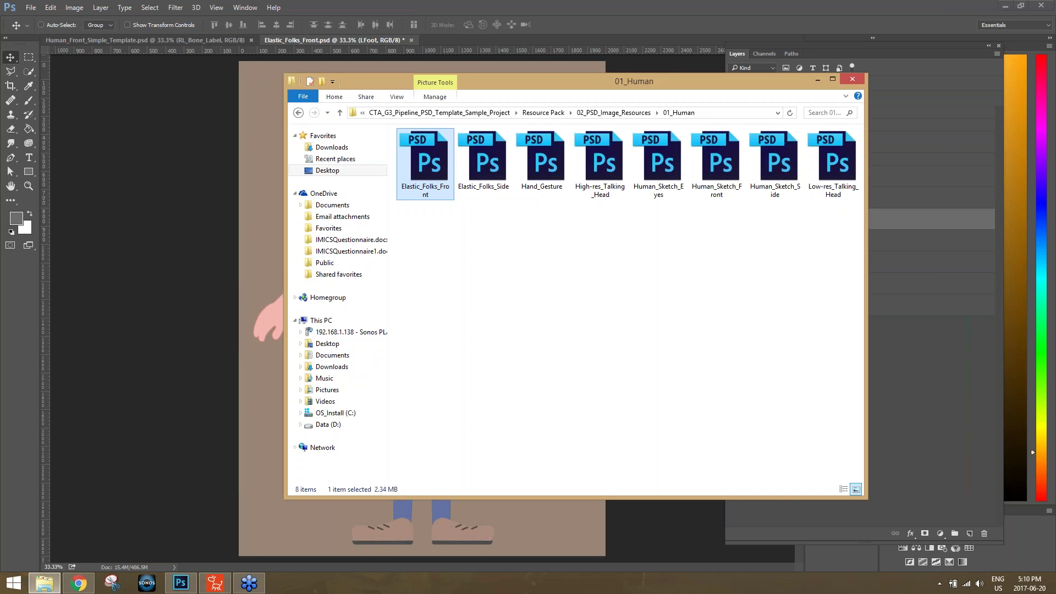
pyautogui.doubleClick(550, 163)
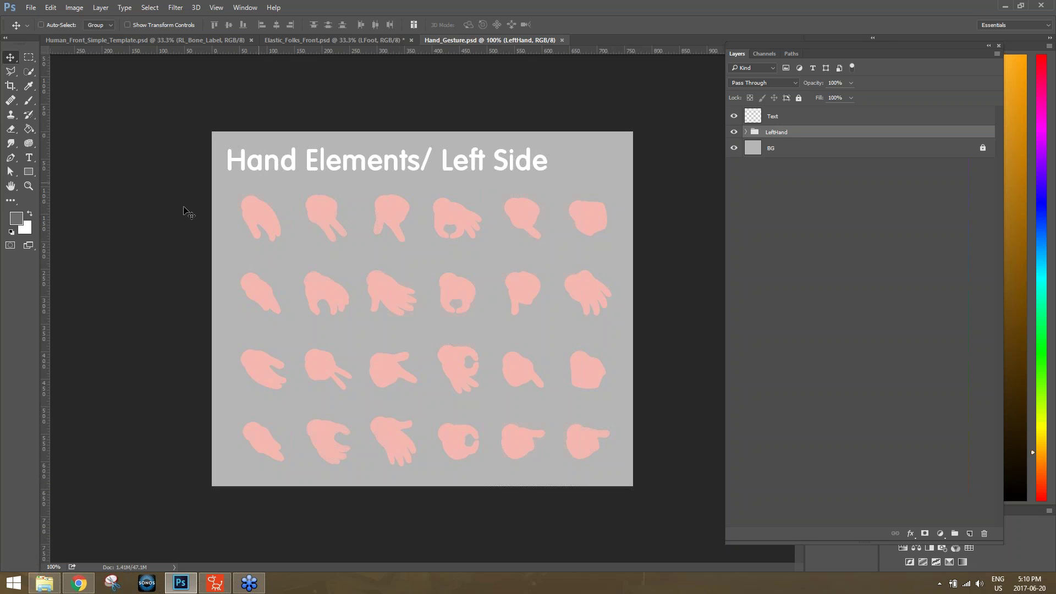
pyautogui.click(44, 583)
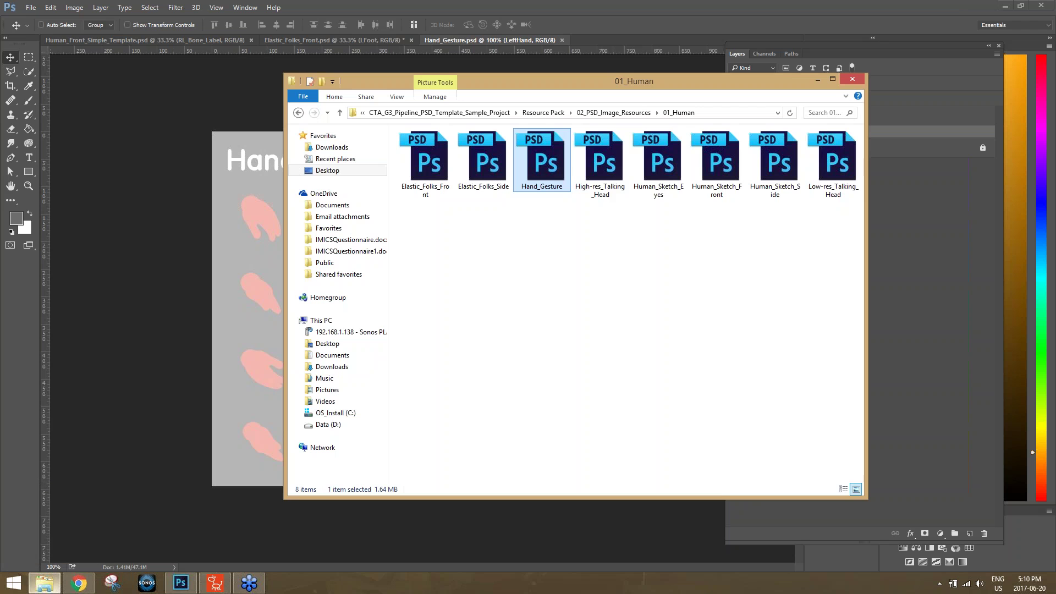
pyautogui.click(609, 169)
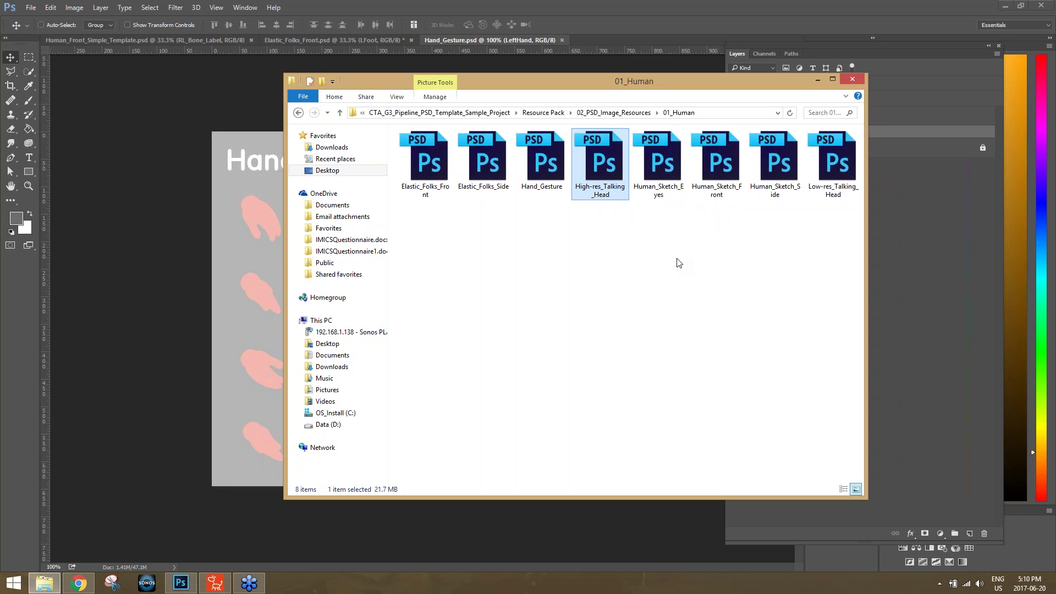
pyautogui.doubleClick(663, 163)
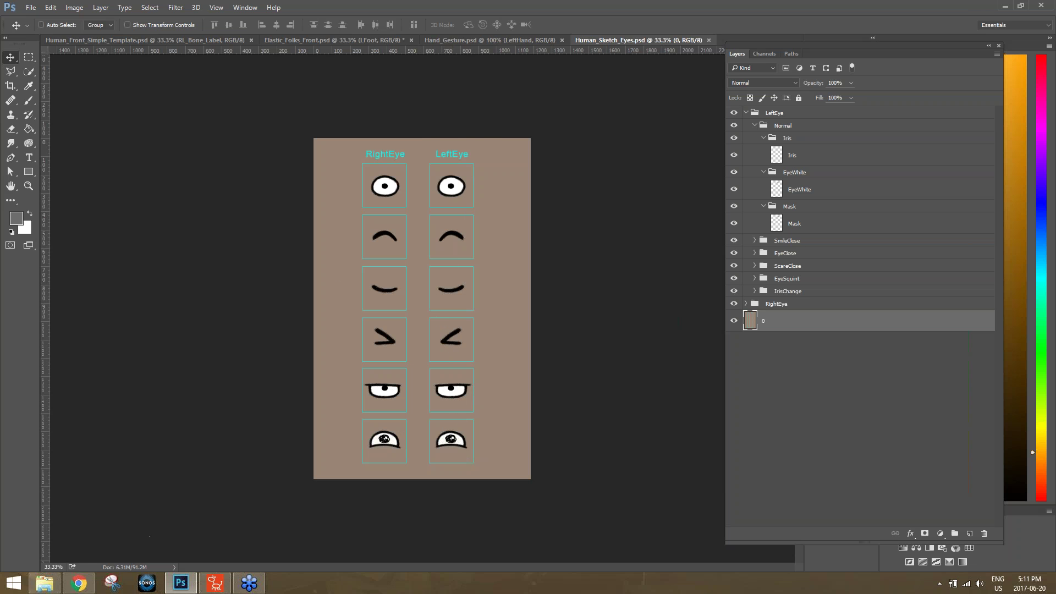
# - Open Human_Sketch_Front from the 01_Human folder and check its RHand and RArm layers by toggling visibility
pyautogui.click(44, 583)
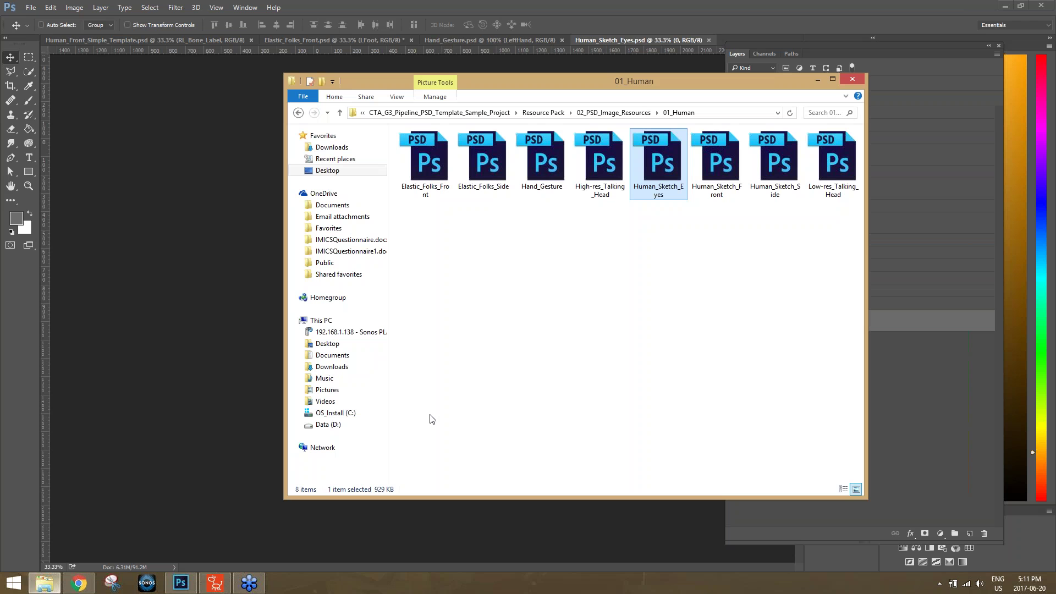
pyautogui.doubleClick(715, 158)
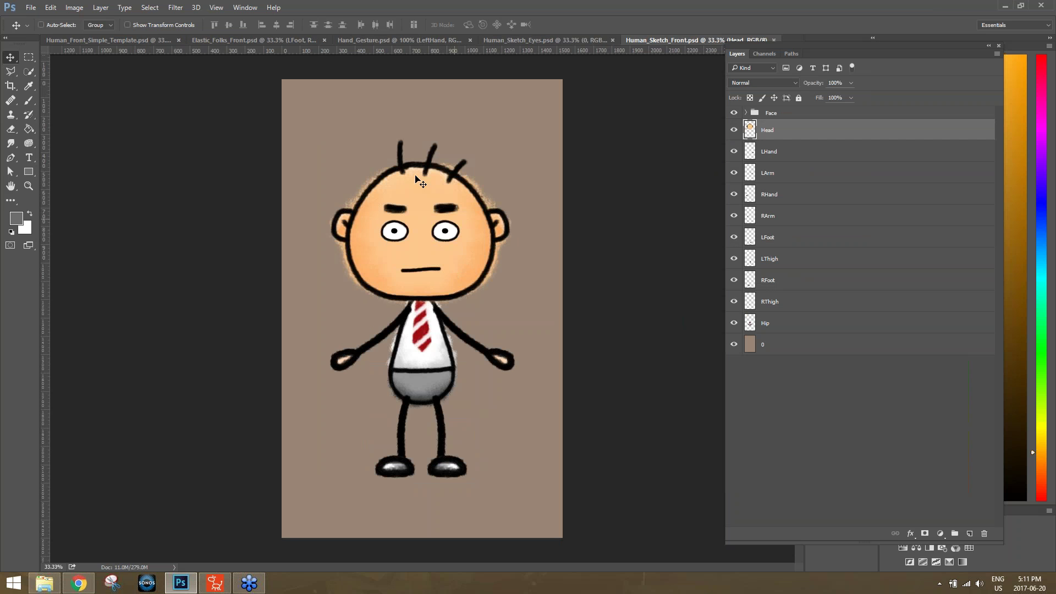
pyautogui.click(284, 39)
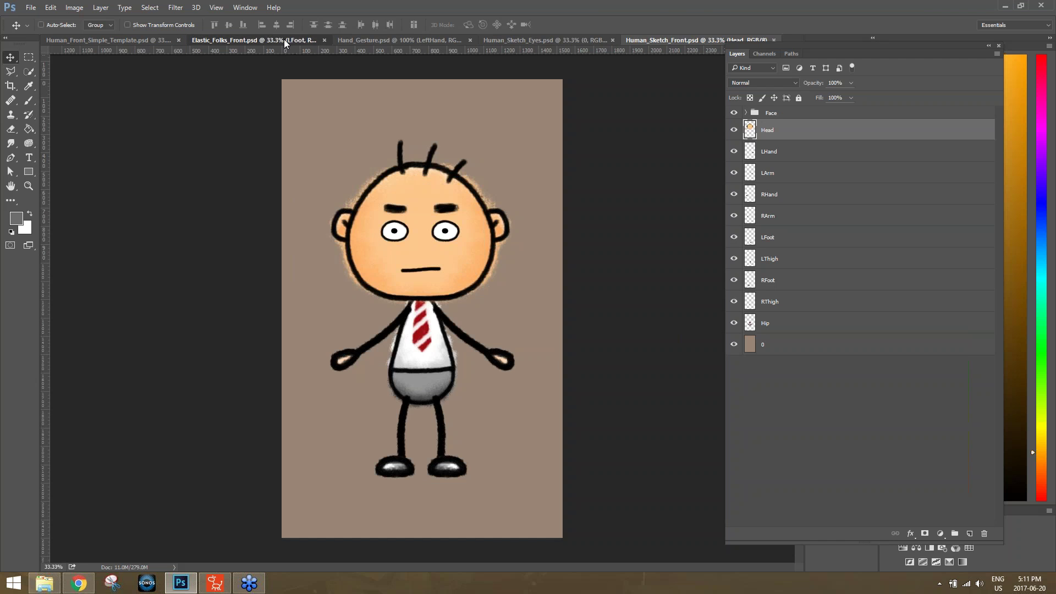
pyautogui.click(679, 40)
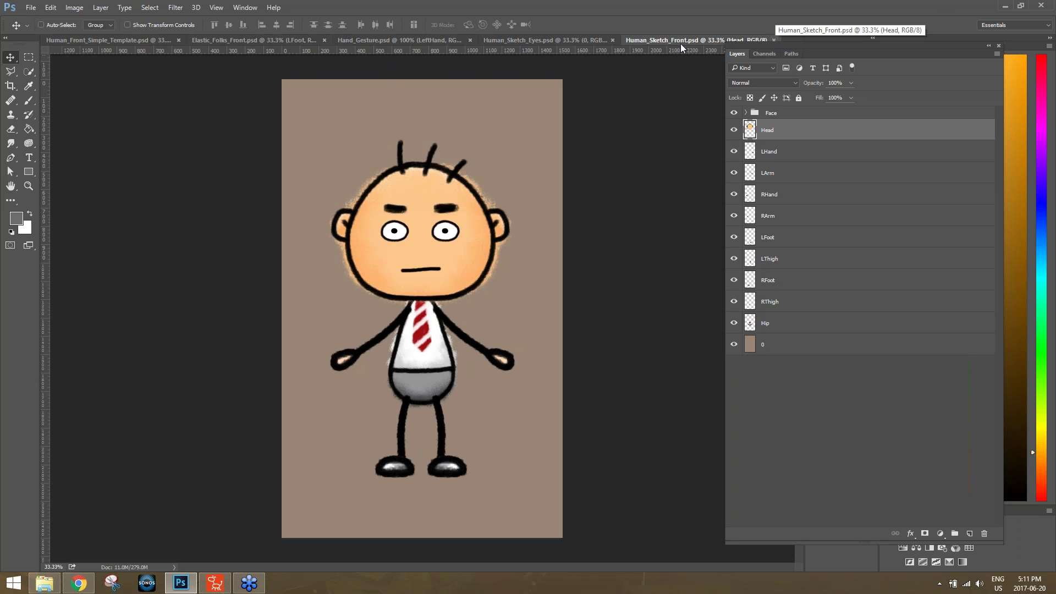
pyautogui.click(734, 194)
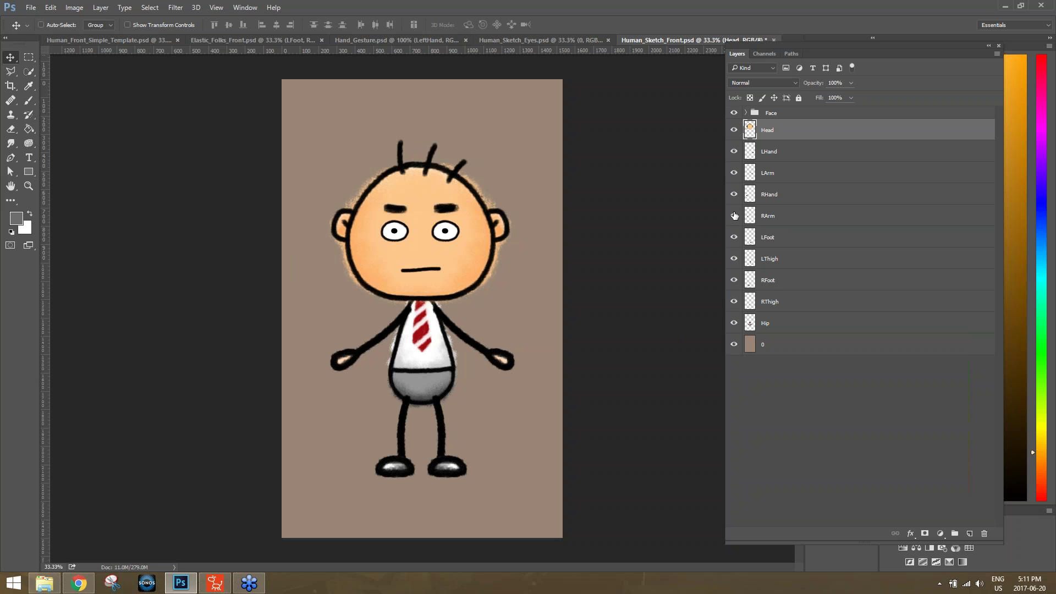
pyautogui.click(734, 216)
pyautogui.click(734, 216)
# - Close Human_Sketch_Front, Human_Sketch_Eyes, Hand_Gesture and Elastic_Folks_Front without saving any changes
pyautogui.click(773, 40)
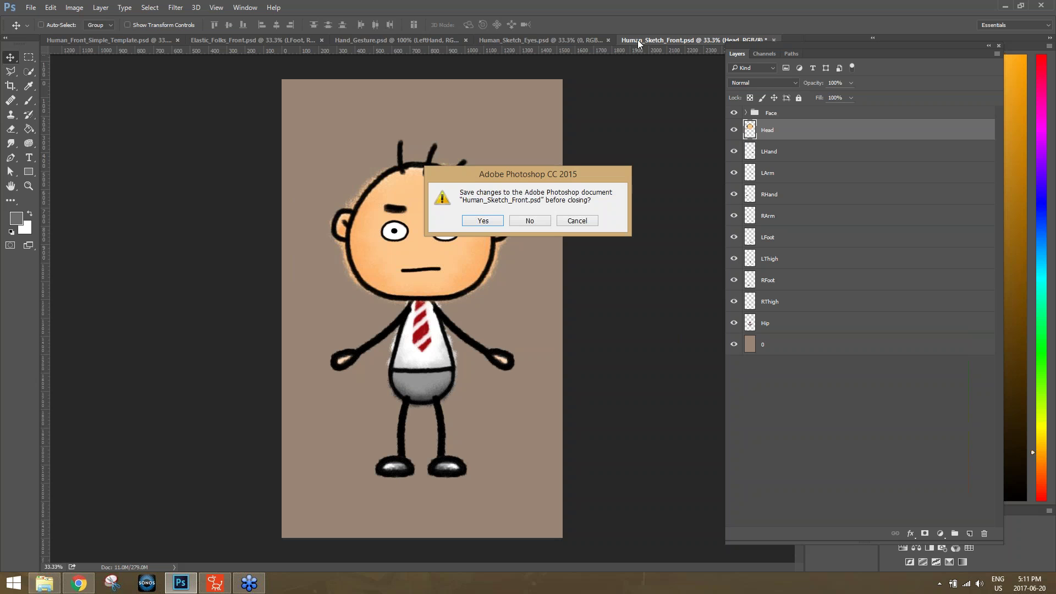
pyautogui.click(531, 220)
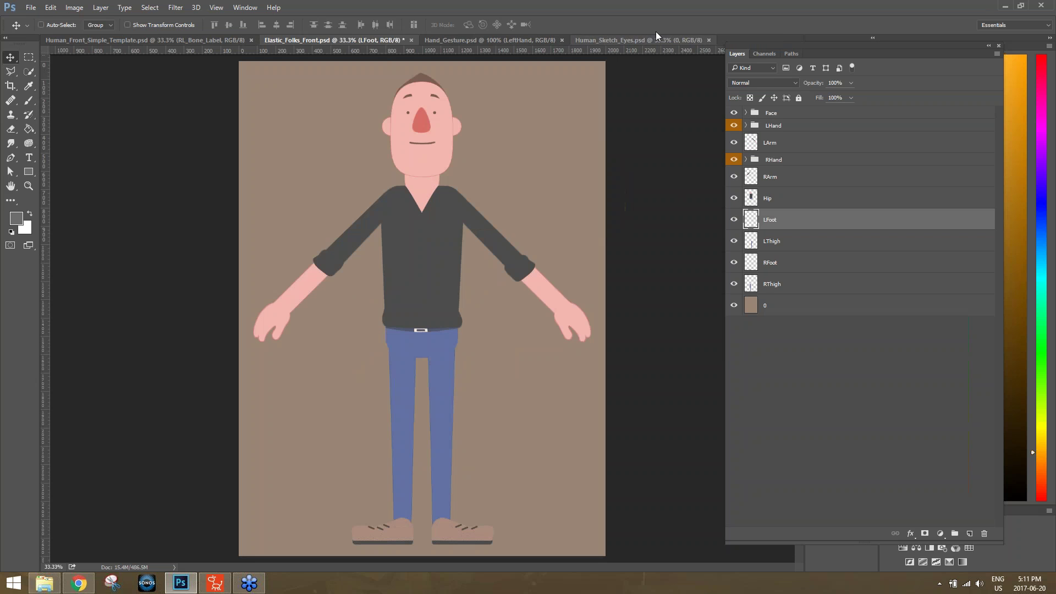
pyautogui.click(707, 41)
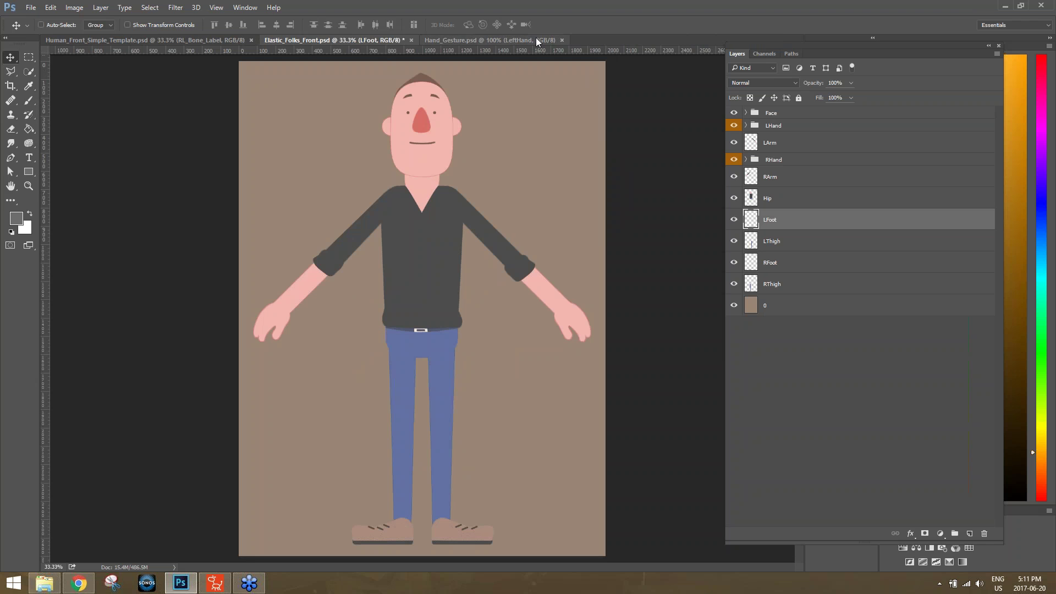
pyautogui.click(562, 40)
pyautogui.click(409, 41)
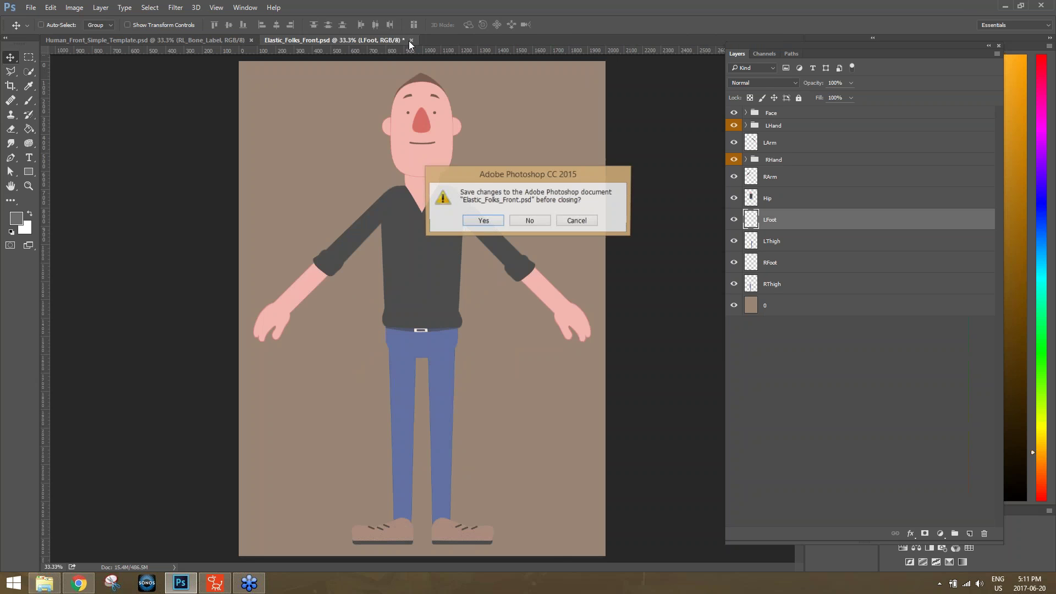
pyautogui.click(531, 219)
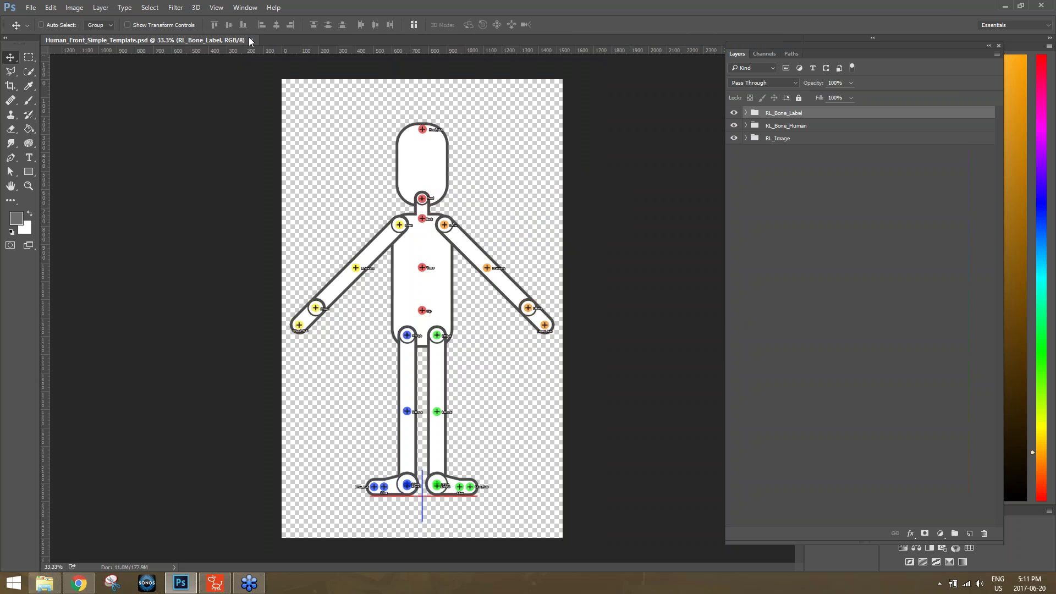
# - Open Elastic_Folks_Front_Simple from the 1_Elastic_Folks_Simple_Front & Side folder under 03_Sample_Projects, 01_Human
pyautogui.click(44, 582)
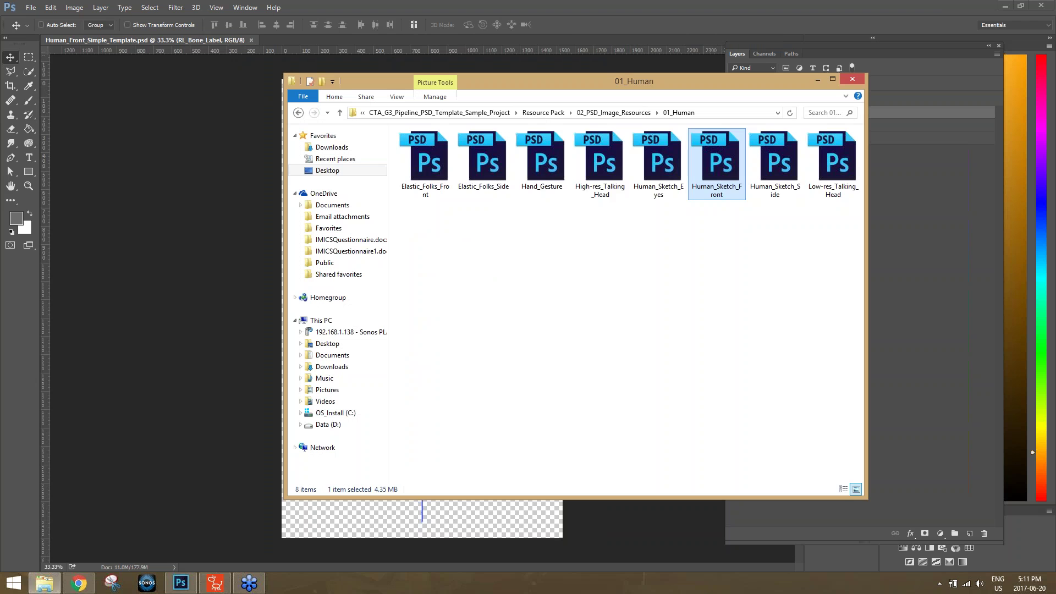
pyautogui.click(608, 113)
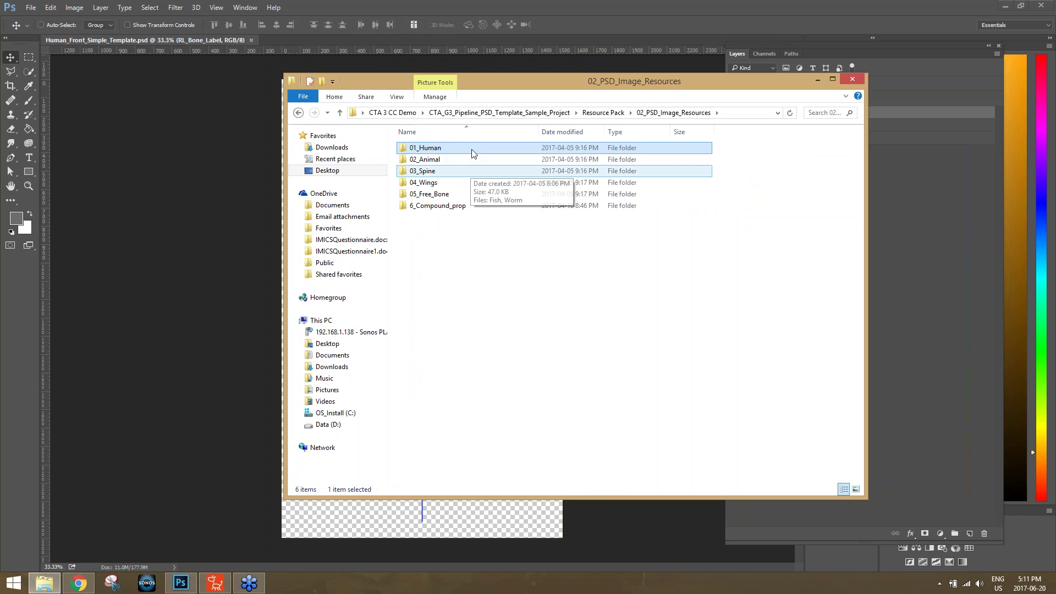
pyautogui.click(595, 116)
pyautogui.doubleClick(432, 182)
pyautogui.doubleClick(437, 152)
pyautogui.doubleClick(437, 153)
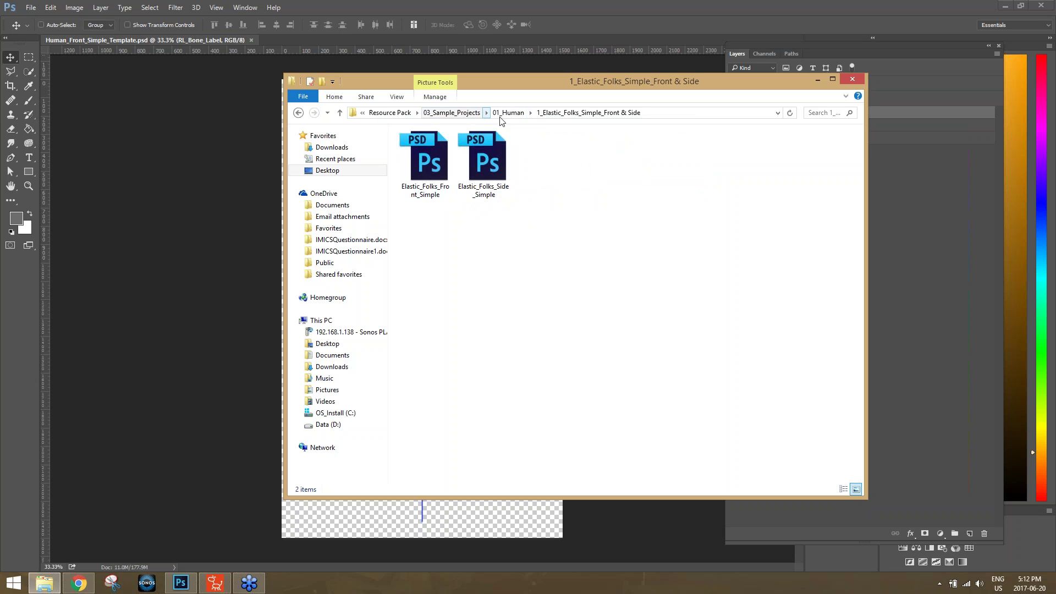
pyautogui.click(438, 181)
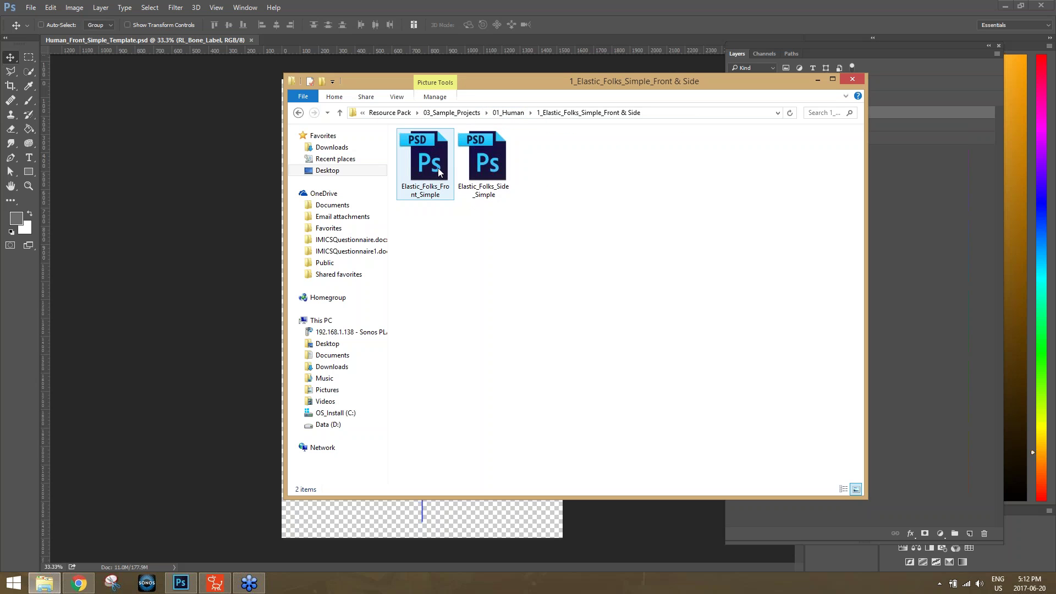
pyautogui.doubleClick(442, 163)
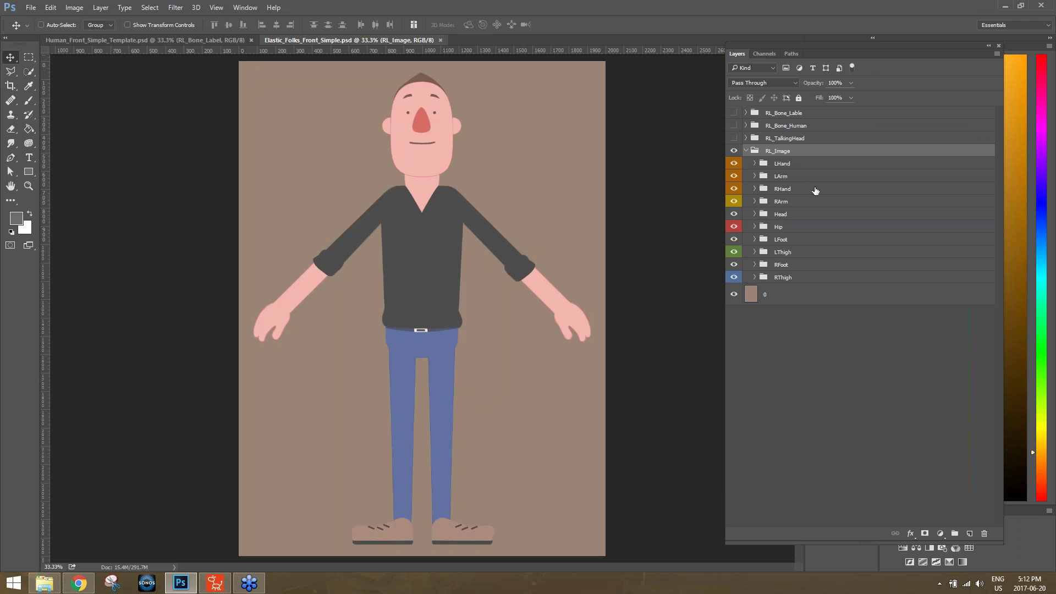
# - Expand the RL_Image group in Human_Front_Simple_Template and inspect its arm and hand subgroups
pyautogui.click(180, 38)
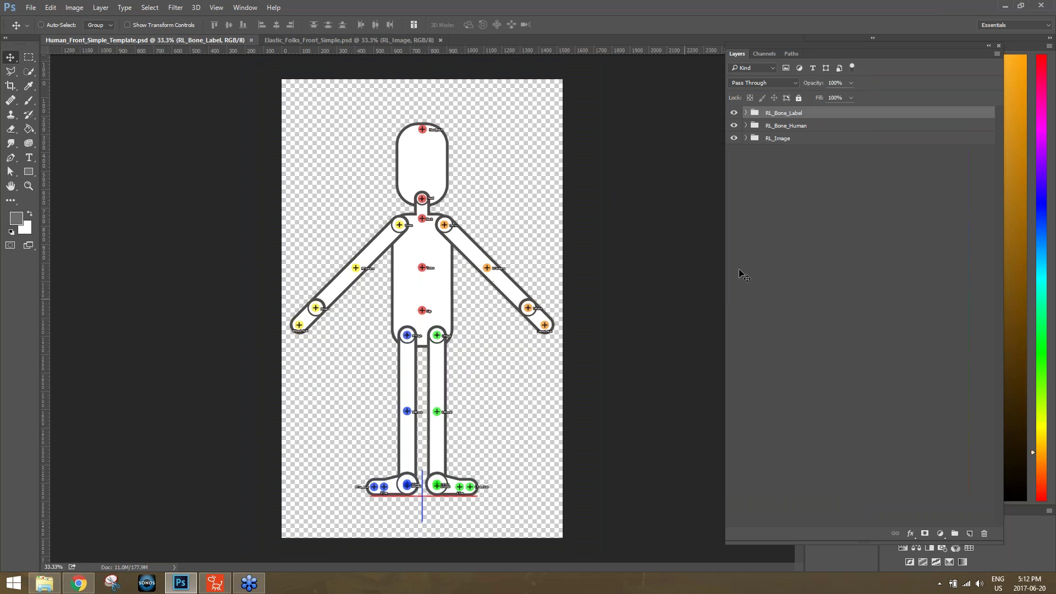
pyautogui.click(746, 139)
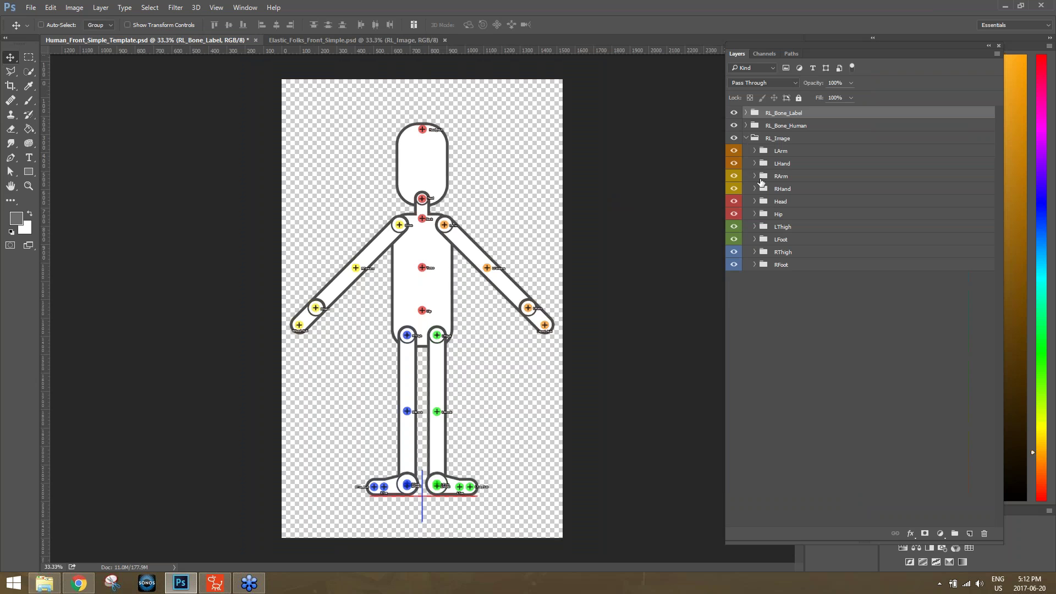
pyautogui.click(756, 189)
pyautogui.click(754, 188)
pyautogui.click(755, 176)
pyautogui.click(754, 163)
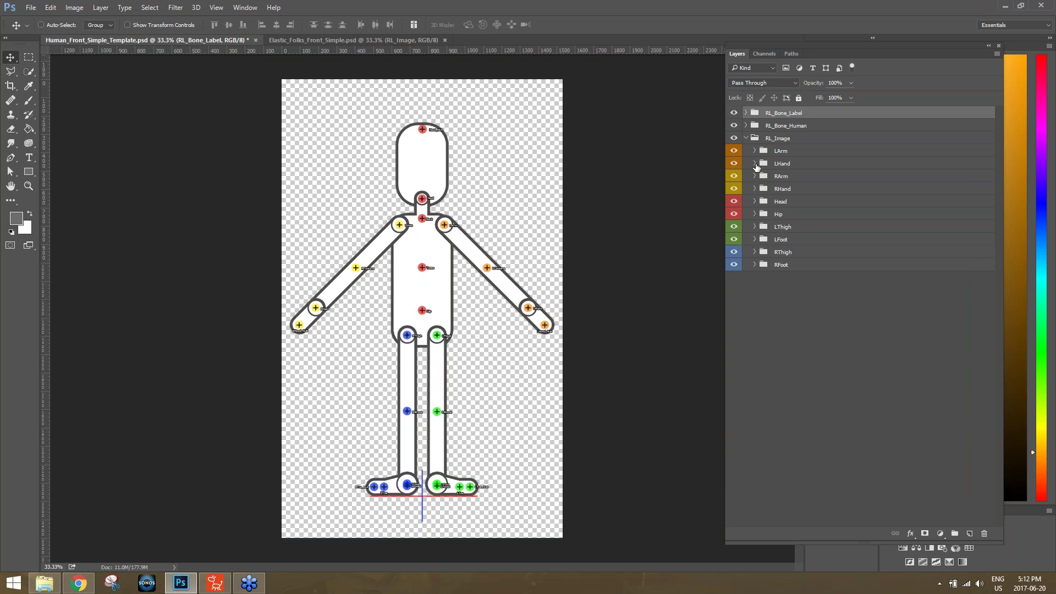
# - Expand the LArm, RHand and RArm groups in Elastic_Folks_Front_Simple to examine the image layers they contain
pyautogui.click(368, 39)
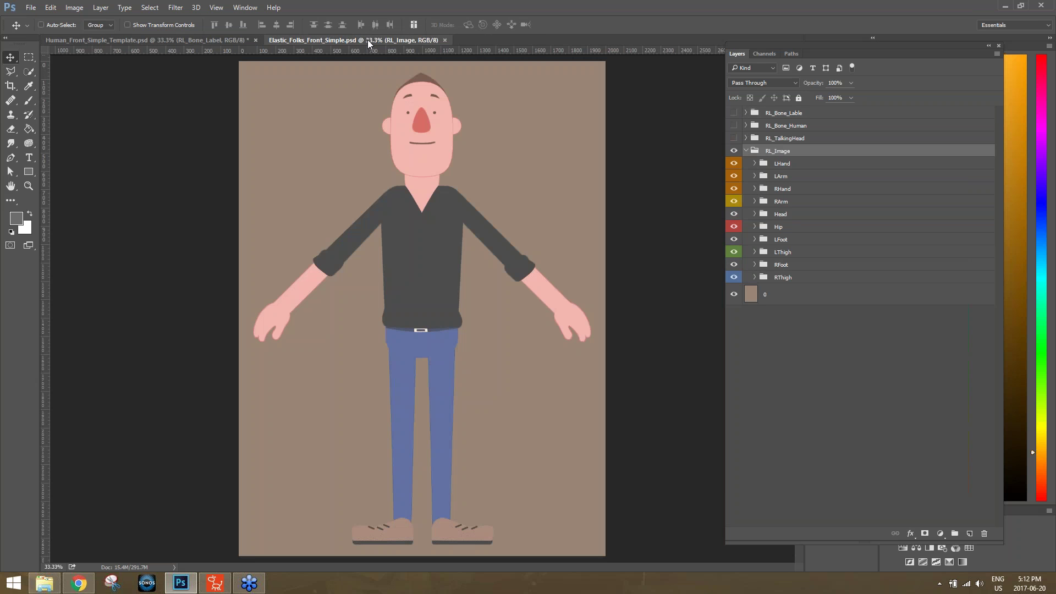
pyautogui.click(754, 176)
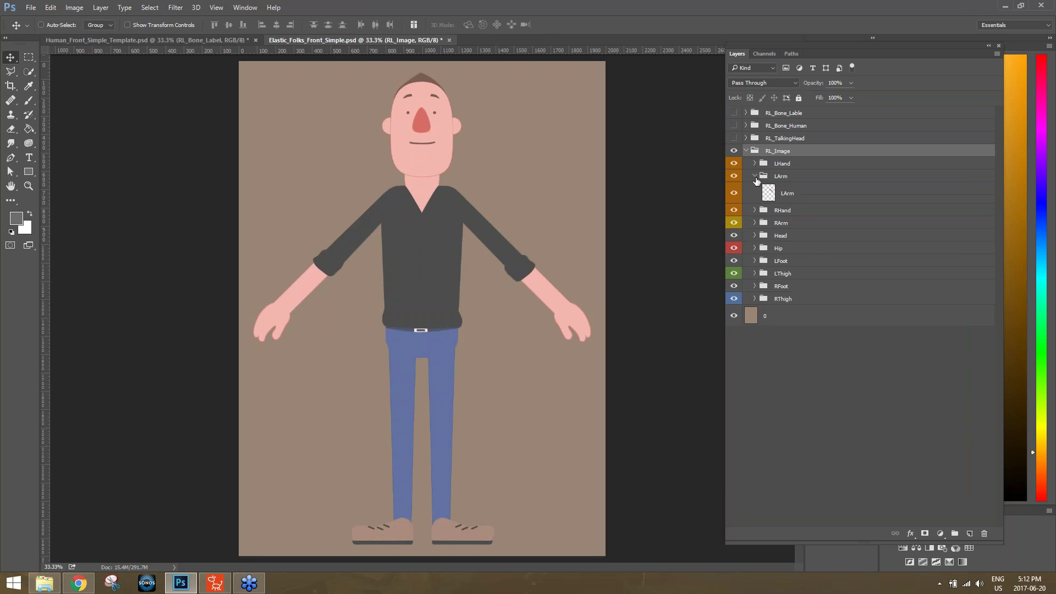
pyautogui.click(754, 211)
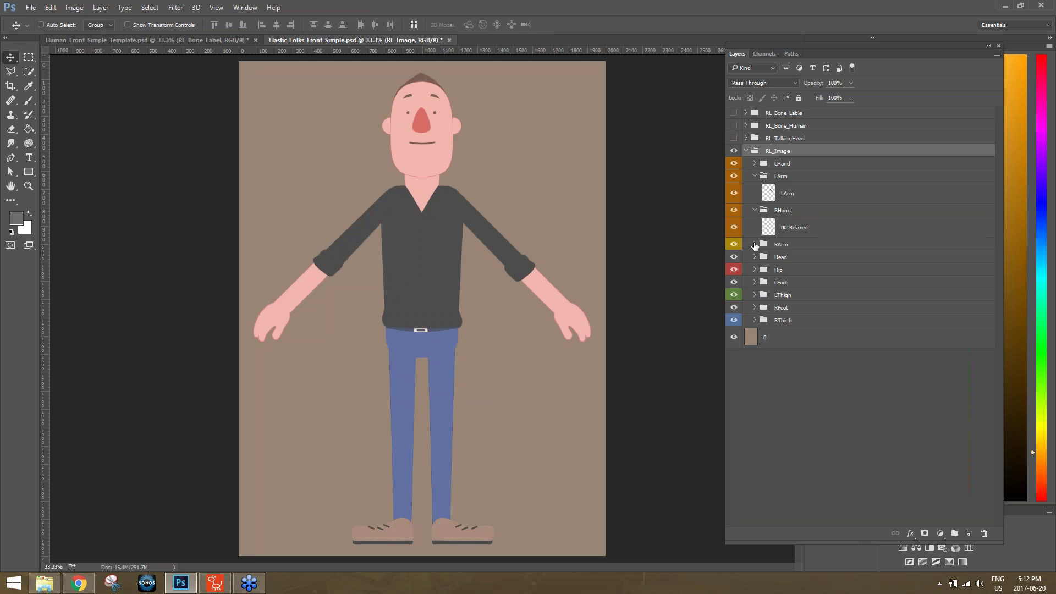
pyautogui.click(754, 244)
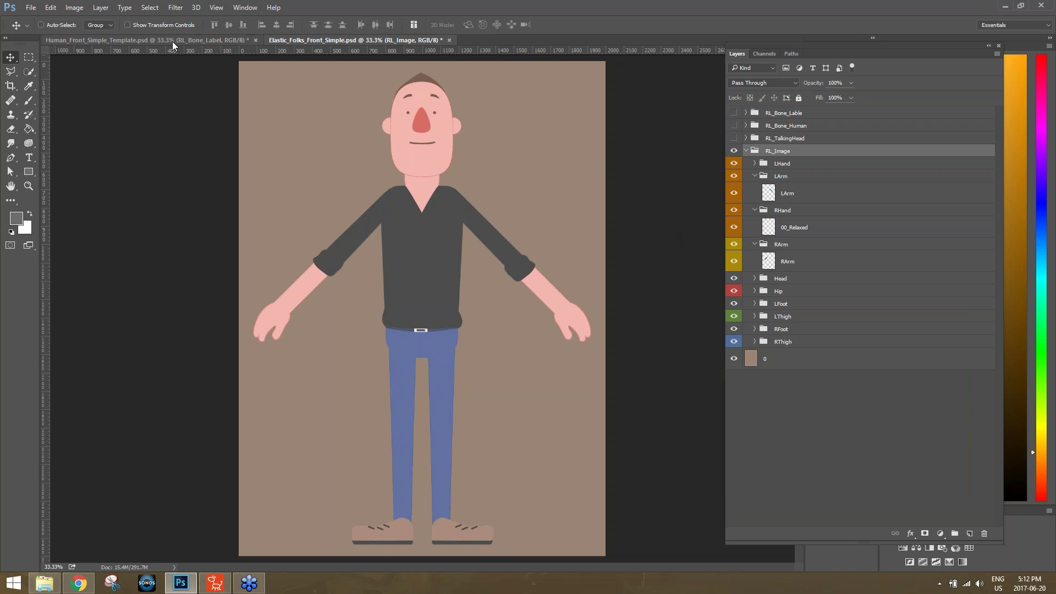
# - Close Elastic_Folks_Front_Simple and Human_Front_Simple_Template without saving any changes
pyautogui.click(449, 40)
pyautogui.click(529, 220)
pyautogui.click(255, 41)
pyautogui.click(541, 226)
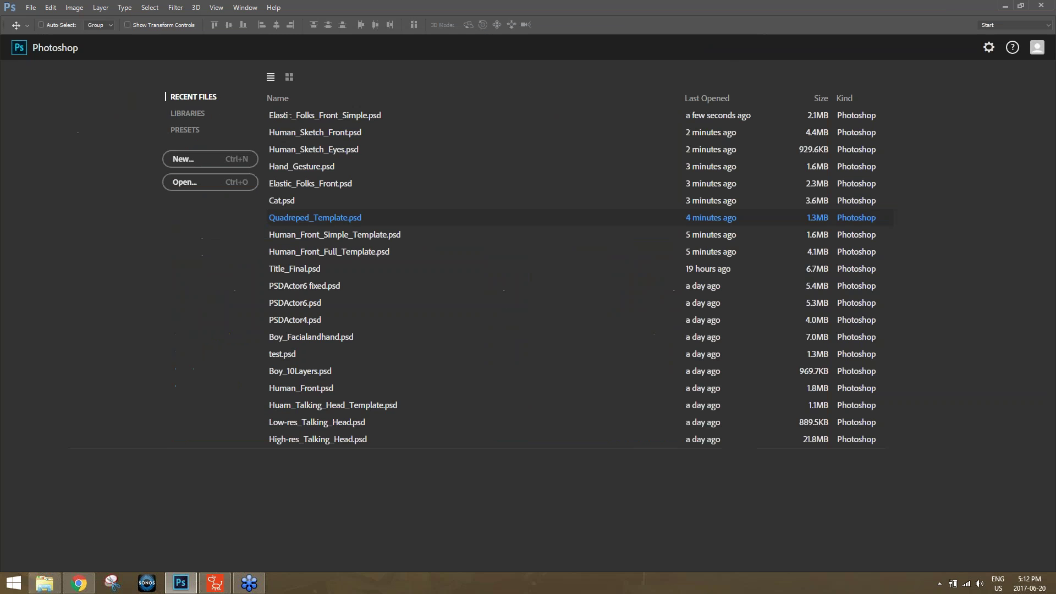
# - Open Boy_10Layers from the tutorial PSD files folder under CTA 3 CC Demo, PSD files
pyautogui.click(55, 582)
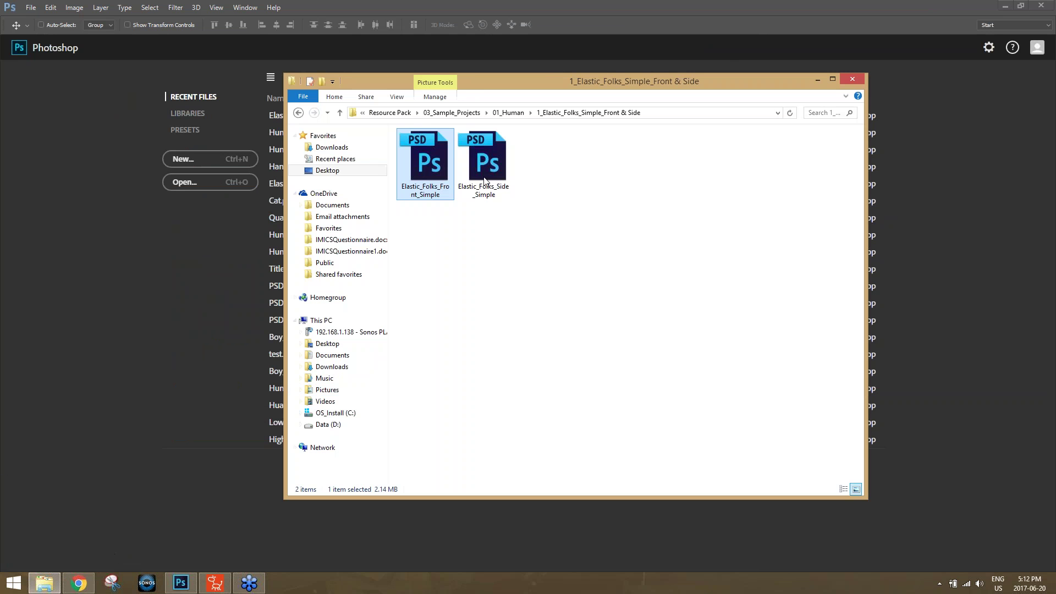
pyautogui.click(470, 113)
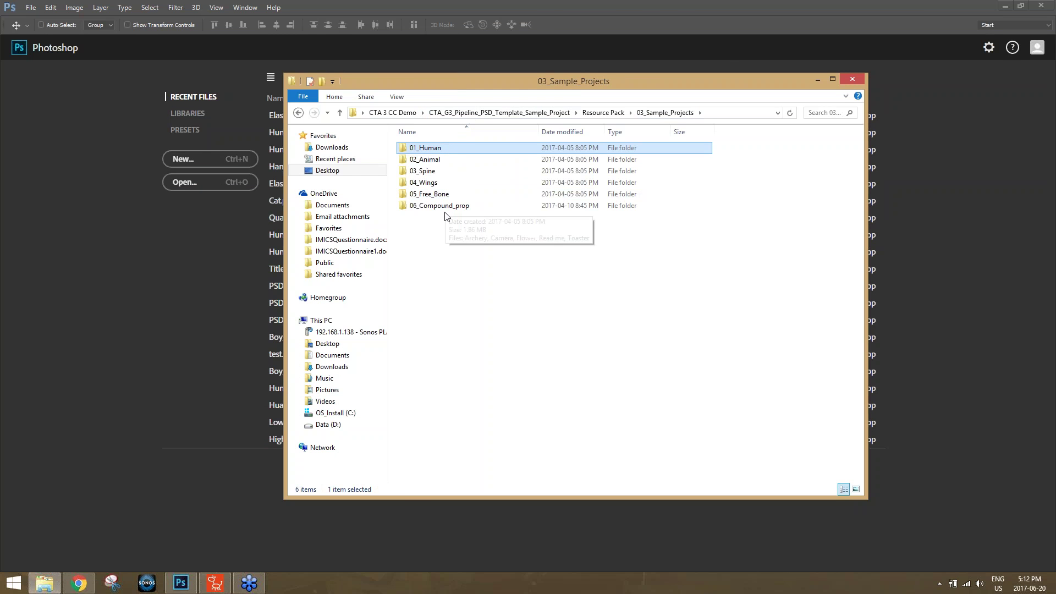
pyautogui.click(602, 112)
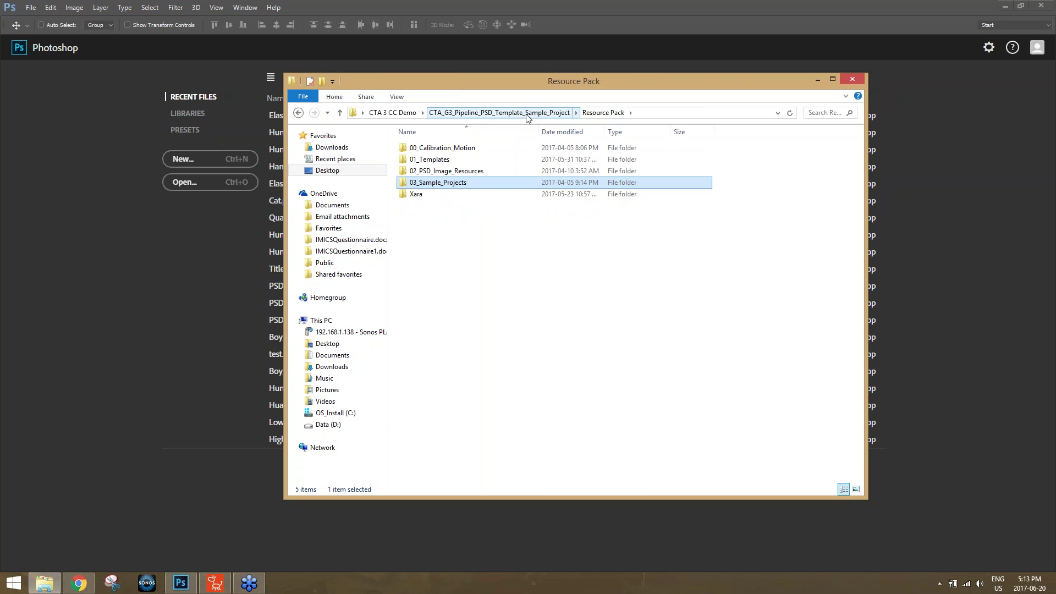
pyautogui.click(420, 113)
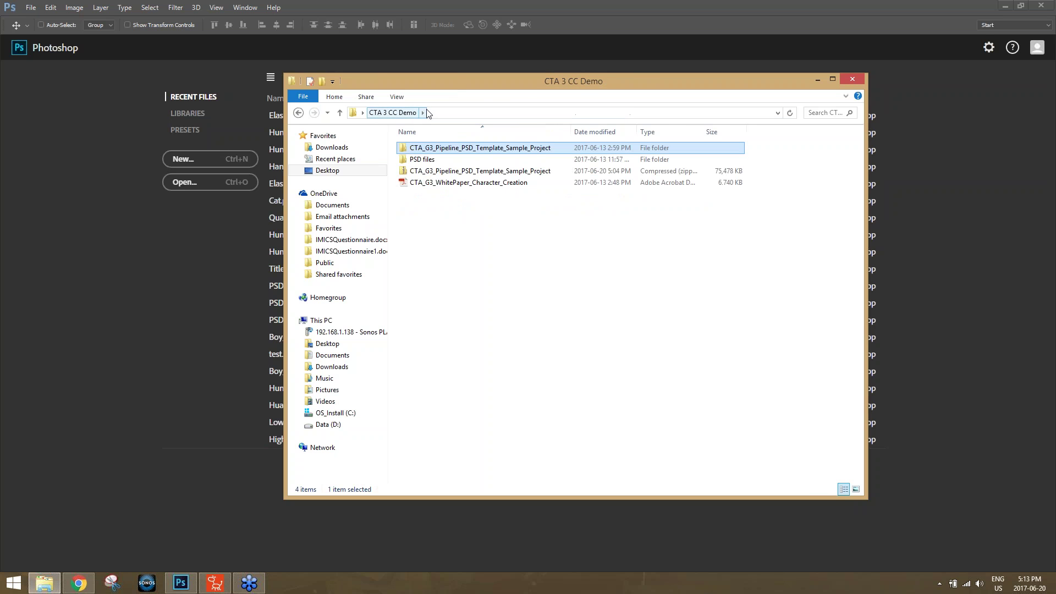
pyautogui.doubleClick(421, 160)
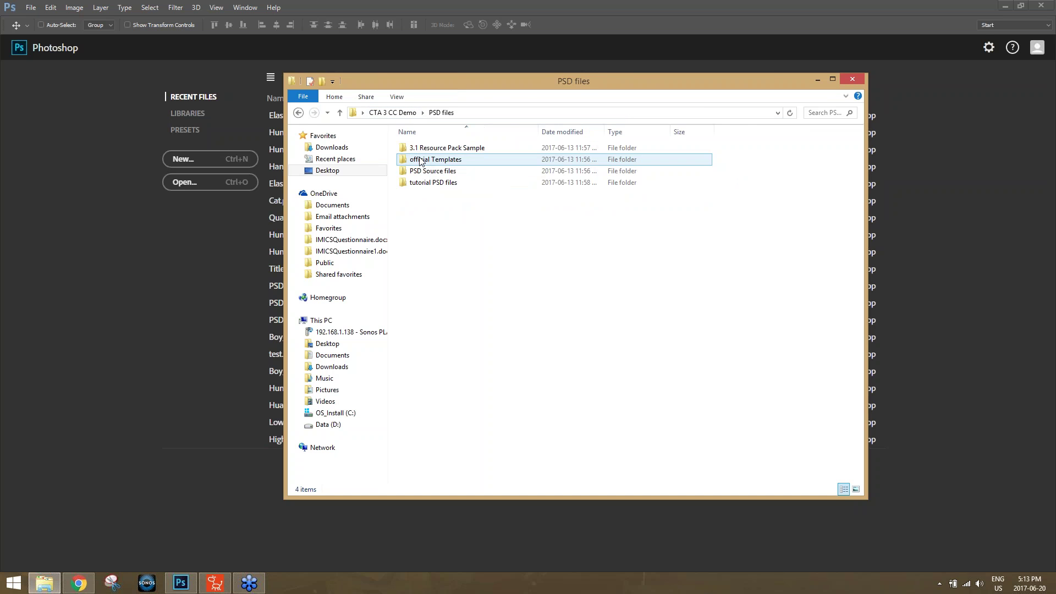
pyautogui.doubleClick(432, 183)
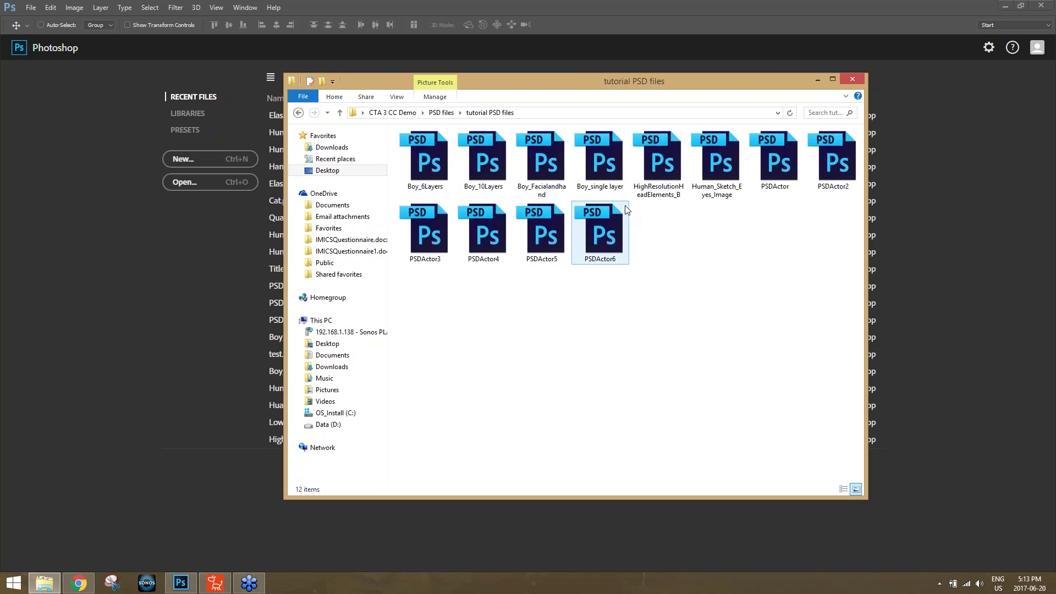
pyautogui.doubleClick(481, 156)
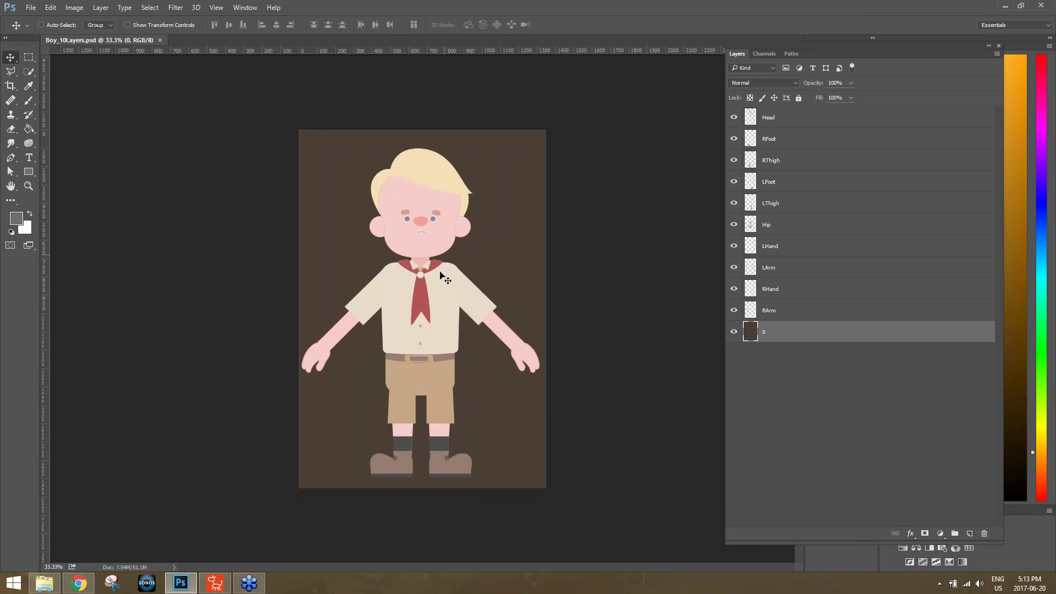
# - Hide and show the Head, RFoot and RThigh layers of Boy_10Layers in turn to check which body part each contains
pyautogui.click(734, 117)
pyautogui.click(733, 117)
pyautogui.click(733, 138)
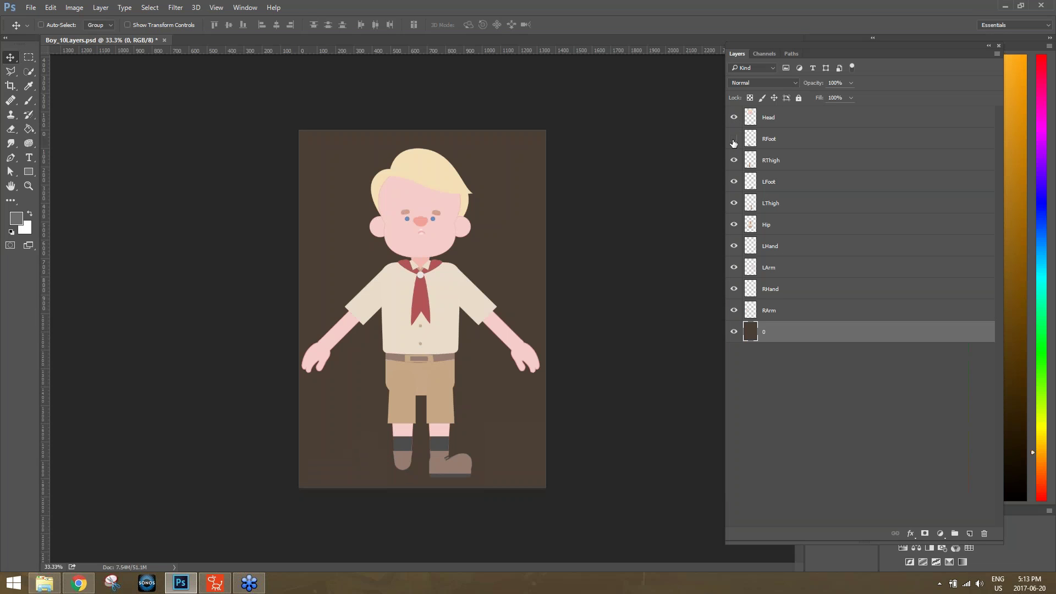
pyautogui.click(734, 140)
pyautogui.click(734, 161)
pyautogui.click(733, 161)
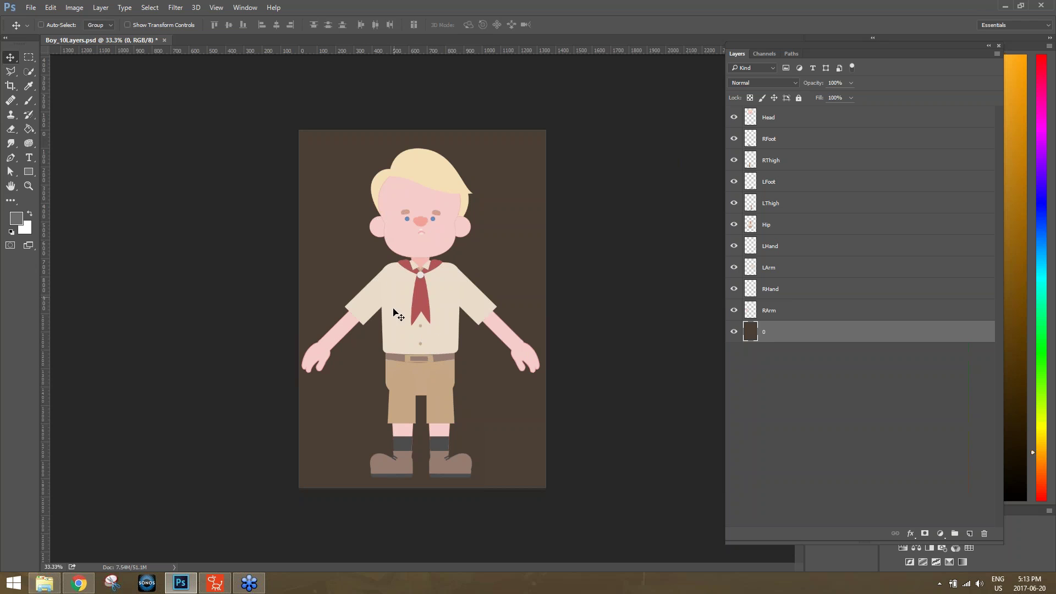
# - Open the Human_Front and Human_Front_Simple templates from the official Templates folder under PSD files
pyautogui.click(44, 583)
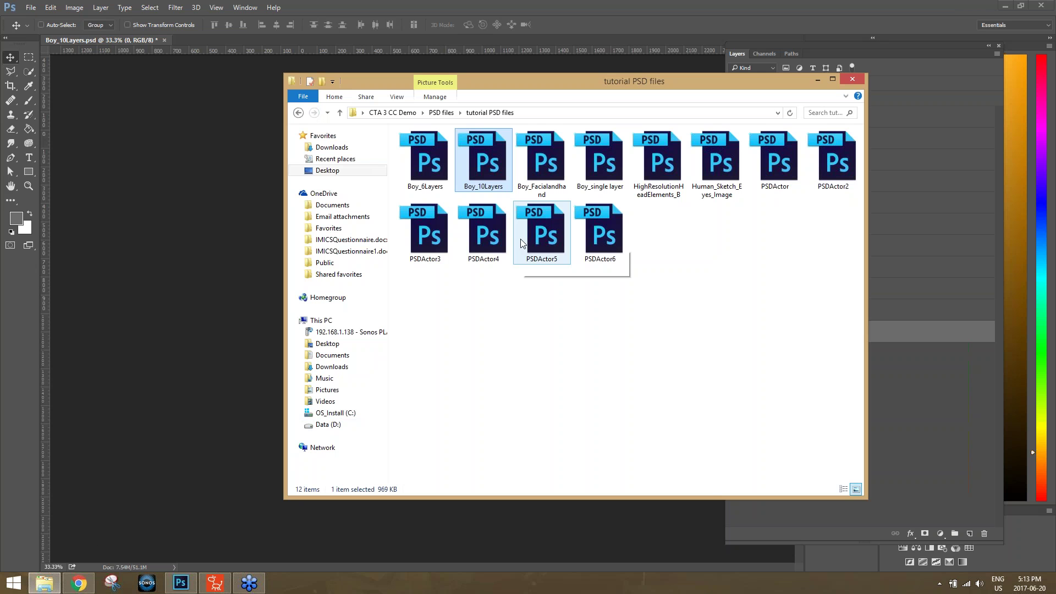
pyautogui.click(434, 113)
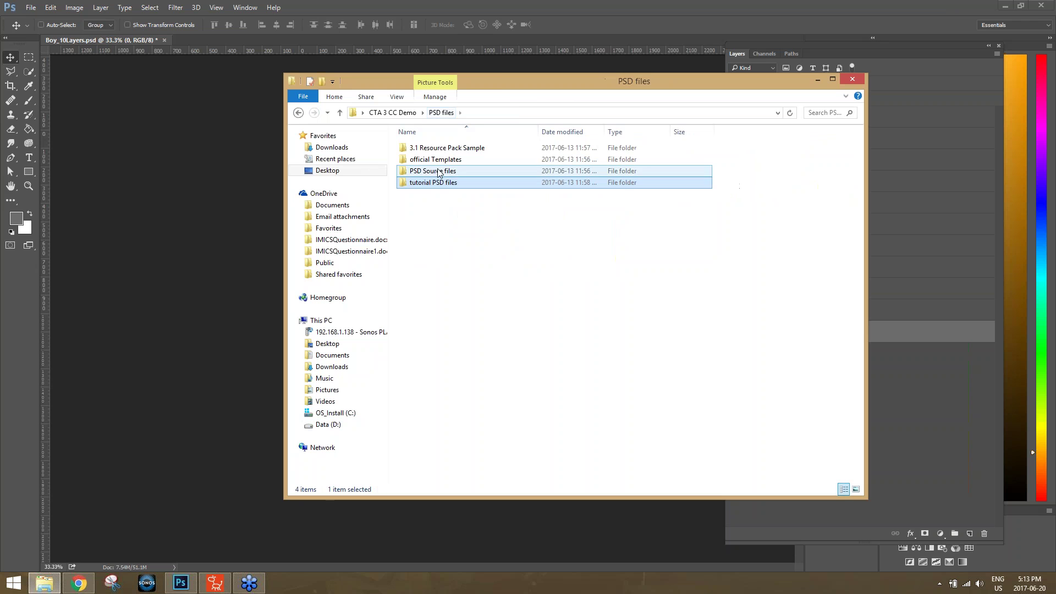
pyautogui.doubleClick(447, 160)
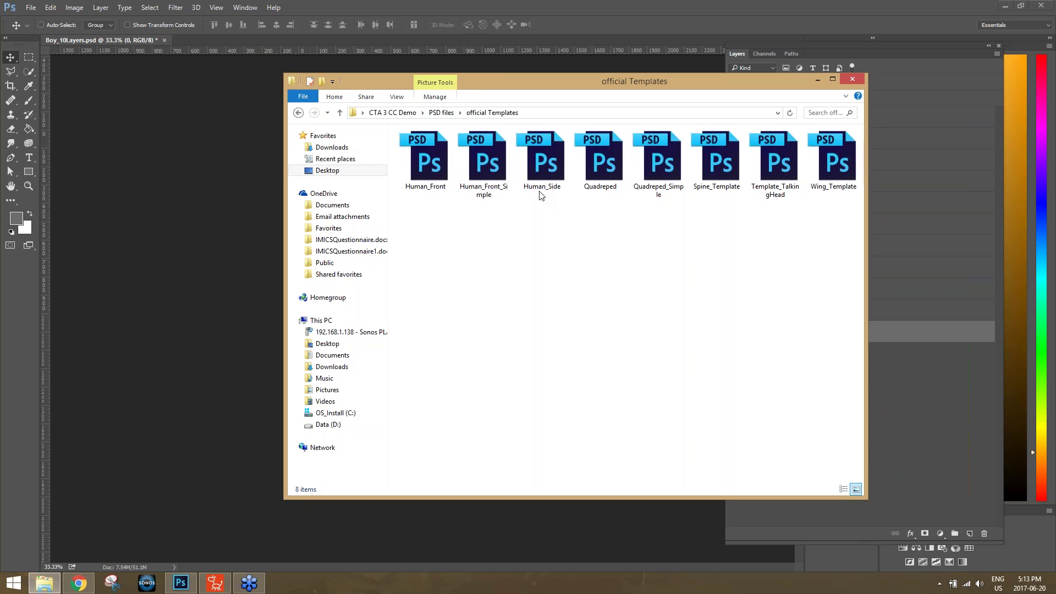
pyautogui.doubleClick(438, 164)
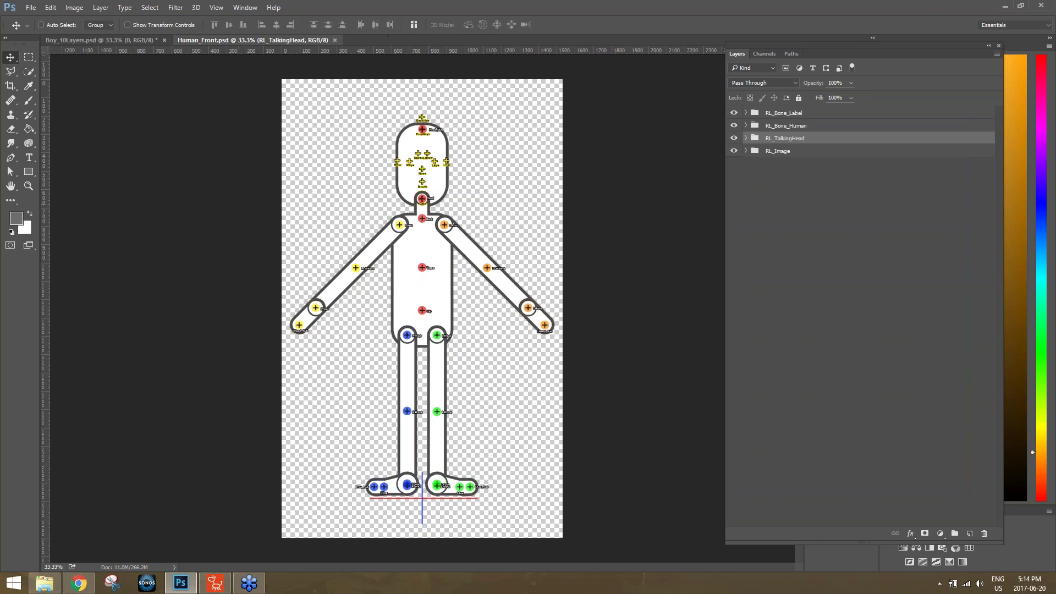
pyautogui.click(44, 583)
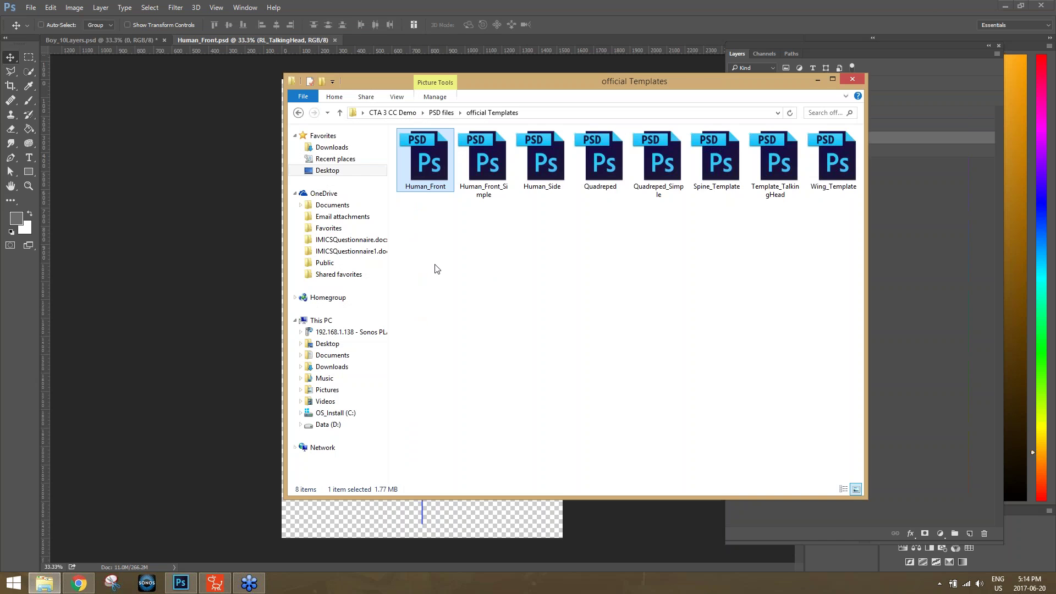
pyautogui.doubleClick(493, 168)
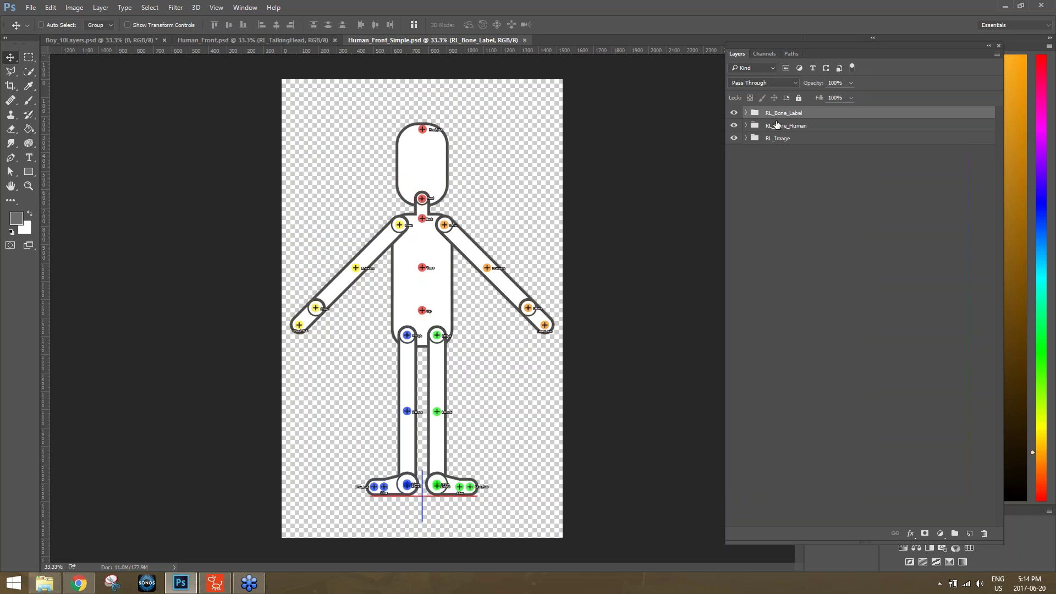
# - Inspect the RL_TalkingHead group of Human_Front and the facial subgroups inside its HeadImage group, leaving RL_TalkingHead collapsed
pyautogui.click(292, 42)
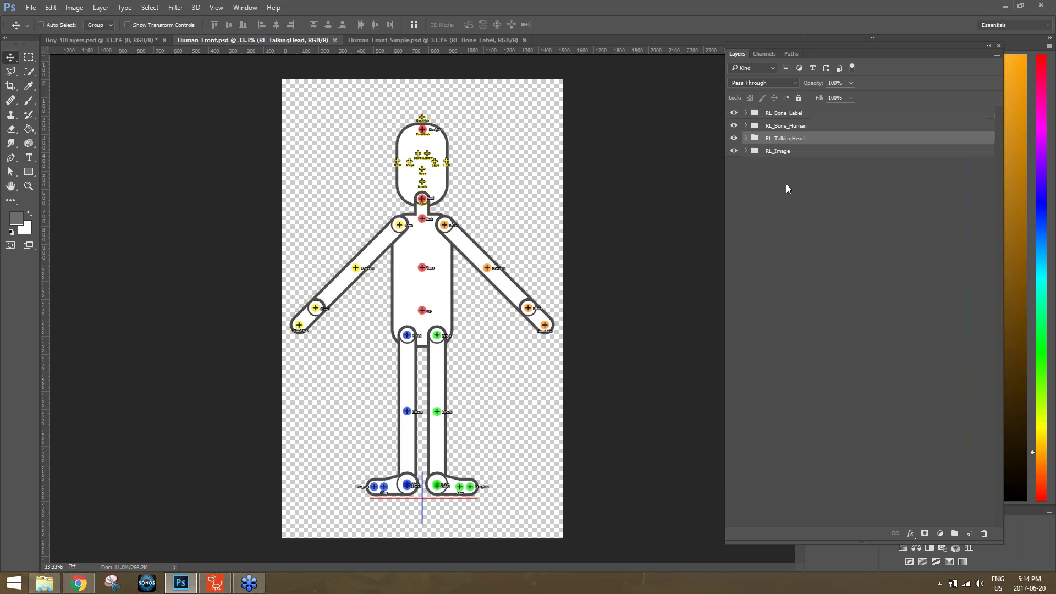
pyautogui.click(747, 138)
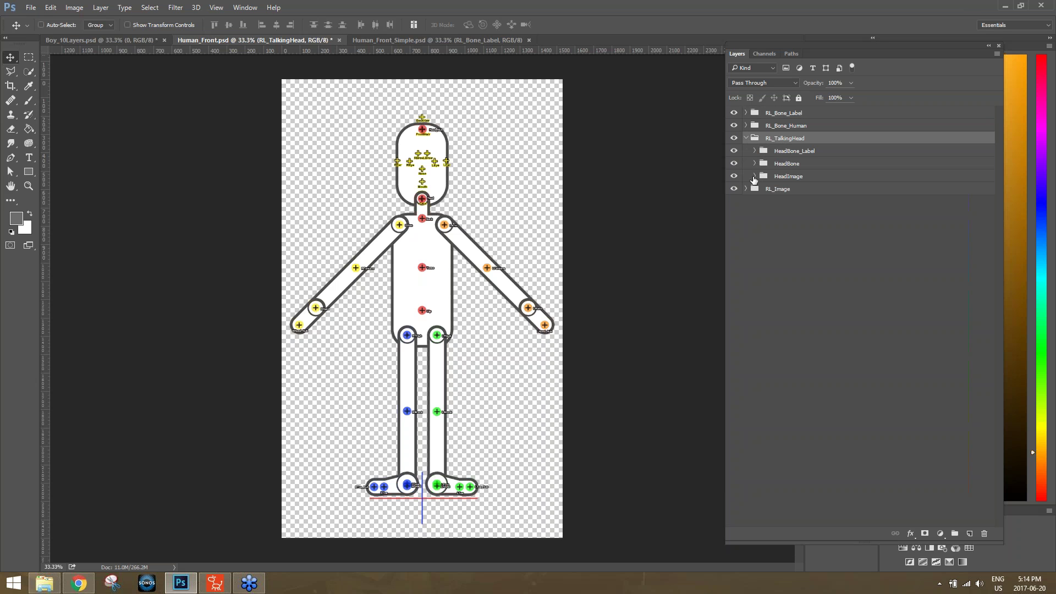
pyautogui.click(755, 177)
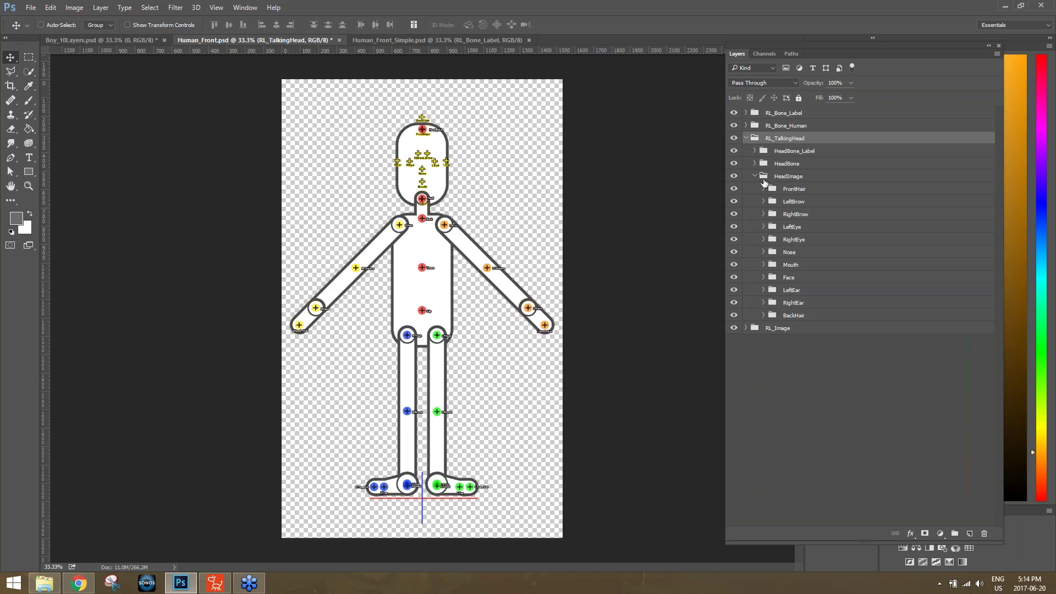
pyautogui.click(746, 138)
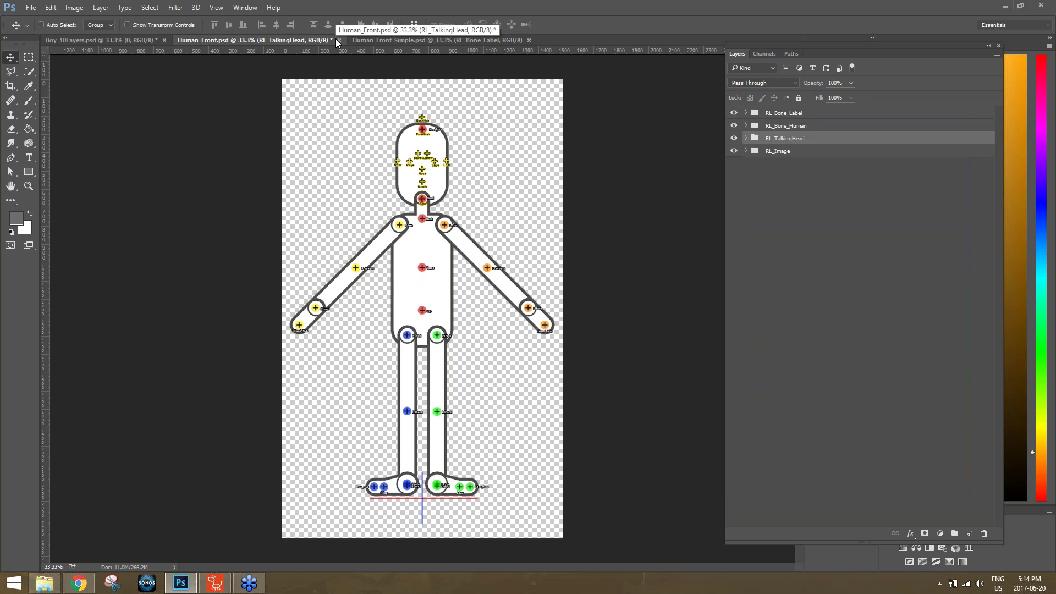
# - Close Human_Front_Simple and arrange Boy_10Layers and Human_Front side by side as floating windows
pyautogui.click(388, 41)
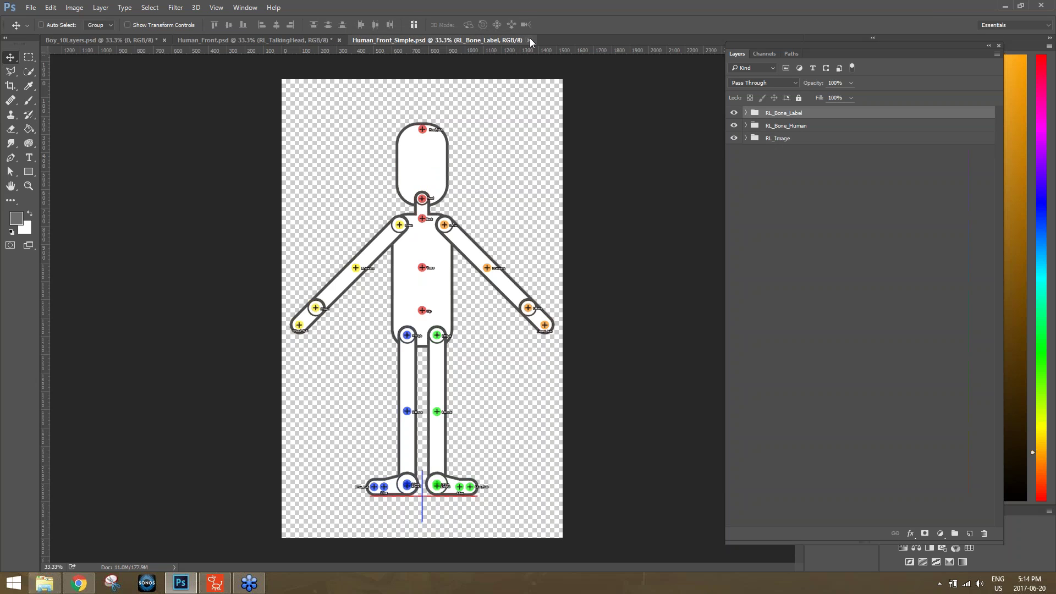
pyautogui.click(529, 40)
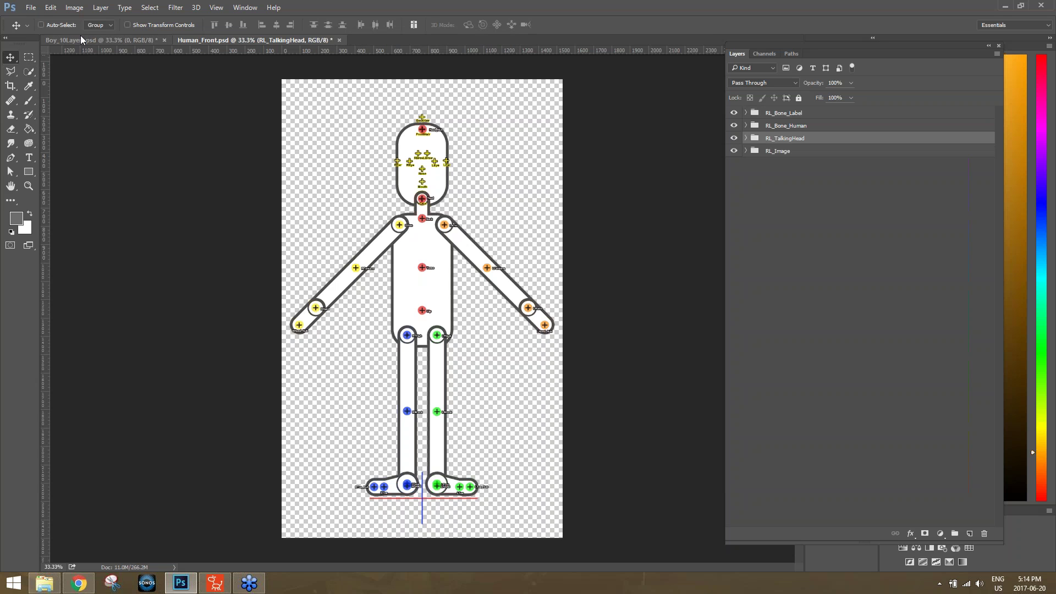
pyautogui.moveTo(139, 73); pyautogui.dragTo(171, 105)
pyautogui.moveTo(160, 38); pyautogui.dragTo(529, 64)
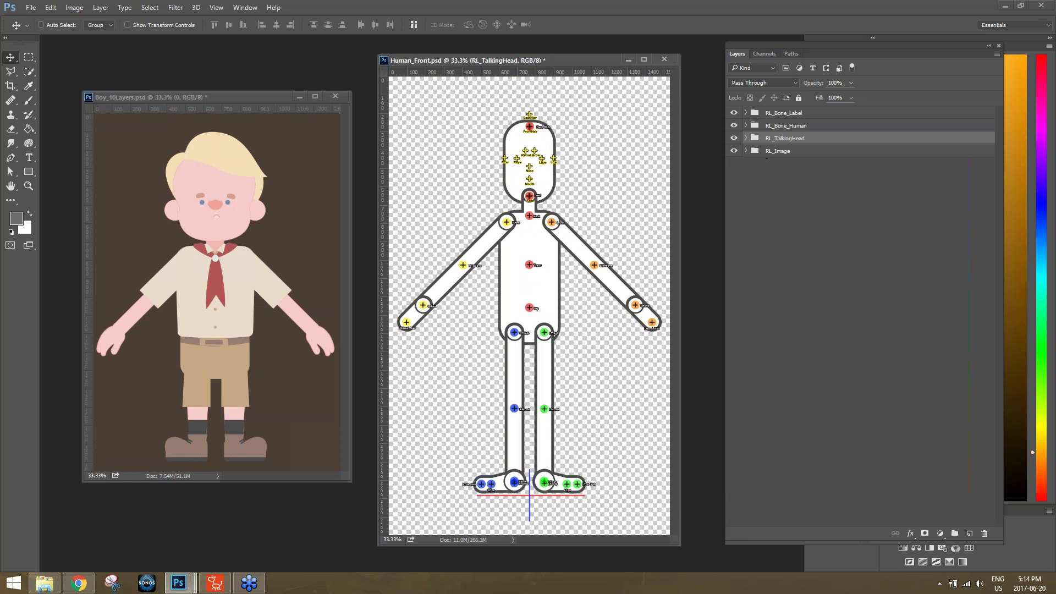
# - Examine the RL_Bone_Label group in Human_Front by expanding it and toggling its visibility, leaving it visible and collapsed
pyautogui.click(790, 114)
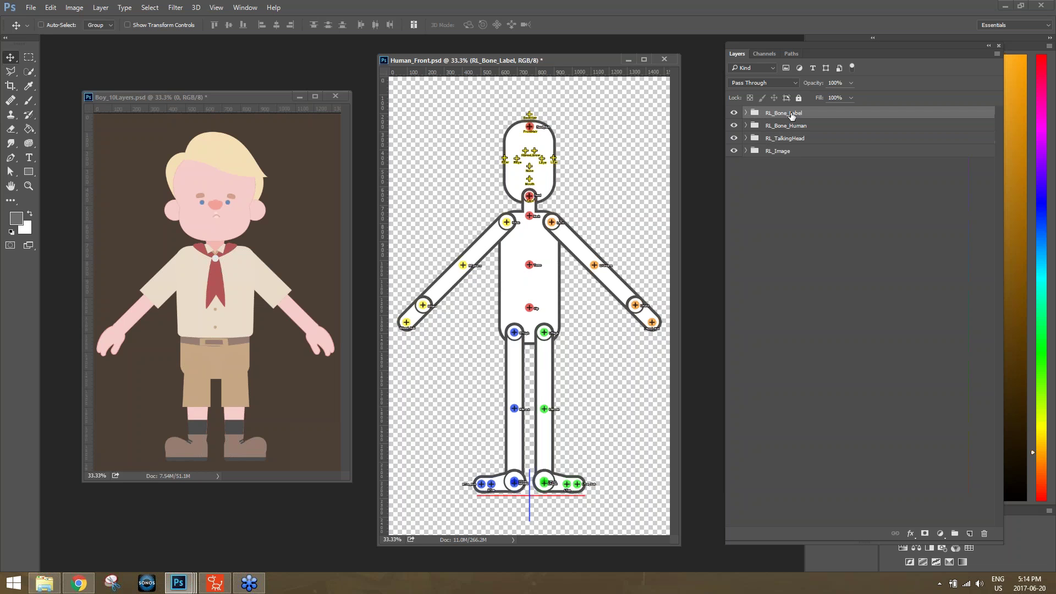
pyautogui.click(746, 113)
pyautogui.click(734, 113)
pyautogui.click(734, 113)
pyautogui.click(734, 114)
pyautogui.click(734, 113)
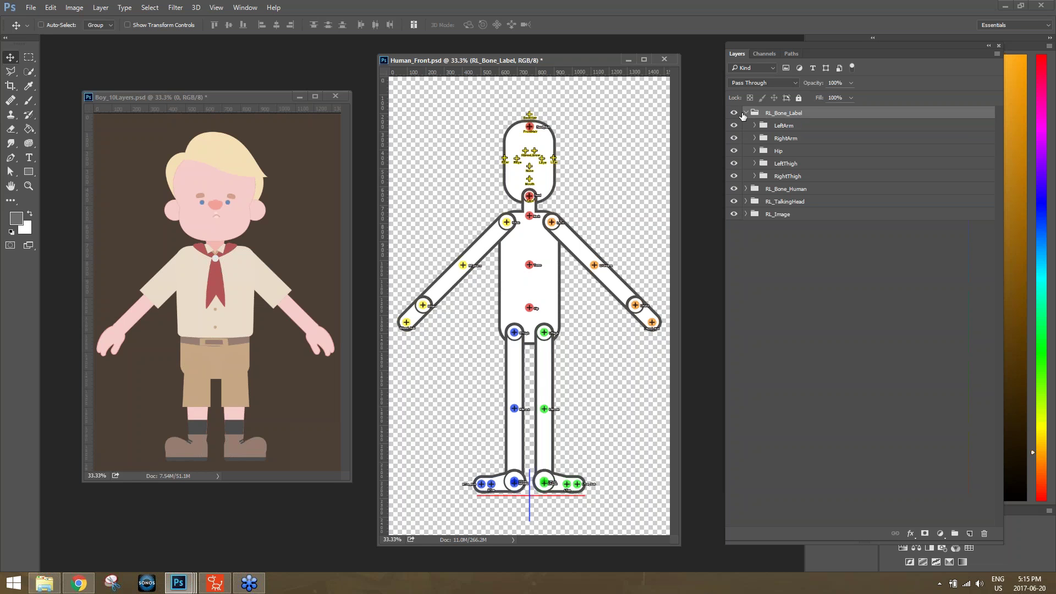
pyautogui.click(745, 113)
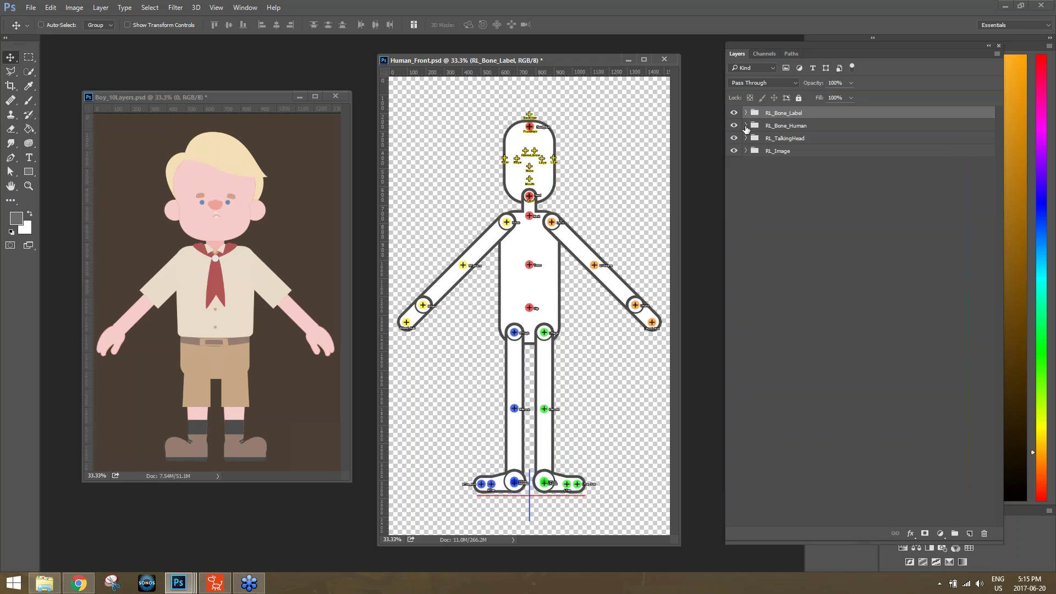
# - Examine the RL_Bone_Human group by expanding it and toggling the bone markers' visibility, leaving it visible and collapsed
pyautogui.click(745, 126)
pyautogui.click(734, 126)
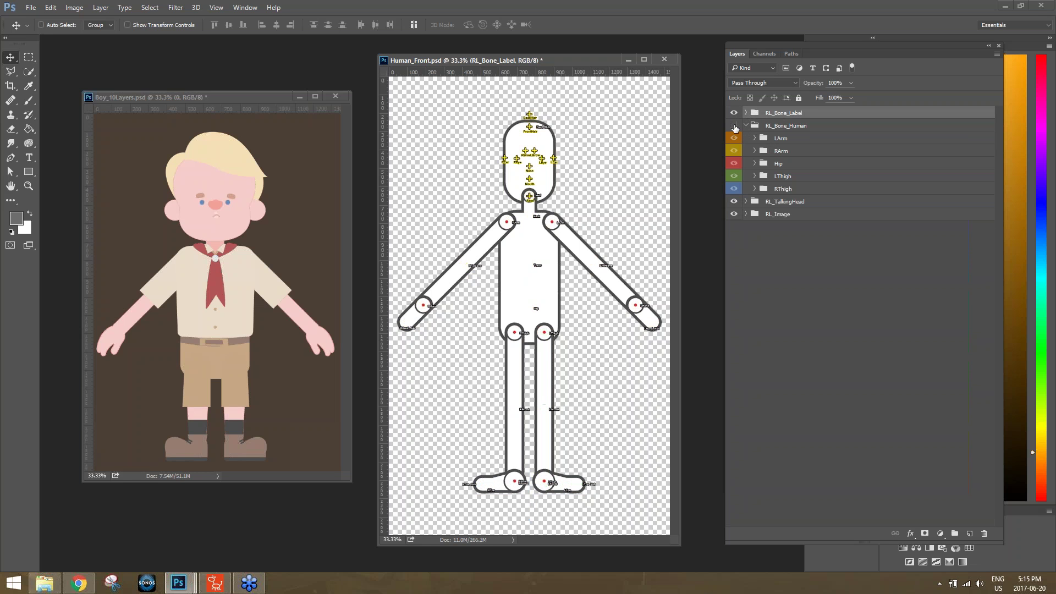
pyautogui.click(734, 125)
pyautogui.click(734, 126)
pyautogui.click(734, 125)
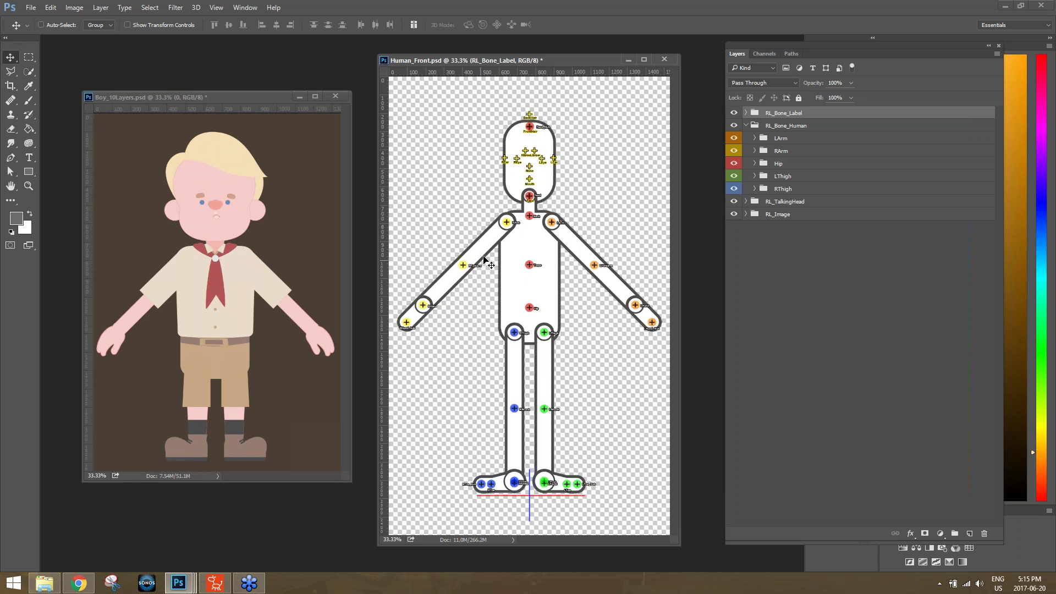
pyautogui.click(746, 125)
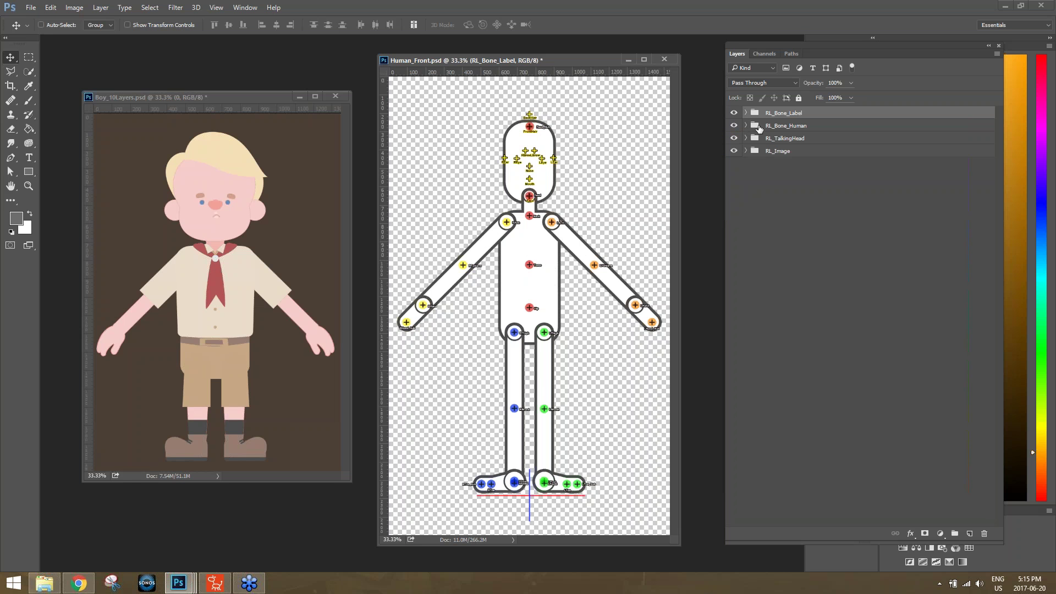
# - Expand the RL_Image group and inspect the Hip image layer inside its Hip subgroup by toggling the layer's visibility
pyautogui.click(746, 152)
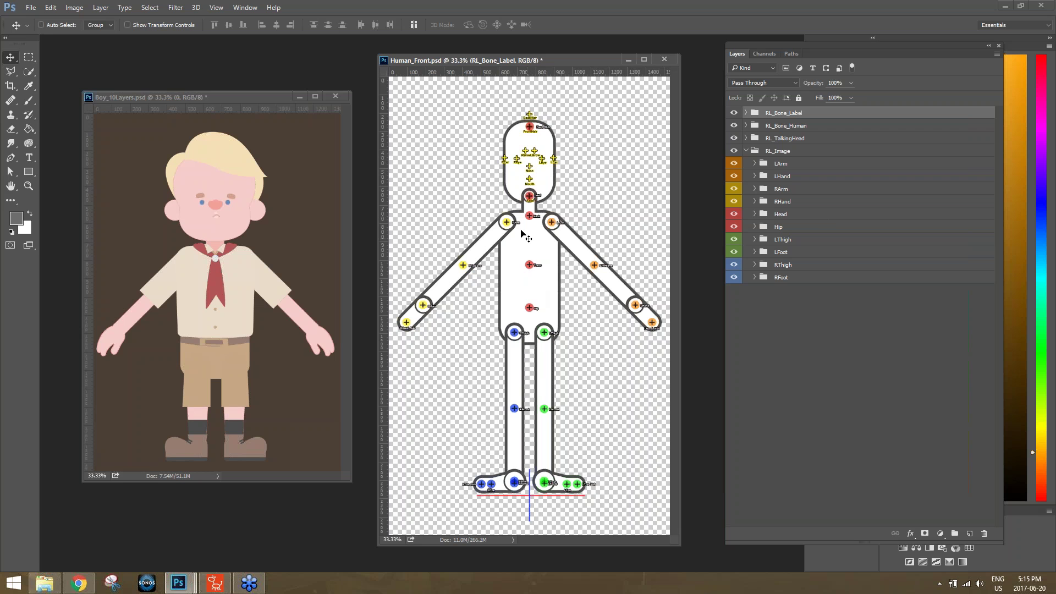
pyautogui.click(755, 227)
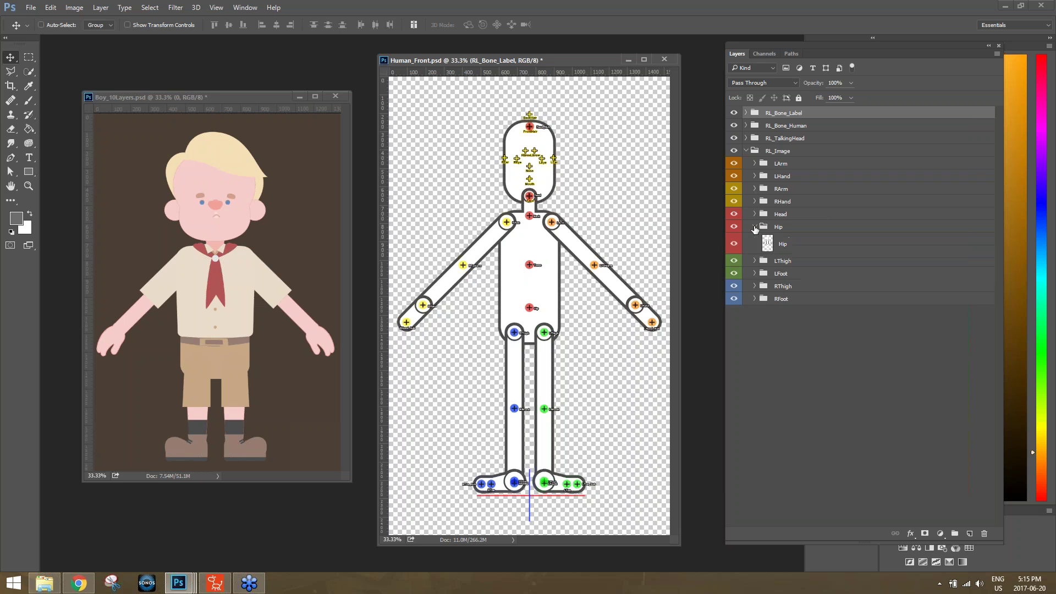
pyautogui.click(791, 251)
pyautogui.click(736, 245)
pyautogui.click(736, 246)
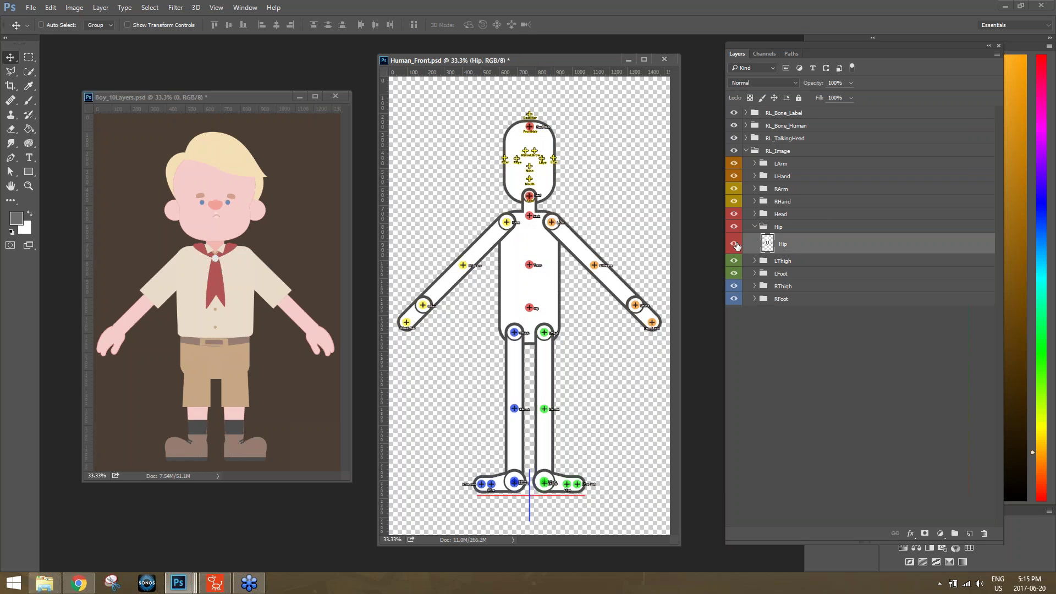
pyautogui.click(755, 227)
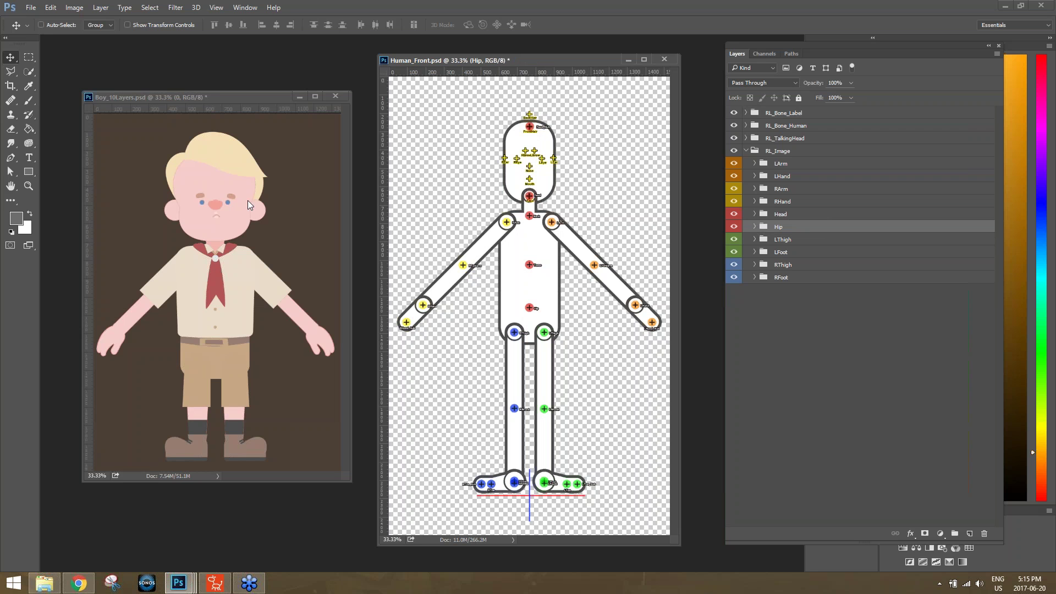
# - Copy the ten body-part layers from Head to RArm, without the background layer, from Boy_10Layers into Human_Front
pyautogui.click(226, 98)
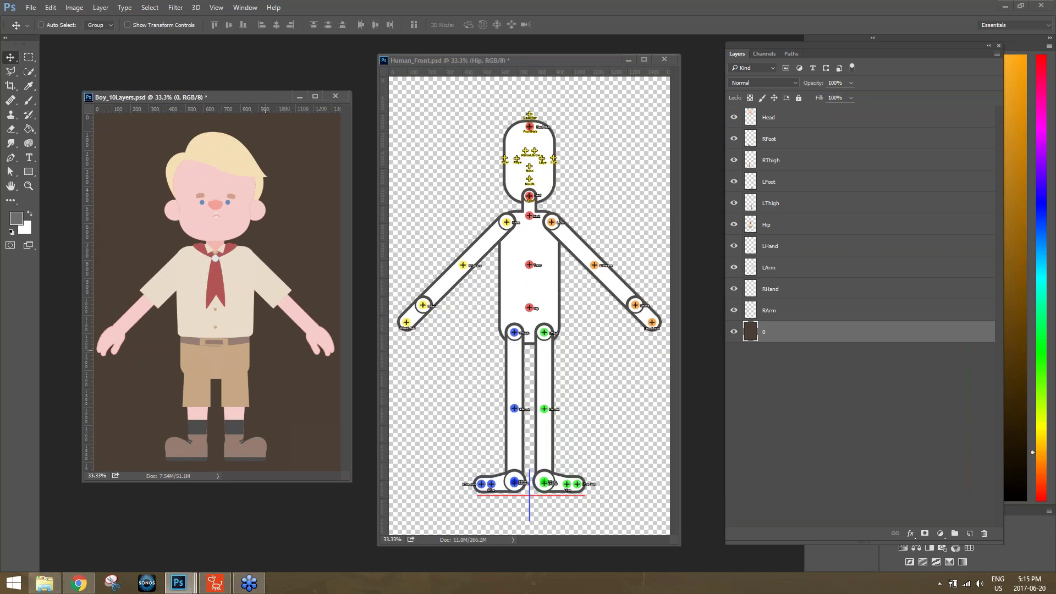
pyautogui.click(781, 311)
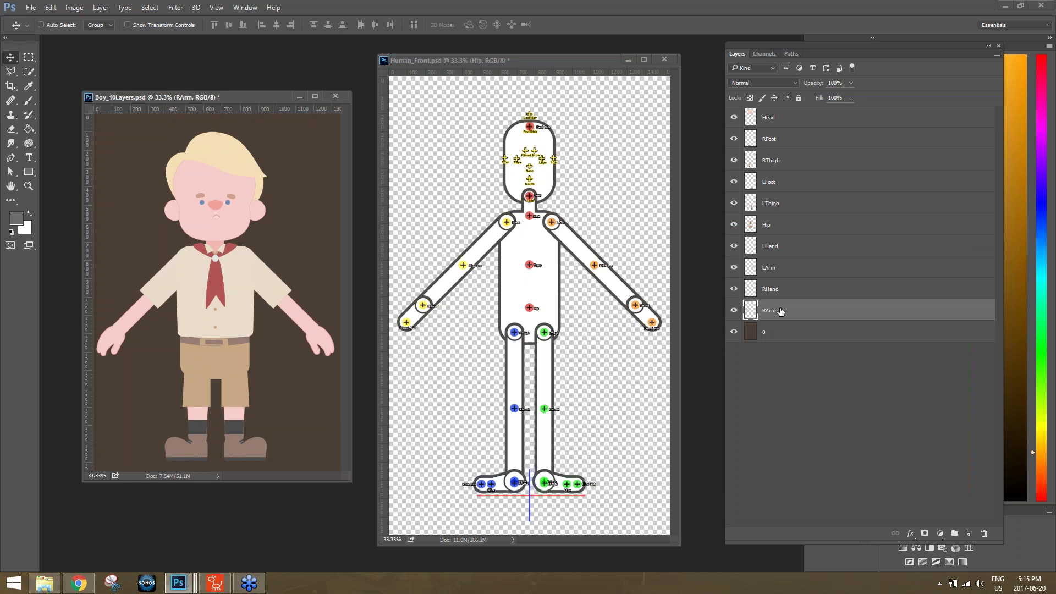
pyautogui.keyDown('shift'); pyautogui.click(785, 120); pyautogui.keyUp('shift')
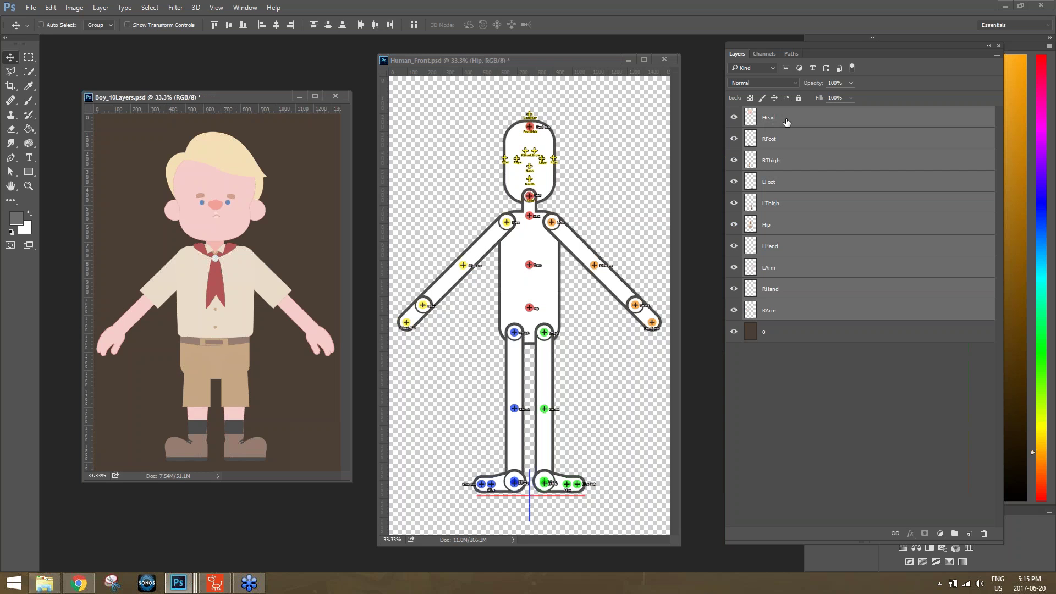
pyautogui.click(580, 58)
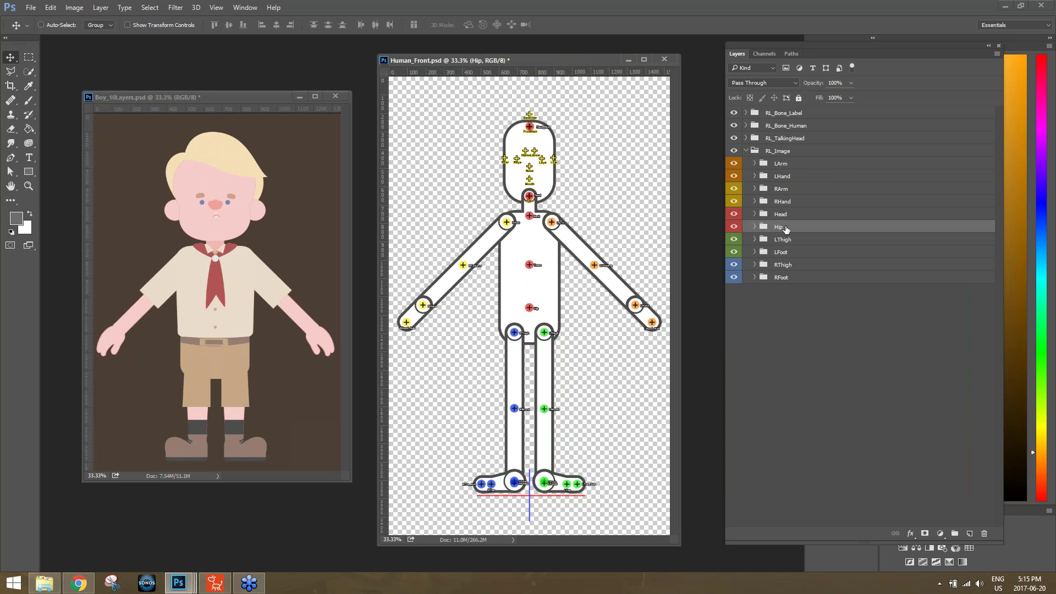
pyautogui.click(809, 321)
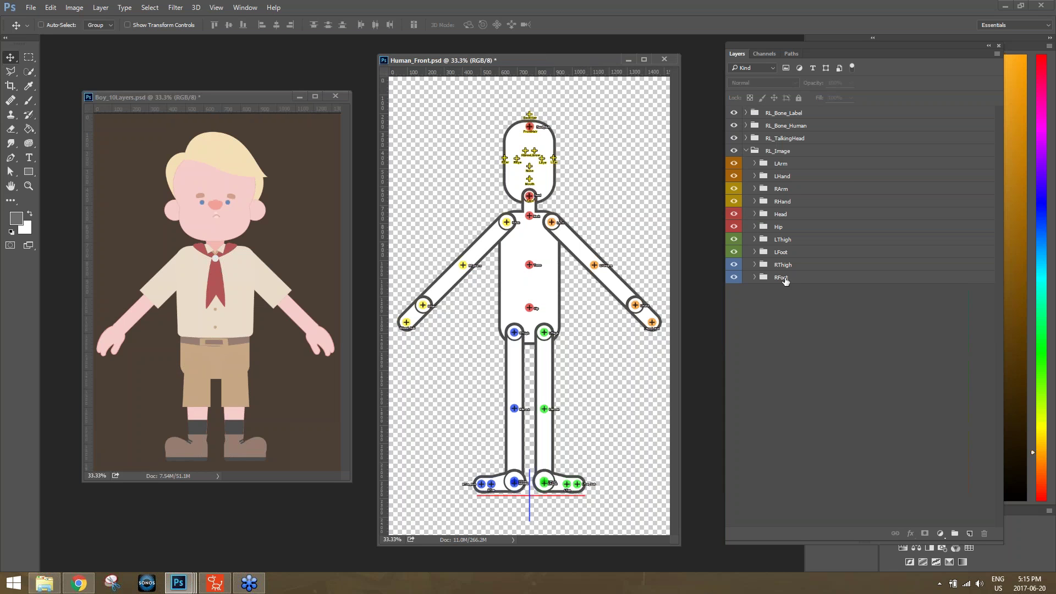
pyautogui.click(262, 99)
pyautogui.moveTo(695, 128); pyautogui.dragTo(484, 208)
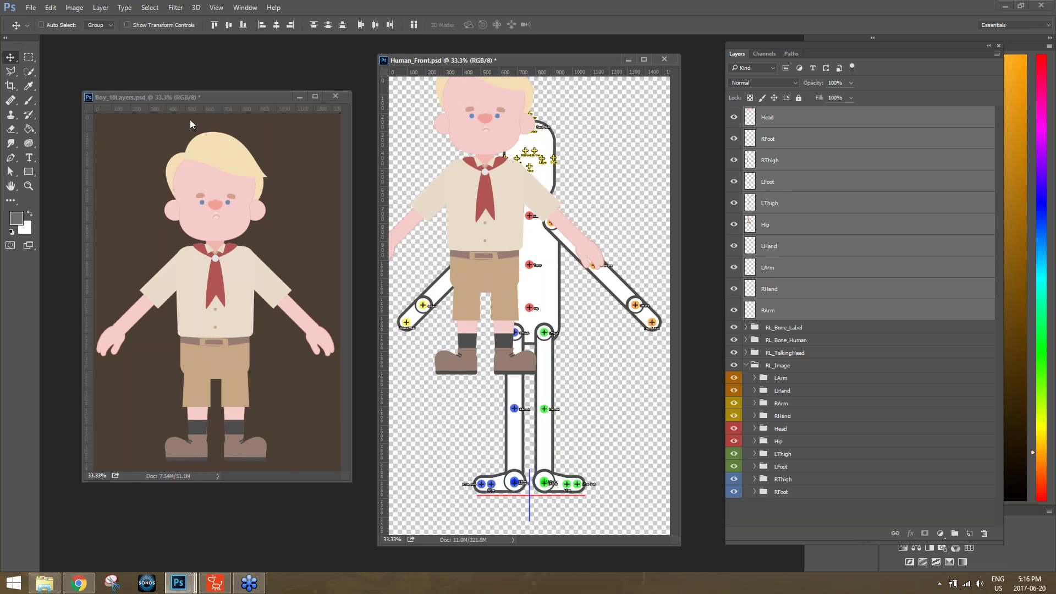
# - Close Boy_10Layers without saving its changes
pyautogui.click(222, 97)
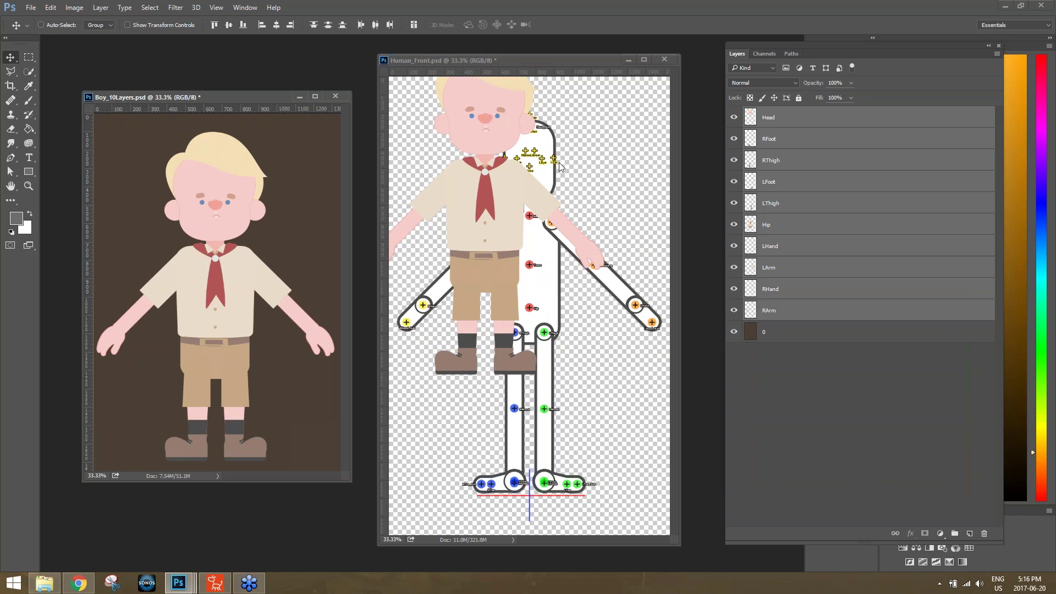
pyautogui.click(335, 96)
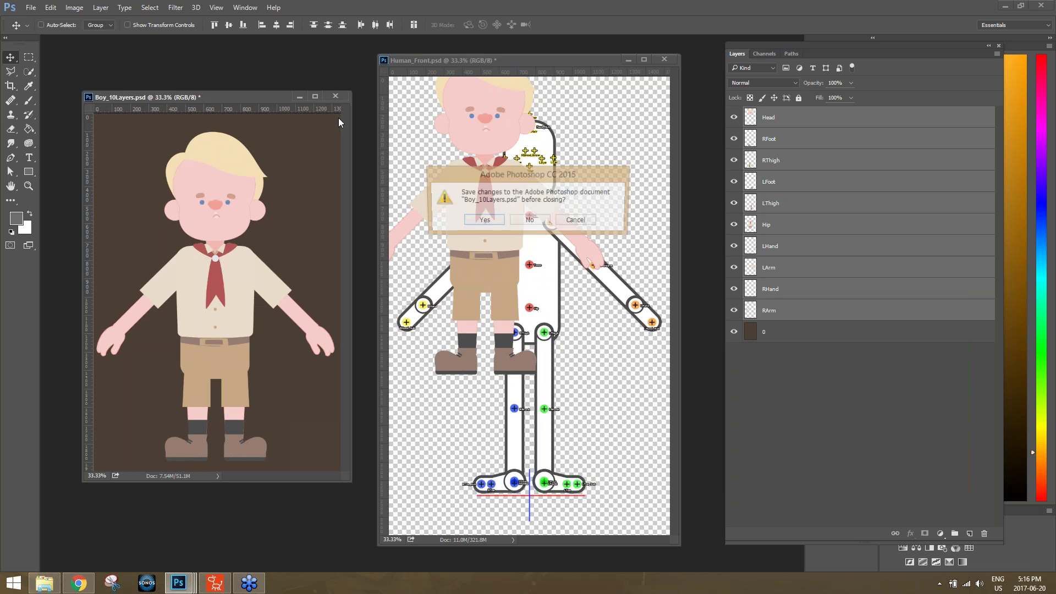
pyautogui.click(529, 221)
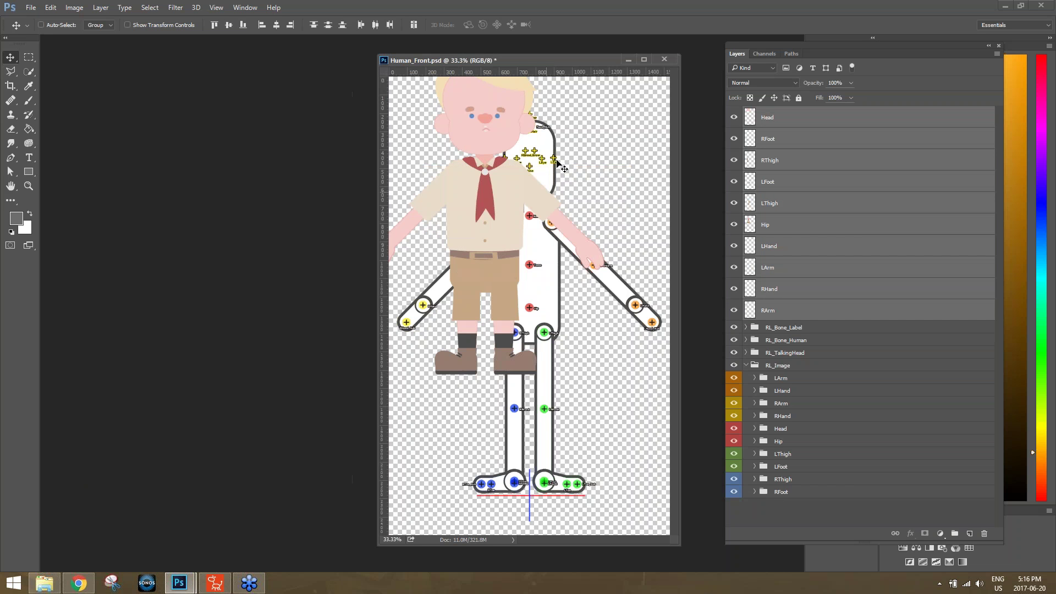
# - Shift the Human_Front window toward the workspace center and align the boy artwork over the template's head, torso and arms
pyautogui.moveTo(557, 62); pyautogui.dragTo(420, 52)
pyautogui.moveTo(368, 186); pyautogui.dragTo(477, 181)
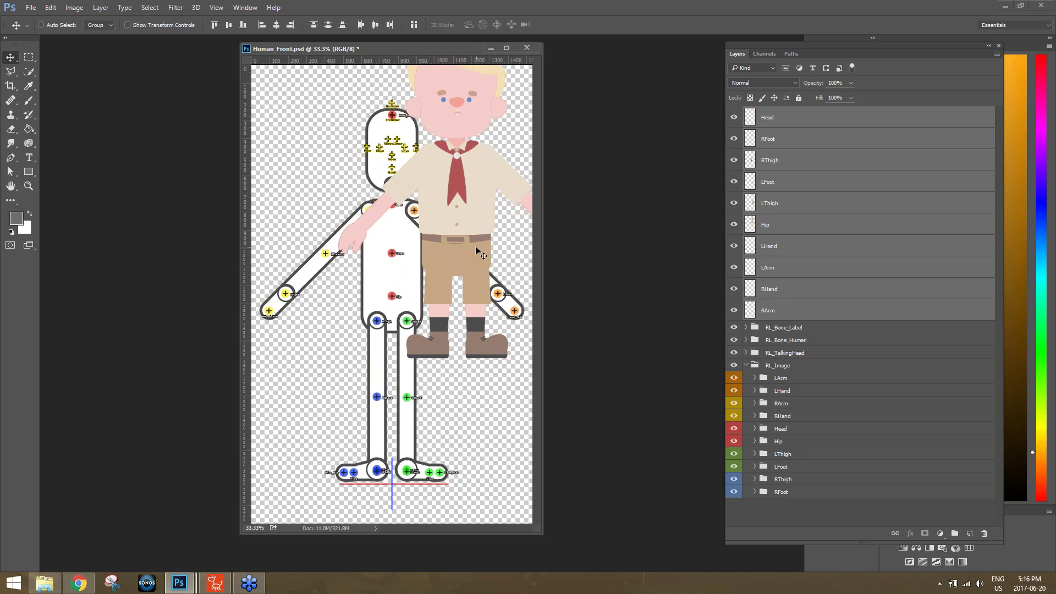
pyautogui.moveTo(465, 198); pyautogui.dragTo(410, 253)
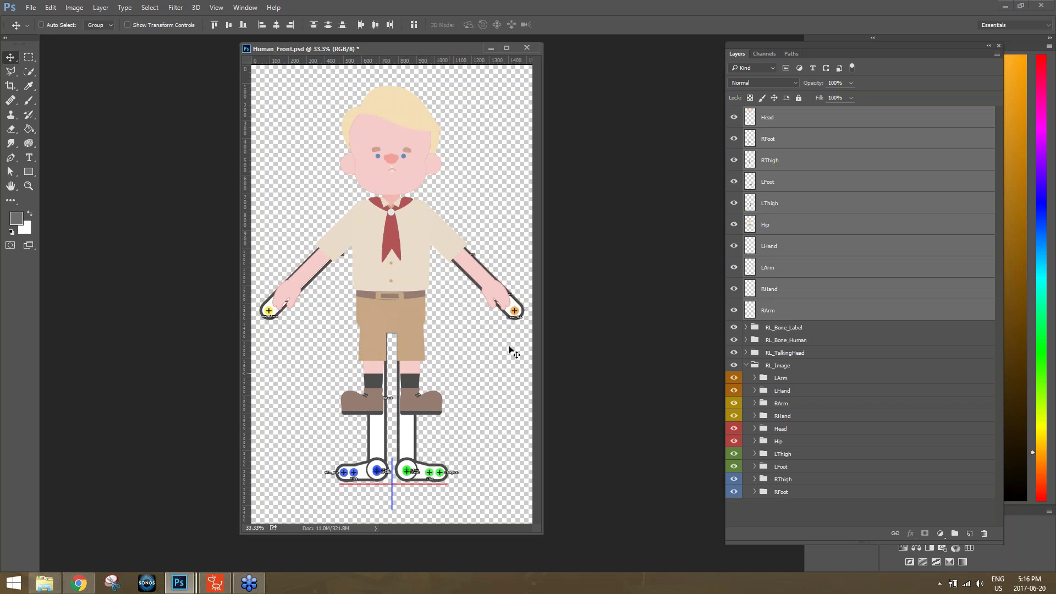
# - Move the boy's Head layer into the Head subgroup of RL_Image and check the subgroup's contents, leaving it collapsed
pyautogui.click(799, 121)
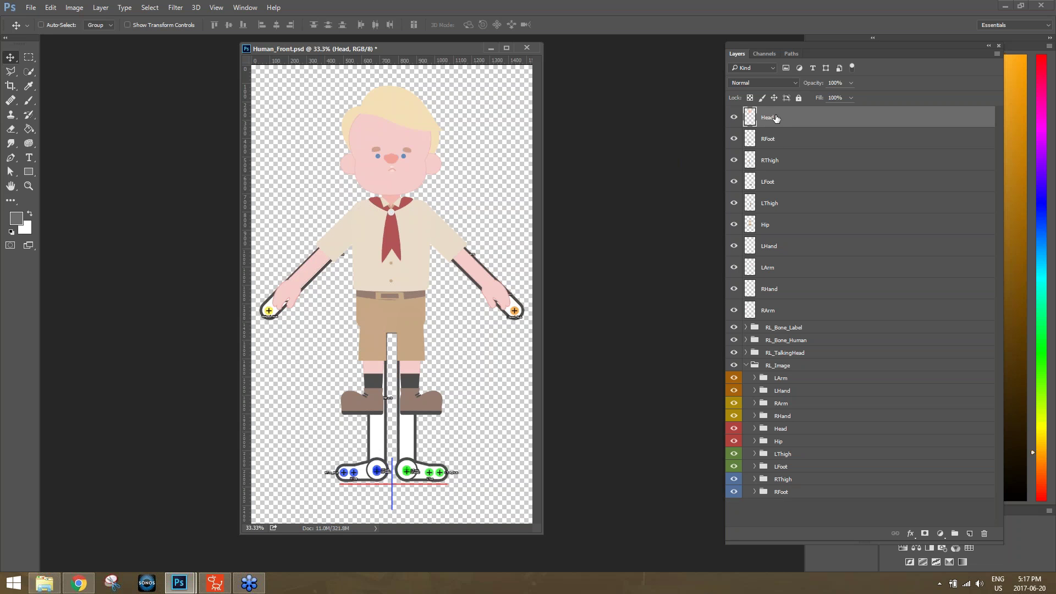
pyautogui.moveTo(770, 119); pyautogui.dragTo(781, 430)
pyautogui.click(781, 432)
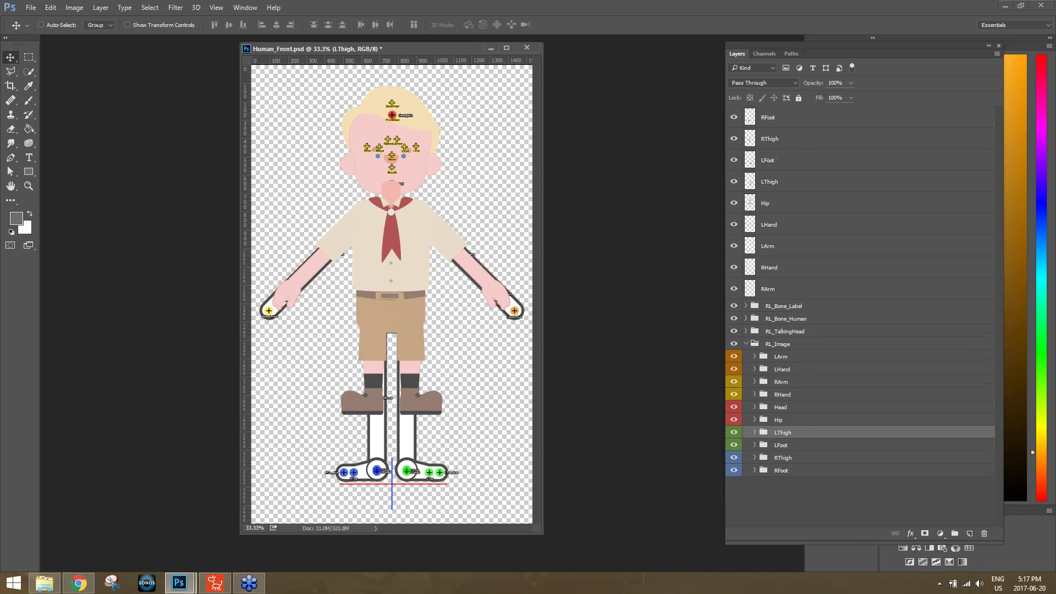
pyautogui.click(754, 407)
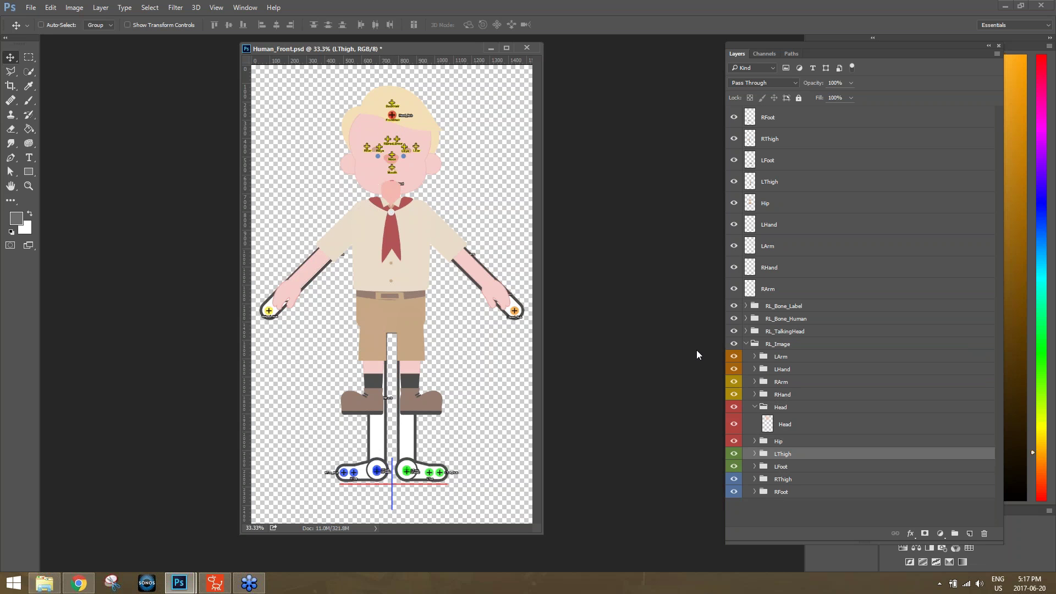
pyautogui.click(765, 406)
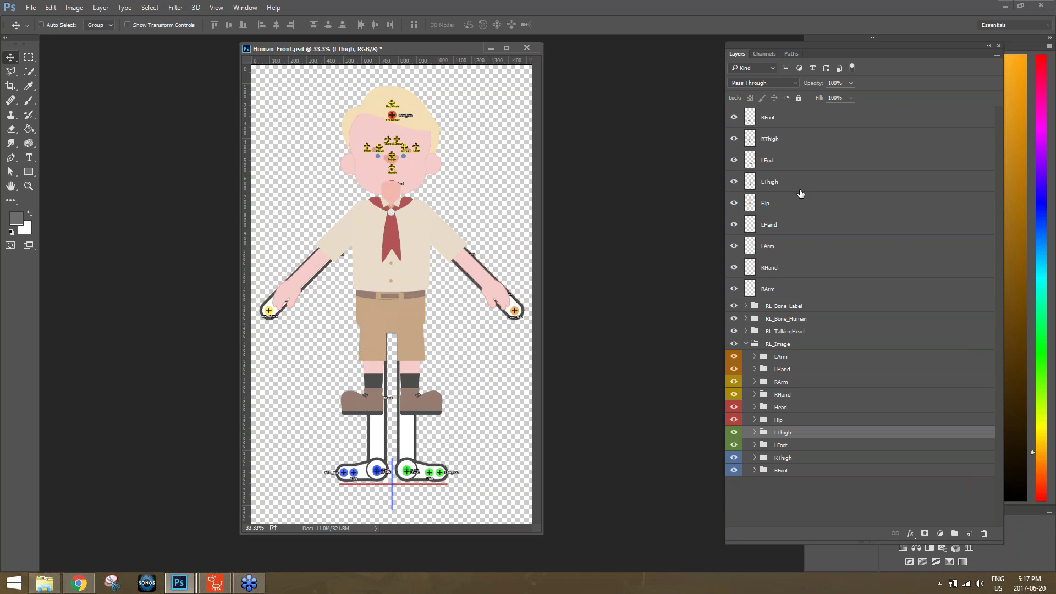
# - Move the boy's RArm, RHand, LArm and LHand layers into their matching subgroups inside RL_Image
pyautogui.click(773, 294)
pyautogui.moveTo(770, 290); pyautogui.dragTo(786, 381)
pyautogui.click(776, 268)
pyautogui.moveTo(772, 268); pyautogui.dragTo(781, 374)
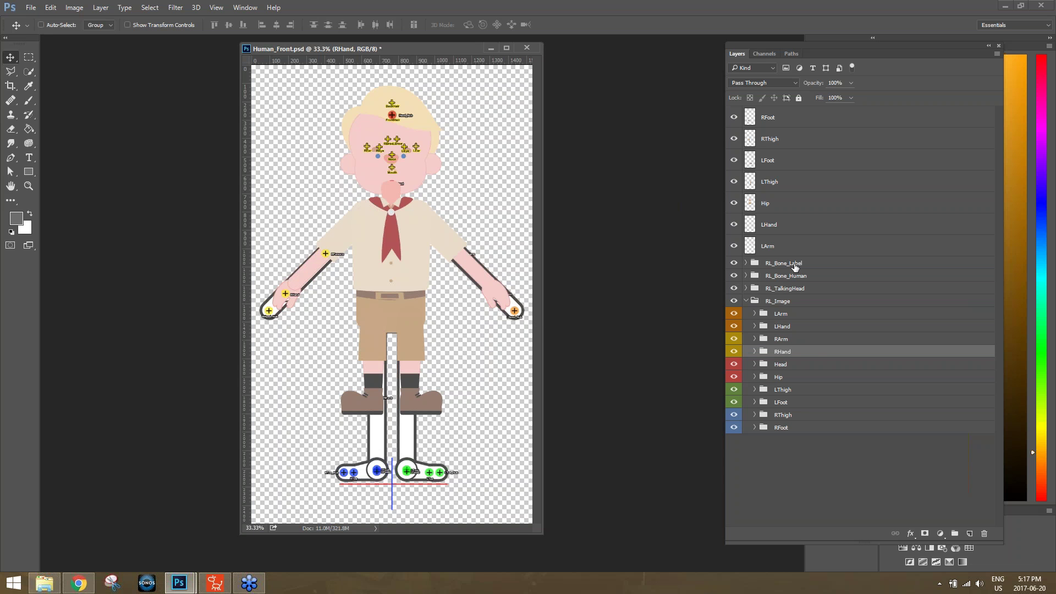
pyautogui.click(773, 249)
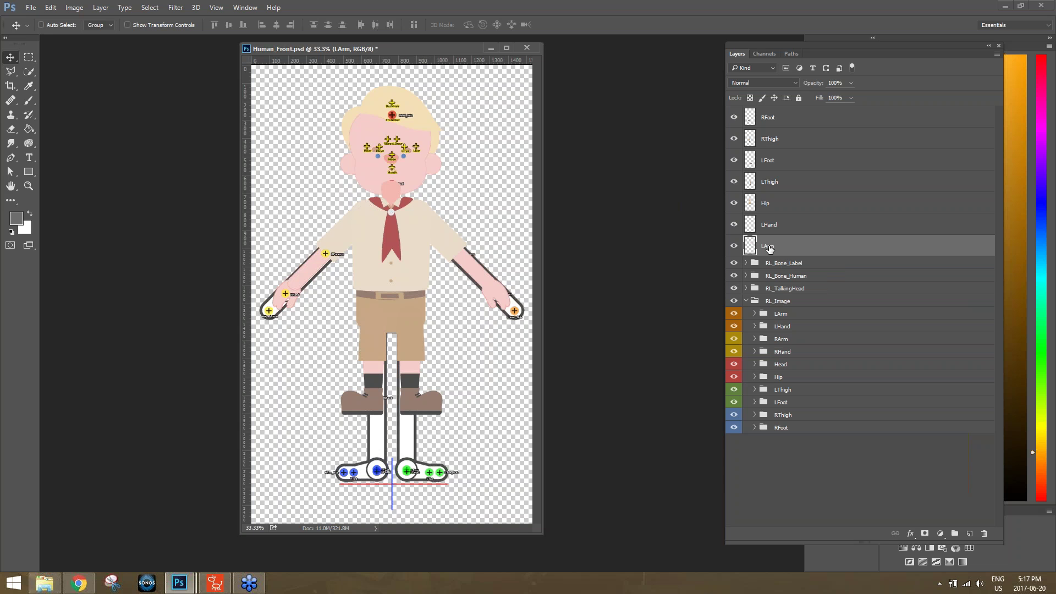
pyautogui.moveTo(769, 249); pyautogui.dragTo(807, 313)
pyautogui.moveTo(772, 227); pyautogui.dragTo(791, 304)
# - Move the boy's Hip, LThigh, LFoot, RThigh and RFoot layers into their matching subgroups inside RL_Image
pyautogui.moveTo(779, 207); pyautogui.dragTo(778, 333)
pyautogui.moveTo(781, 180); pyautogui.dragTo(793, 323)
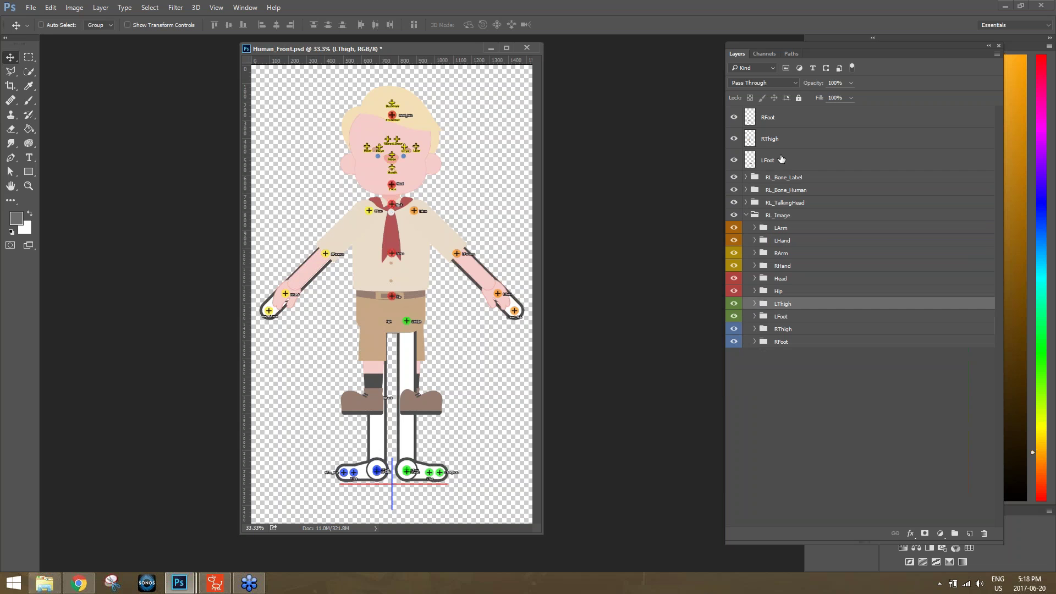
pyautogui.moveTo(773, 157); pyautogui.dragTo(793, 317)
pyautogui.moveTo(783, 142); pyautogui.dragTo(795, 308)
pyautogui.moveTo(772, 117); pyautogui.dragTo(788, 300)
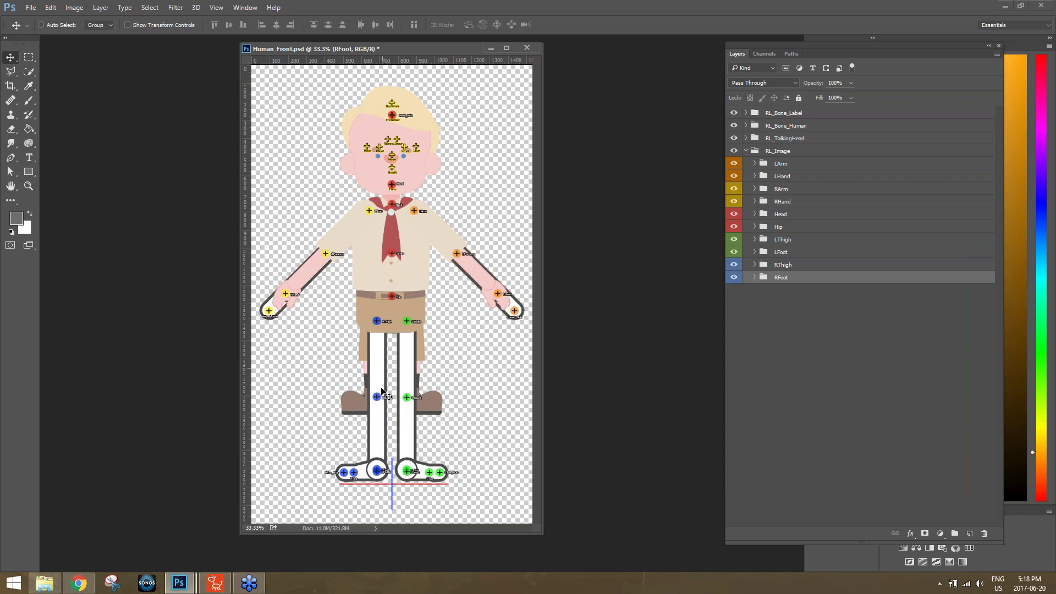
# - Delete the template's original placeholder layer from the Hip subgroup of RL_Image, keeping the boy's Hip layer, and collapse the subgroup
pyautogui.click(755, 227)
pyautogui.click(788, 265)
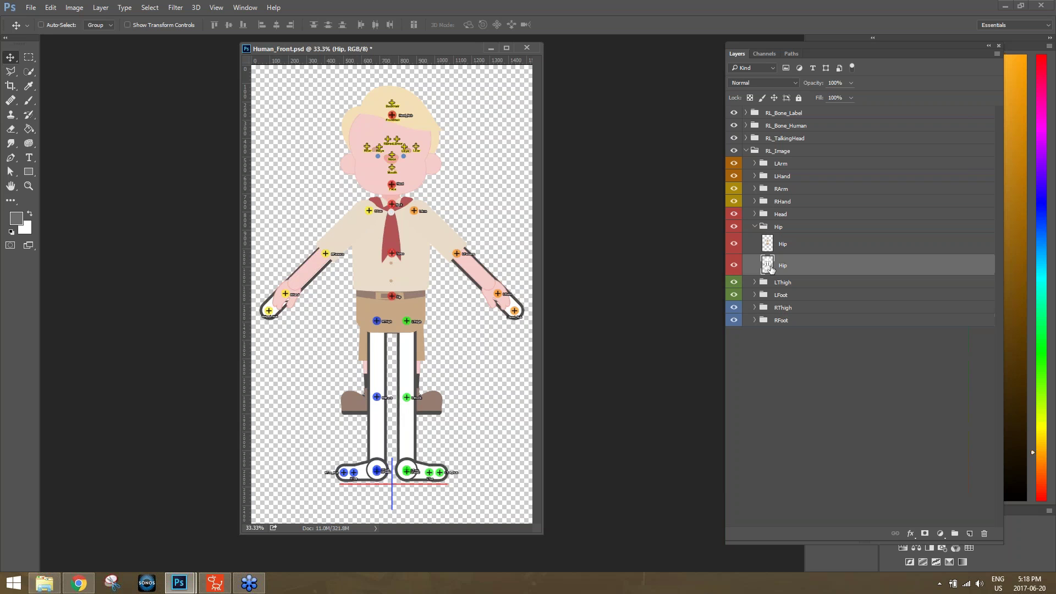
pyautogui.click(733, 266)
pyautogui.click(733, 266)
pyautogui.click(984, 533)
pyautogui.click(490, 224)
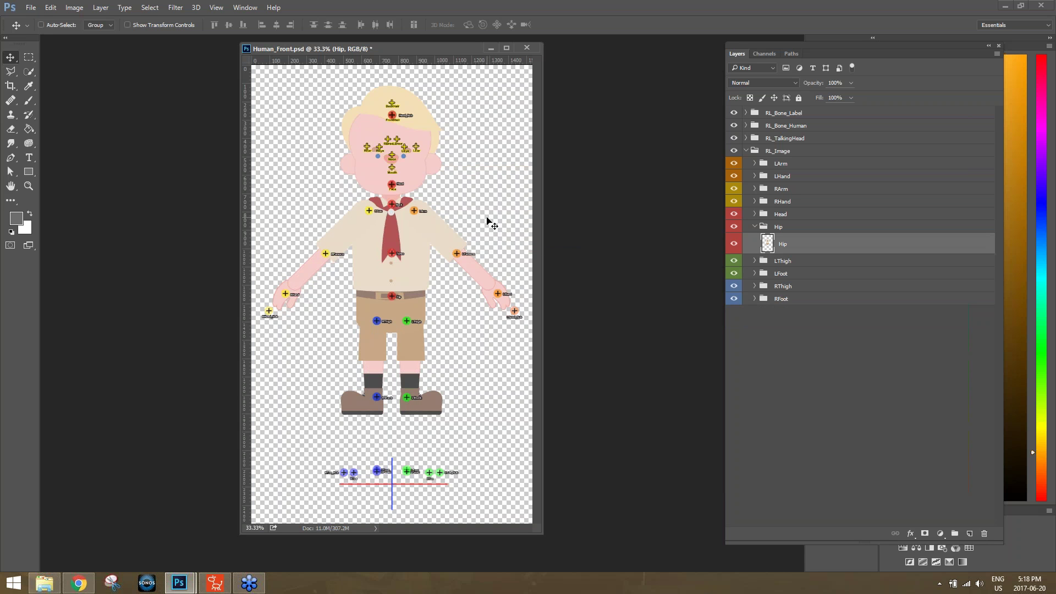
pyautogui.click(756, 226)
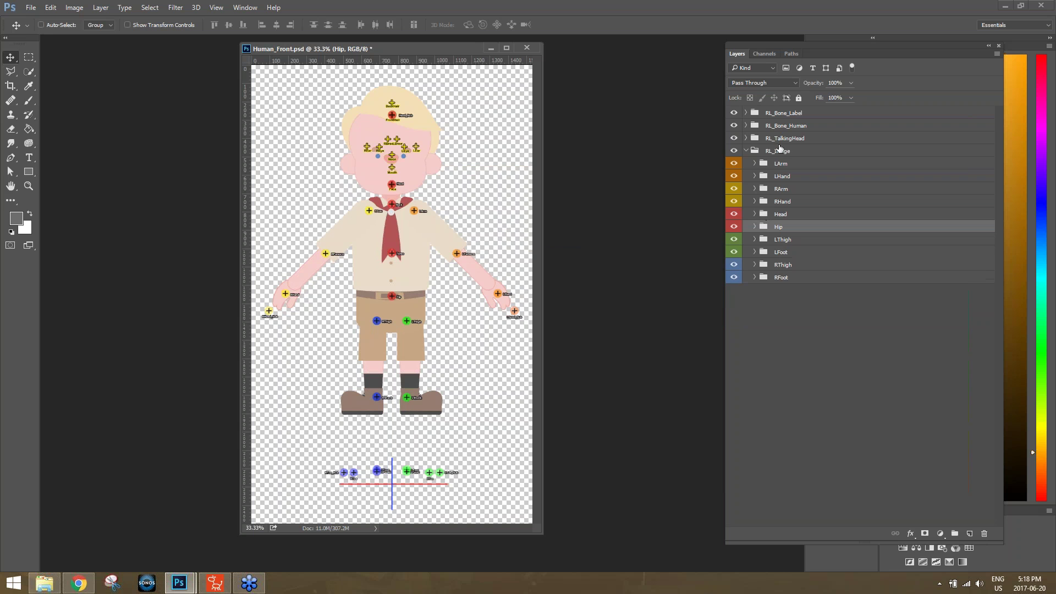
# - Collapse RL_Image, maximize the Human_Front document, and inspect the bone layers in the Hip subgroup of RL_Bone_Human
pyautogui.click(745, 151)
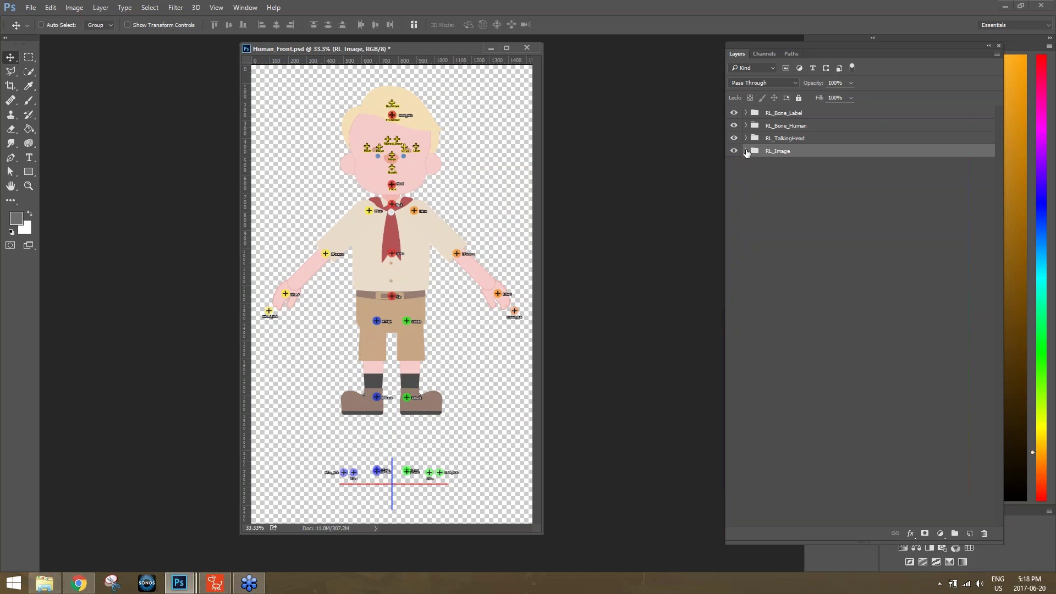
pyautogui.click(746, 126)
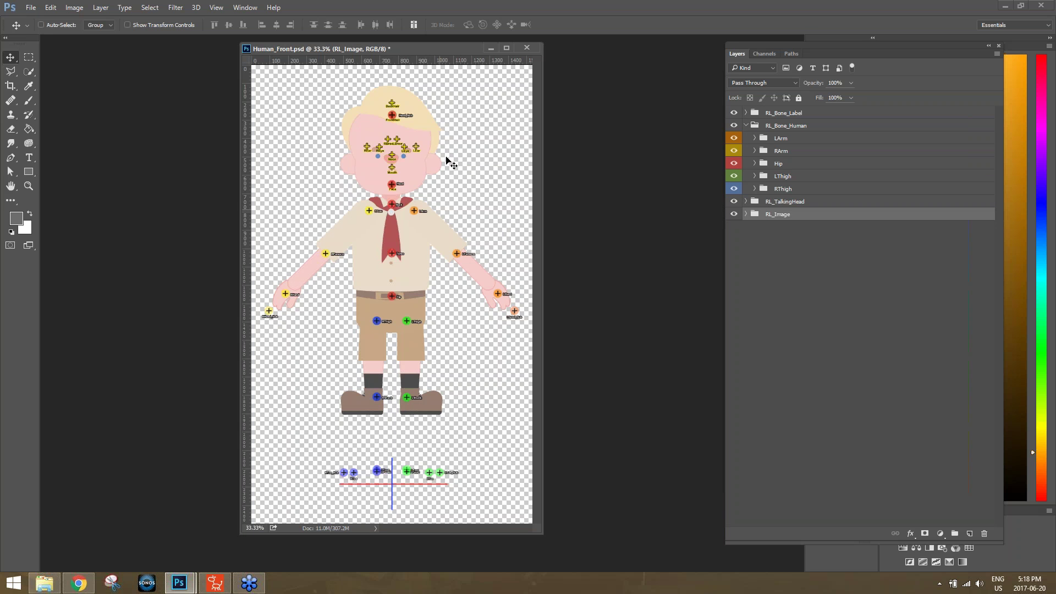
pyautogui.click(506, 48)
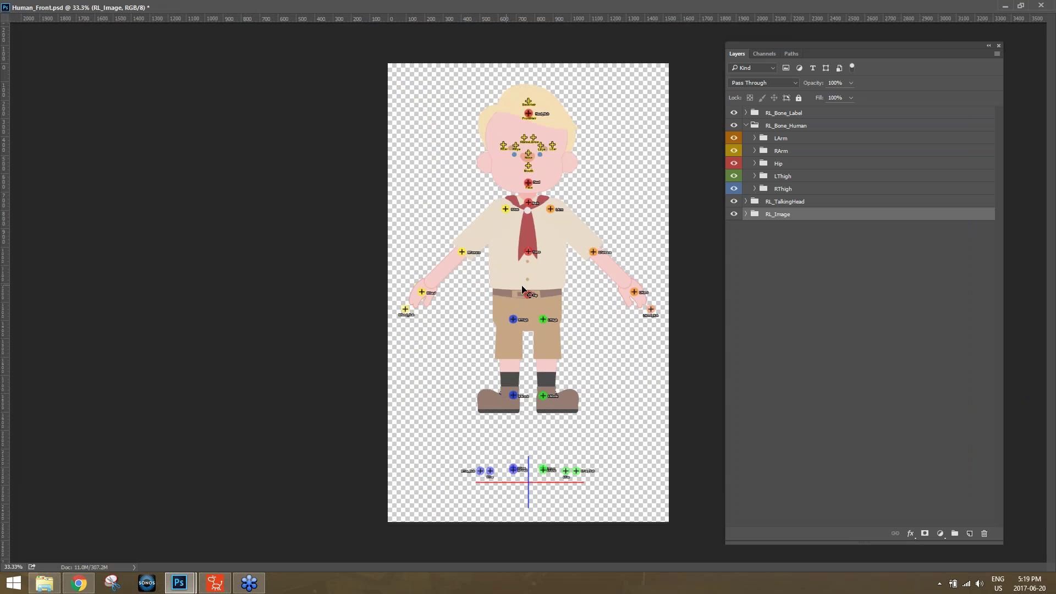
pyautogui.scroll(3, 642, 246)
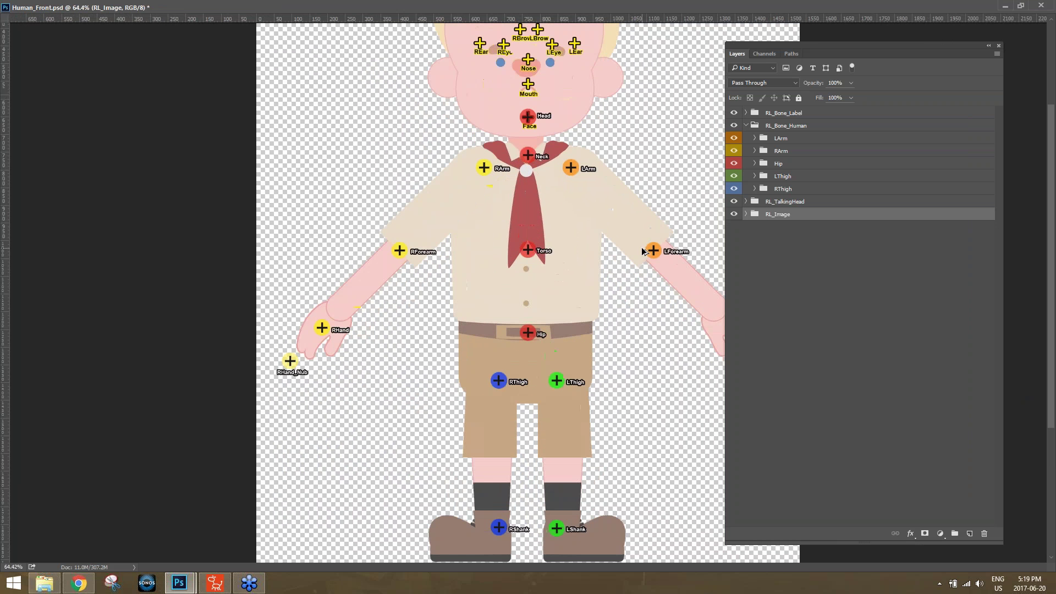
pyautogui.moveTo(648, 104); pyautogui.dragTo(557, 286)
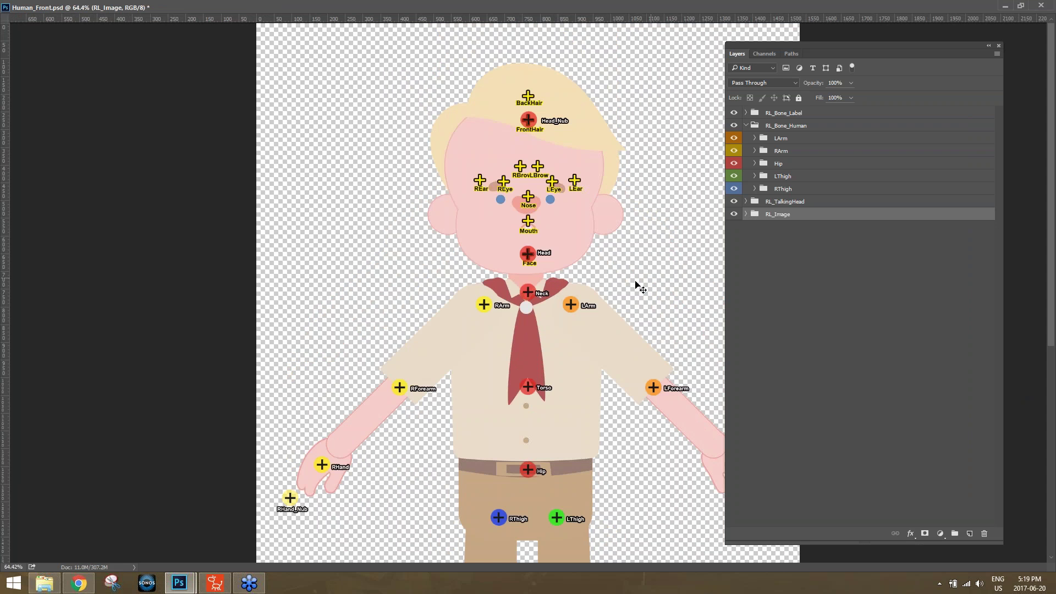
pyautogui.click(755, 164)
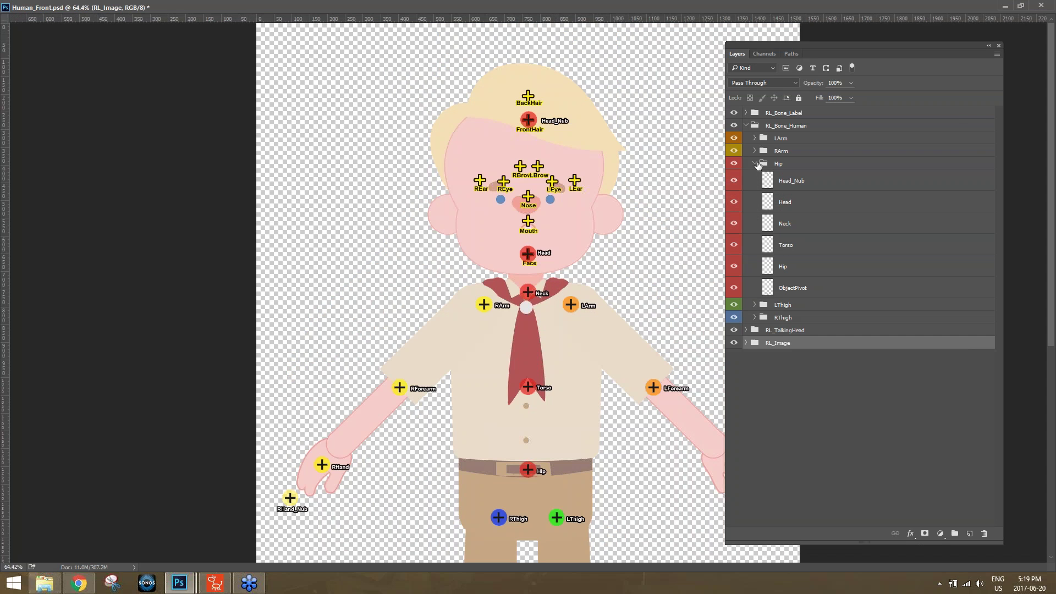
pyautogui.click(754, 163)
# - Hide the boy's Hip image layer inside RL_Image's Hip subgroup, then collapse RL_Image
pyautogui.click(746, 214)
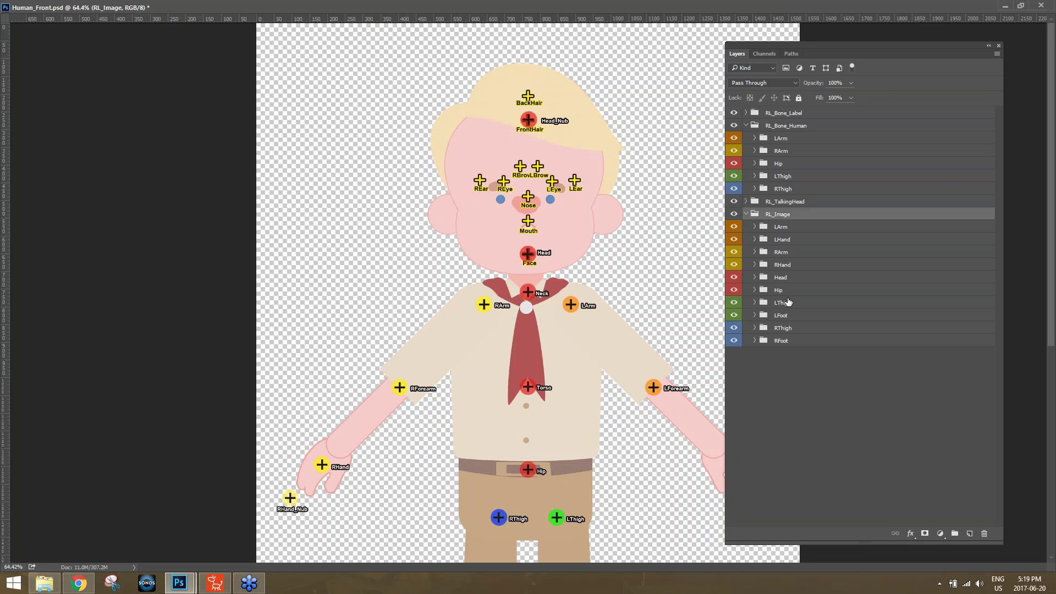
pyautogui.click(755, 291)
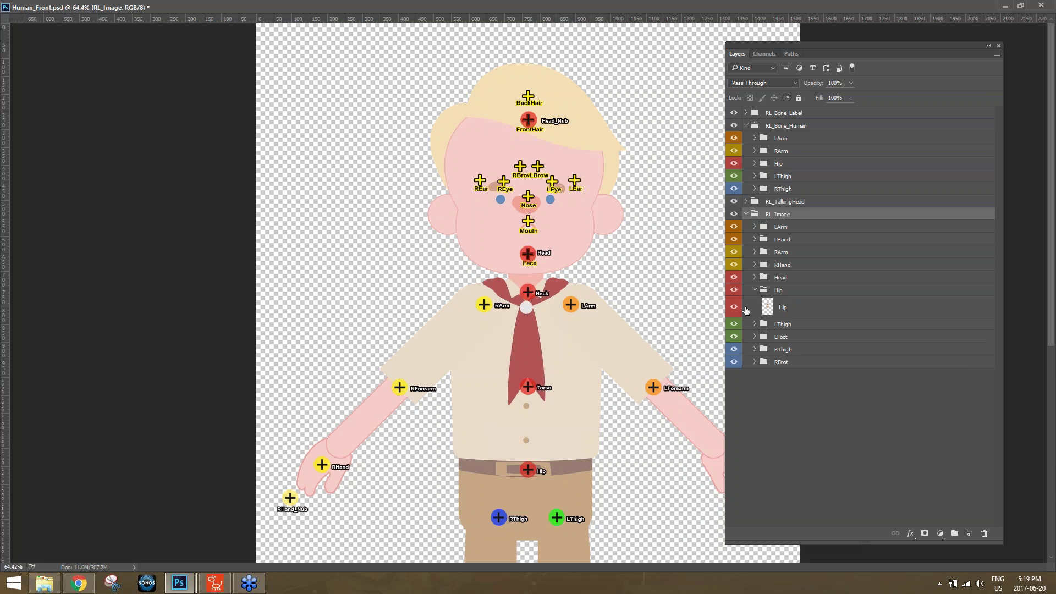
pyautogui.click(734, 307)
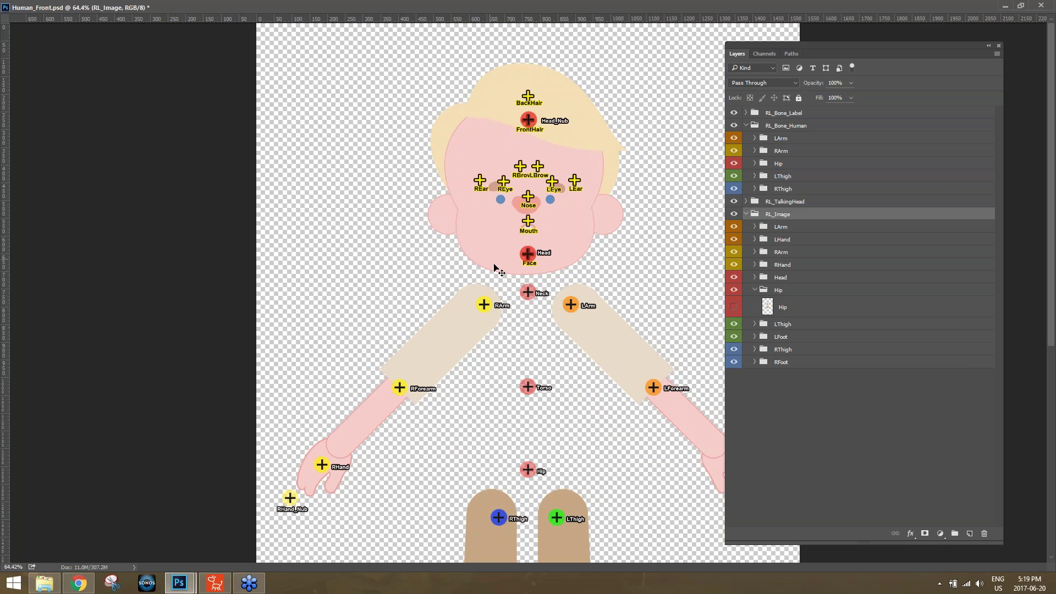
pyautogui.click(746, 214)
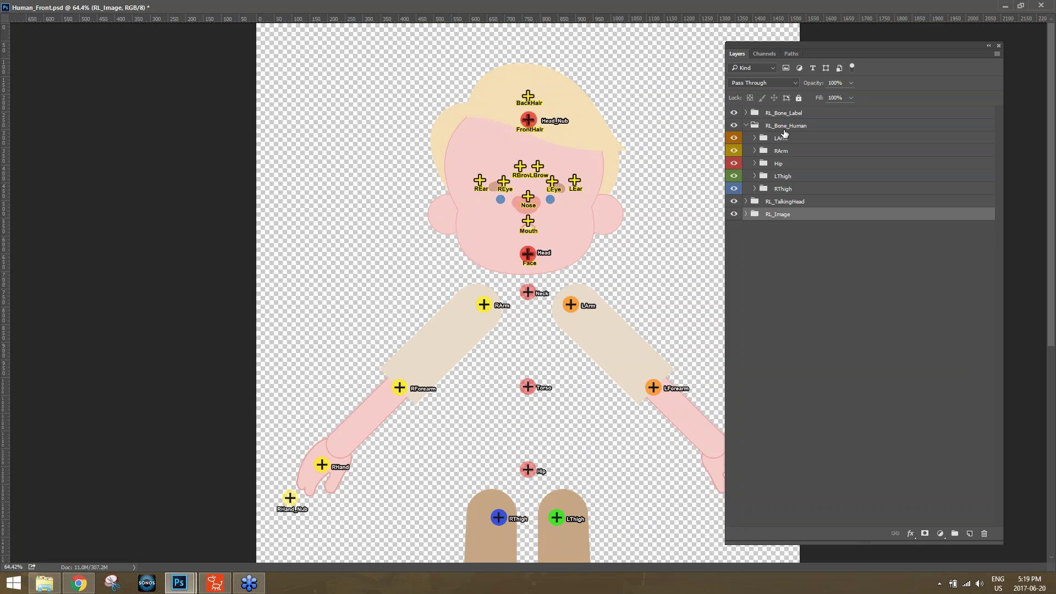
# - Align the LArm bone with the boy's left shoulder and the LForearm bone with his left elbow in RL_Bone_Human's LArm group
pyautogui.click(754, 139)
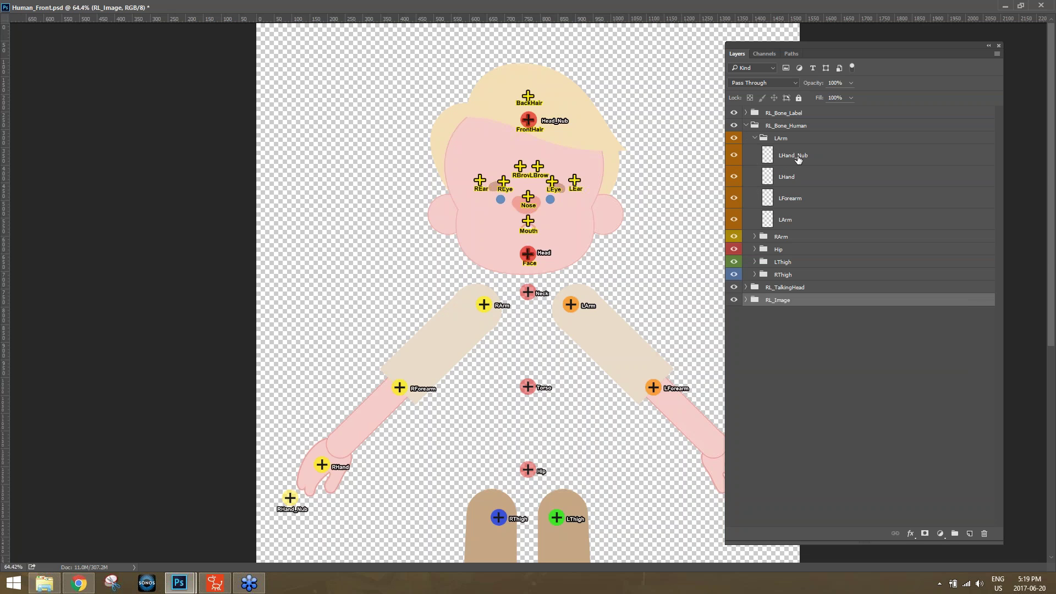
pyautogui.moveTo(660, 319); pyautogui.dragTo(575, 266)
pyautogui.moveTo(823, 50); pyautogui.dragTo(883, 49)
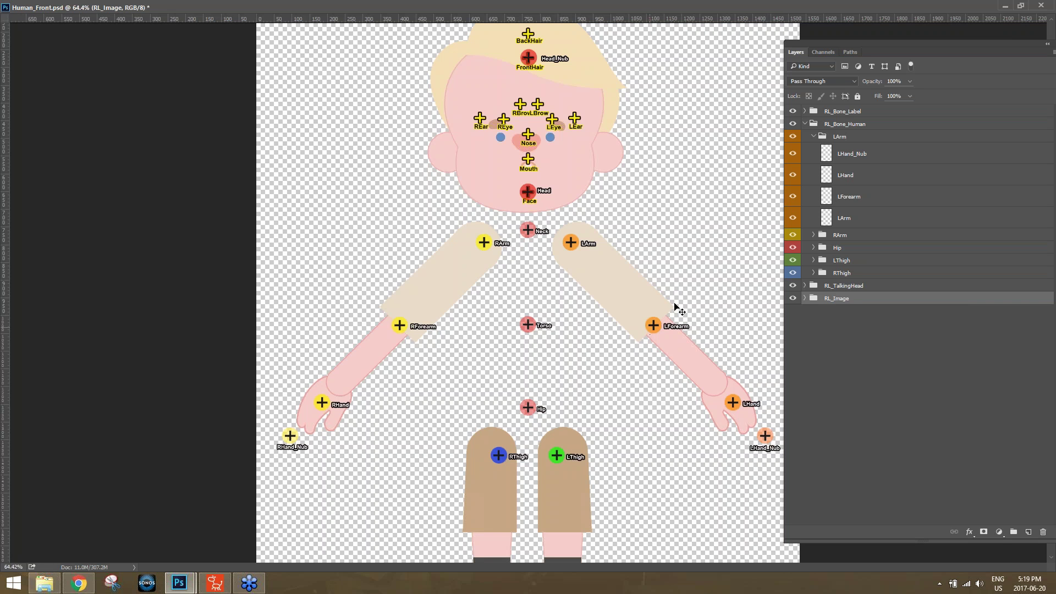
pyautogui.click(831, 223)
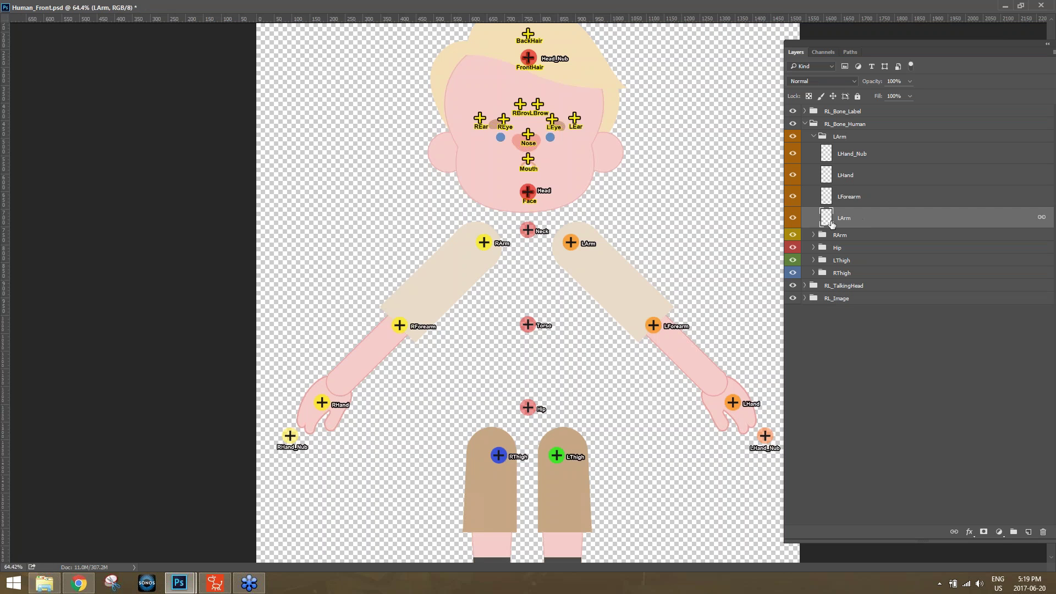
pyautogui.moveTo(567, 250); pyautogui.dragTo(571, 248)
pyautogui.moveTo(578, 245); pyautogui.dragTo(576, 244)
pyautogui.click(859, 199)
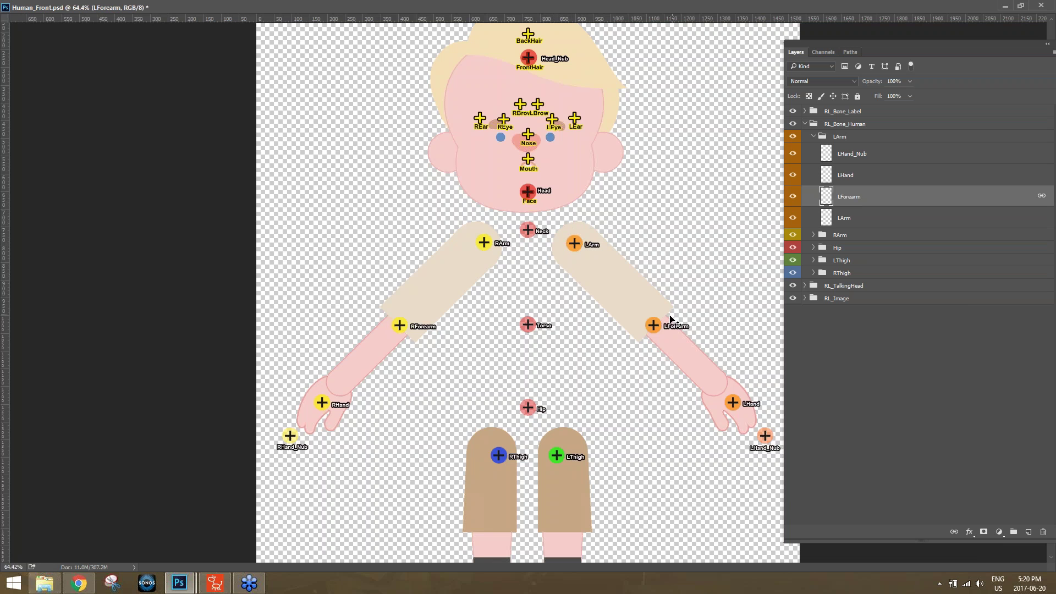
pyautogui.moveTo(656, 328); pyautogui.dragTo(651, 322)
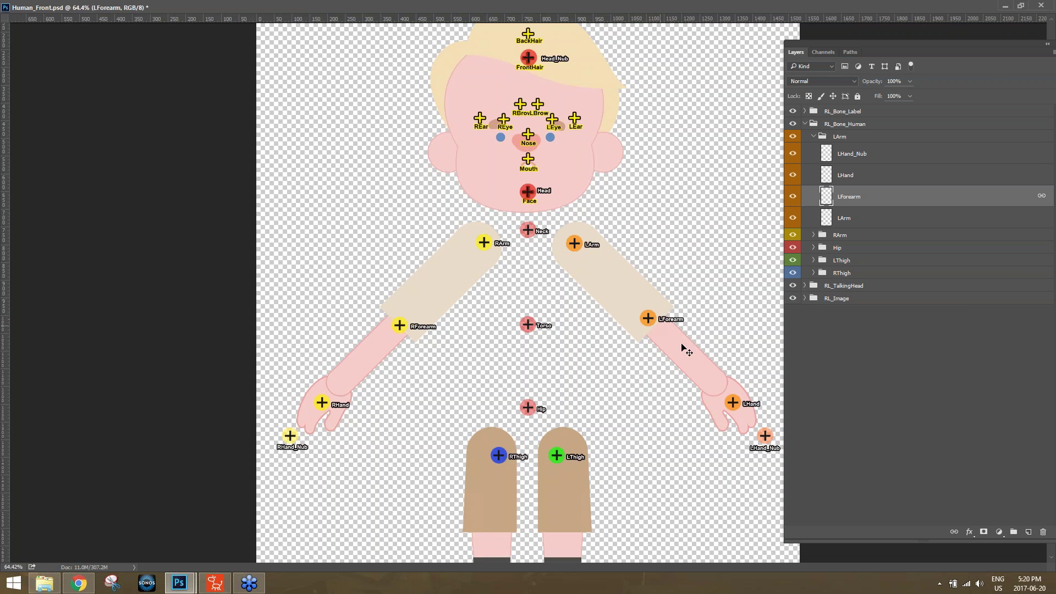
# - Move the LHand bone to the boy's left wrist and the LHand_Nub bone to his fingertips, then collapse the LArm group
pyautogui.click(854, 221)
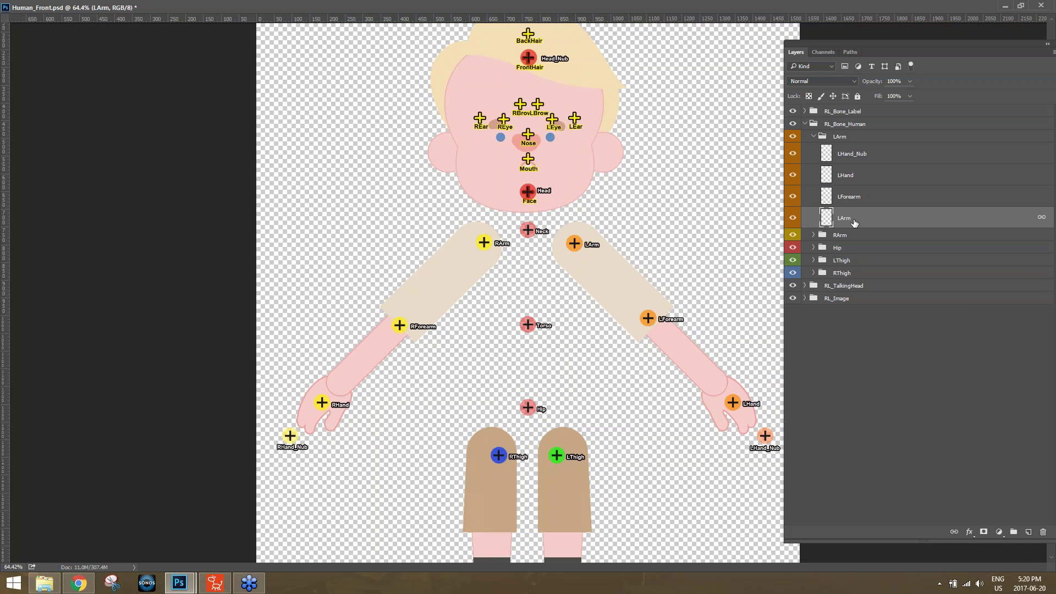
pyautogui.click(849, 175)
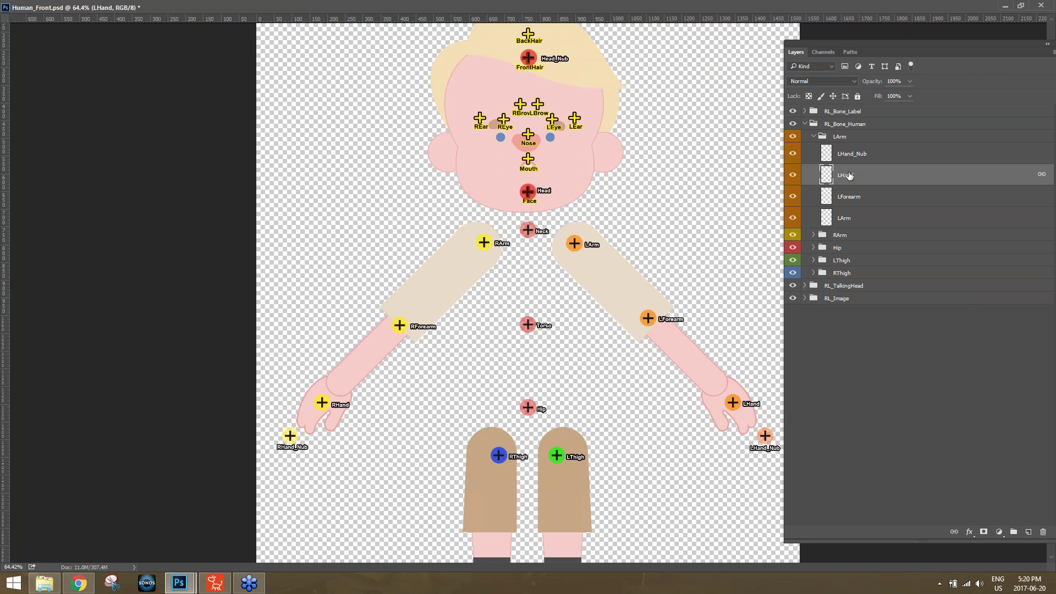
pyautogui.moveTo(737, 409); pyautogui.dragTo(713, 386)
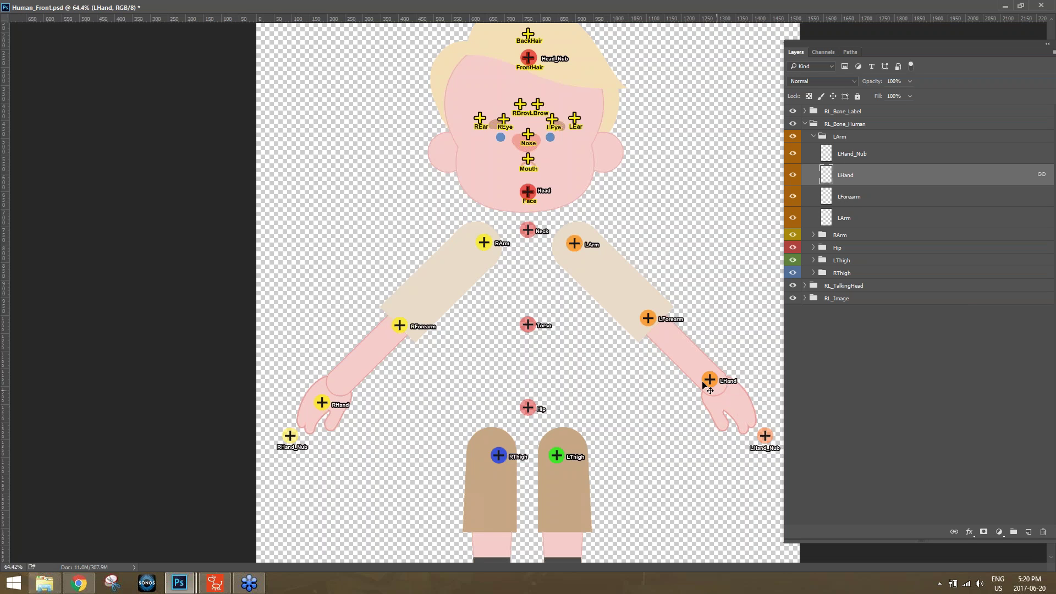
pyautogui.click(854, 155)
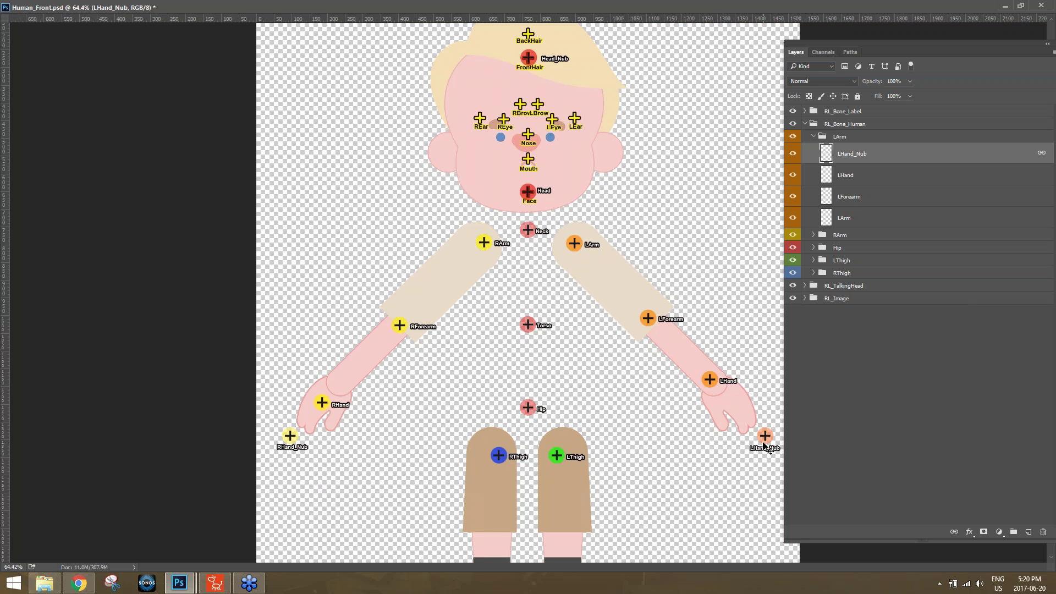
pyautogui.moveTo(768, 447); pyautogui.dragTo(752, 419)
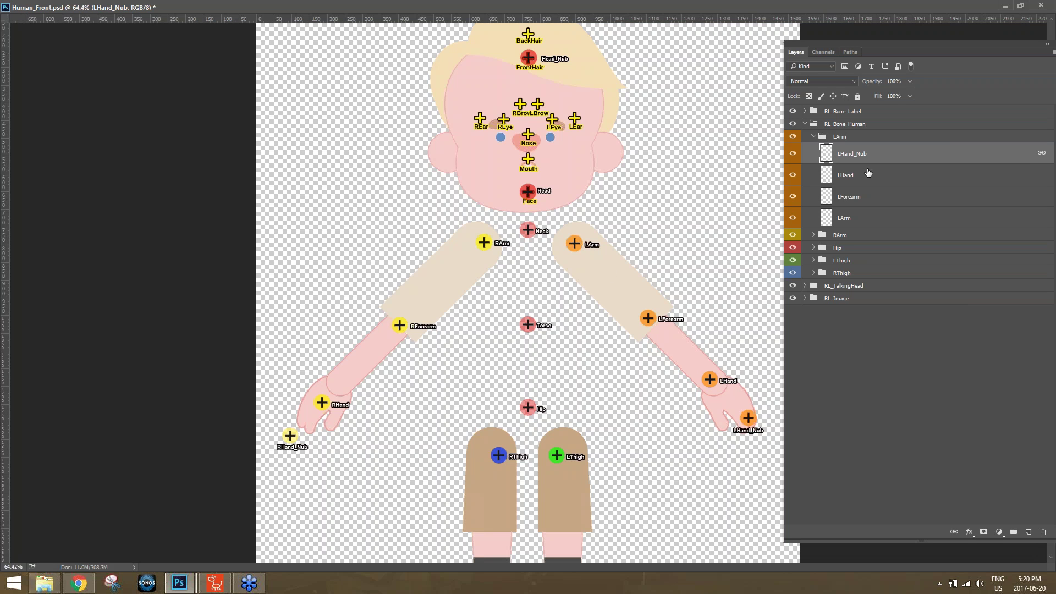
pyautogui.click(813, 137)
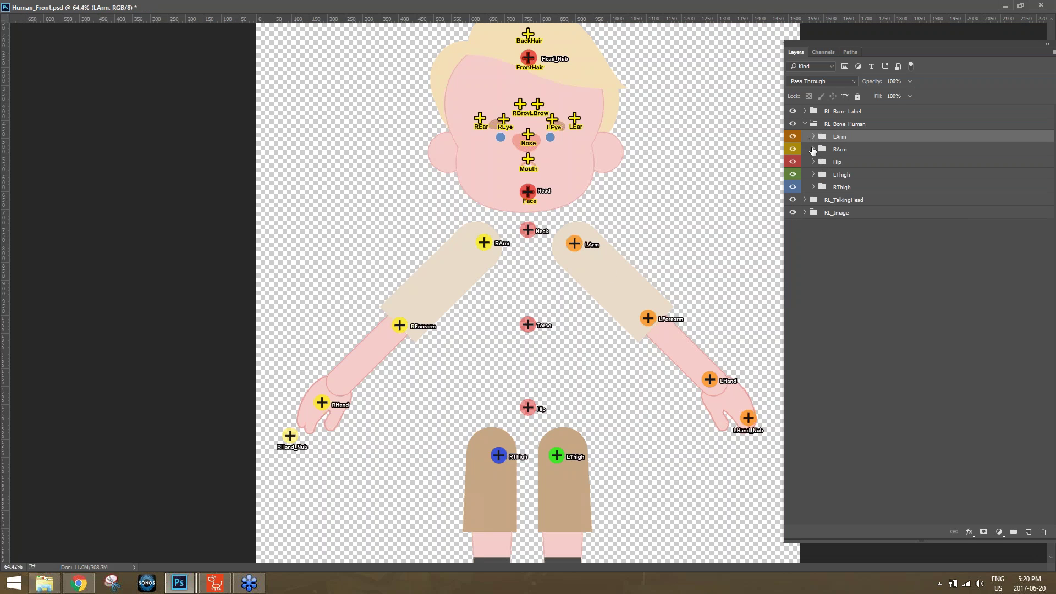
# - Align the RArm bone with the boy's right shoulder and the RForearm bone with his right elbow
pyautogui.click(811, 149)
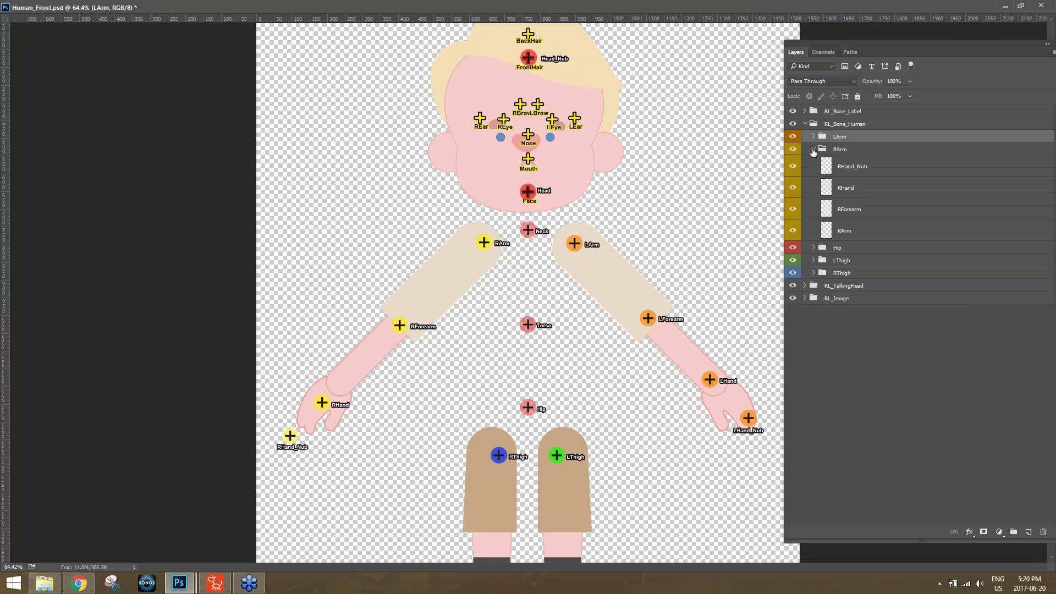
pyautogui.click(858, 232)
pyautogui.moveTo(483, 249); pyautogui.dragTo(480, 249)
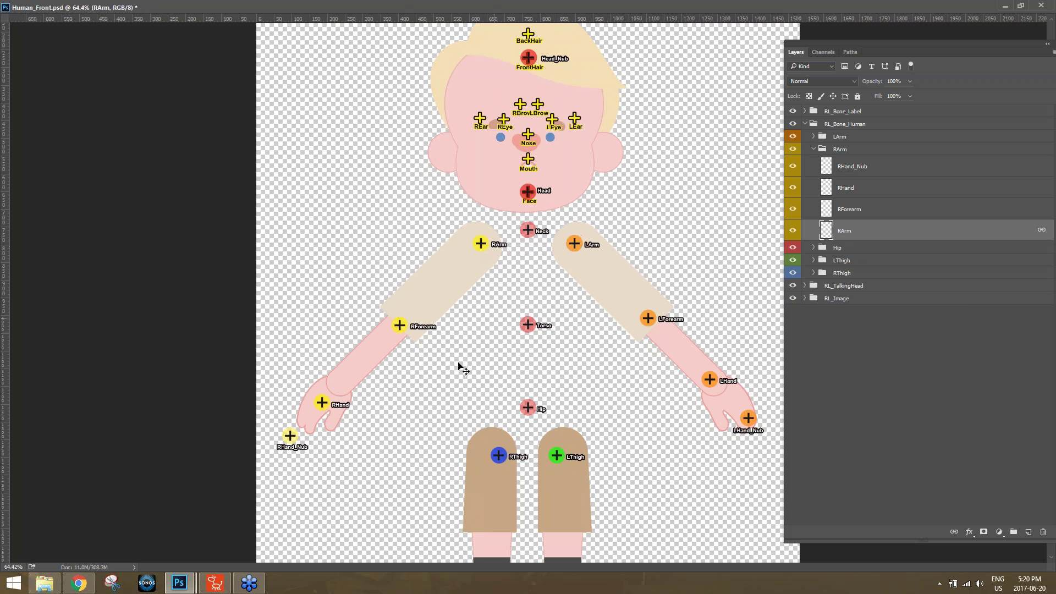
pyautogui.click(853, 218)
pyautogui.moveTo(400, 325); pyautogui.dragTo(404, 319)
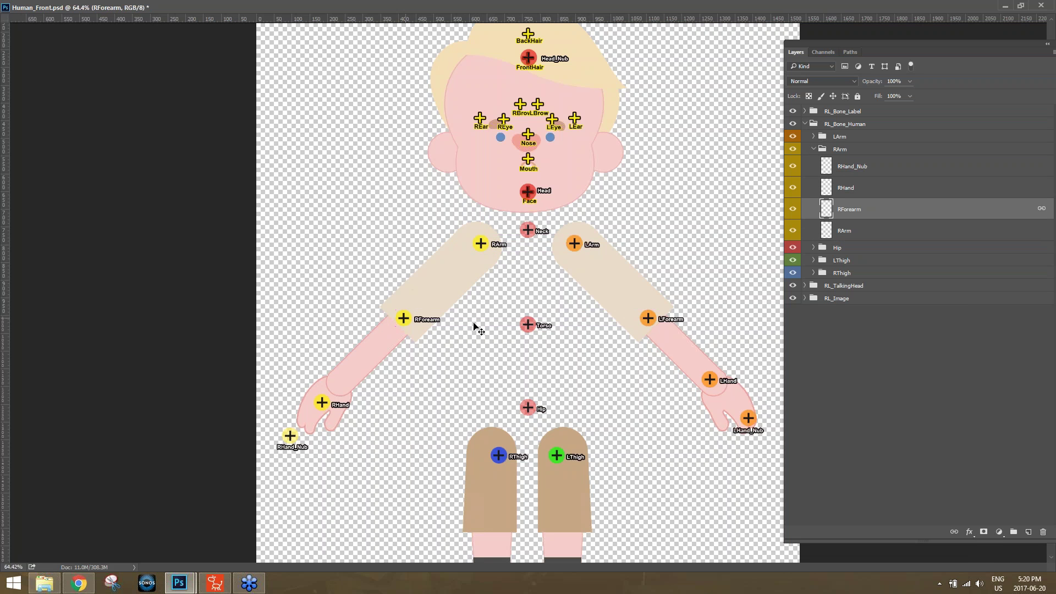
# - Move the RHand bone to the boy's right wrist and the RHand_Nub bone to the fingertips of that hand
pyautogui.click(846, 189)
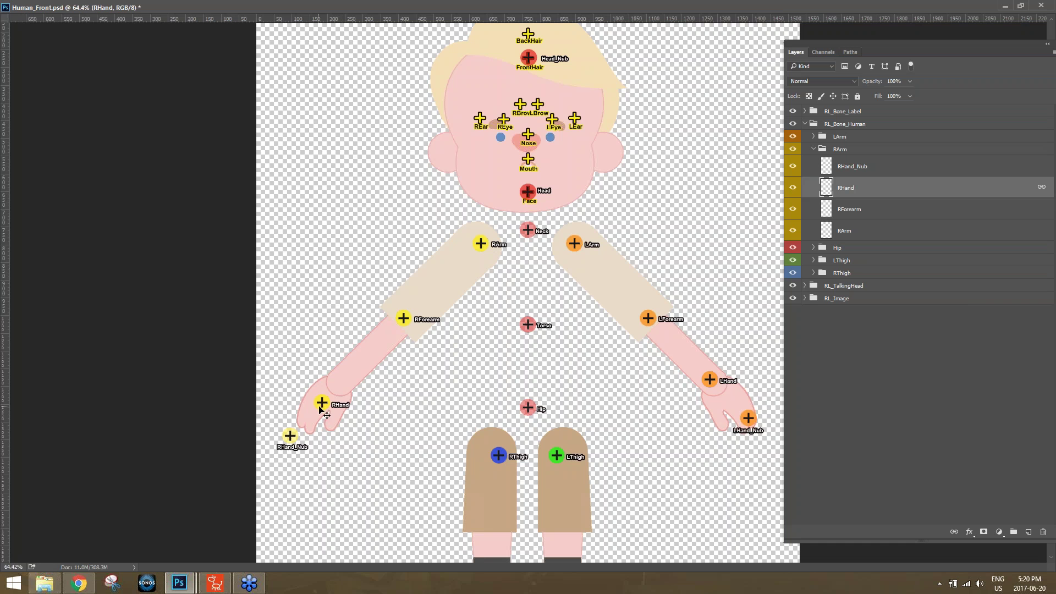
pyautogui.moveTo(322, 406); pyautogui.dragTo(339, 383)
pyautogui.click(867, 166)
pyautogui.moveTo(294, 443); pyautogui.dragTo(311, 425)
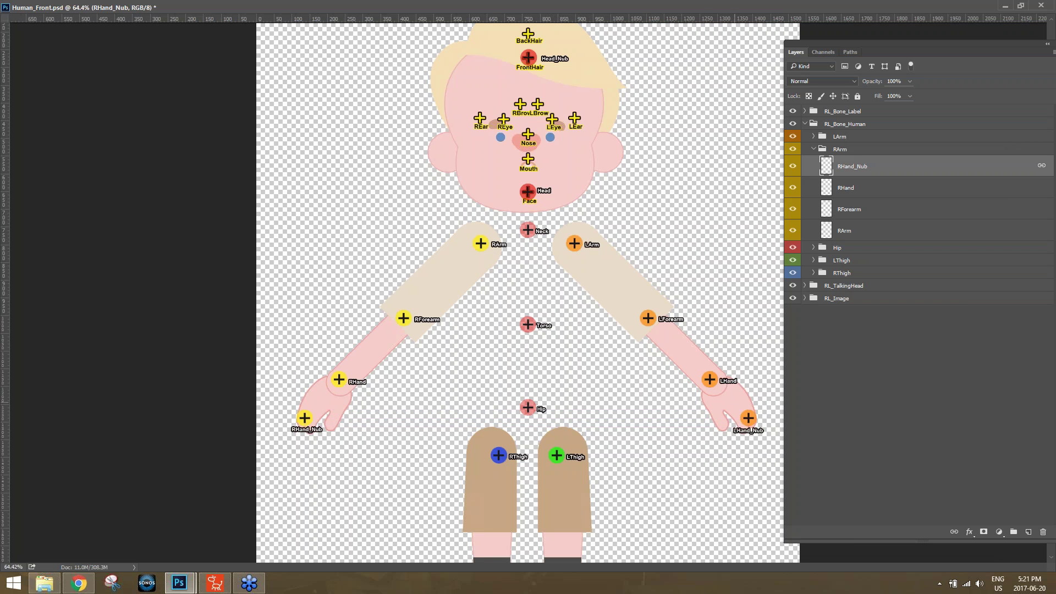
# - Centre the LThigh bone near the top of the boy's left trouser leg and raise the LShank bone to the knee above the hem
pyautogui.moveTo(636, 455); pyautogui.dragTo(645, 174)
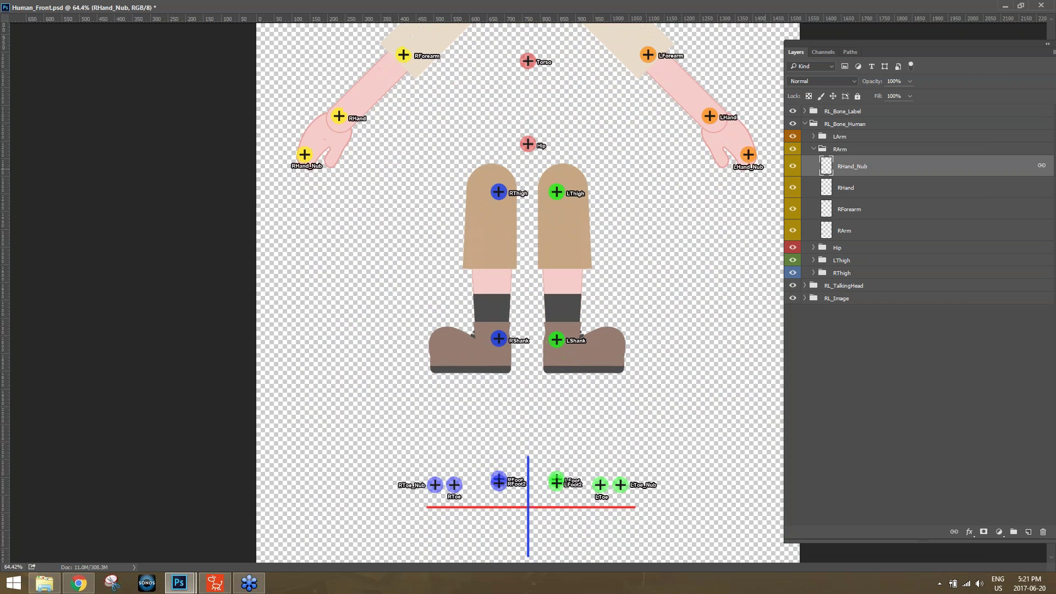
pyautogui.click(820, 149)
pyautogui.click(815, 149)
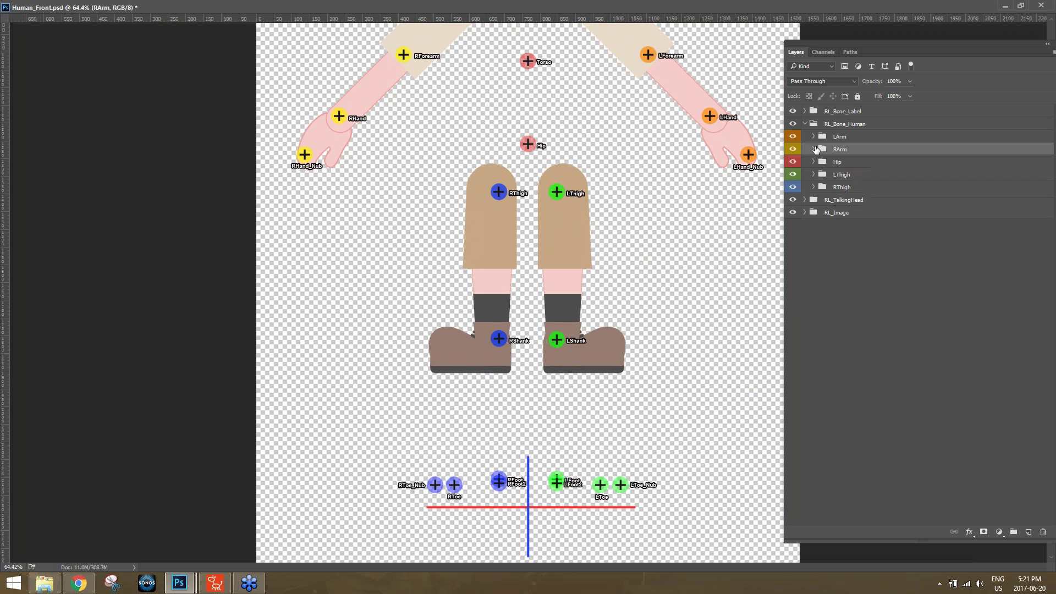
pyautogui.click(814, 175)
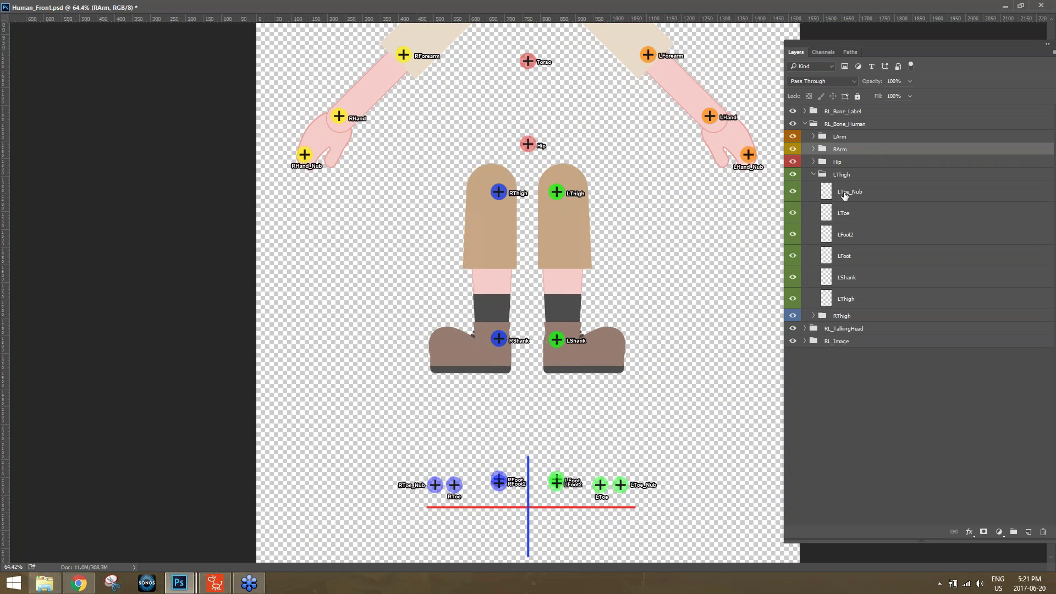
pyautogui.click(847, 299)
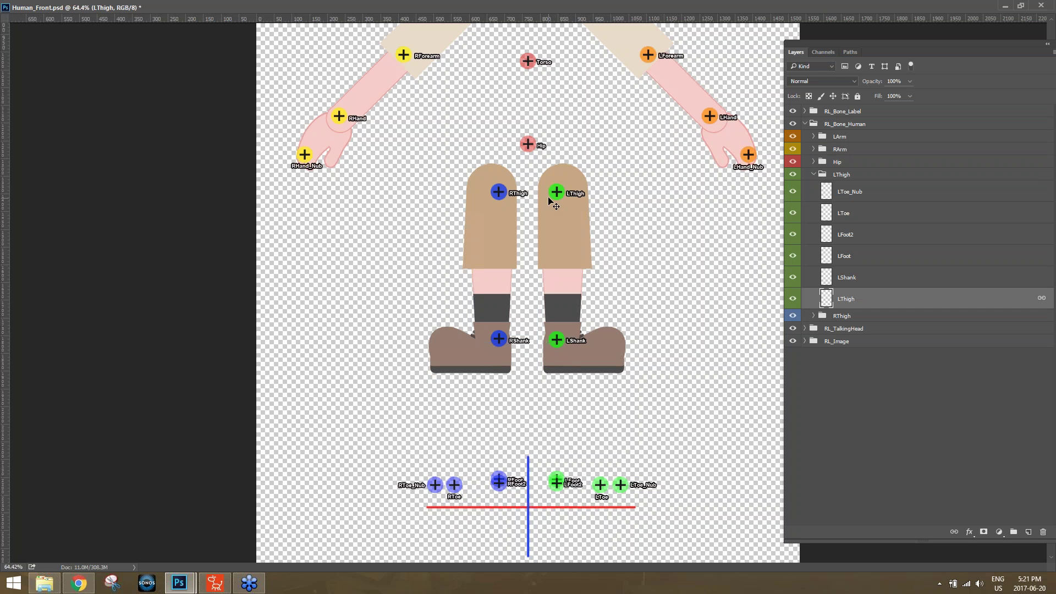
pyautogui.moveTo(556, 193); pyautogui.dragTo(562, 185)
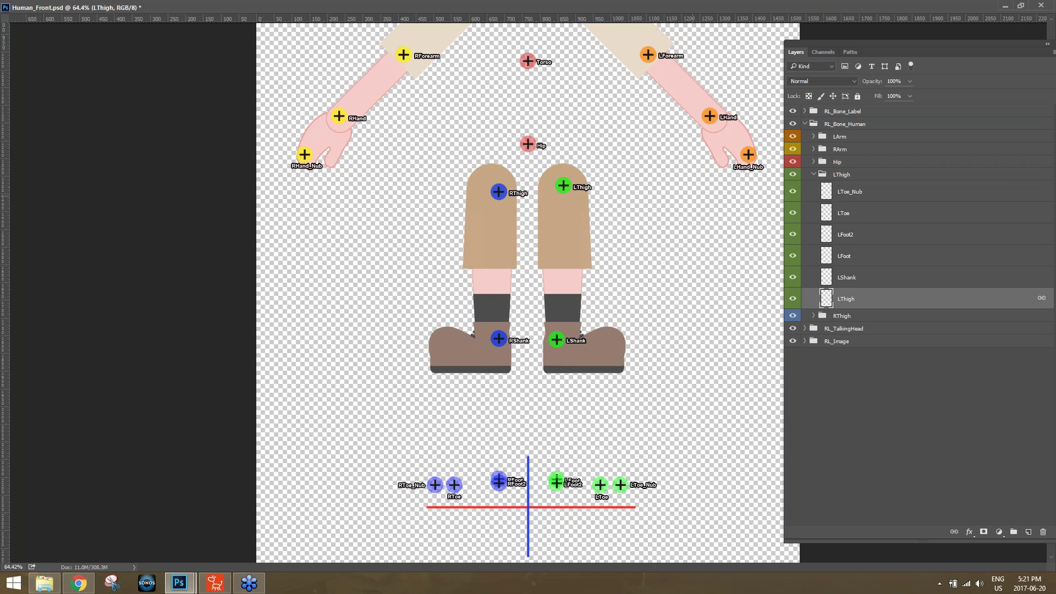
pyautogui.click(858, 280)
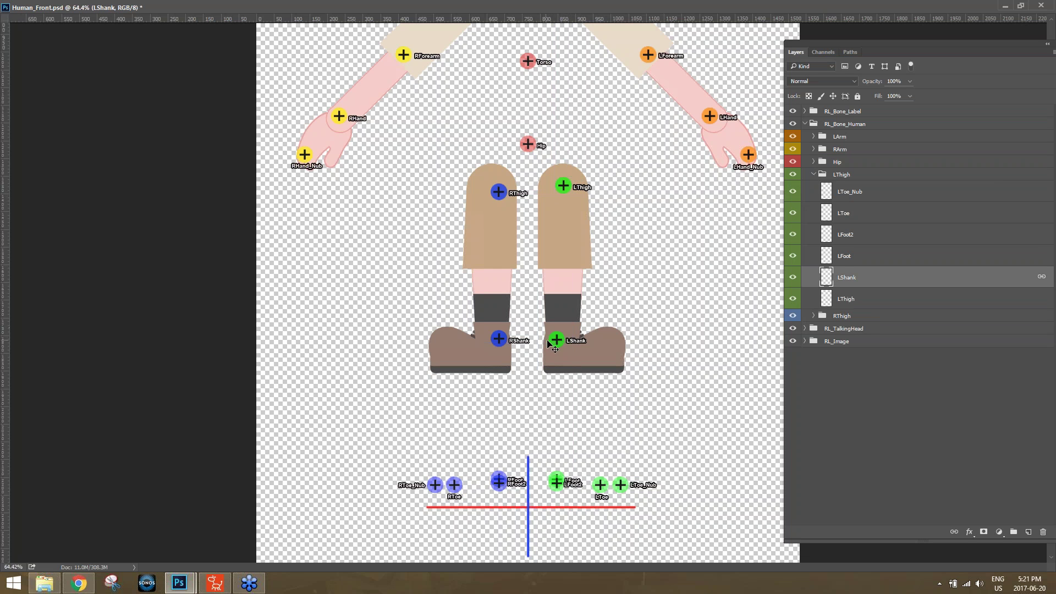
pyautogui.moveTo(553, 342); pyautogui.dragTo(559, 263)
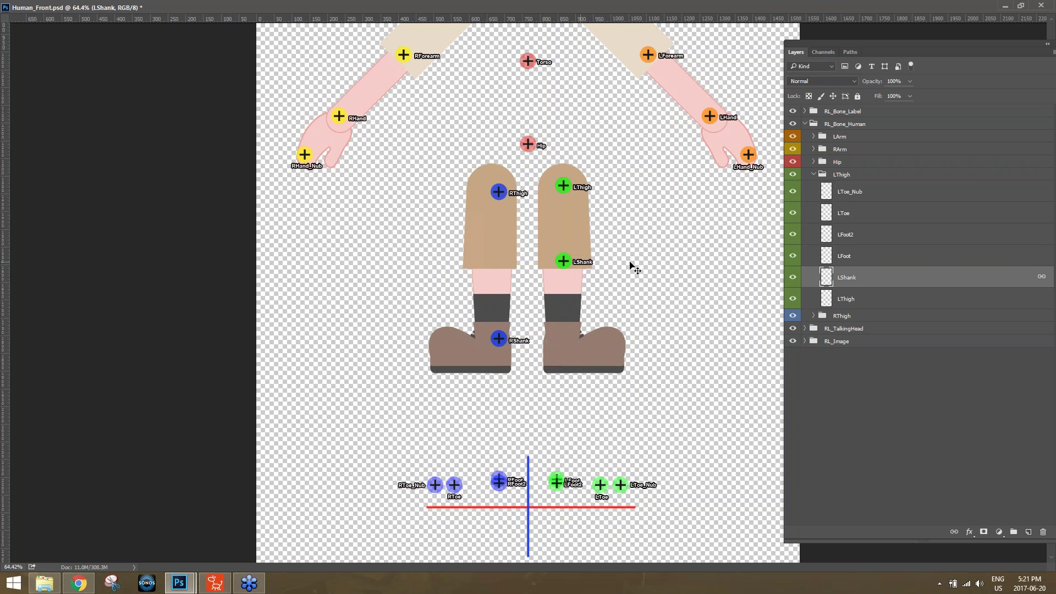
# - Move the LFoot, LFoot2, LToe and LToe_Nub bones onto the boy's left boot, with LFoot and LFoot2 placed at the ankle
pyautogui.click(858, 257)
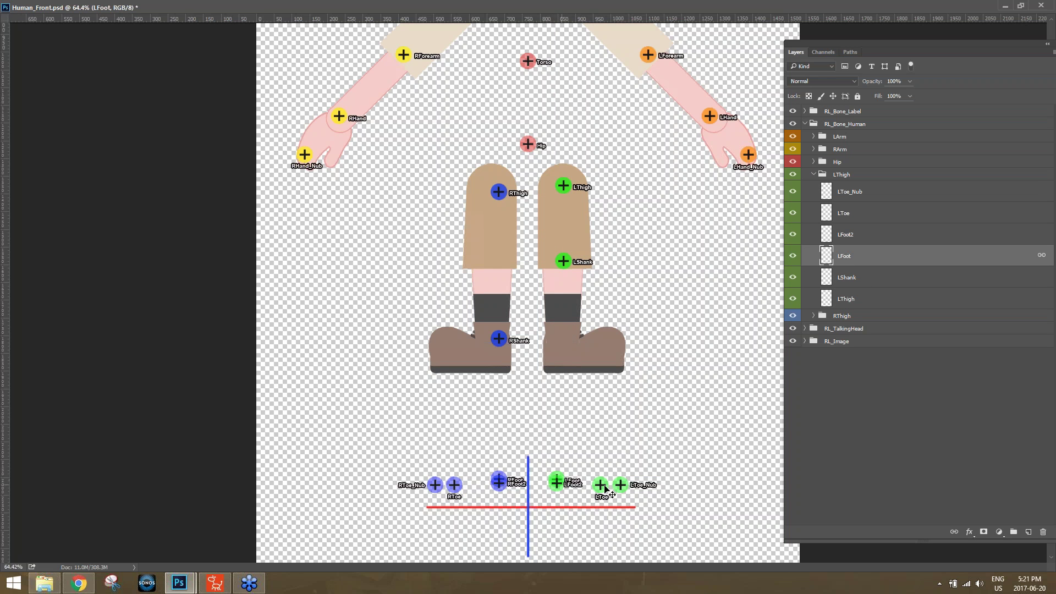
pyautogui.keyDown('shift'); pyautogui.click(856, 197); pyautogui.keyUp('shift')
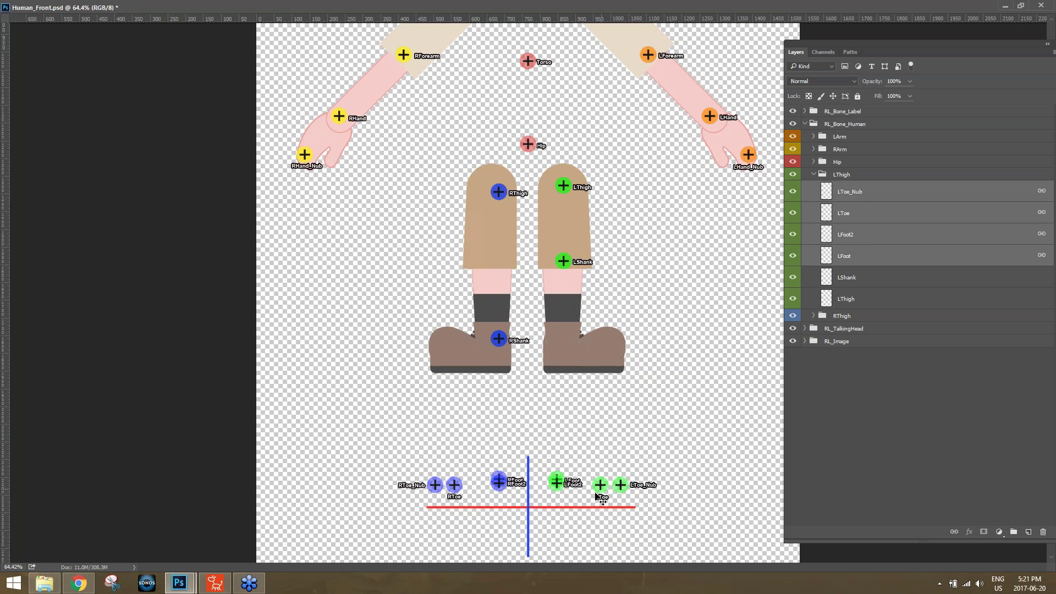
pyautogui.moveTo(567, 487); pyautogui.dragTo(562, 354)
pyautogui.click(864, 262)
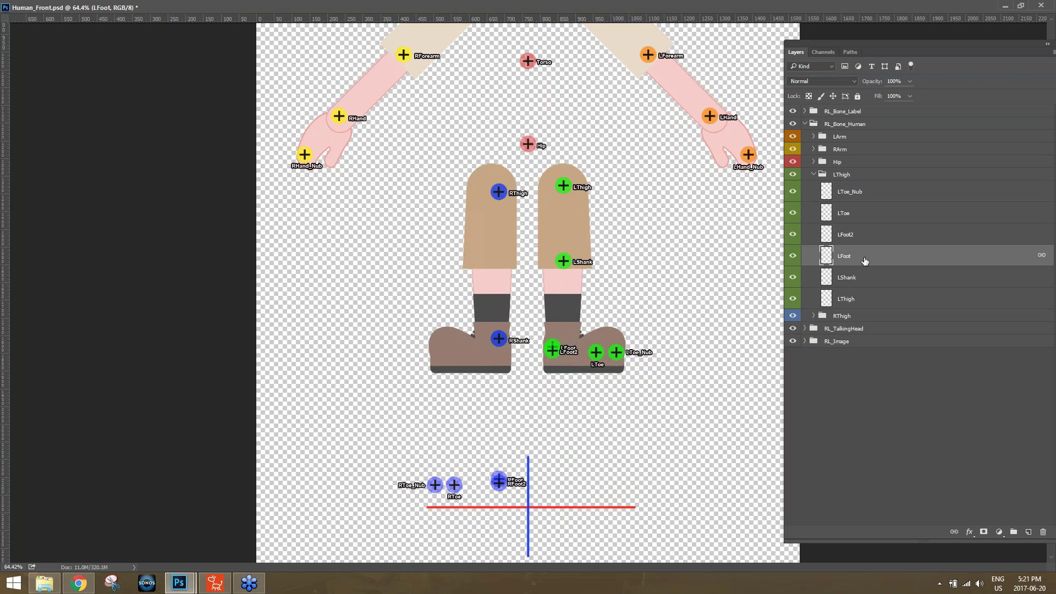
pyautogui.keyDown('shift'); pyautogui.click(856, 238); pyautogui.keyUp('shift')
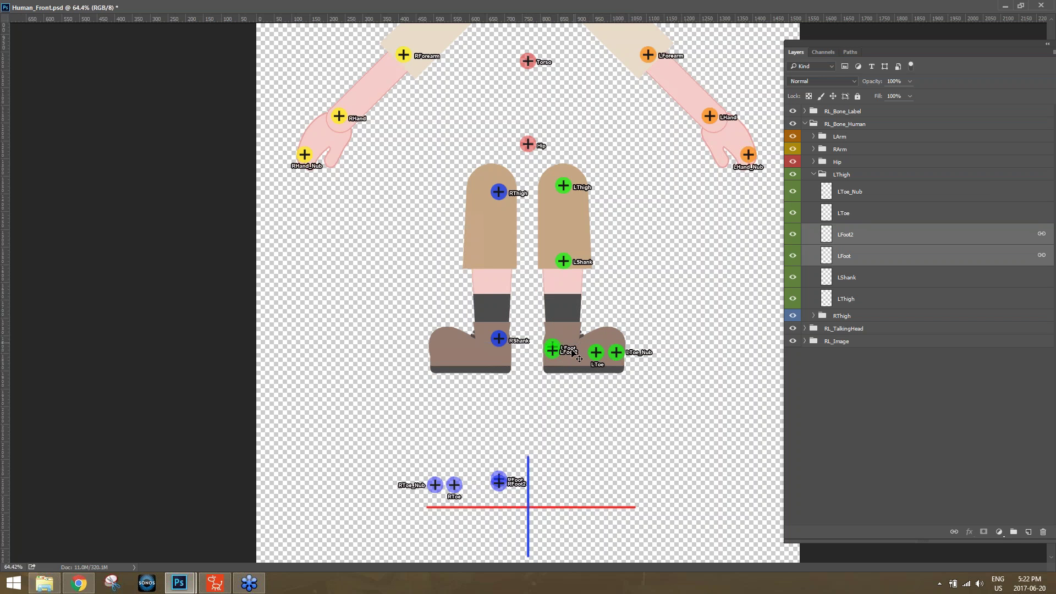
pyautogui.moveTo(555, 351); pyautogui.dragTo(561, 339)
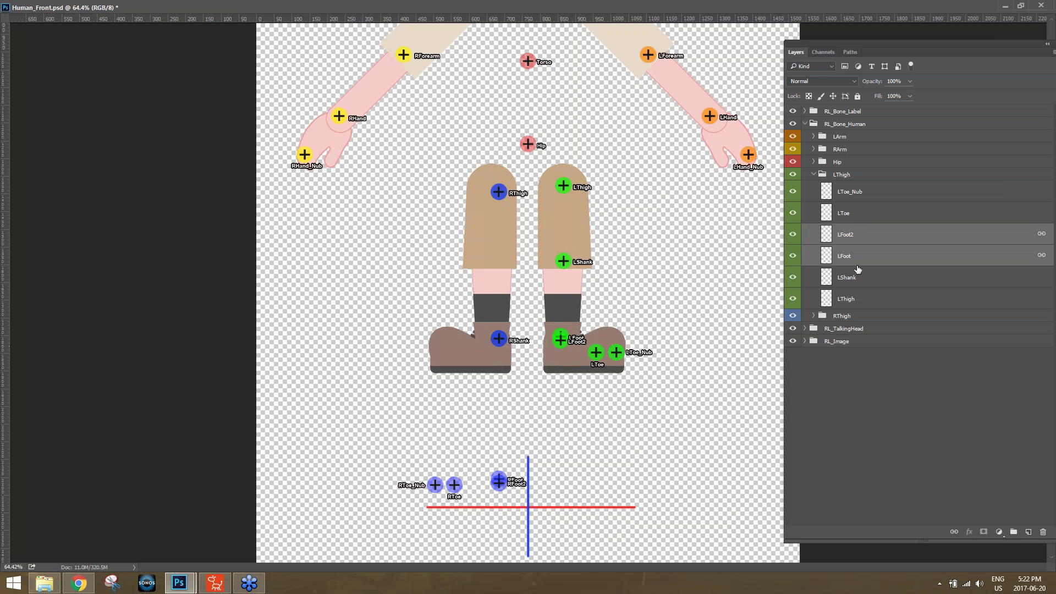
# - Shift the LToe bone slightly outward and the LToe_Nub bone to the tip of the left boot, then collapse the LThigh group
pyautogui.click(853, 216)
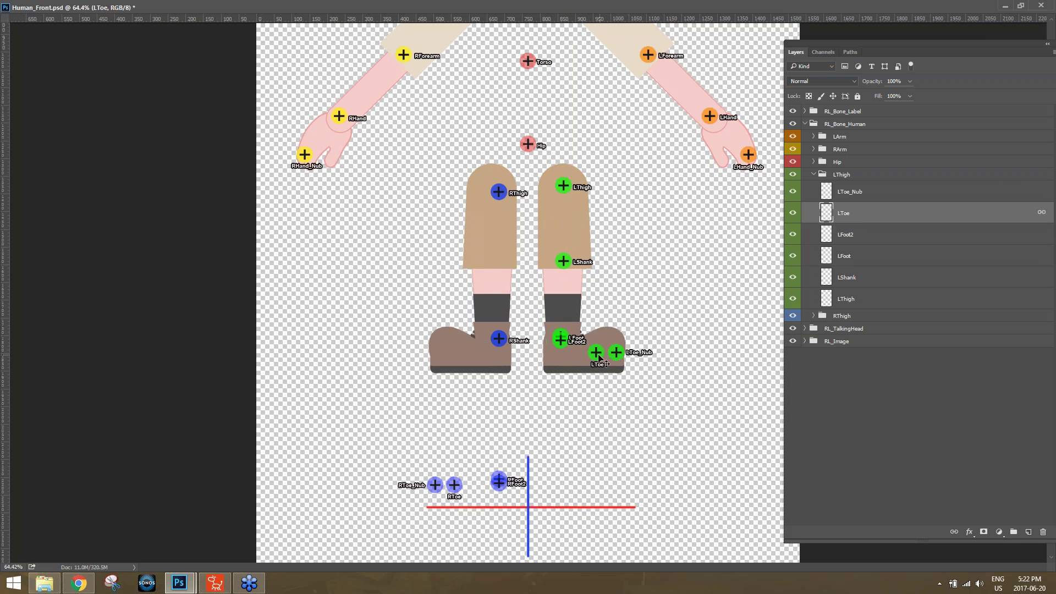
pyautogui.moveTo(598, 358); pyautogui.dragTo(602, 358)
pyautogui.click(880, 196)
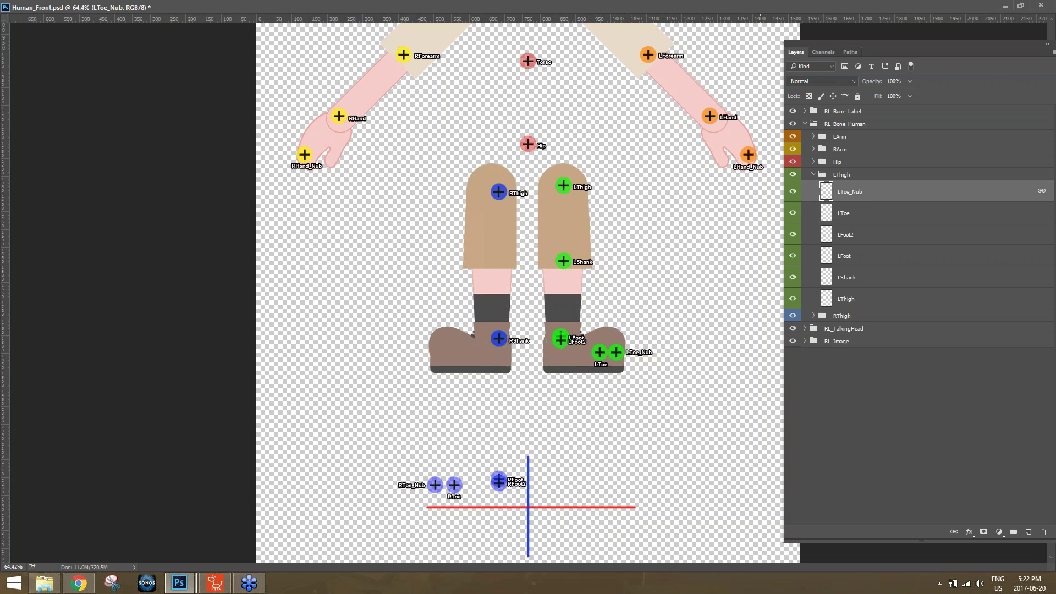
pyautogui.moveTo(620, 352); pyautogui.dragTo(628, 353)
pyautogui.click(862, 215)
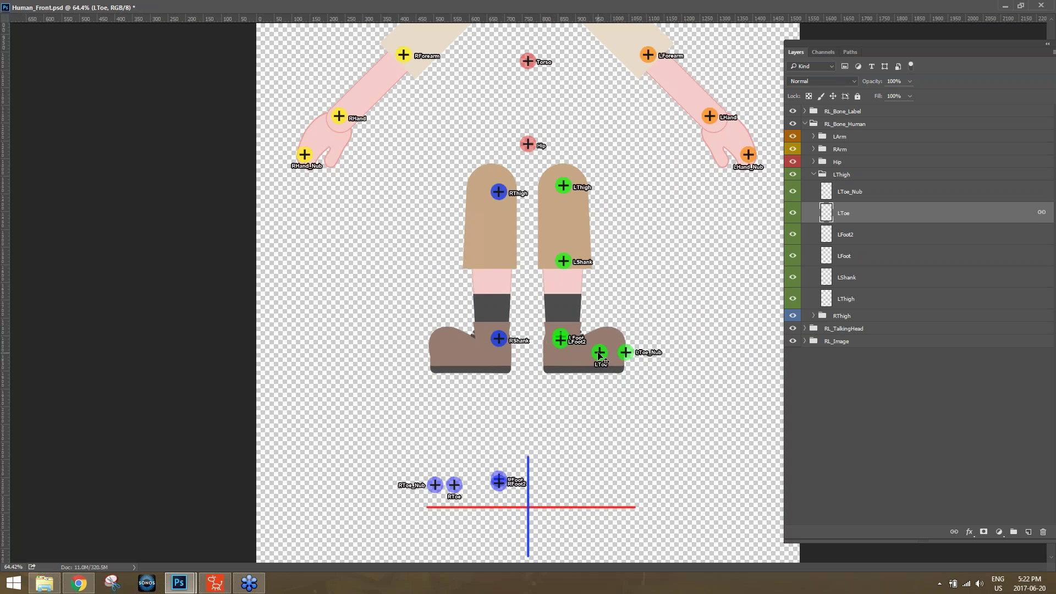
pyautogui.press('Right')
pyautogui.press('Right')
pyautogui.press('Right')
pyautogui.press('Right')
pyautogui.press('Right')
pyautogui.press('Right')
pyautogui.click(813, 174)
# - Centre the RThigh bone near the top of the boy's right trouser leg and raise the RShank bone to the knee
pyautogui.click(814, 187)
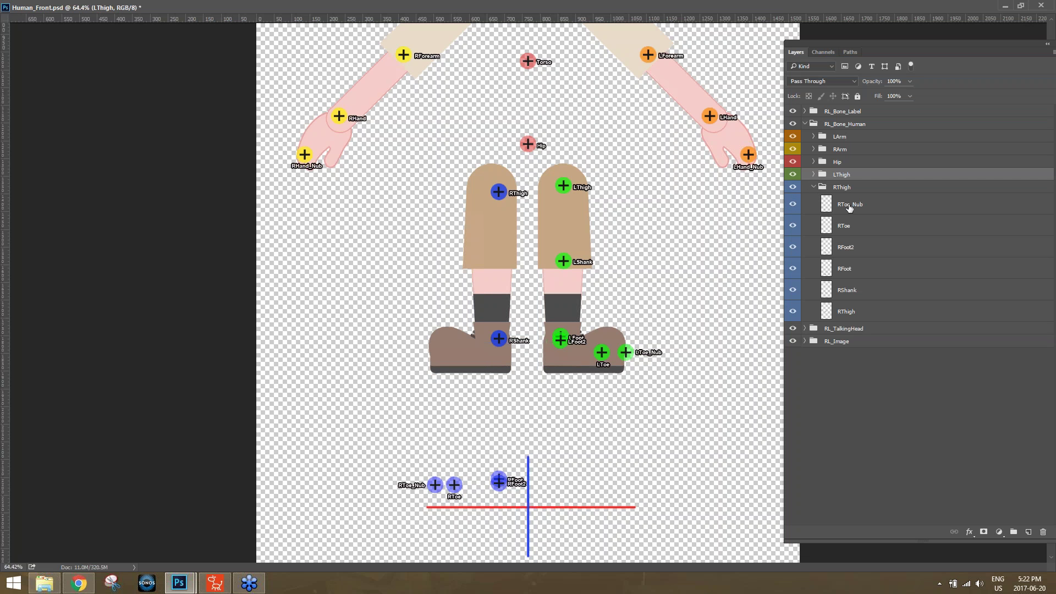
pyautogui.click(846, 311)
pyautogui.moveTo(502, 194); pyautogui.dragTo(493, 188)
pyautogui.click(869, 288)
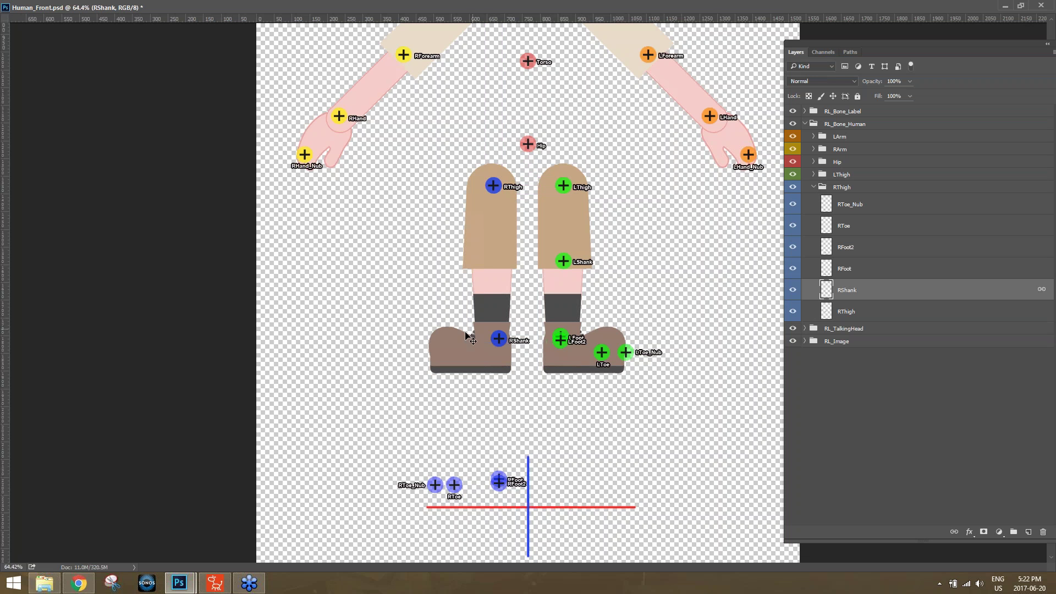
pyautogui.moveTo(498, 338); pyautogui.dragTo(491, 267)
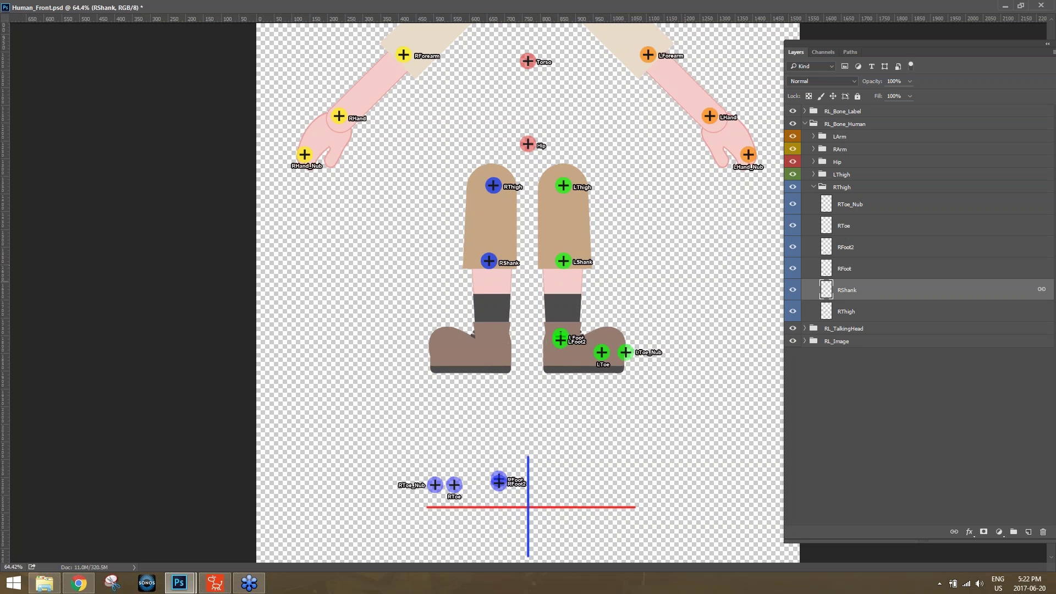
# - Move the RFoot, RFoot2, RToe and RToe_Nub bones together onto the boy's right boot, with RFoot and RFoot2 at the ankle
pyautogui.click(875, 270)
pyautogui.keyDown('ctrl'); pyautogui.click(848, 249); pyautogui.keyUp('ctrl')
pyautogui.keyDown('ctrl'); pyautogui.click(852, 227); pyautogui.keyUp('ctrl')
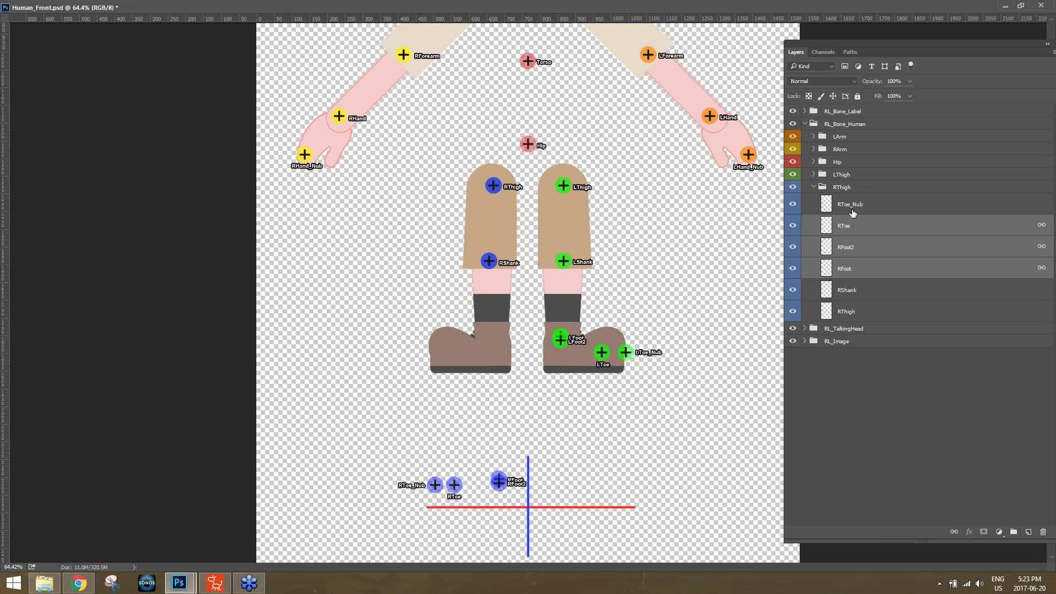
pyautogui.keyDown('ctrl'); pyautogui.click(853, 206); pyautogui.keyUp('ctrl')
pyautogui.moveTo(499, 487); pyautogui.dragTo(501, 345)
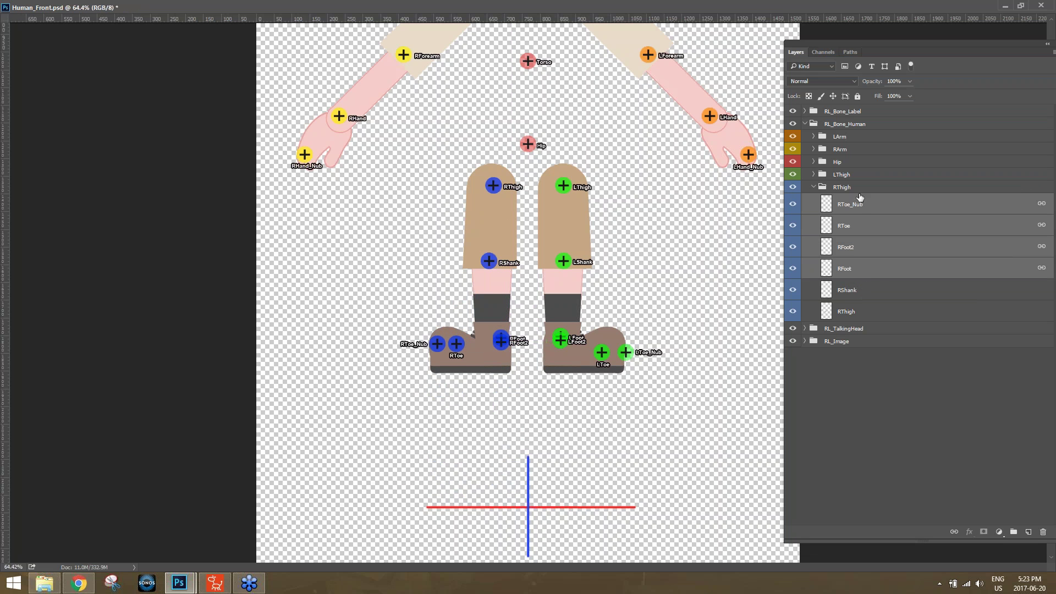
# - Lower the RToe bone slightly and shift the RToe_Nub bone to the tip of the right boot, then collapse the RThigh group
pyautogui.click(857, 222)
pyautogui.moveTo(455, 346); pyautogui.dragTo(454, 354)
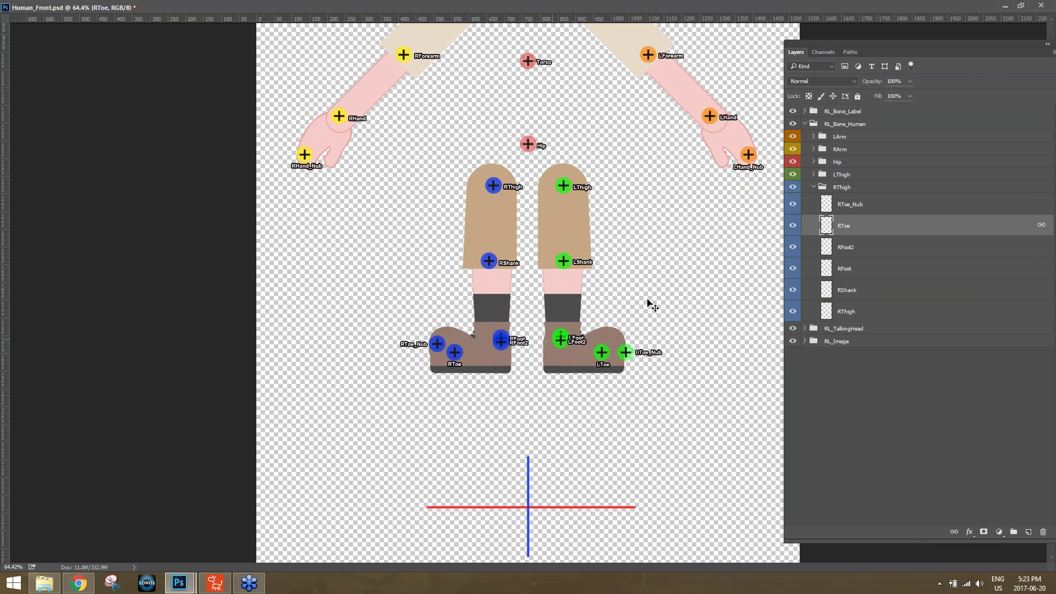
pyautogui.click(855, 211)
pyautogui.moveTo(432, 340); pyautogui.dragTo(425, 348)
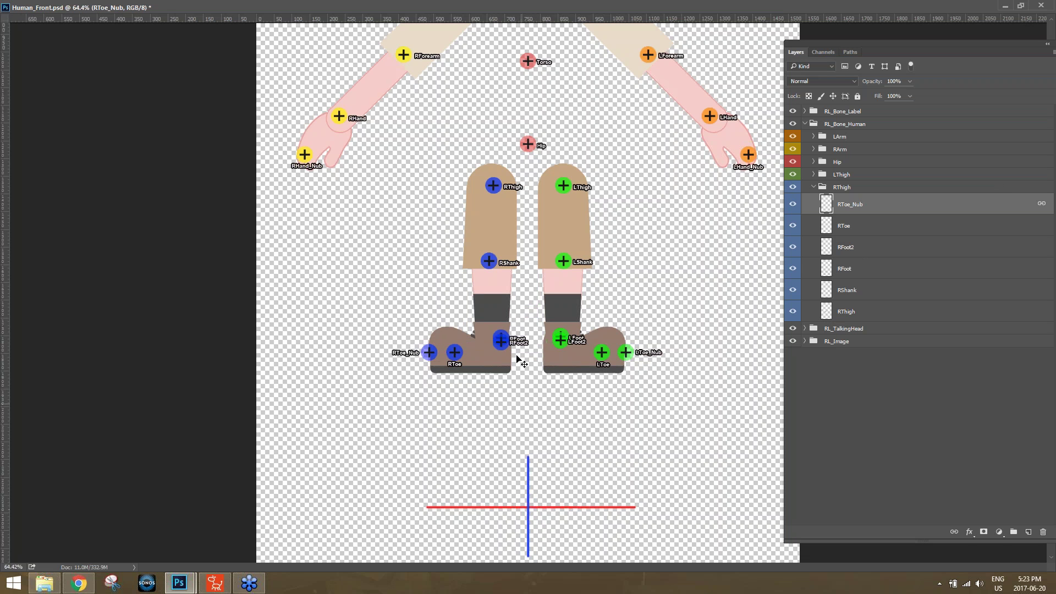
pyautogui.click(814, 187)
# - Expand the Hip bone group and raise the ObjectPivot so its horizontal line meets the boot soles, midway between the feet
pyautogui.click(813, 161)
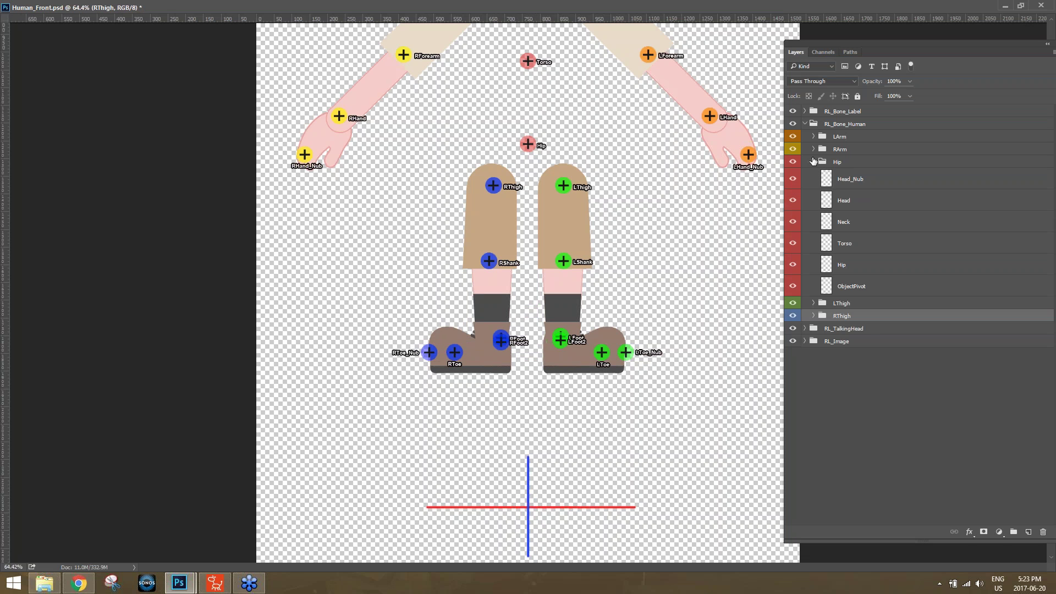
pyautogui.click(872, 293)
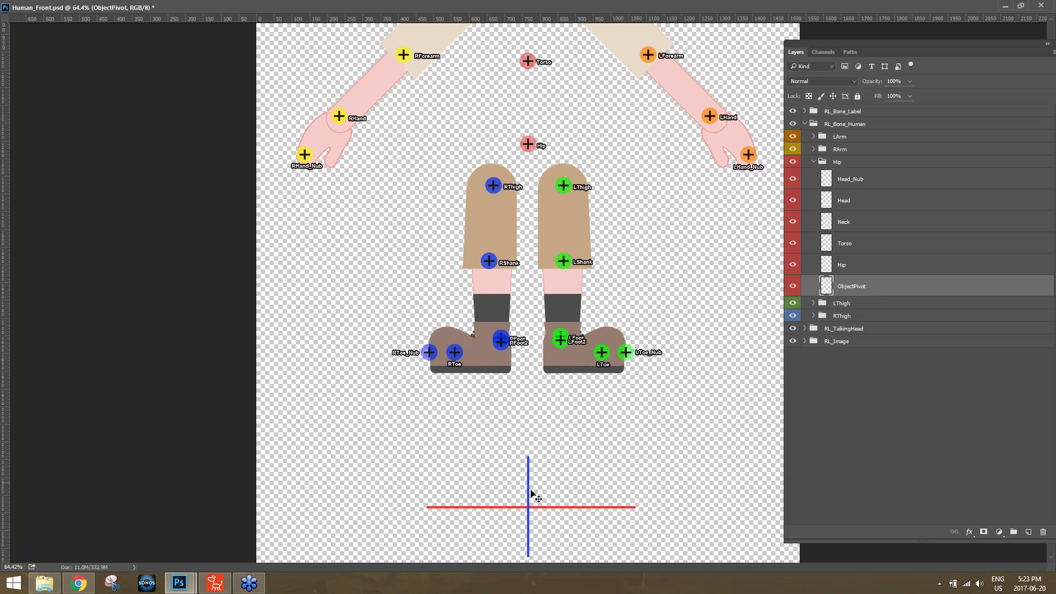
pyautogui.moveTo(531, 500); pyautogui.dragTo(530, 375)
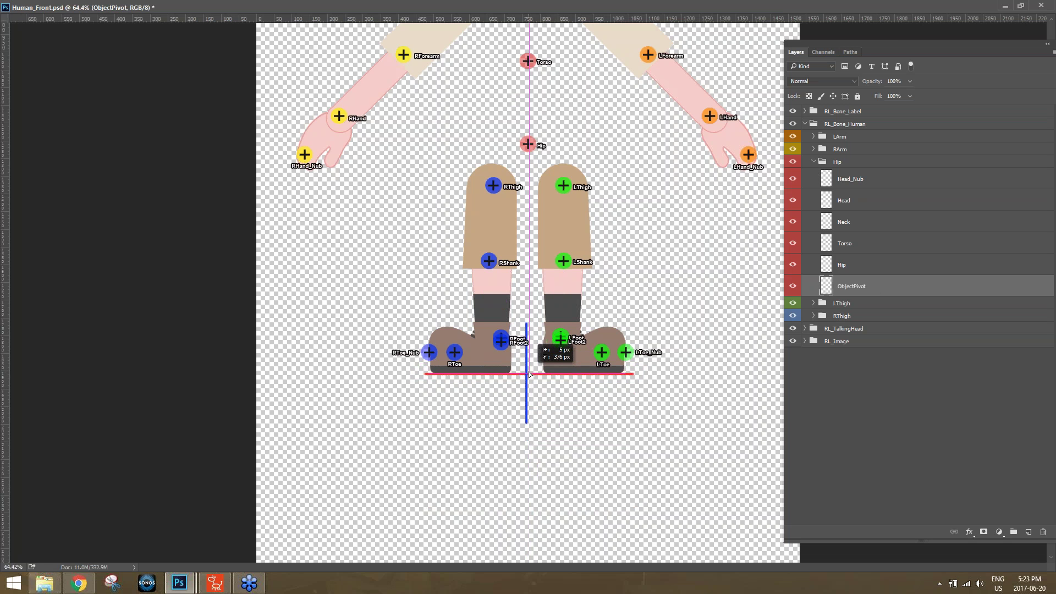
pyautogui.moveTo(530, 374); pyautogui.dragTo(529, 375)
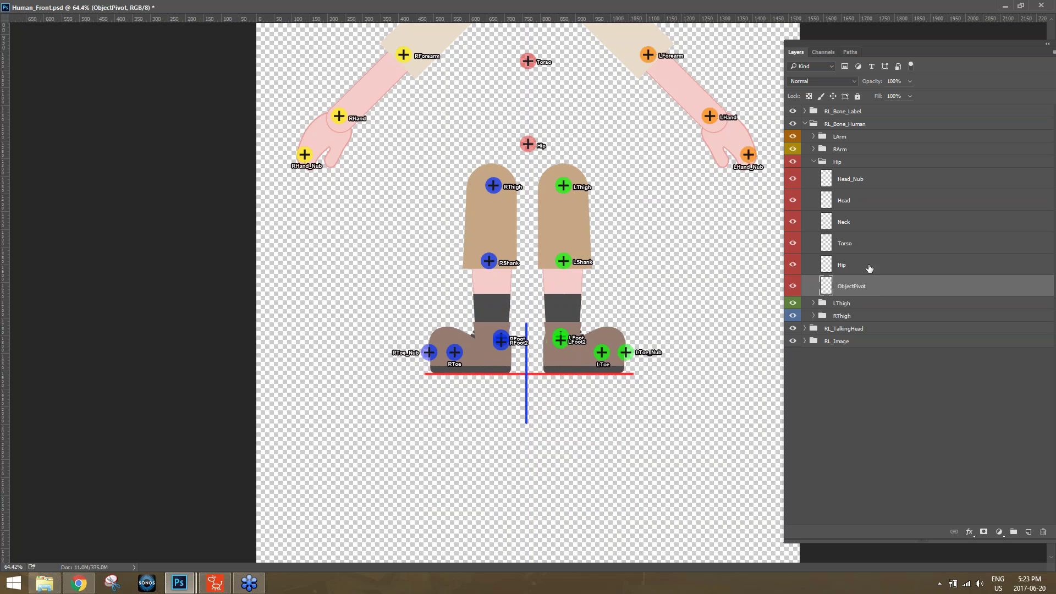
# - Expand the RL_Image group and turn on the visibility of the Hip layer with the boy's torso artwork
pyautogui.scroll(5, 620, 306)
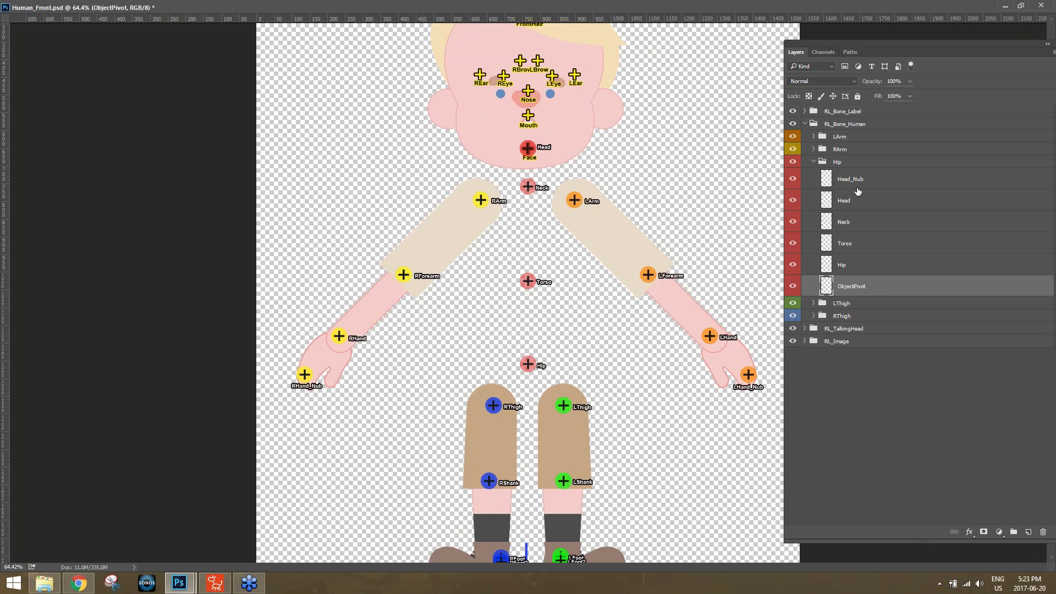
pyautogui.click(804, 341)
pyautogui.click(793, 433)
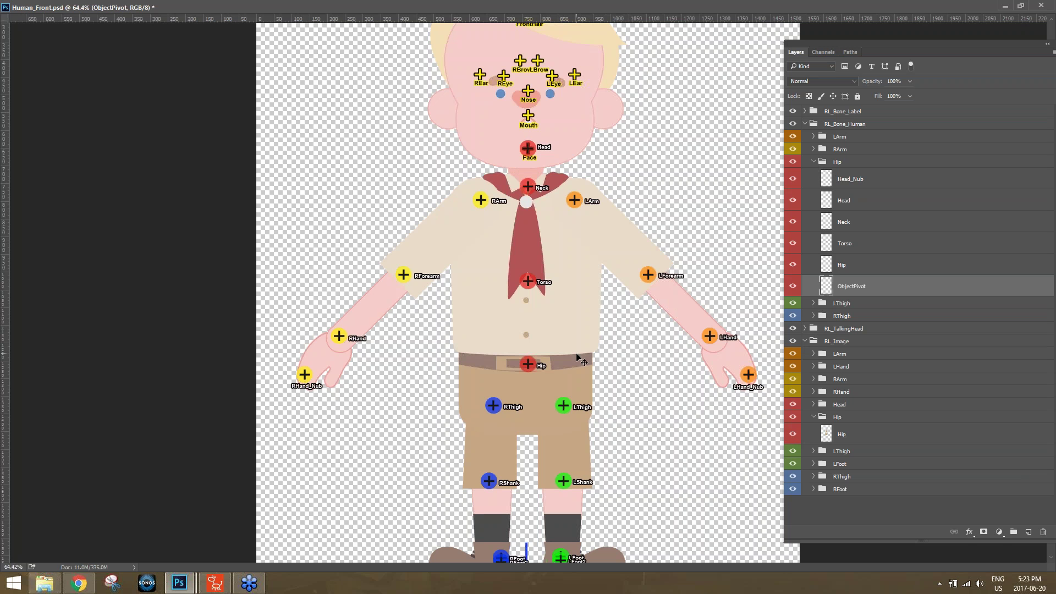
# - Lower the Hip bone to just below the belt and the Torso bone to the lower shirt above the belt
pyautogui.click(857, 268)
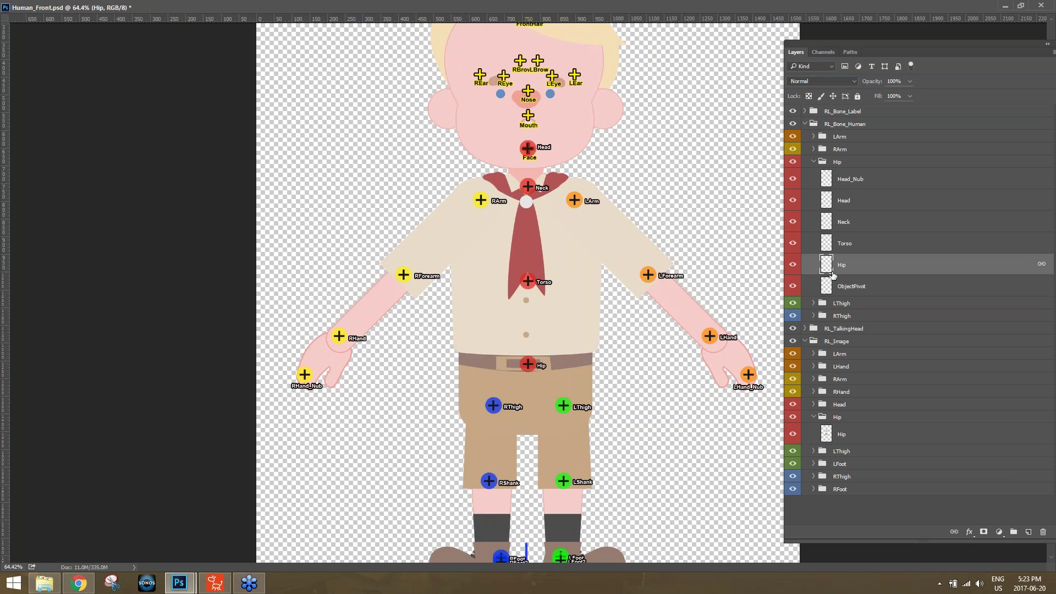
pyautogui.moveTo(528, 364); pyautogui.dragTo(529, 396)
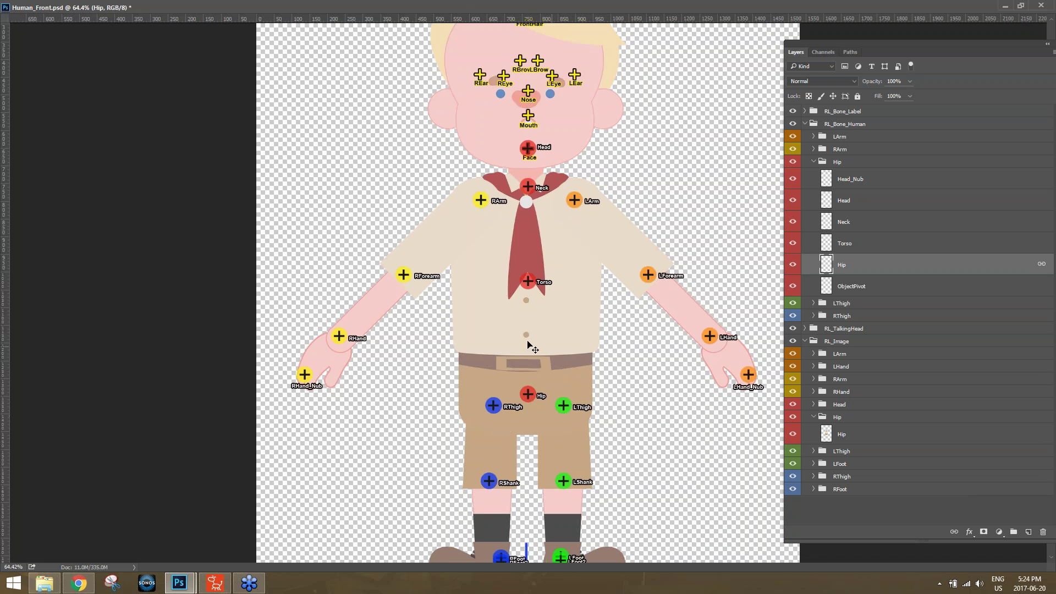
pyautogui.moveTo(528, 394); pyautogui.dragTo(528, 390)
pyautogui.click(852, 244)
pyautogui.moveTo(526, 293); pyautogui.dragTo(531, 337)
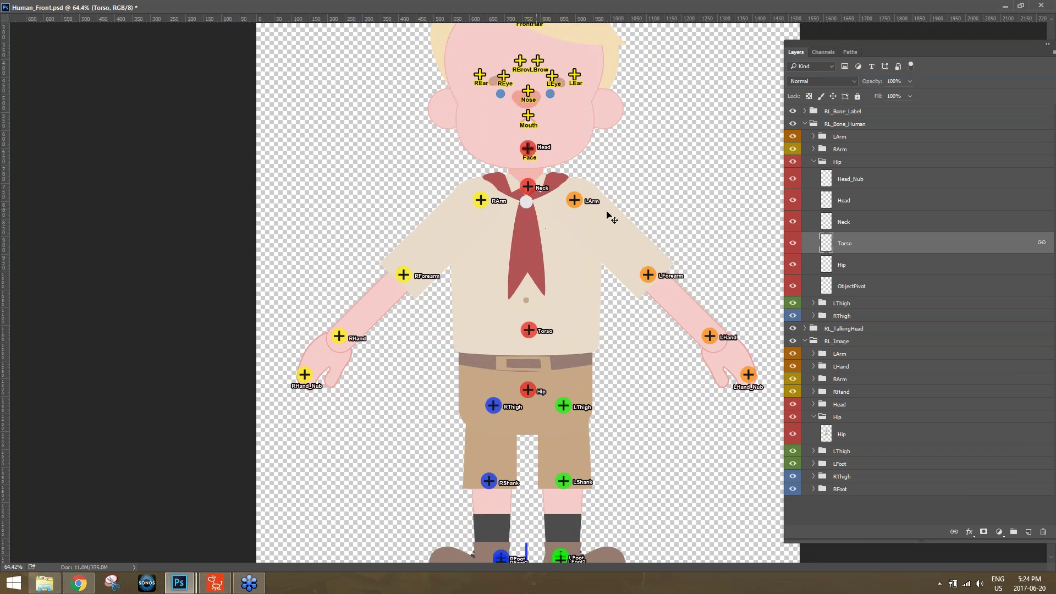
# - Lower the Neck bone onto the scarf knot at the collar and move the Head bone down to the chin
pyautogui.click(856, 225)
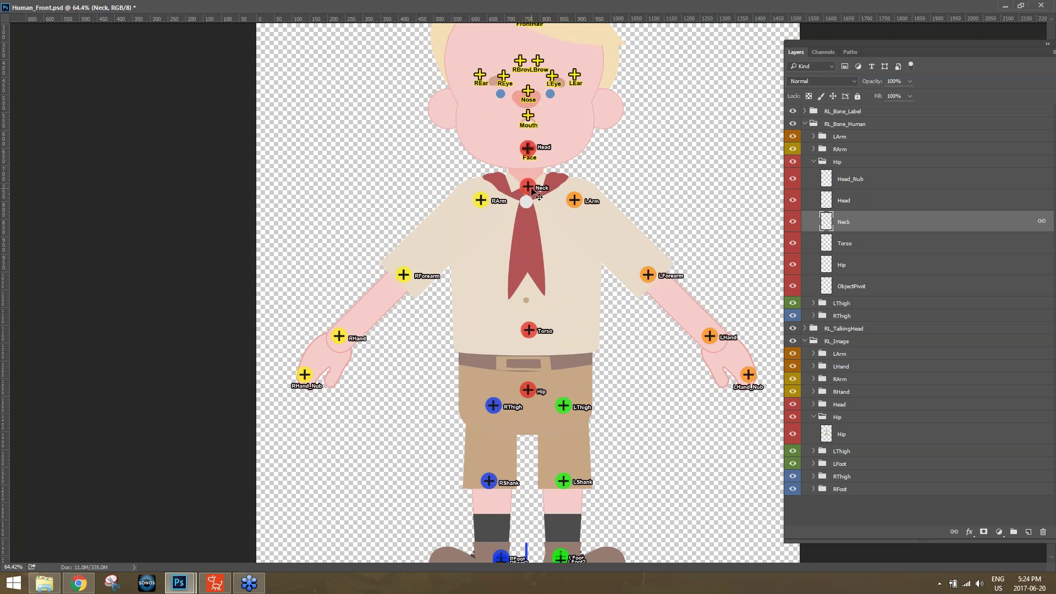
pyautogui.moveTo(531, 187); pyautogui.dragTo(530, 197)
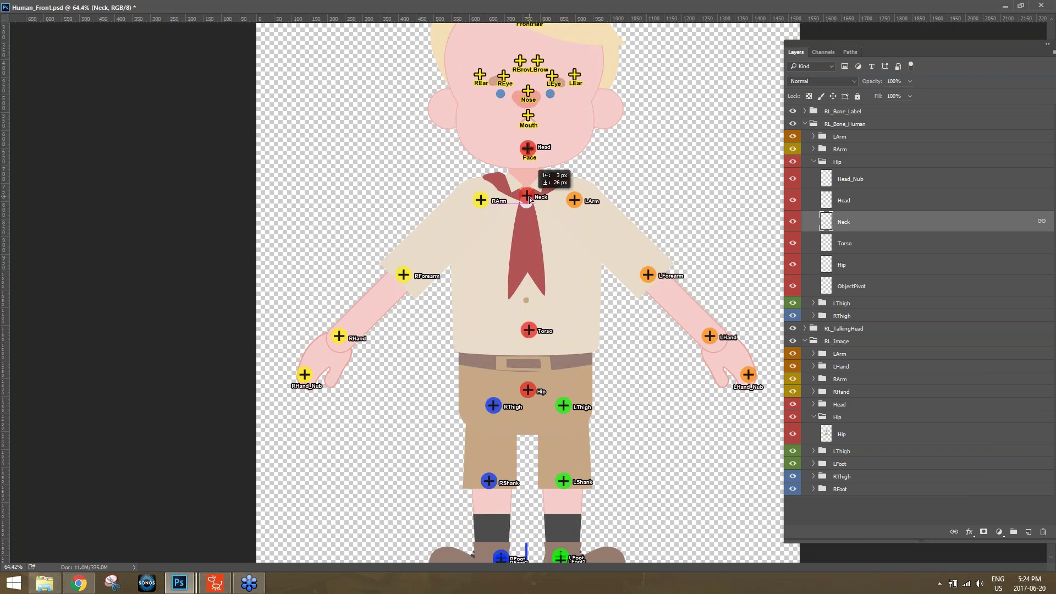
pyautogui.moveTo(529, 197); pyautogui.dragTo(529, 198)
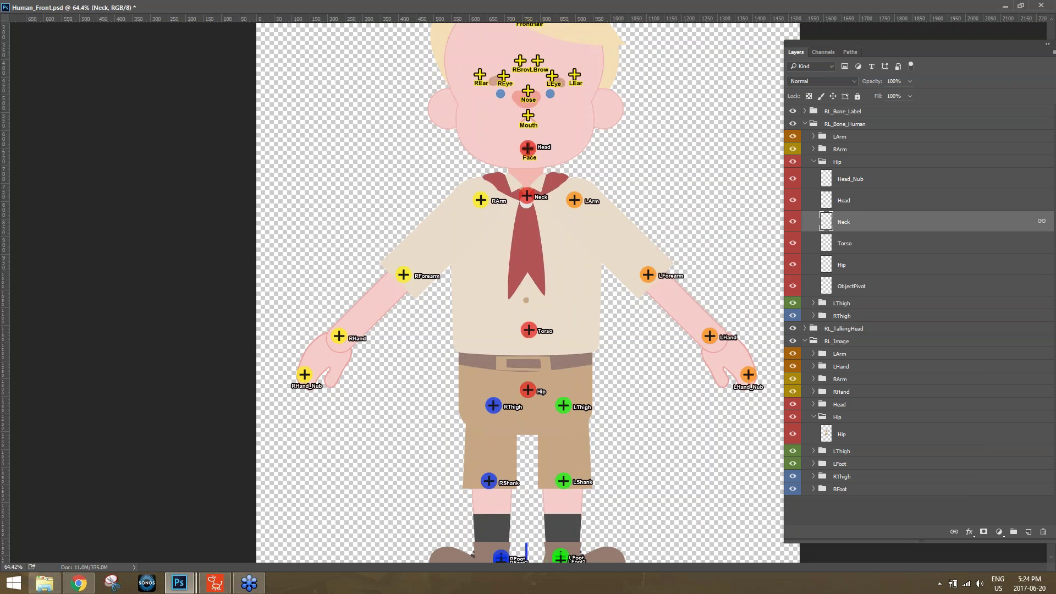
pyautogui.click(803, 196)
pyautogui.moveTo(539, 153); pyautogui.dragTo(526, 155)
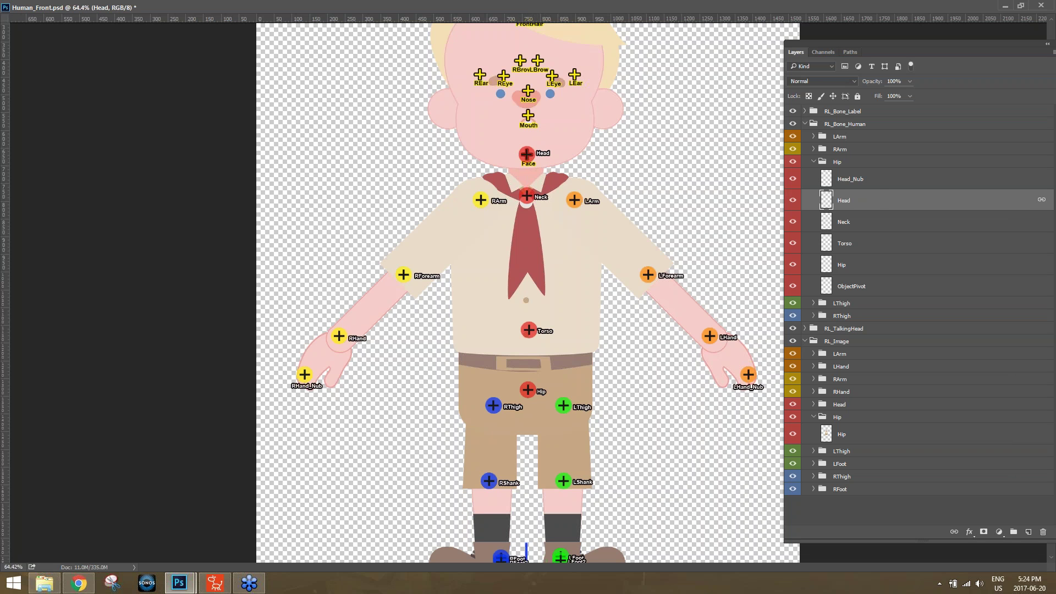
# - Raise the Head_Nub bone into the hair near the top of the head, then collapse the Hip bone group
pyautogui.click(874, 180)
pyautogui.scroll(3, 680, 200)
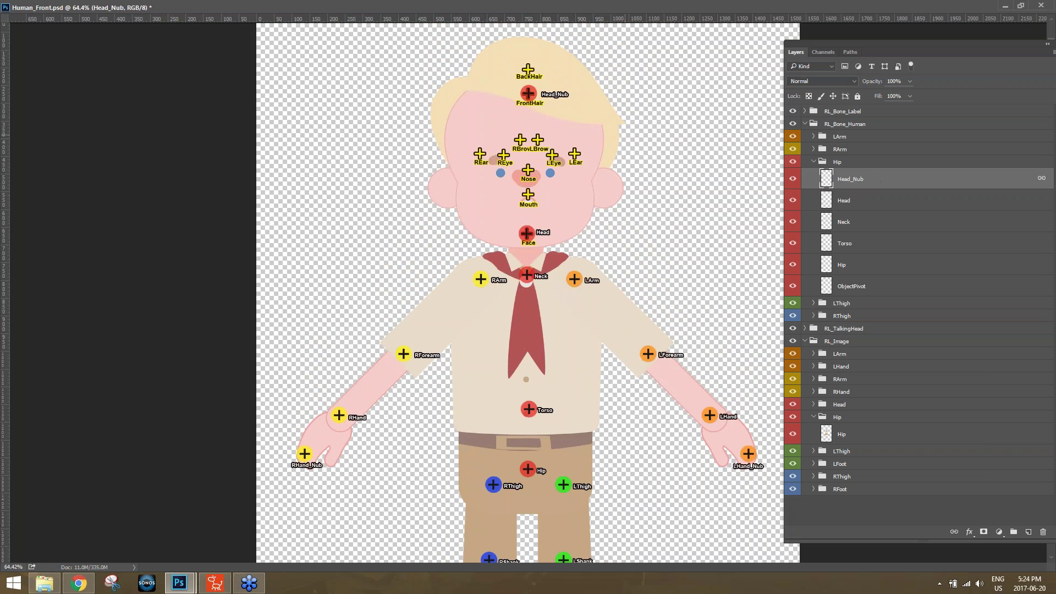
pyautogui.moveTo(529, 95); pyautogui.dragTo(528, 79)
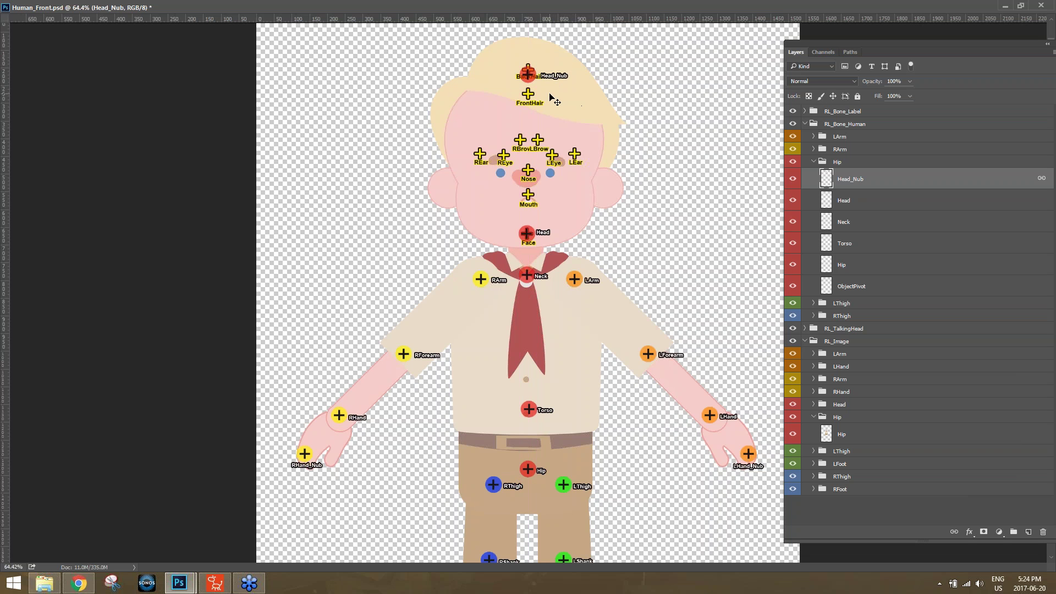
pyautogui.click(815, 161)
pyautogui.scroll(-5, 666, 272)
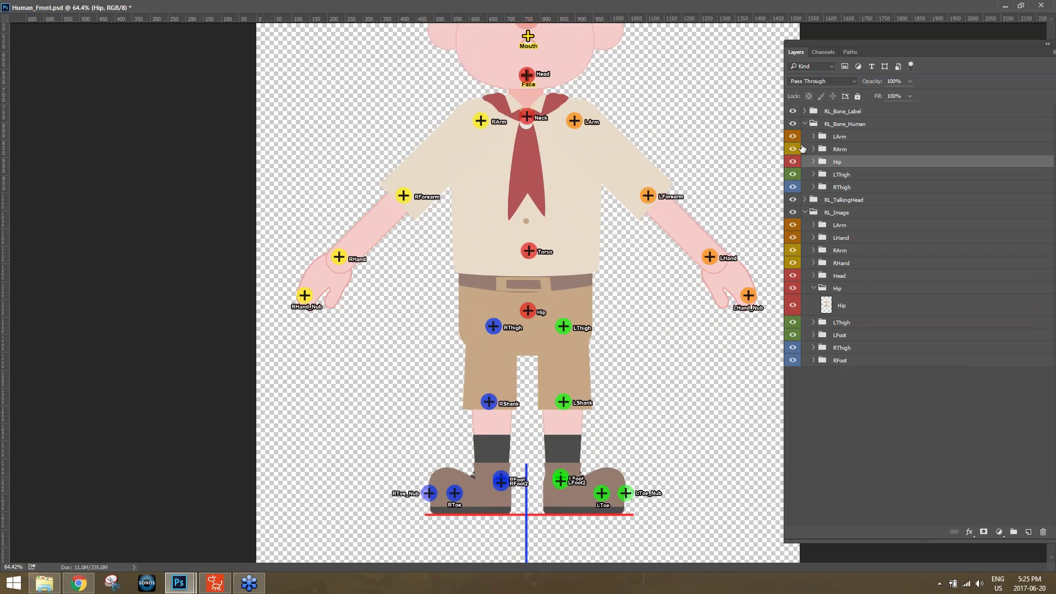
pyautogui.scroll(4, 676, 214)
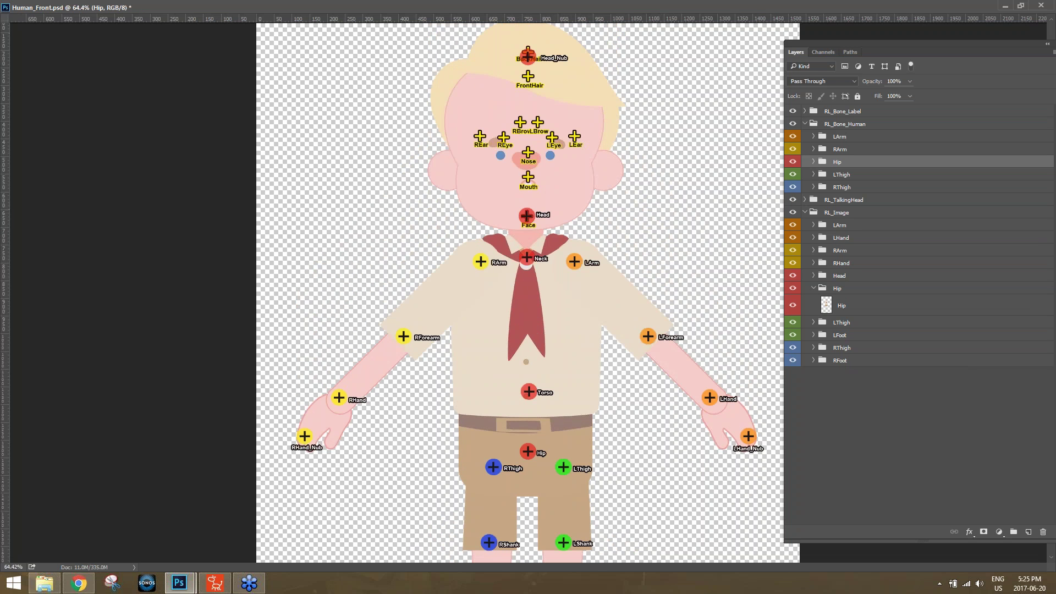
# - Restore the document to a floating window, reposition it and widen it to show both arms of the character
pyautogui.click(1020, 5)
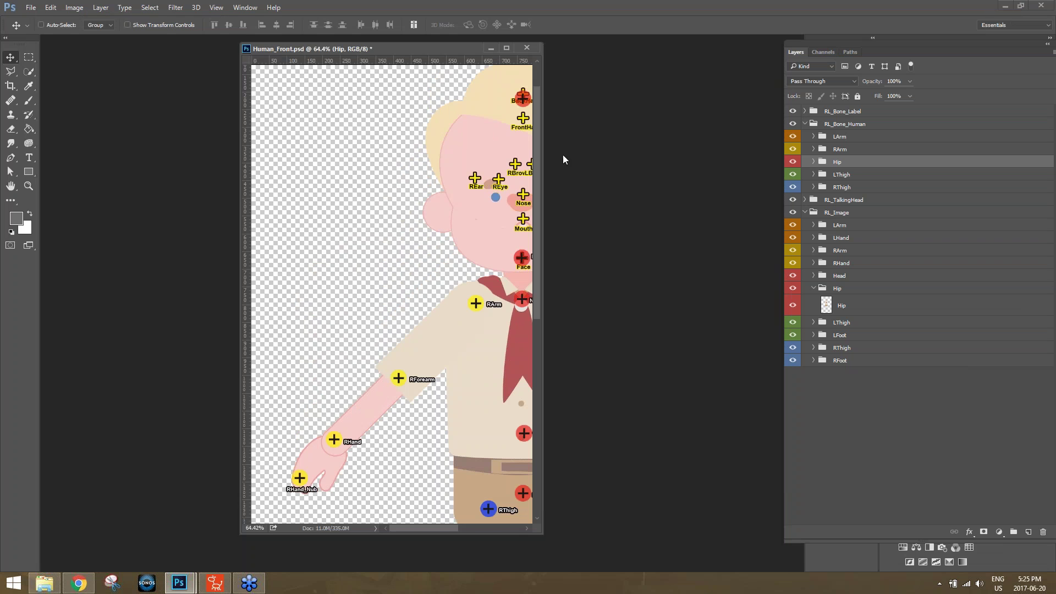
pyautogui.moveTo(417, 50); pyautogui.dragTo(293, 55)
pyautogui.moveTo(423, 207); pyautogui.dragTo(630, 215)
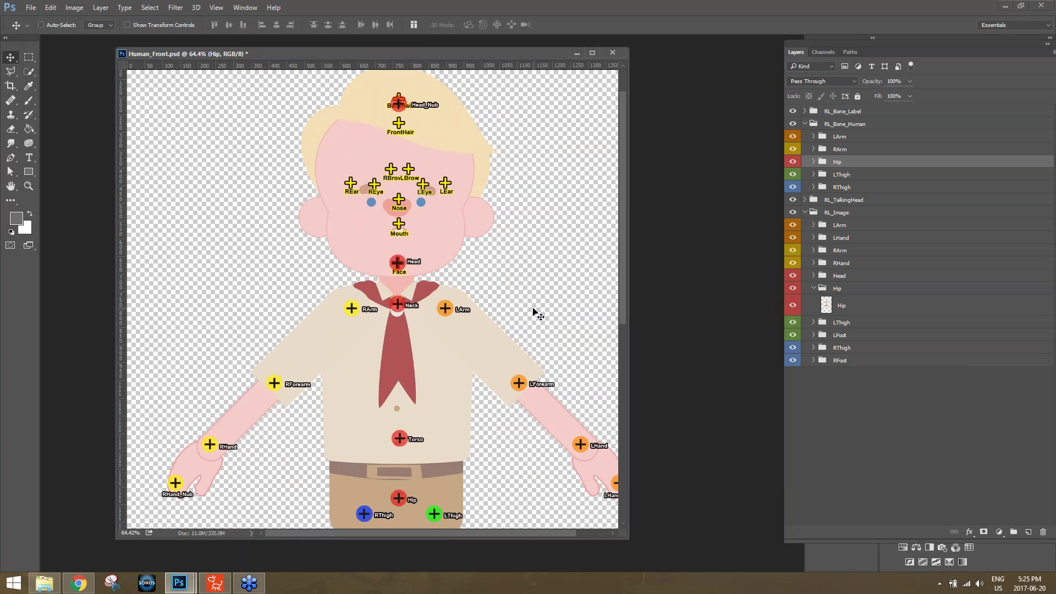
# - Save a layered Photoshop copy of the template to the Desktop as "webinar dude" with Maximize Compatibility on
pyautogui.click(32, 9)
pyautogui.click(66, 131)
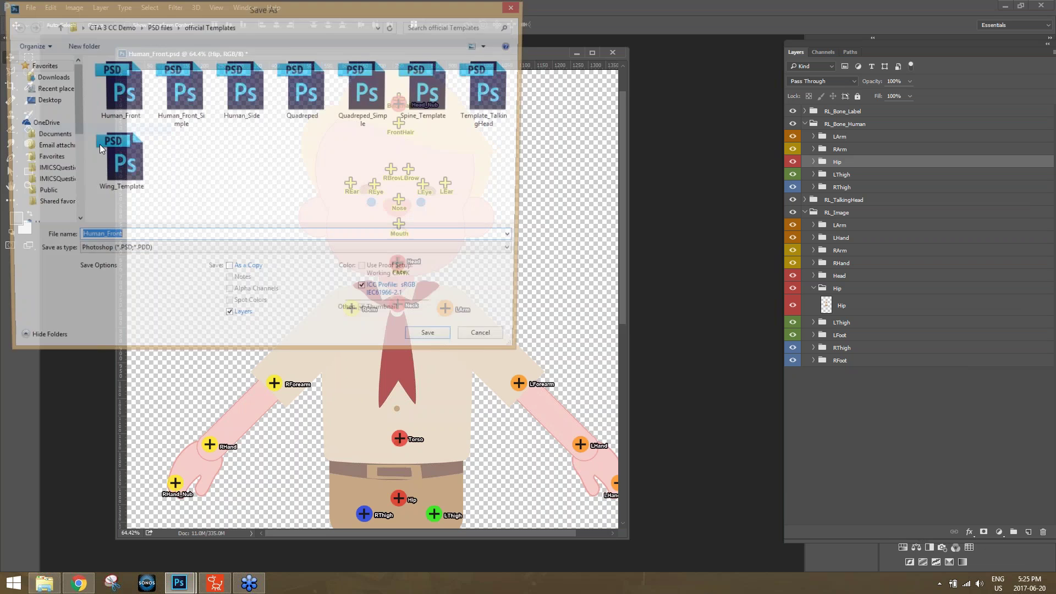
pyautogui.click(46, 100)
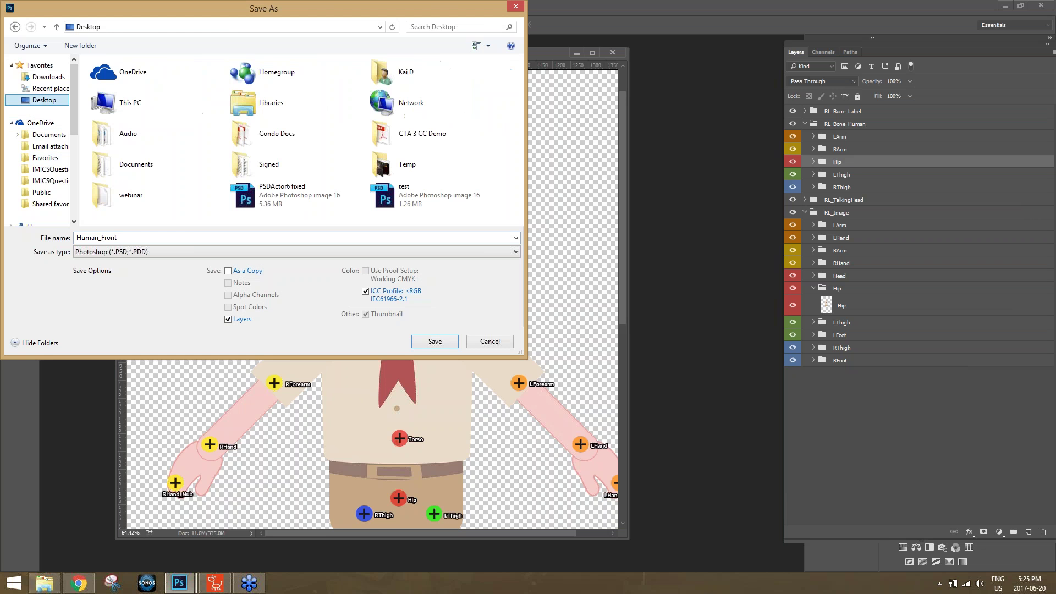
pyautogui.doubleClick(197, 237)
pyautogui.write('webinar dude')
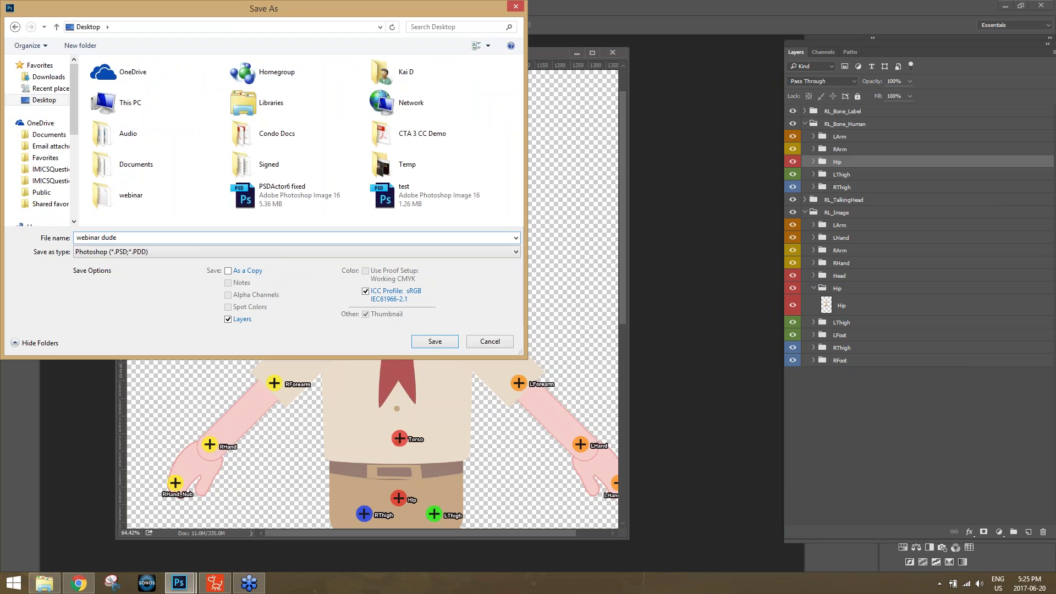
pyautogui.click(454, 340)
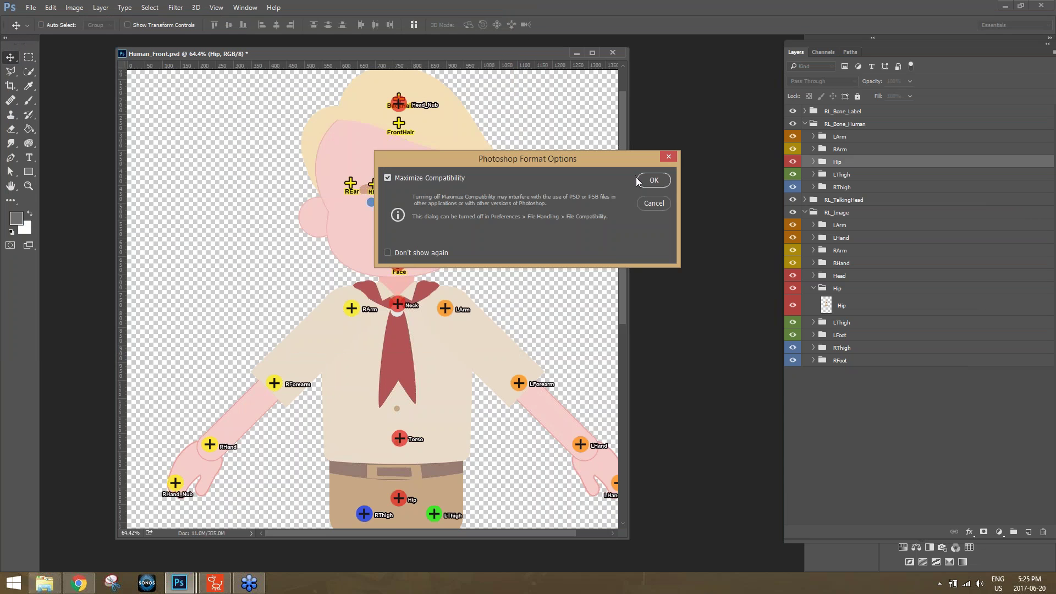
pyautogui.click(657, 180)
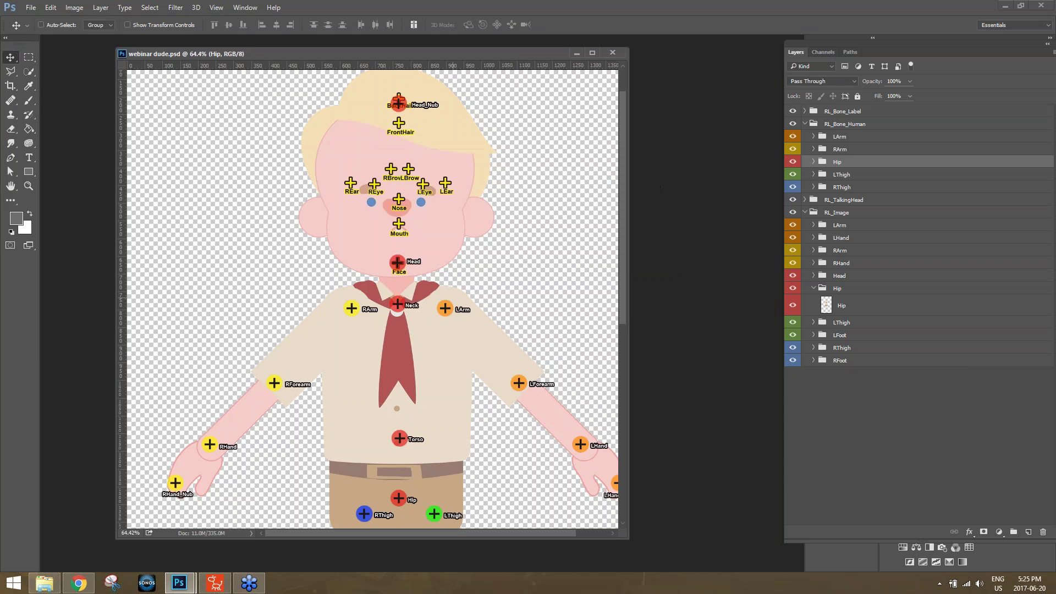
# - Switch to CrazyTalk Animator 3 and remove the existing boy character from the stage
pyautogui.click(215, 583)
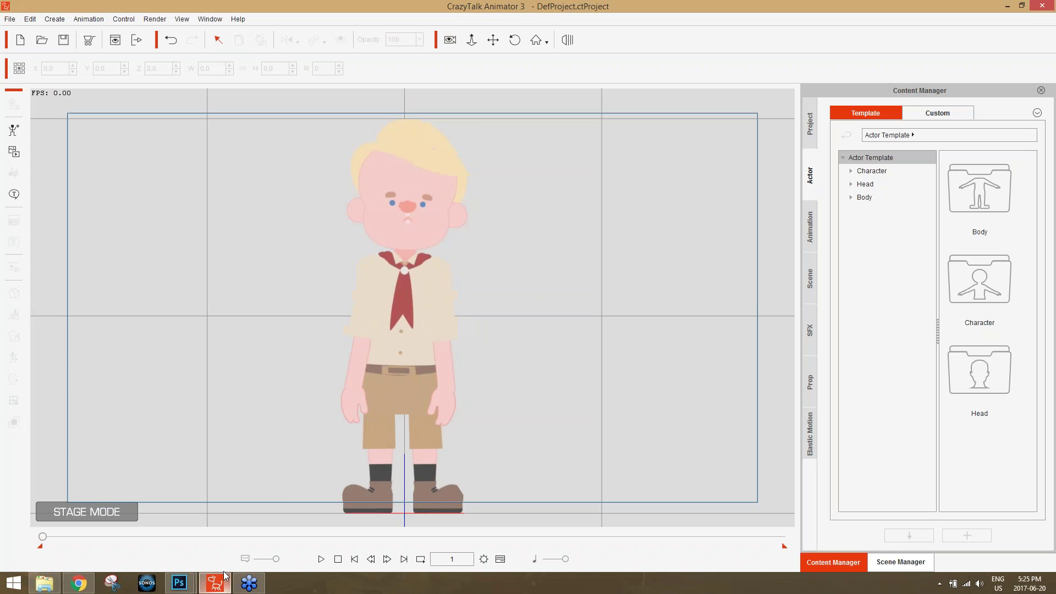
pyautogui.click(414, 277)
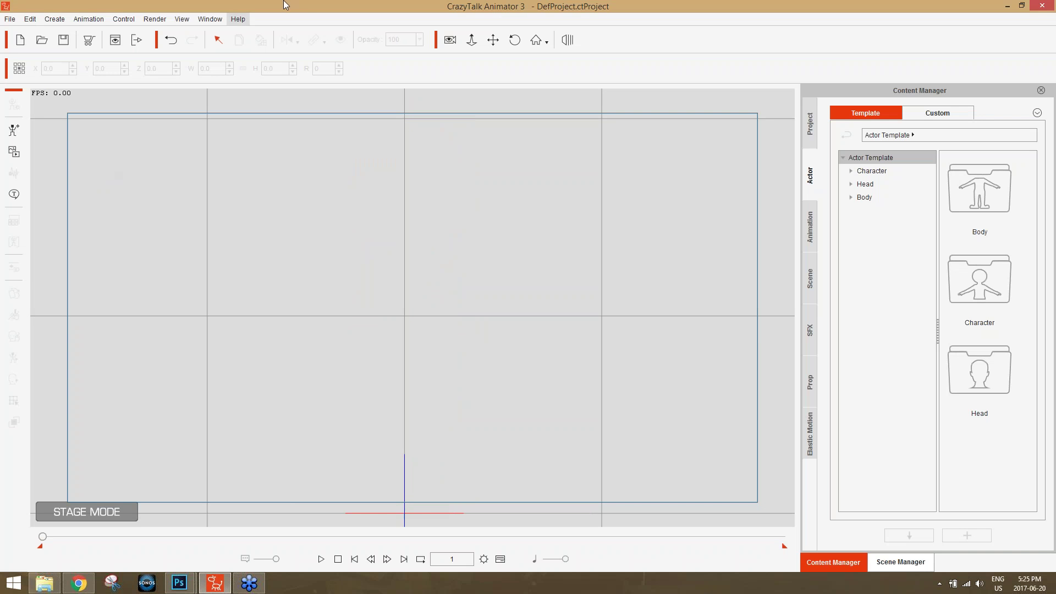
# - Create a new actor from the "webinar dude" PSD on the Desktop and bring it into Composer mode
pyautogui.click(14, 130)
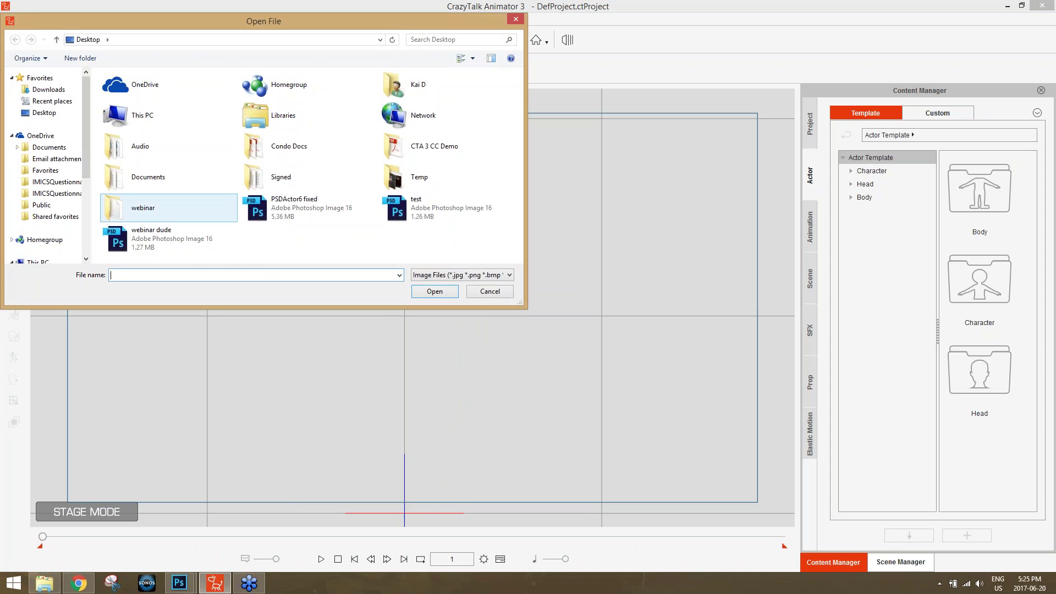
pyautogui.doubleClick(160, 245)
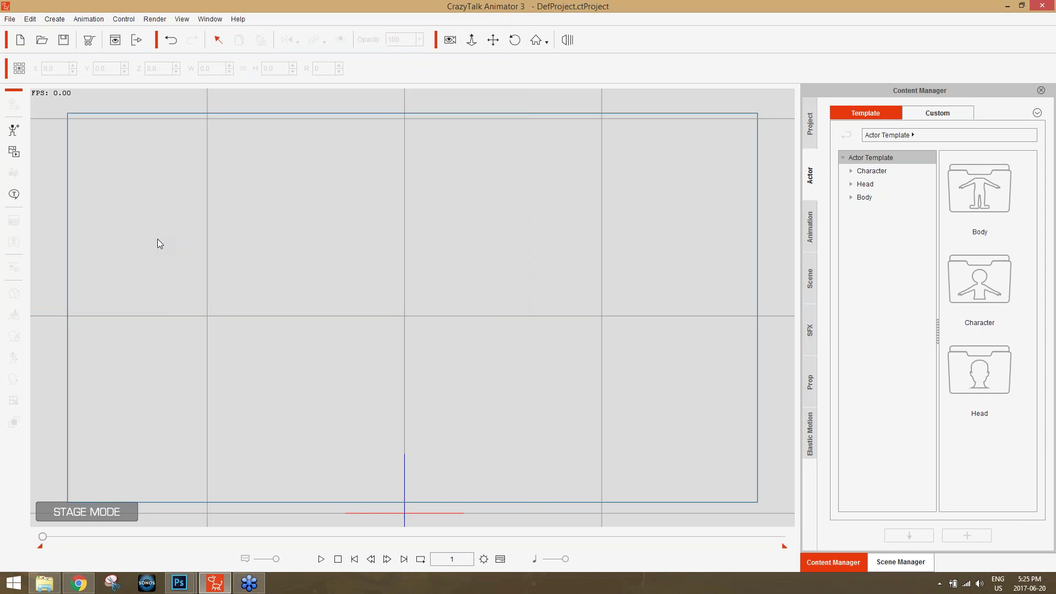
pyautogui.doubleClick(533, 234)
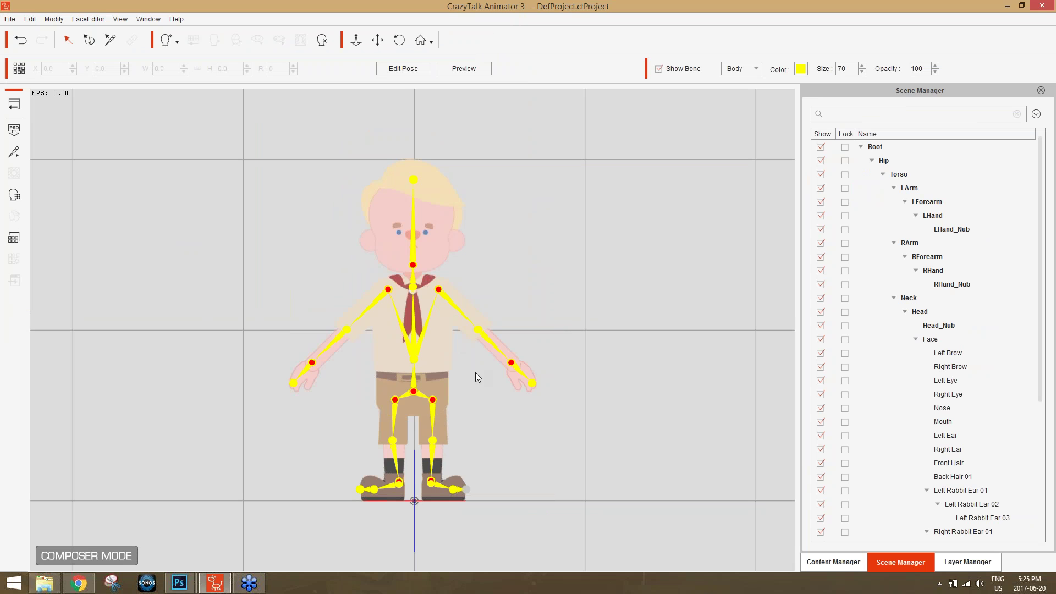
# - Preview the rig by moving the LHand bone inward across the boy's waist so the left arm bends
pyautogui.click(526, 379)
pyautogui.click(464, 68)
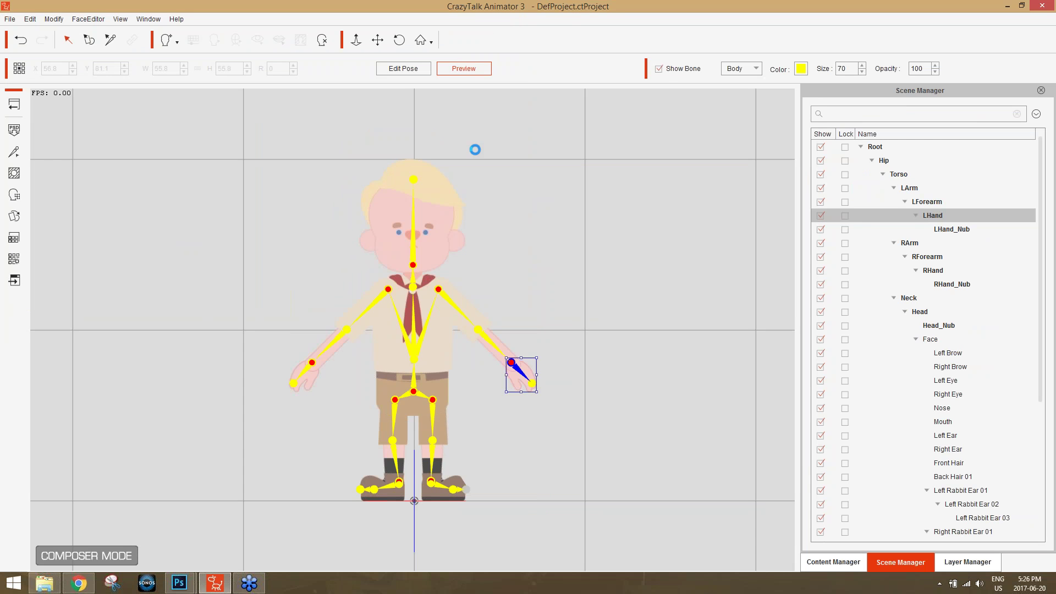
pyautogui.moveTo(523, 377); pyautogui.dragTo(411, 354)
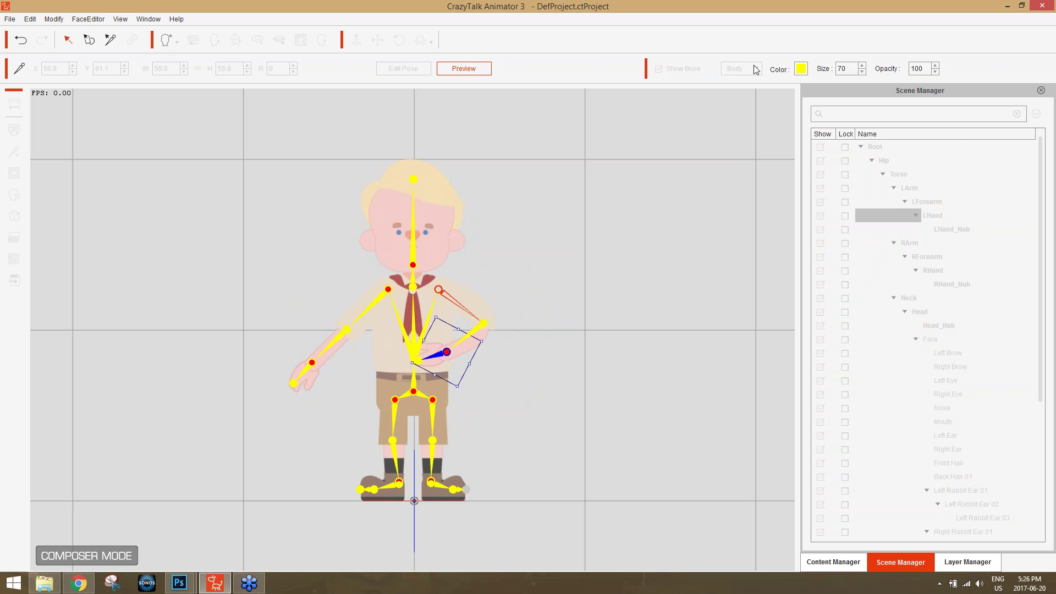
# - Preview the left arm bend again by moving the LHand bone to the waist, and hide the bones
pyautogui.click(453, 70)
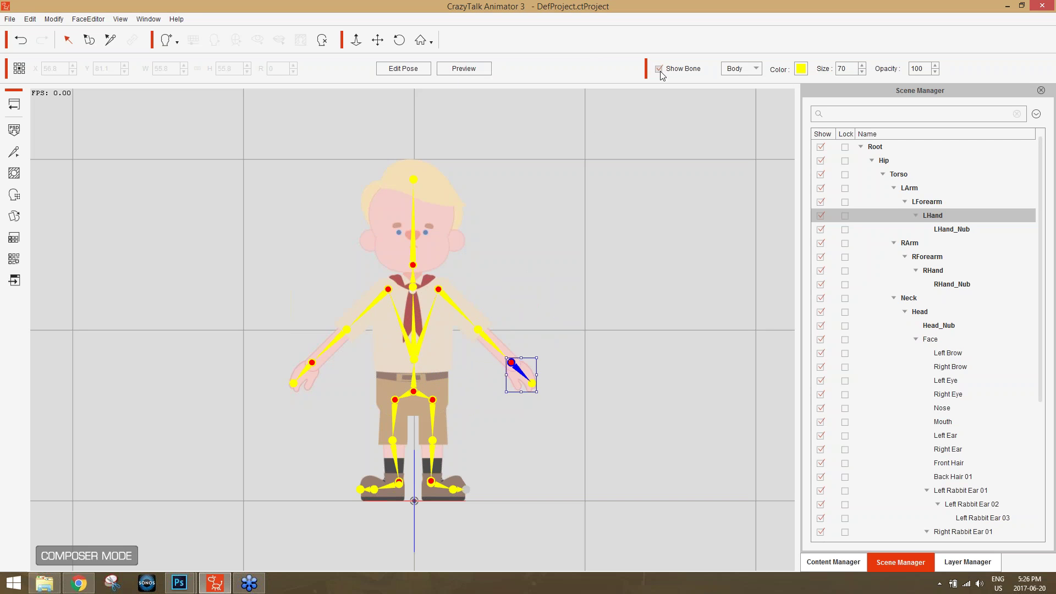
pyautogui.click(658, 69)
pyautogui.moveTo(521, 376); pyautogui.dragTo(435, 366)
pyautogui.click(463, 68)
pyautogui.click(478, 68)
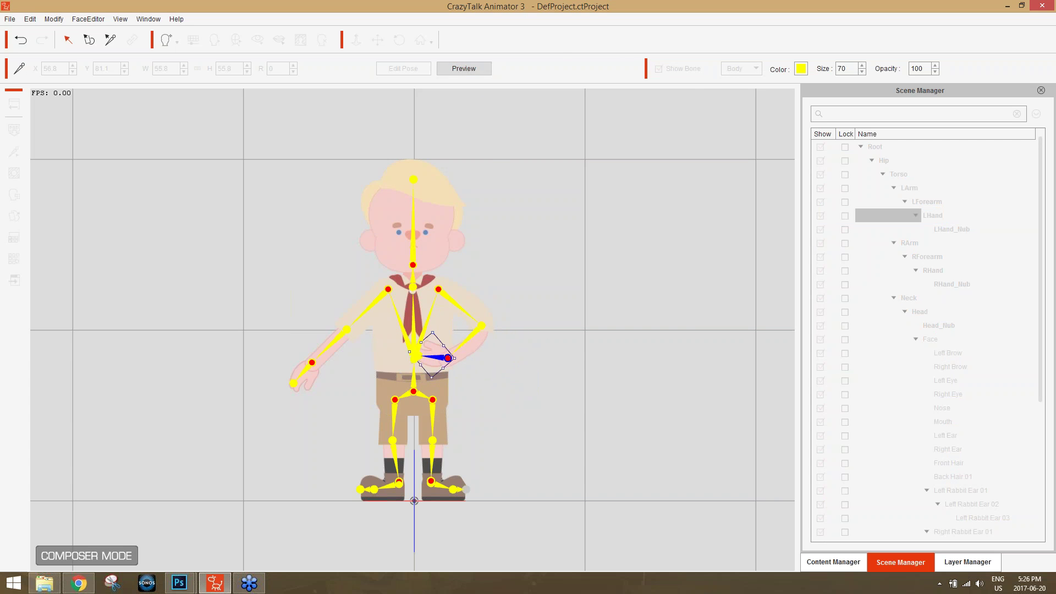
pyautogui.click(664, 70)
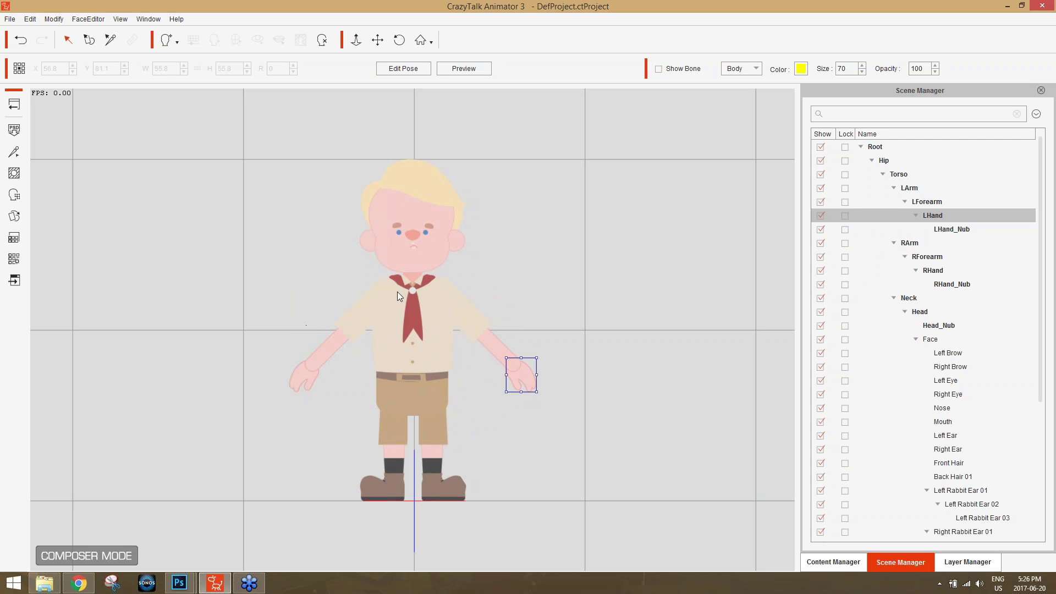
# - Examine the sprites assigned to the left hand, left arm, hip, right arm, right hand and head in the Sprite Editor
pyautogui.click(12, 218)
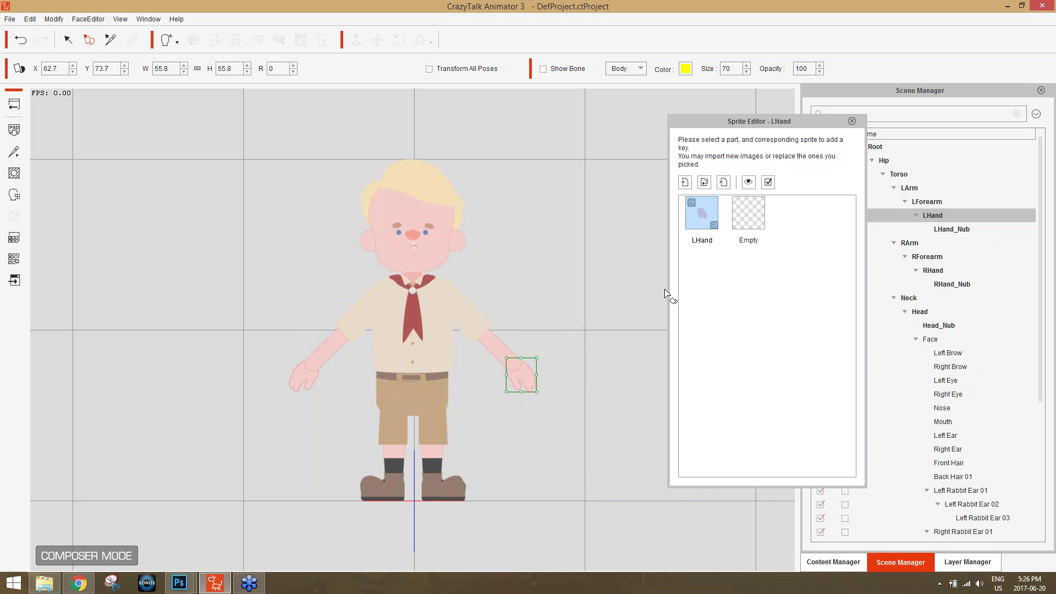
pyautogui.click(494, 343)
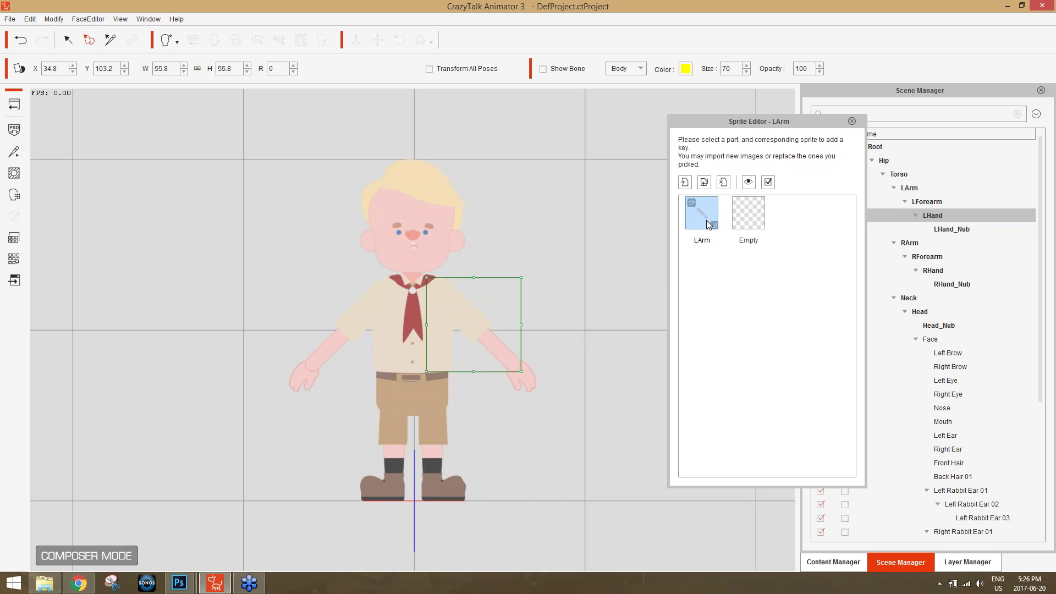
pyautogui.click(395, 337)
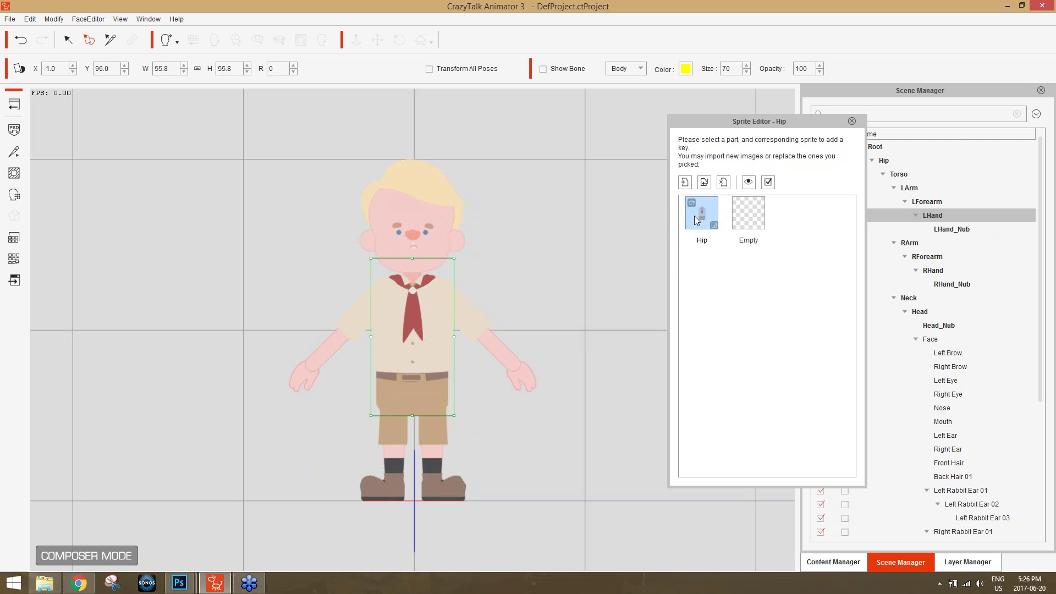
pyautogui.click(335, 330)
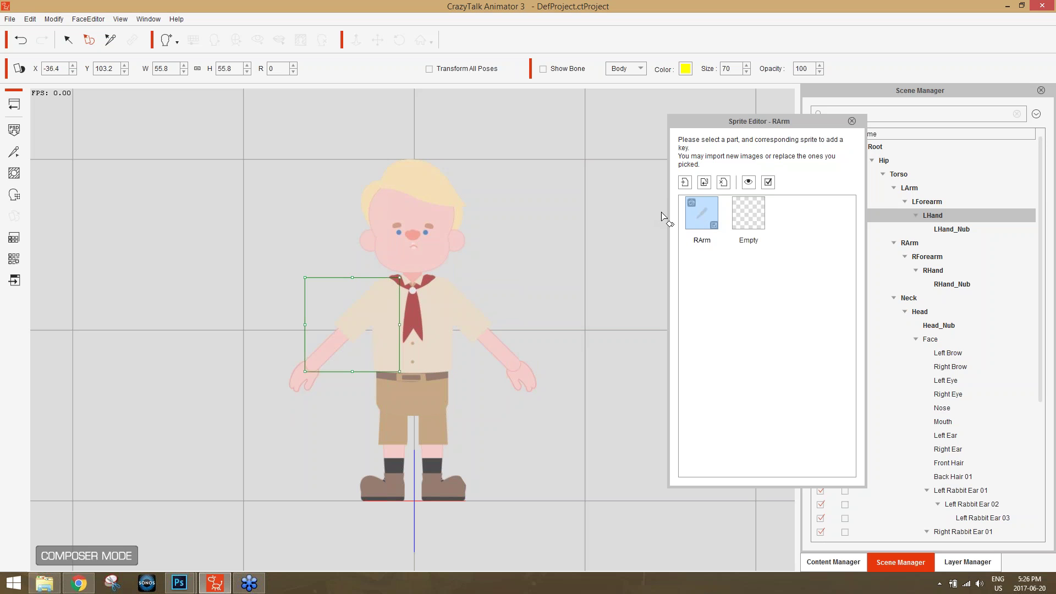
pyautogui.click(298, 379)
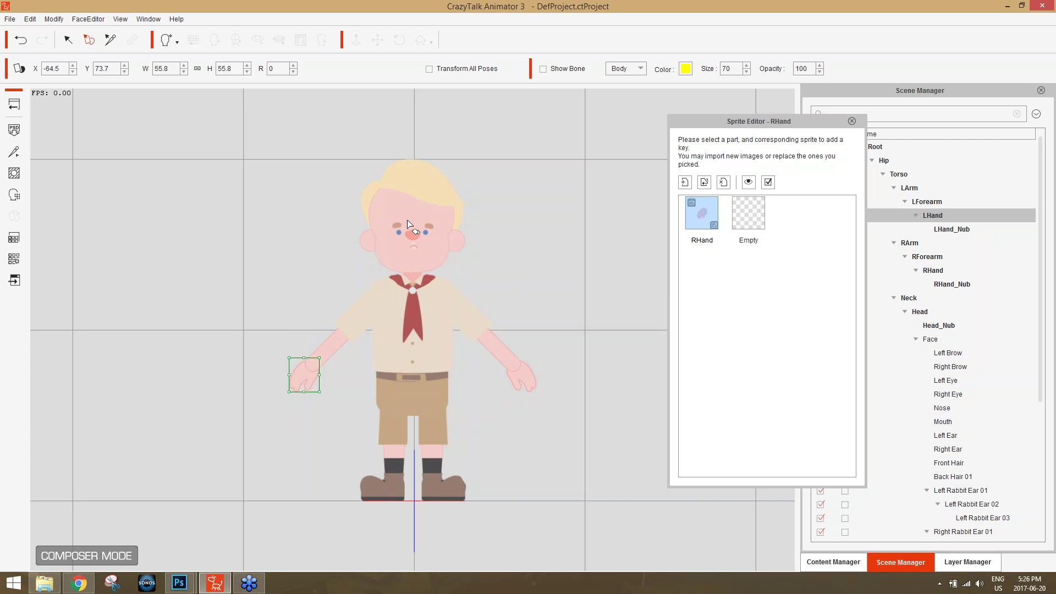
pyautogui.click(416, 237)
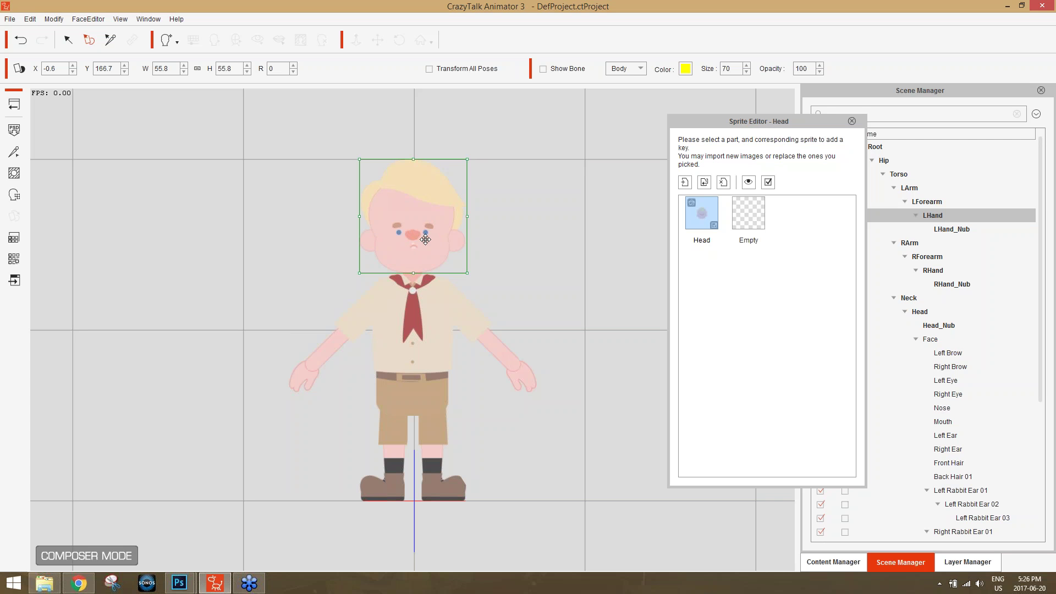
pyautogui.click(425, 233)
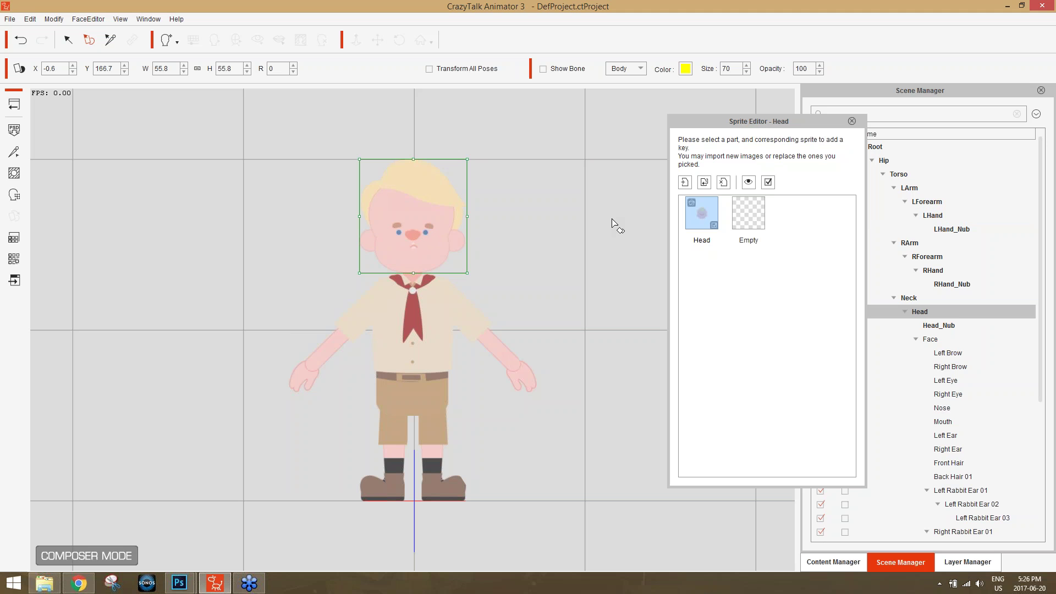
pyautogui.click(852, 121)
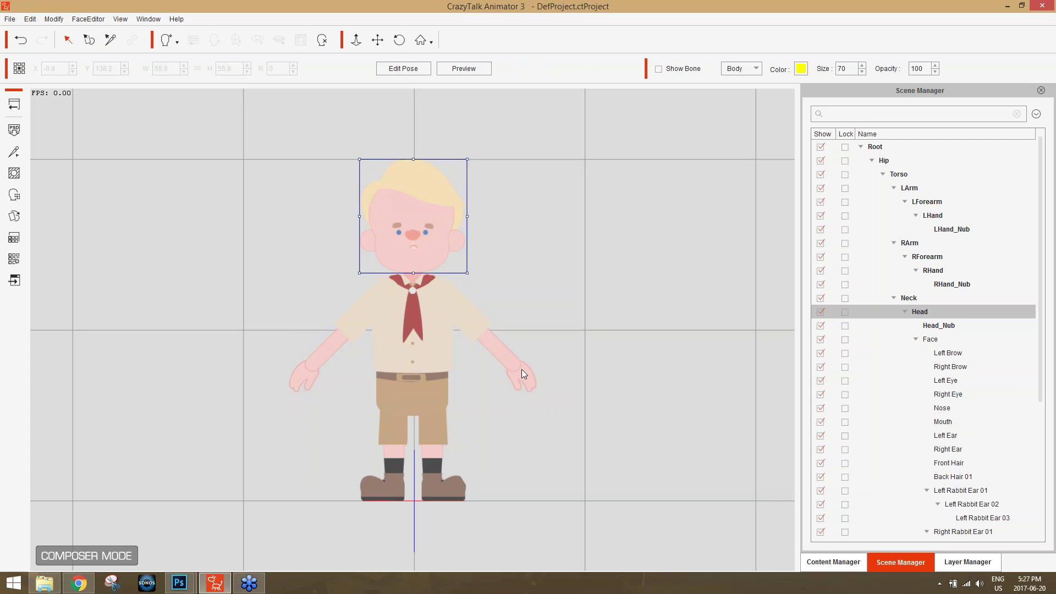
# - Reorder RHand_Layer above RArm_Layer and LHand_Layer above LArm_Layer, and return to Stage mode
pyautogui.scroll(5, 577, 322)
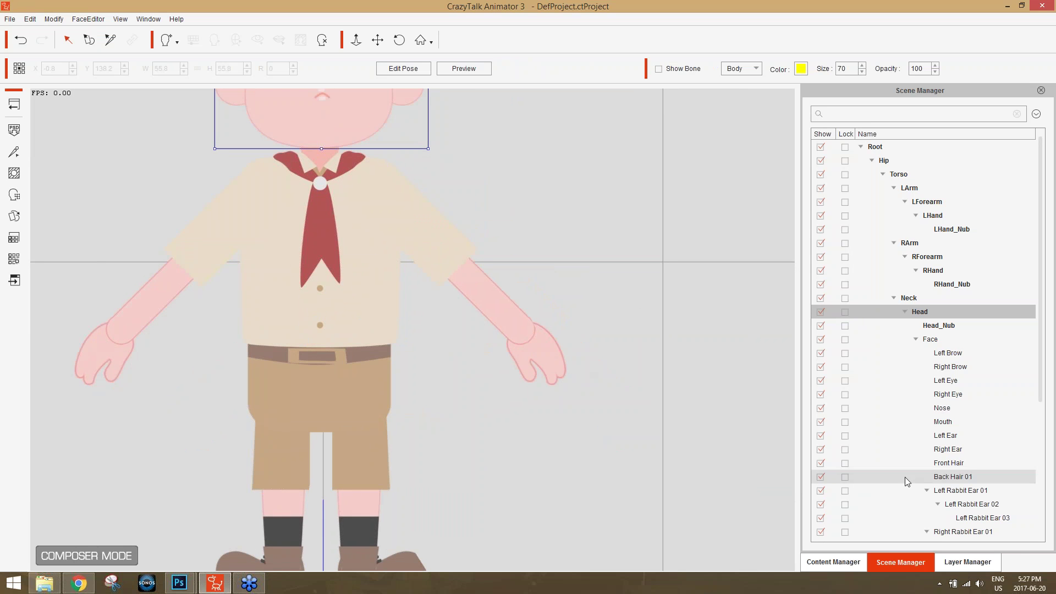
pyautogui.click(966, 562)
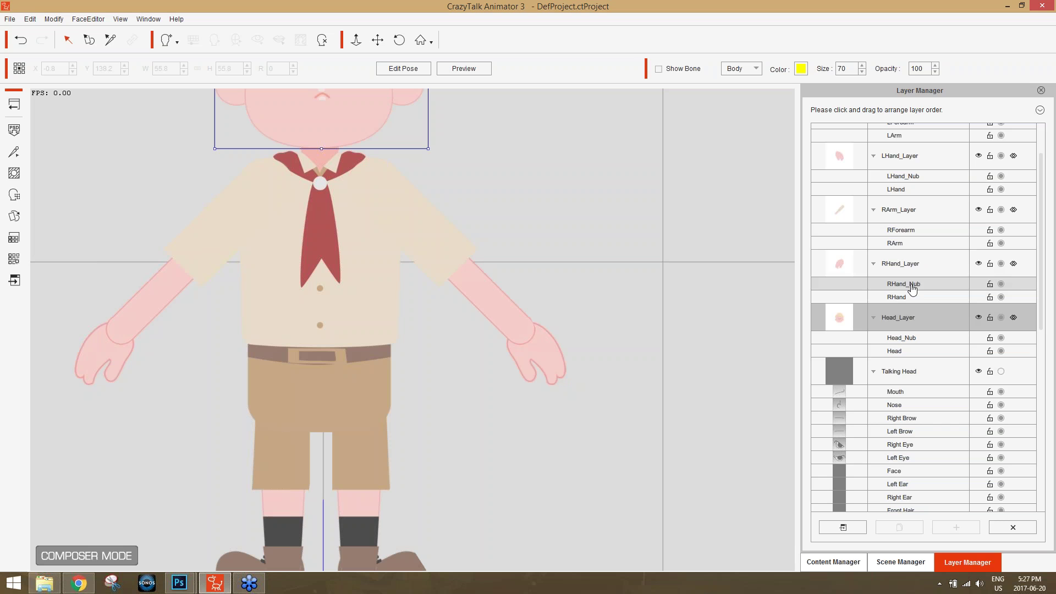
pyautogui.click(933, 265)
pyautogui.moveTo(926, 264); pyautogui.dragTo(917, 199)
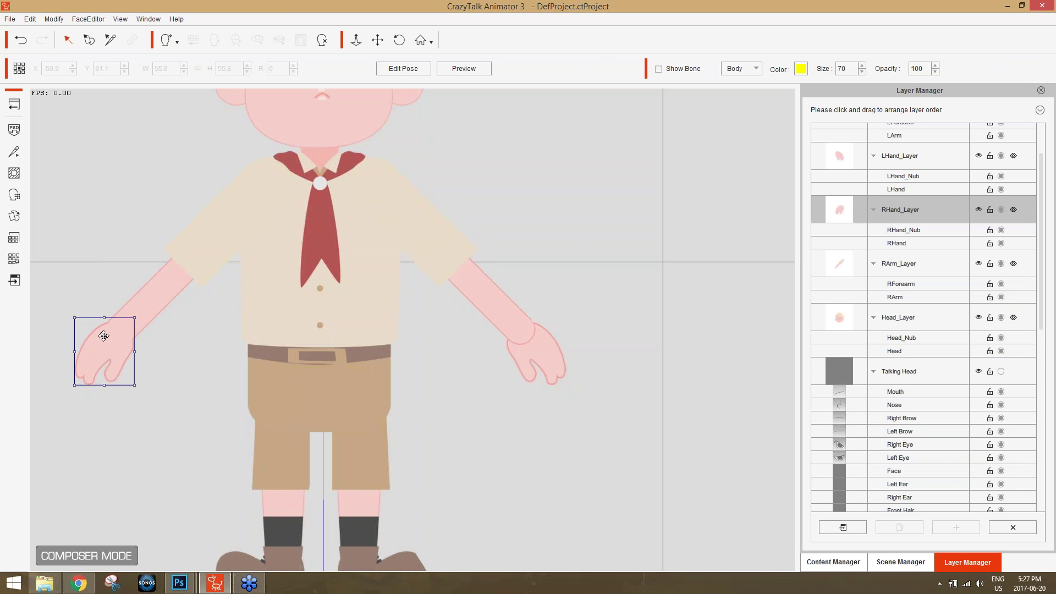
pyautogui.scroll(3, 935, 302)
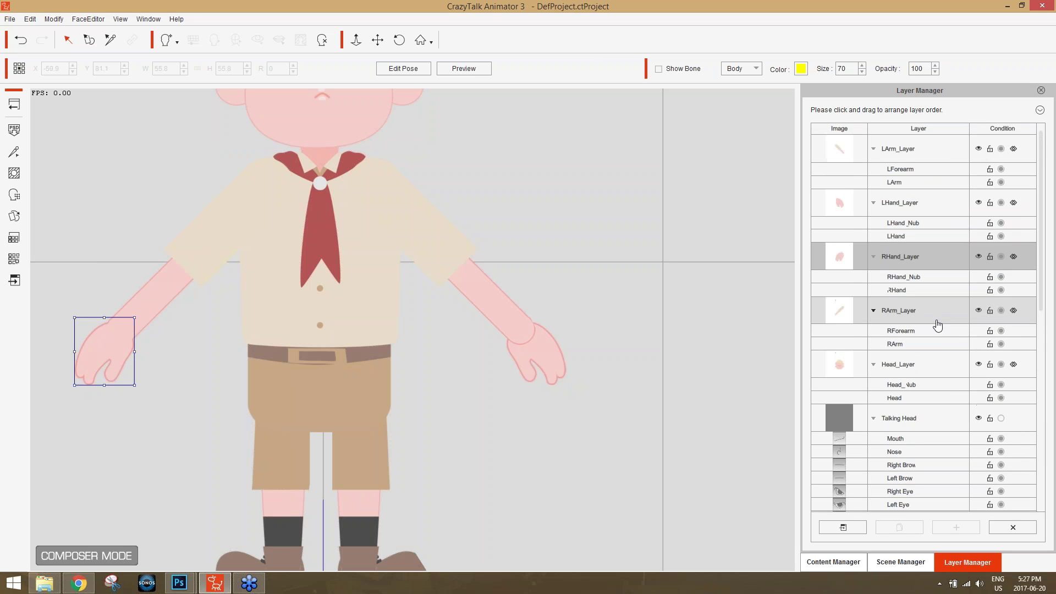
pyautogui.click(918, 205)
pyautogui.moveTo(918, 205); pyautogui.dragTo(841, 181)
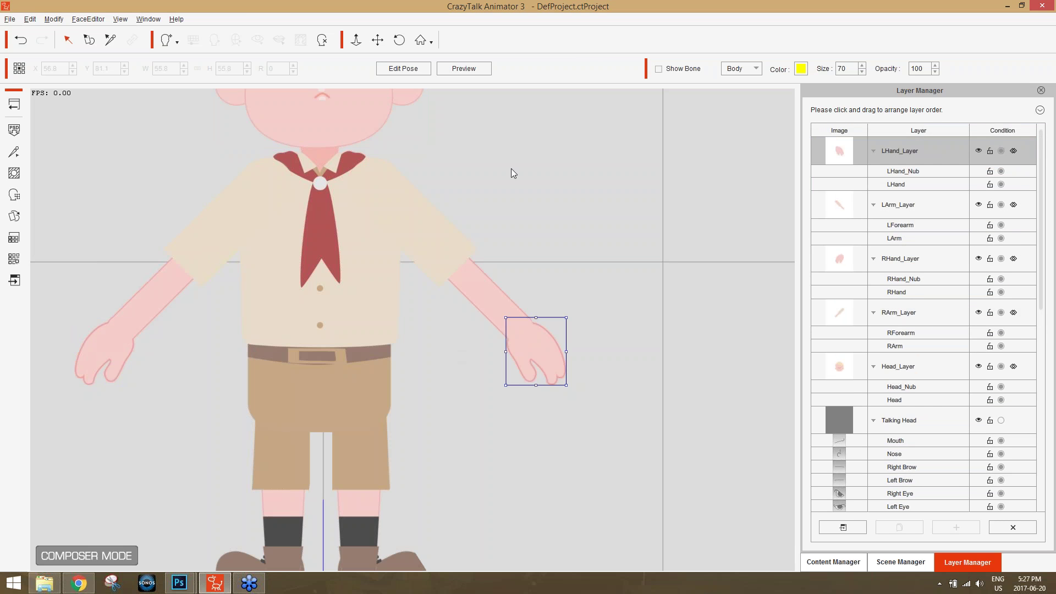
pyautogui.scroll(-4, 473, 272)
pyautogui.scroll(-1, 494, 292)
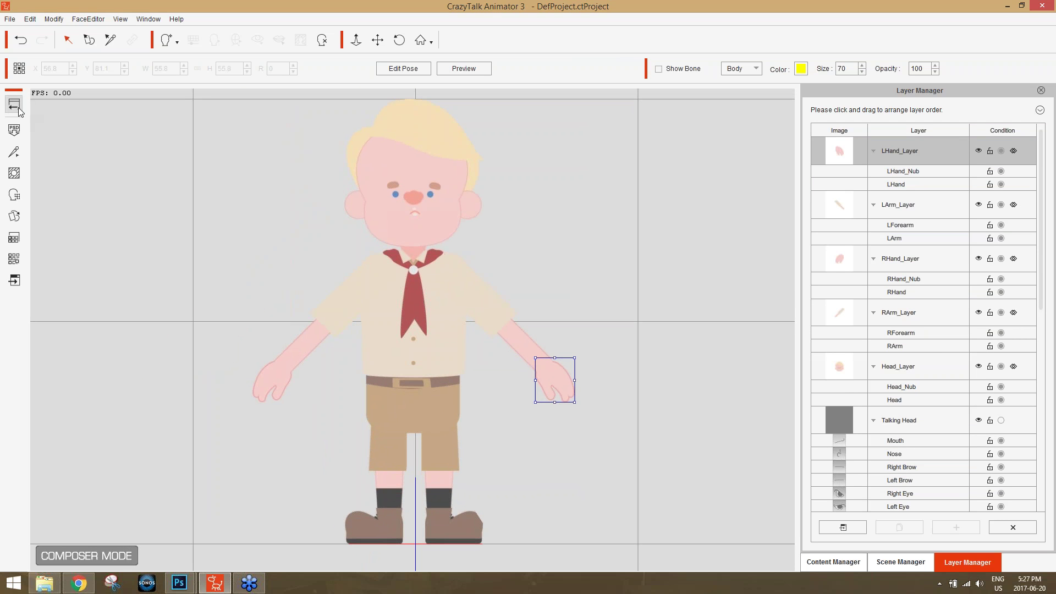
pyautogui.click(15, 104)
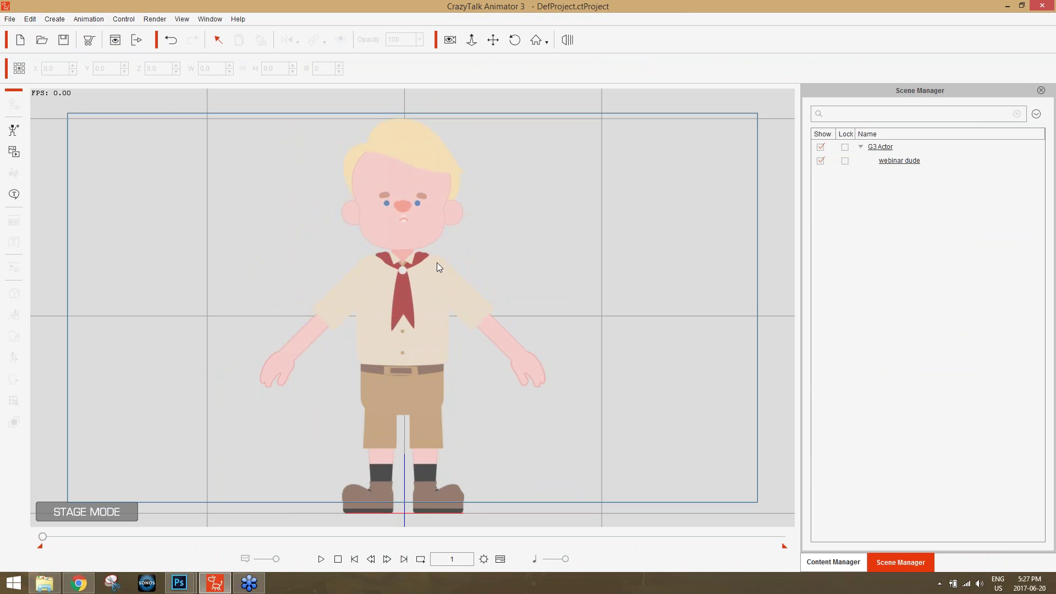
# - Pose the boy with the 2D Motion Key Editor, bending his left hand across the waist and tilting his head to his right
pyautogui.click(415, 280)
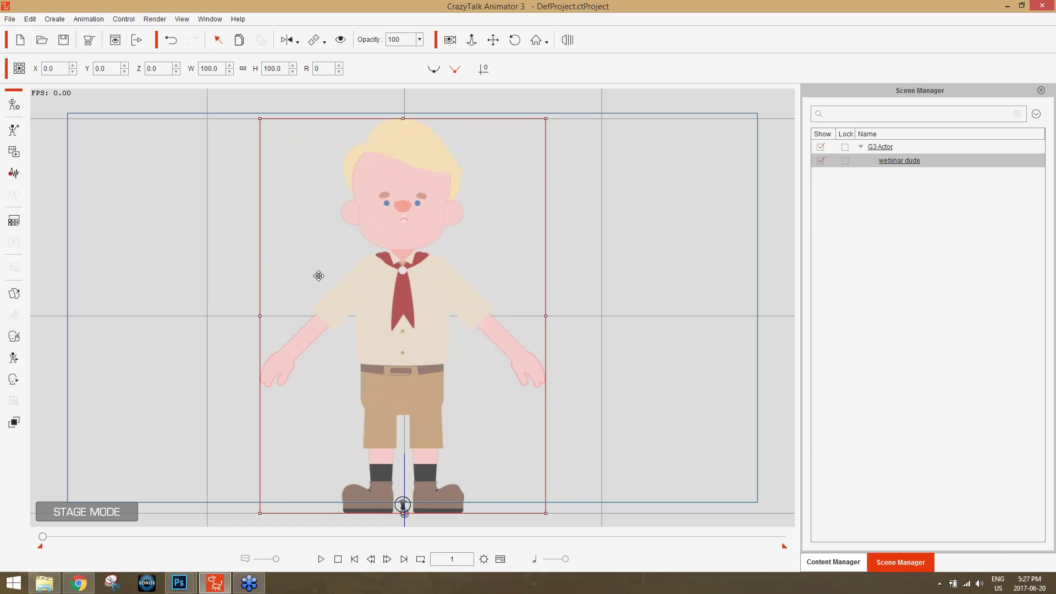
pyautogui.click(14, 358)
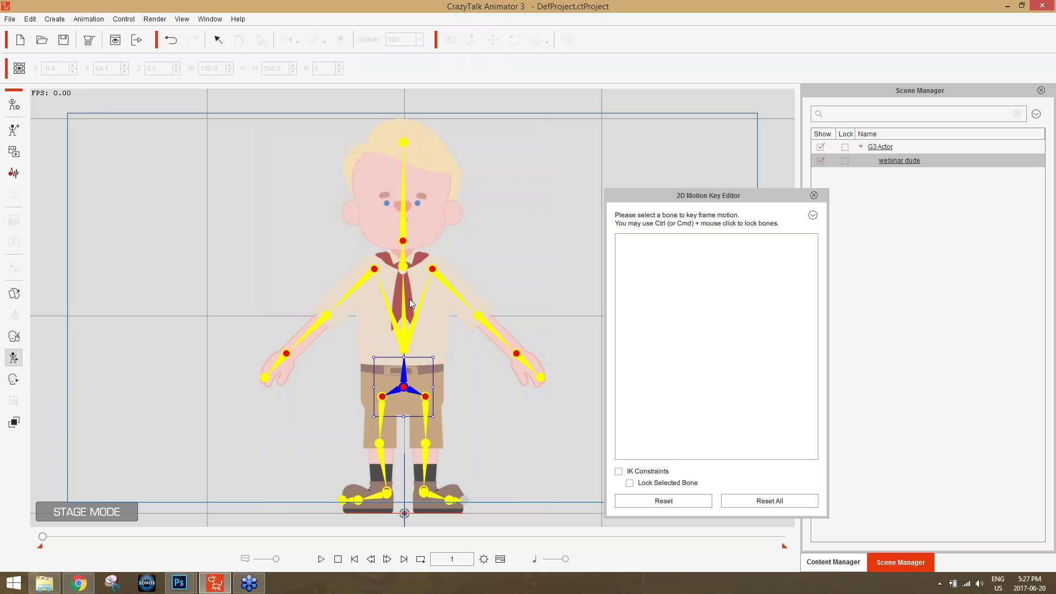
pyautogui.moveTo(529, 370); pyautogui.dragTo(404, 337)
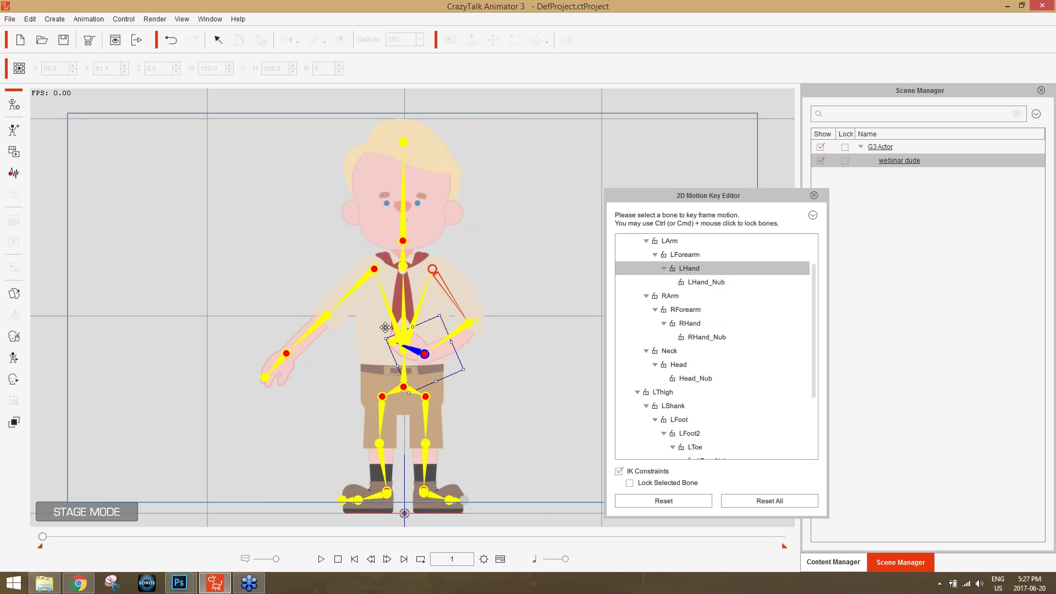
pyautogui.click(404, 197)
pyautogui.moveTo(445, 212); pyautogui.dragTo(411, 225)
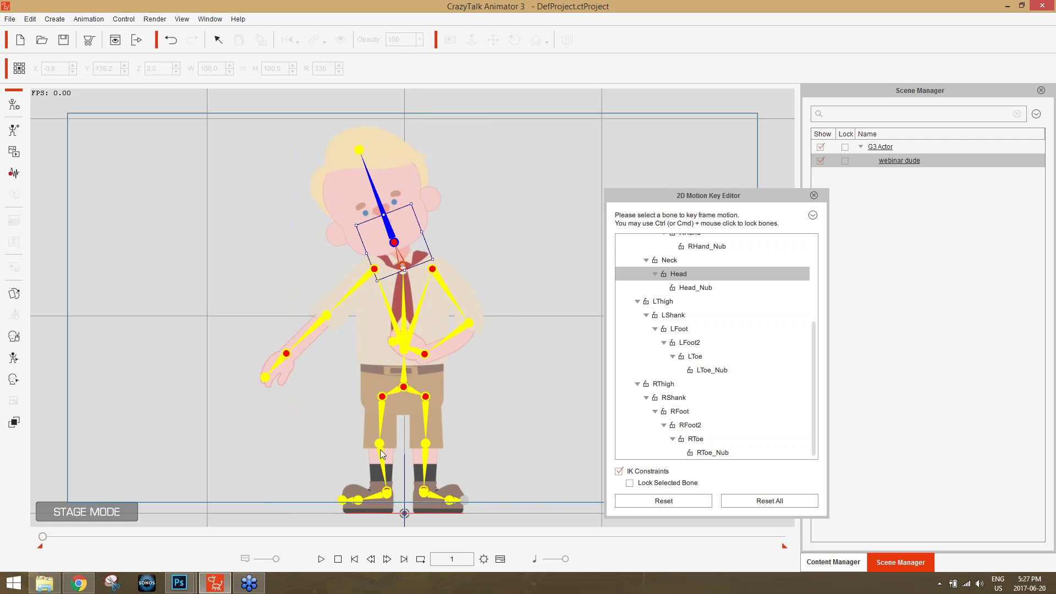
# - Raise the hip slightly, lift the boy's left leg outward with a bent knee, and close the motion key editor
pyautogui.click(416, 379)
pyautogui.moveTo(416, 378); pyautogui.dragTo(418, 367)
pyautogui.click(430, 401)
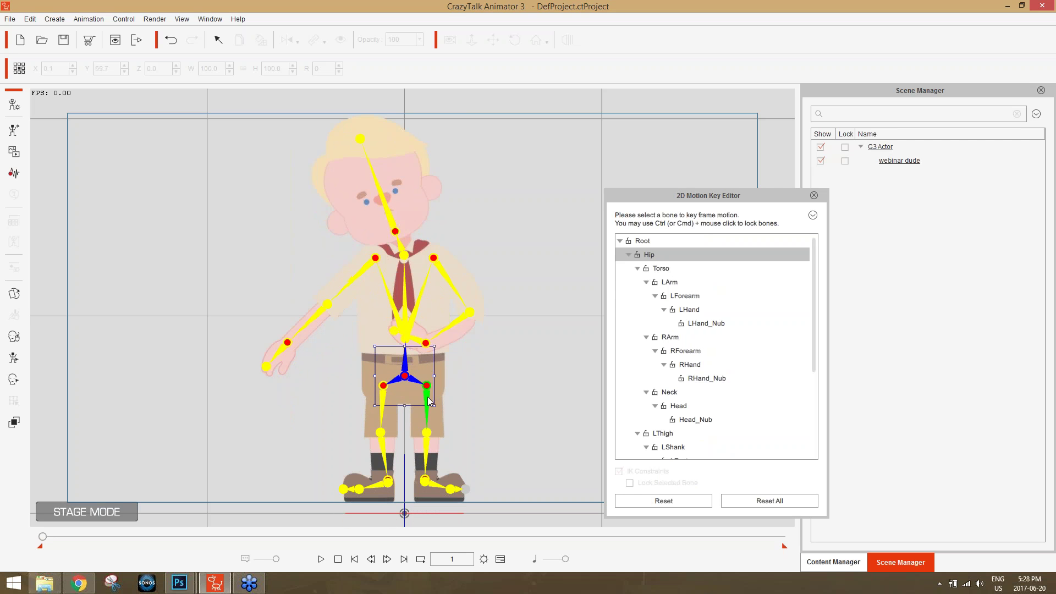
pyautogui.moveTo(463, 401); pyautogui.dragTo(488, 383)
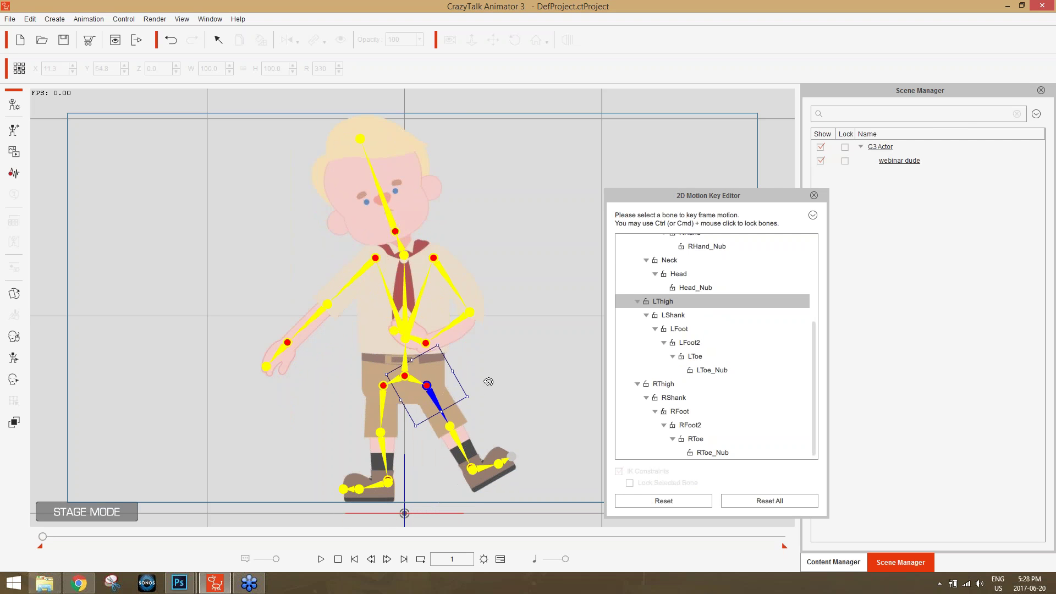
pyautogui.click(488, 471)
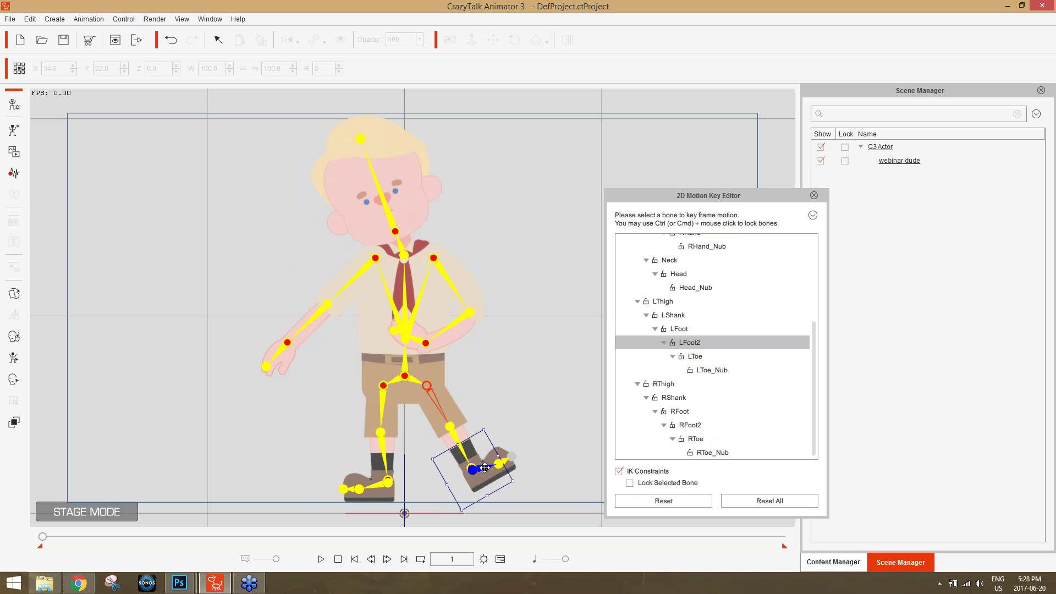
pyautogui.moveTo(487, 472); pyautogui.dragTo(456, 484)
pyautogui.moveTo(452, 443); pyautogui.dragTo(468, 410)
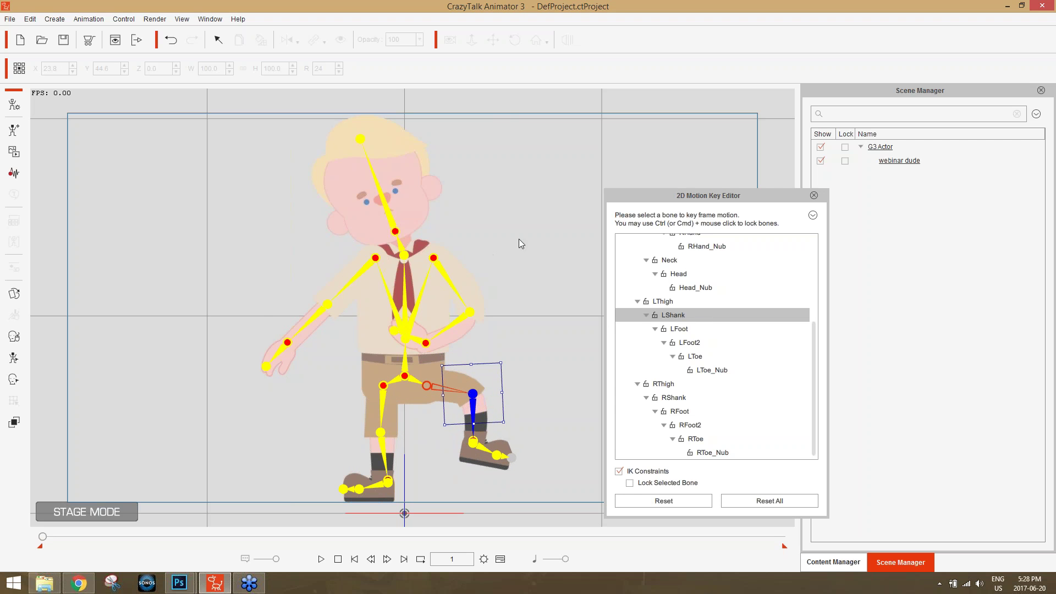
pyautogui.click(813, 195)
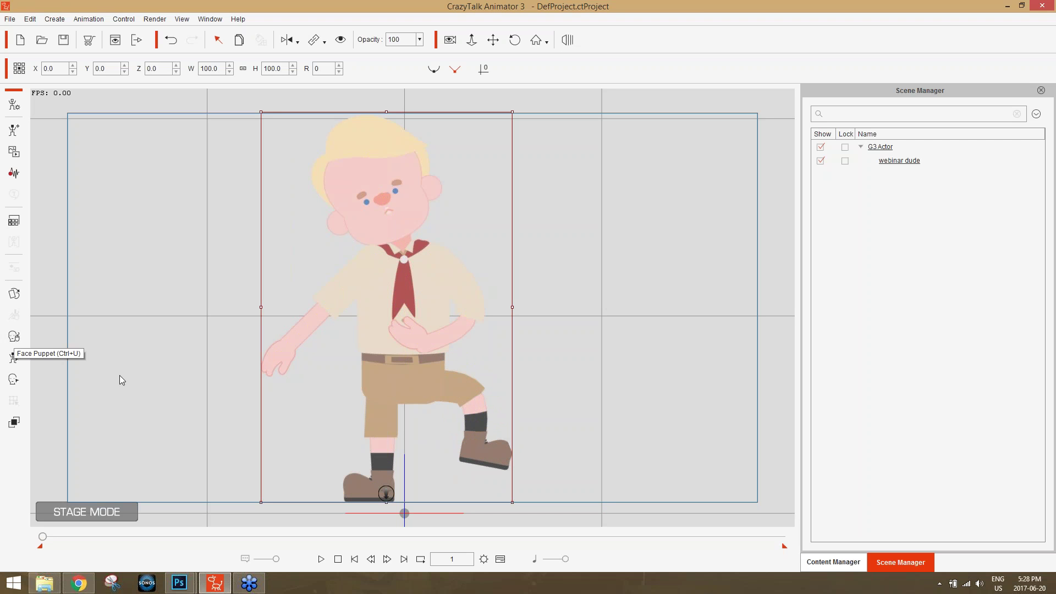
# - Apply the Elastic Folks S_Thinking and Elastic Folks_Male_S_Party motions from the G3 Perform templates to the boy
pyautogui.click(824, 562)
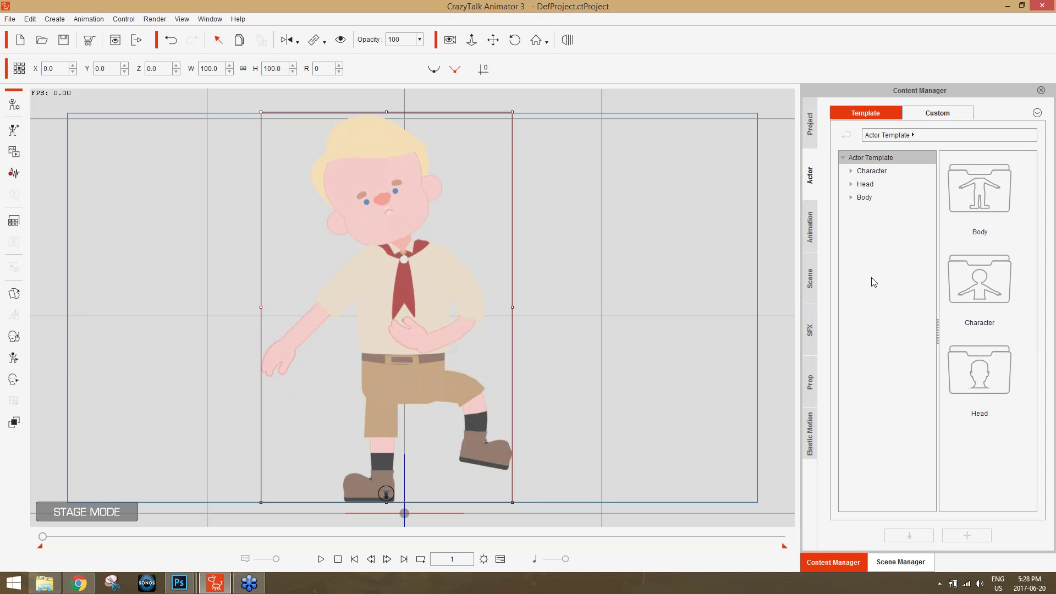
pyautogui.click(811, 230)
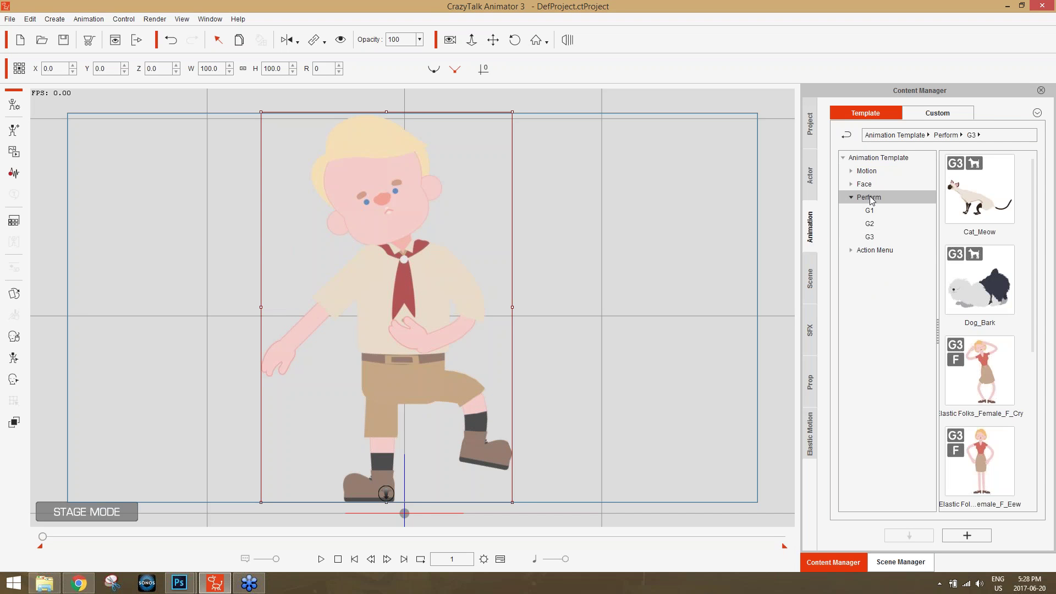
pyautogui.click(885, 237)
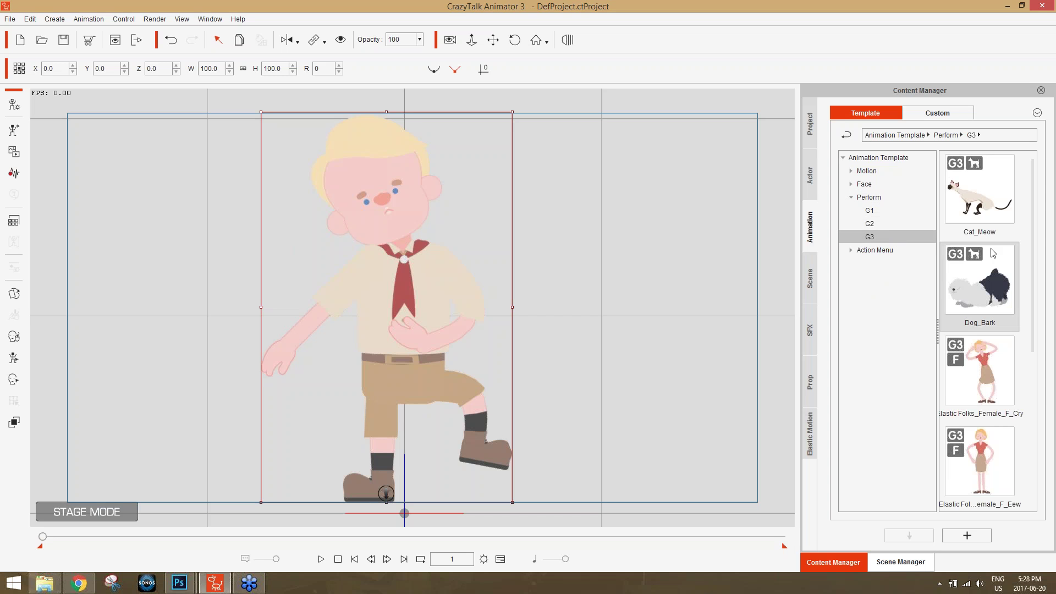
pyautogui.scroll(-5, 1012, 330)
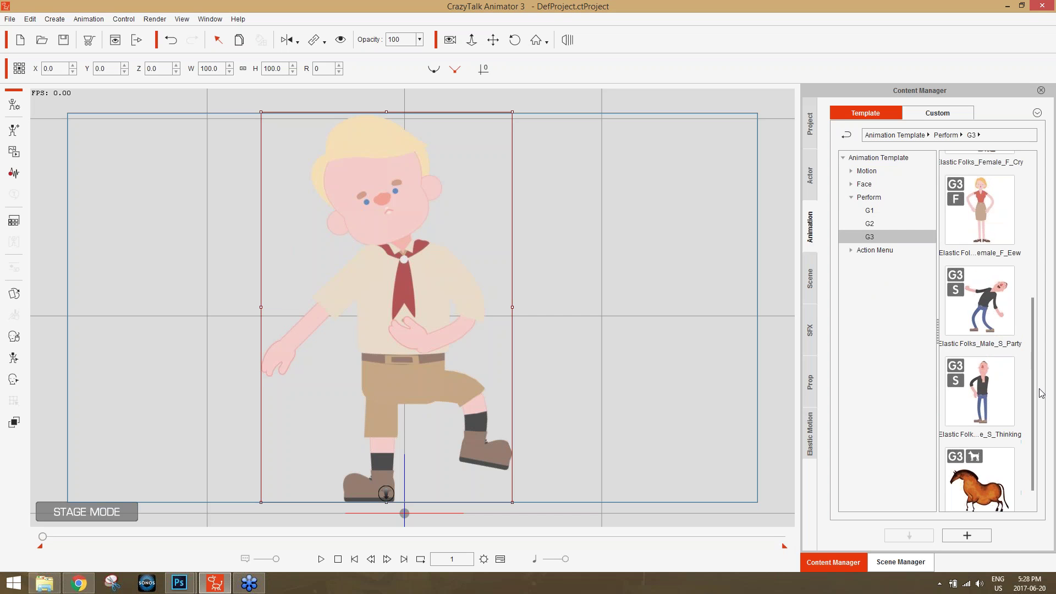
pyautogui.doubleClick(988, 389)
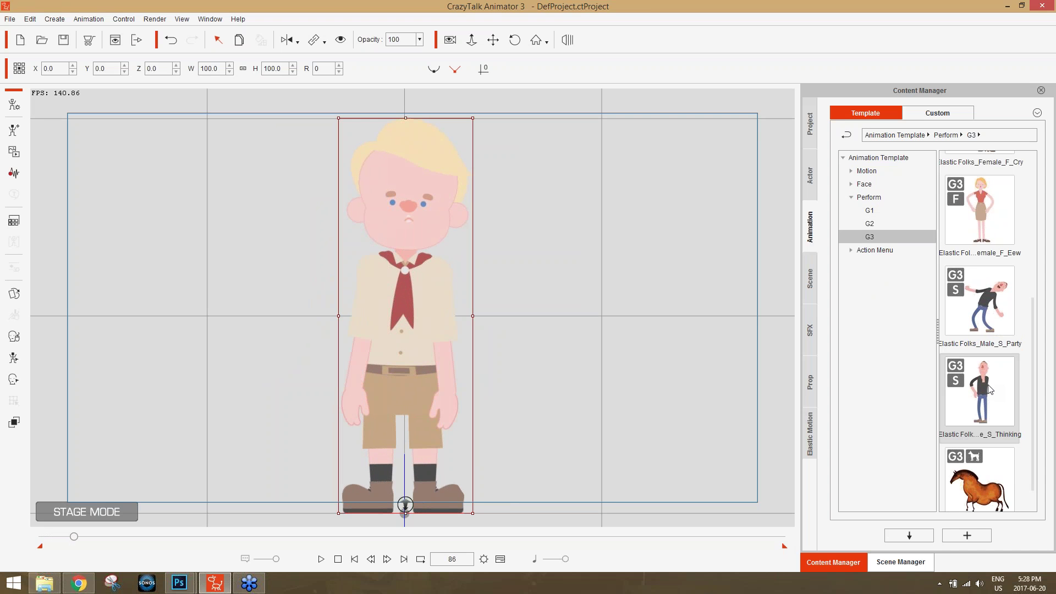
pyautogui.doubleClick(997, 384)
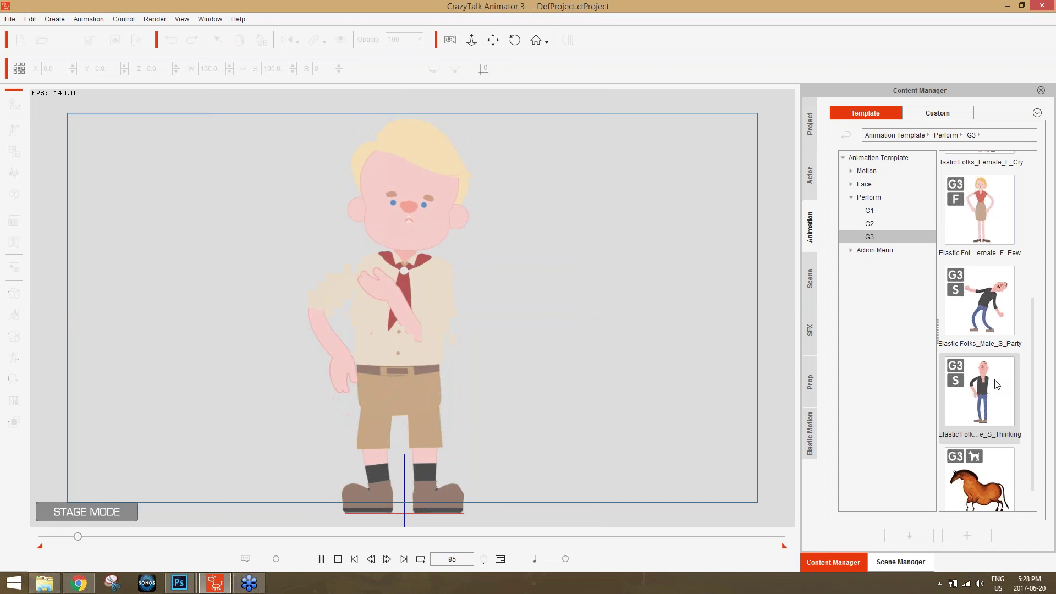
pyautogui.doubleClick(982, 321)
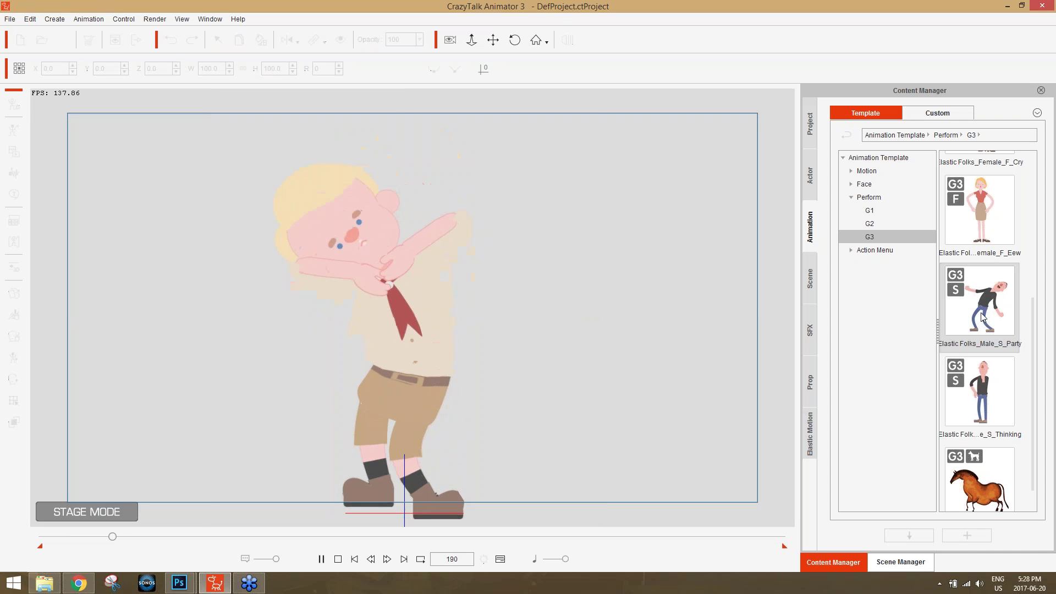
pyautogui.click(410, 206)
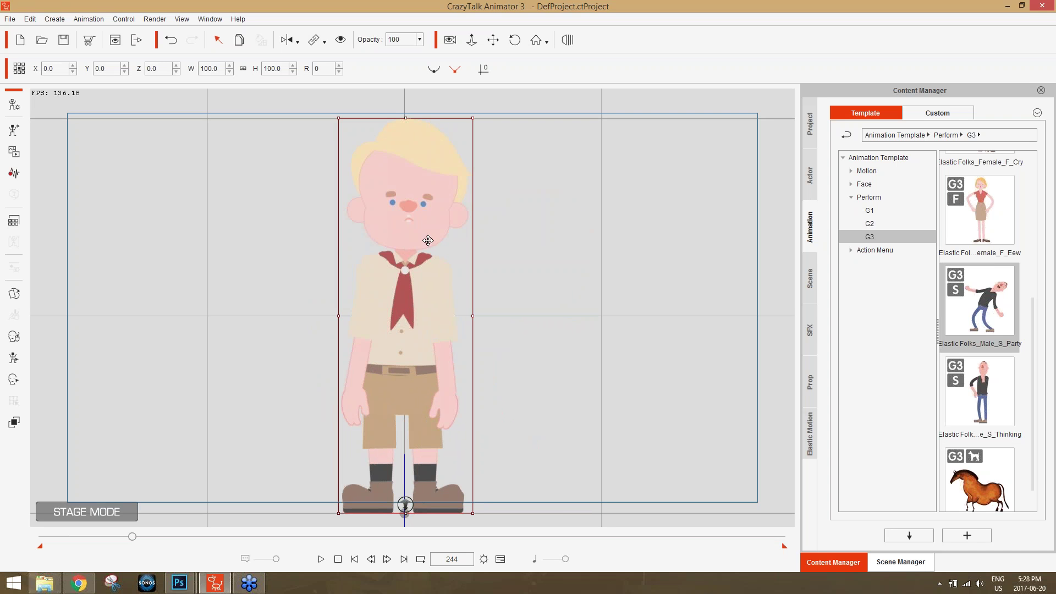
# - Stop playback and apply the Squat(1S) and Squat(3E) motions from the G3 Human Elastic Folks Idle & Talk folder to the boy
pyautogui.click(338, 559)
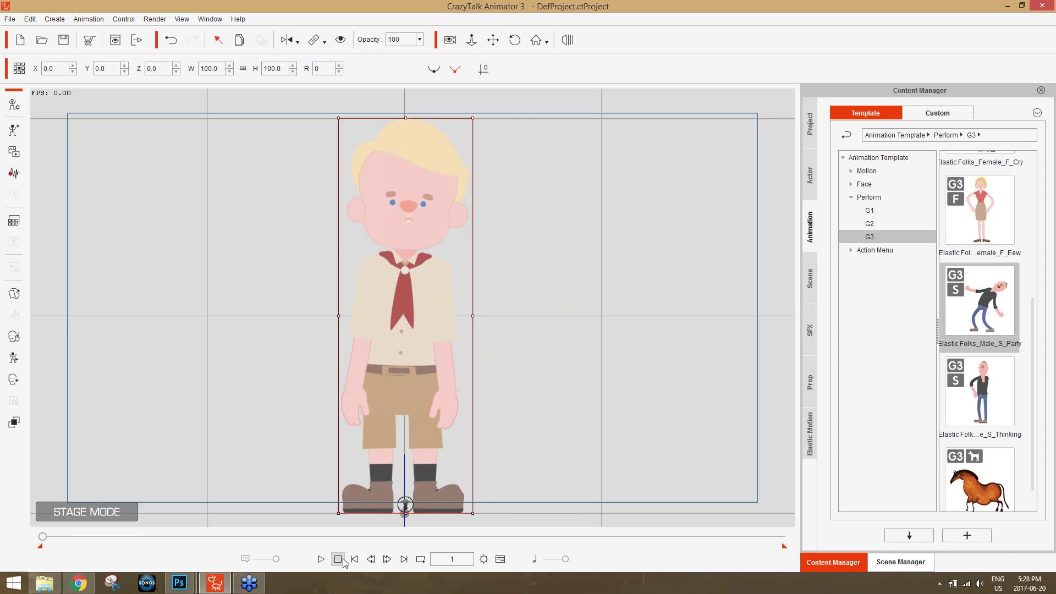
pyautogui.click(851, 171)
pyautogui.click(859, 185)
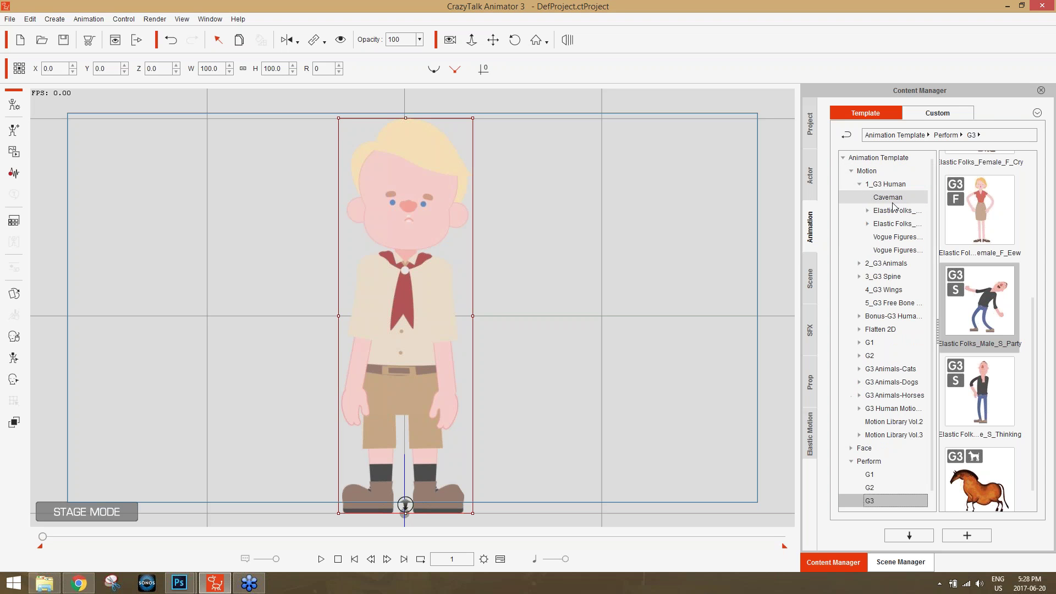
pyautogui.click(892, 224)
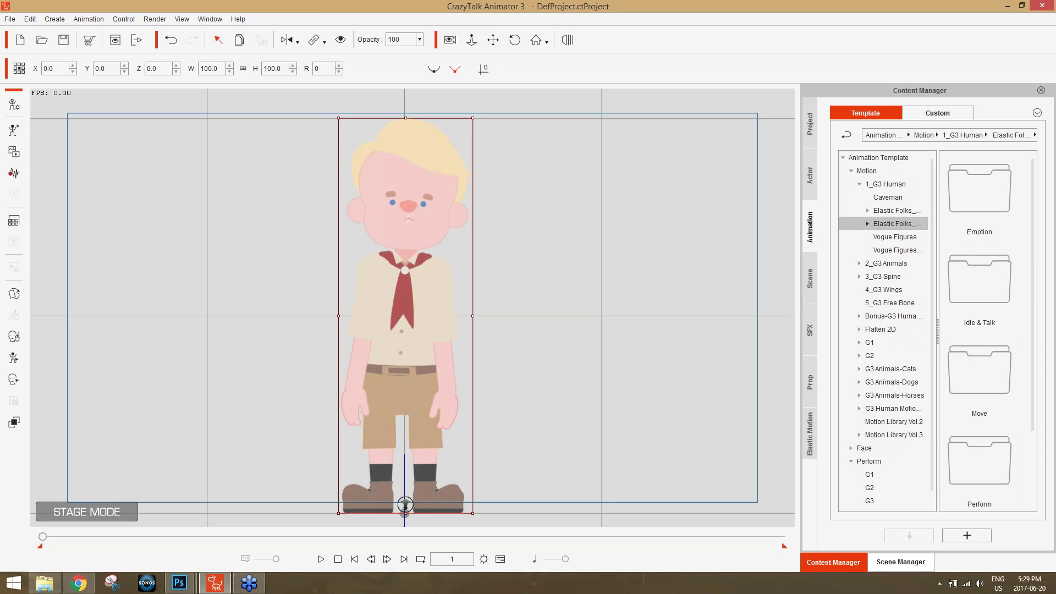
pyautogui.click(867, 211)
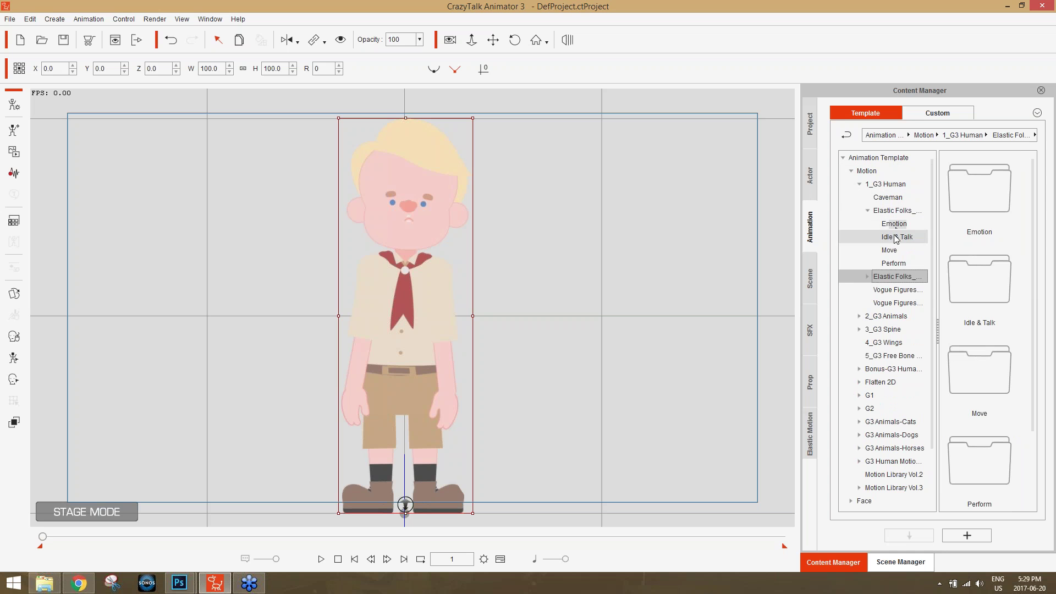
pyautogui.click(895, 238)
pyautogui.doubleClick(993, 291)
pyautogui.doubleClick(990, 378)
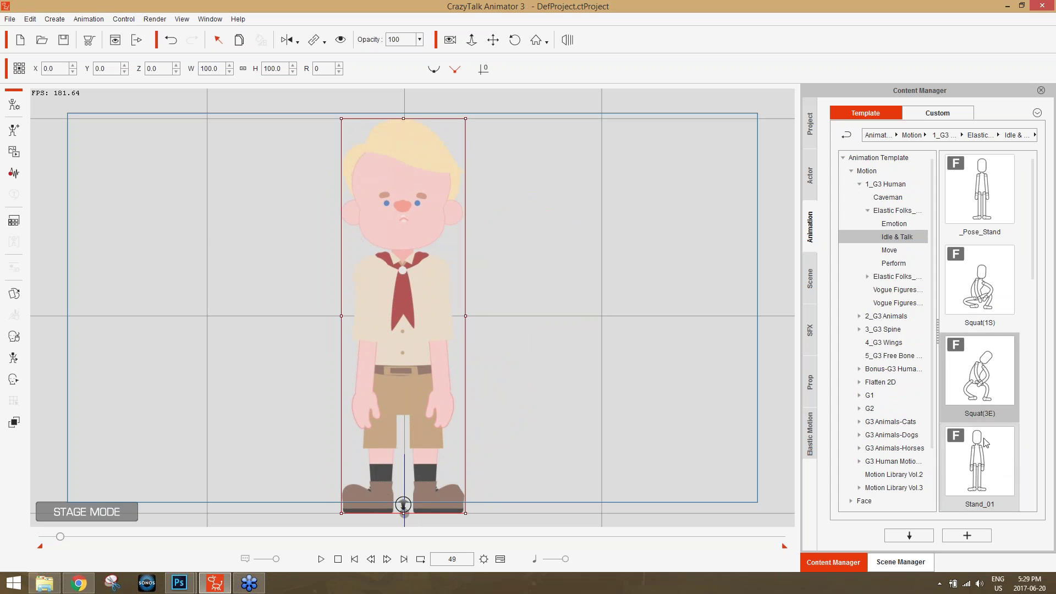
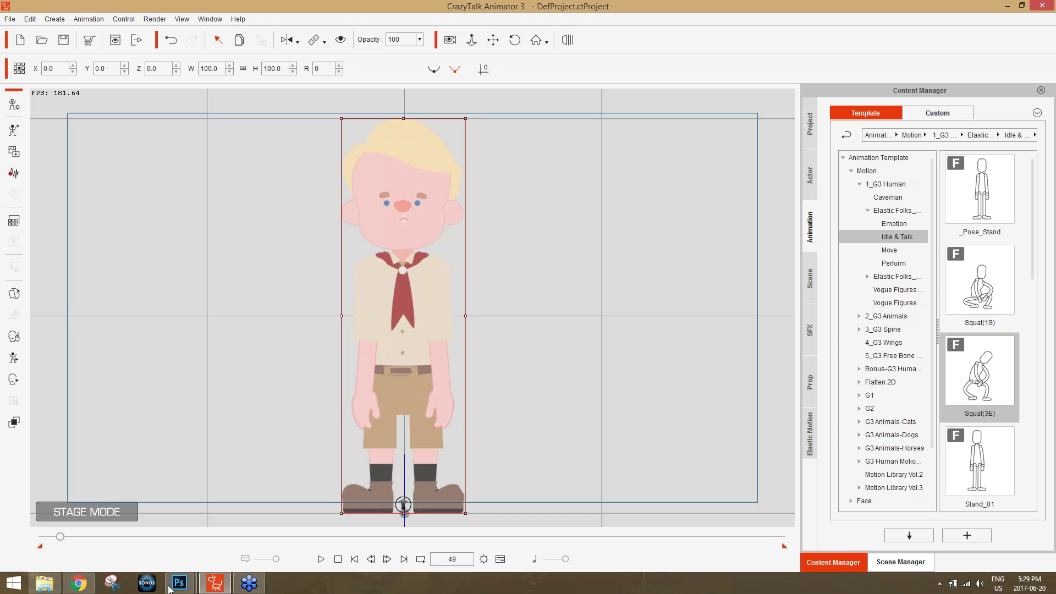
# - Switch to Photoshop and open PSDActor4 from the tutorial PSD files folder
pyautogui.moveTo(176, 586)
pyautogui.click(213, 534)
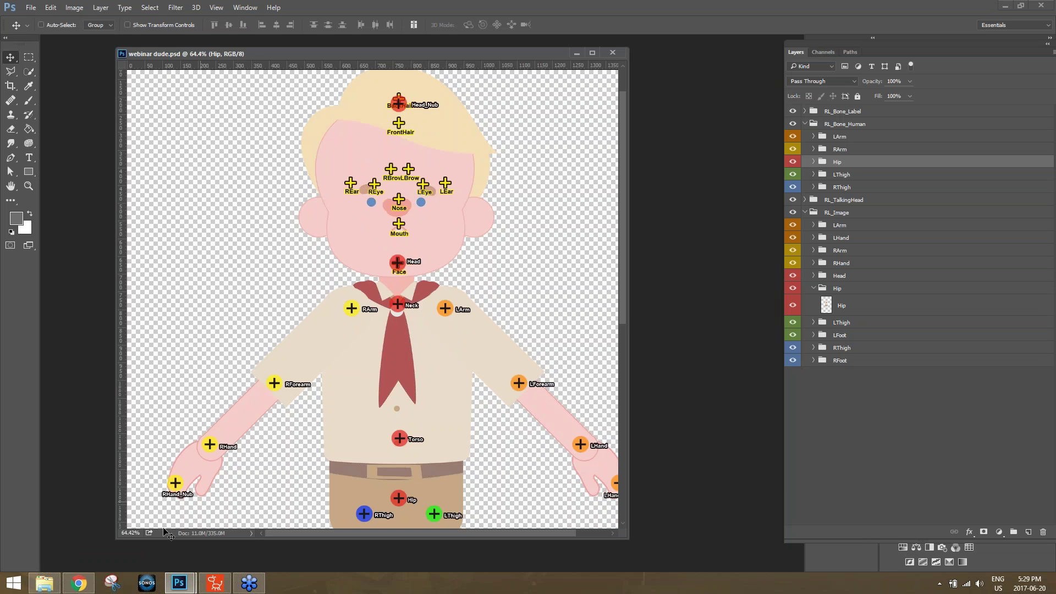
pyautogui.click(45, 582)
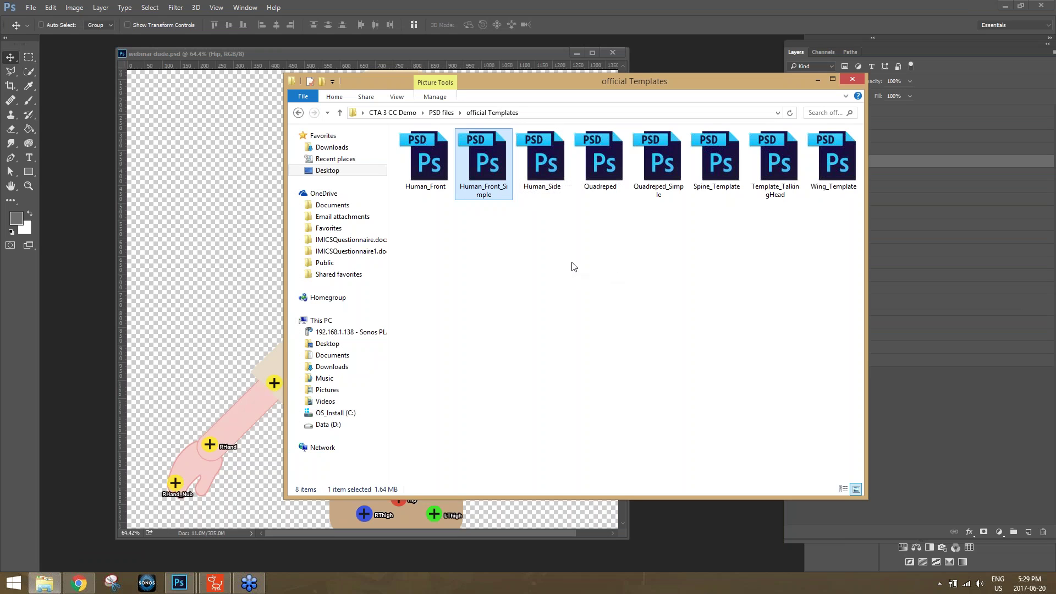
pyautogui.click(447, 112)
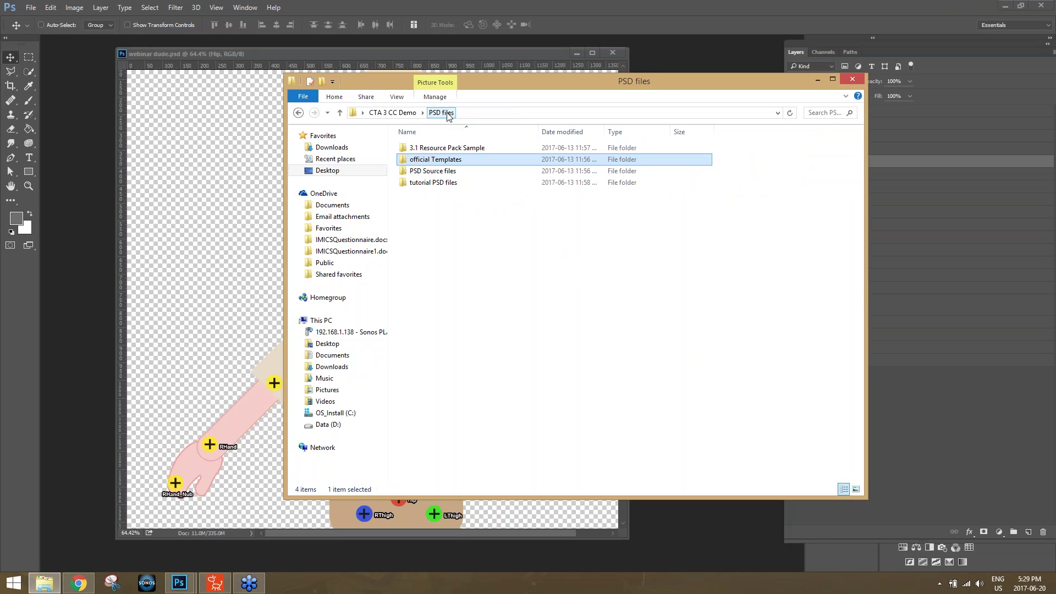
pyautogui.doubleClick(436, 184)
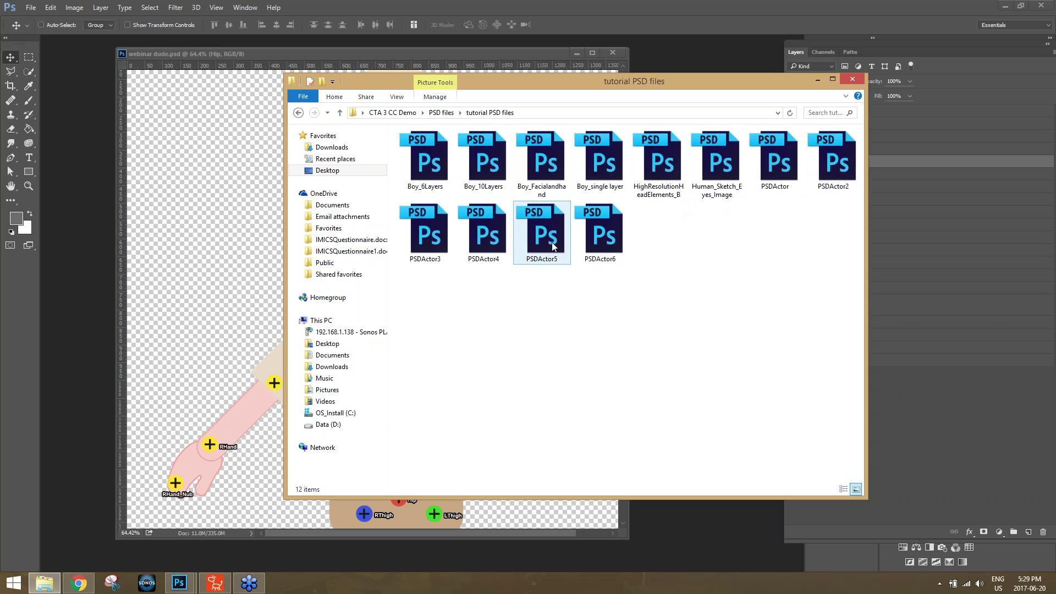
pyautogui.doubleClick(494, 234)
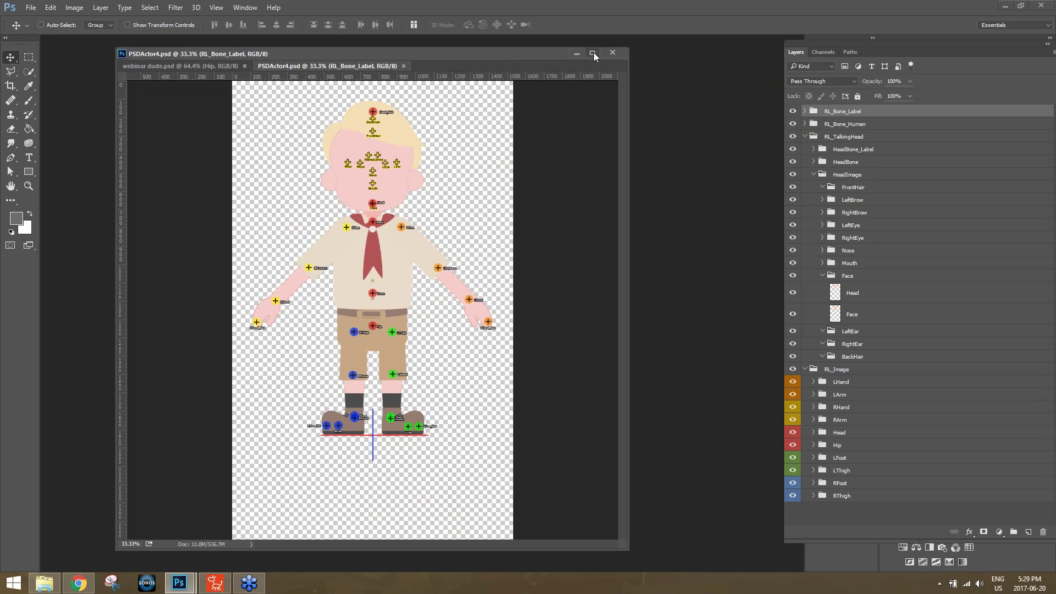
# - Float PSDActor4.psd in its own window, close webinar dude.psd, and centre the remaining document in the workspace
pyautogui.moveTo(318, 68); pyautogui.dragTo(499, 139)
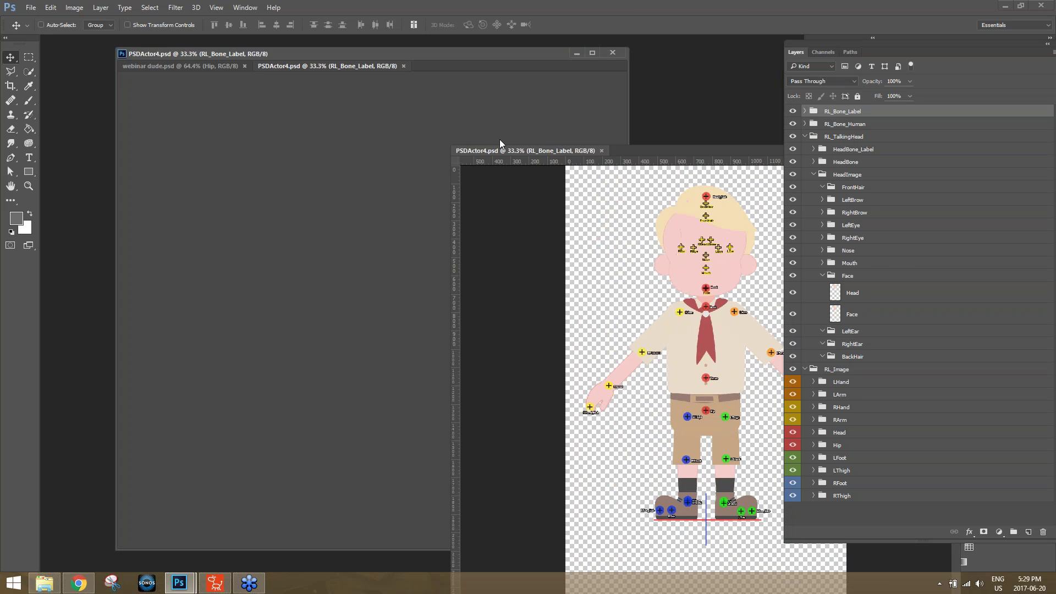
pyautogui.click(380, 52)
pyautogui.moveTo(379, 52); pyautogui.dragTo(323, 53)
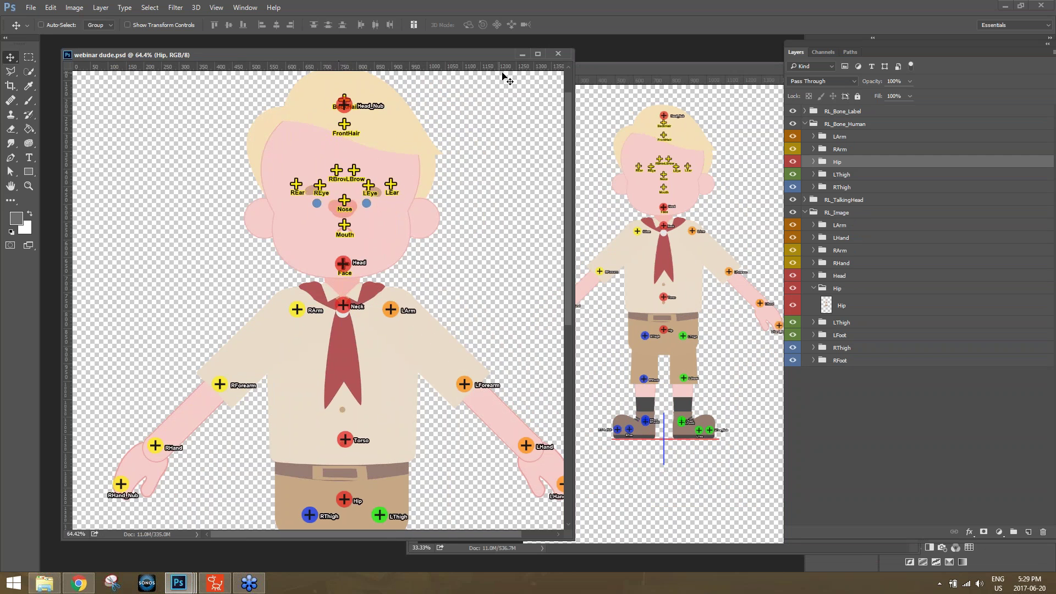
pyautogui.click(558, 54)
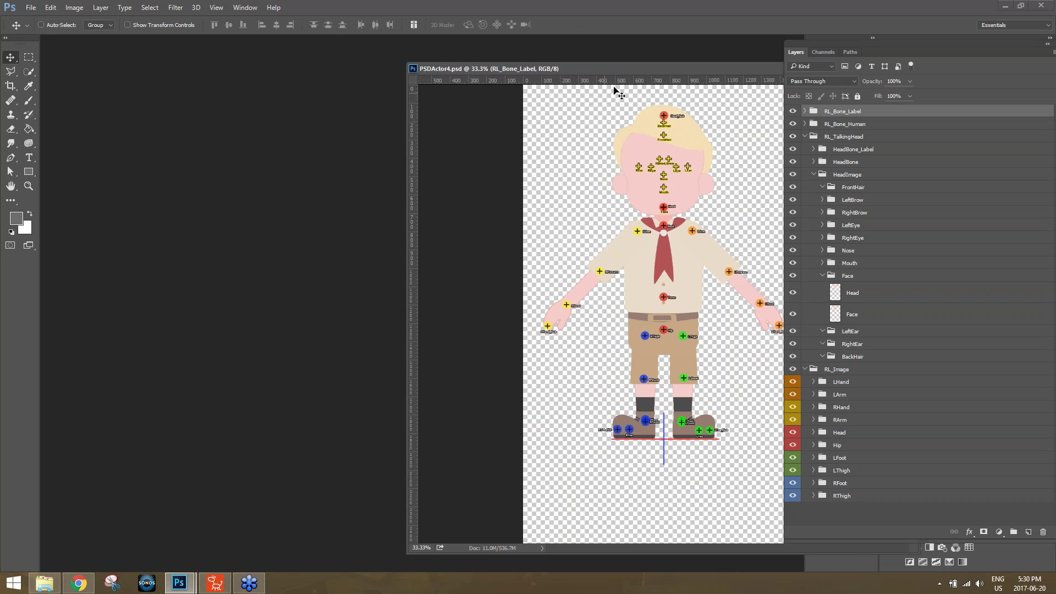
pyautogui.moveTo(634, 71); pyautogui.dragTo(435, 70)
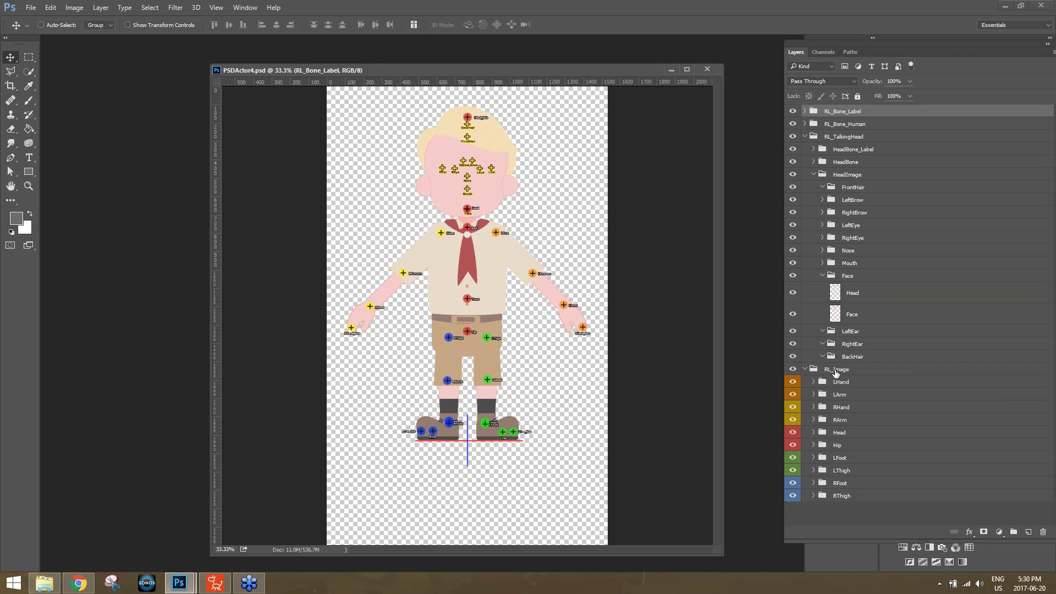
# - Examine the Head and Face layers in the Face folder and the template's top-level groups, collapsing RL_Image
pyautogui.click(863, 293)
pyautogui.click(860, 304)
pyautogui.click(857, 295)
pyautogui.click(861, 311)
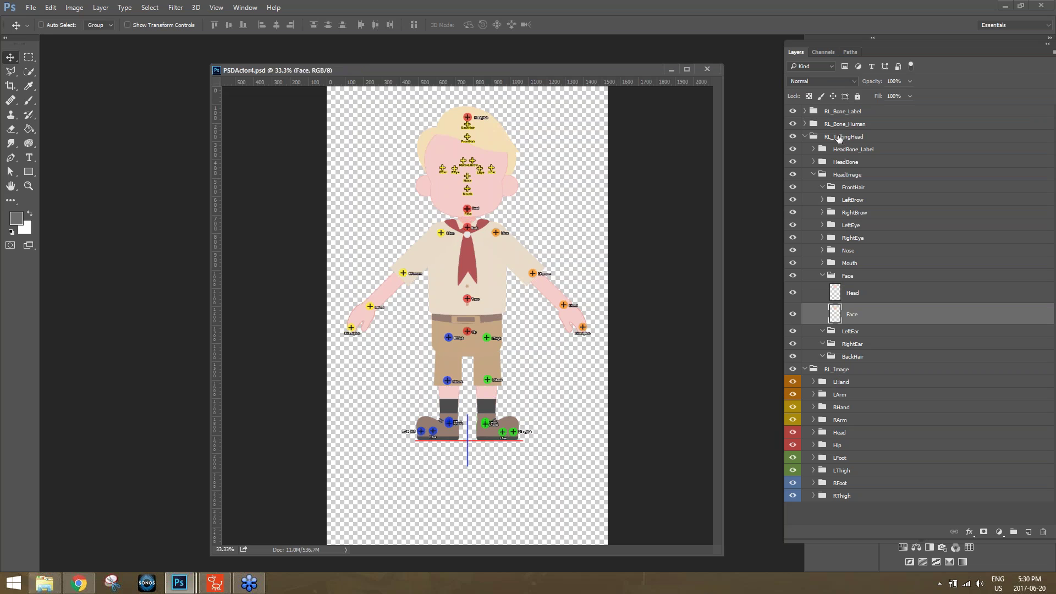
pyautogui.click(806, 137)
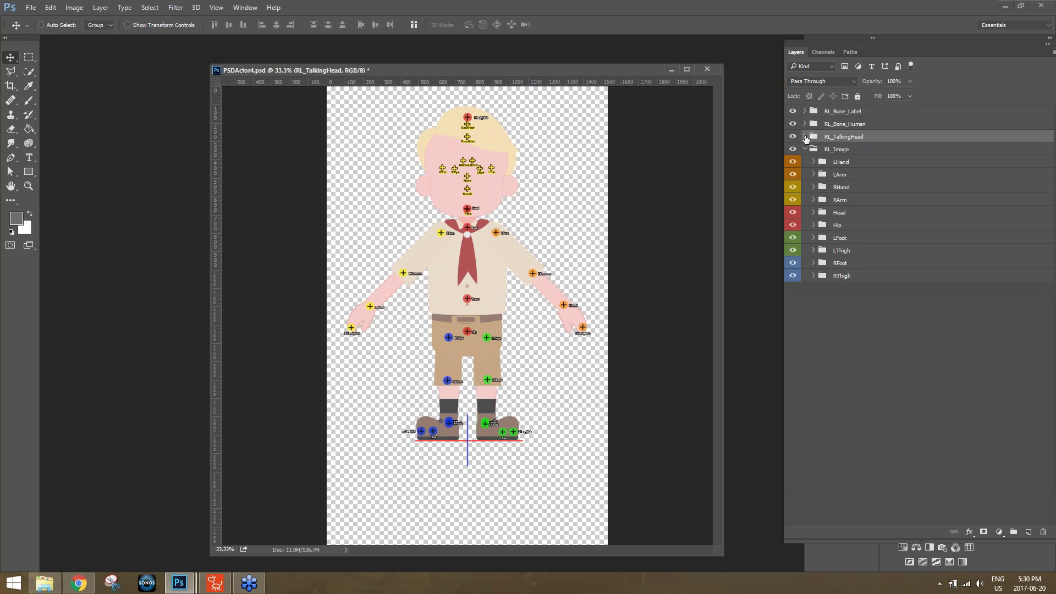
pyautogui.click(805, 149)
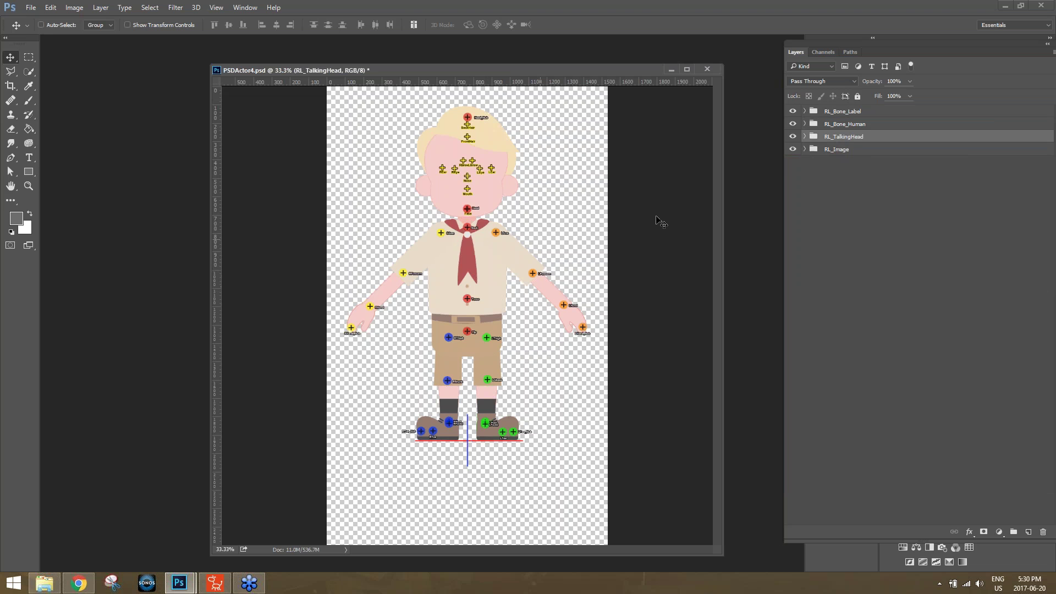
pyautogui.click(805, 137)
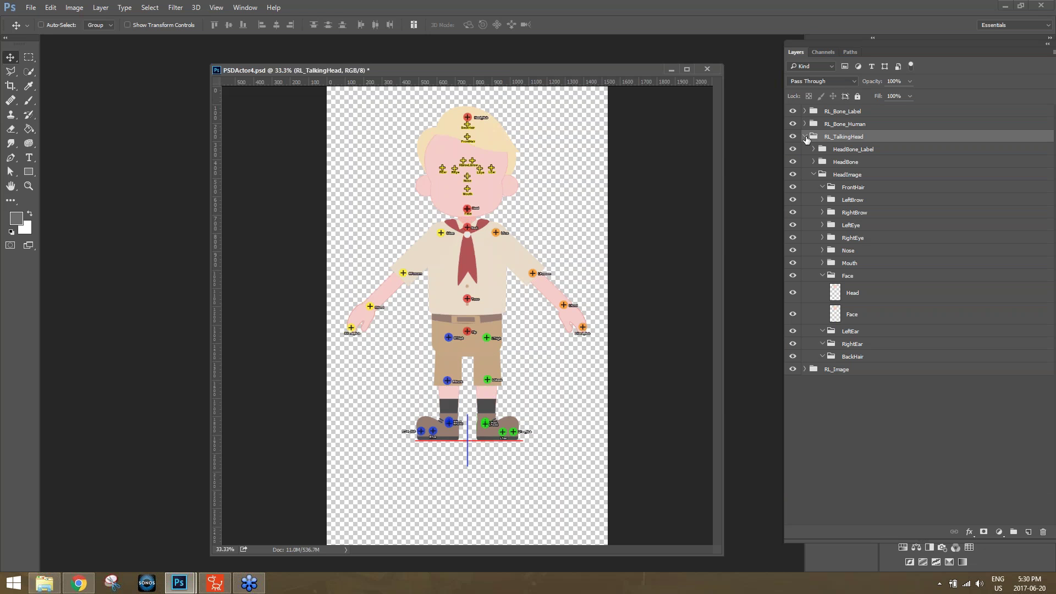
# - Hide the Head layer in the Face folder along with the RL_Bone_Label, RL_Bone_Human, HeadBone_Label and HeadBone groups
pyautogui.click(850, 279)
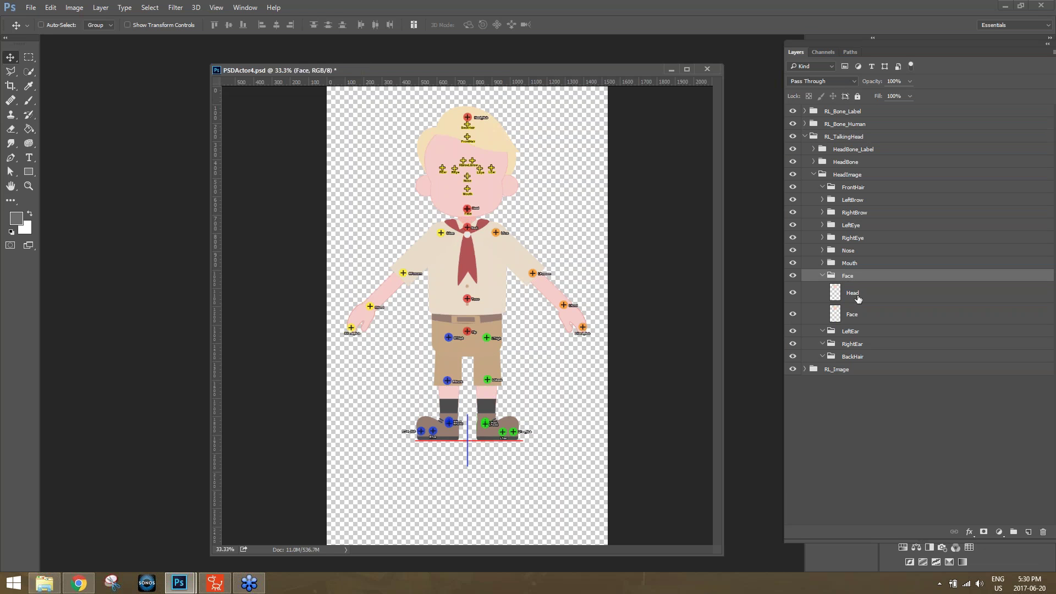
pyautogui.click(855, 296)
pyautogui.click(792, 294)
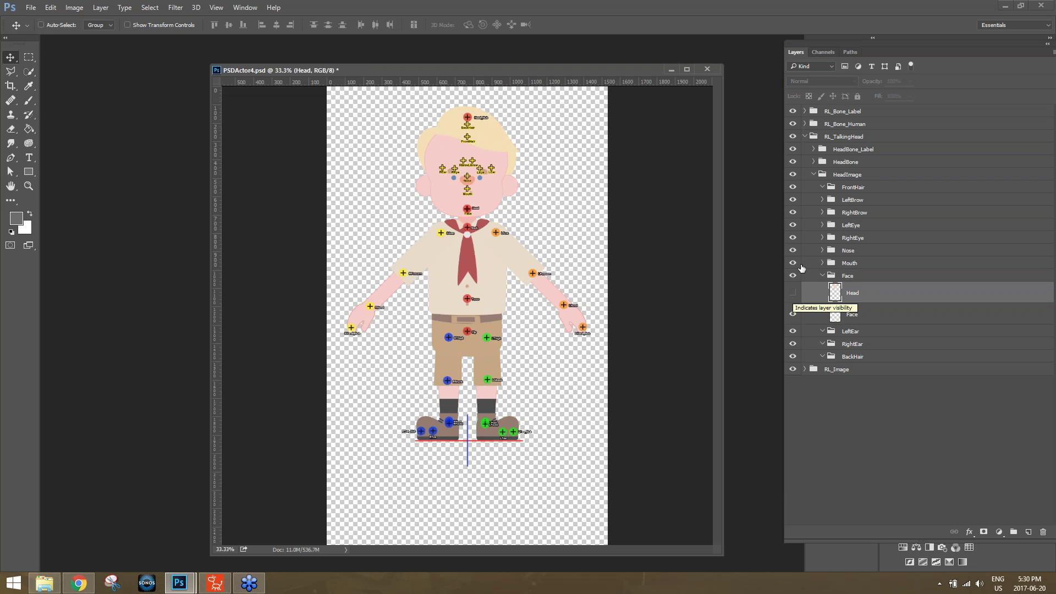
pyautogui.click(792, 124)
pyautogui.click(792, 111)
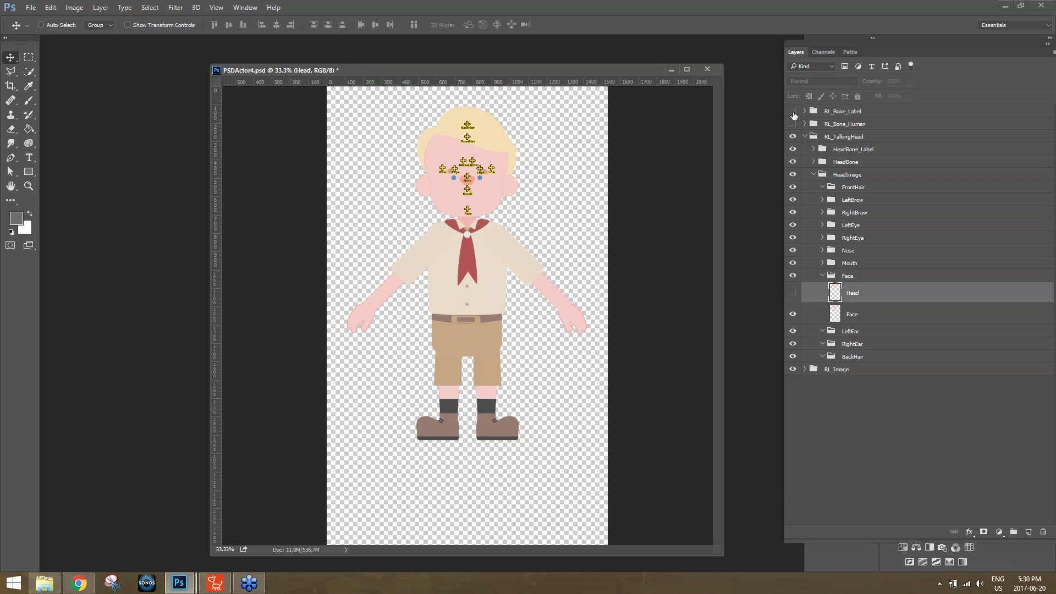
pyautogui.click(792, 136)
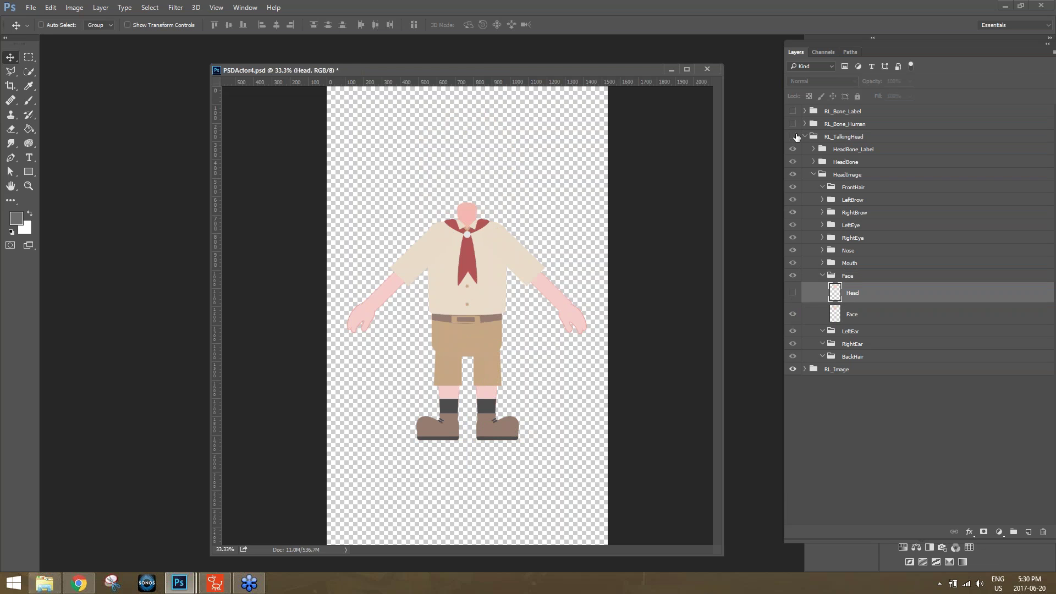
pyautogui.click(792, 137)
pyautogui.click(792, 149)
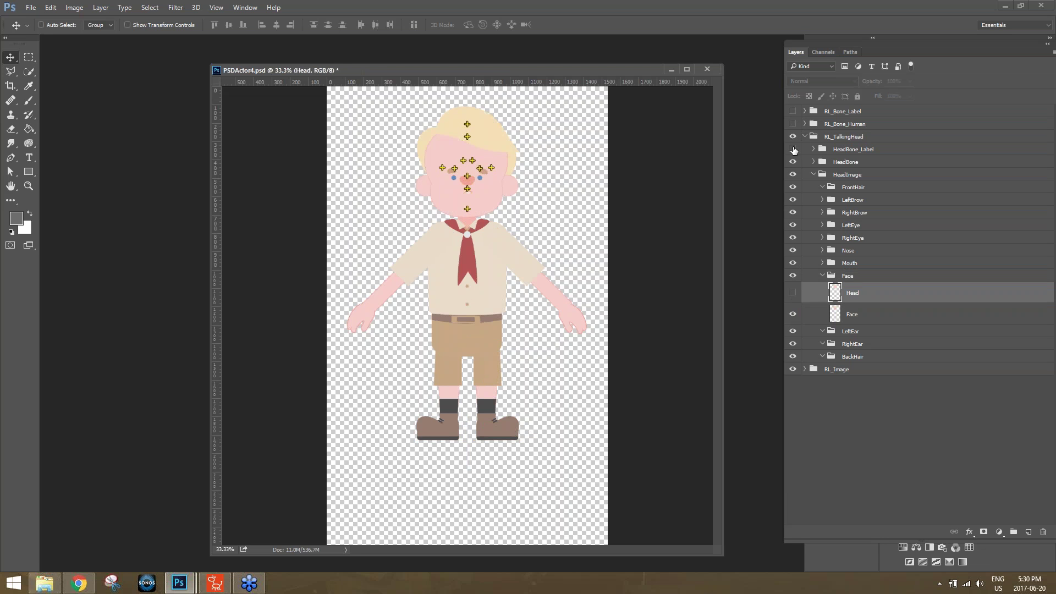
pyautogui.click(793, 162)
pyautogui.moveTo(511, 316); pyautogui.dragTo(512, 315)
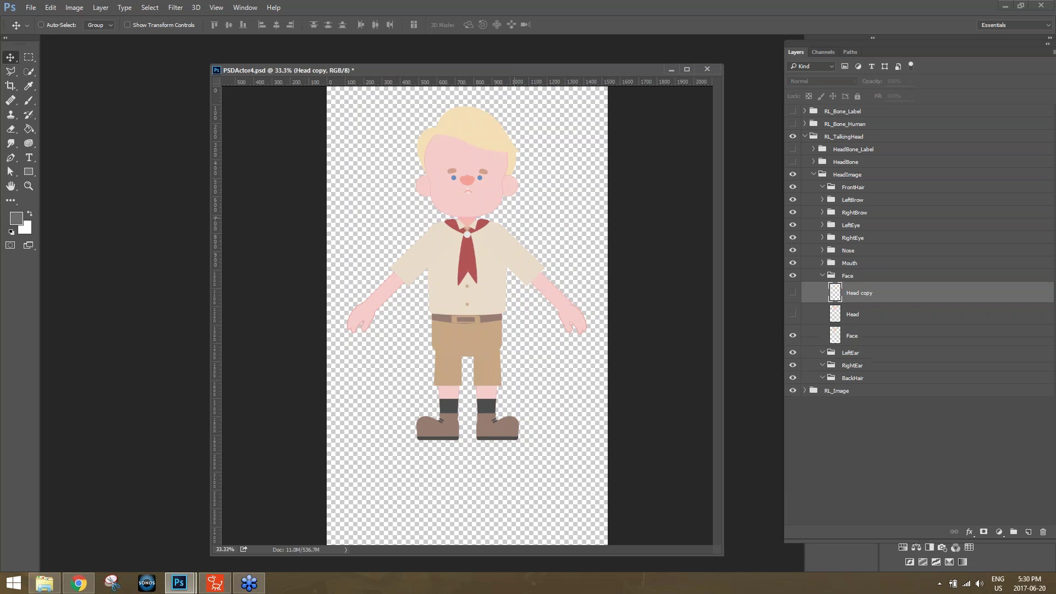
pyautogui.scroll(3, 537, 235)
pyautogui.moveTo(550, 201); pyautogui.dragTo(580, 396)
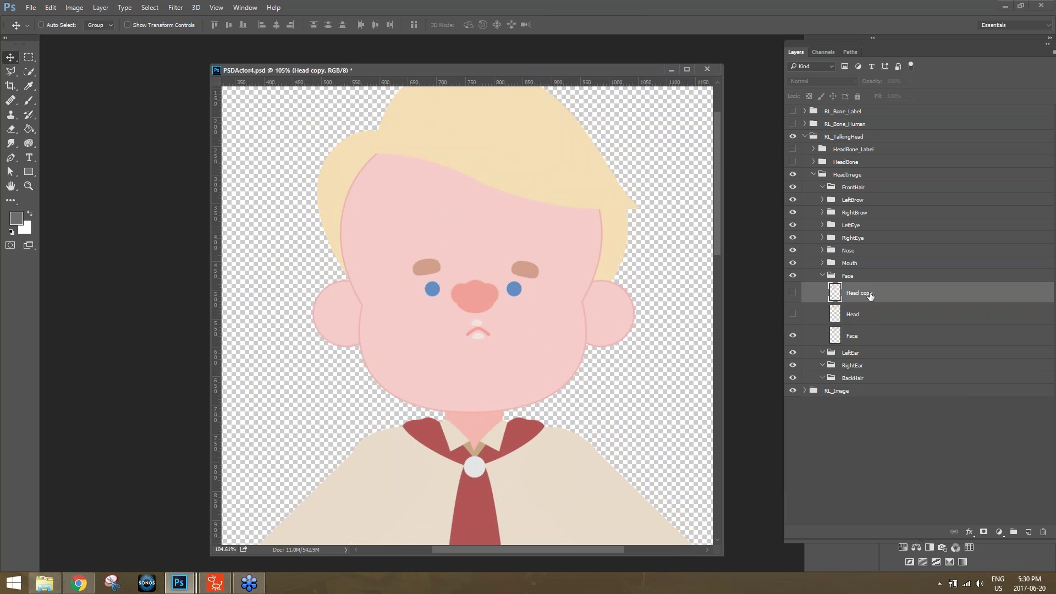
pyautogui.rightClick(872, 295)
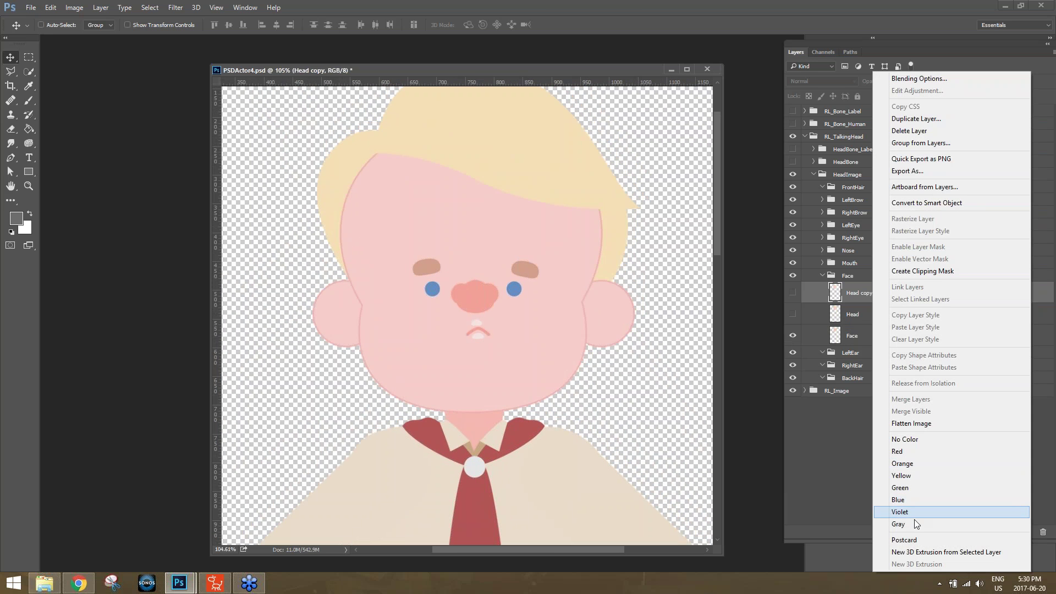
pyautogui.click(929, 131)
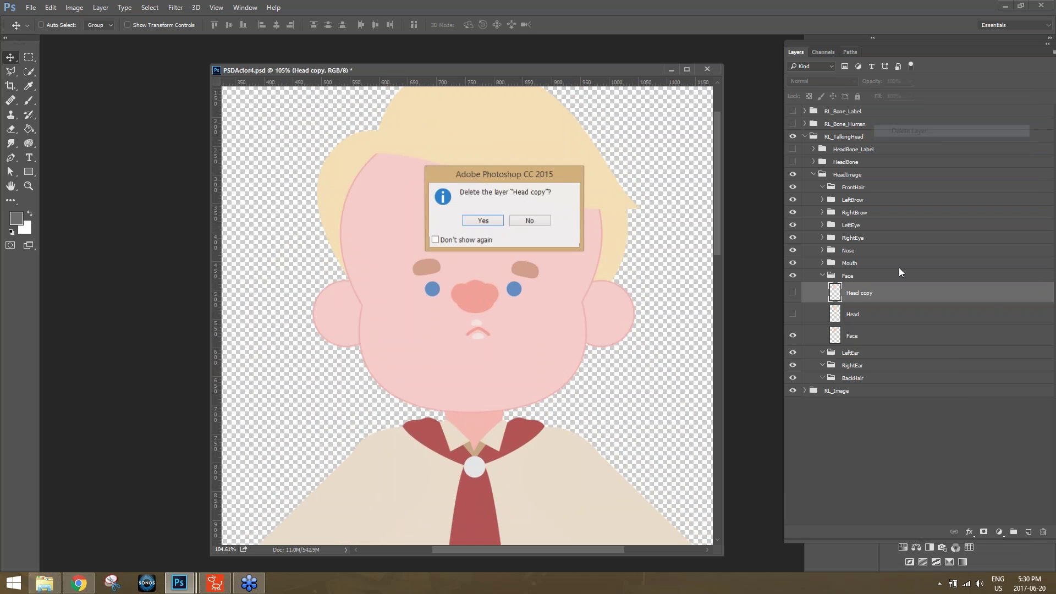
pyautogui.click(483, 221)
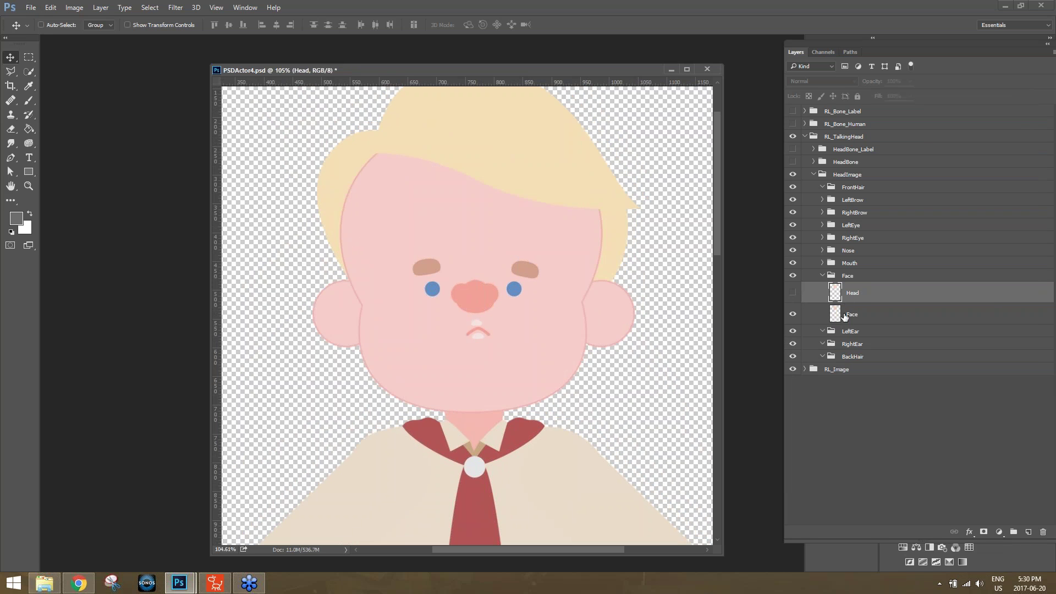
# - Hide the Face layer and show the Head layer inside the Face folder
pyautogui.click(793, 315)
pyautogui.click(794, 316)
pyautogui.click(793, 314)
pyautogui.click(793, 293)
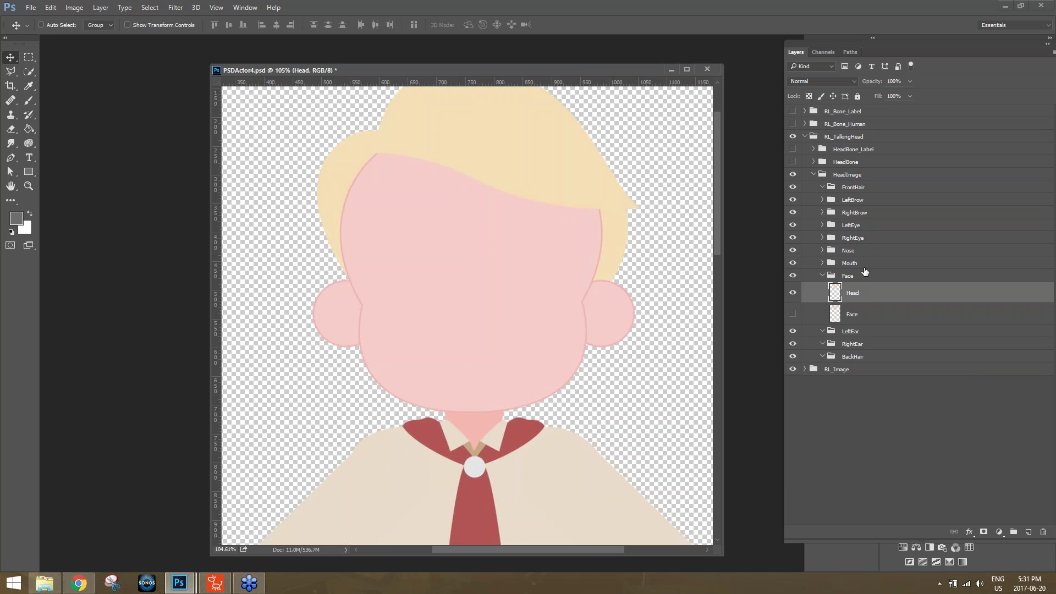
# - Open HighResolutionHeadElements_B from the tutorial PSD files folder and float it in its own window beside PSDActor4.psd
pyautogui.click(44, 582)
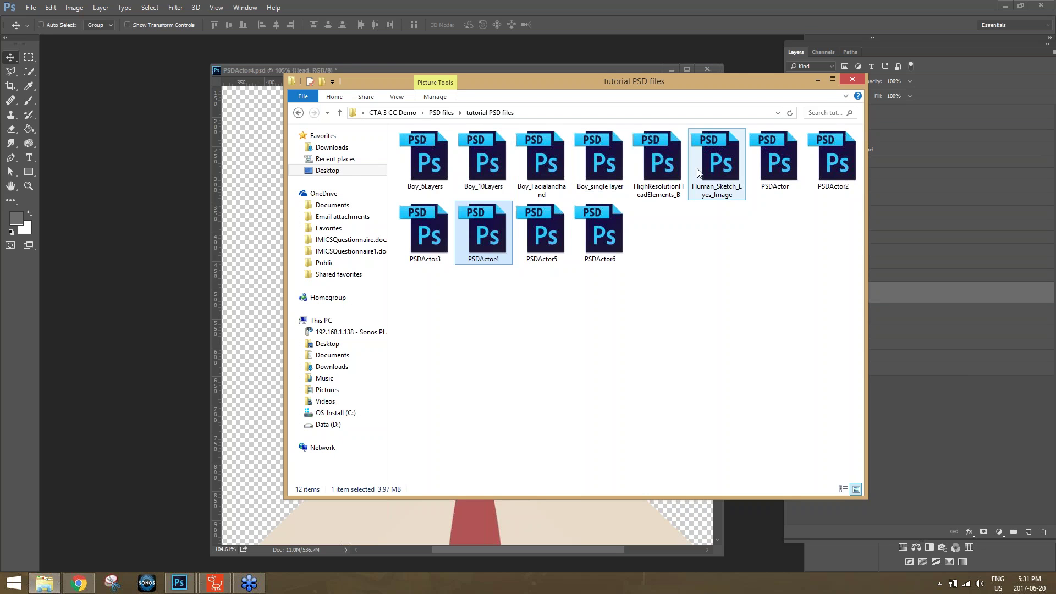
pyautogui.doubleClick(664, 165)
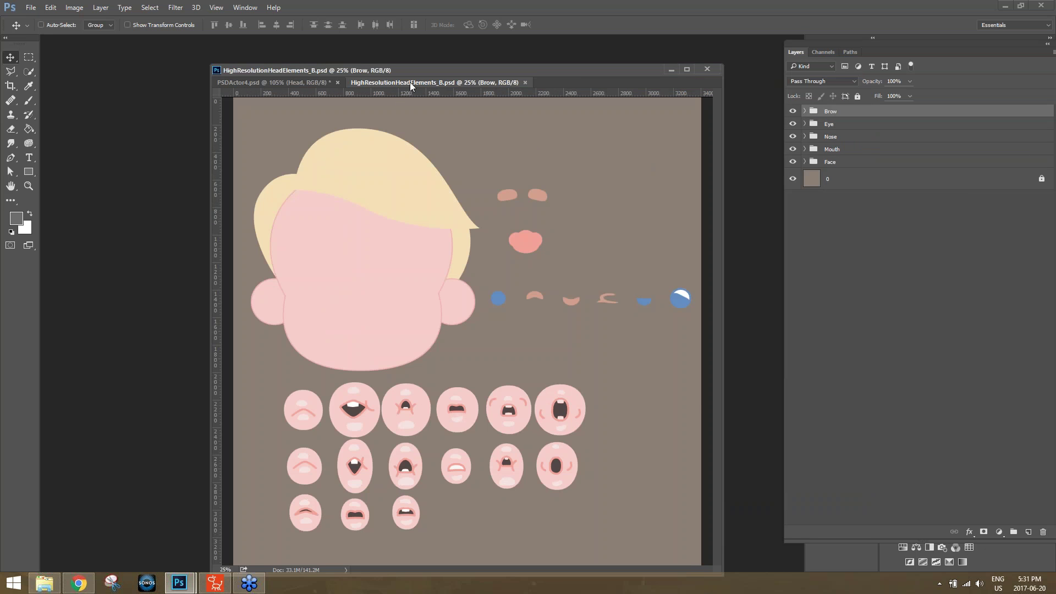
pyautogui.moveTo(428, 82); pyautogui.dragTo(190, 106)
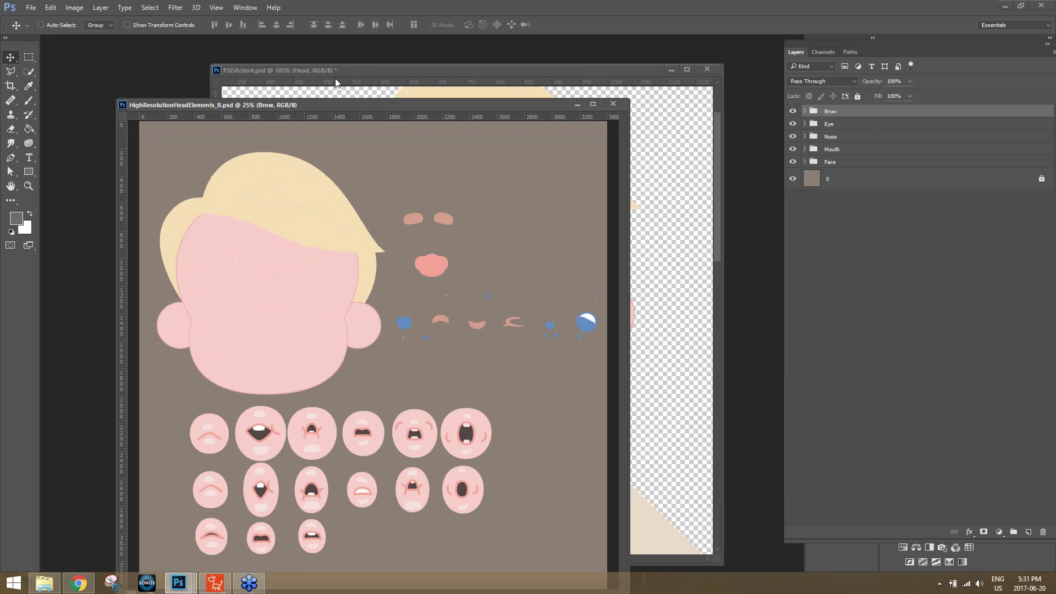
pyautogui.moveTo(415, 69); pyautogui.dragTo(509, 68)
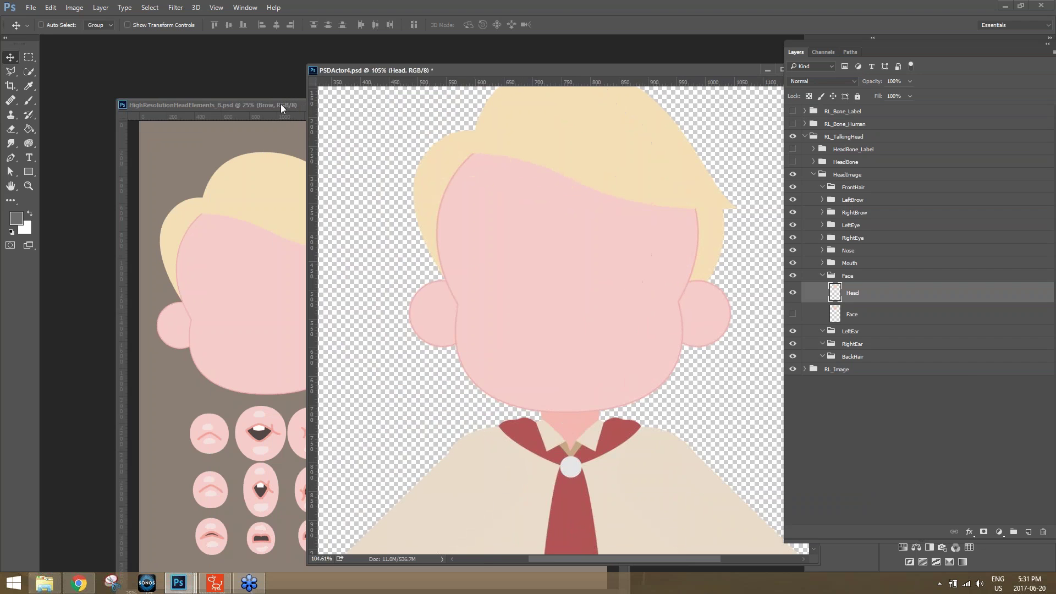
pyautogui.click(346, 110)
pyautogui.moveTo(377, 104); pyautogui.dragTo(354, 68)
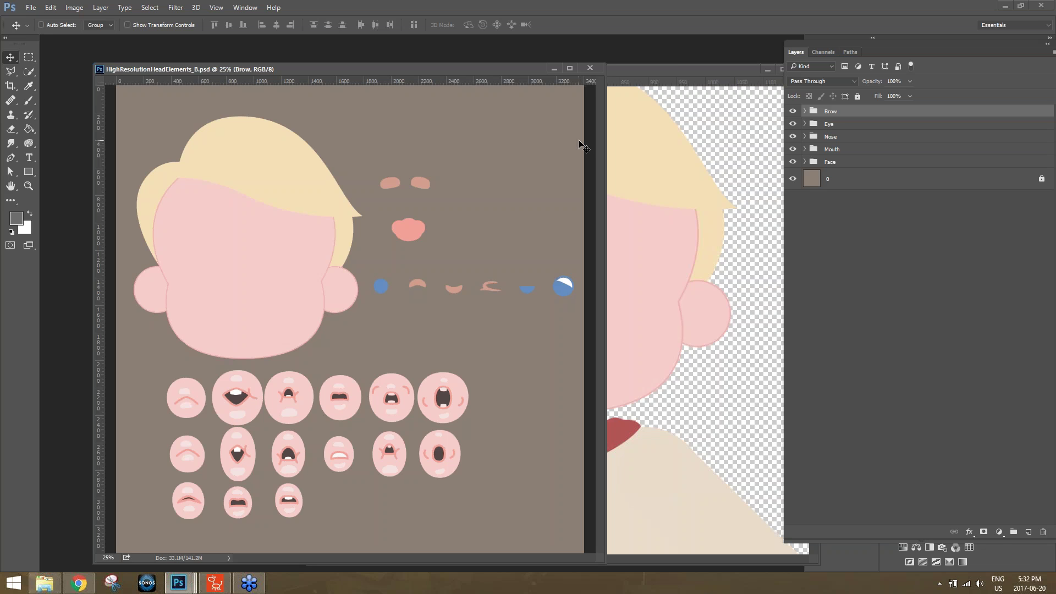
# - Examine the mouth-shape folders in PSDActor4's Mouth group, collapsing the Face group and selecting the first Normal folder
pyautogui.click(700, 74)
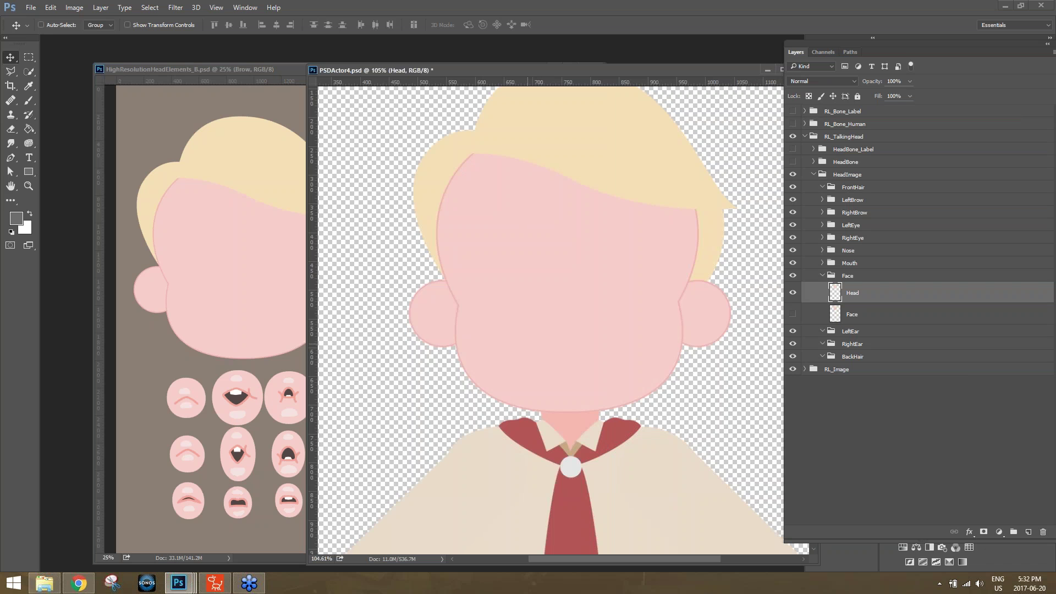
pyautogui.click(823, 276)
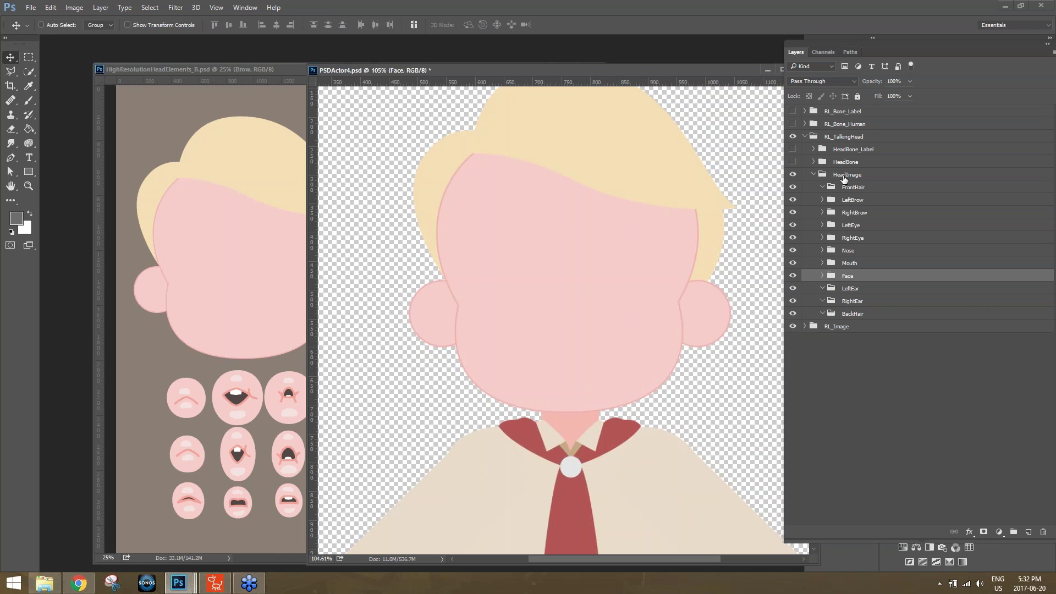
pyautogui.click(822, 263)
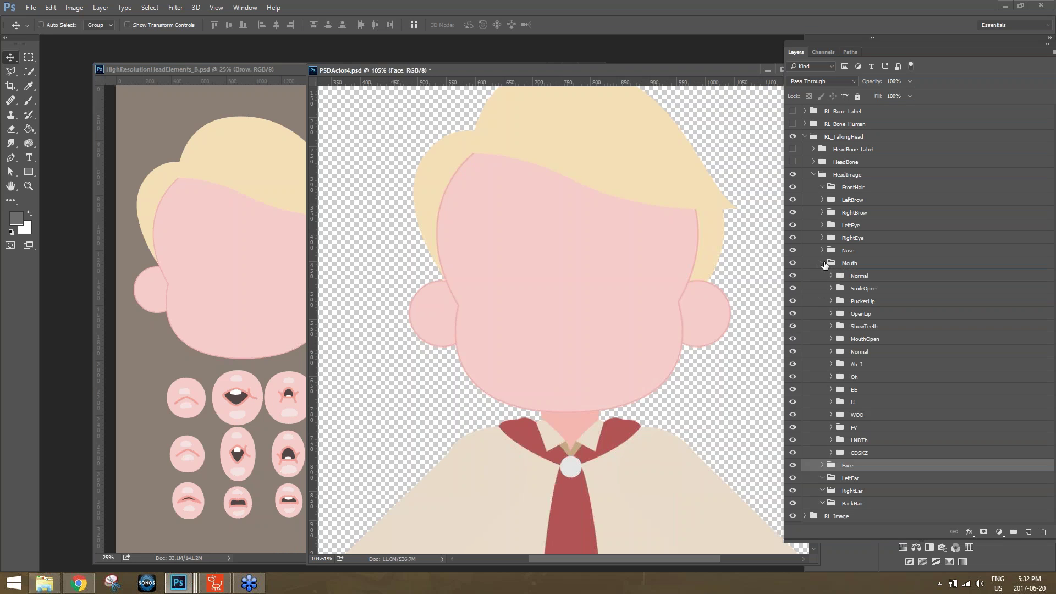
pyautogui.click(863, 277)
pyautogui.click(865, 290)
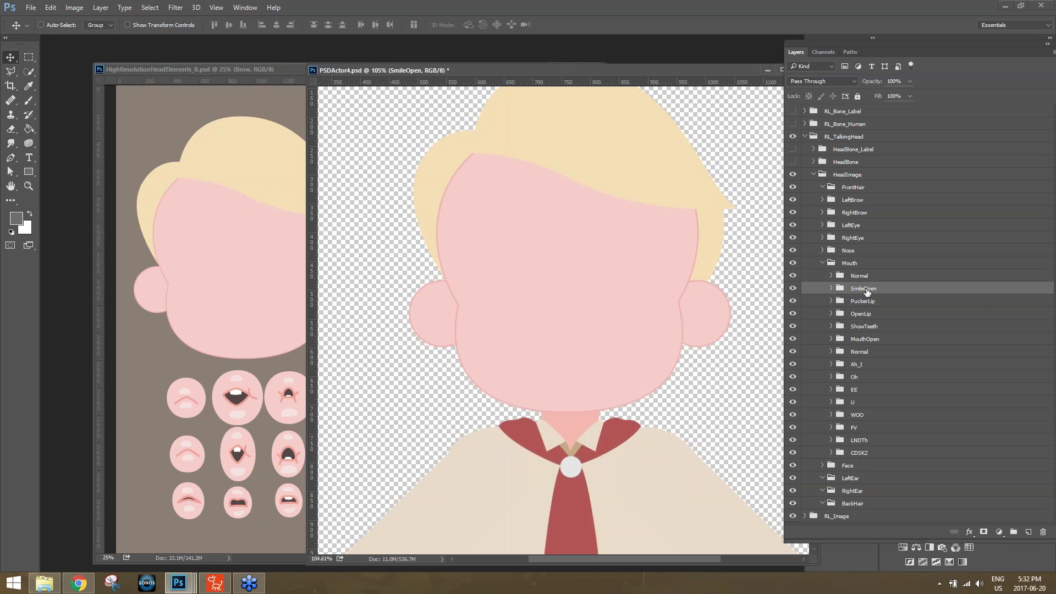
pyautogui.click(869, 304)
pyautogui.click(860, 279)
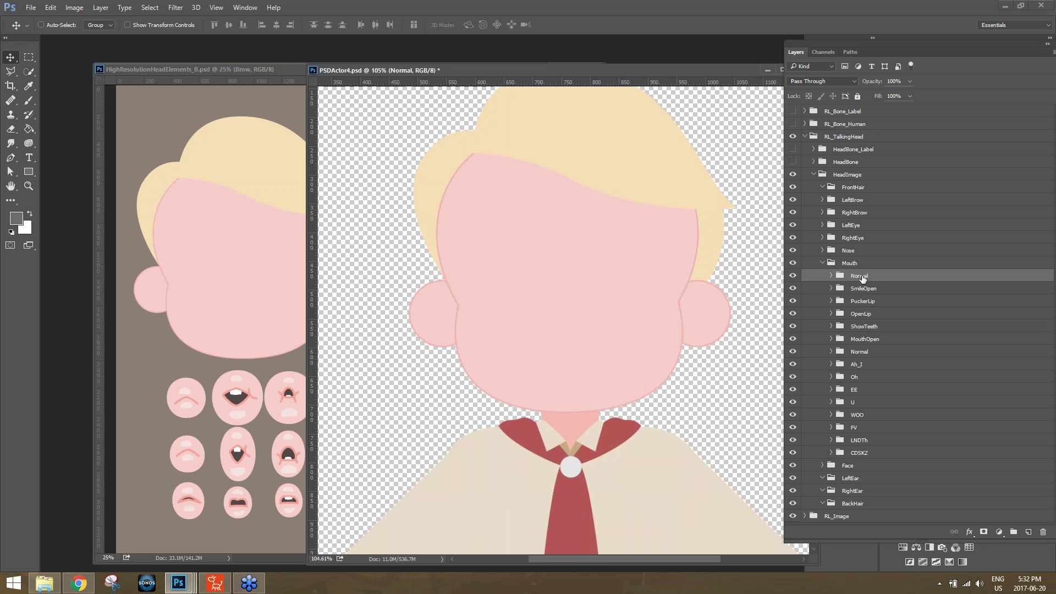
# - Expand the Mouth group in HighResolutionHeadElements_B and select the upper of its two Normal layers
pyautogui.click(259, 70)
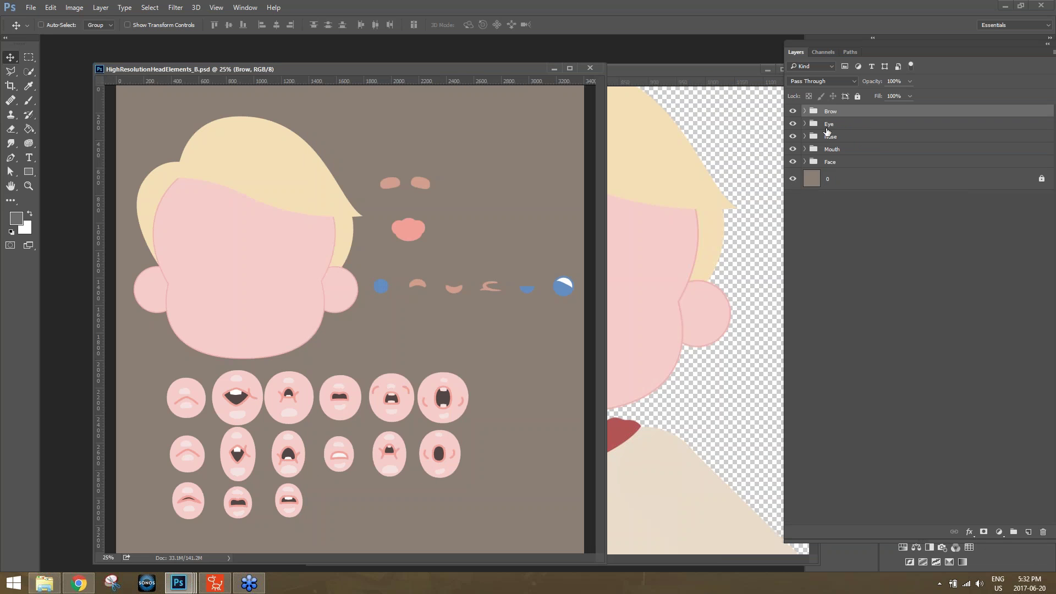
pyautogui.click(805, 149)
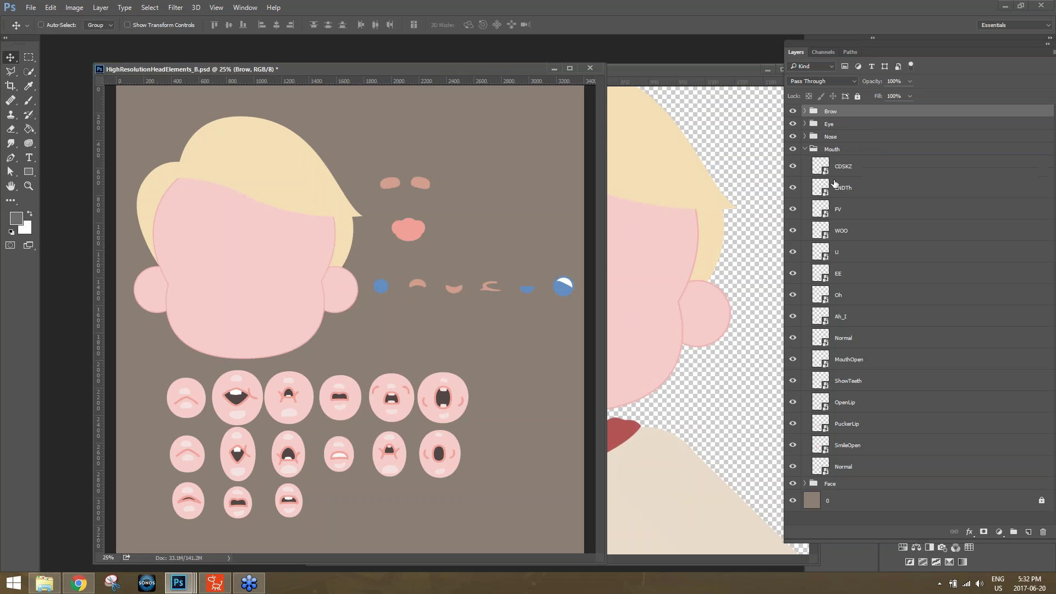
pyautogui.click(855, 337)
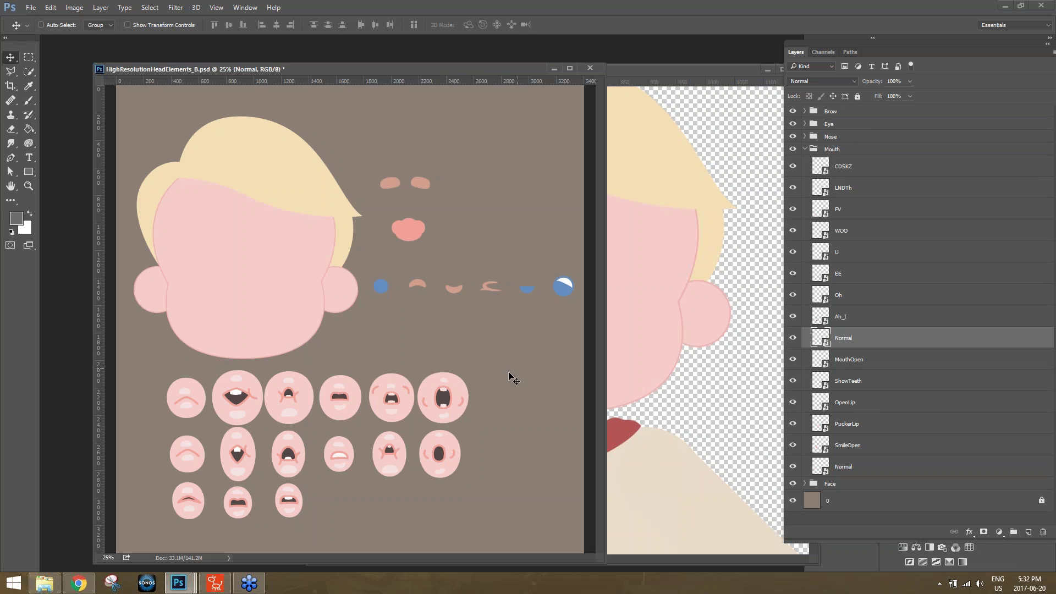
pyautogui.moveTo(446, 341); pyautogui.dragTo(434, 392)
pyautogui.press('ctrl')
pyautogui.hotkey('ctrl', 'z')
# - Copy the selected Normal mouth layer from HighResolutionHeadElements_B onto the boy's face in PSDActor4
pyautogui.click(702, 81)
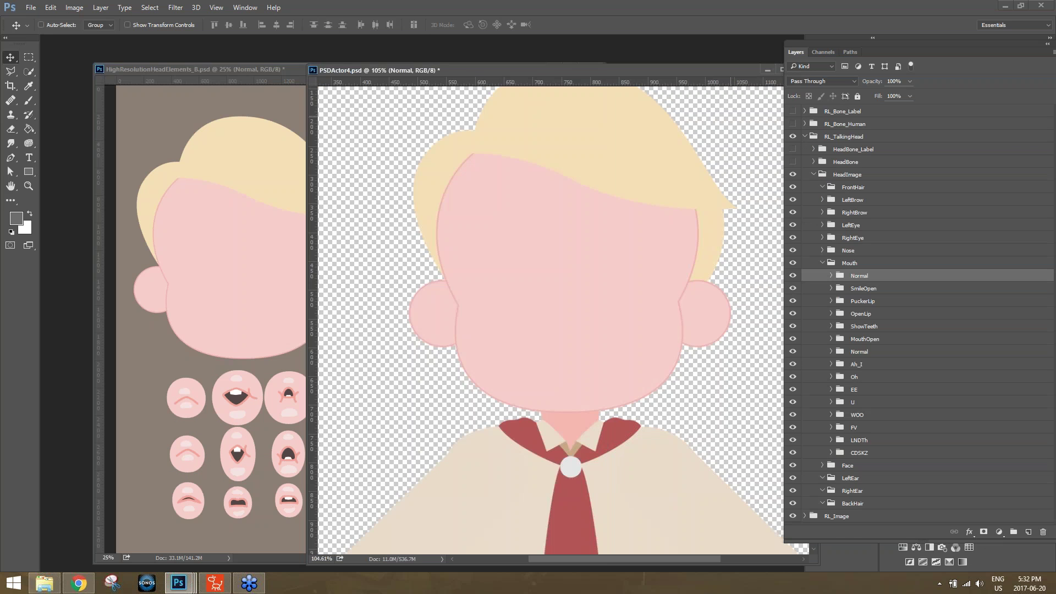
pyautogui.click(279, 69)
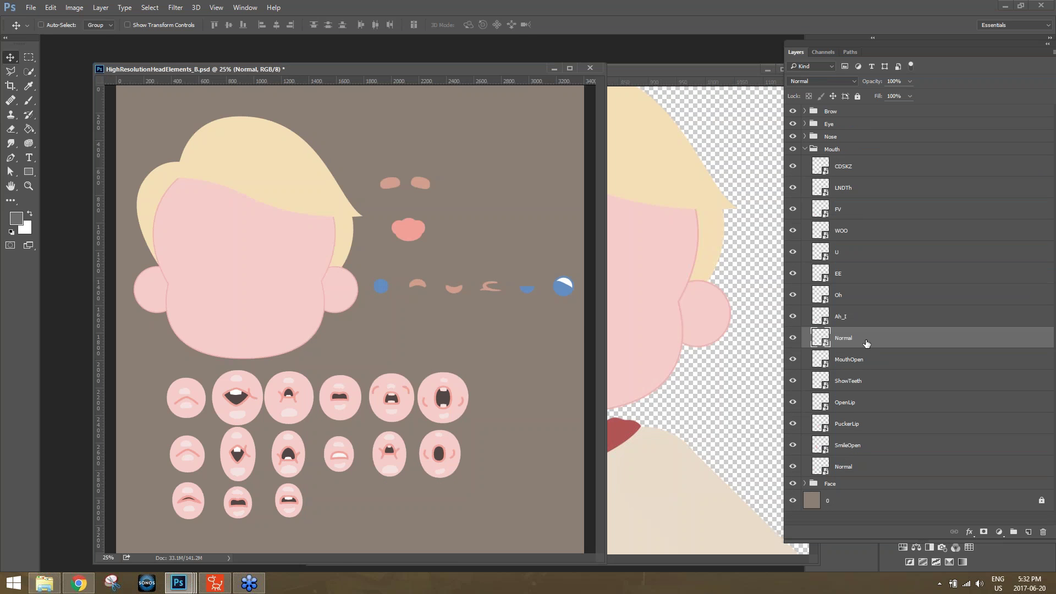
pyautogui.moveTo(871, 340); pyautogui.dragTo(609, 334)
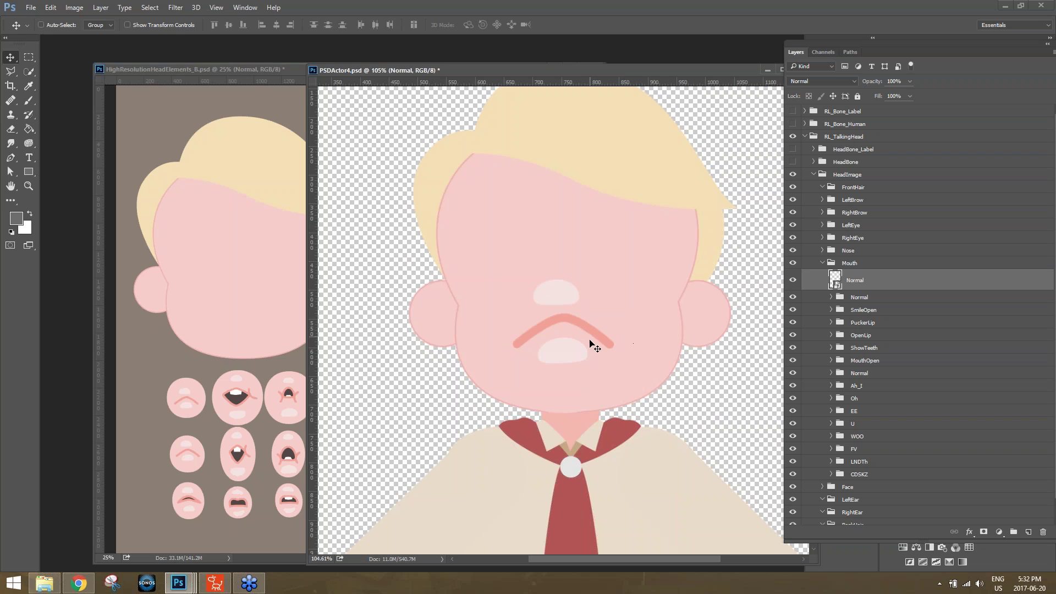
# - Scale the Normal mouth down to about 183% by 180%, place it above the chin, and put it in the Mouth group's first Normal folder
pyautogui.hotkey('ctrl', 't')
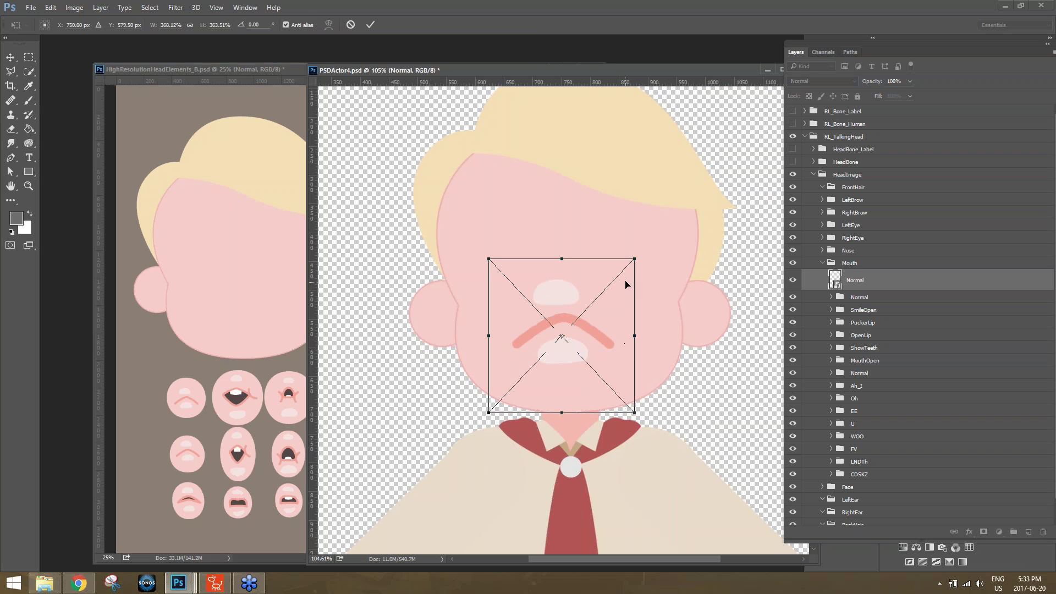
pyautogui.moveTo(635, 256); pyautogui.dragTo(560, 336)
pyautogui.moveTo(534, 386); pyautogui.dragTo(583, 388)
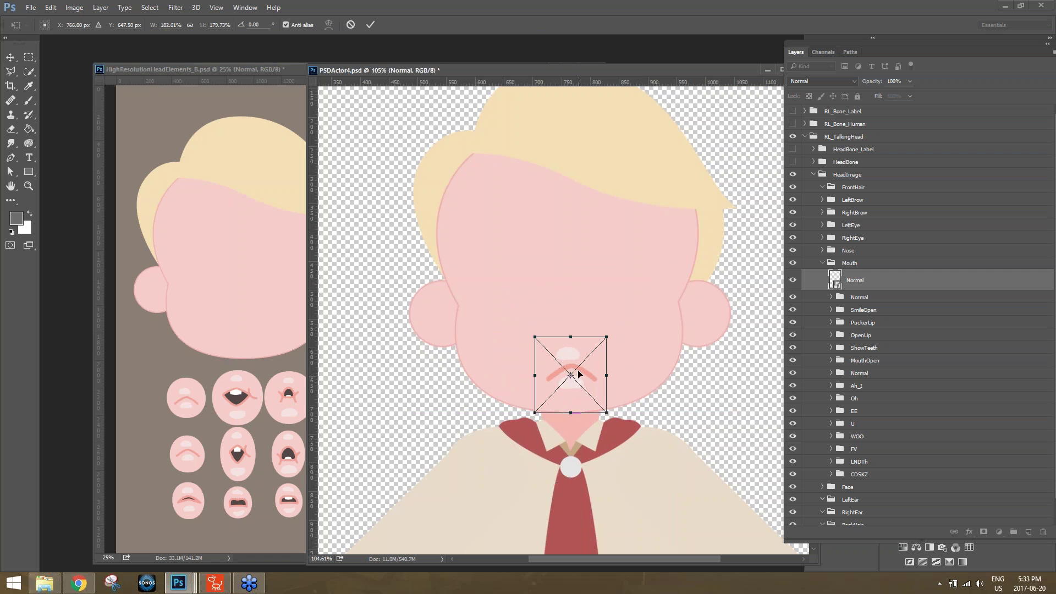
pyautogui.press('Return')
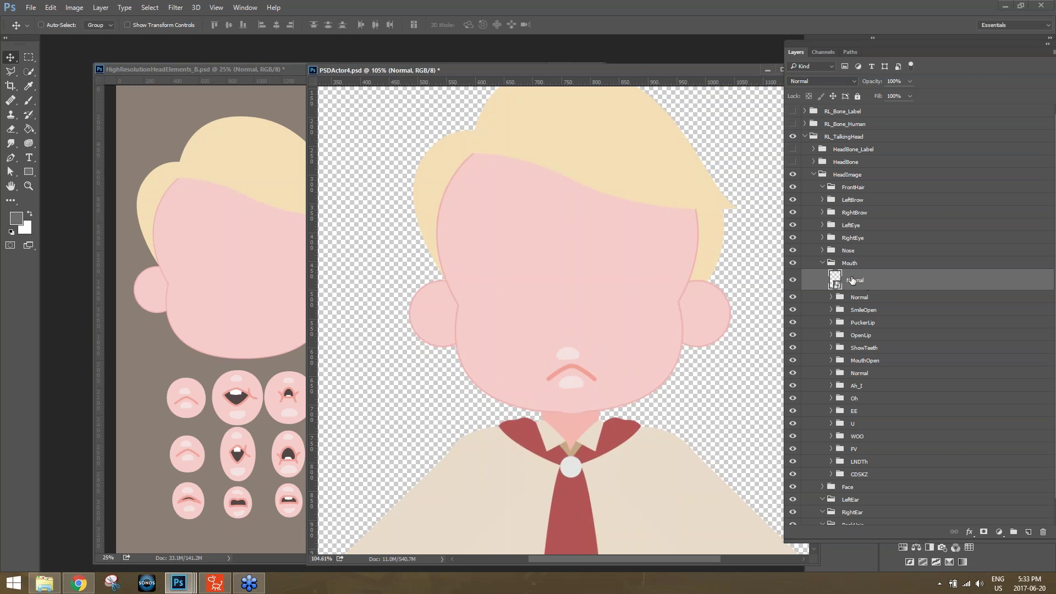
pyautogui.moveTo(855, 280); pyautogui.dragTo(875, 297)
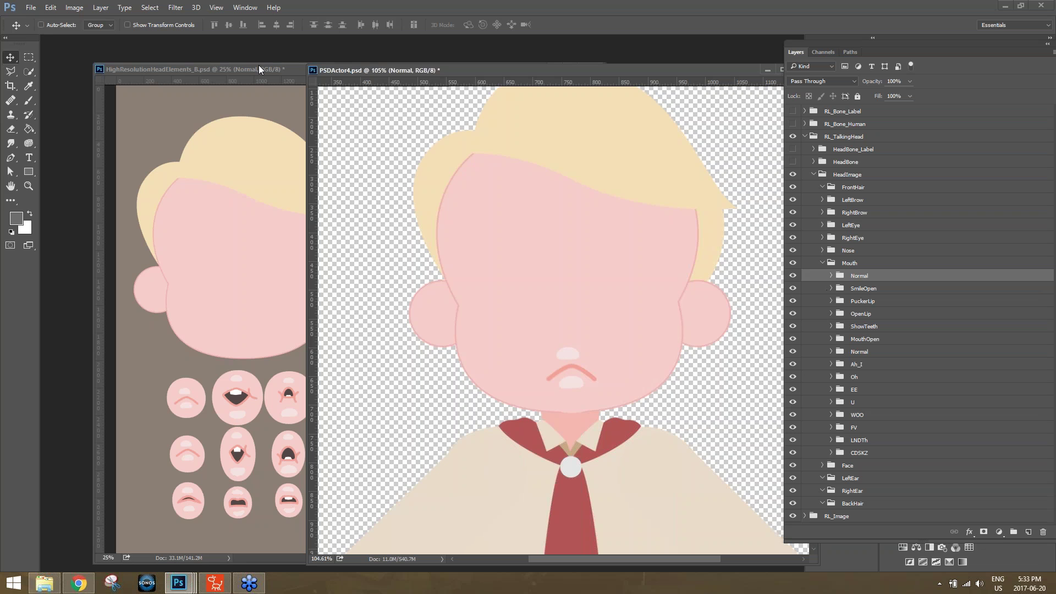
# - Select PSDActor4's WOO folder and copy the WOO mouth layer from HighResolutionHeadElements_B onto the boy's face
pyautogui.click(861, 418)
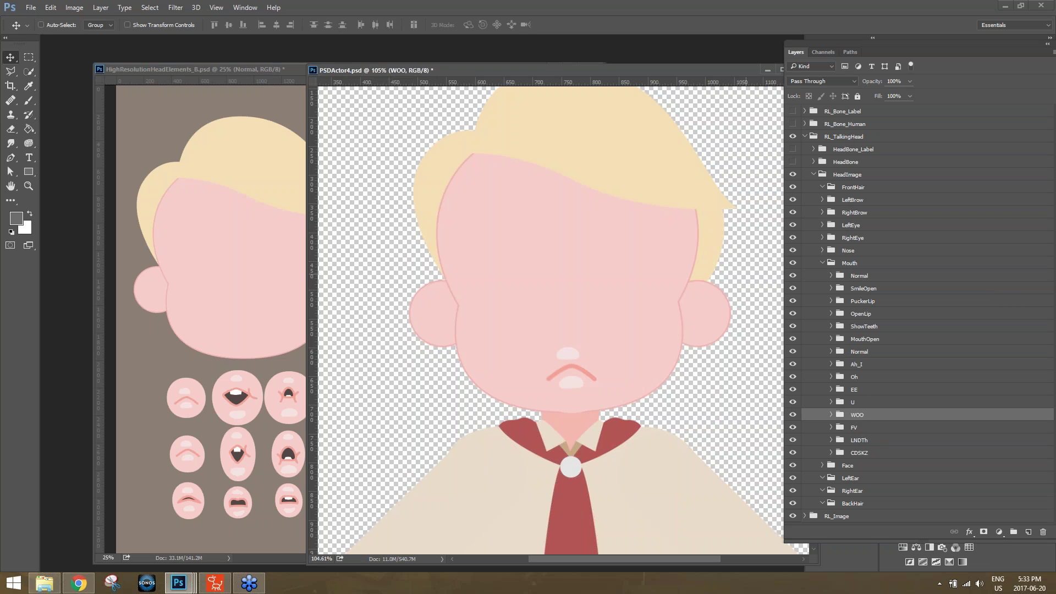
pyautogui.click(279, 70)
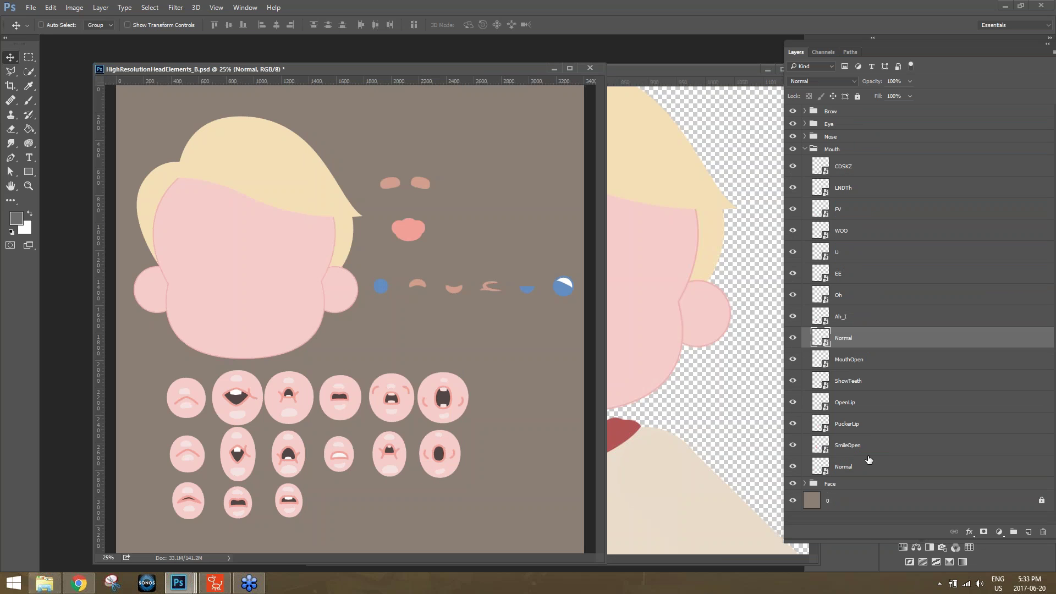
pyautogui.click(843, 234)
pyautogui.moveTo(486, 391); pyautogui.dragTo(521, 447)
pyautogui.moveTo(518, 419); pyautogui.dragTo(483, 390)
pyautogui.moveTo(850, 231); pyautogui.dragTo(662, 327)
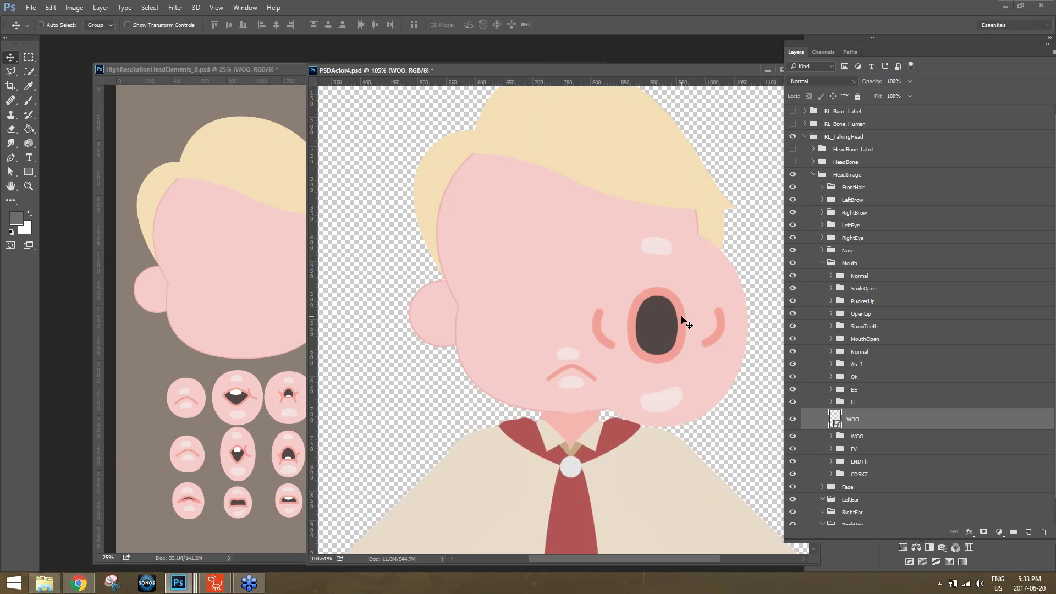
# - Scale the WOO mouth down to about 127% by 126% and move it over the Normal mouth
pyautogui.hotkey('ctrl', 't')
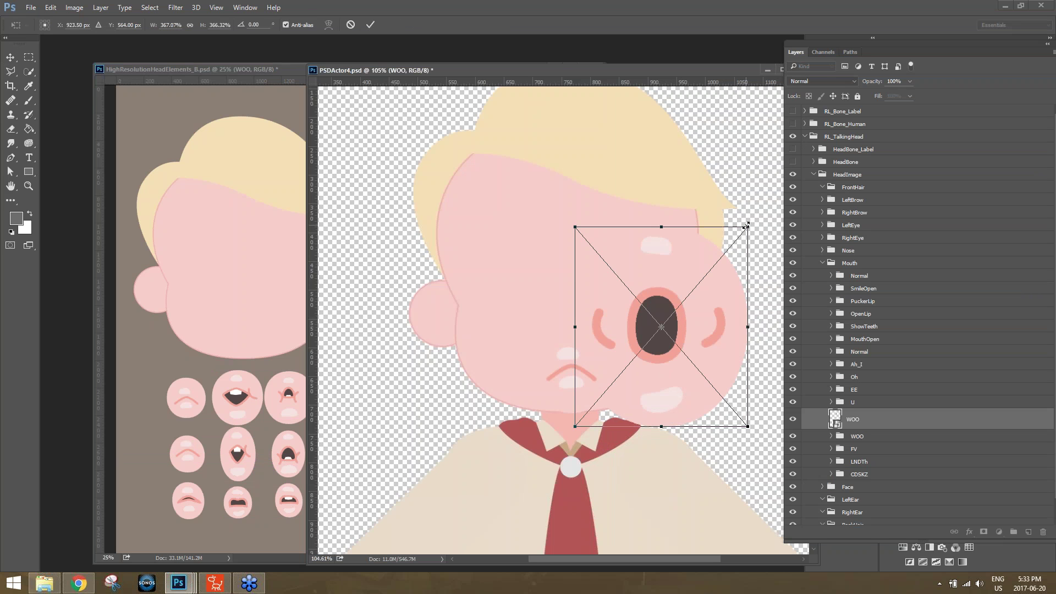
pyautogui.moveTo(733, 242); pyautogui.dragTo(709, 305)
pyautogui.hotkey('ctrl', 'z')
pyautogui.moveTo(749, 227); pyautogui.dragTo(634, 358)
pyautogui.moveTo(604, 416); pyautogui.dragTo(576, 402)
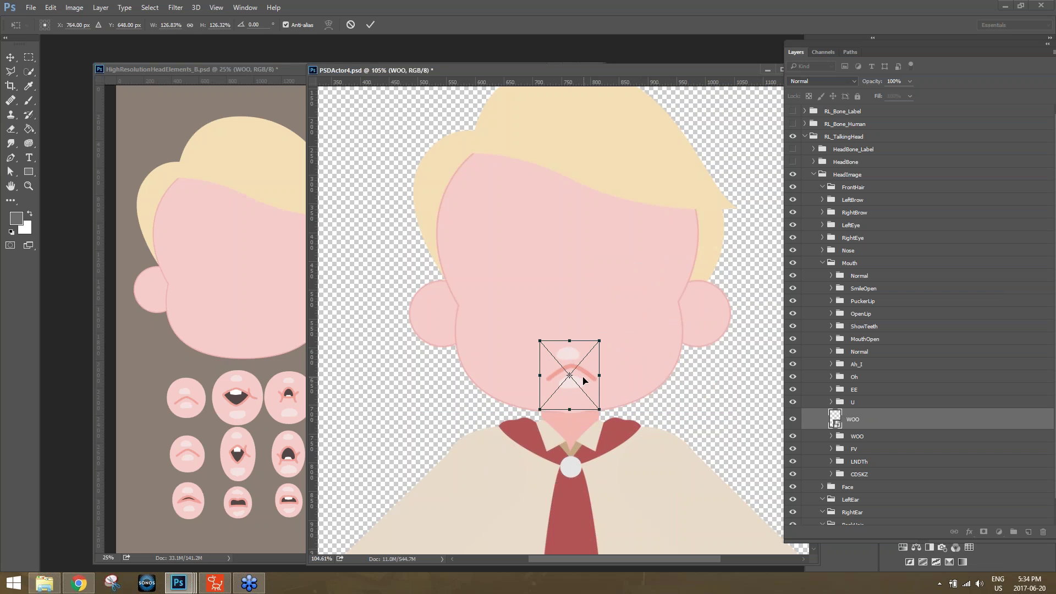
# - Shift the WOO mouth 7 px right and 7 px up to align it with the Normal mouth, and apply the transform
pyautogui.press('Right')
pyautogui.press('Right')
pyautogui.press('Right')
pyautogui.press('Right')
pyautogui.press('Right')
pyautogui.press('Right')
pyautogui.press('Right')
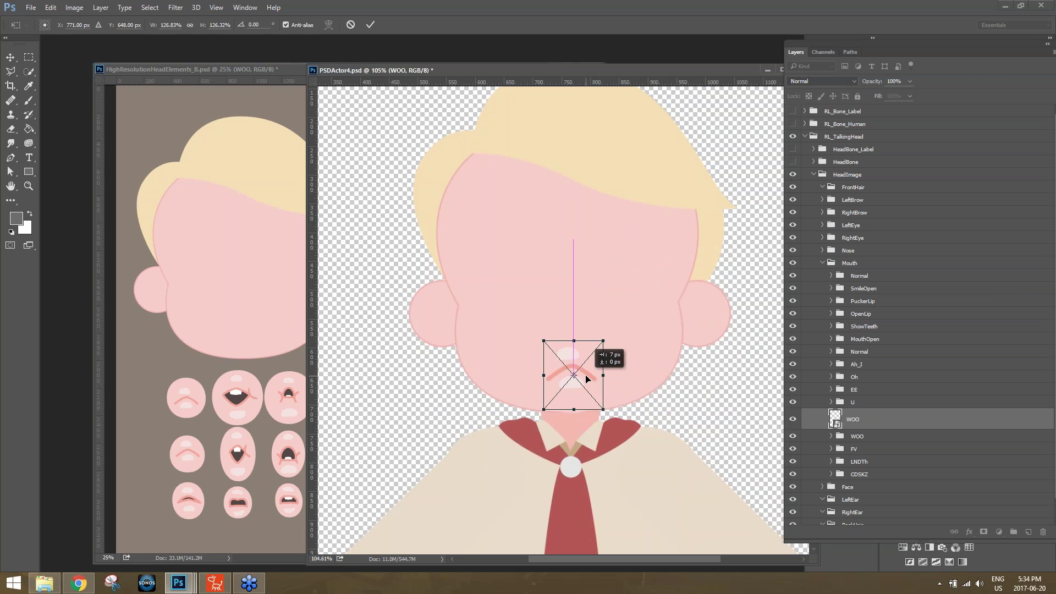
pyautogui.press('Up')
pyautogui.press('Up')
pyautogui.press('Up')
pyautogui.press('Up')
pyautogui.press('Up')
pyautogui.press('Up')
pyautogui.press('Up')
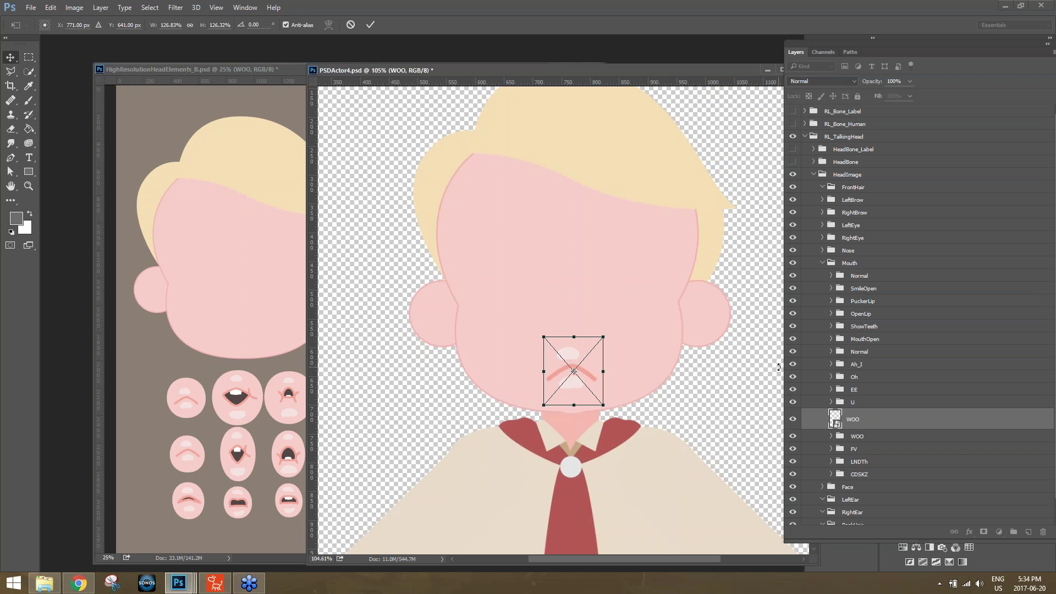
pyautogui.press('Return')
# - Toggle the first Normal mouth folder's visibility to compare it with the WOO mouth, leaving the folder visible
pyautogui.click(793, 277)
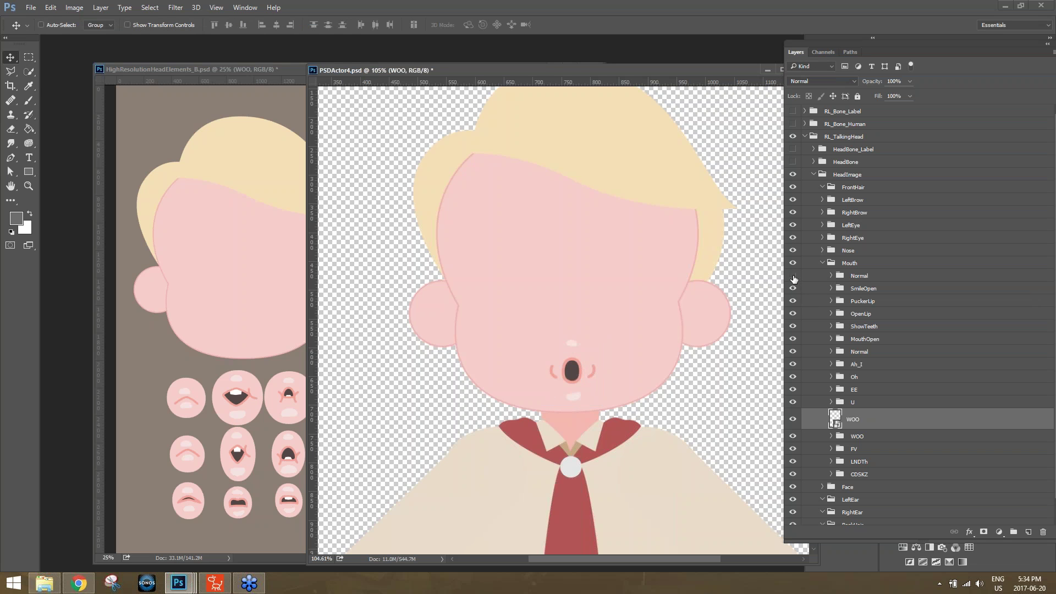
pyautogui.click(793, 276)
pyautogui.click(793, 276)
pyautogui.click(793, 276)
pyautogui.click(793, 276)
pyautogui.click(793, 276)
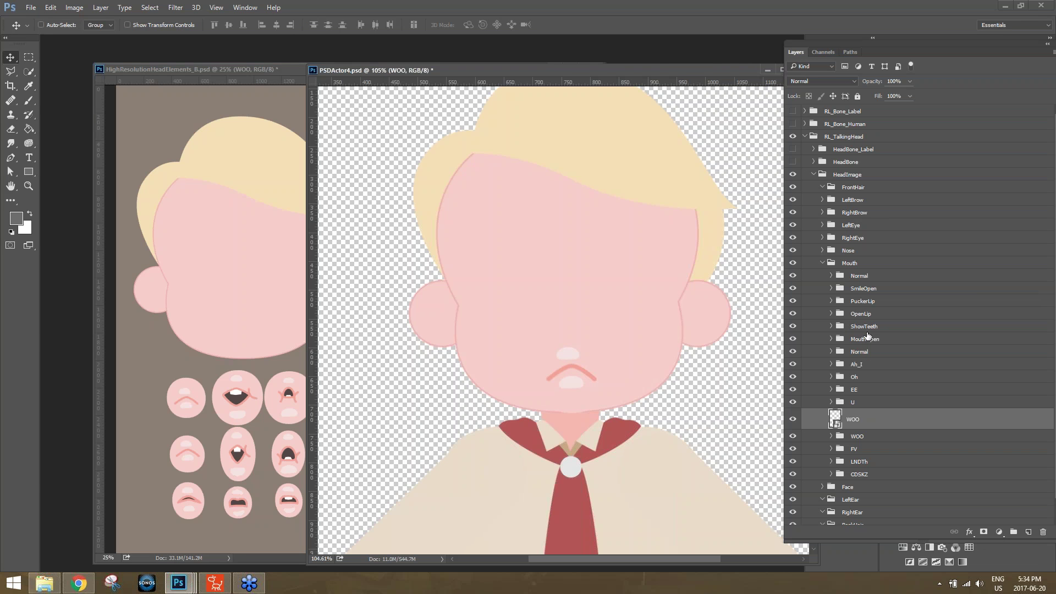
# - Expand PSDActor4's LeftEye group and the Eye group in HighResolutionHeadElements_B, collapsing the latter's Mouth group
pyautogui.click(823, 225)
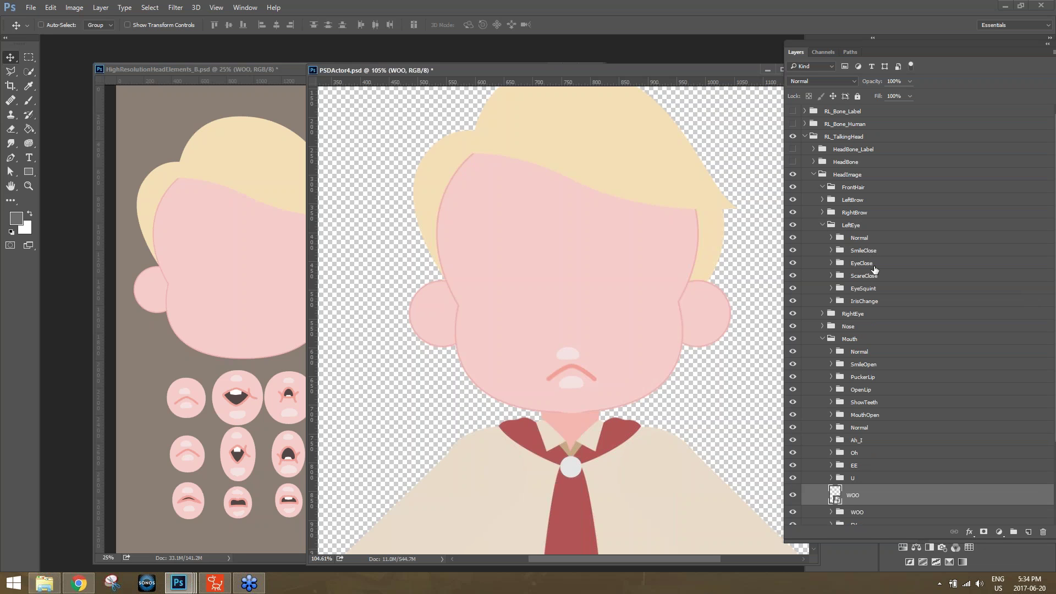
pyautogui.click(280, 72)
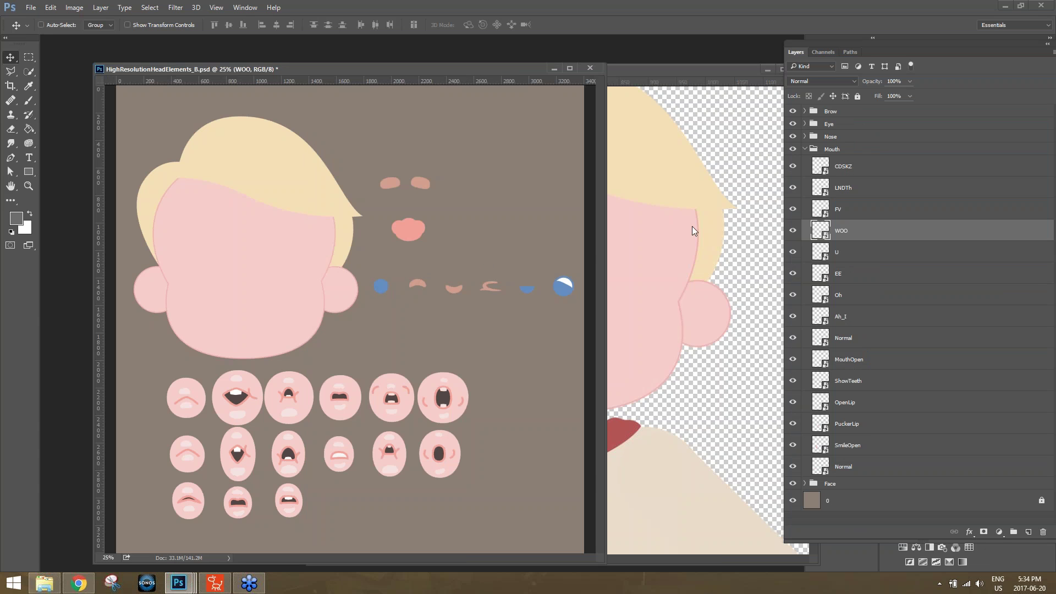
pyautogui.click(805, 149)
pyautogui.click(806, 125)
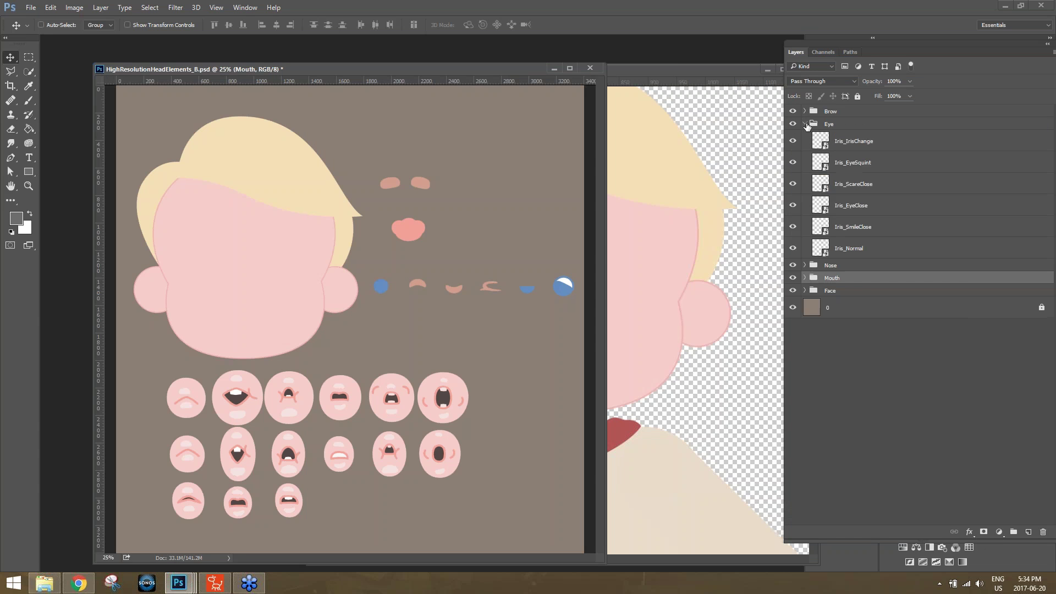
# - Examine the Iris_IrisChange, Iris_EyeSquint, Iris_ScareClose, Iris_EyeClose and Iris_SmileClose layers in the Eye group
pyautogui.click(868, 146)
pyautogui.click(876, 169)
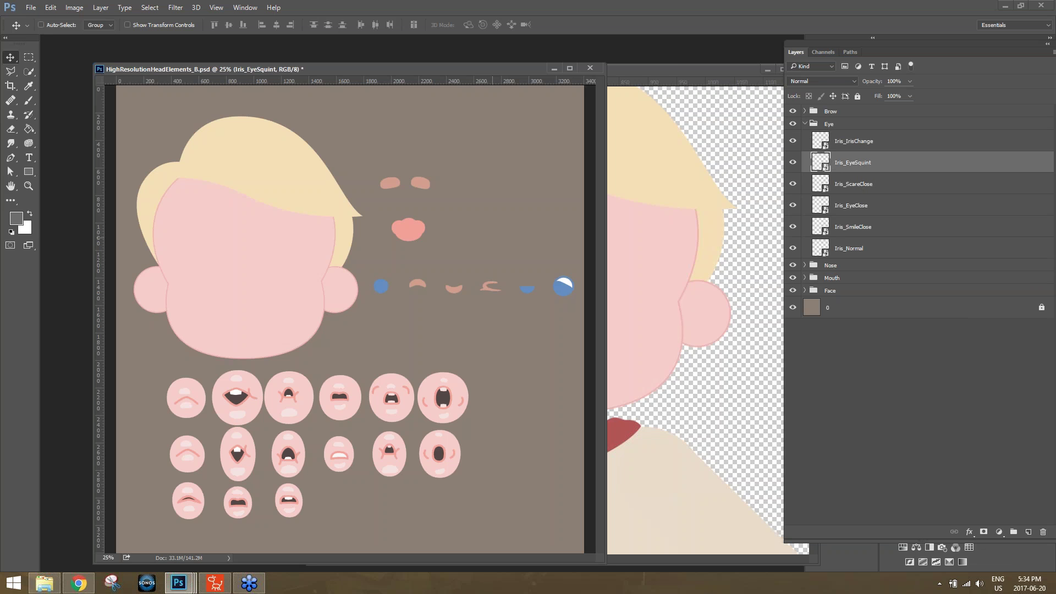
pyautogui.click(870, 186)
pyautogui.moveTo(509, 263)
pyautogui.mouseDown()
pyautogui.moveTo(510, 277)
pyautogui.moveTo(528, 254)
pyautogui.moveTo(528, 271)
pyautogui.moveTo(503, 248)
pyautogui.moveTo(503, 259)
pyautogui.mouseUp()
pyautogui.click(864, 203)
pyautogui.click(860, 231)
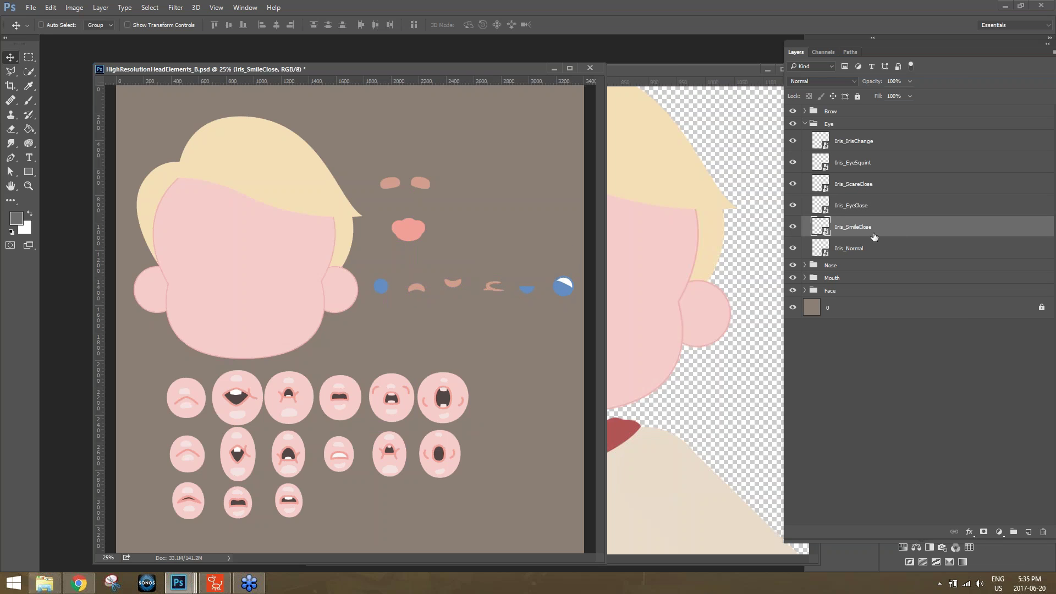
# - Copy the blue Iris_Normal eye from HighResolutionHeadElements_B onto the boy's face in PSDActor4
pyautogui.click(699, 71)
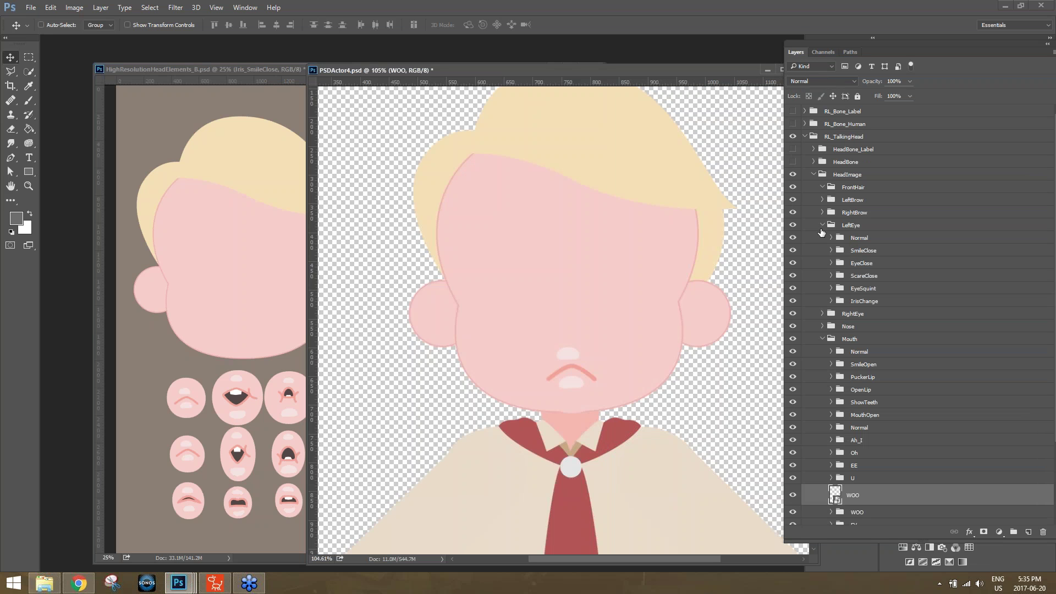
pyautogui.click(272, 72)
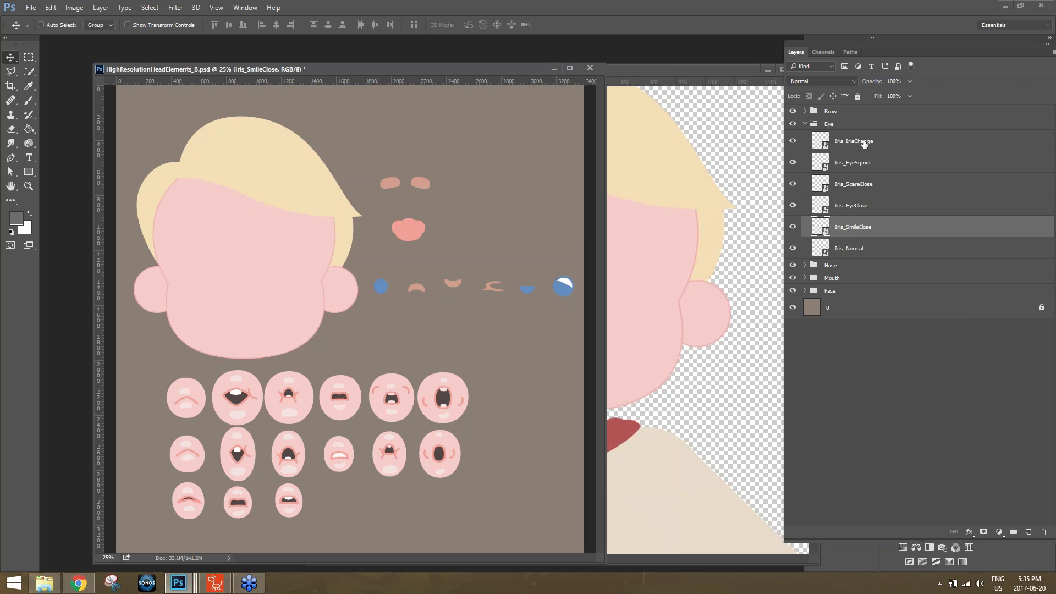
pyautogui.click(867, 251)
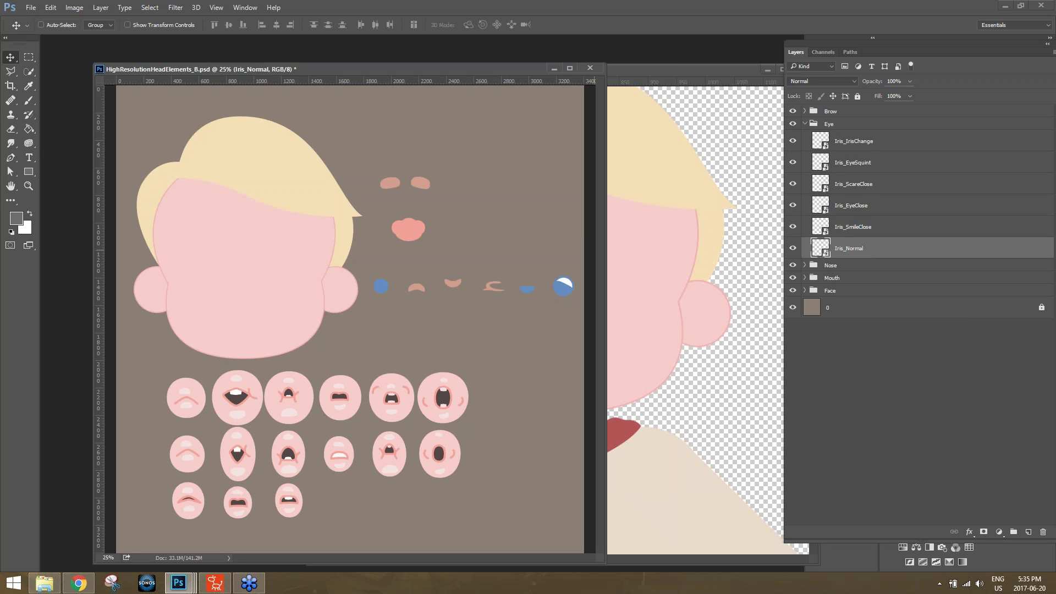
pyautogui.moveTo(386, 286); pyautogui.dragTo(641, 275)
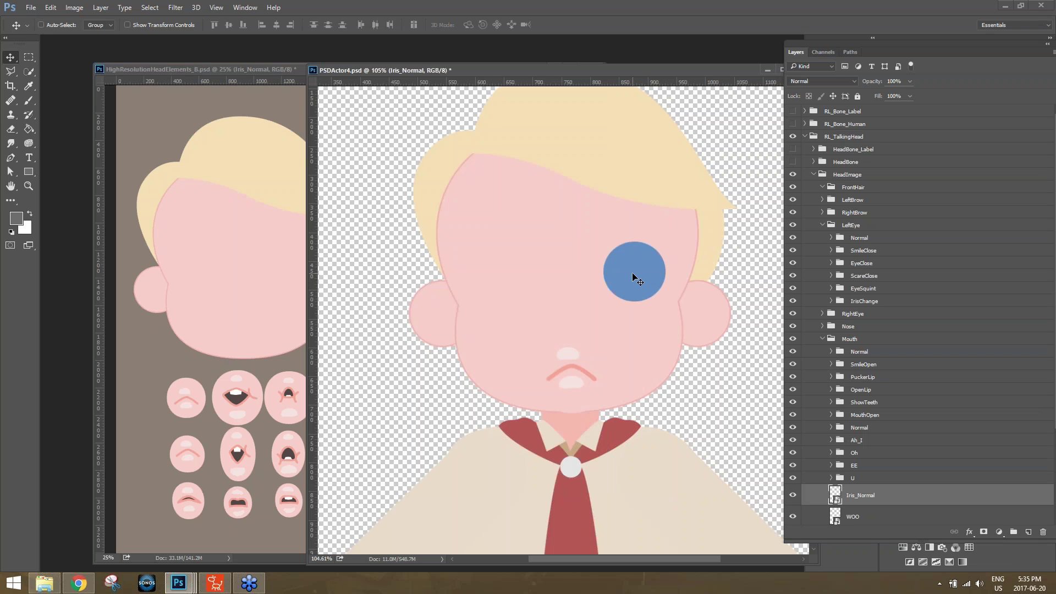
# - Scale the blue Iris_Normal eye down to a small pupil and position it at the left-eye spot on the boy's face
pyautogui.hotkey('ctrl', 't')
pyautogui.moveTo(663, 242); pyautogui.dragTo(630, 265)
pyautogui.press('Return')
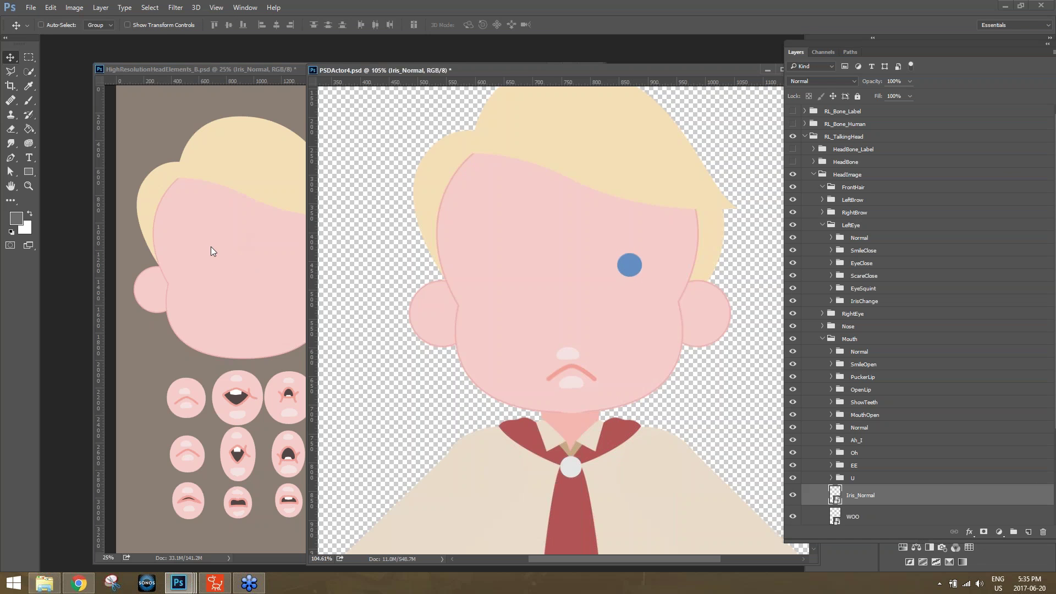
pyautogui.moveTo(629, 264)
pyautogui.mouseDown()
pyautogui.moveTo(618, 272)
pyautogui.moveTo(627, 268)
pyautogui.mouseUp()
pyautogui.hotkey('ctrl', 't')
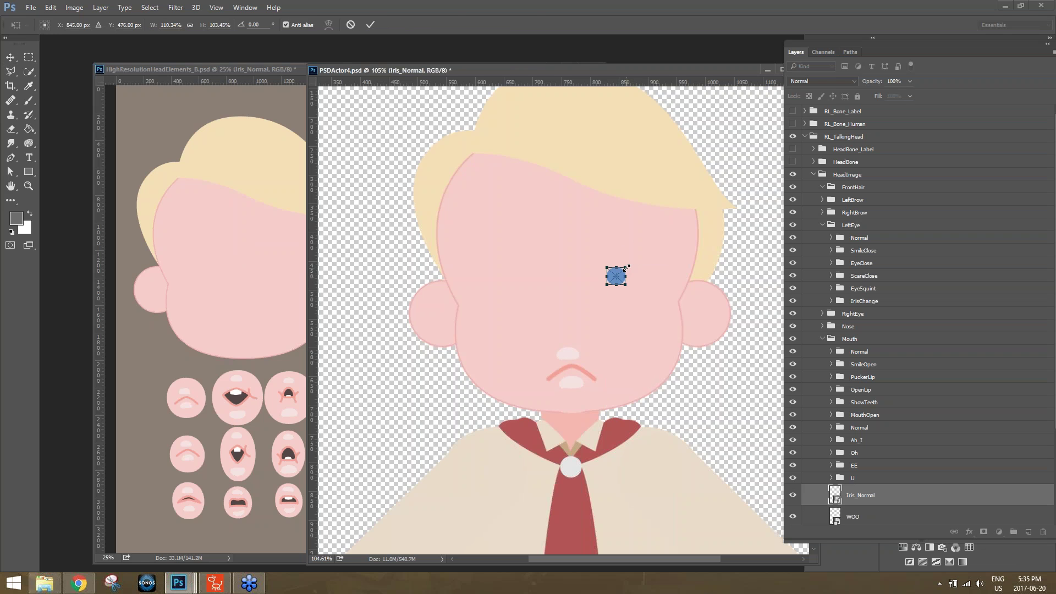
pyautogui.press('Return')
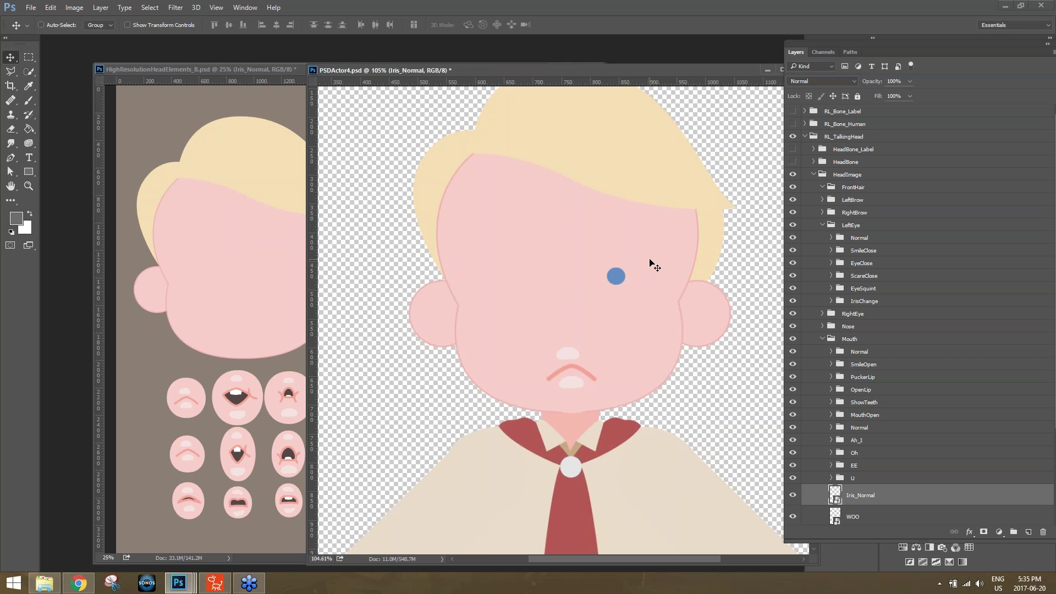
# - In HighResolutionHeadElements_B, align all the Mouth group's sprites, CDSKZ through the bottom Normal, by their top and left edges
pyautogui.click(269, 71)
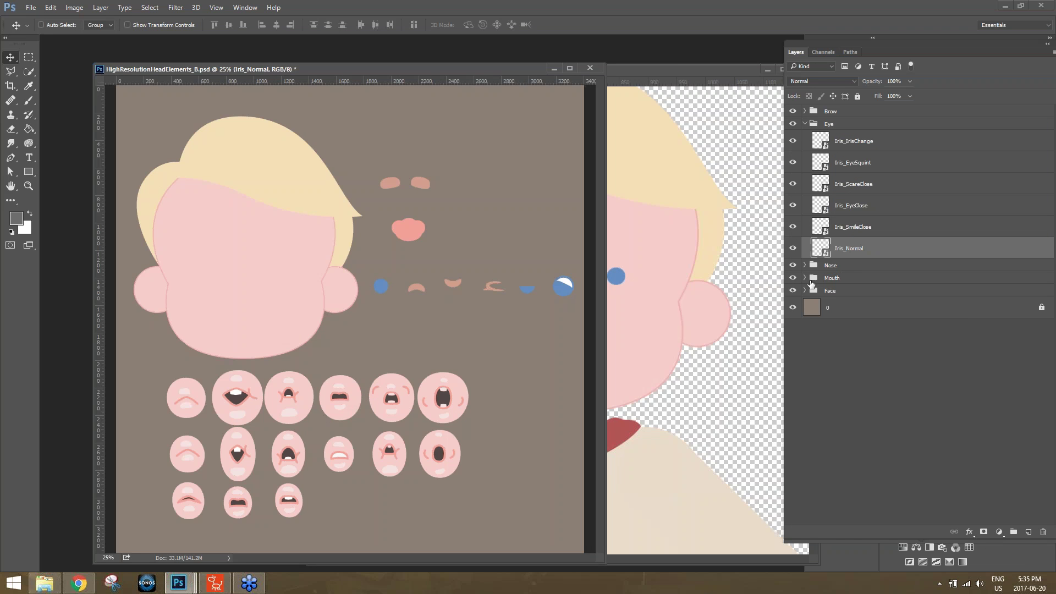
pyautogui.click(805, 279)
pyautogui.click(850, 297)
pyautogui.scroll(-3, 891, 351)
pyautogui.keyDown('shift'); pyautogui.click(854, 484); pyautogui.keyUp('shift')
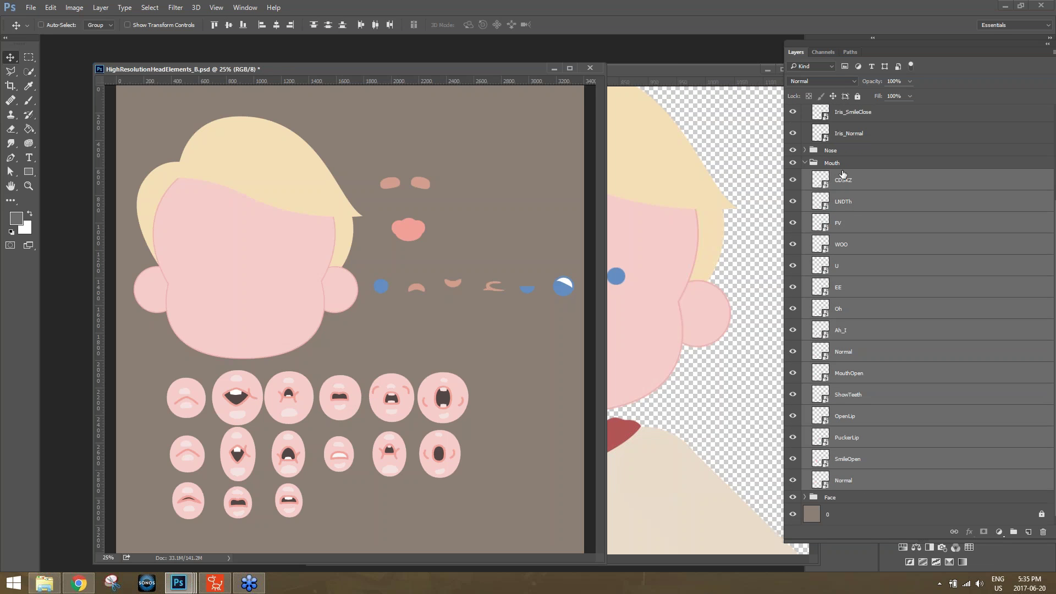
pyautogui.click(214, 26)
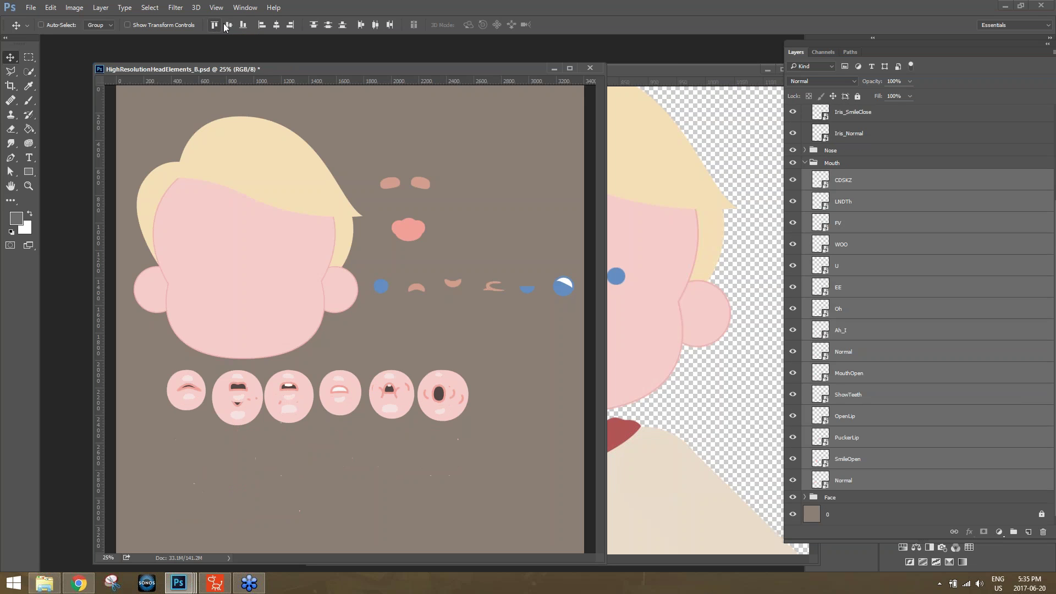
pyautogui.click(261, 26)
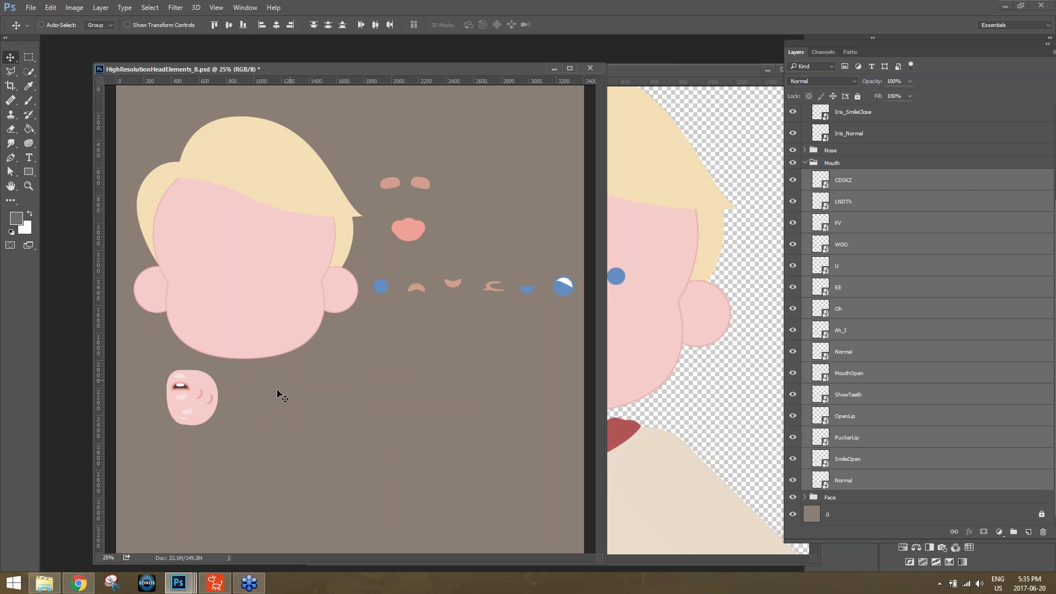
# - Copy all the stacked mouth sprites from HighResolutionHeadElements_B into PSDActor4's Mouth group
pyautogui.click(684, 72)
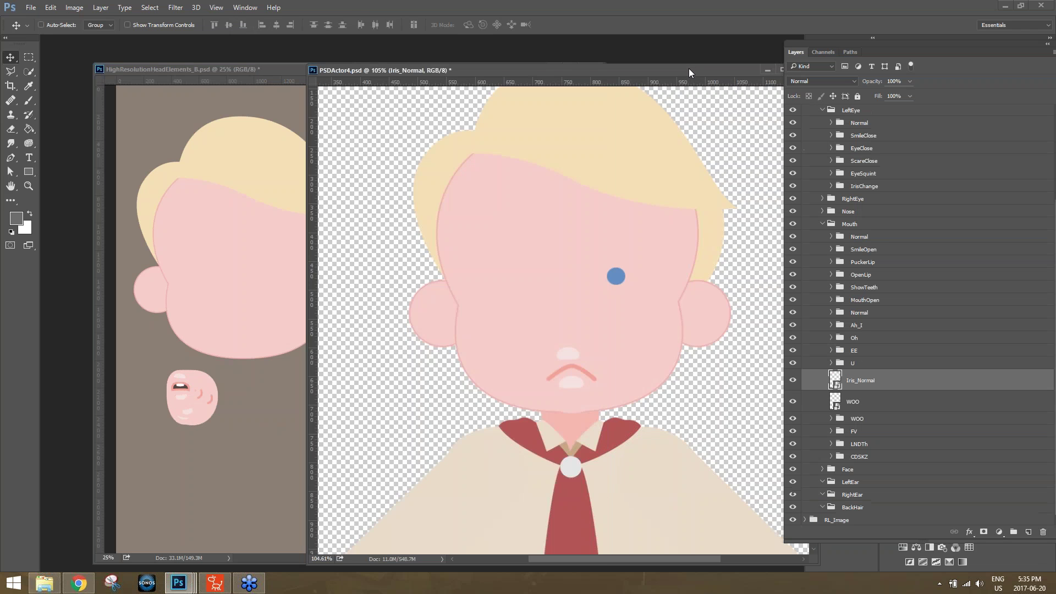
pyautogui.click(852, 226)
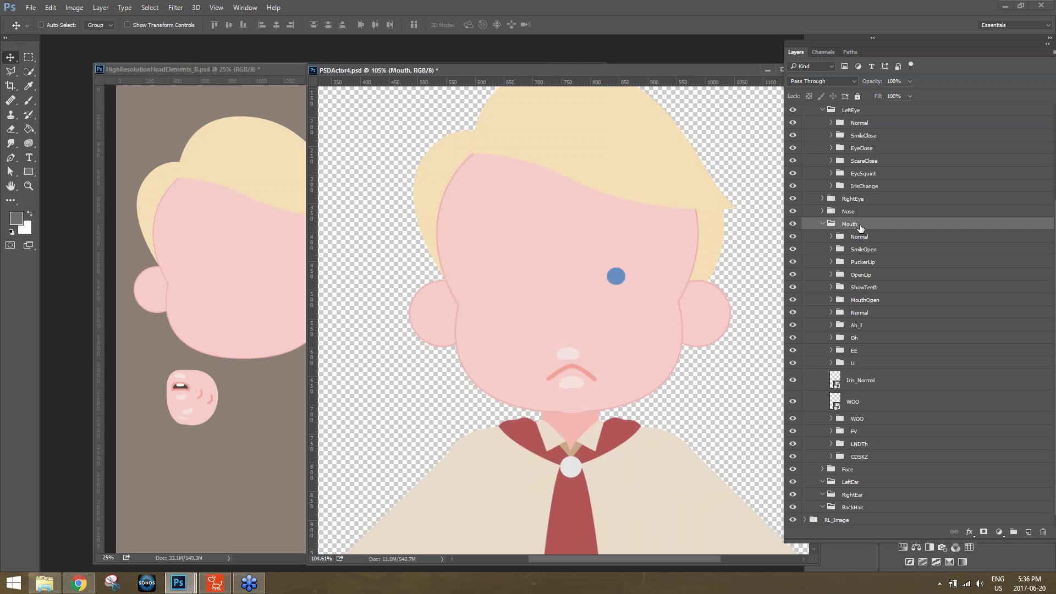
pyautogui.click(274, 68)
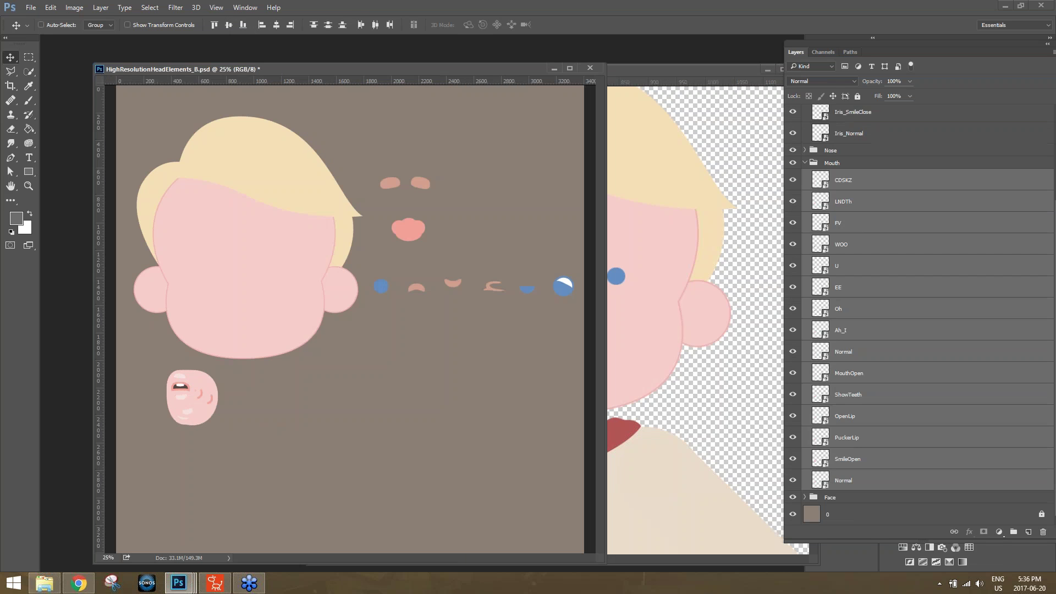
pyautogui.moveTo(868, 180); pyautogui.dragTo(578, 341)
# - Scale the copied mouth sprites together to about 36% and place them over the boy's mouth area
pyautogui.hotkey('ctrl', 't')
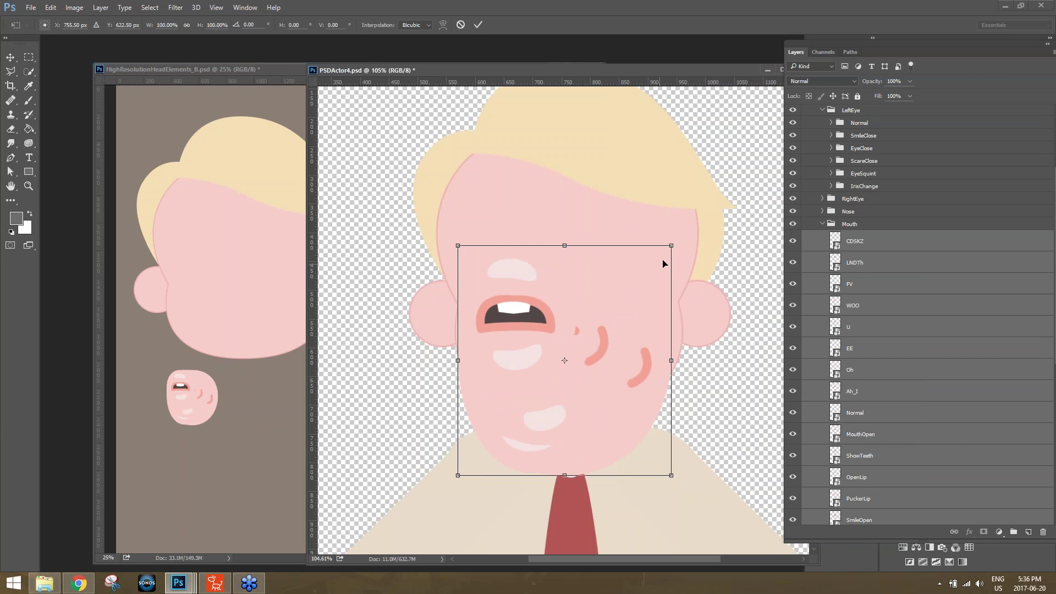
pyautogui.moveTo(666, 252); pyautogui.dragTo(534, 392)
pyautogui.moveTo(507, 433); pyautogui.dragTo(586, 368)
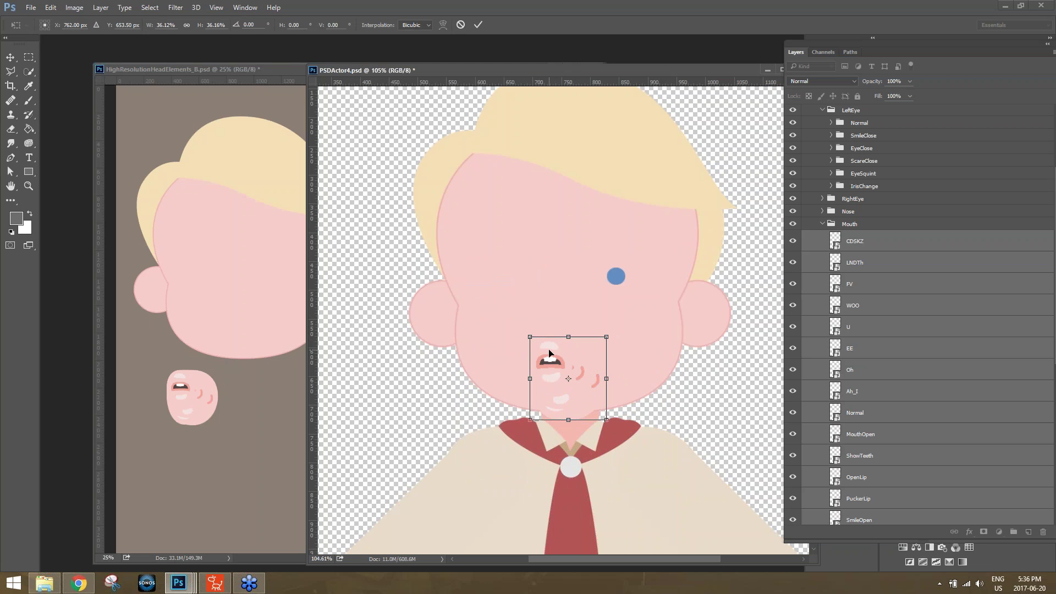
pyautogui.press('Return')
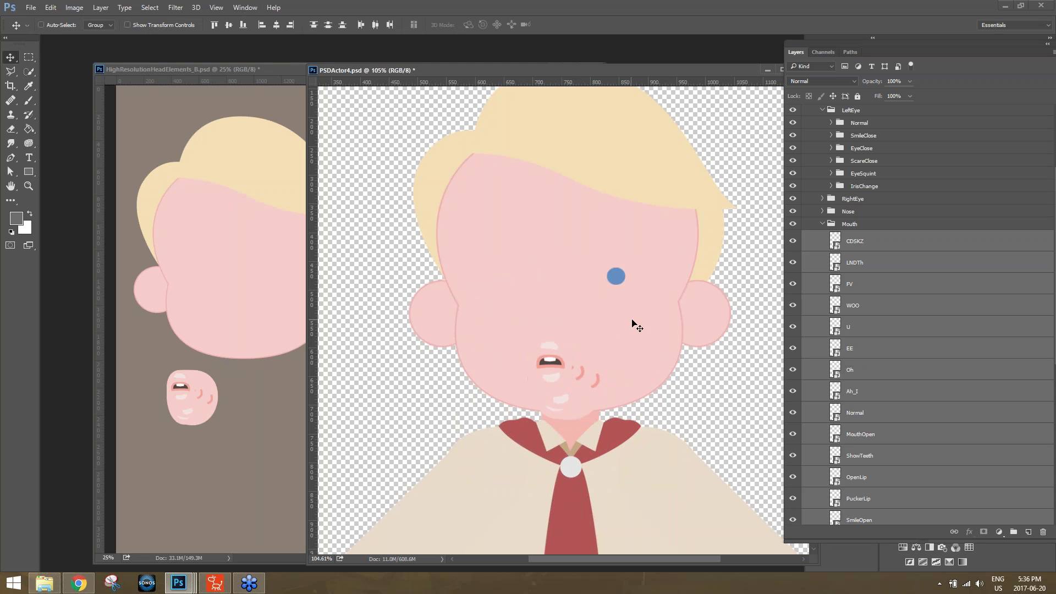
# - Align the mouth sprites by their horizontal and vertical centers, and shift the stack slightly upward onto the boy's mouth position
pyautogui.click(276, 25)
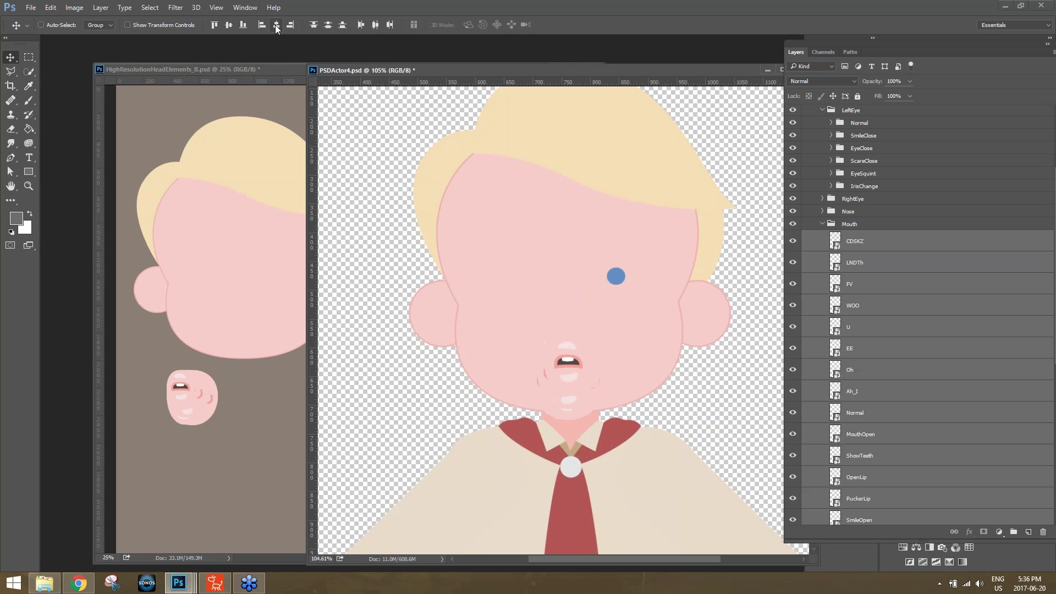
pyautogui.click(229, 24)
pyautogui.moveTo(570, 384); pyautogui.dragTo(573, 370)
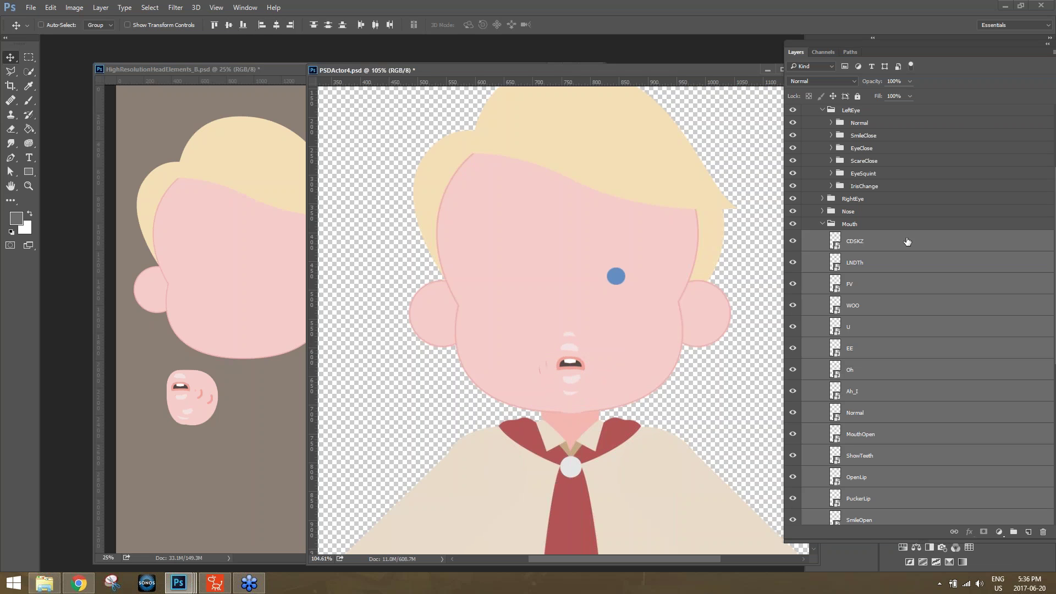
# - Move the SmileOpen mouth layer into the SmileOpen folder of PSDActor4's Mouth group
pyautogui.click(873, 247)
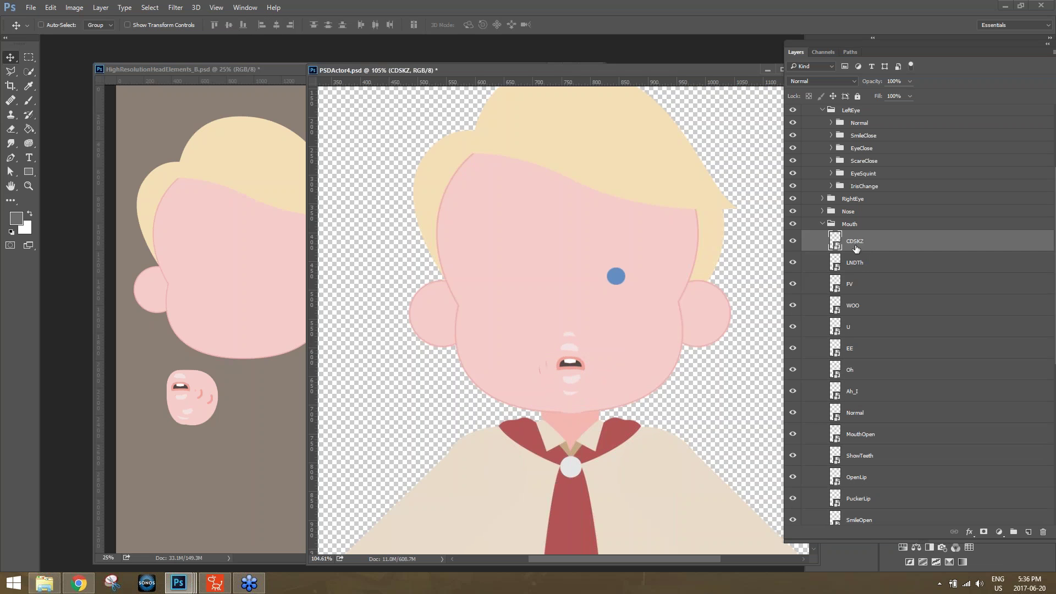
pyautogui.scroll(-5, 878, 329)
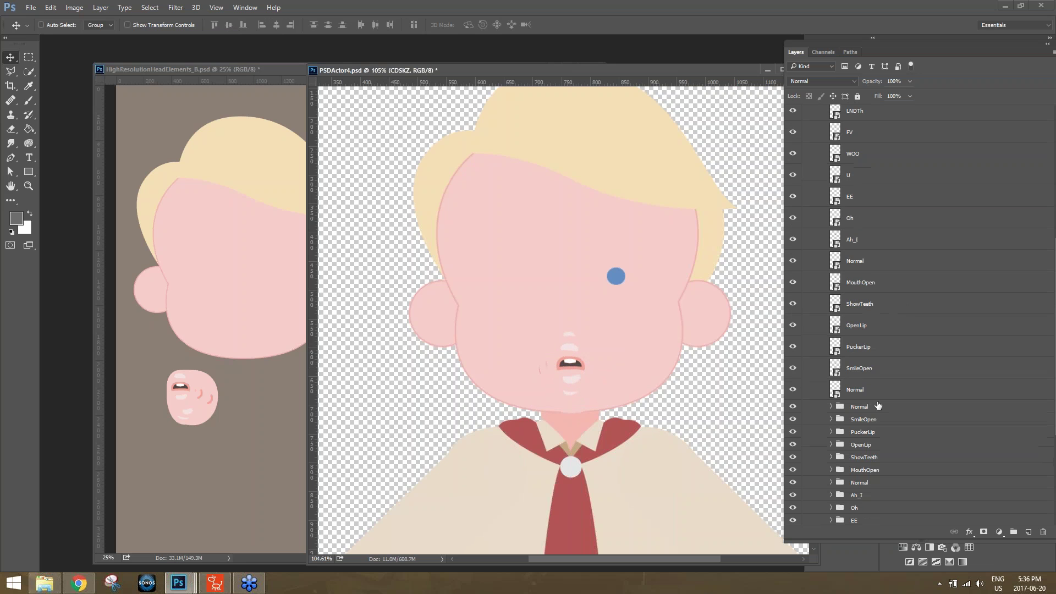
pyautogui.scroll(-1, 874, 472)
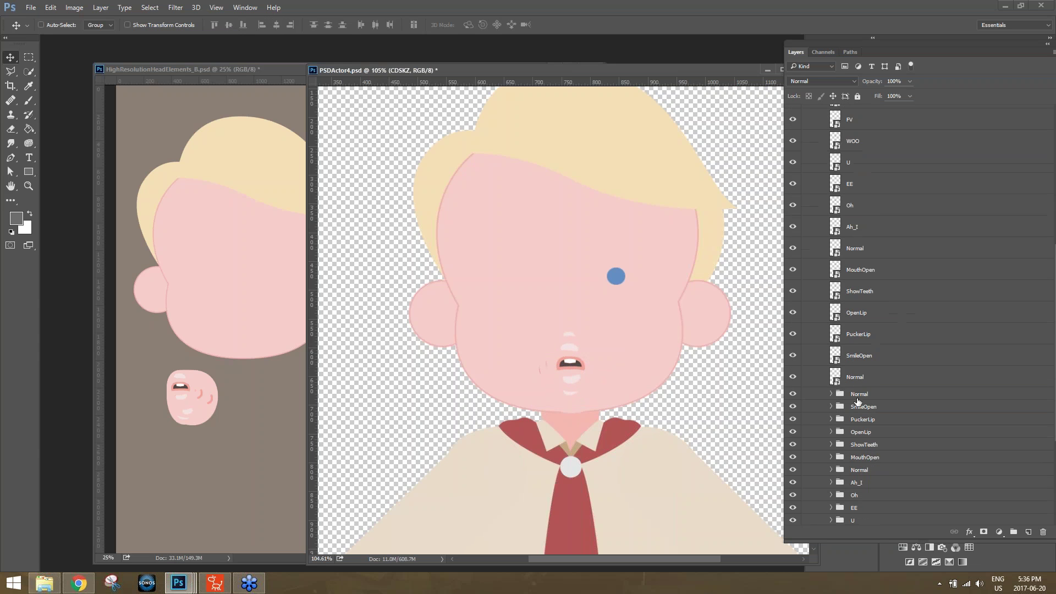
pyautogui.scroll(-2, 857, 401)
pyautogui.click(857, 331)
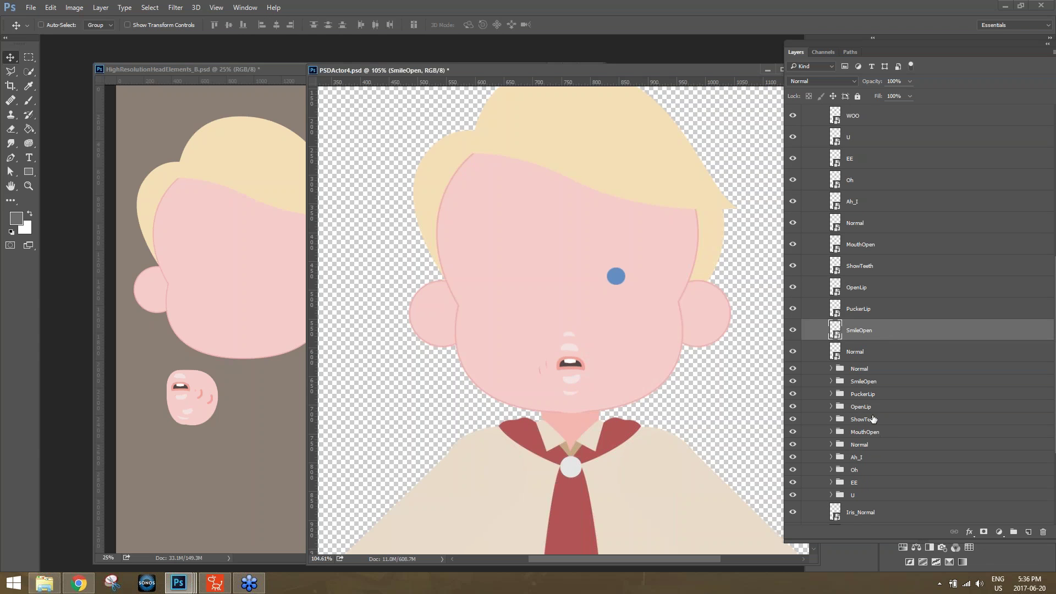
pyautogui.moveTo(862, 331); pyautogui.dragTo(871, 383)
# - Move the PuckerLip mouth layer into the matching PuckerLip folder of the Mouth group
pyautogui.click(860, 309)
pyautogui.moveTo(860, 309)
pyautogui.mouseDown()
pyautogui.moveTo(890, 356)
pyautogui.moveTo(884, 440)
pyautogui.moveTo(876, 309)
pyautogui.mouseUp()
pyautogui.scroll(-1, 858, 440)
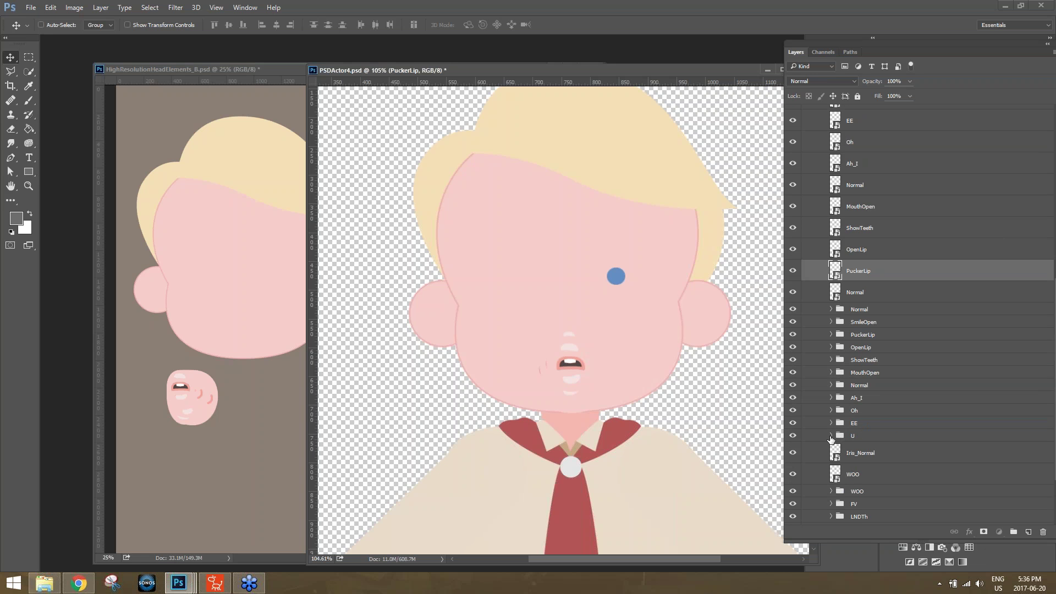
pyautogui.scroll(-2, 861, 481)
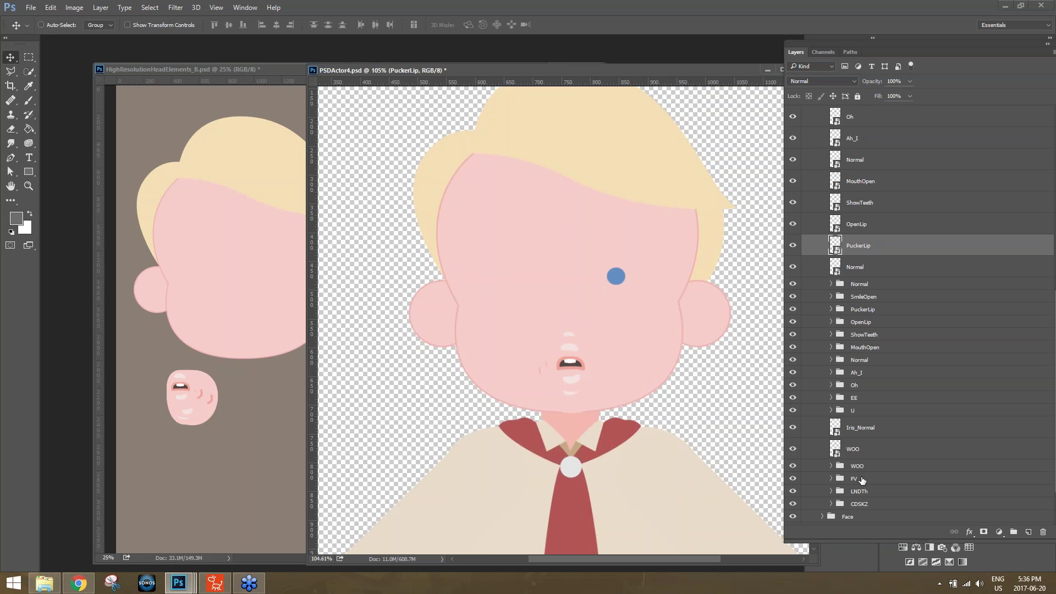
pyautogui.scroll(2, 880, 330)
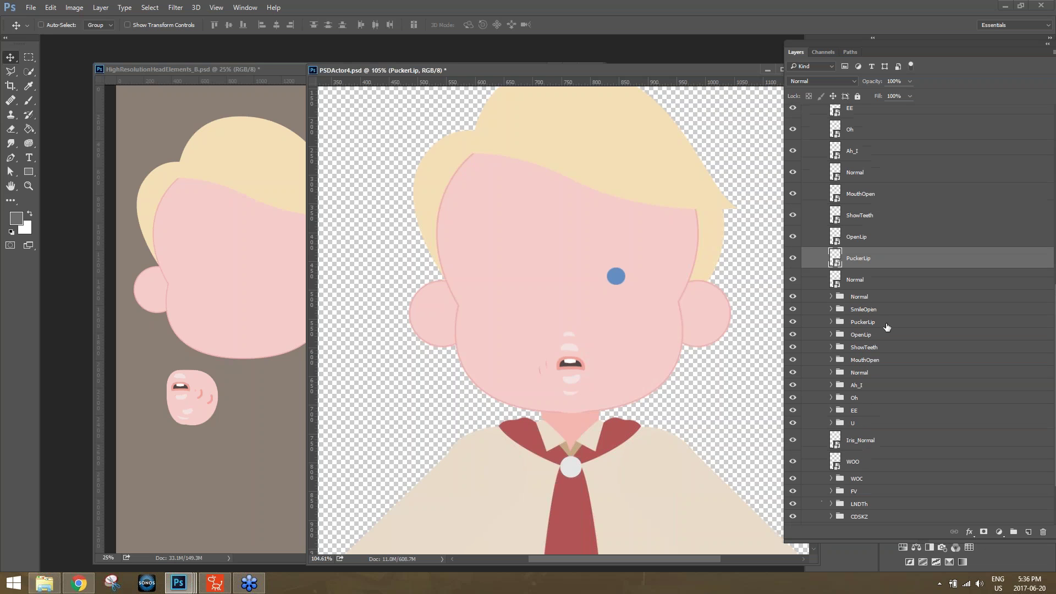
pyautogui.moveTo(861, 260); pyautogui.dragTo(861, 322)
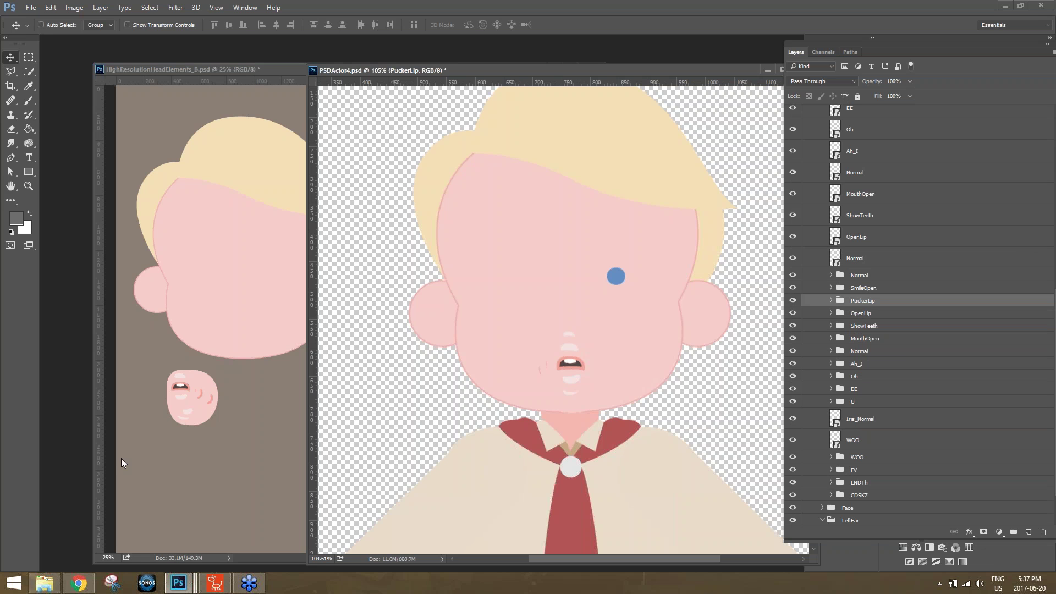
# - Close PSDActor4.psd and HighResolutionHeadElements_B.psd without saving the changes
pyautogui.moveTo(747, 68); pyautogui.dragTo(640, 71)
pyautogui.click(692, 76)
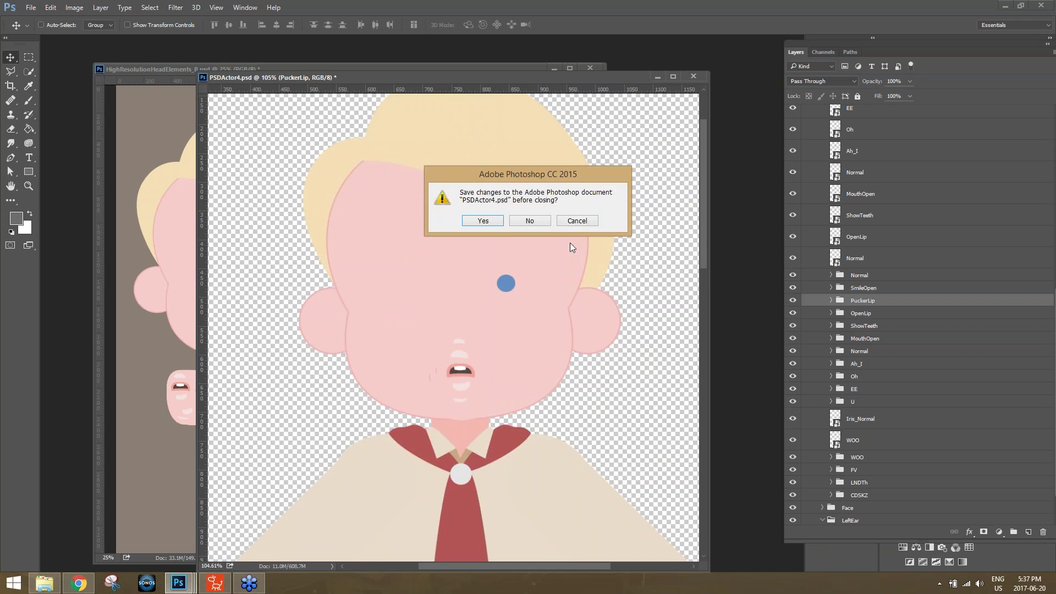
pyautogui.click(547, 219)
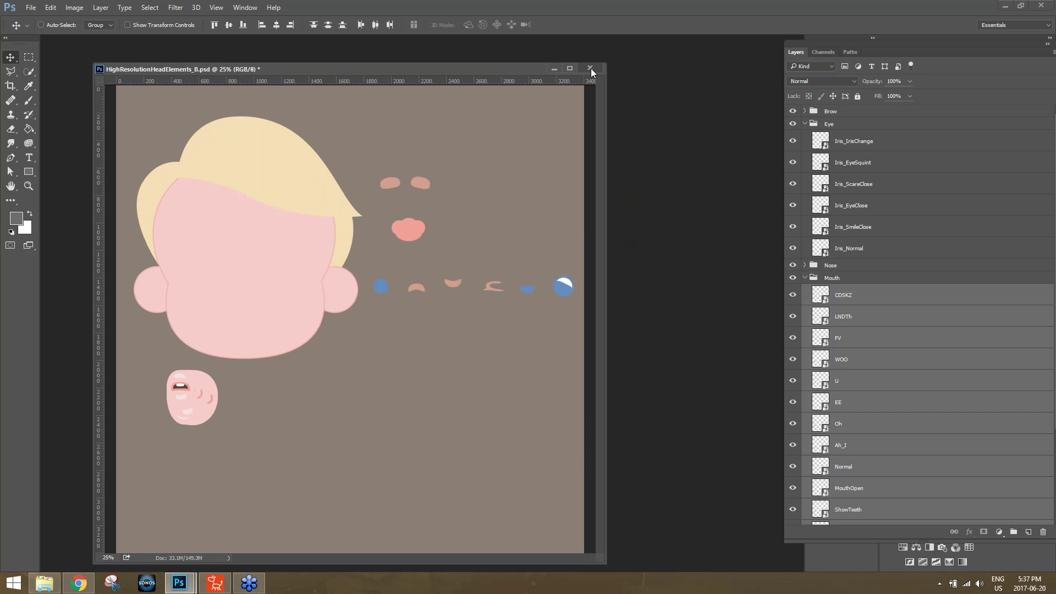
pyautogui.click(590, 68)
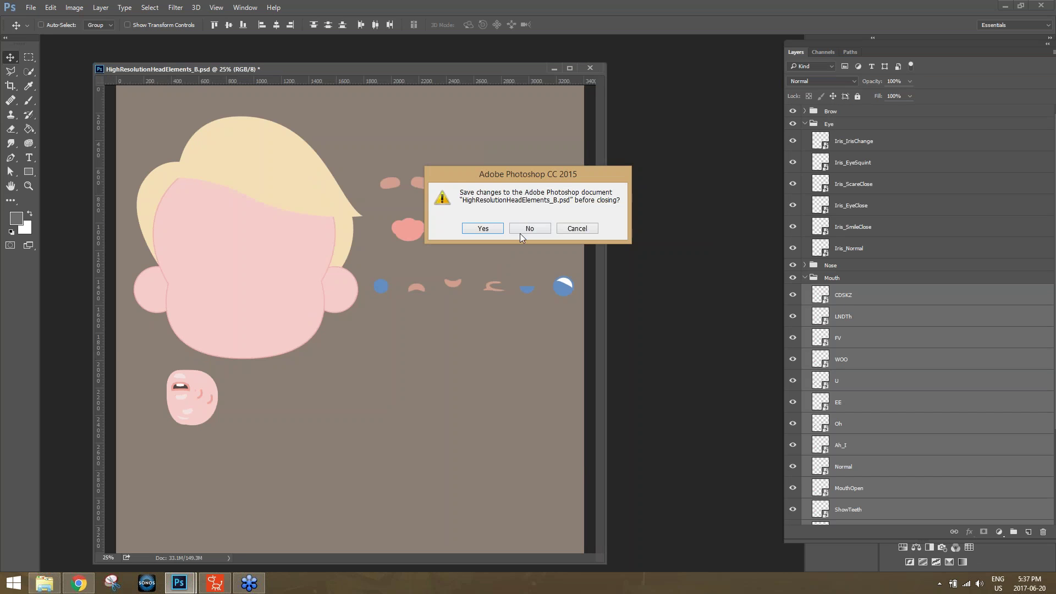
pyautogui.click(522, 229)
# - Open PSDActor6 from the tutorial PSD files folder
pyautogui.click(54, 581)
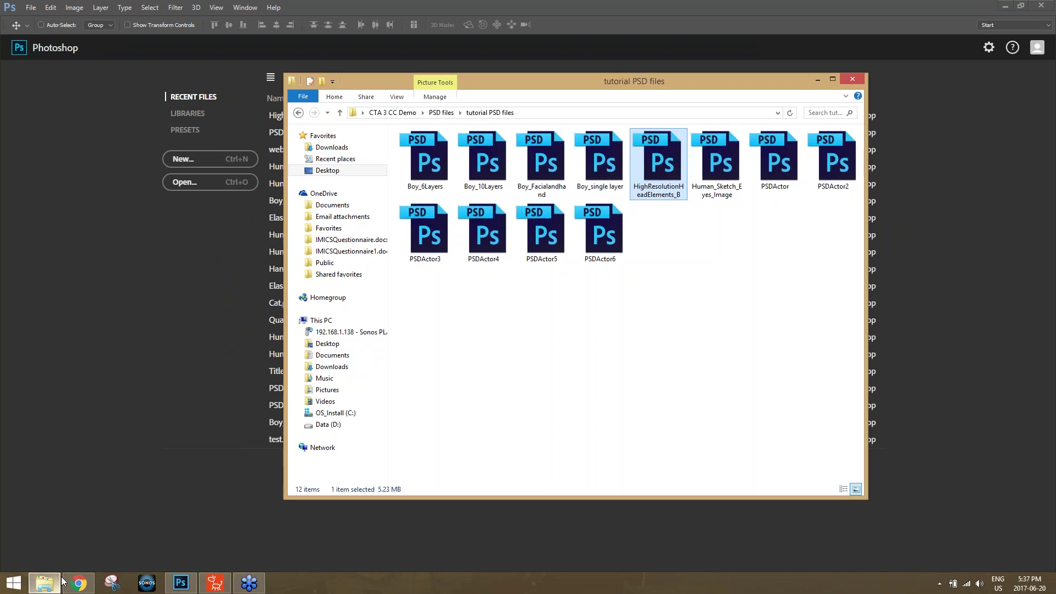
pyautogui.doubleClick(603, 234)
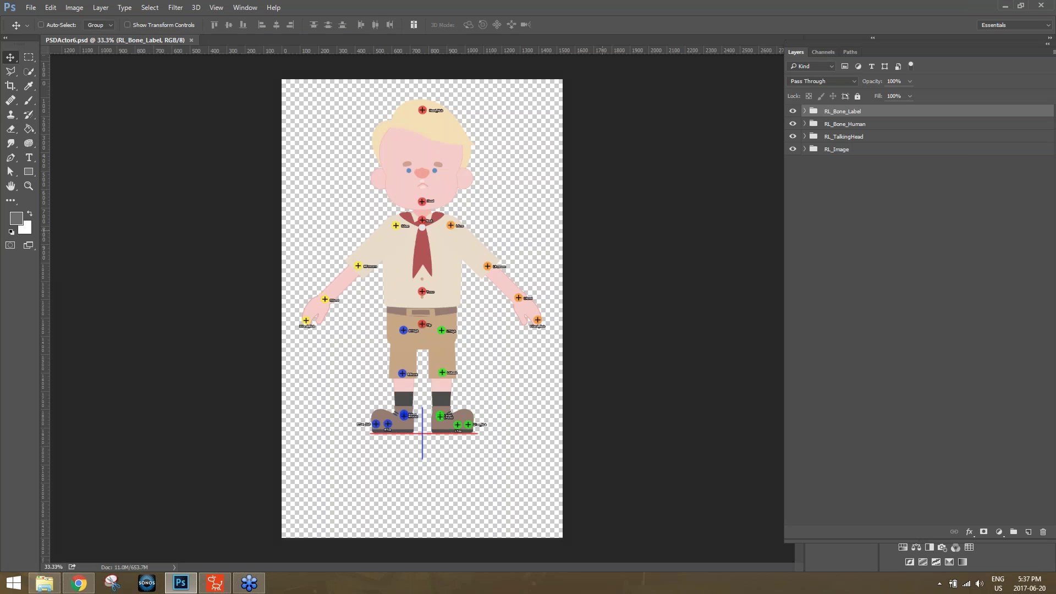
pyautogui.moveTo(500, 128); pyautogui.dragTo(536, 204)
pyautogui.scroll(5, 511, 211)
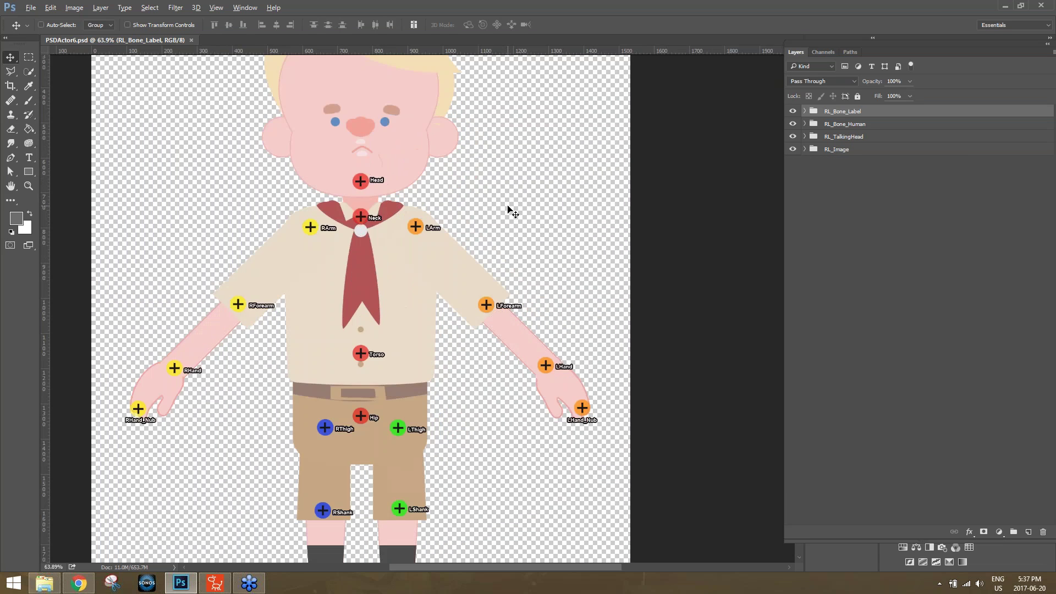
pyautogui.moveTo(425, 147); pyautogui.dragTo(609, 416)
# - Expand RL_TalkingHead and HeadImage and examine the Iris layers inside the RightEye group's Normal and SmileClose folders
pyautogui.click(805, 136)
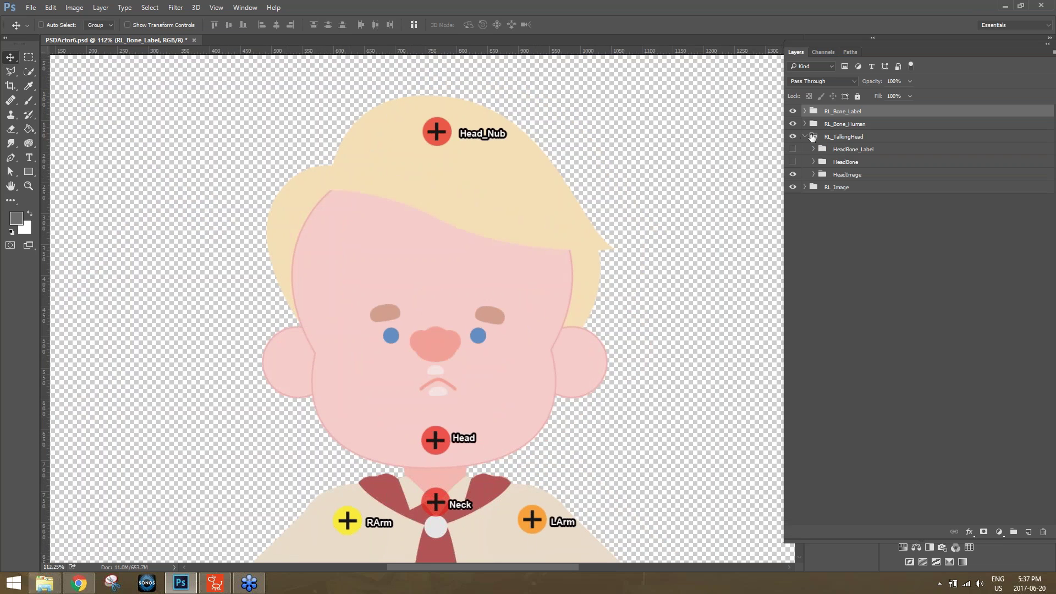
pyautogui.click(813, 174)
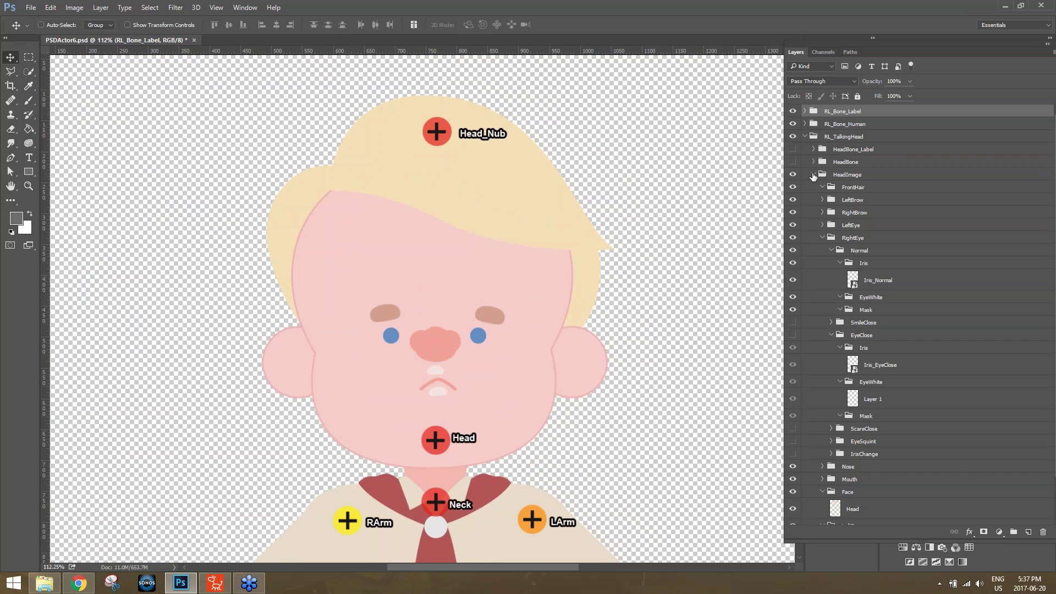
pyautogui.click(840, 263)
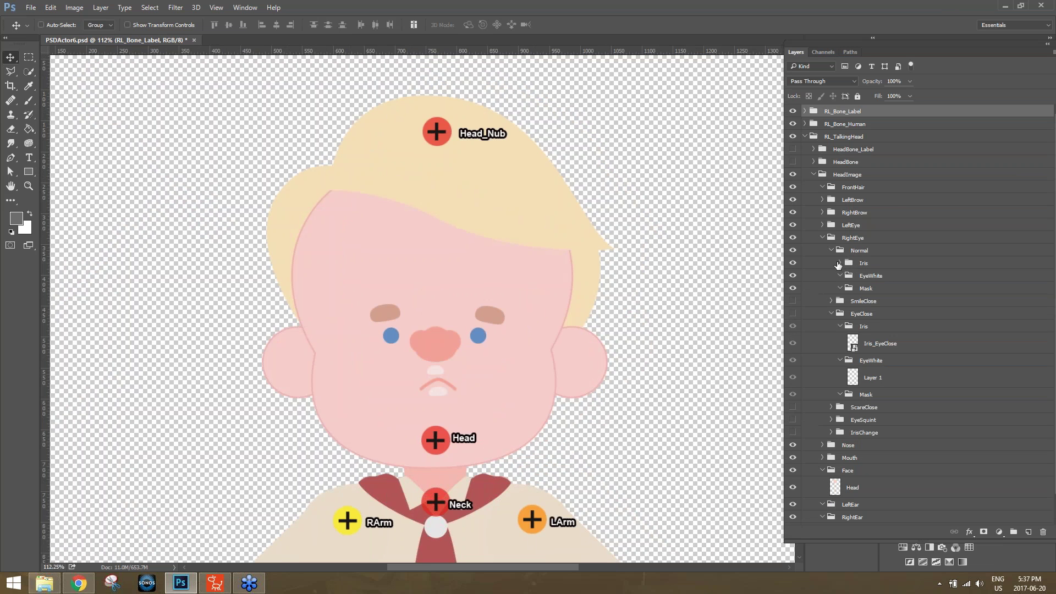
pyautogui.click(840, 262)
pyautogui.click(874, 283)
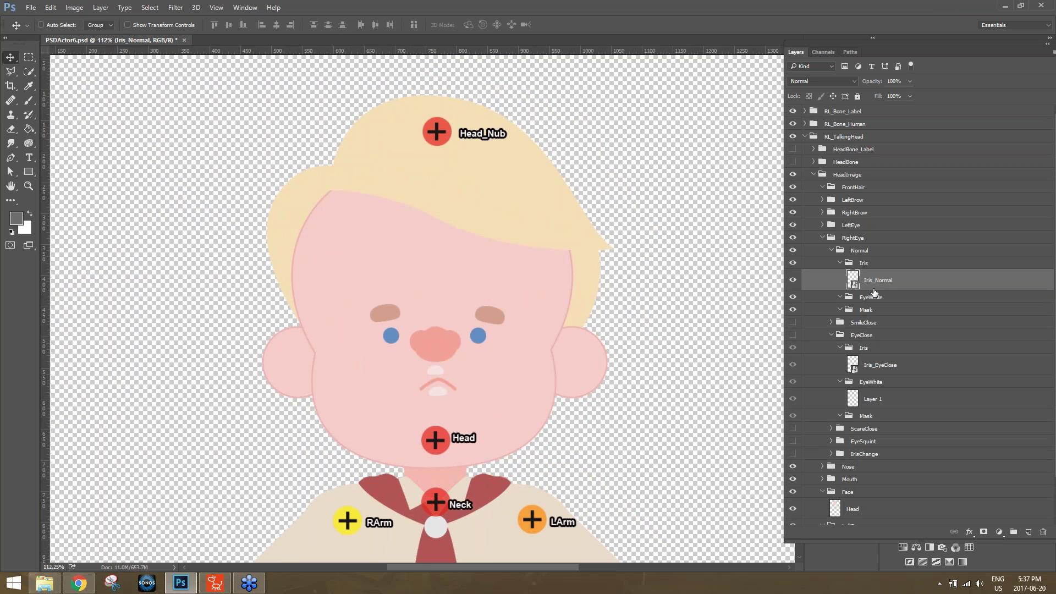
pyautogui.click(831, 323)
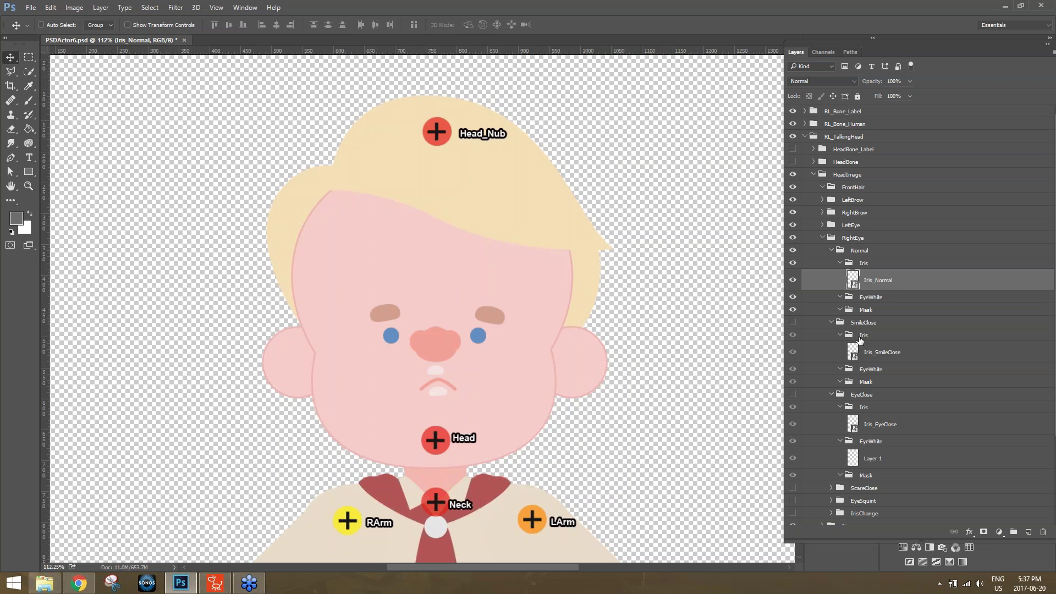
pyautogui.click(880, 356)
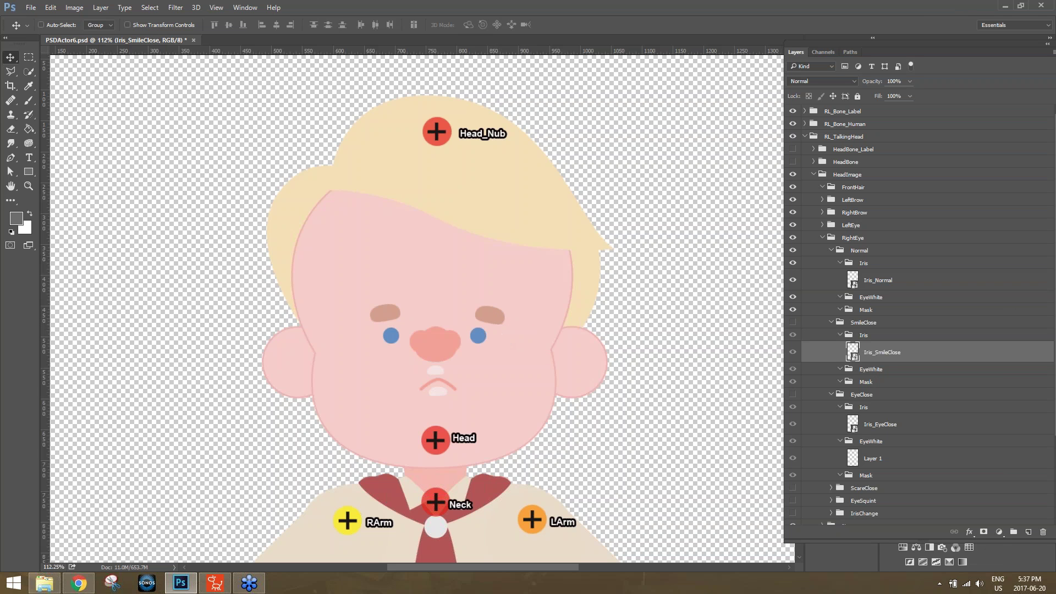
pyautogui.scroll(-4, 929, 345)
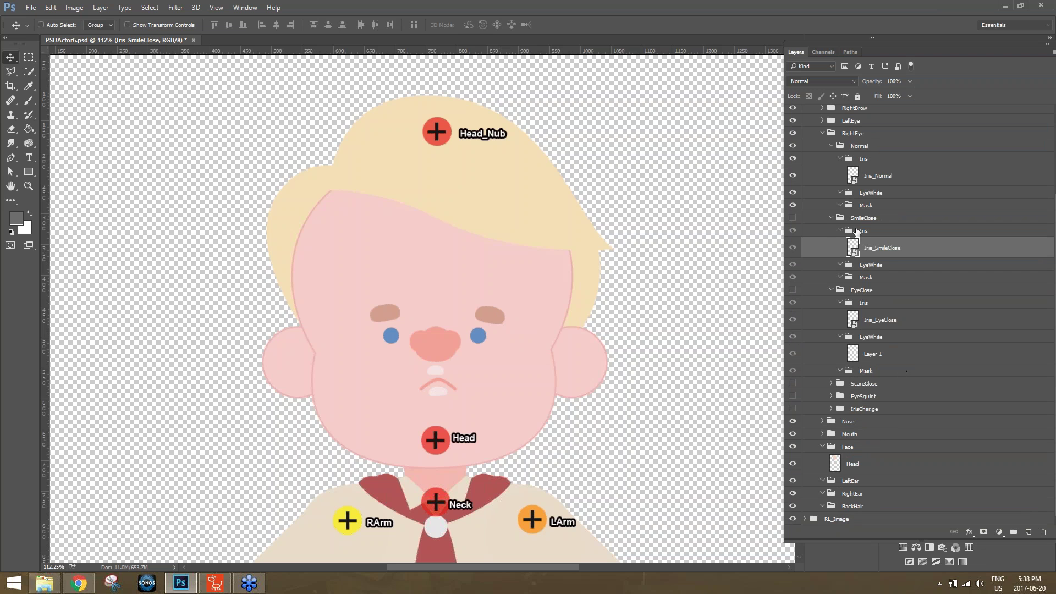
# - Collapse the RightEye group's SmileClose and Normal folders and the whole RL_TalkingHead group
pyautogui.click(831, 219)
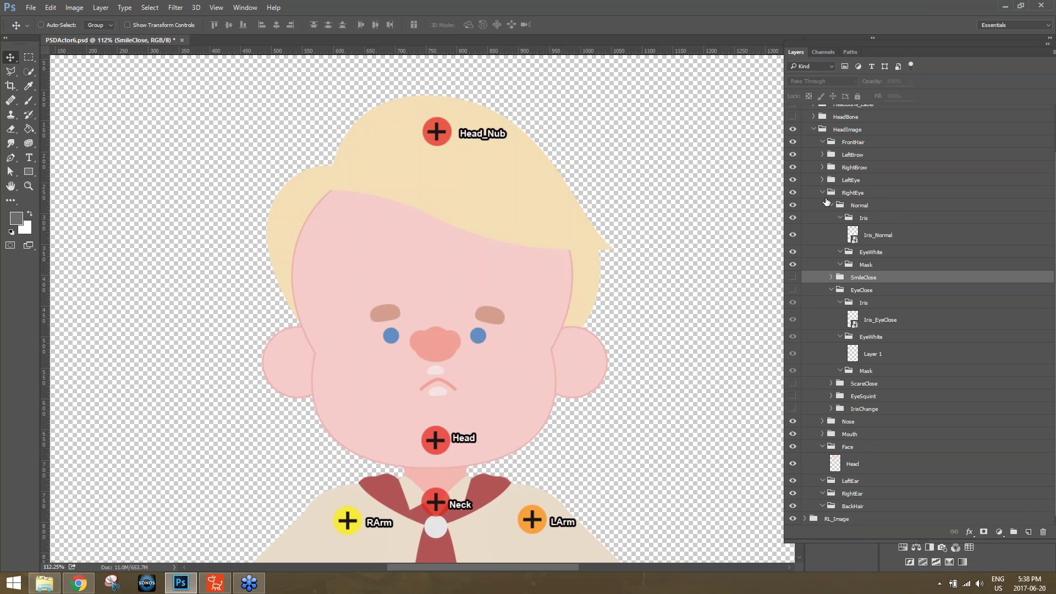
pyautogui.click(831, 205)
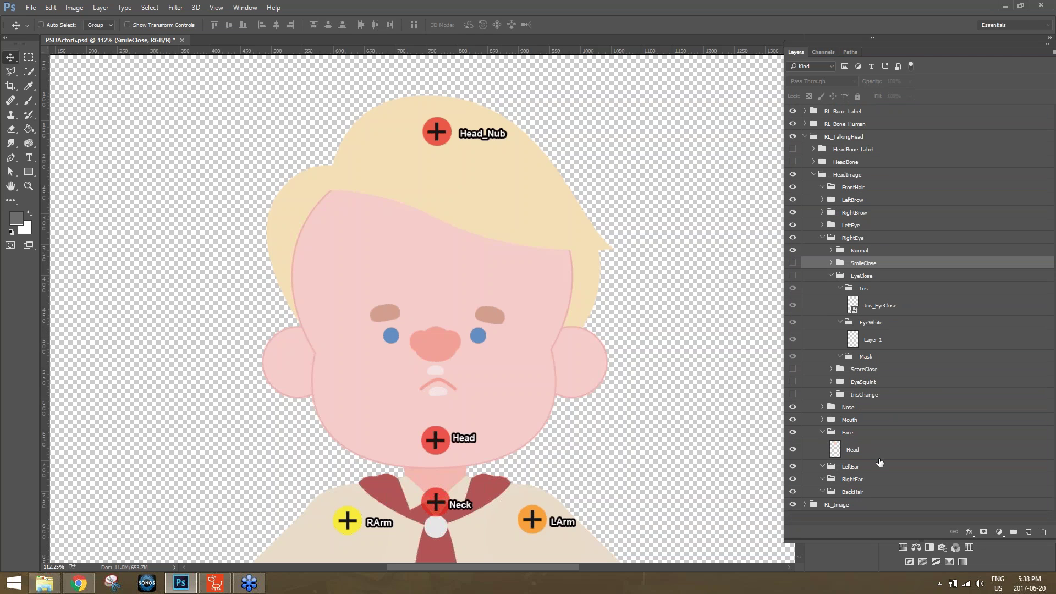
pyautogui.scroll(-2, 902, 418)
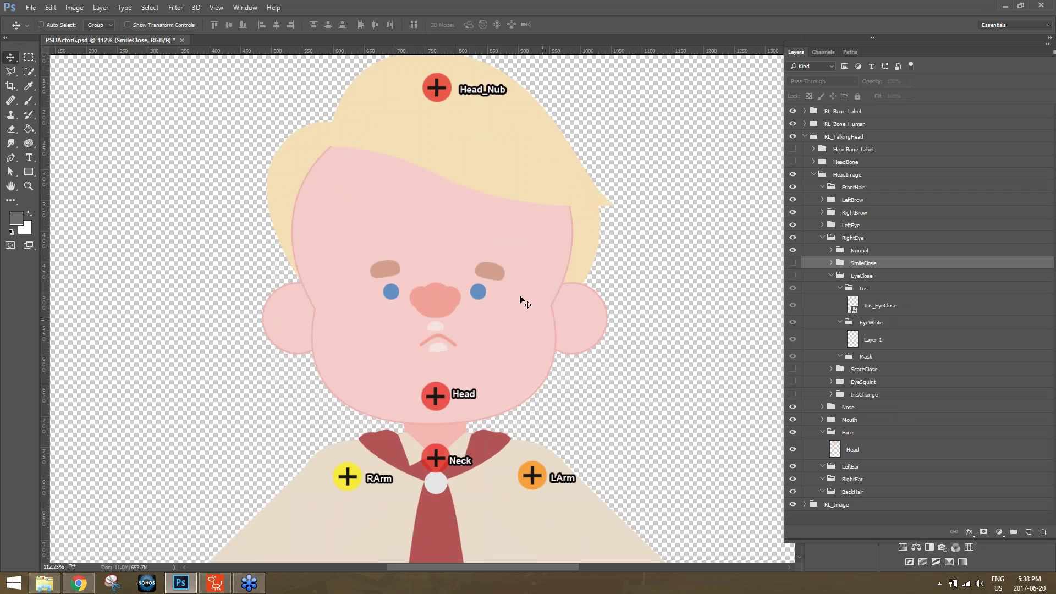
pyautogui.scroll(2, 880, 270)
pyautogui.click(805, 137)
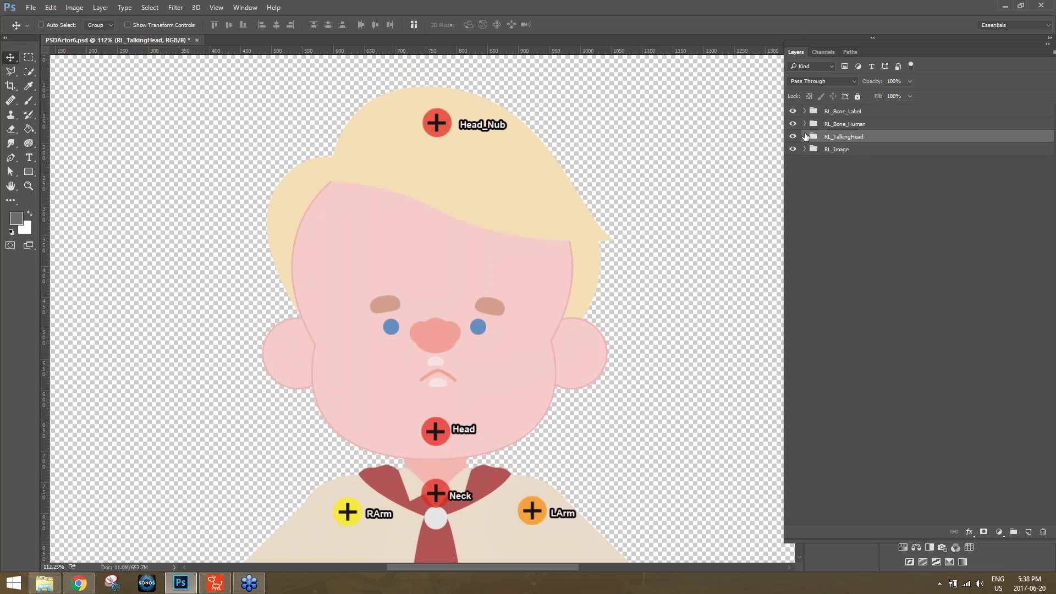
# - Show the HeadBone and HeadBone_Label groups inside the RL_TalkingHead group, with the HeadImage group collapsed
pyautogui.click(806, 137)
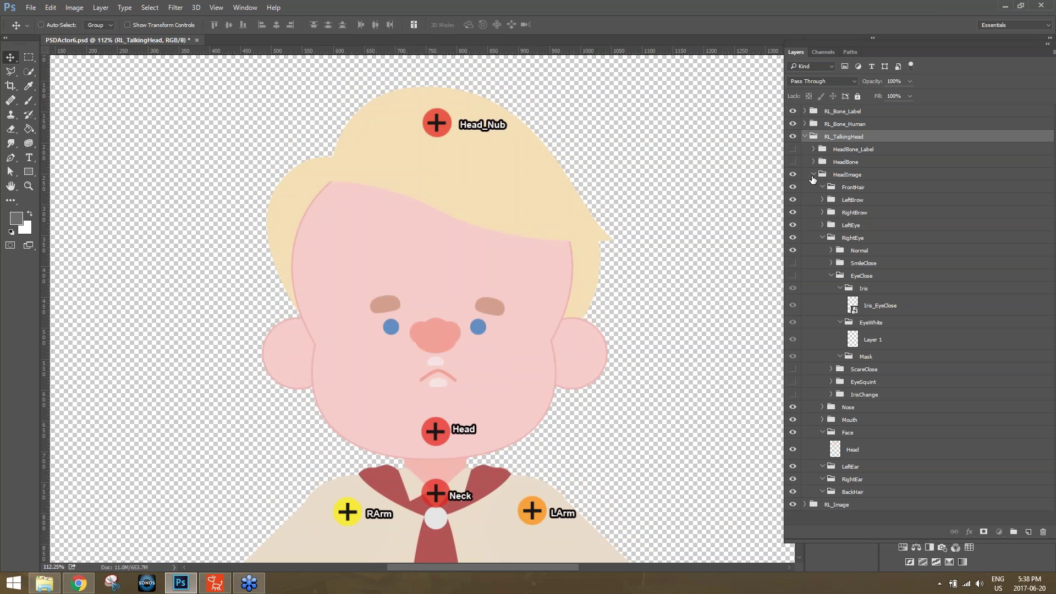
pyautogui.click(813, 174)
pyautogui.click(793, 162)
pyautogui.click(793, 149)
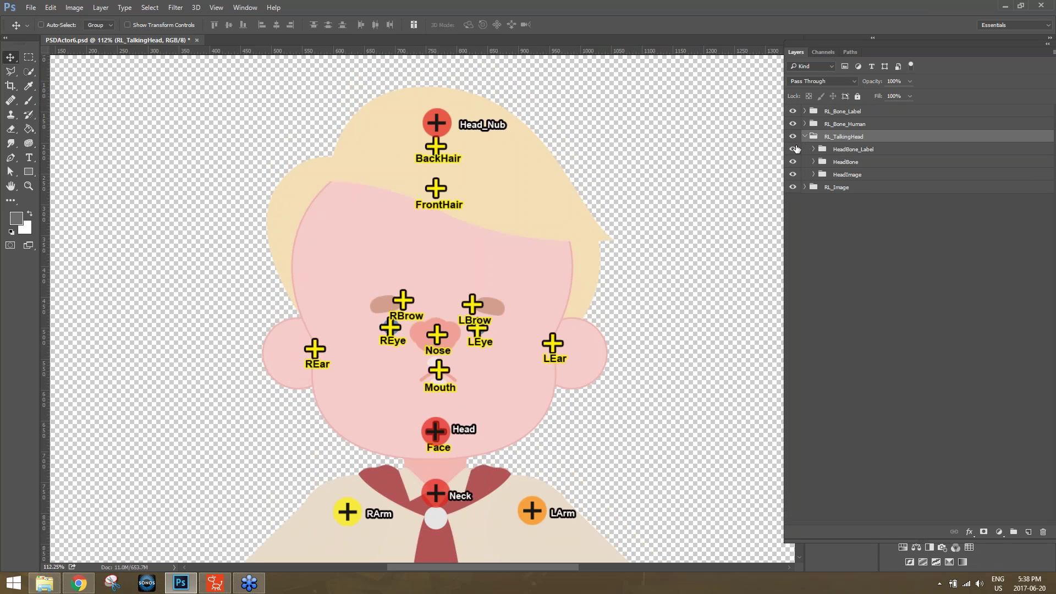
pyautogui.click(856, 151)
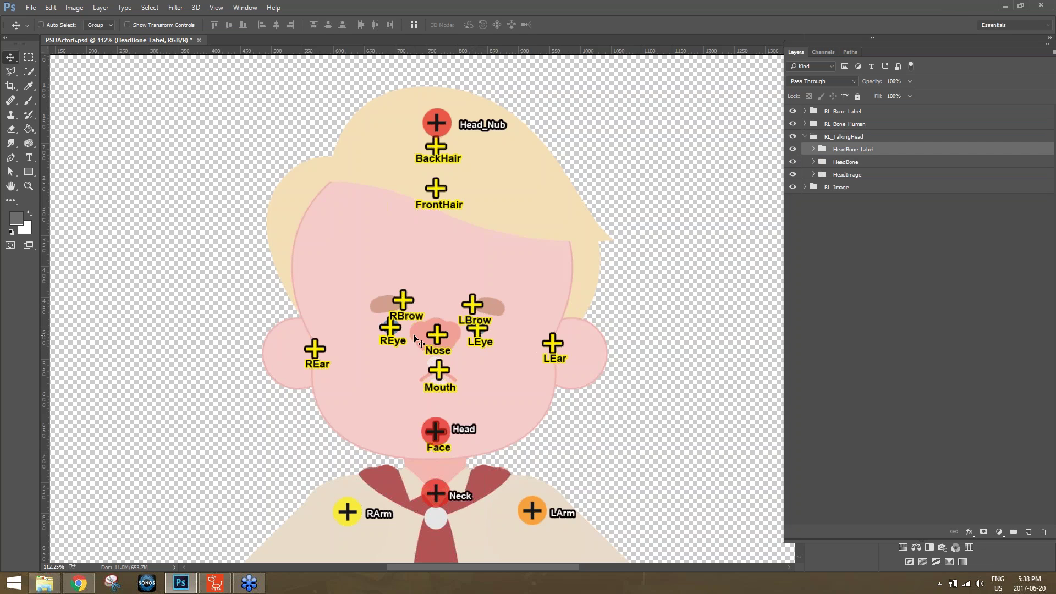
# - Reposition the RightBrow bone marker from the HeadBone group on the character's right eyebrow
pyautogui.click(813, 163)
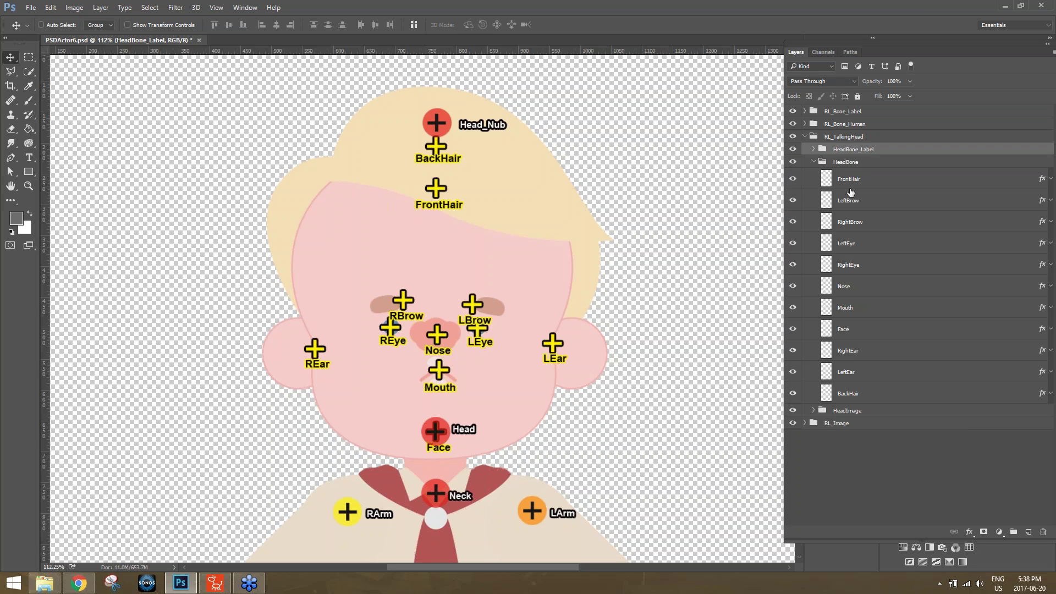
pyautogui.click(850, 222)
pyautogui.moveTo(441, 315); pyautogui.dragTo(408, 306)
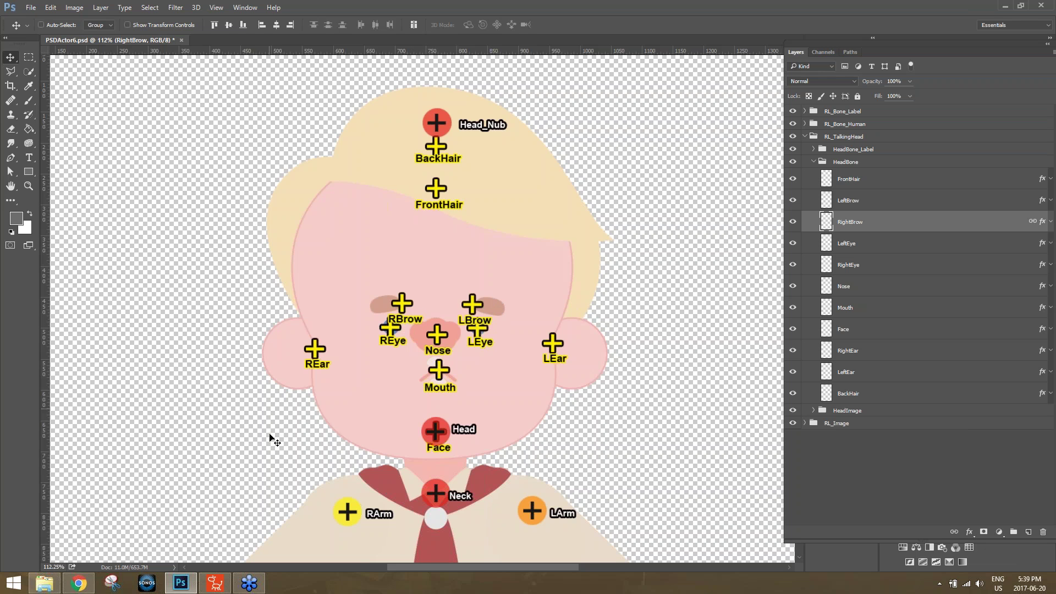
# - Switch to CrazyTalk Animator, delete the character on the stage and import PSDActor6 from the tutorial PSD files folder as a new actor
pyautogui.click(215, 582)
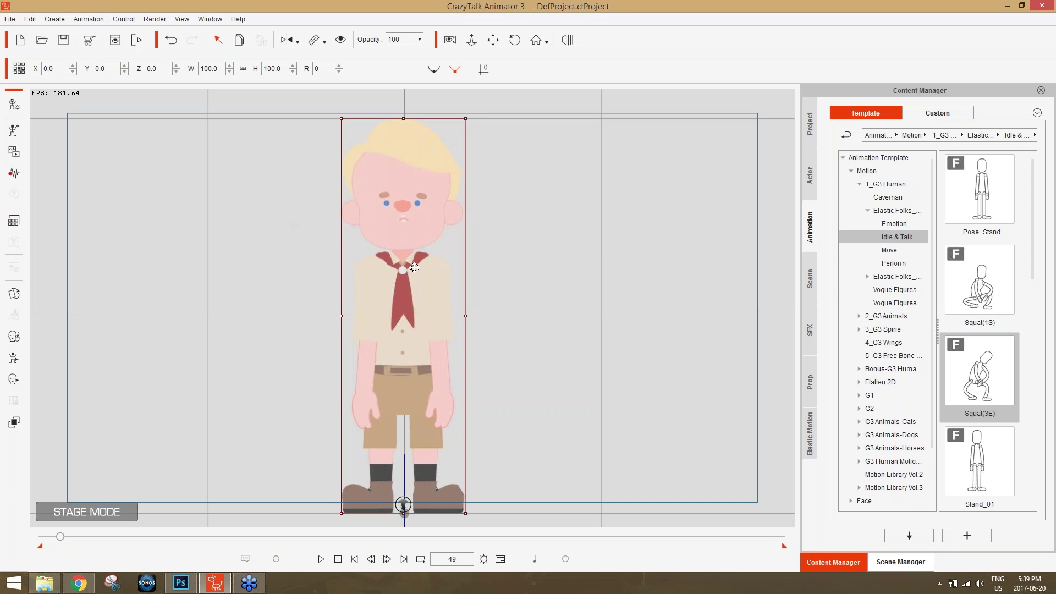
pyautogui.press('Delete')
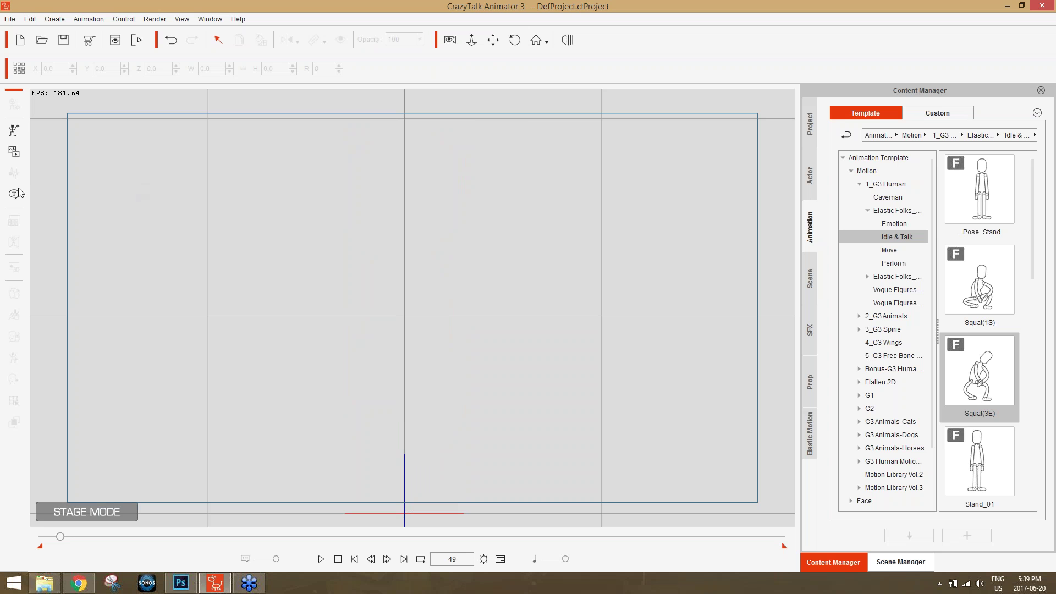
pyautogui.click(14, 132)
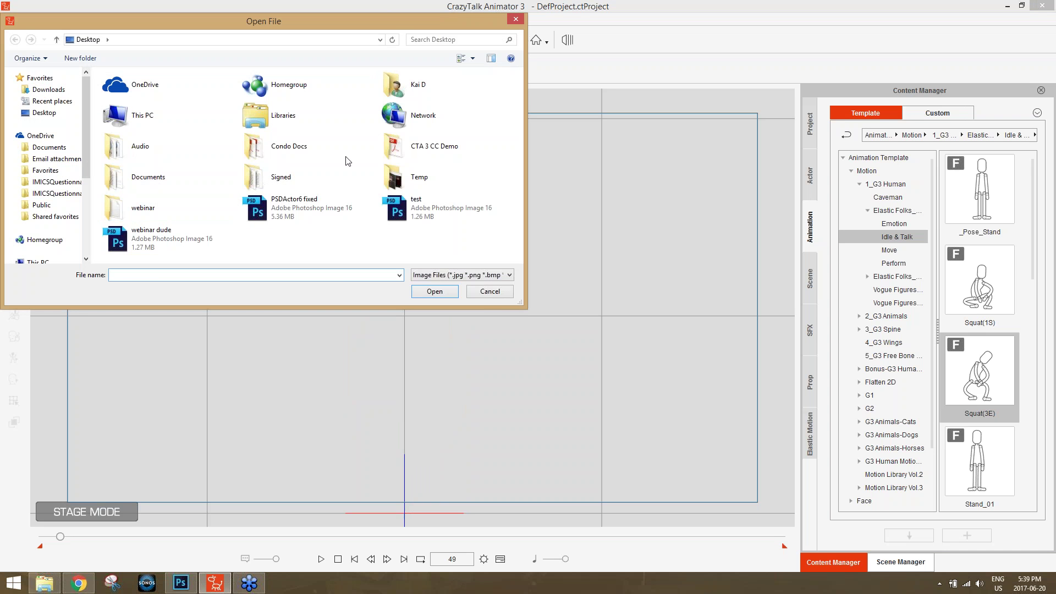
pyautogui.doubleClick(392, 147)
pyautogui.doubleClick(124, 102)
pyautogui.doubleClick(132, 124)
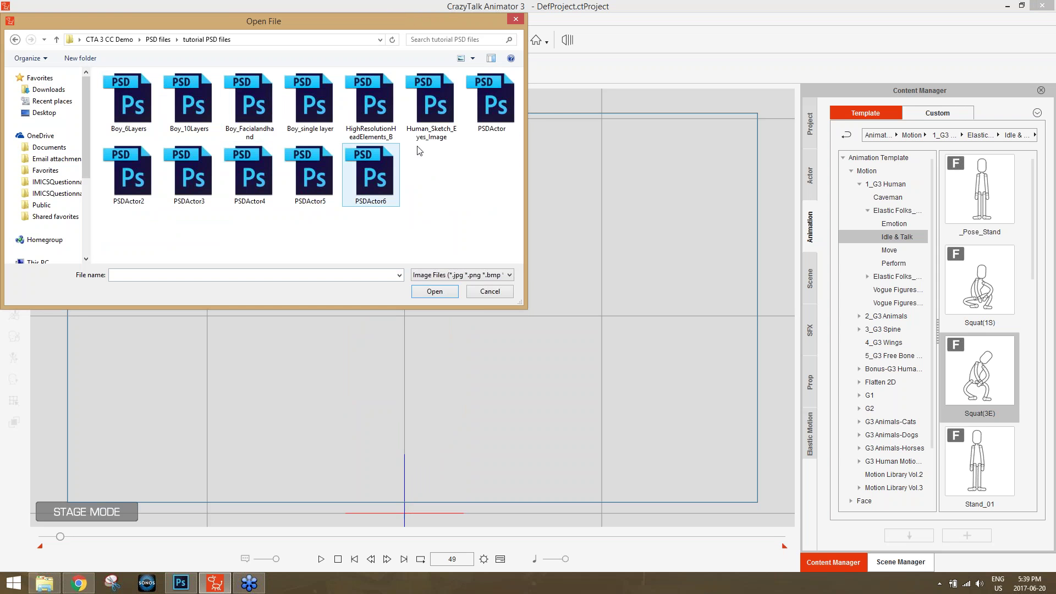
pyautogui.doubleClick(376, 177)
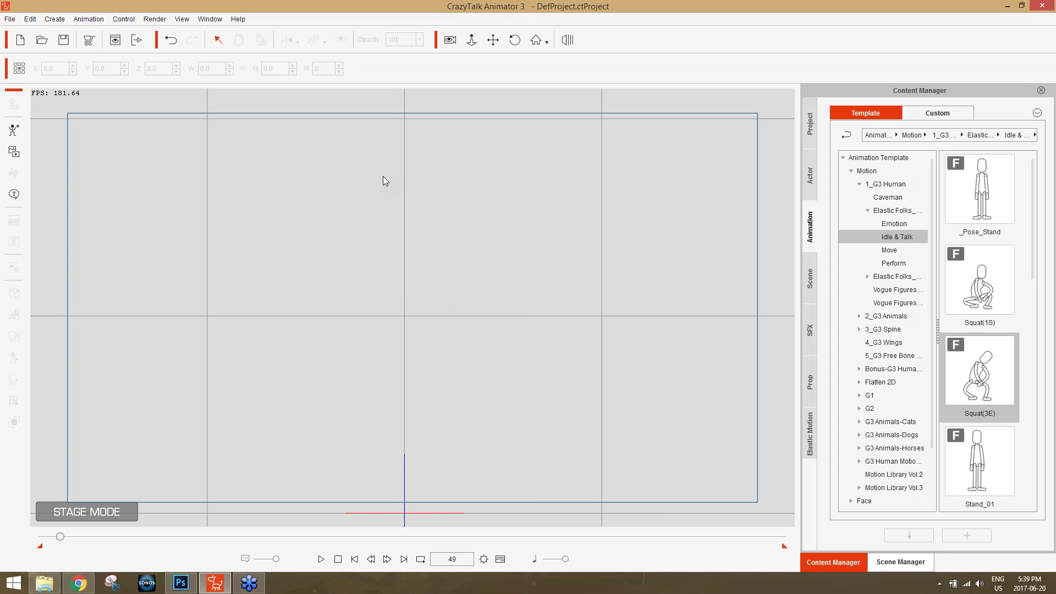
pyautogui.doubleClick(506, 230)
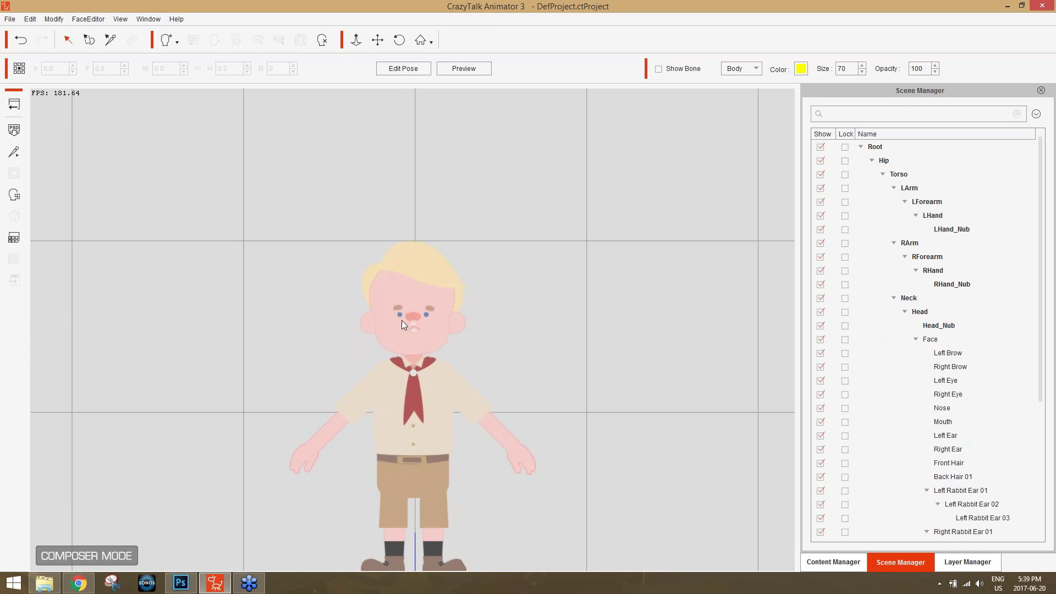
# - Examine the sprites available for the character's hip, left eye and mouth in the Sprite Editor
pyautogui.click(399, 400)
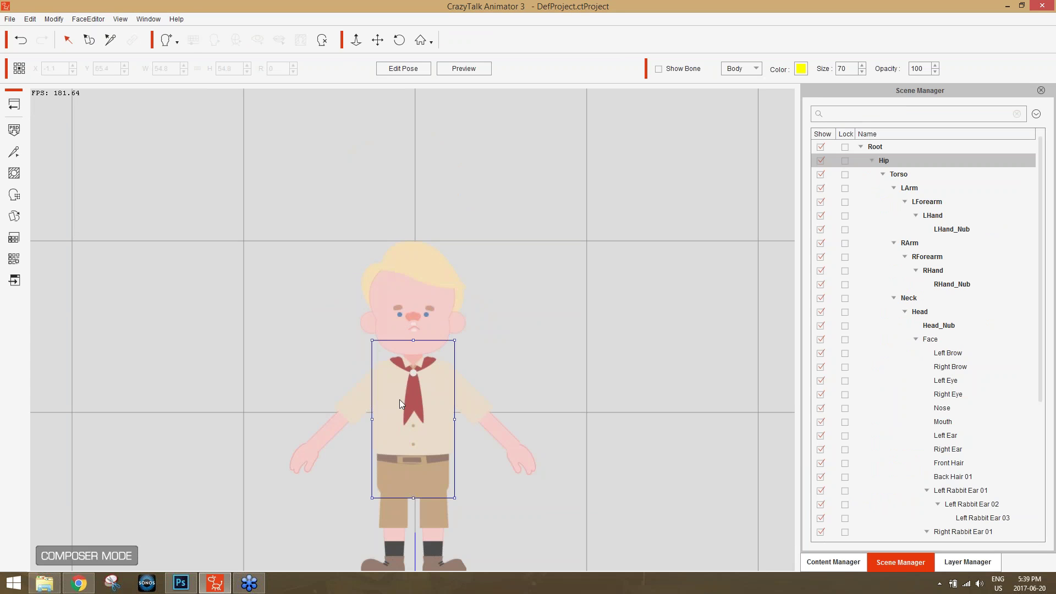
pyautogui.click(14, 216)
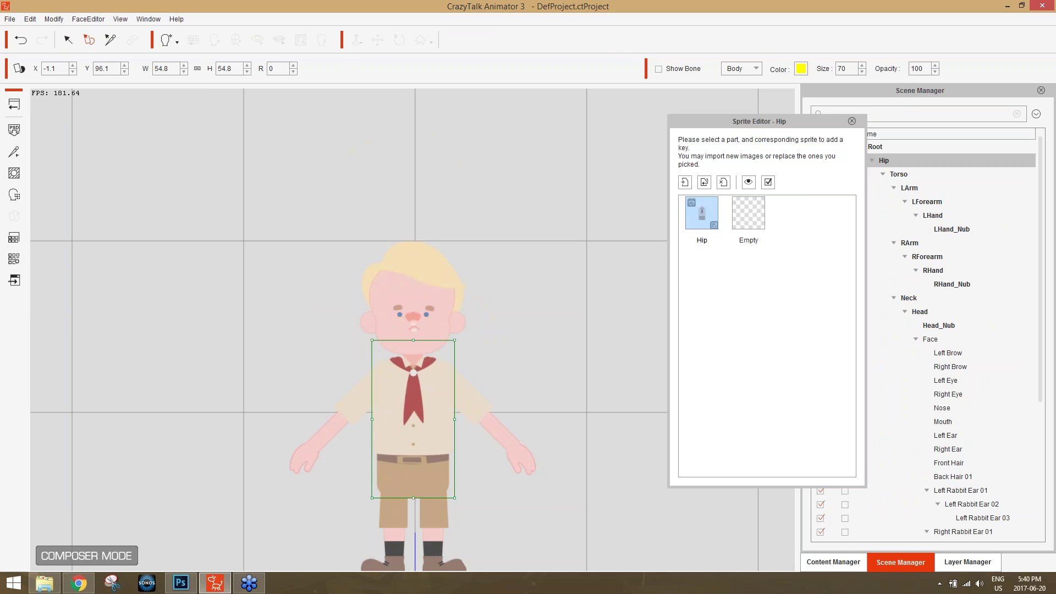
pyautogui.click(427, 315)
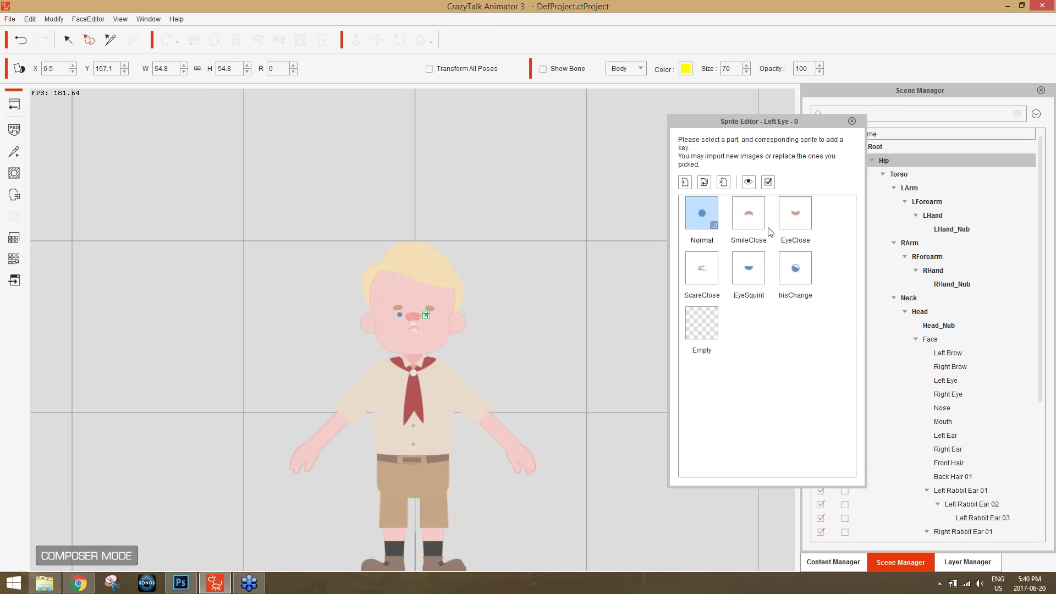
pyautogui.scroll(4, 502, 229)
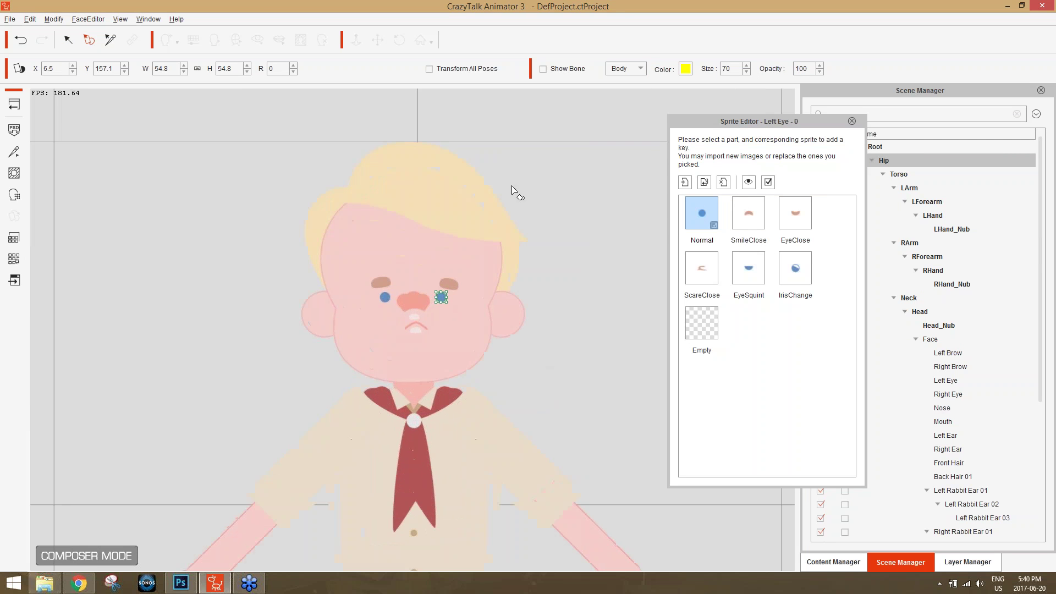
pyautogui.scroll(3, 537, 220)
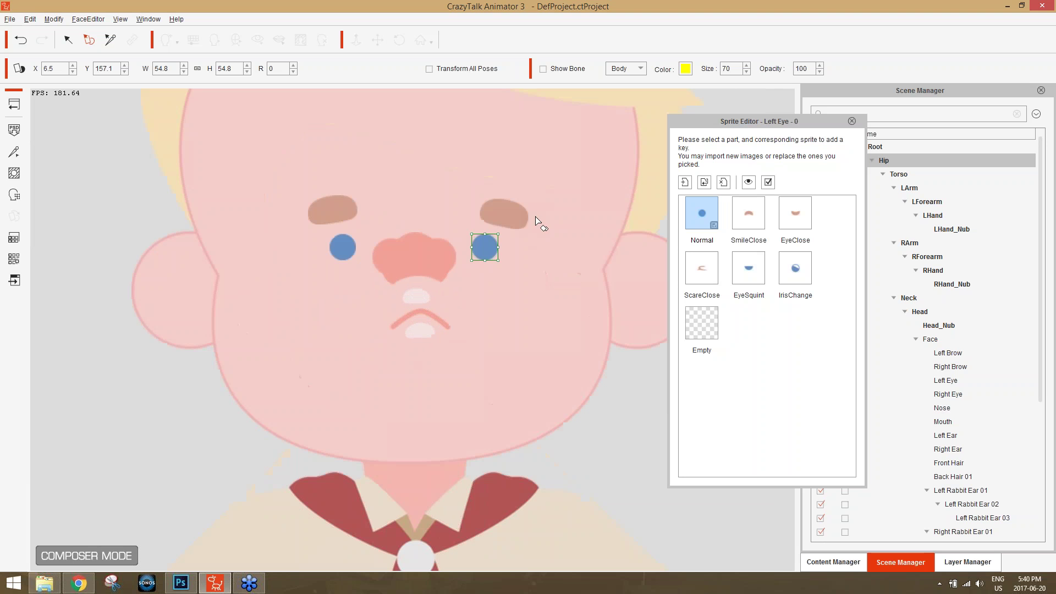
pyautogui.click(432, 318)
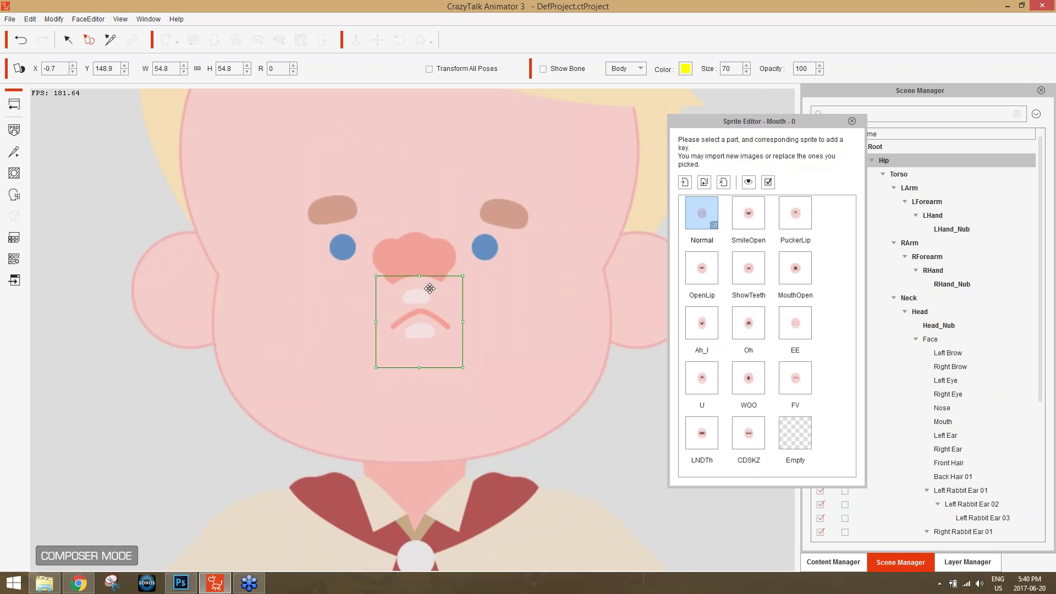
pyautogui.click(852, 120)
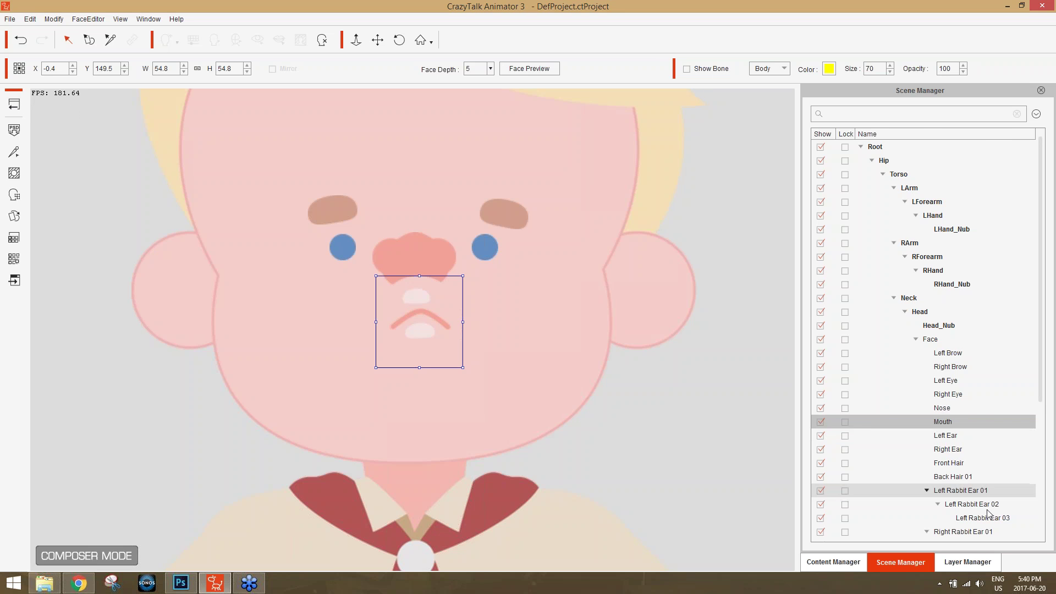
# - Move the Nose layer above the Mouth layer in the Talking Head group and return to stage mode
pyautogui.click(967, 562)
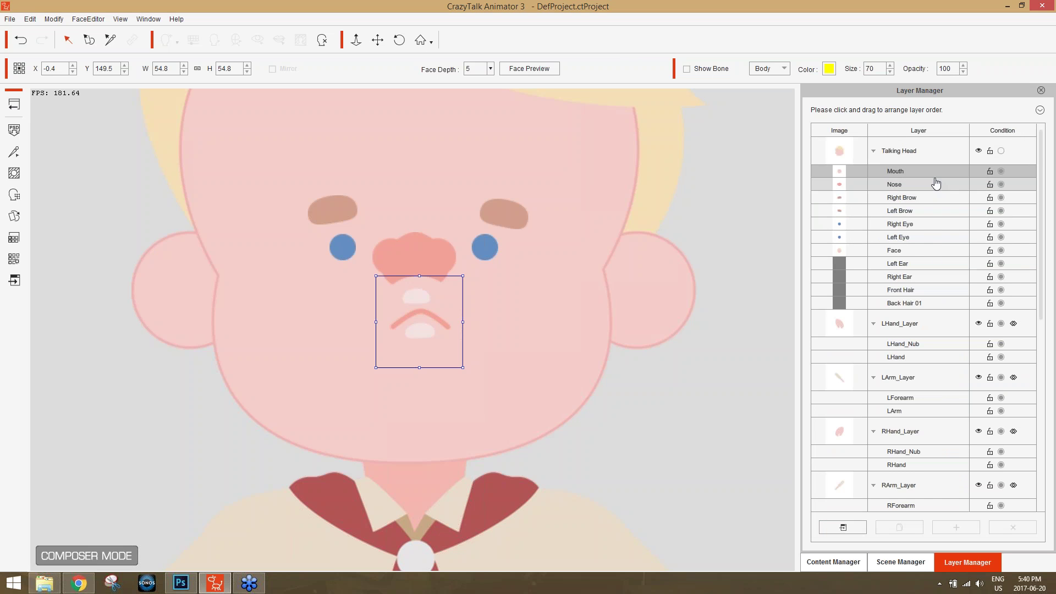
pyautogui.click(907, 185)
pyautogui.moveTo(900, 187); pyautogui.dragTo(903, 169)
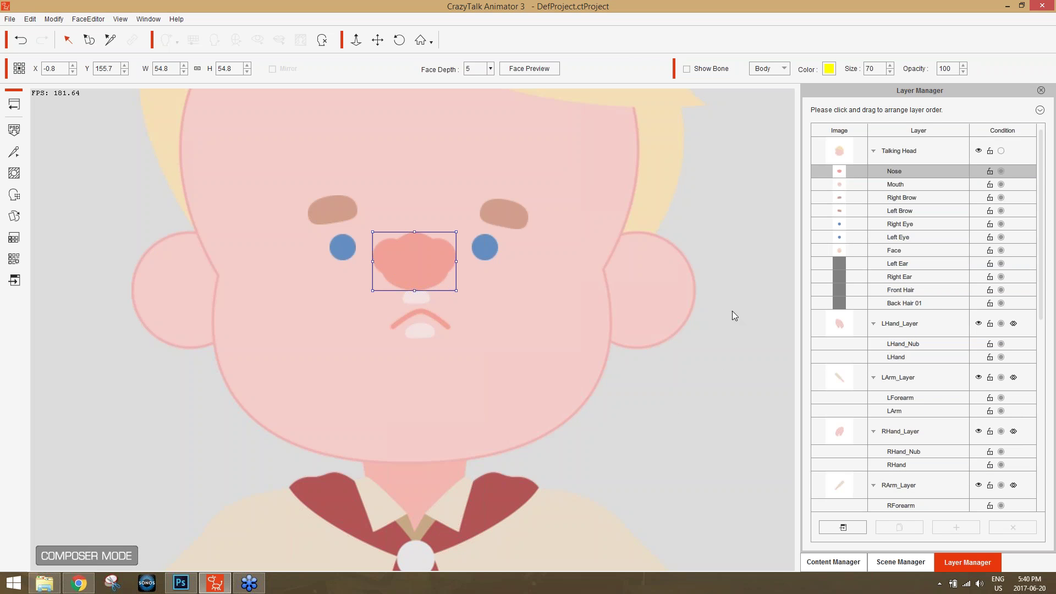
pyautogui.scroll(-4, 721, 253)
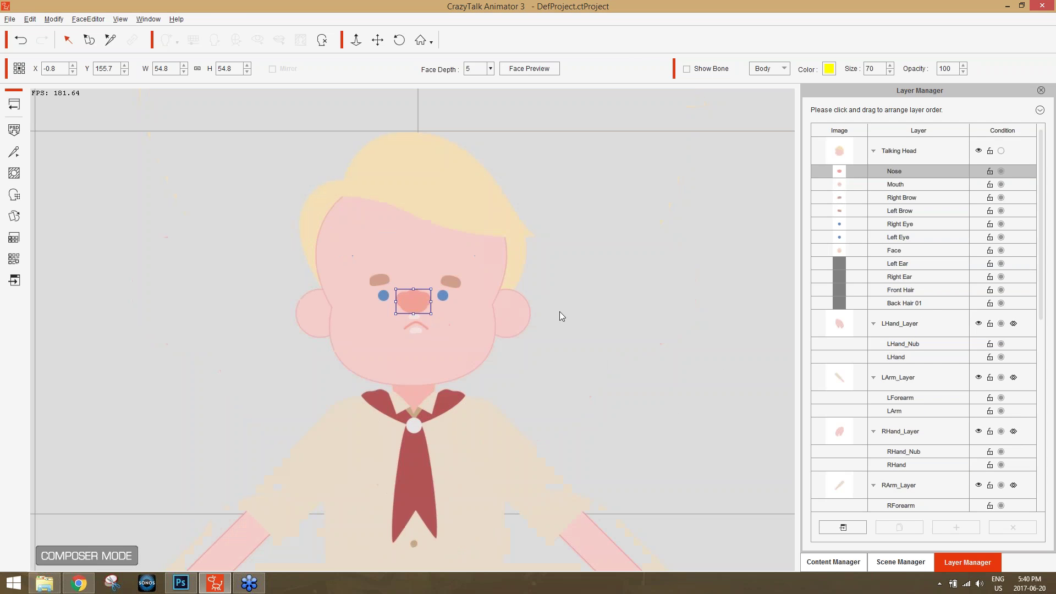
pyautogui.click(15, 105)
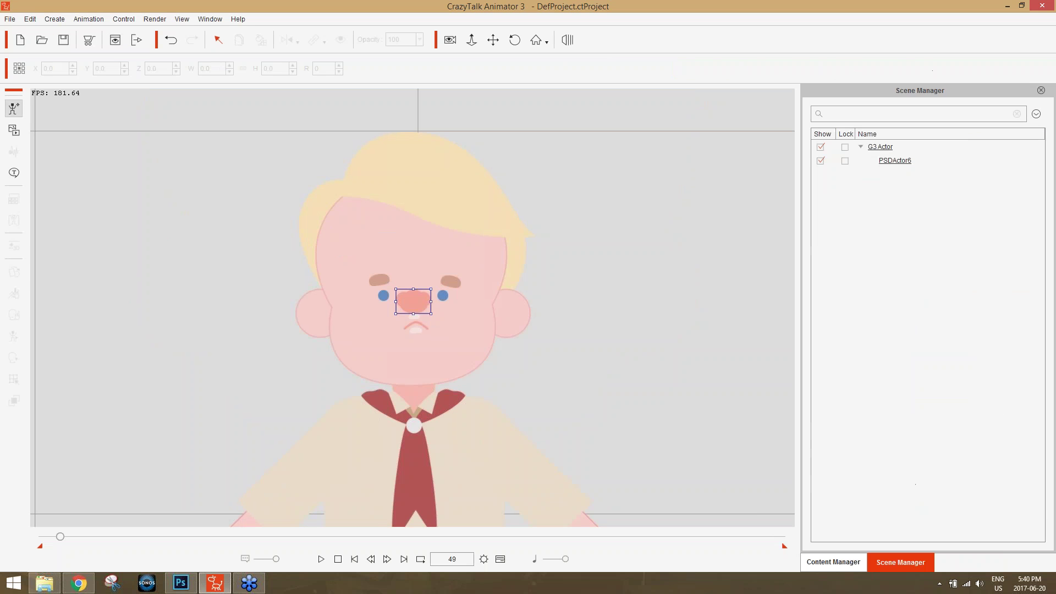
# - Open the Face Key Editor for the actor and try the Happy_1, Happy_2, Happy_6 and Happy_5 expression templates
pyautogui.scroll(6, 459, 249)
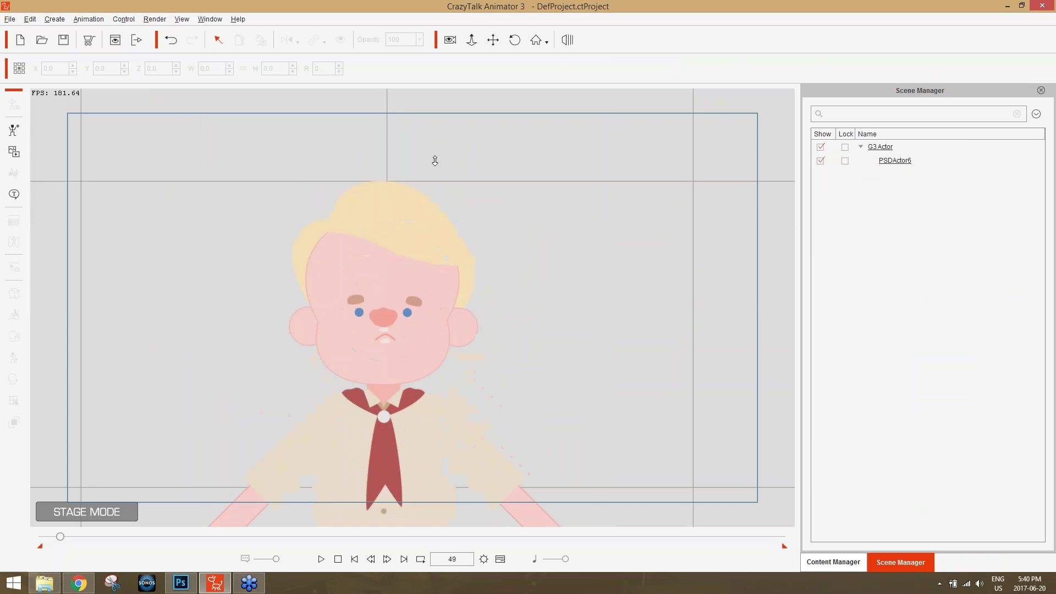
pyautogui.scroll(-1, 491, 242)
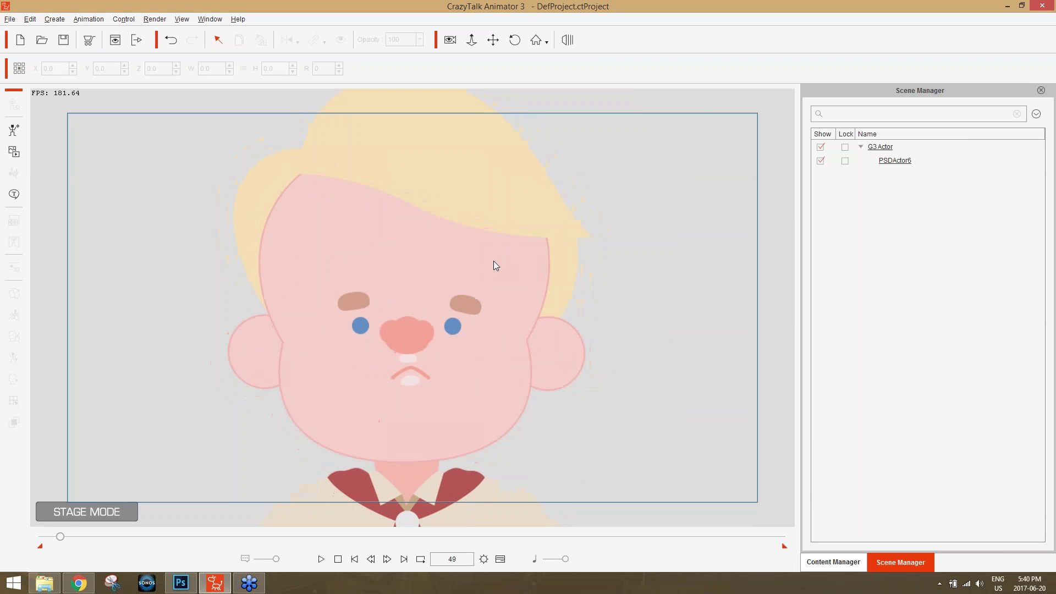
pyautogui.click(471, 313)
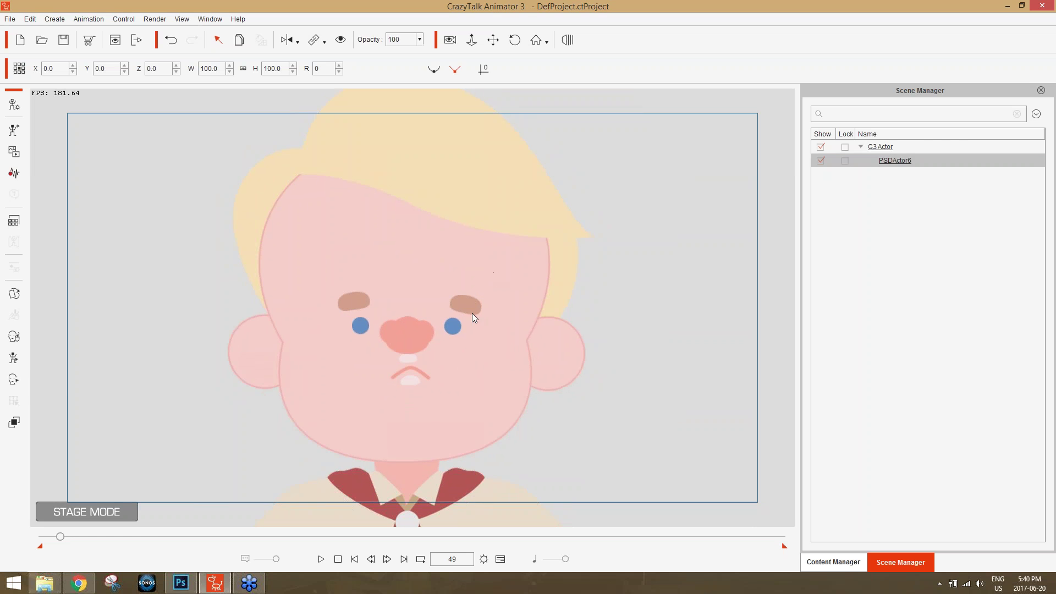
pyautogui.click(17, 379)
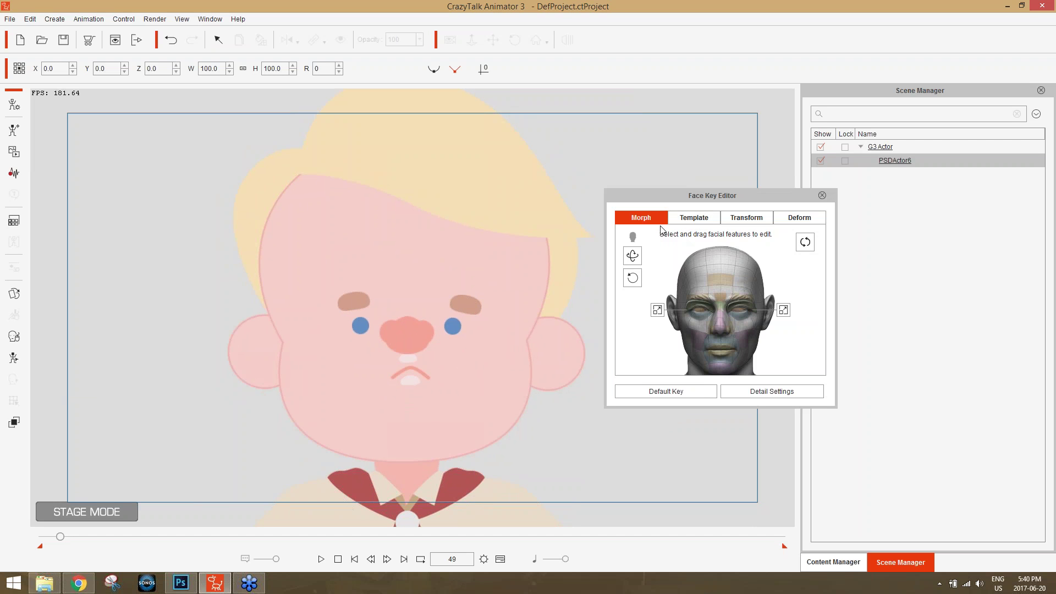
pyautogui.click(696, 219)
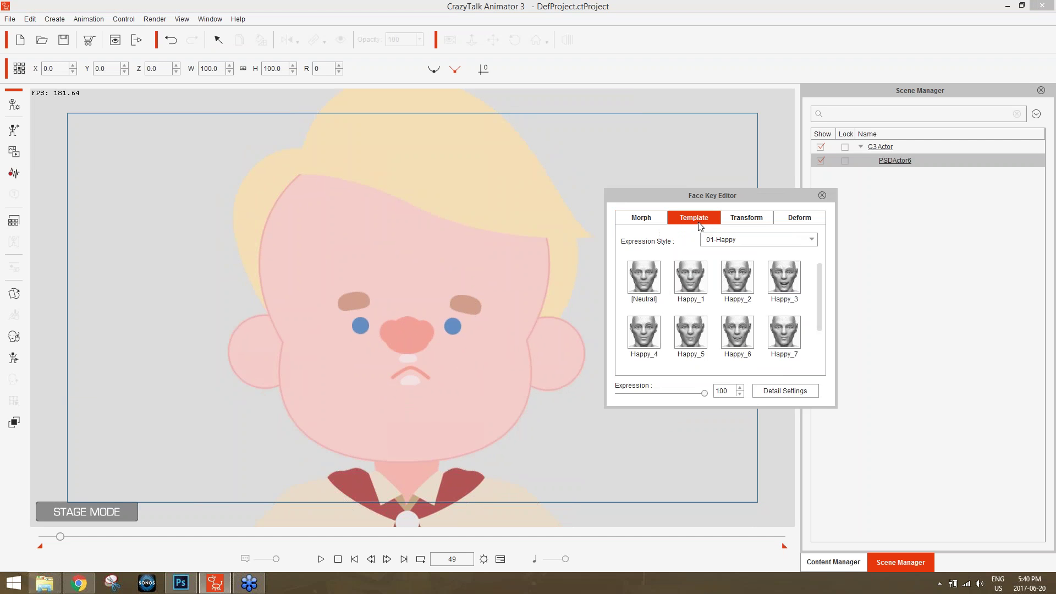
pyautogui.click(692, 281)
pyautogui.click(744, 287)
pyautogui.click(740, 335)
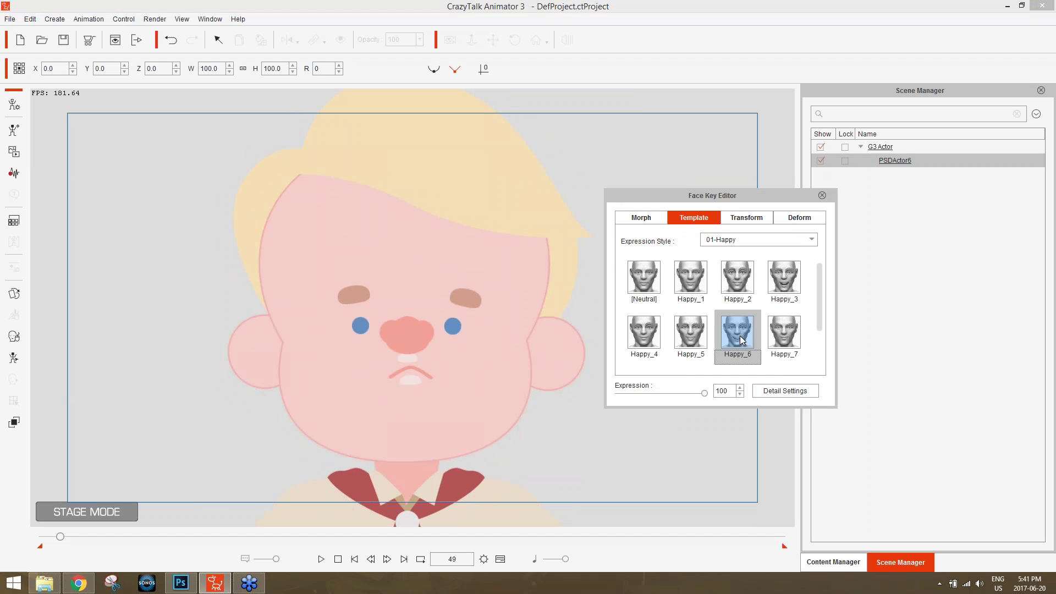
pyautogui.click(692, 335)
# - Switch the expression style to 05-Surprise and try the Surprise_2, Surprise_4 and Amaze_1 templates on the face
pyautogui.click(744, 240)
pyautogui.click(747, 281)
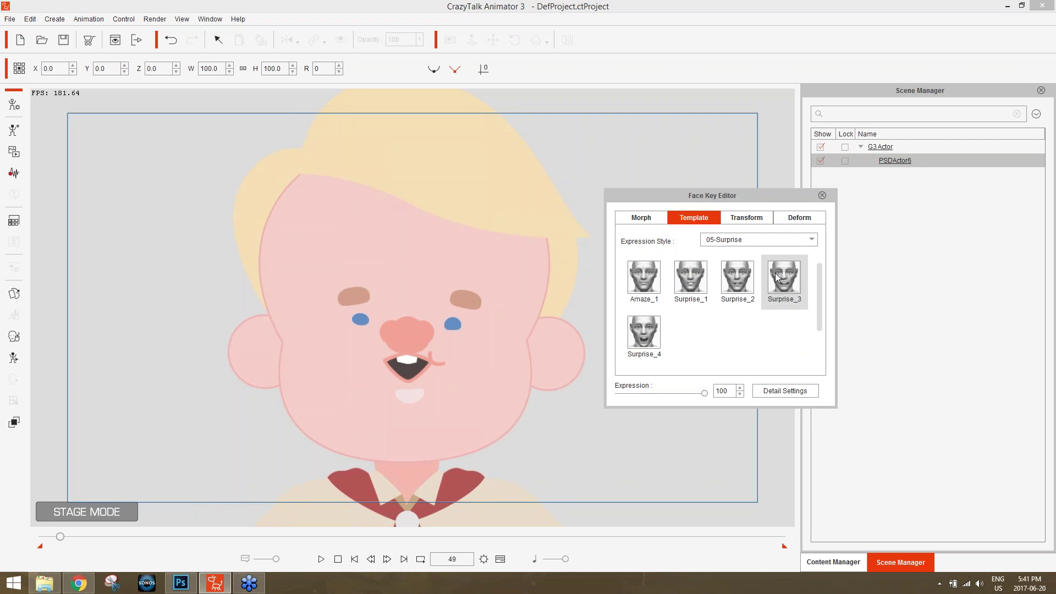
pyautogui.click(734, 282)
pyautogui.click(653, 330)
pyautogui.click(643, 278)
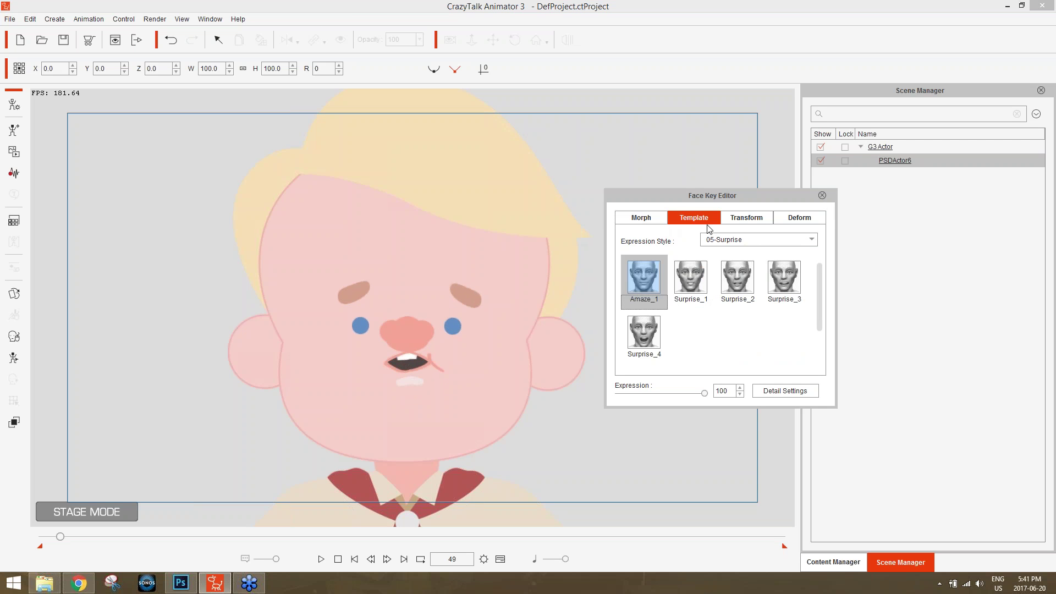
# - Reset the face to the Neutral template of the 01-Happy style and close the Face Key Editor
pyautogui.click(731, 242)
pyautogui.click(717, 251)
pyautogui.click(654, 278)
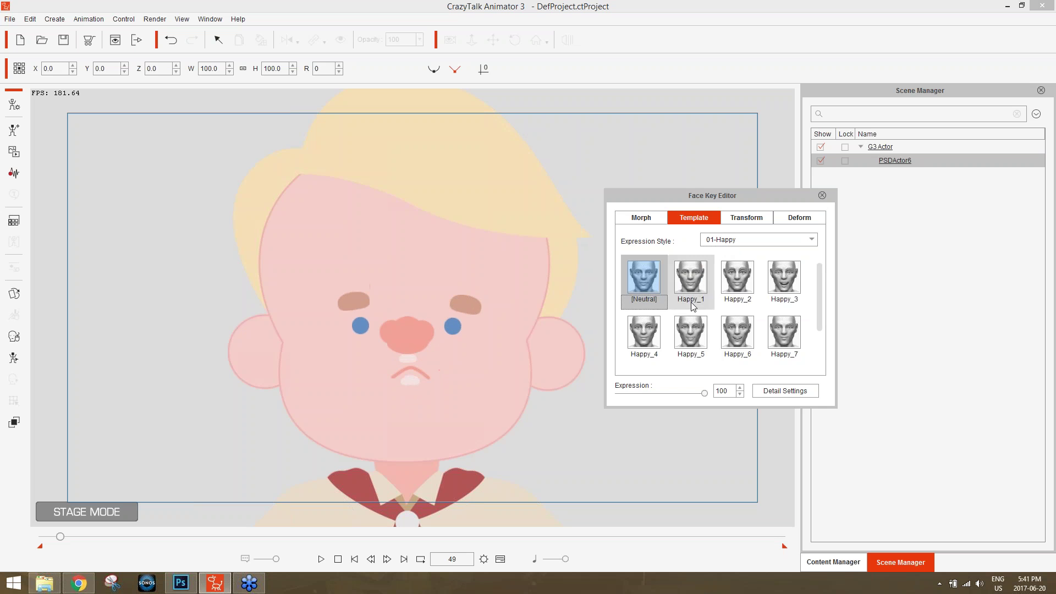
pyautogui.click(822, 196)
pyautogui.rightClick(460, 267)
pyautogui.click(517, 357)
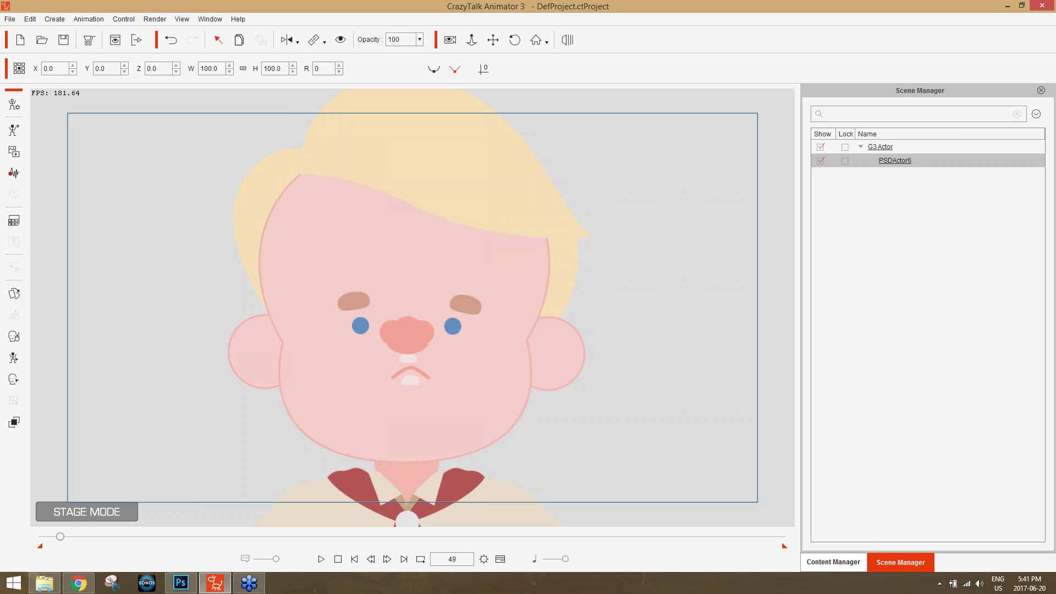
# - Add a text-to-speech voice script reading "Hey everyone, welcome to today's webinar!" to the actor and stop its playback
pyautogui.click(338, 559)
pyautogui.click(14, 176)
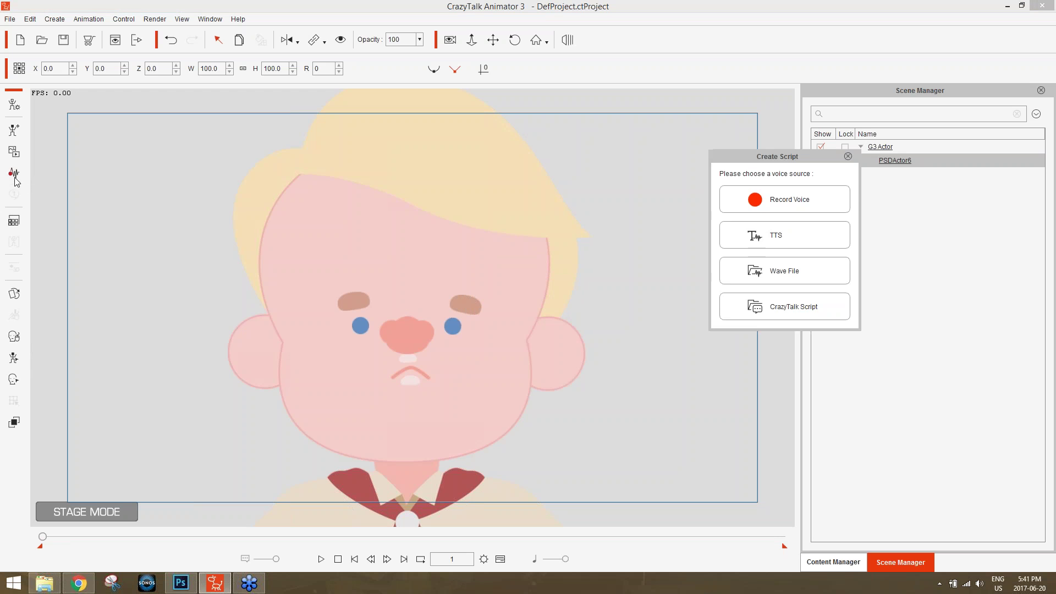
pyautogui.click(792, 241)
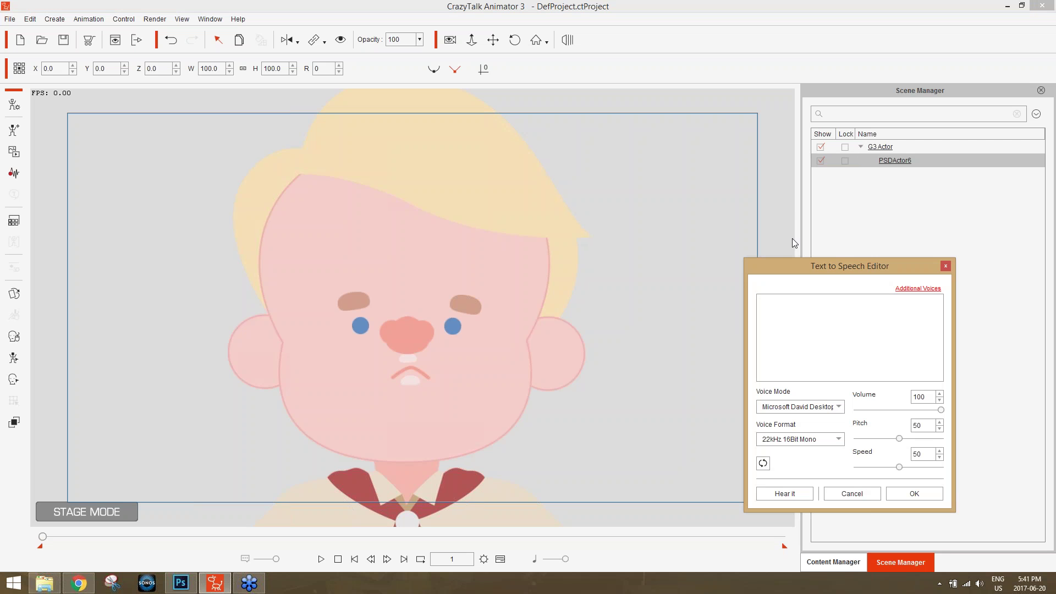
pyautogui.write("Hey everyone, welcome to today's webinar!")
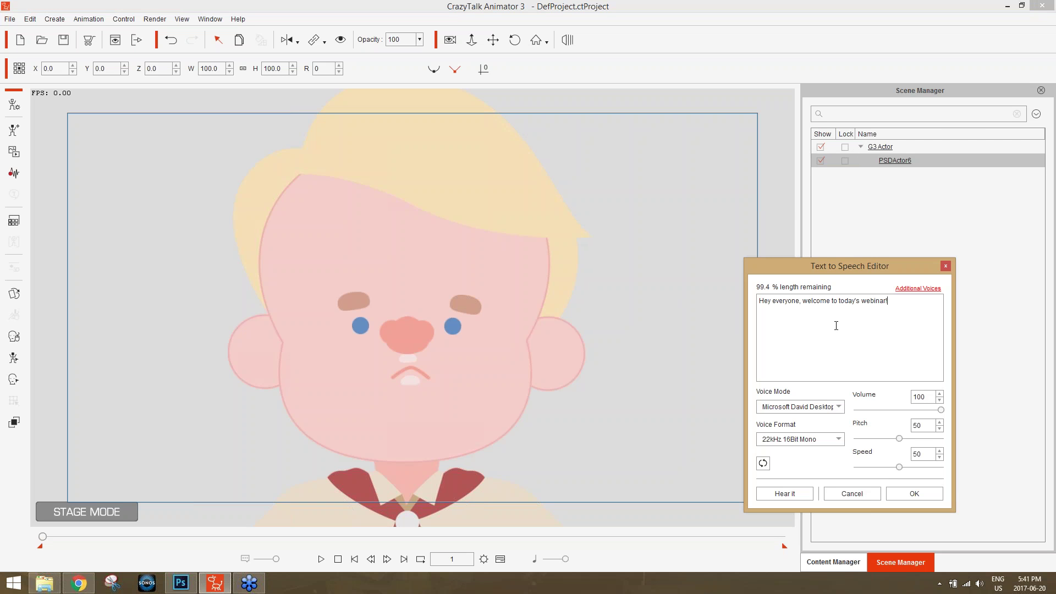
pyautogui.click(914, 493)
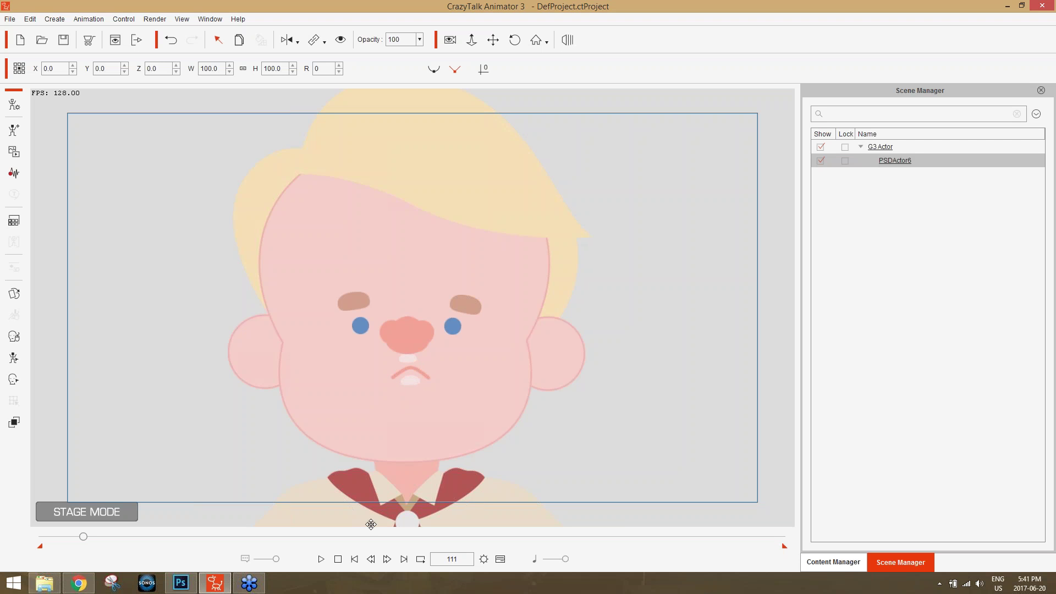
pyautogui.click(339, 559)
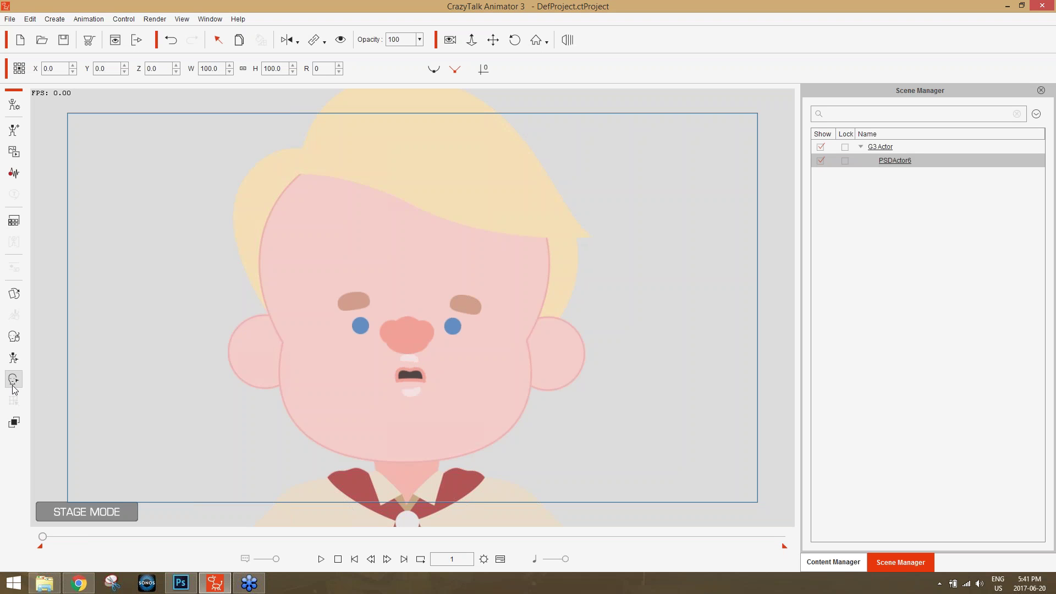
# - Open the Face Puppet for the actor and preview the first two full face controls by moving the head around
pyautogui.click(14, 337)
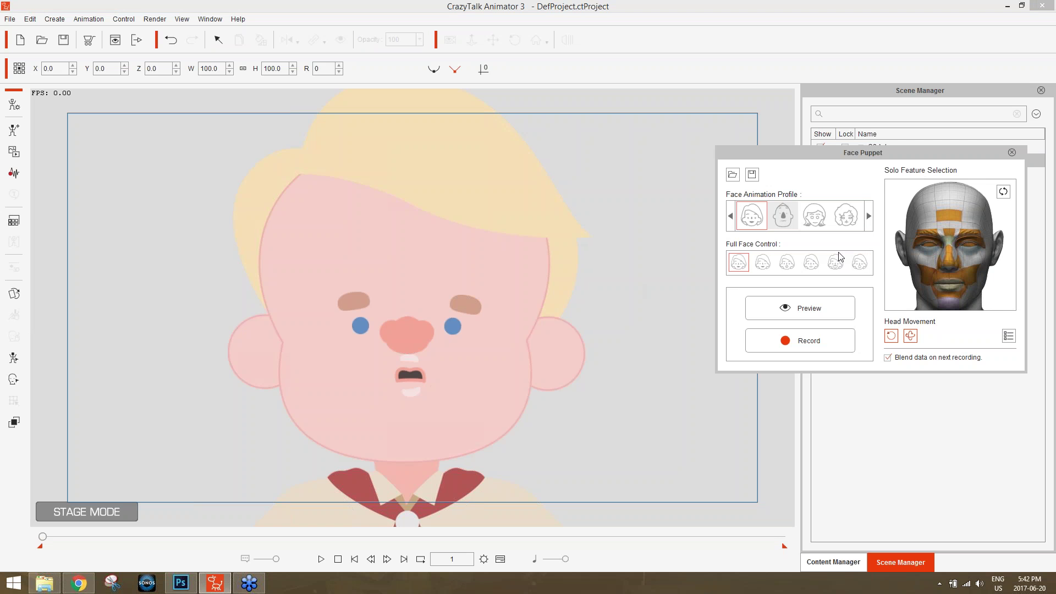
pyautogui.press('space')
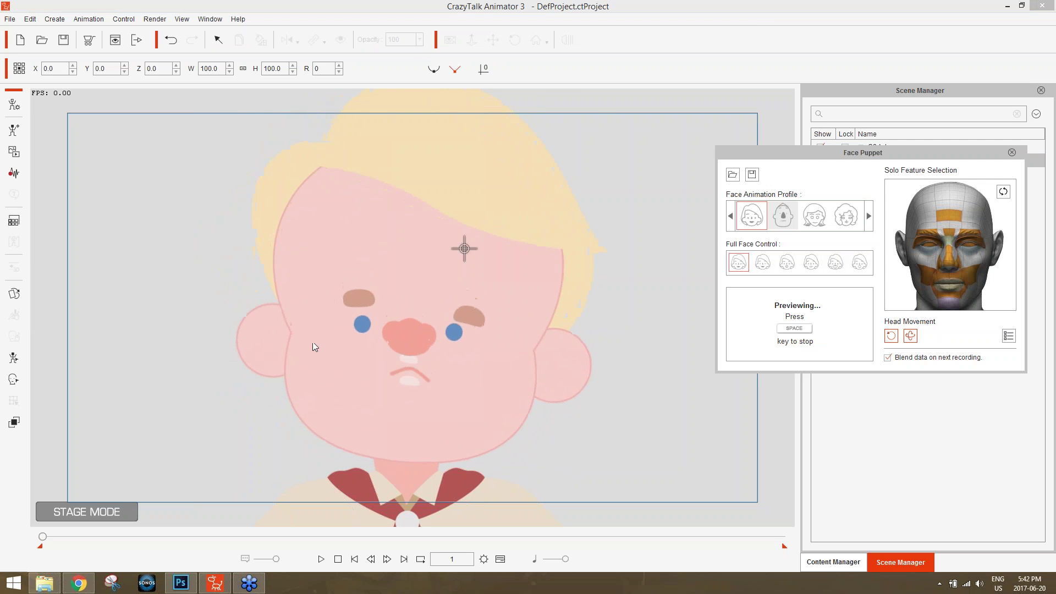
pyautogui.press('space')
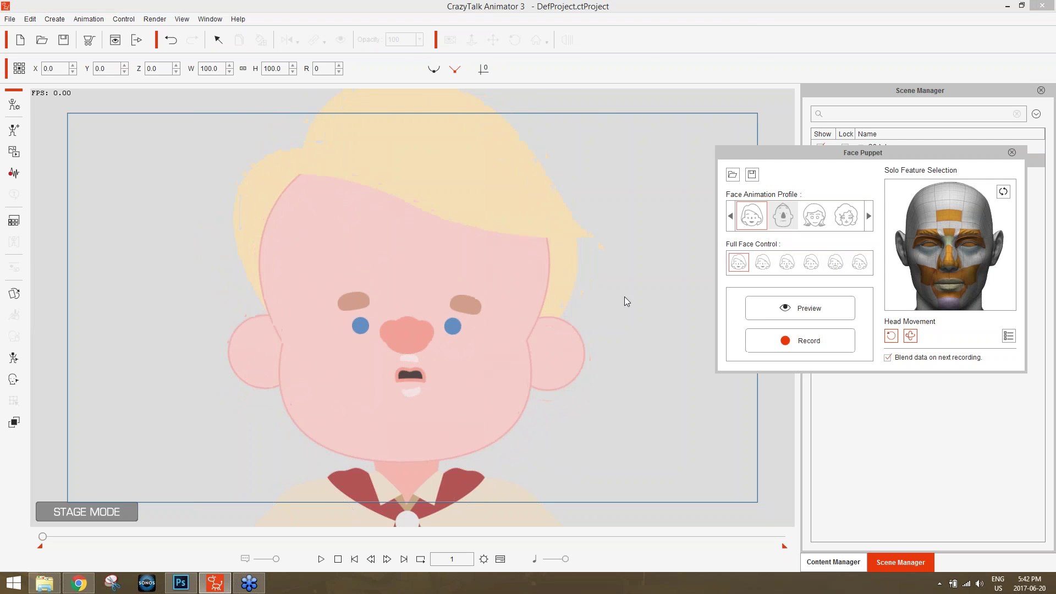
pyautogui.click(764, 267)
pyautogui.press('space')
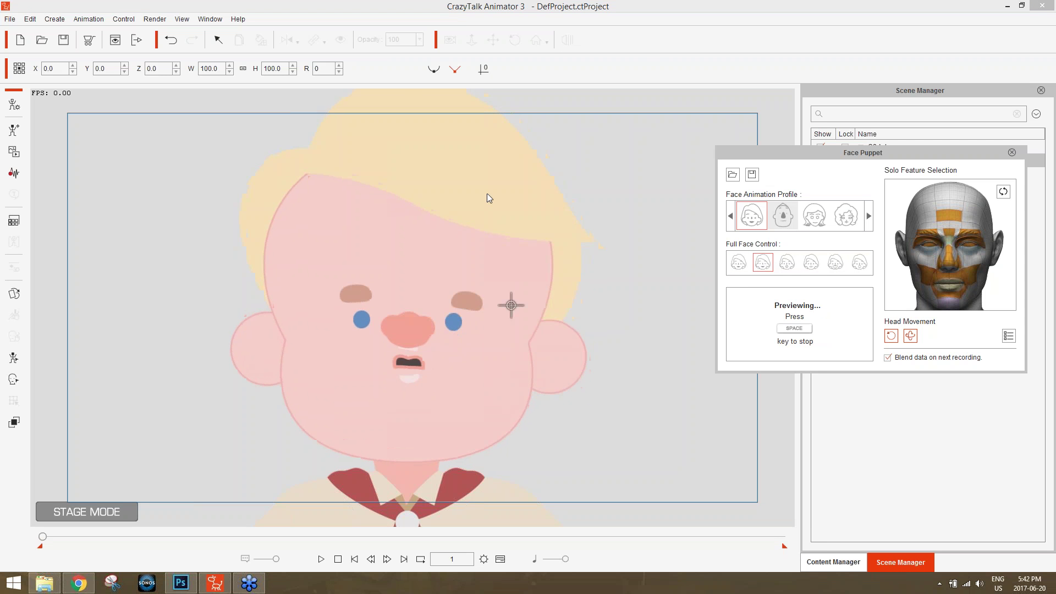
pyautogui.press('space')
# - Preview the Angry full face control and the one after it on the actor's head
pyautogui.click(783, 268)
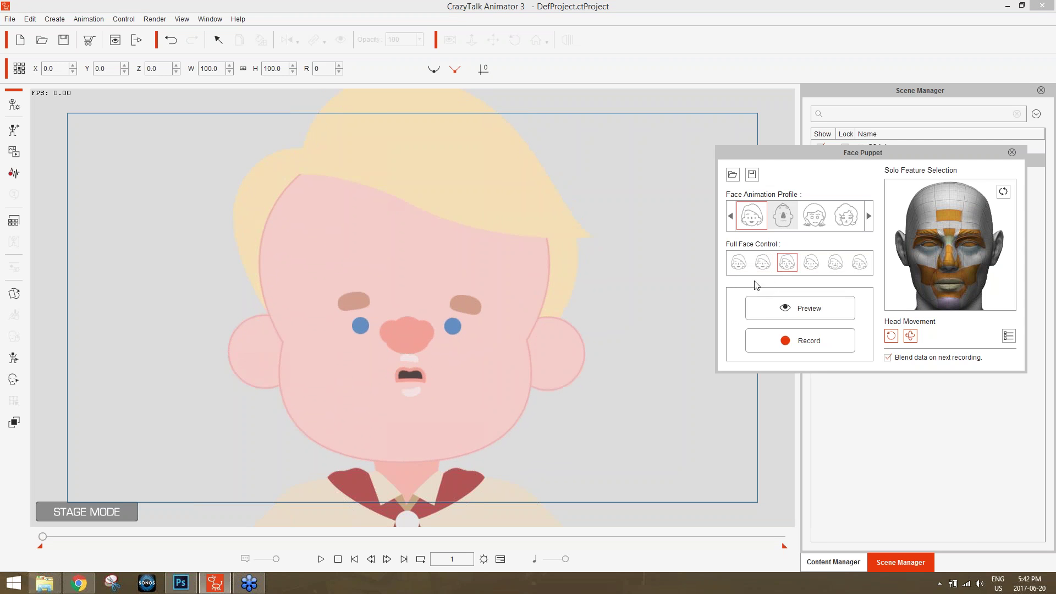
pyautogui.press('space')
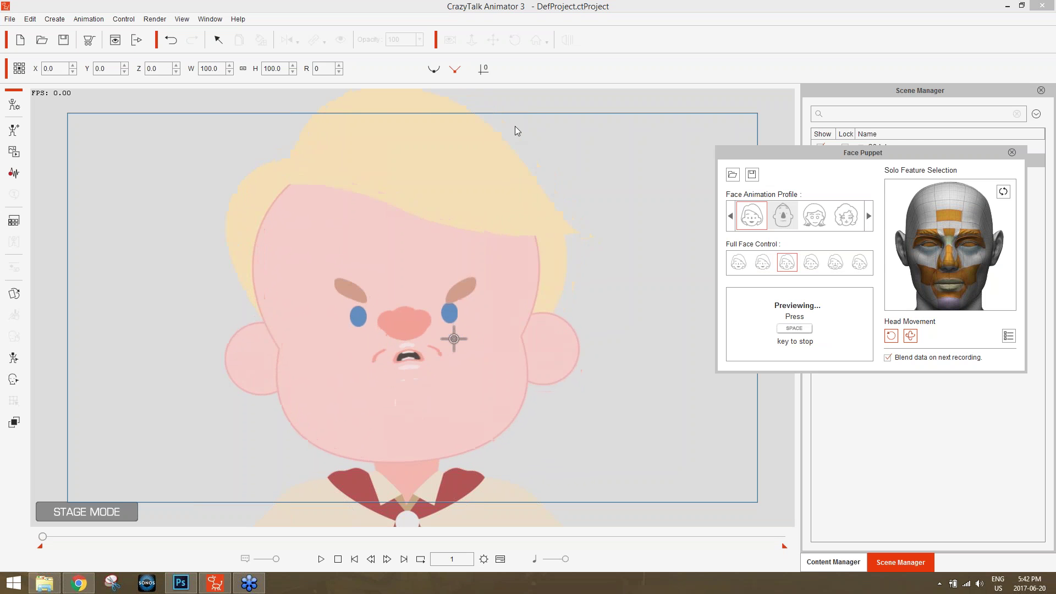
pyautogui.press('space')
pyautogui.click(809, 263)
pyautogui.press('space')
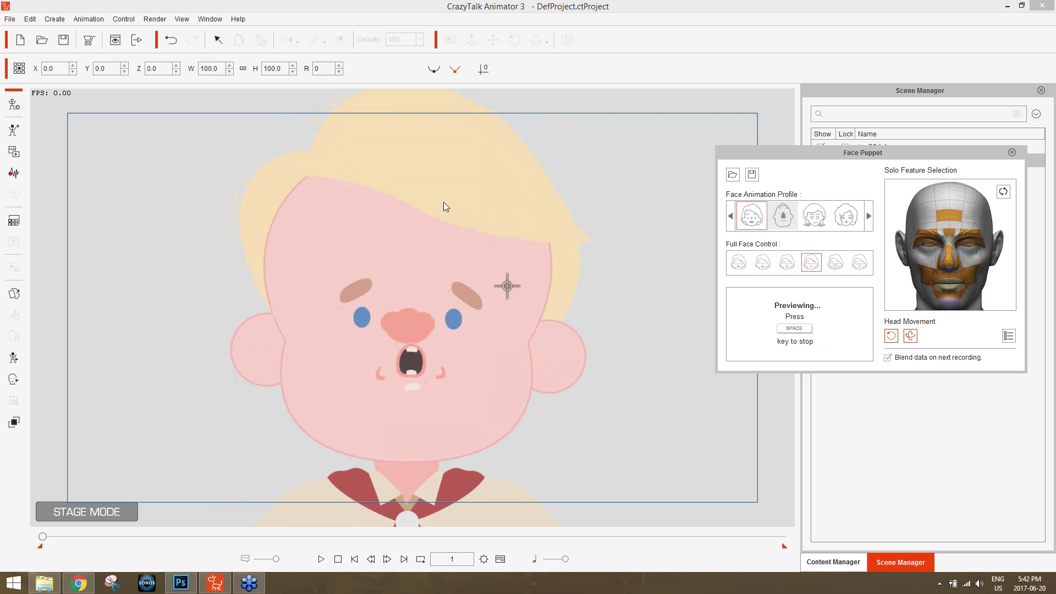
pyautogui.press('space')
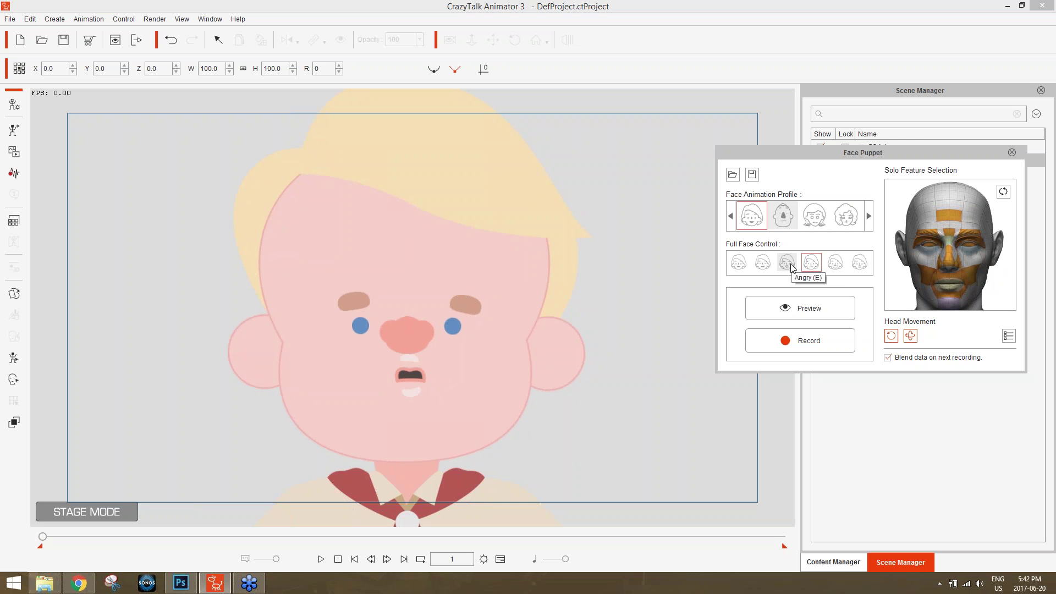
# - Record a face puppet performance with the second full face control, and play it back from the first frame
pyautogui.click(763, 262)
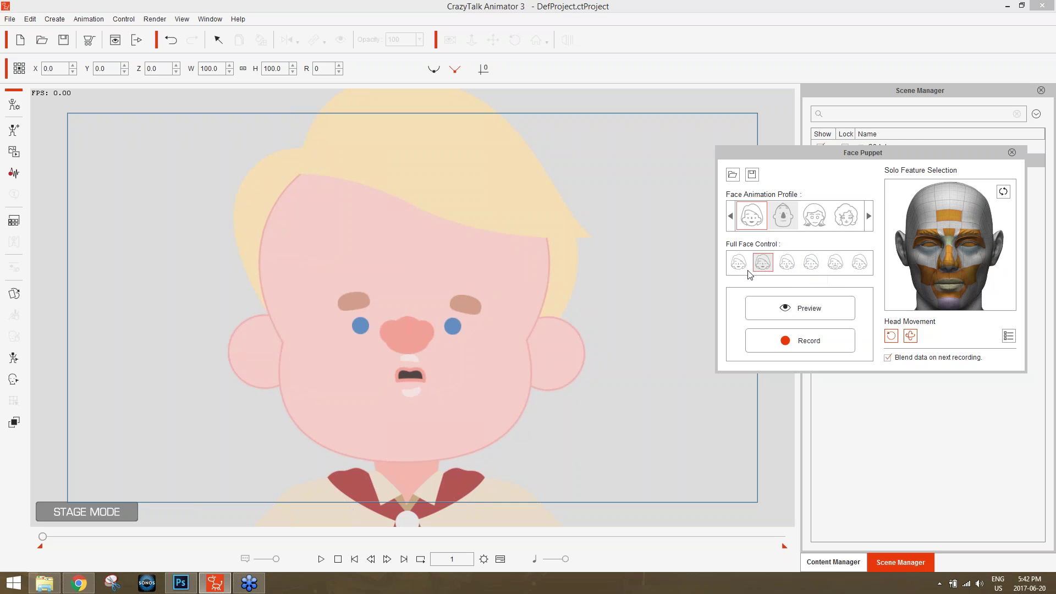
pyautogui.click(822, 338)
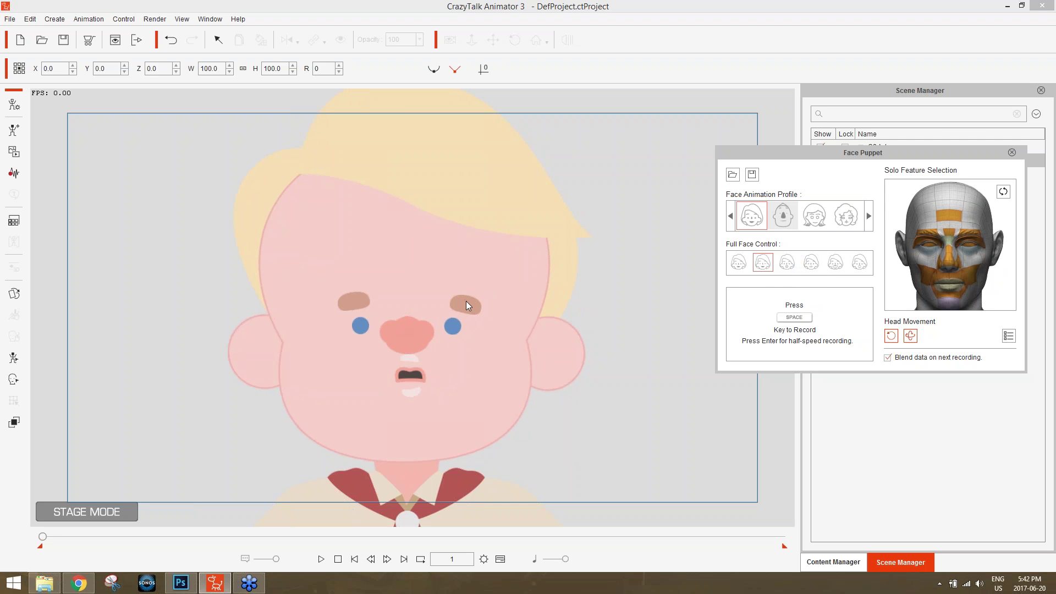
pyautogui.press('space')
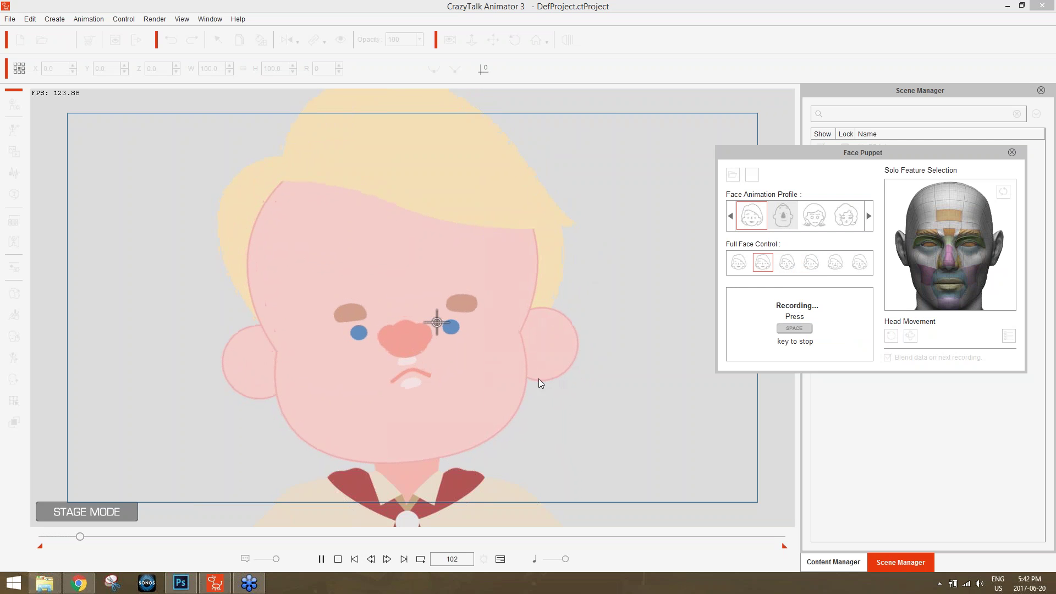
pyautogui.press('space')
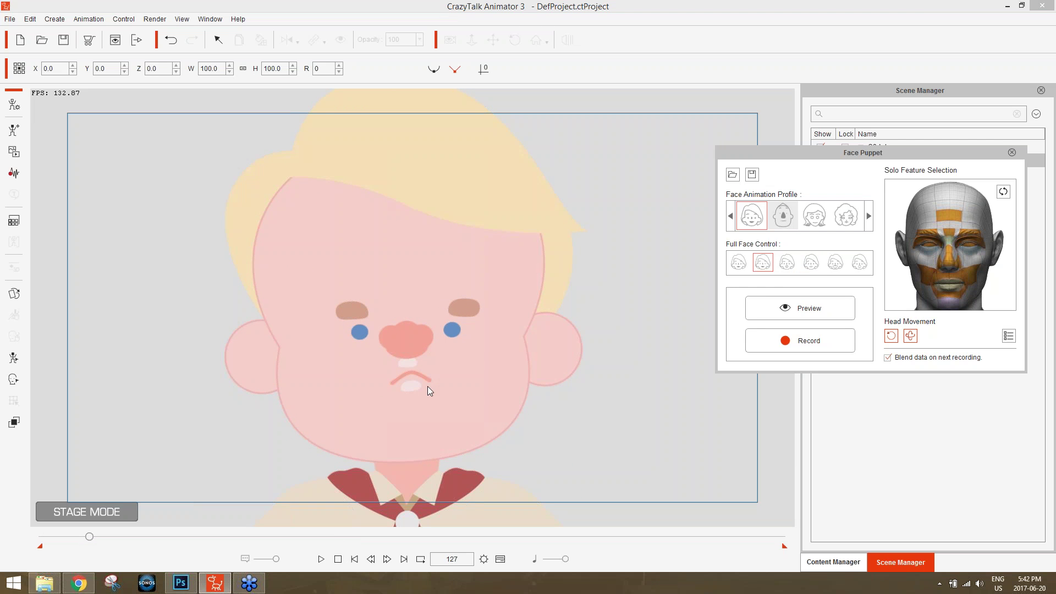
pyautogui.click(341, 558)
pyautogui.click(321, 559)
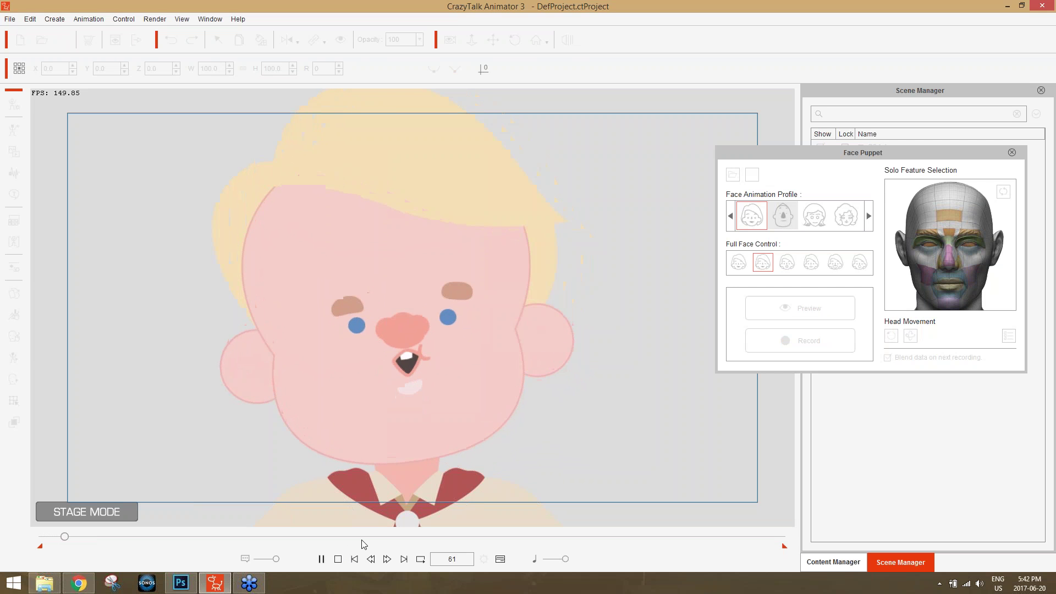
pyautogui.click(337, 558)
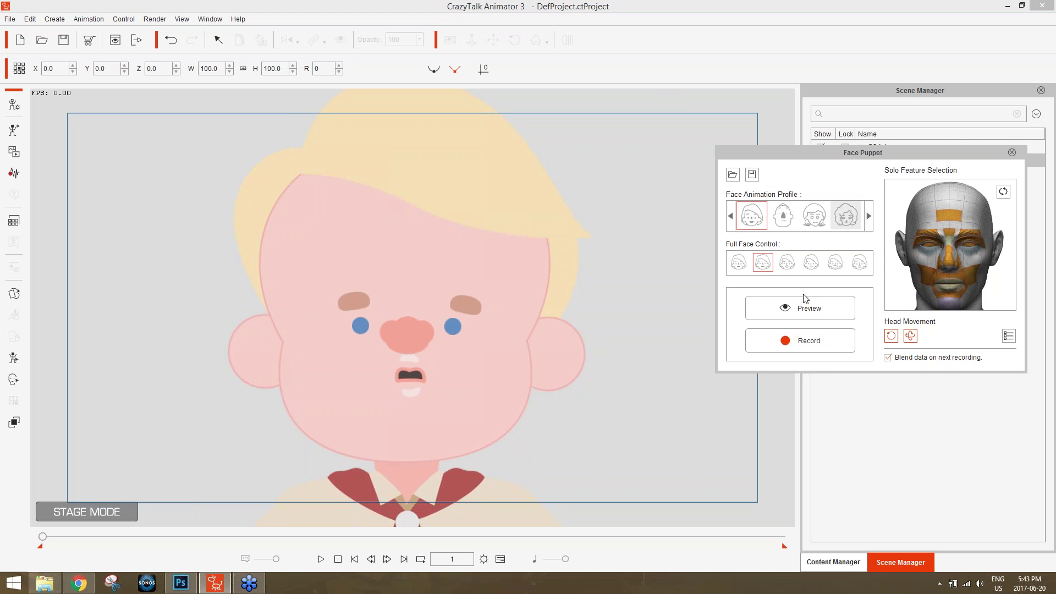
# - Preview the second full face control again, making the actor's eyes blink, and close the Face Puppet
pyautogui.click(804, 312)
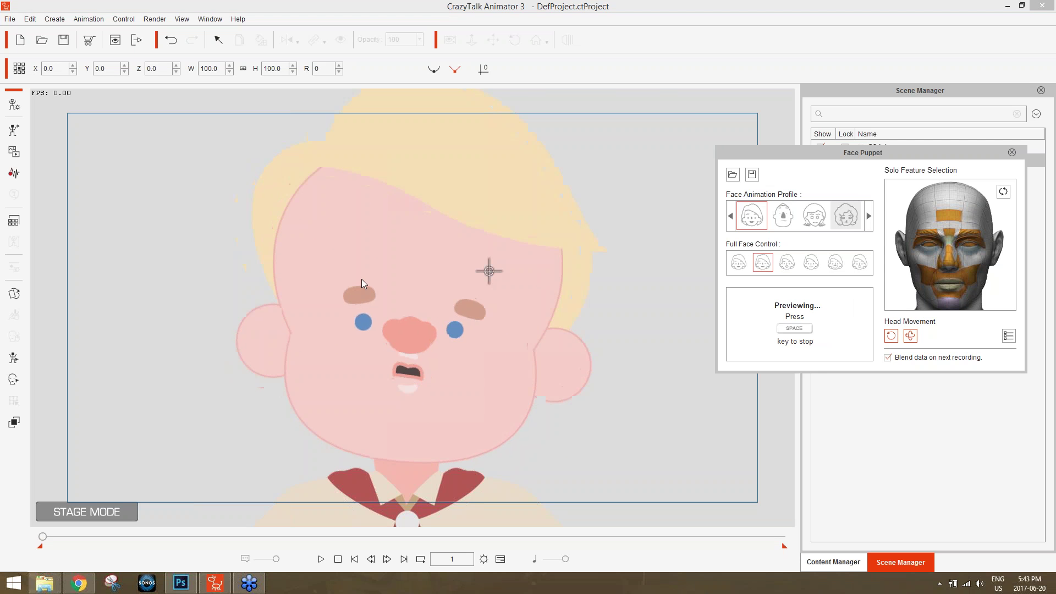
pyautogui.click(408, 285)
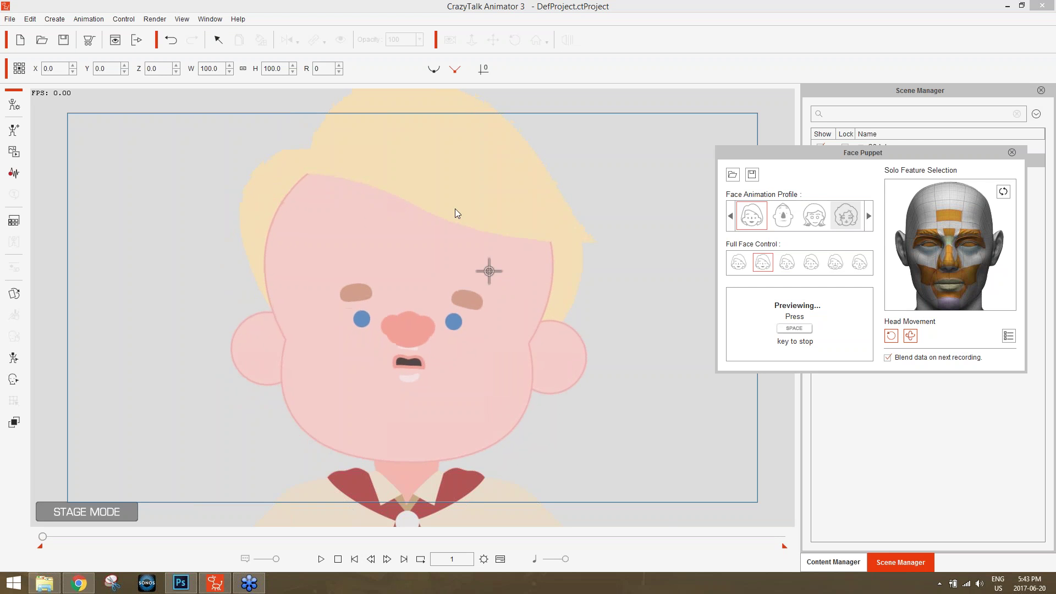
pyautogui.click(400, 315)
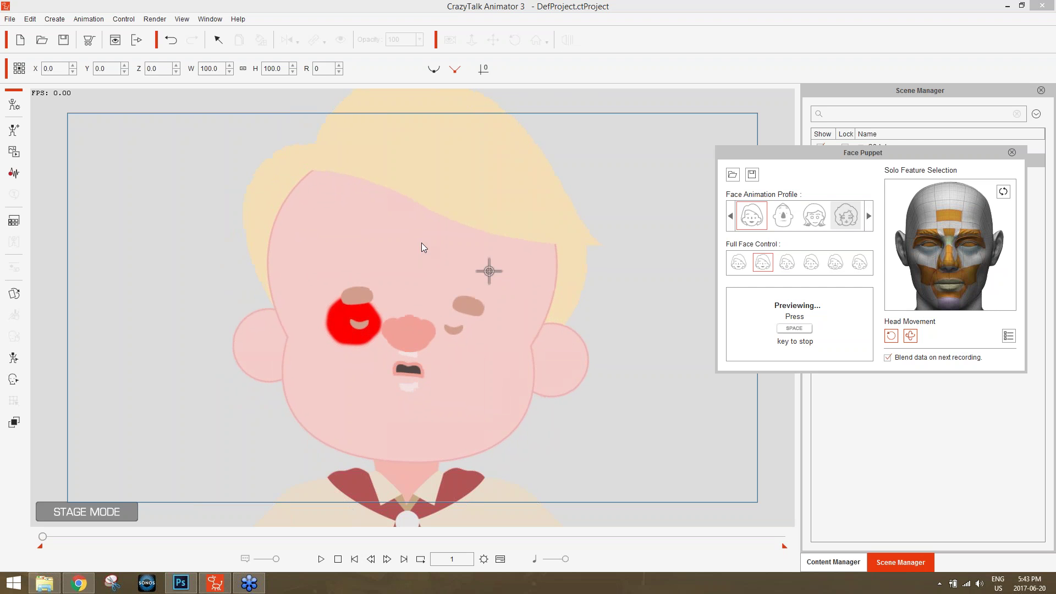
pyautogui.press('space')
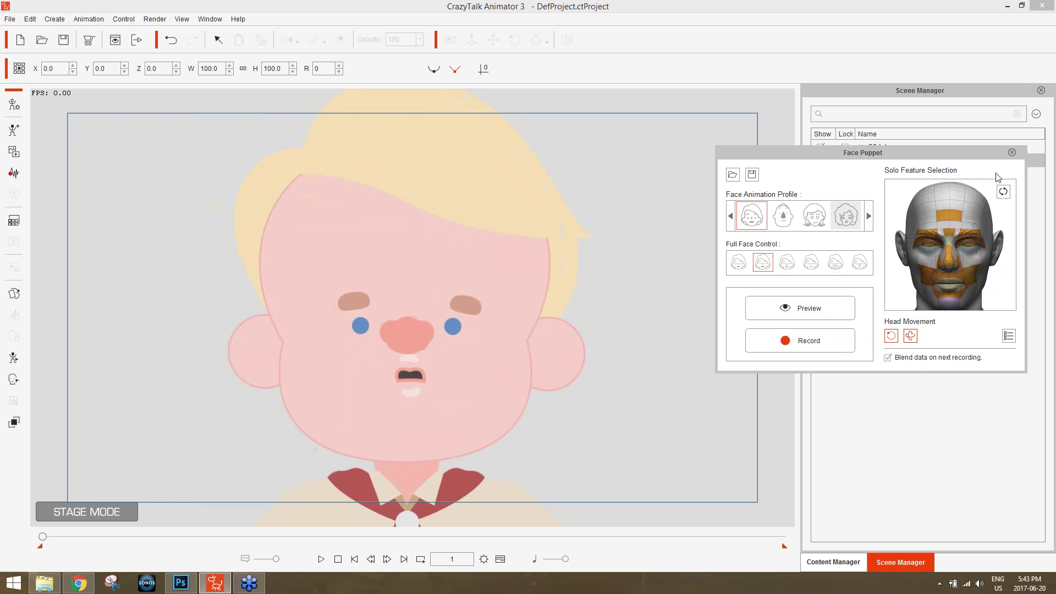
pyautogui.click(1011, 153)
# - Switch to Photoshop, hide the HeadBone_Label and HeadBone groups, and expand the HeadImage group in place of HeadBone
pyautogui.click(184, 577)
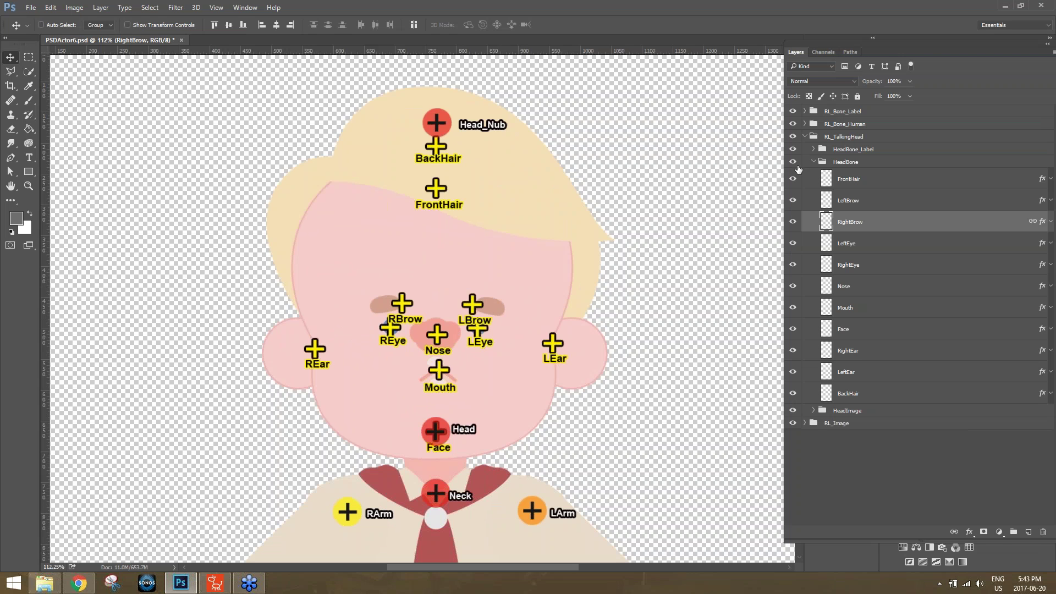
pyautogui.moveTo(795, 161); pyautogui.dragTo(793, 156)
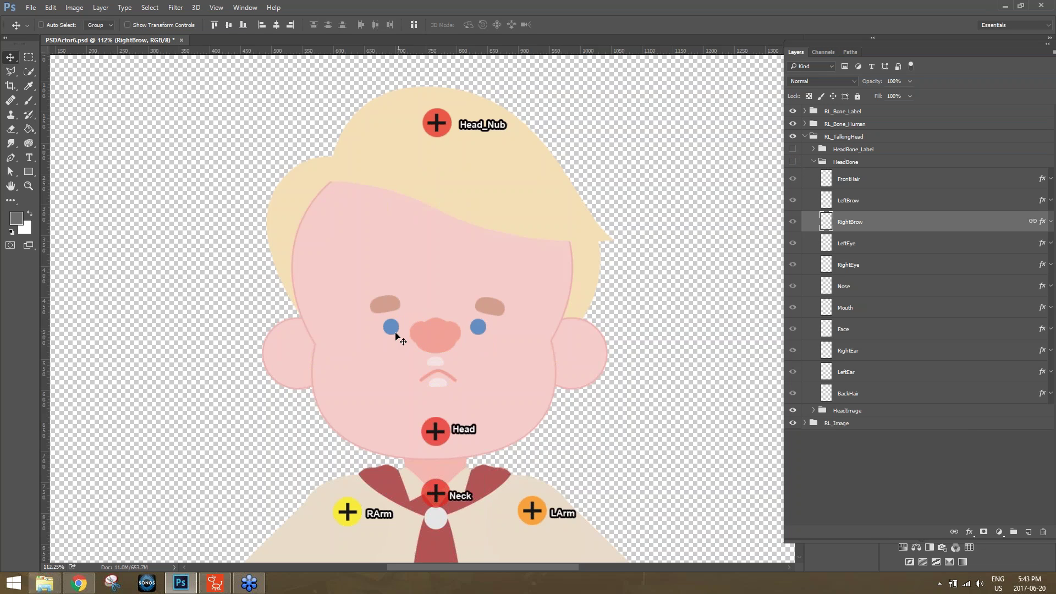
pyautogui.click(814, 161)
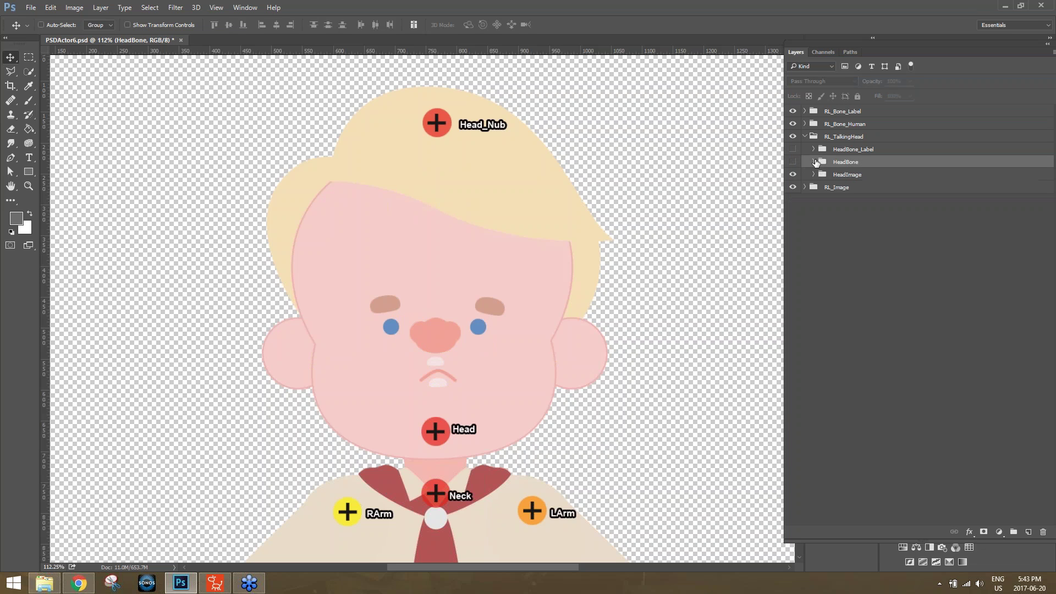
pyautogui.click(814, 174)
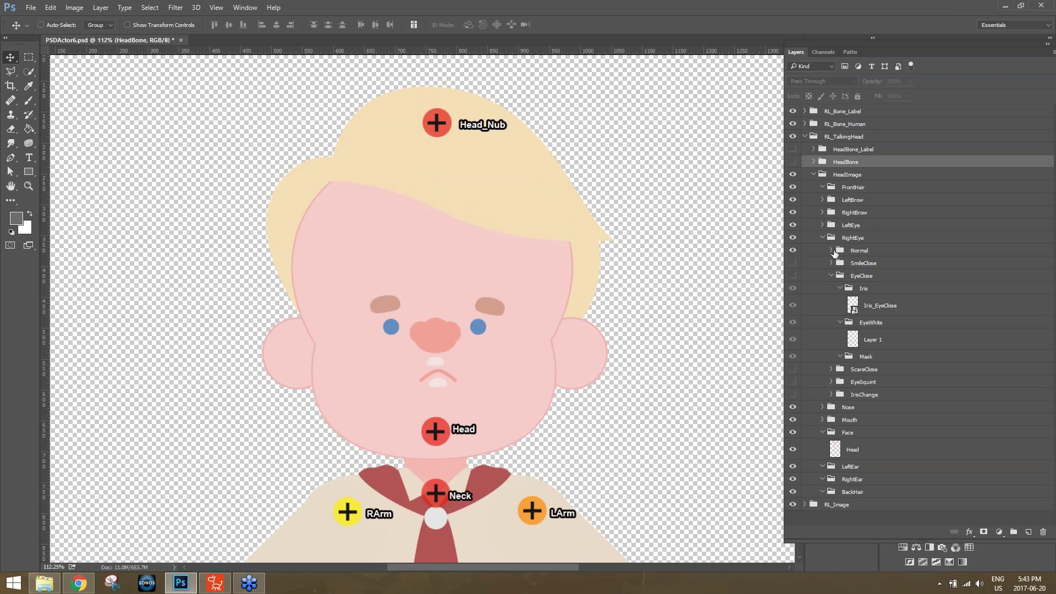
# - Try to reposition the right eye's closed iris by moving the Iris_EyeClose layer and its Iris group on the canvas
pyautogui.click(875, 313)
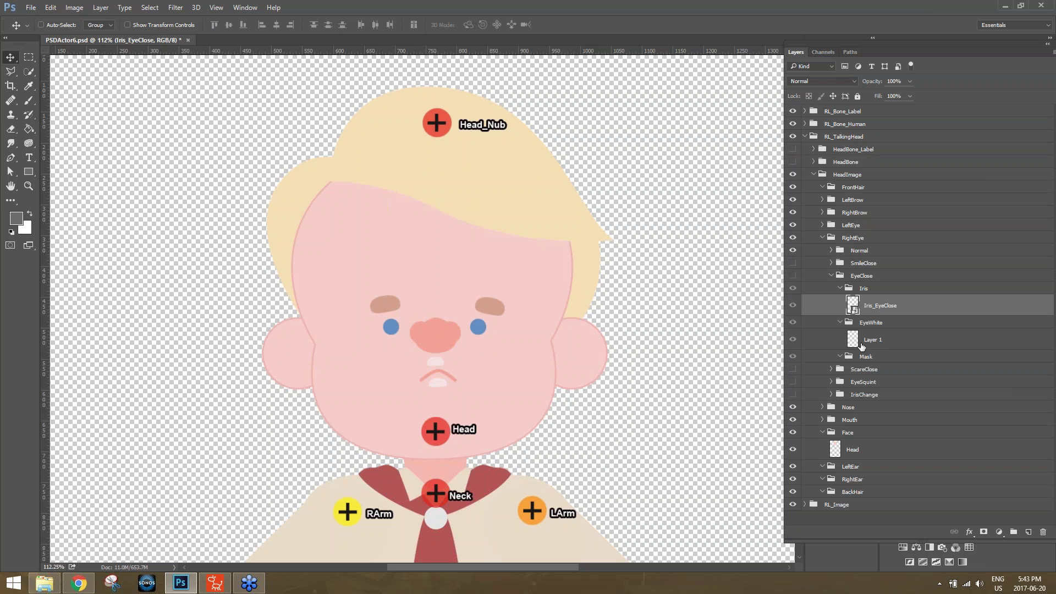
pyautogui.moveTo(489, 331); pyautogui.dragTo(526, 295)
pyautogui.moveTo(518, 312); pyautogui.dragTo(519, 313)
pyautogui.click(864, 289)
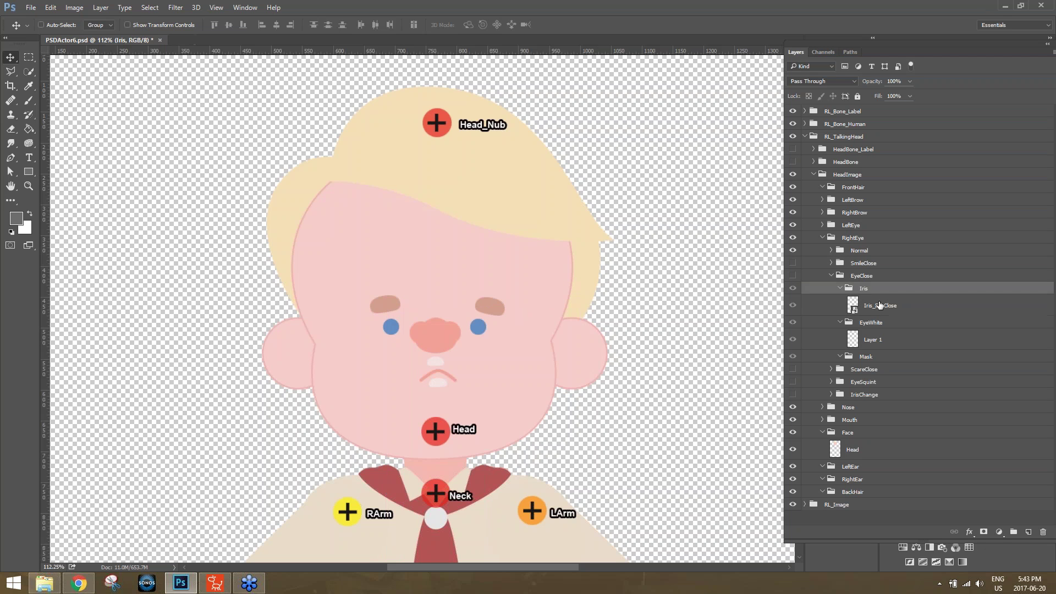
pyautogui.click(867, 341)
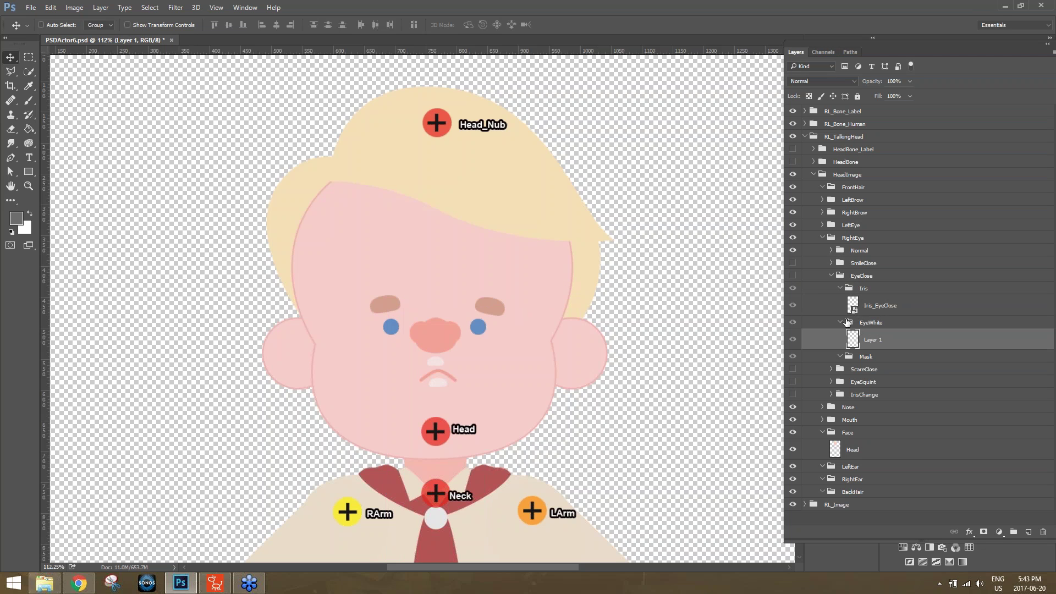
pyautogui.click(841, 322)
pyautogui.click(874, 305)
pyautogui.moveTo(455, 326); pyautogui.dragTo(470, 298)
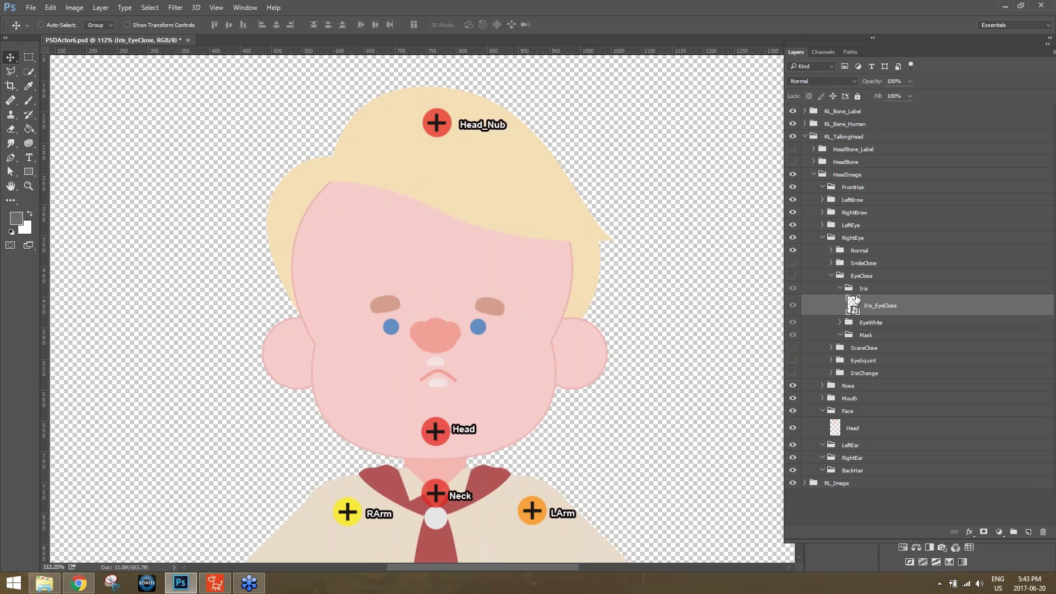
pyautogui.click(869, 291)
pyautogui.moveTo(443, 320); pyautogui.dragTo(397, 324)
pyautogui.click(397, 326)
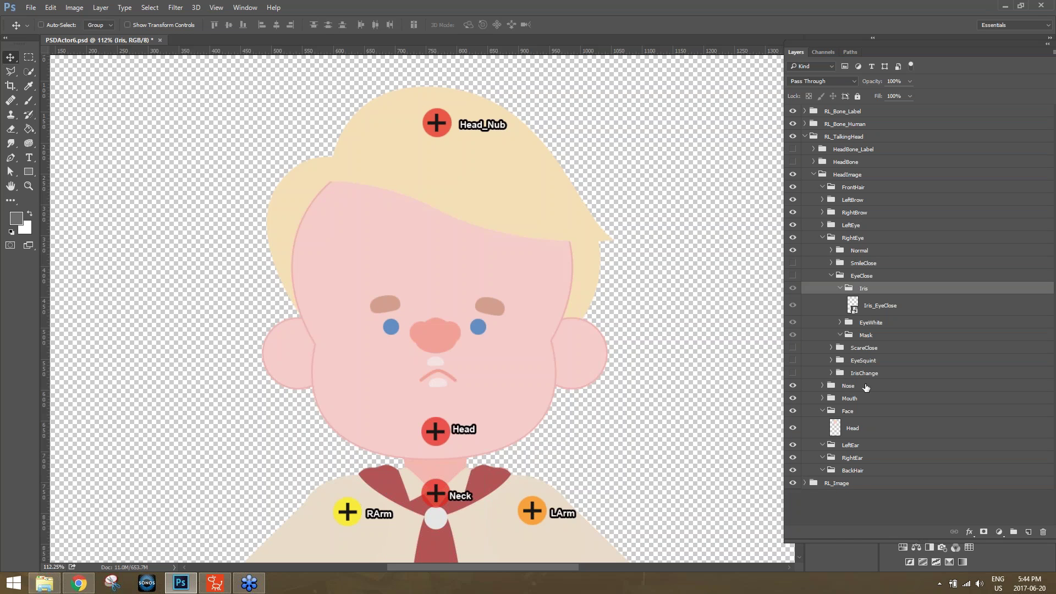
# - Hide the Iris_Normal layer in the RightEye's Normal group and show the RightEye's EyeClose group
pyautogui.click(830, 276)
pyautogui.click(831, 250)
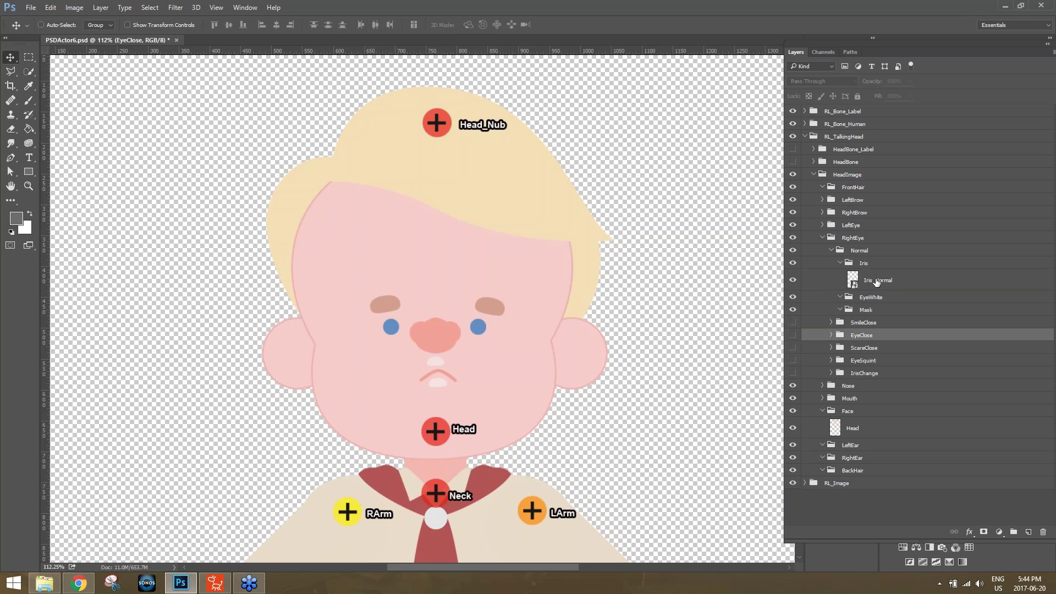
pyautogui.click(851, 281)
pyautogui.moveTo(474, 312)
pyautogui.mouseDown()
pyautogui.moveTo(506, 260)
pyautogui.moveTo(474, 312)
pyautogui.mouseUp()
pyautogui.click(792, 282)
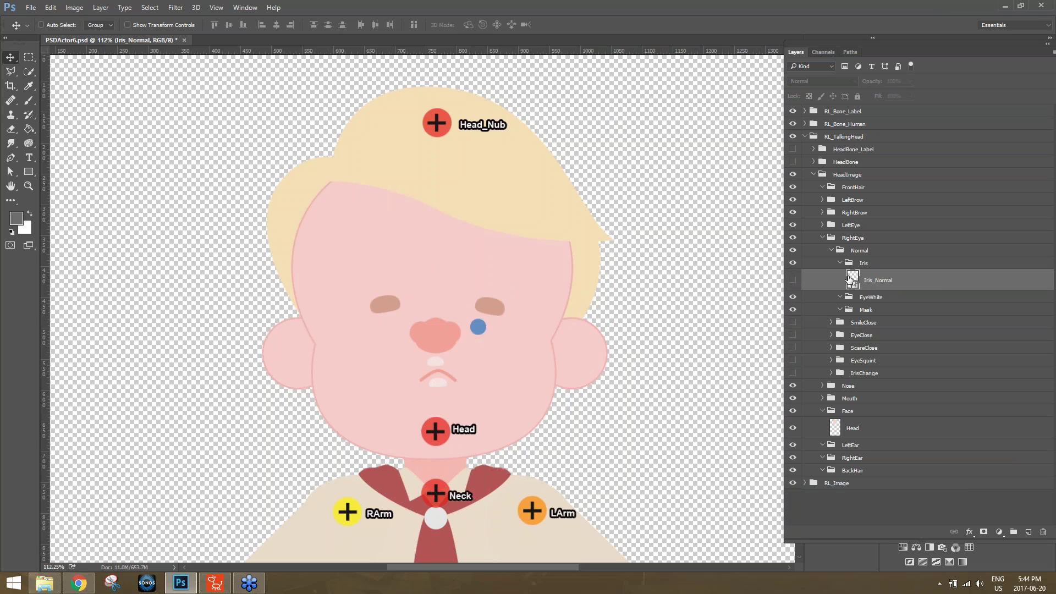
pyautogui.click(792, 335)
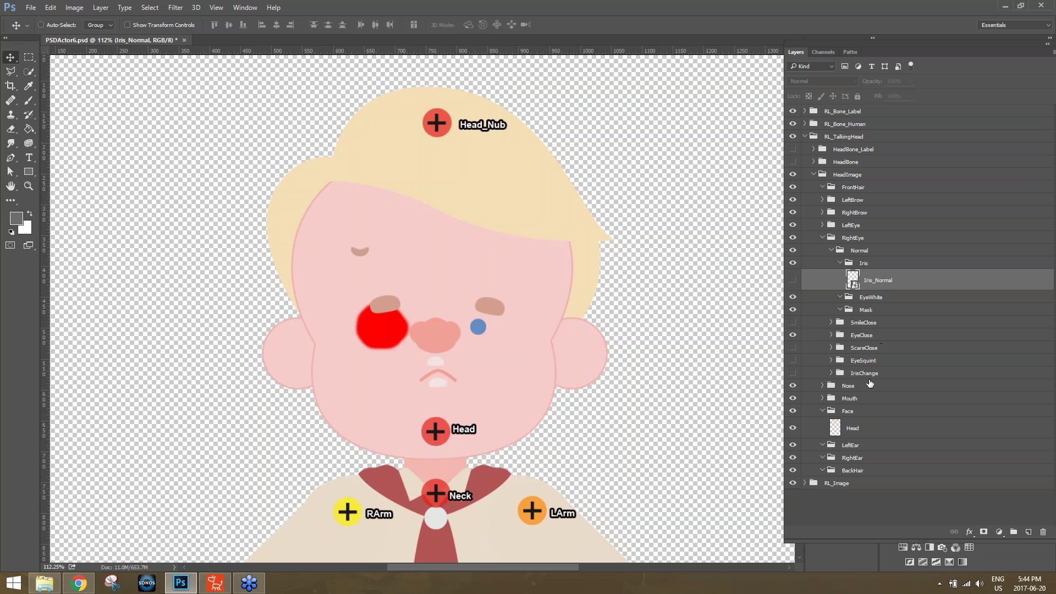
# - Move the Iris_EyeClose layer of the RightEye's EyeClose group down below the right eyebrow, over the red circle
pyautogui.click(867, 337)
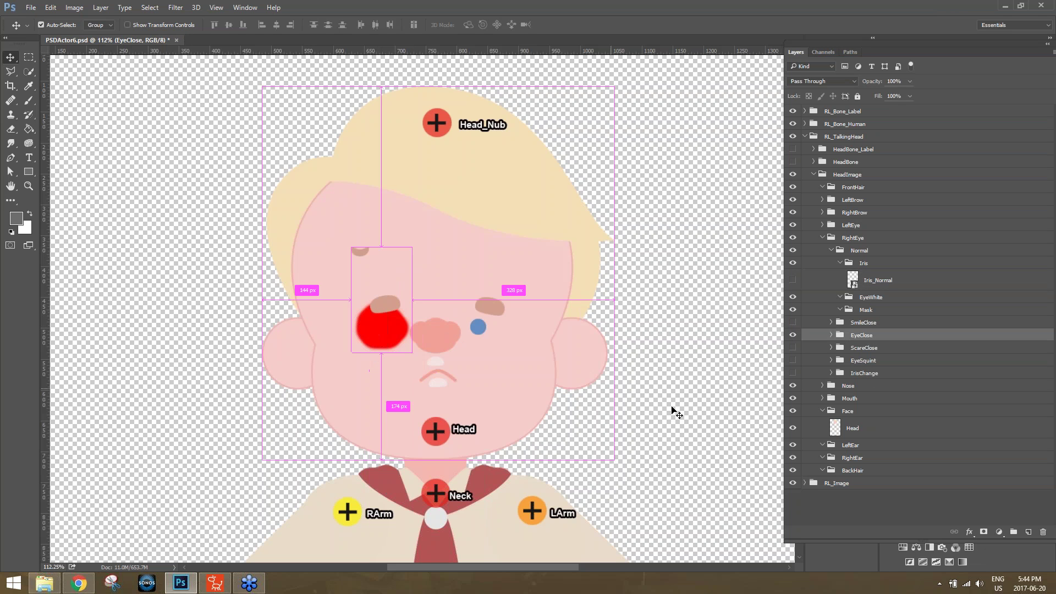
pyautogui.click(832, 335)
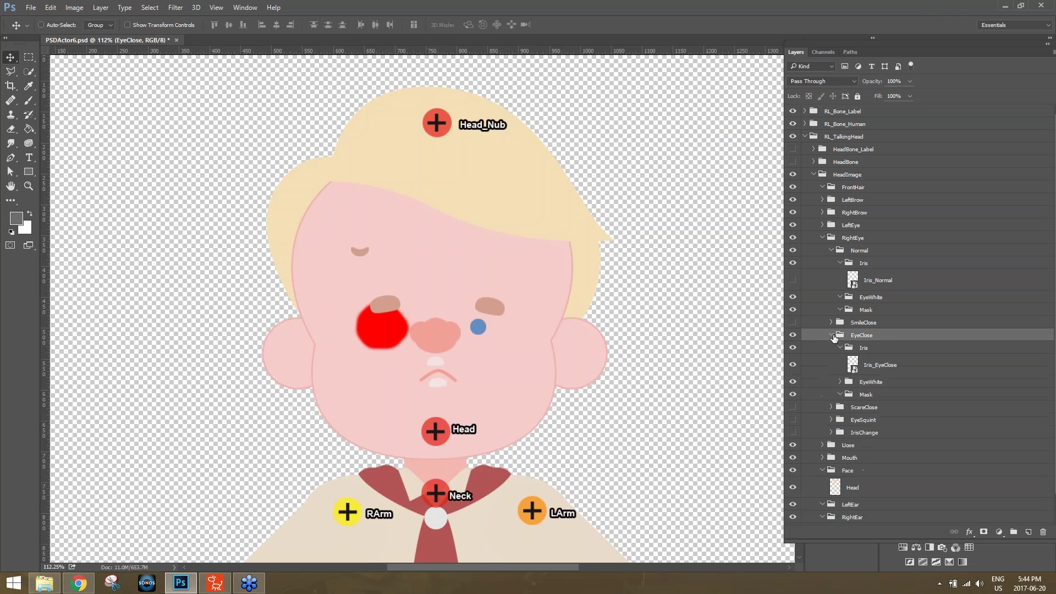
pyautogui.click(862, 353)
pyautogui.click(877, 366)
pyautogui.moveTo(364, 253); pyautogui.dragTo(390, 331)
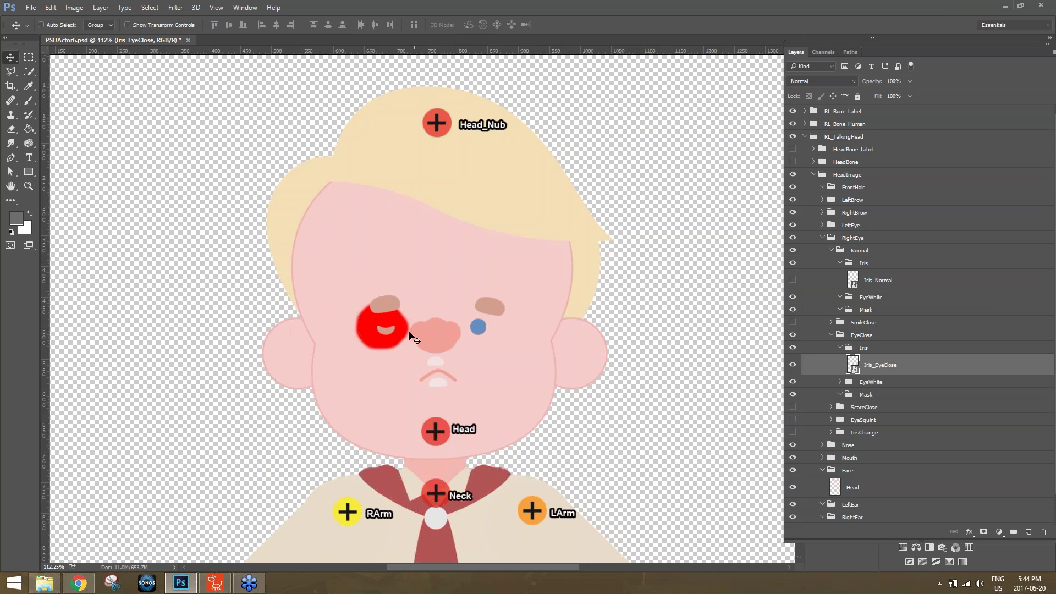
# - Erase the red circle from Layer 1 in the EyeClose group's EyeWhite group
pyautogui.click(840, 382)
pyautogui.click(874, 399)
pyautogui.moveTo(469, 328)
pyautogui.mouseDown()
pyautogui.moveTo(455, 297)
pyautogui.moveTo(569, 293)
pyautogui.moveTo(581, 320)
pyautogui.moveTo(452, 324)
pyautogui.moveTo(470, 320)
pyautogui.moveTo(470, 330)
pyautogui.mouseUp()
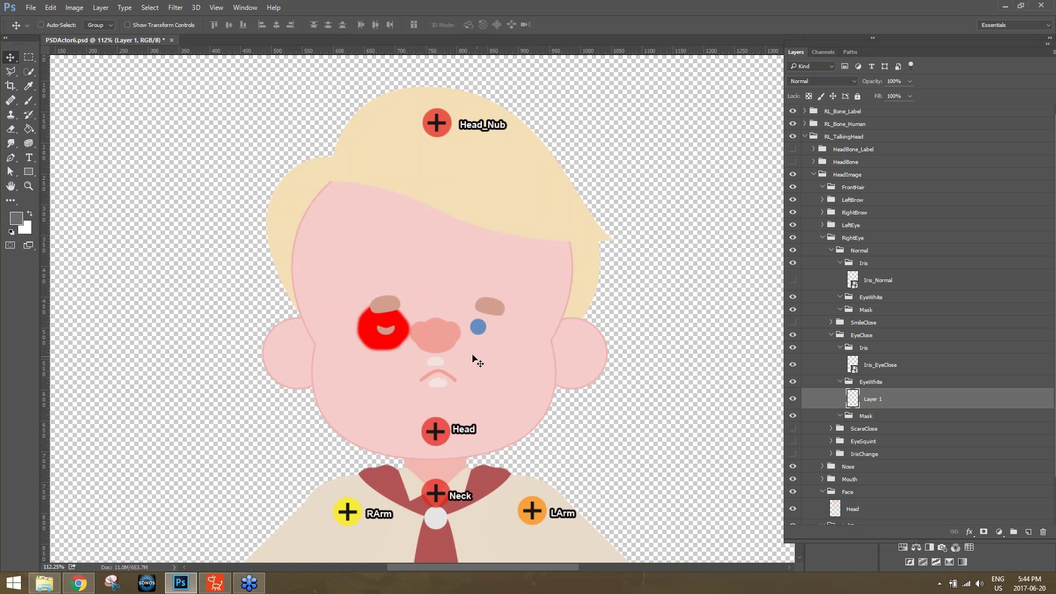
pyautogui.click(11, 128)
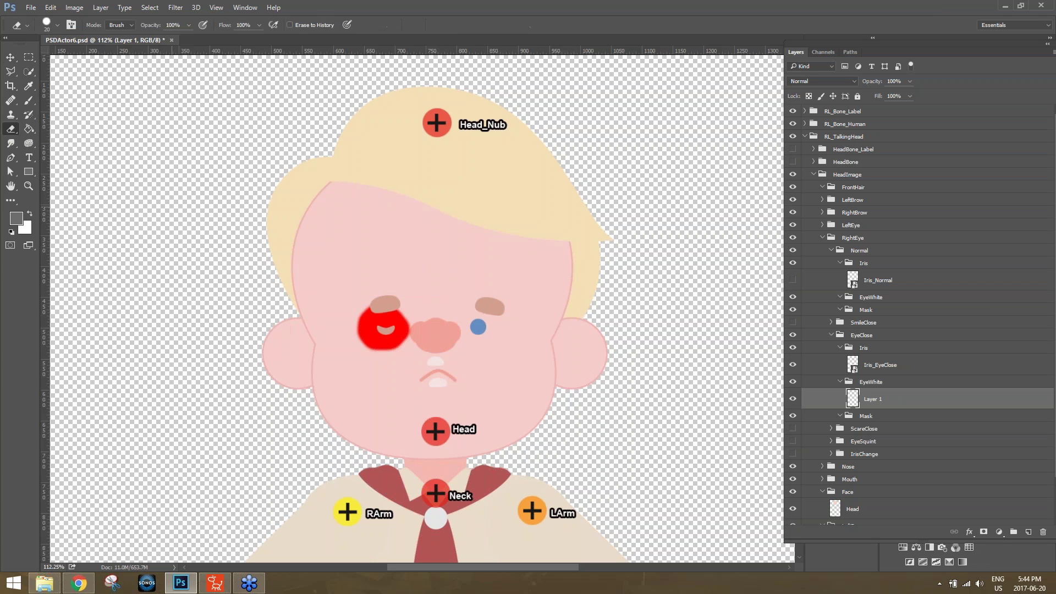
pyautogui.moveTo(398, 333)
pyautogui.mouseDown()
pyautogui.moveTo(388, 308)
pyautogui.moveTo(363, 319)
pyautogui.moveTo(379, 344)
pyautogui.moveTo(399, 342)
pyautogui.moveTo(407, 318)
pyautogui.moveTo(389, 355)
pyautogui.moveTo(356, 327)
pyautogui.moveTo(360, 311)
pyautogui.mouseUp()
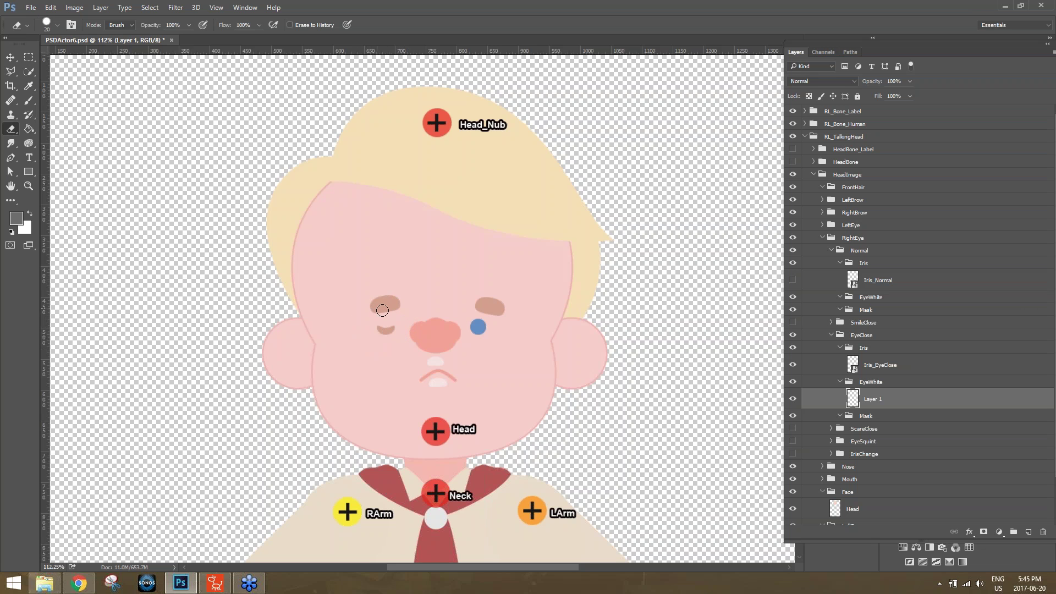
# - Hide the closed-eye EyeWhite, Layer 1 and Iris_EyeClose items and show the RightEye's Iris_Normal layer again
pyautogui.click(793, 382)
pyautogui.click(793, 399)
pyautogui.click(793, 382)
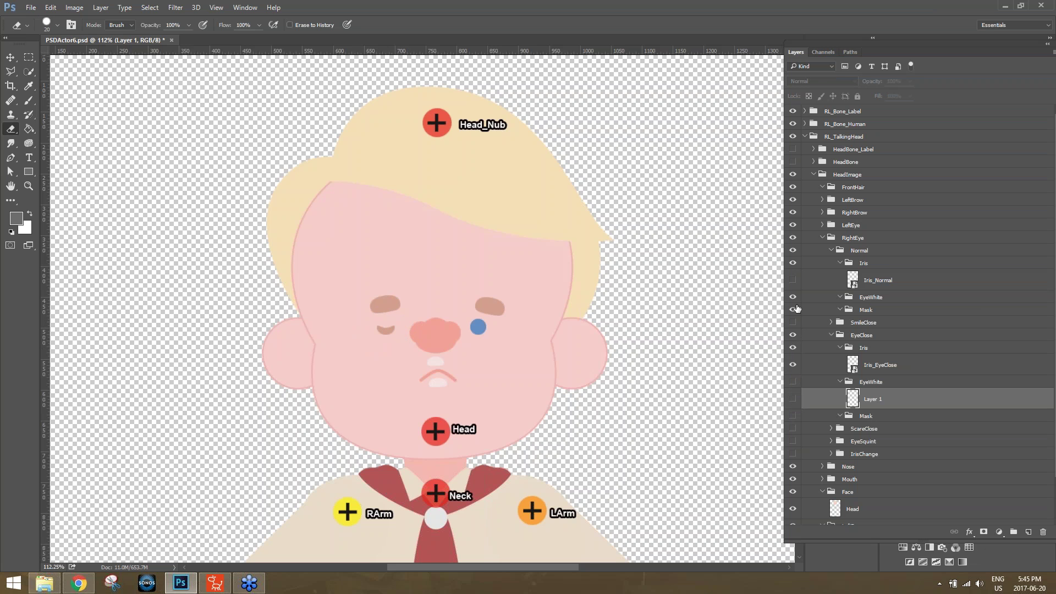
pyautogui.click(792, 281)
# - Save the document to the Desktop as the Photoshop file PSDActor6 fixed, with Maximize Compatibility enabled
pyautogui.click(31, 7)
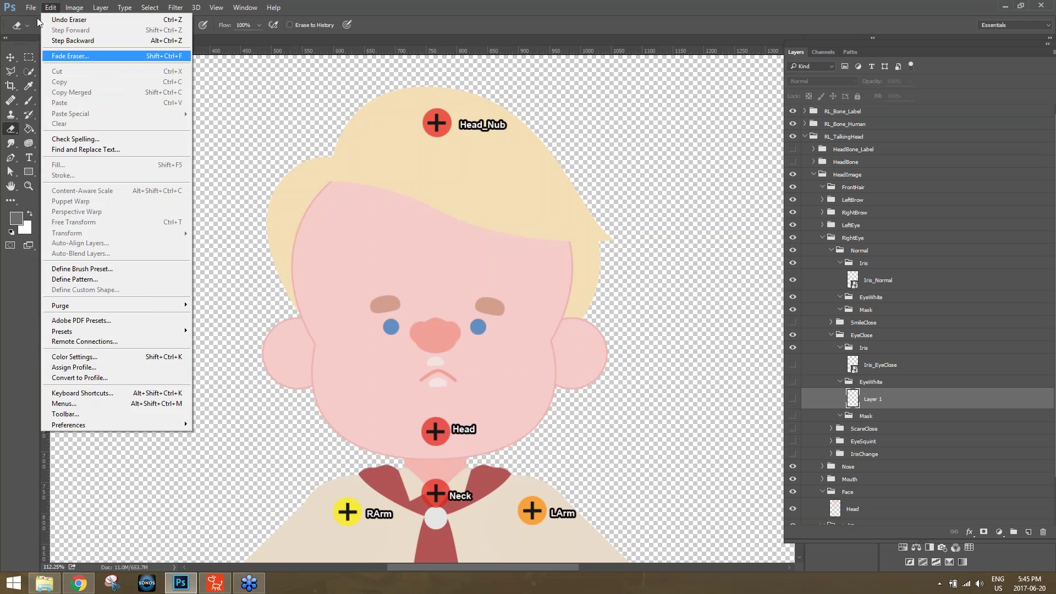
pyautogui.click(68, 131)
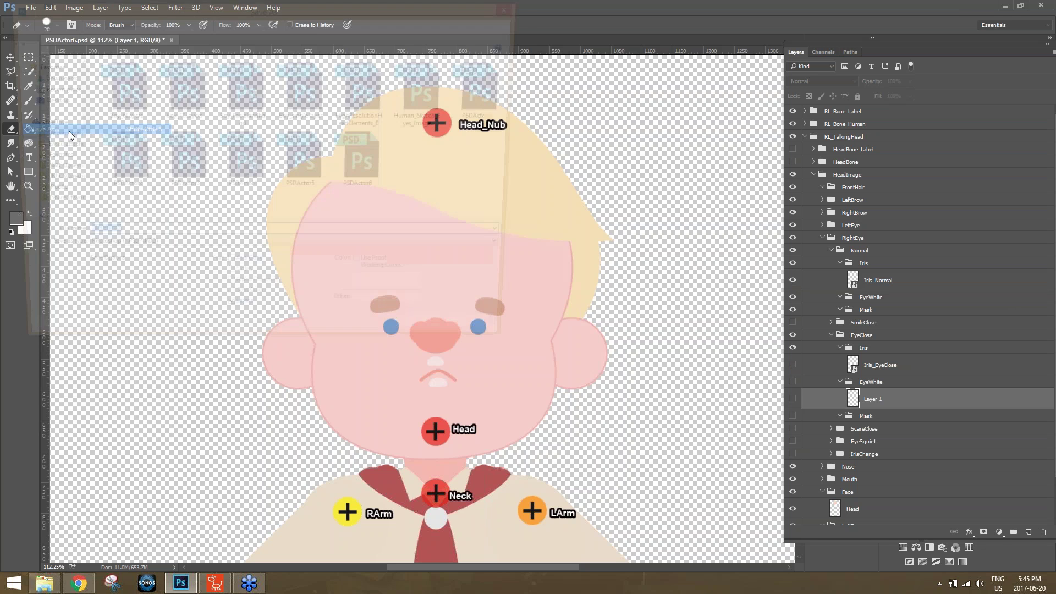
pyautogui.click(44, 100)
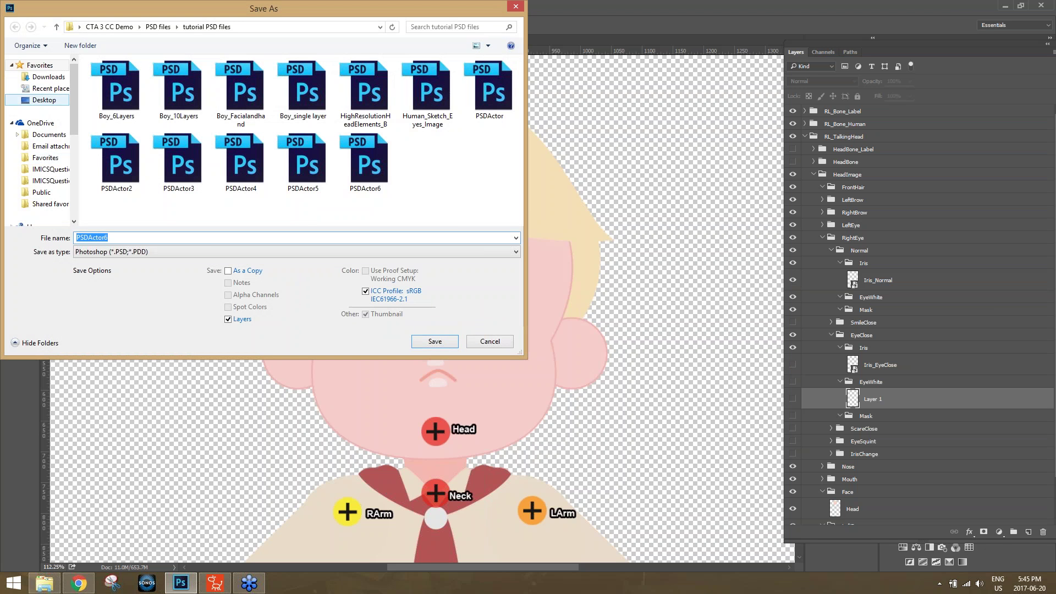
pyautogui.click(279, 207)
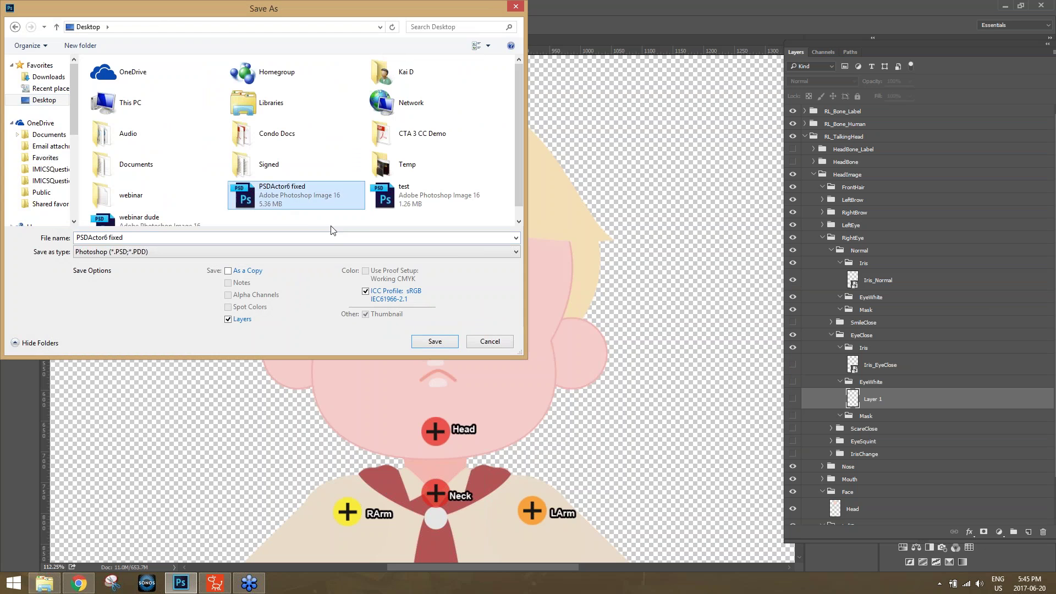
pyautogui.click(449, 341)
pyautogui.click(551, 292)
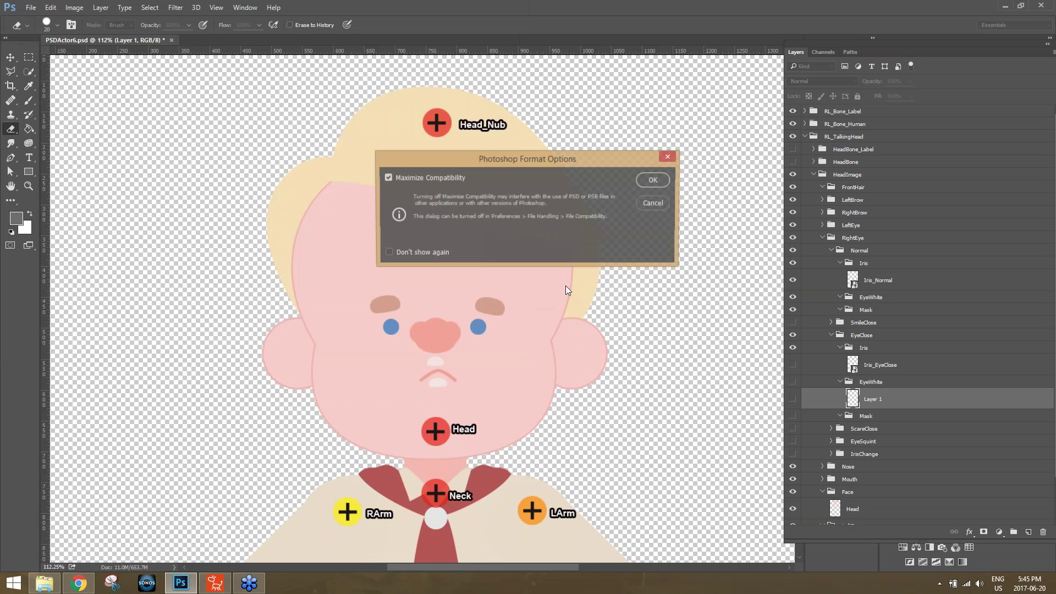
pyautogui.click(654, 181)
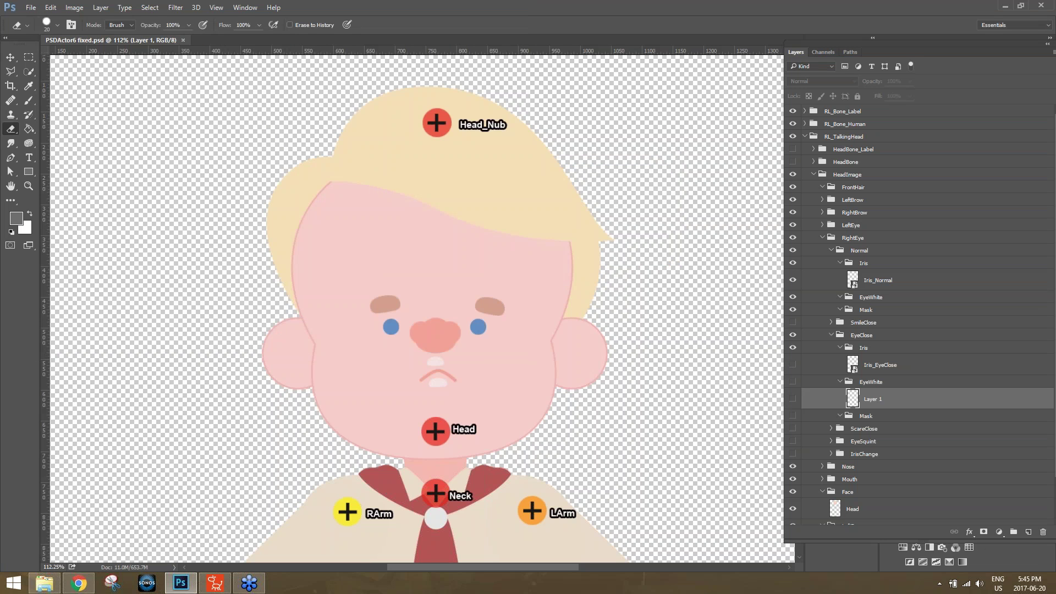
# - Switch to CrazyTalk Animator, open the actor in Composer mode and import PSDActor6 fixed from the Desktop
pyautogui.click(215, 582)
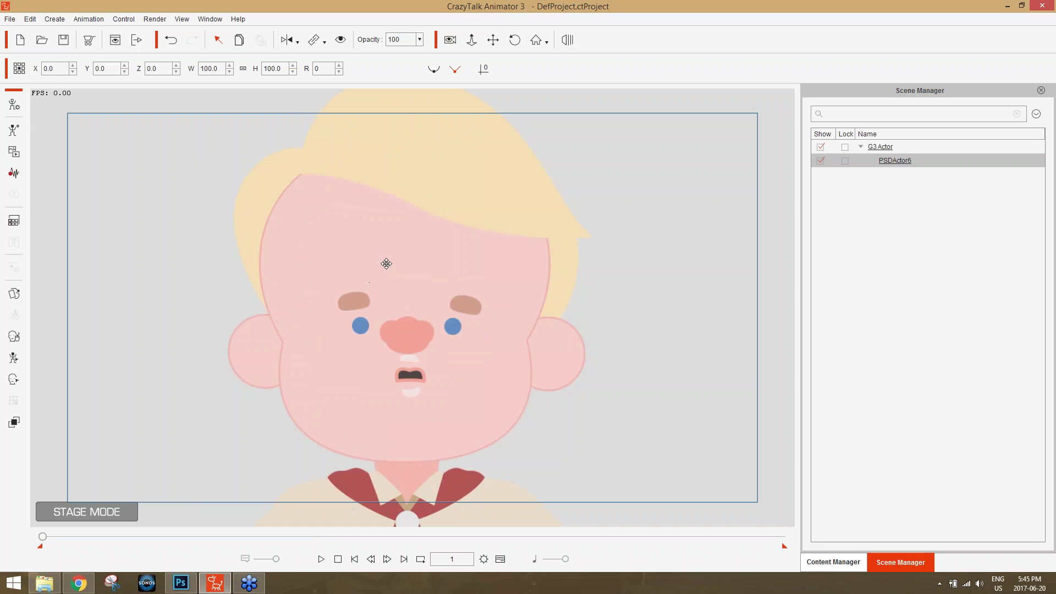
pyautogui.click(14, 104)
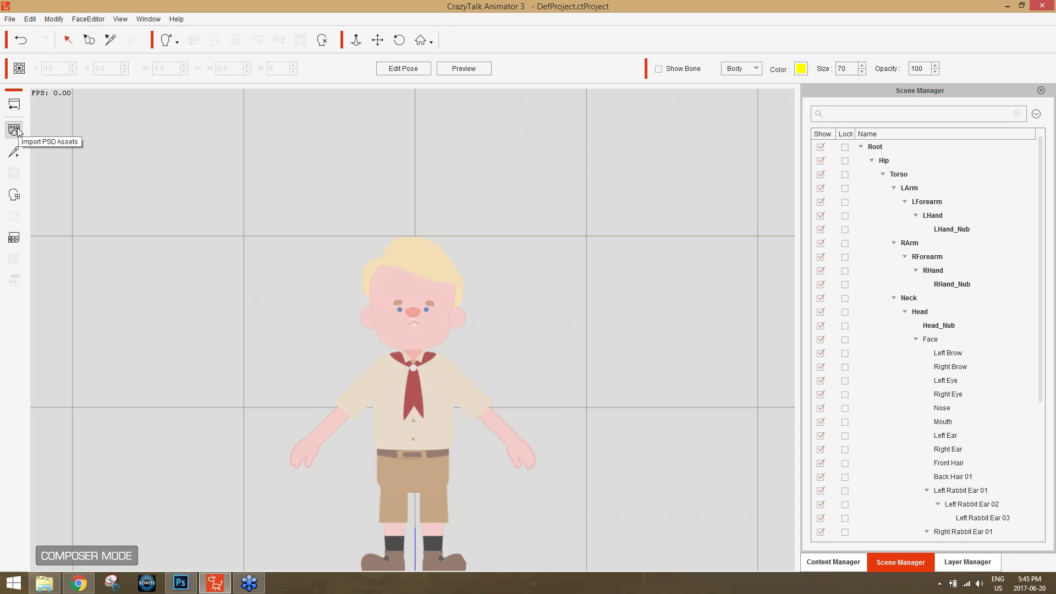
pyautogui.scroll(3, 513, 311)
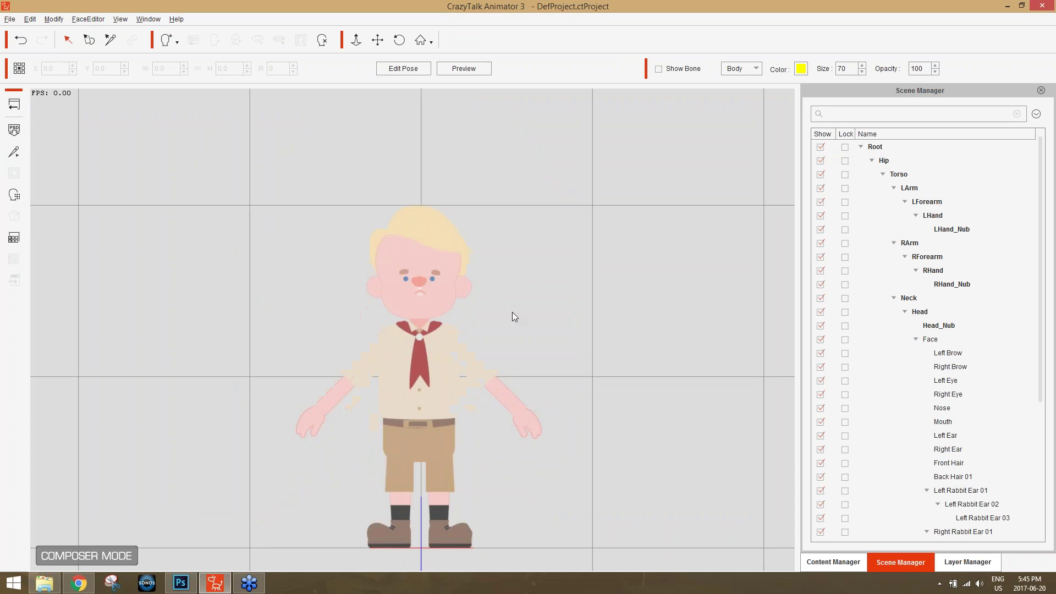
pyautogui.scroll(-1, 523, 293)
pyautogui.scroll(2, 521, 262)
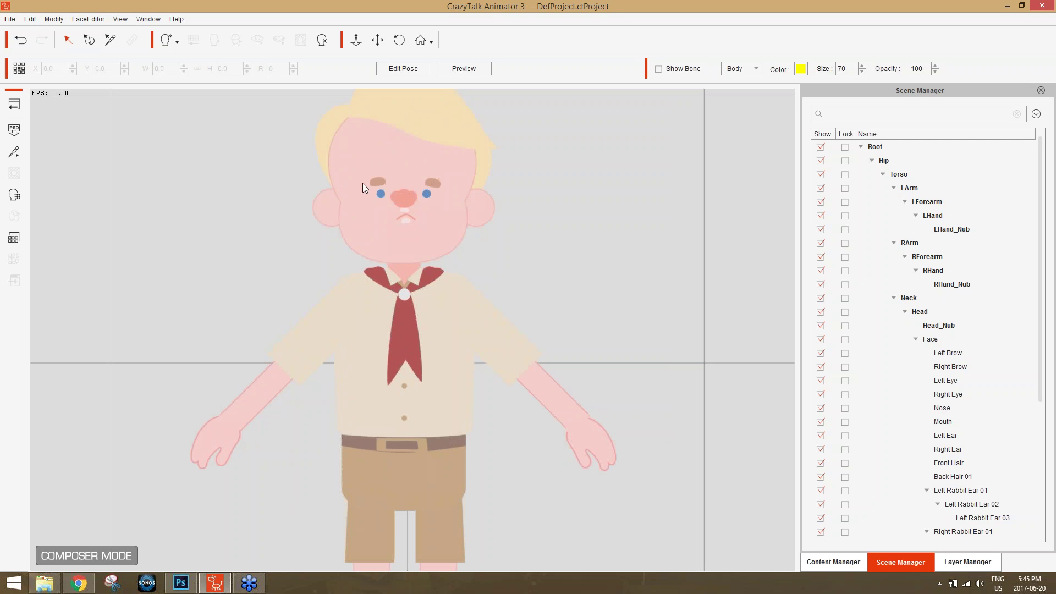
pyautogui.click(15, 129)
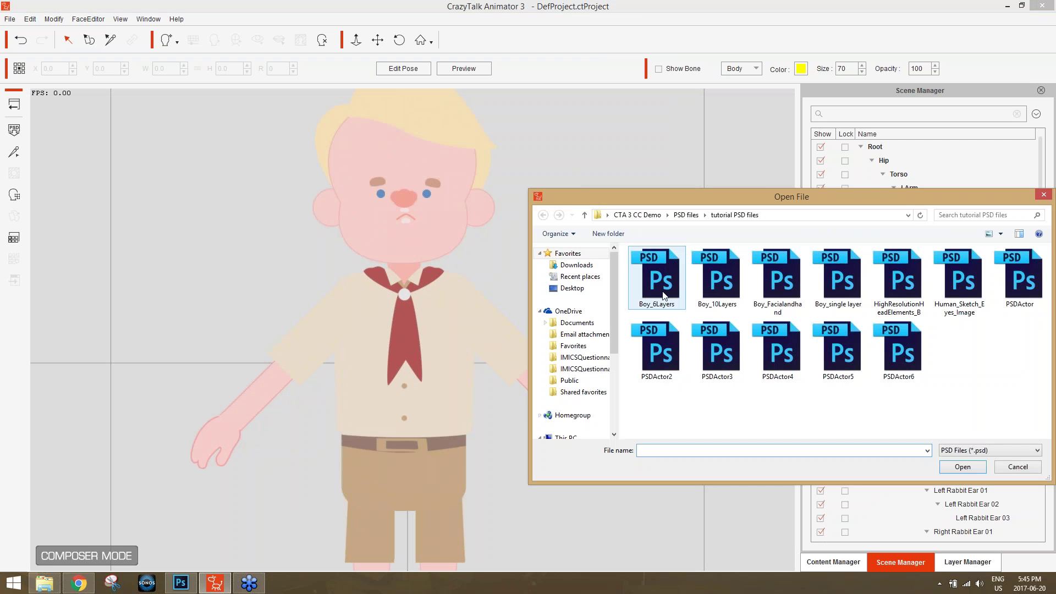
pyautogui.click(571, 287)
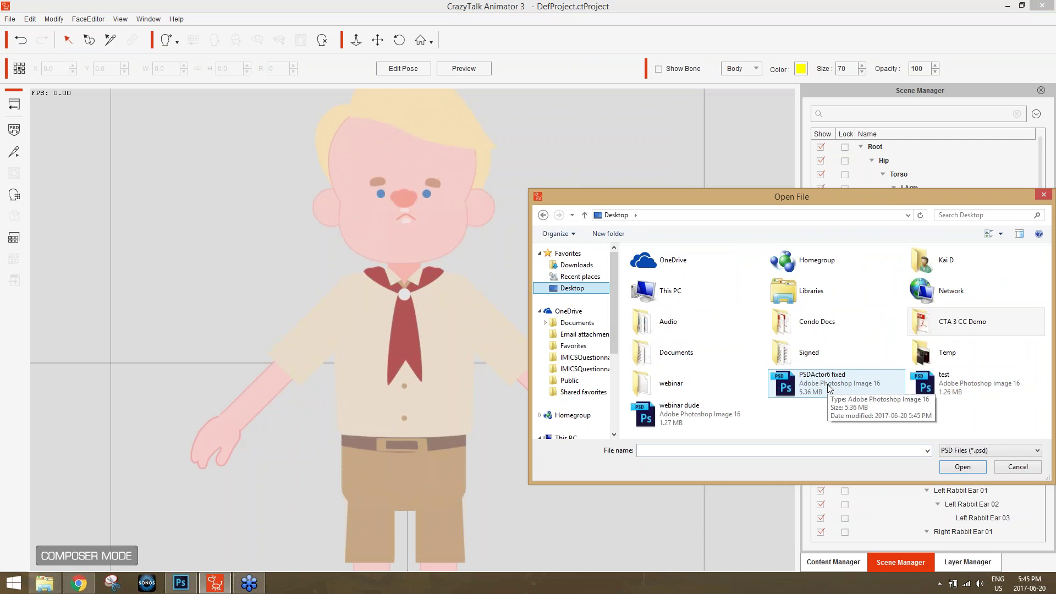
pyautogui.doubleClick(829, 384)
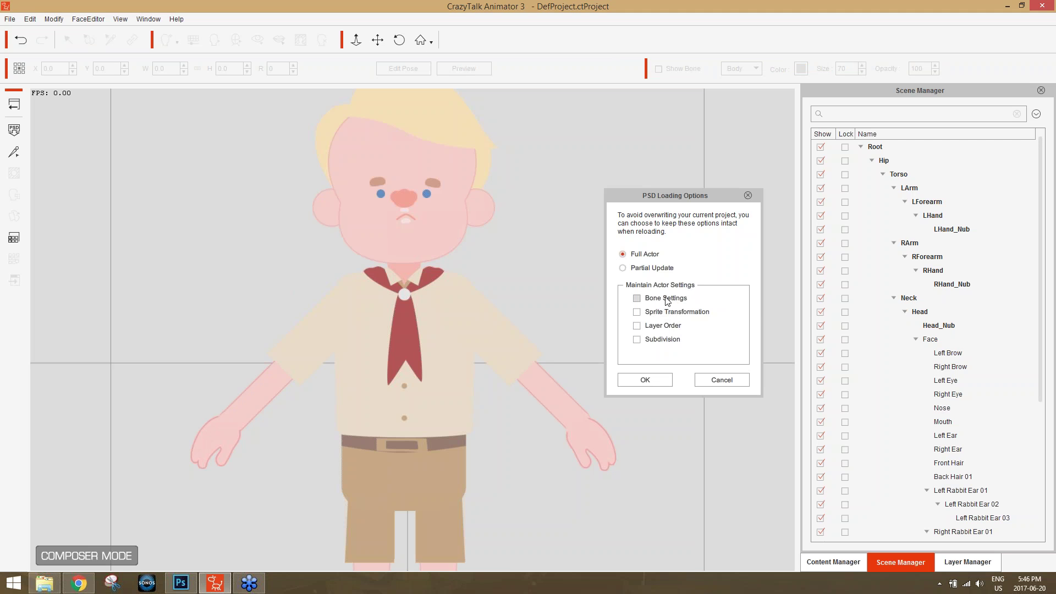
# - Load the PSD as a Partial Update of the TalkingHead part only and return to Stage mode
pyautogui.click(647, 269)
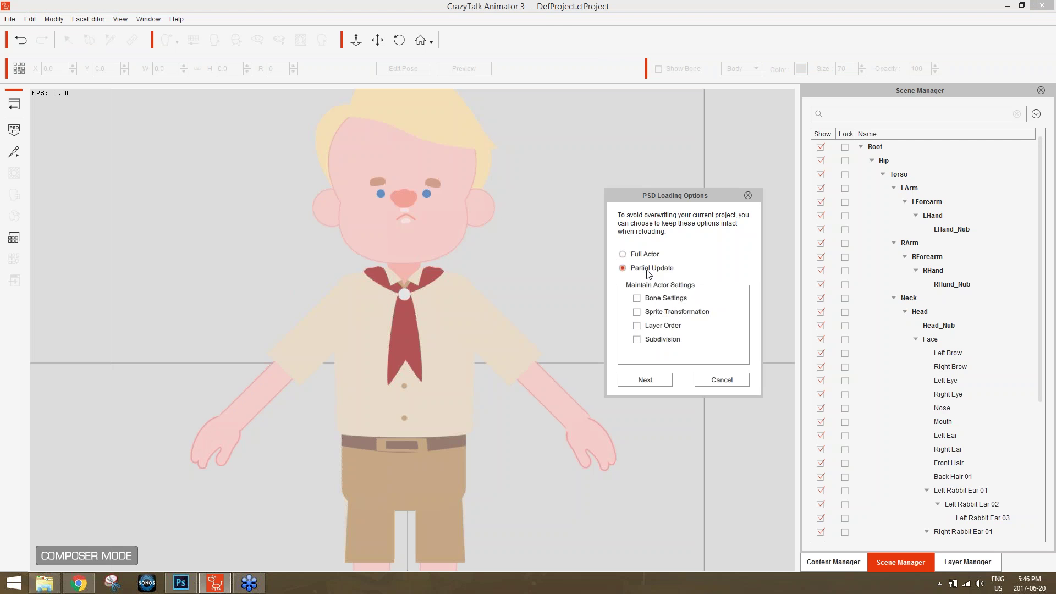
pyautogui.click(648, 378)
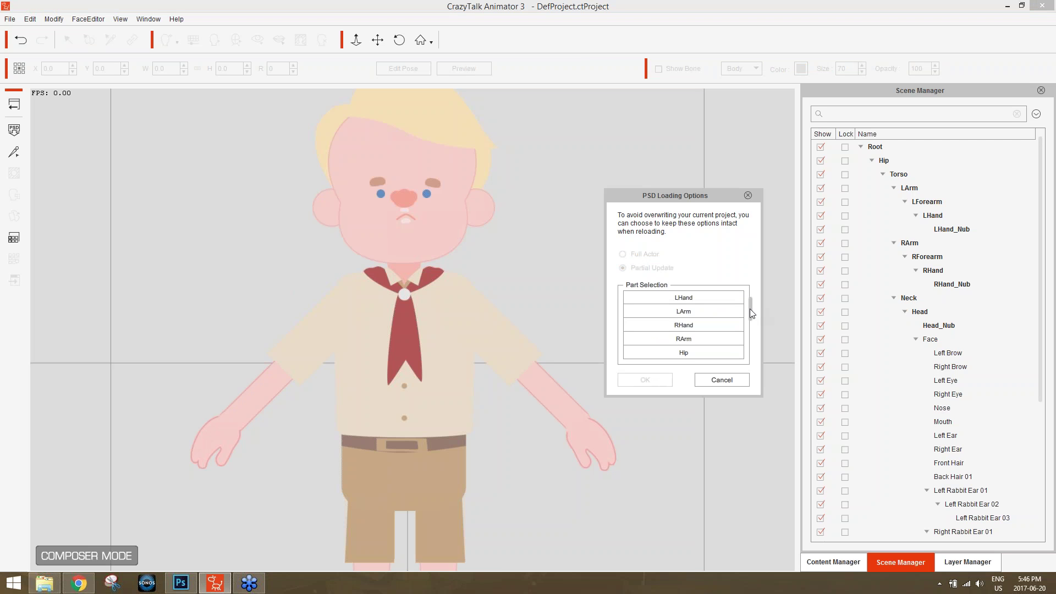
pyautogui.moveTo(748, 310); pyautogui.dragTo(752, 357)
pyautogui.click(696, 357)
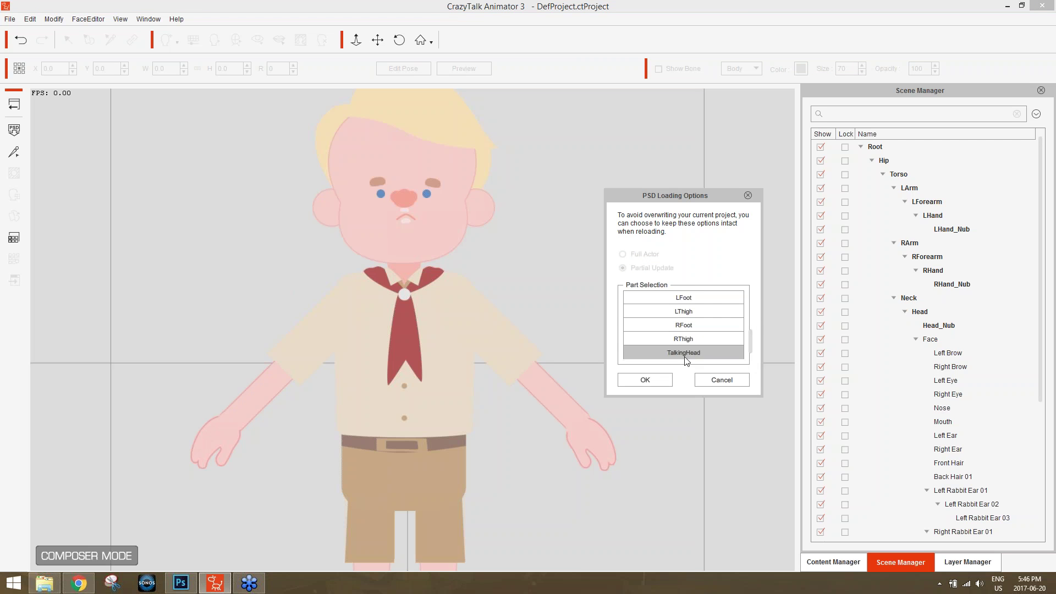
pyautogui.click(653, 378)
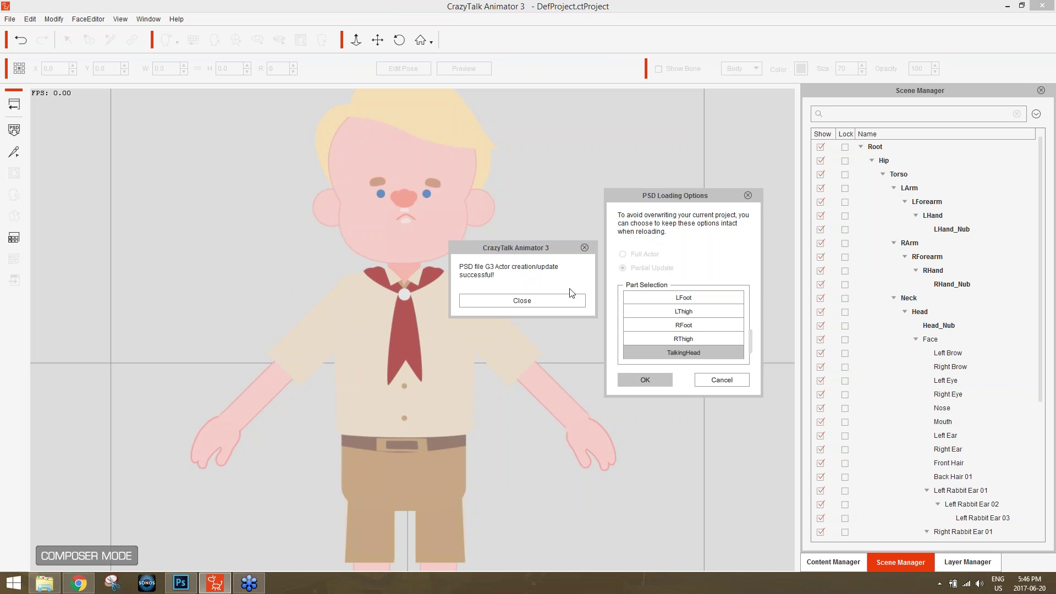
pyautogui.click(538, 297)
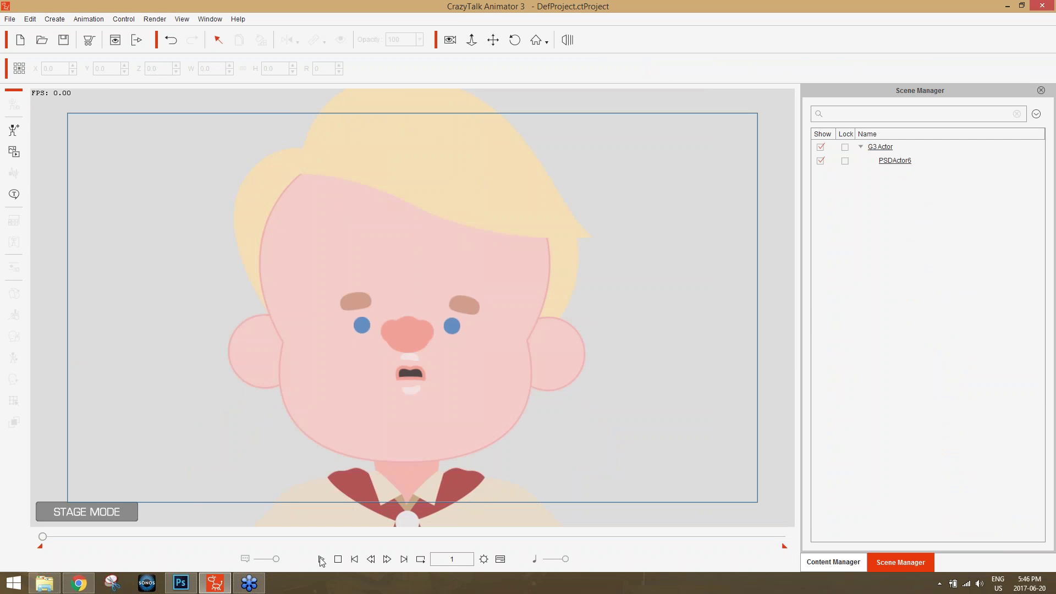
# - Select the actor and preview the second full face control in the Face Puppet to check the right eye's blink
pyautogui.click(314, 387)
pyautogui.click(14, 378)
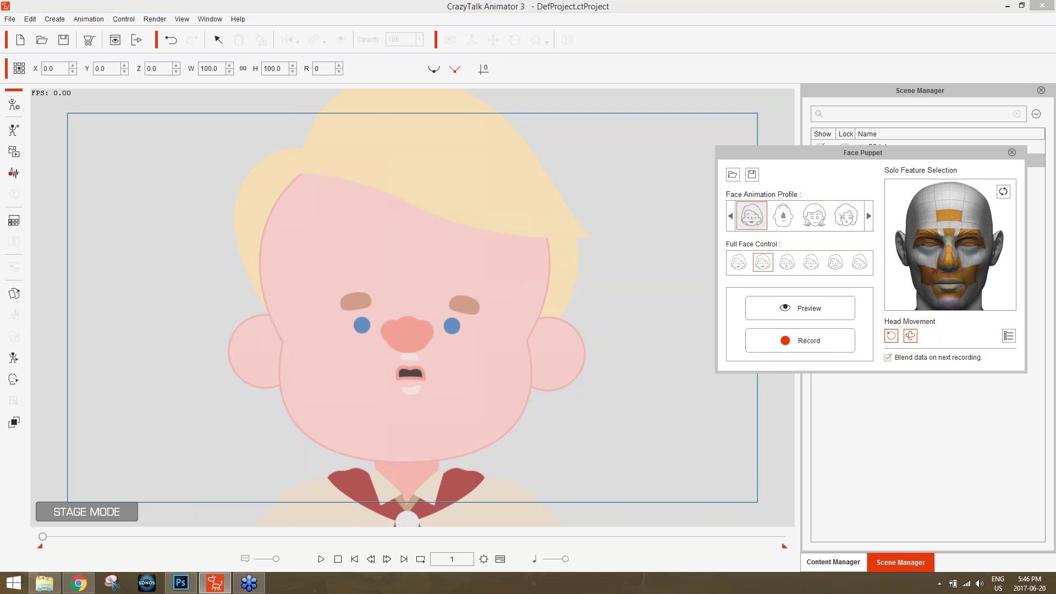
pyautogui.click(809, 308)
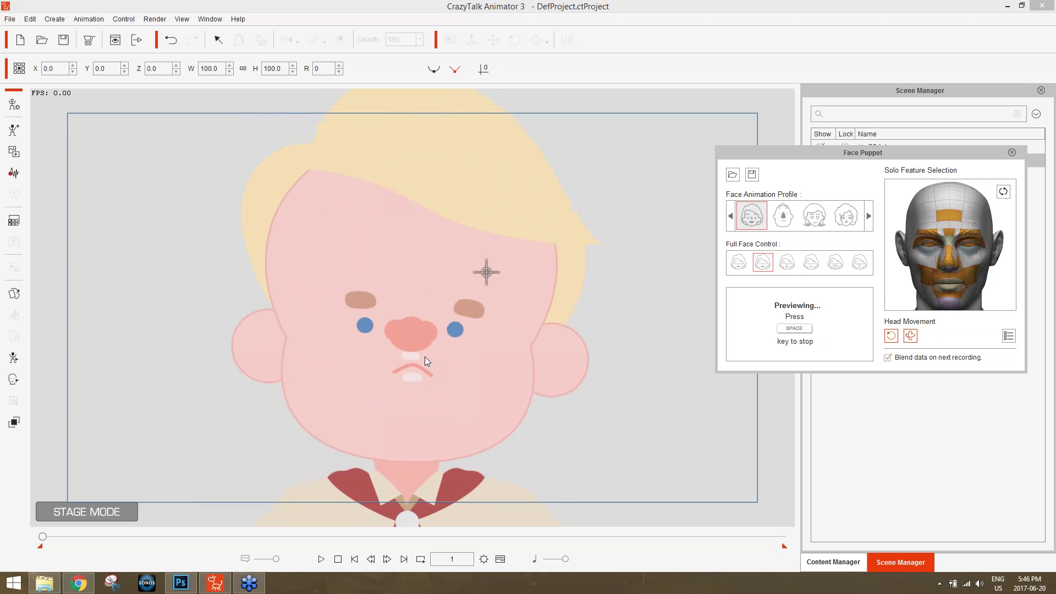
pyautogui.press('space')
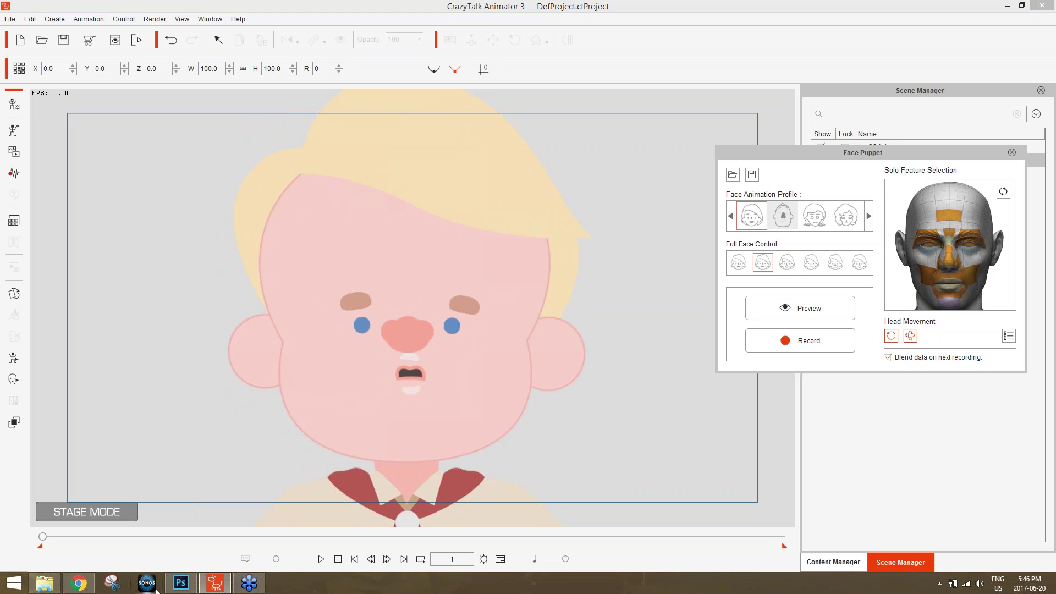
# - Switch to Photoshop, check the RightEye's Iris_EyeClose layer by toggling its visibility, select it and save the document
pyautogui.click(180, 583)
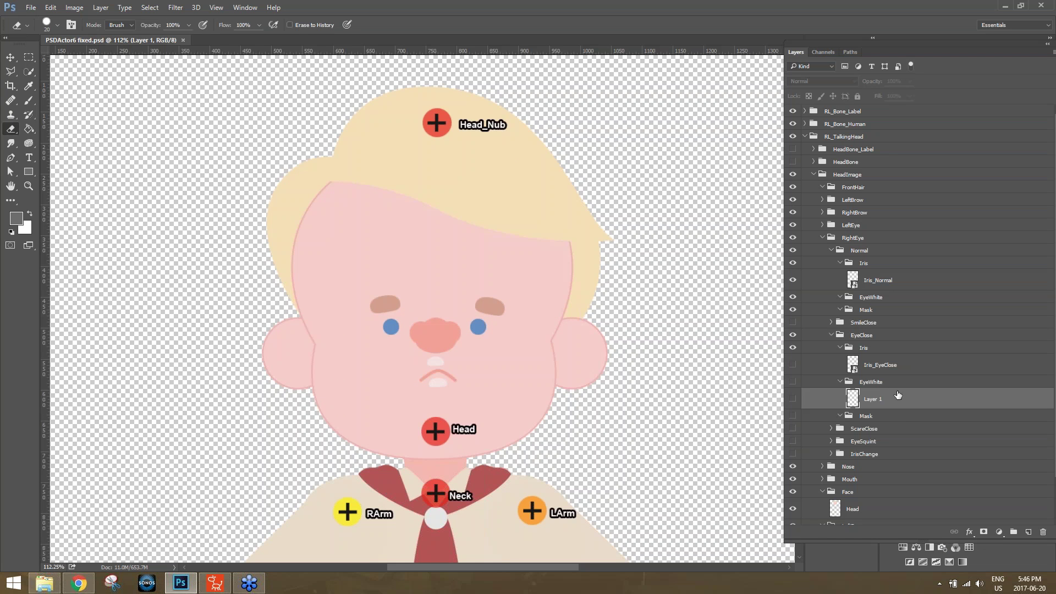
pyautogui.click(792, 365)
pyautogui.click(792, 366)
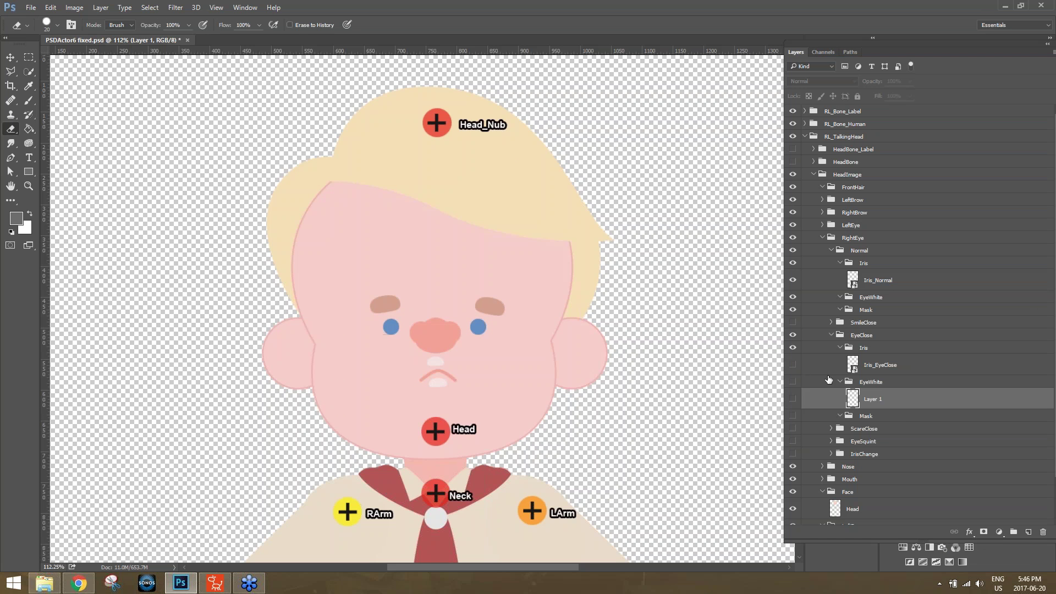
pyautogui.click(876, 366)
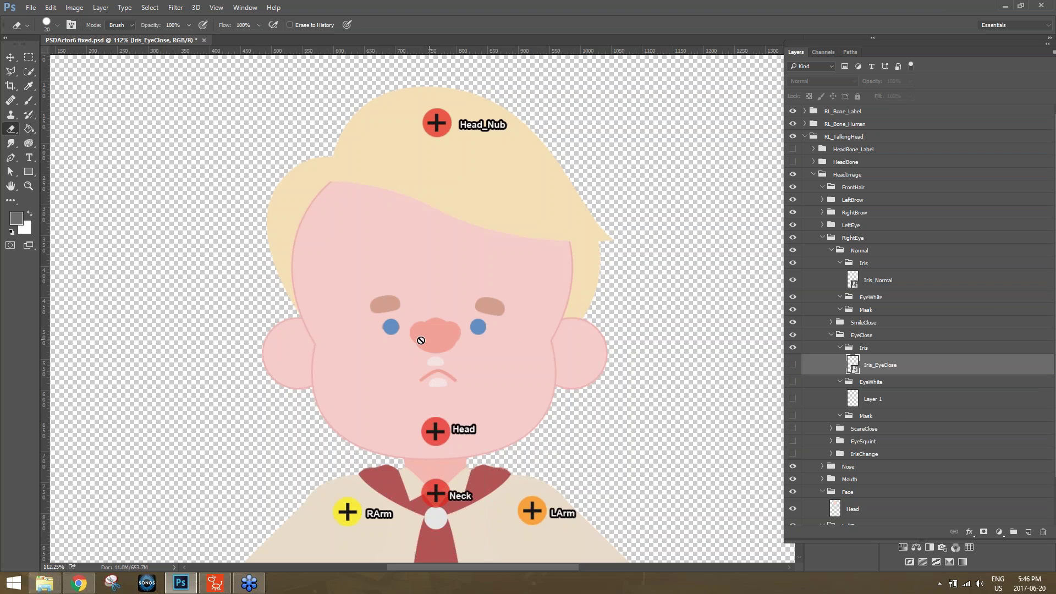
pyautogui.click(30, 7)
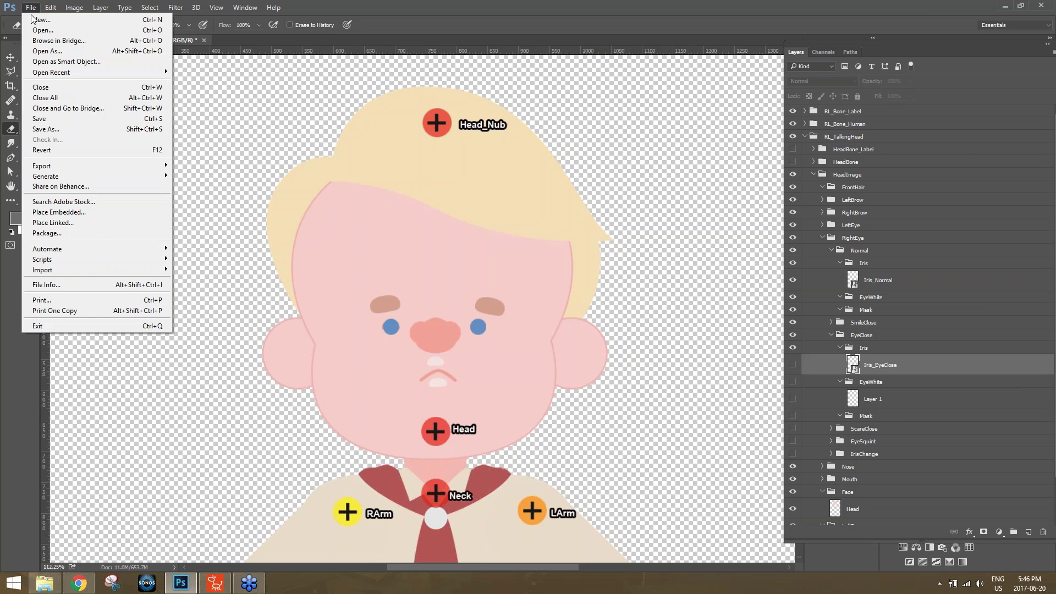
pyautogui.click(70, 123)
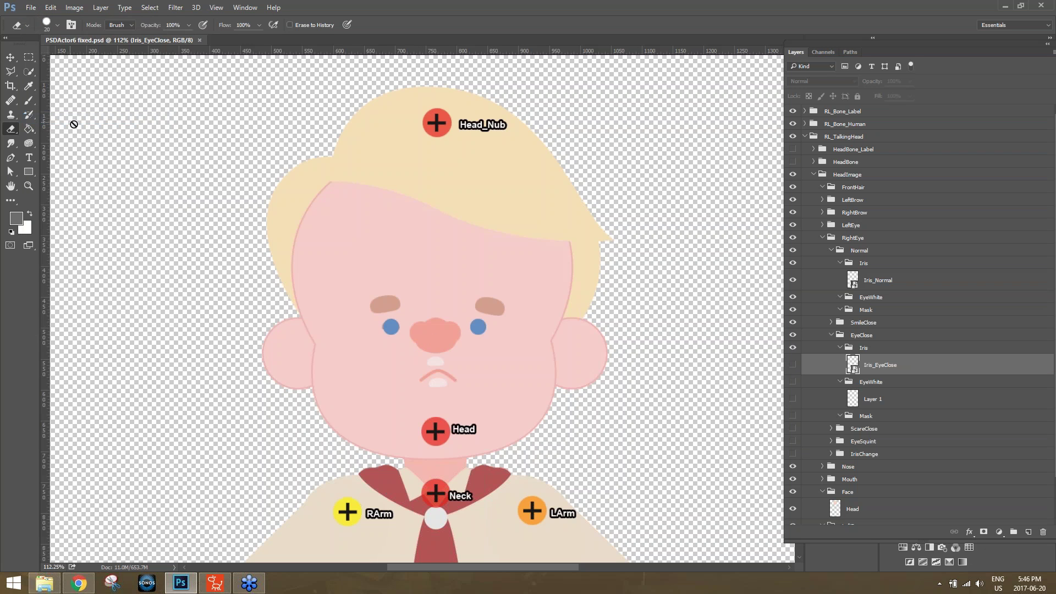
# - View the Desktop folder in File Explorer, switch to CrazyTalk Animator and import PSDActor6 fixed for the actor in Composer mode
pyautogui.click(44, 582)
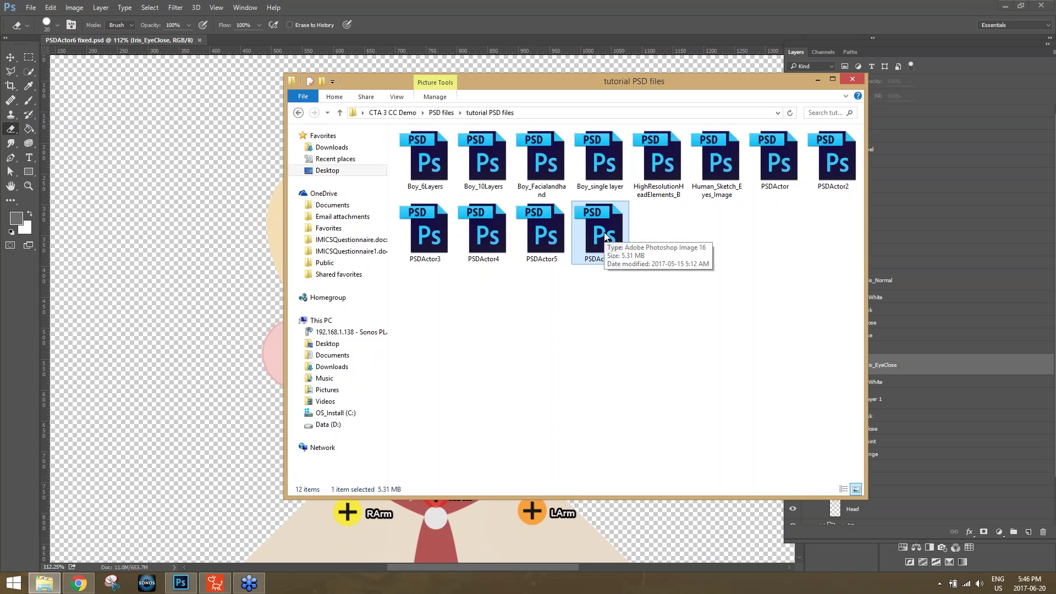
pyautogui.click(327, 170)
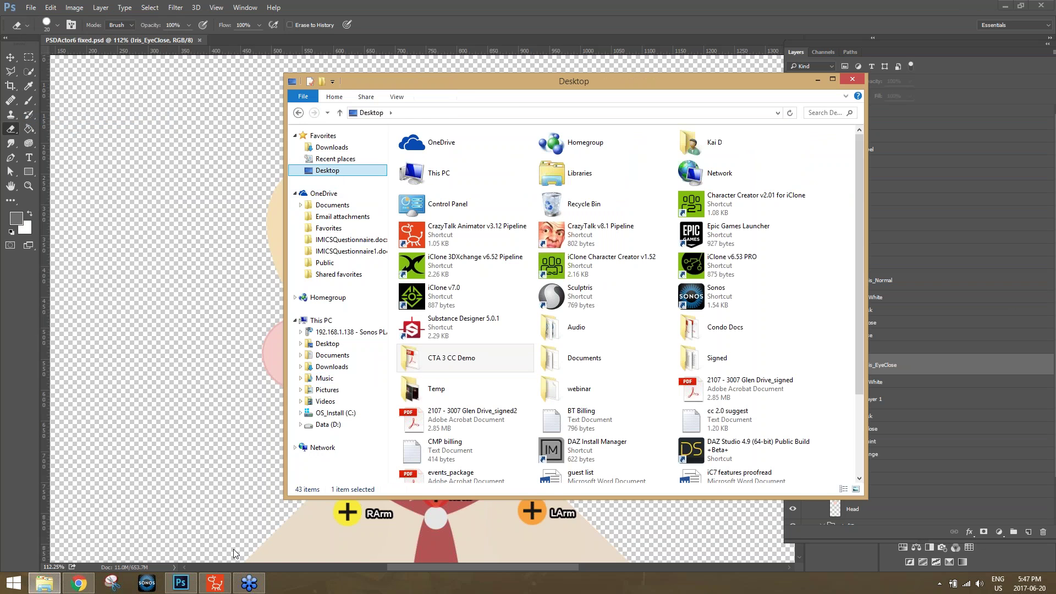
pyautogui.click(214, 583)
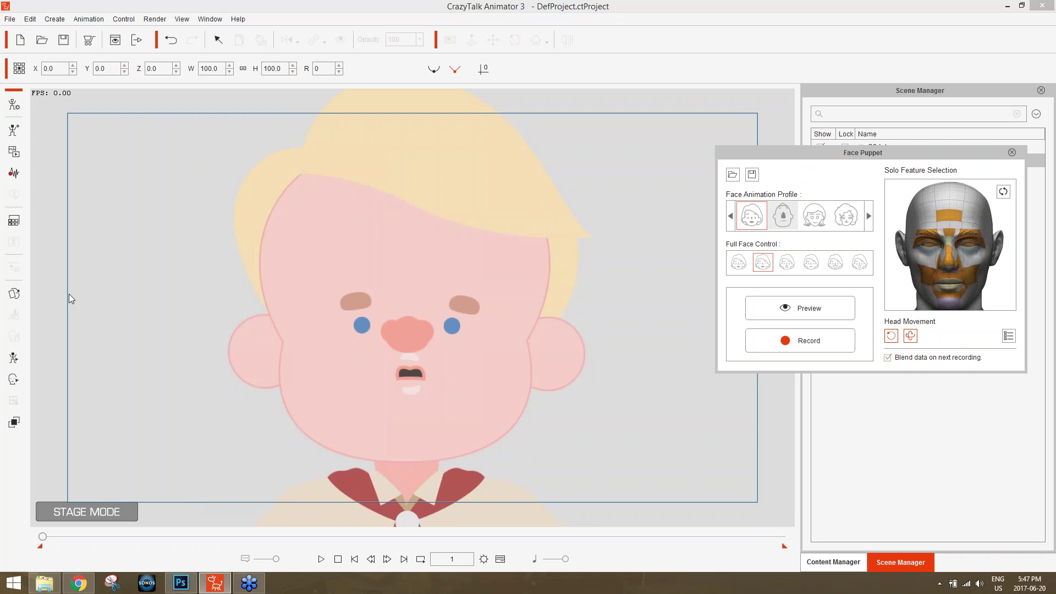
pyautogui.click(13, 105)
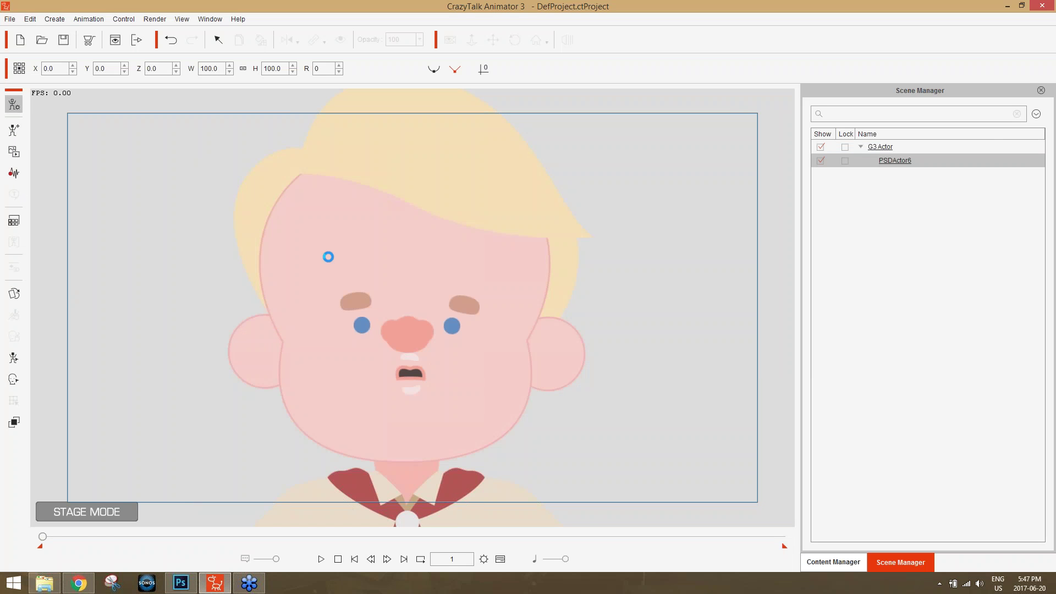
pyautogui.doubleClick(350, 275)
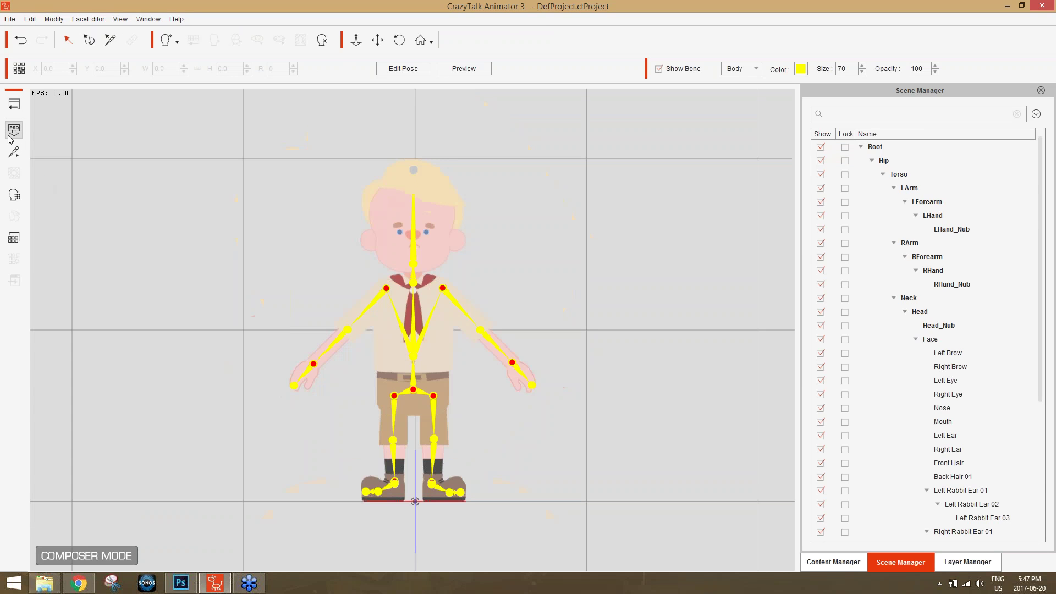
pyautogui.click(14, 129)
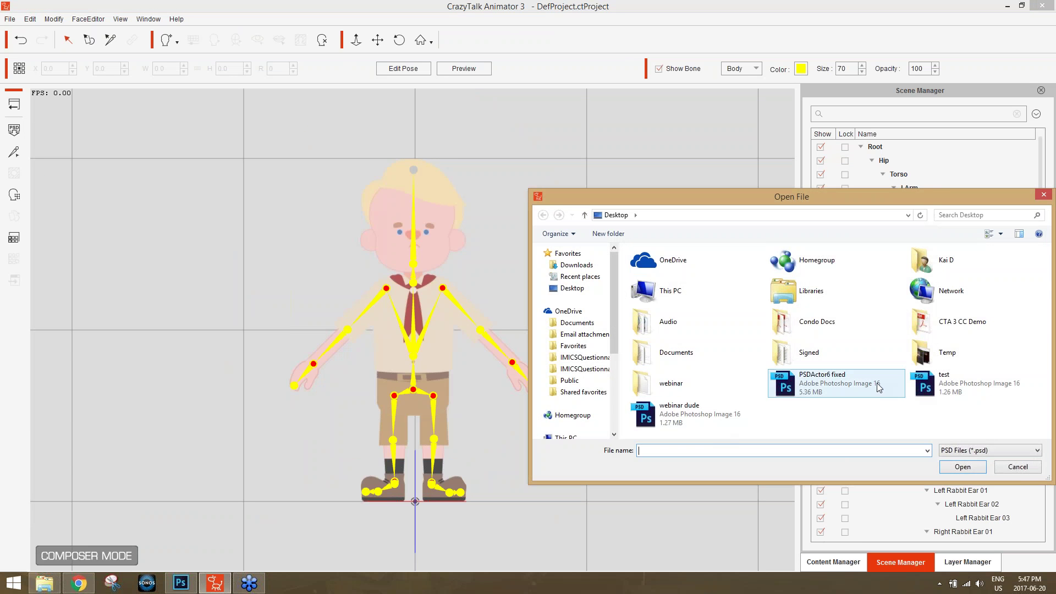
pyautogui.doubleClick(853, 385)
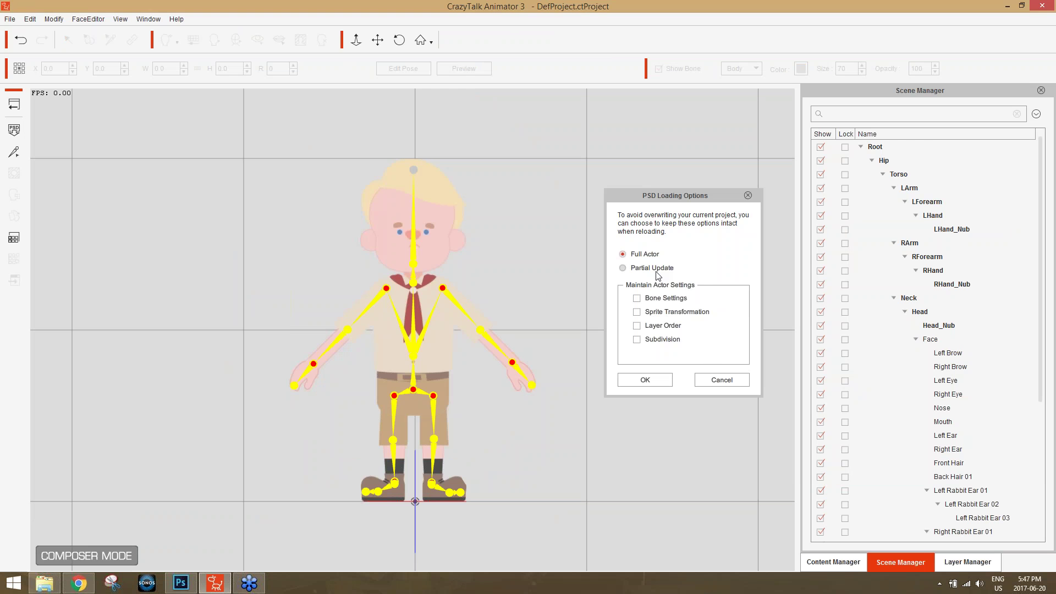
# - Apply the PSD as a Partial Update of only the TalkingHead part and go back to Stage mode
pyautogui.click(656, 270)
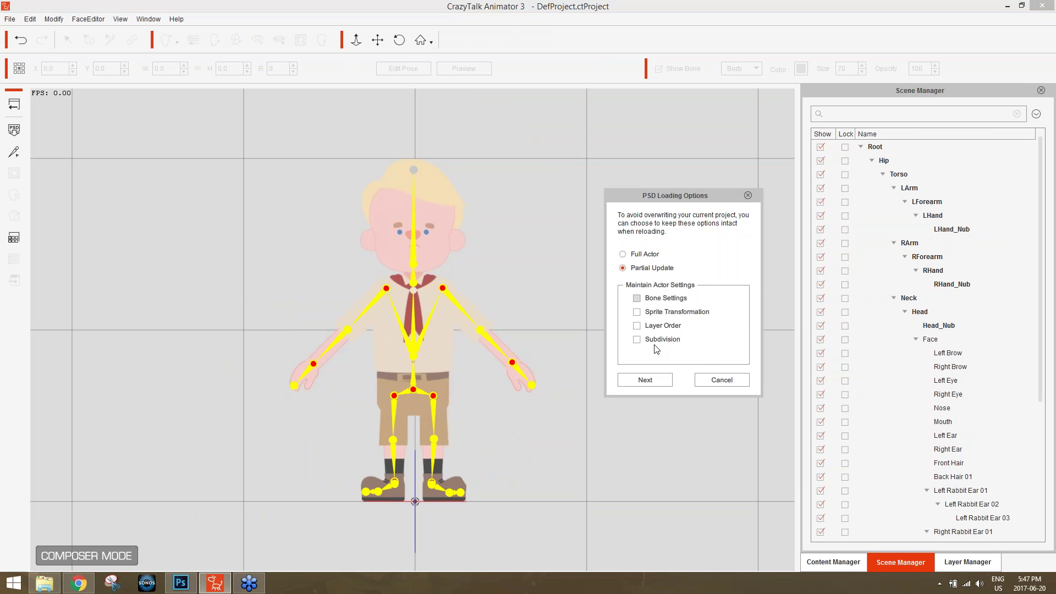
pyautogui.click(646, 379)
pyautogui.moveTo(753, 307); pyautogui.dragTo(746, 369)
pyautogui.click(710, 353)
pyautogui.click(644, 378)
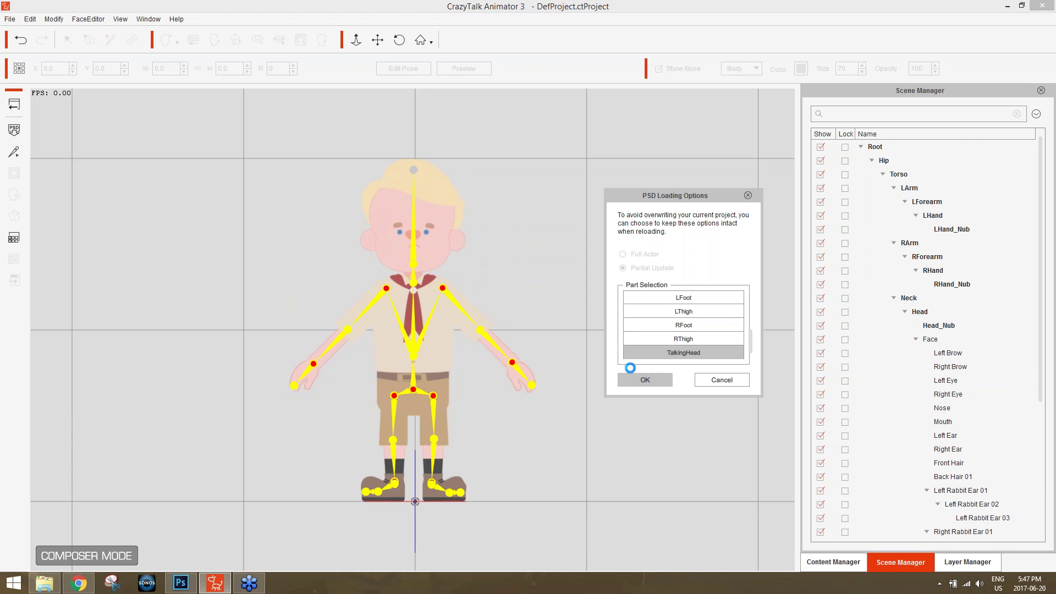
pyautogui.click(513, 300)
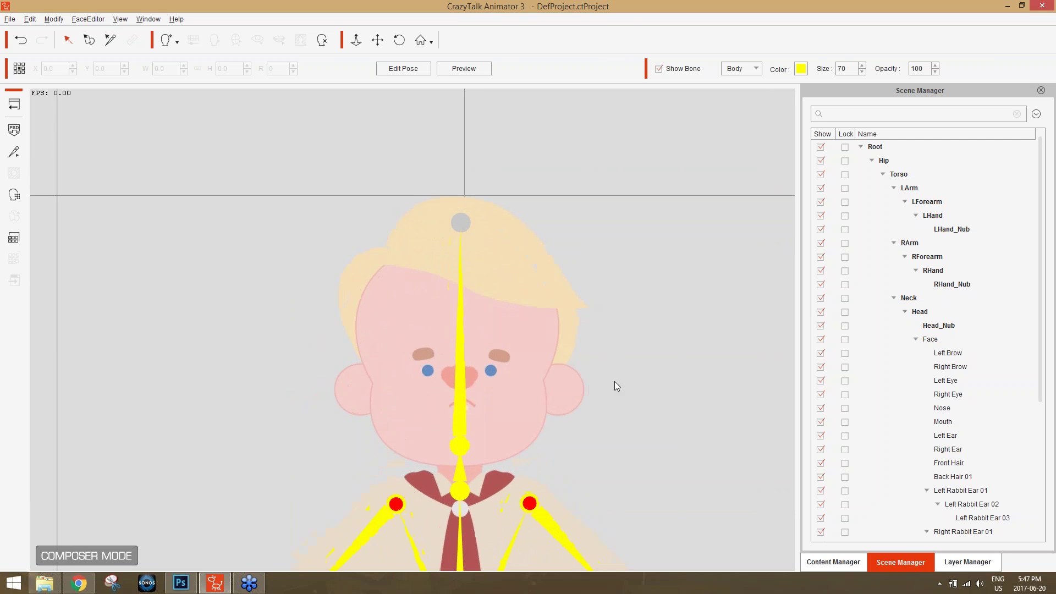
pyautogui.click(454, 358)
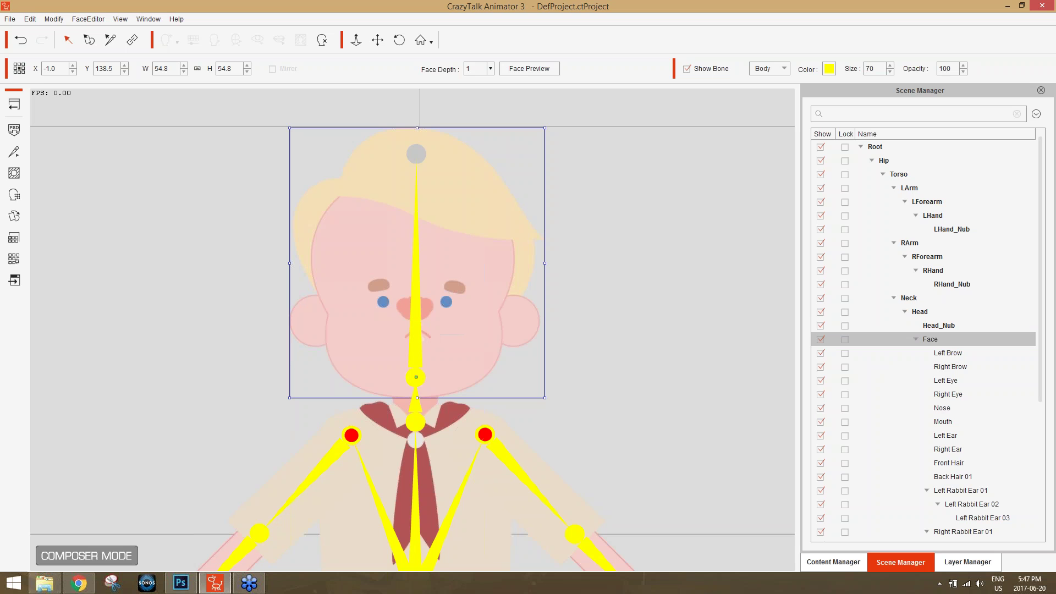
pyautogui.click(14, 107)
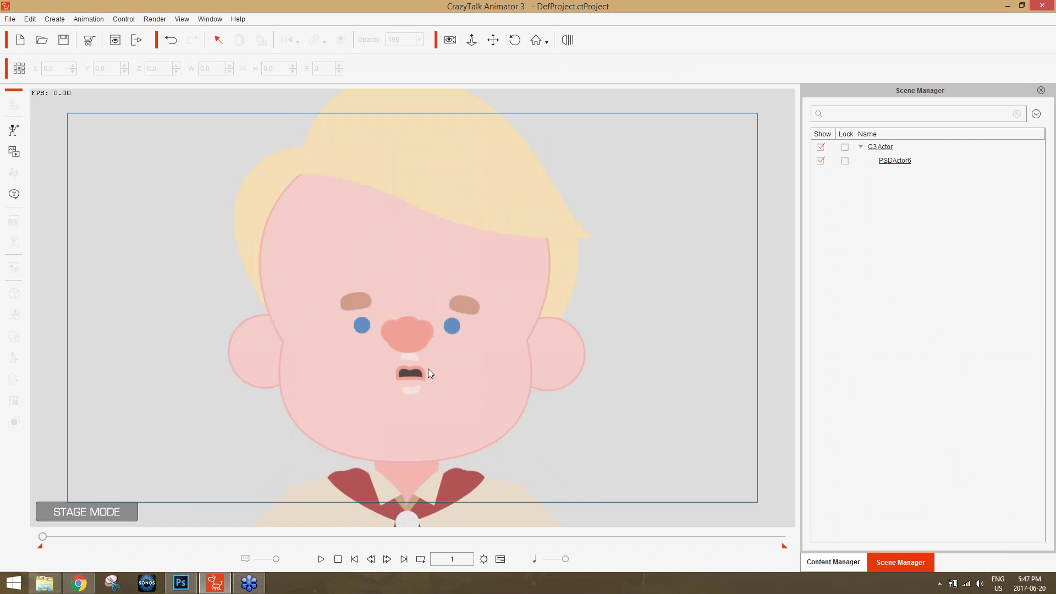
# - Show PSDActor6's Face tracks in the Timeline and delete the Puppet Clip from the Facial Clip track
pyautogui.rightClick(377, 349)
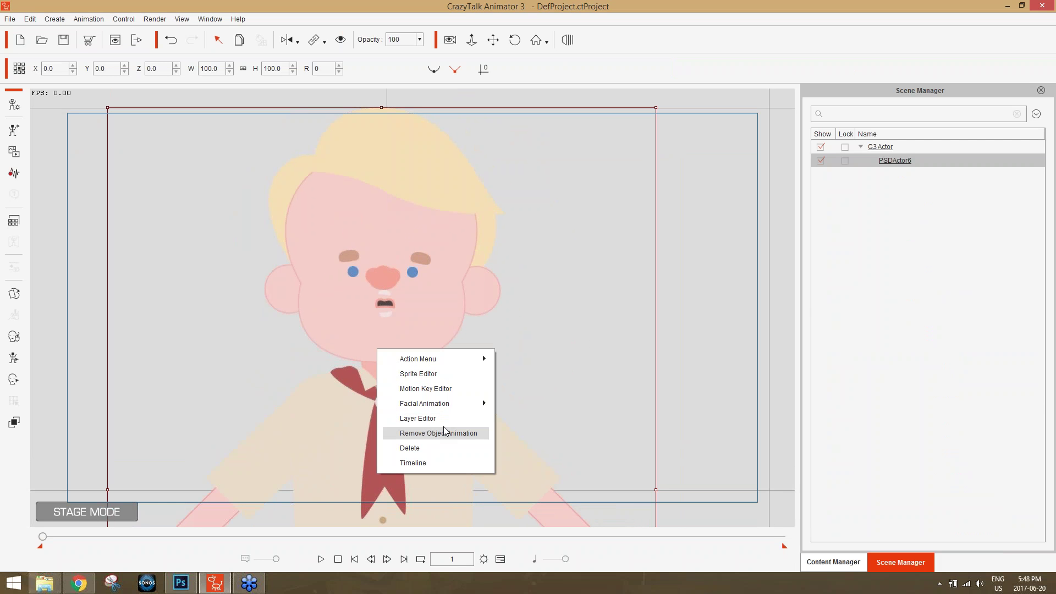
pyautogui.click(567, 398)
pyautogui.press('F3')
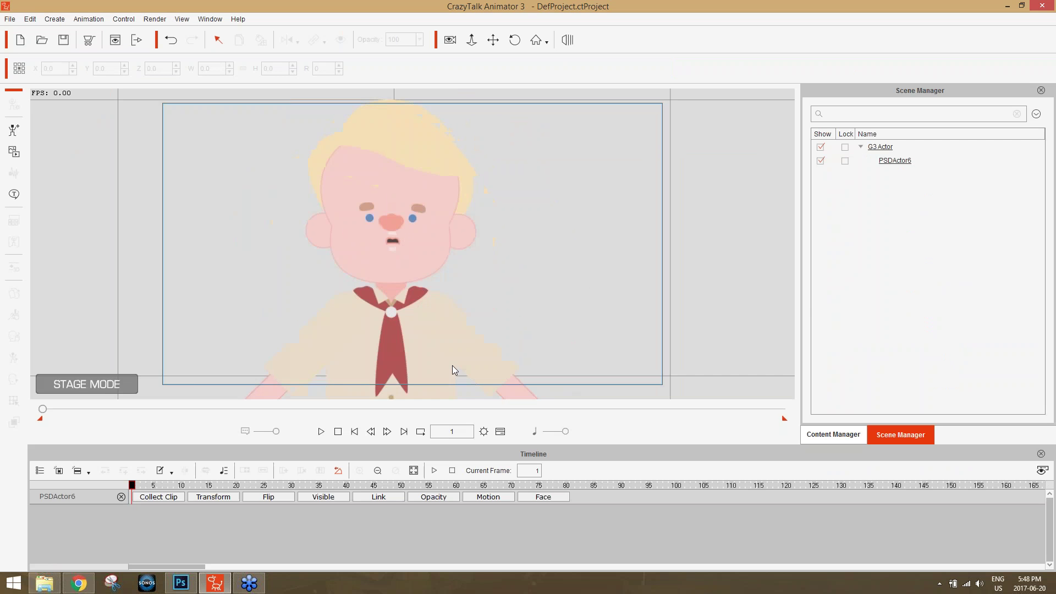
pyautogui.click(542, 497)
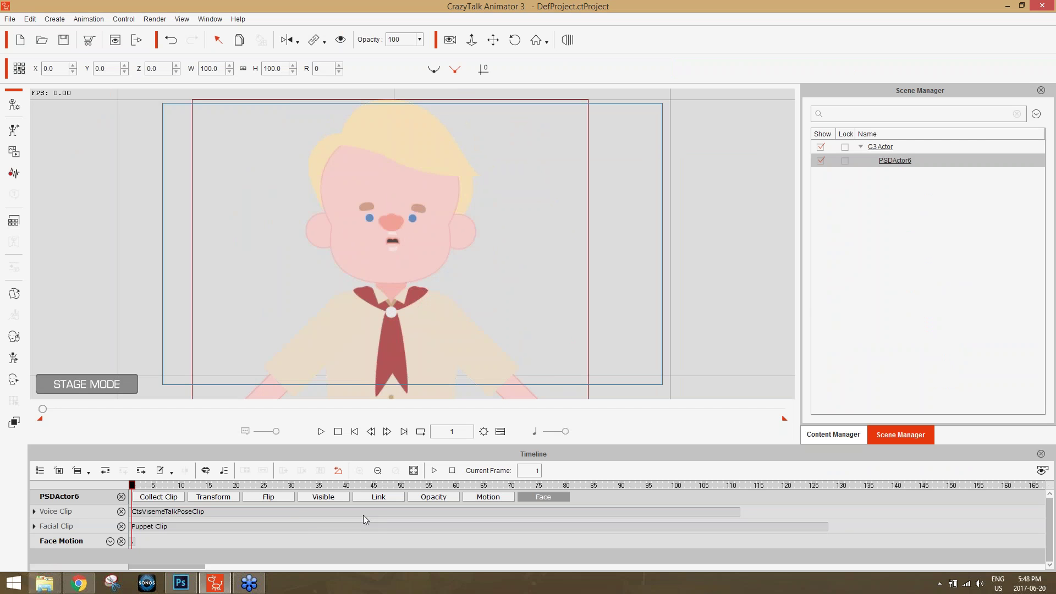
pyautogui.click(159, 526)
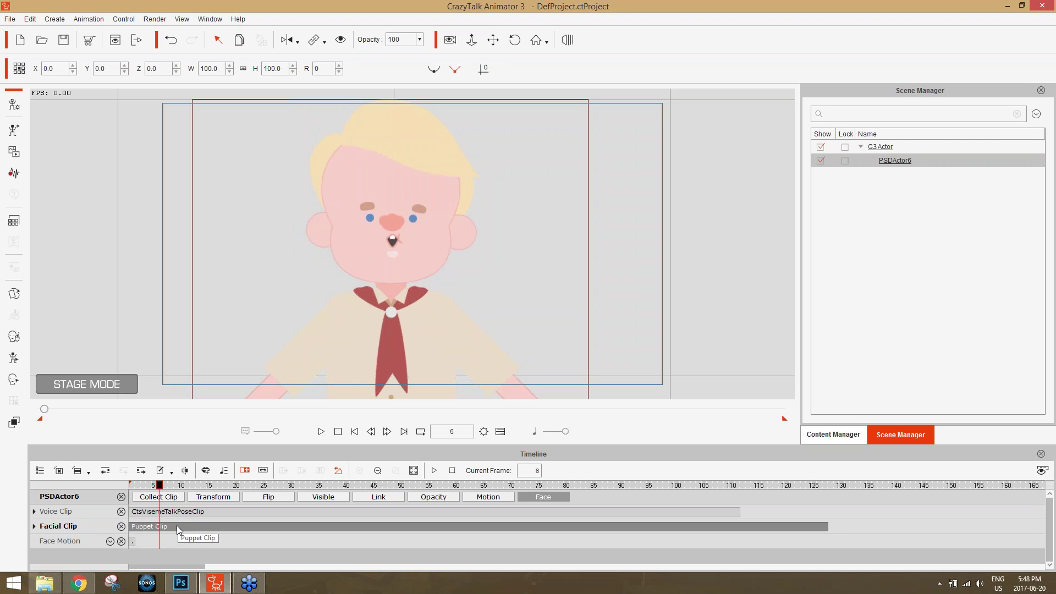
pyautogui.press('Delete')
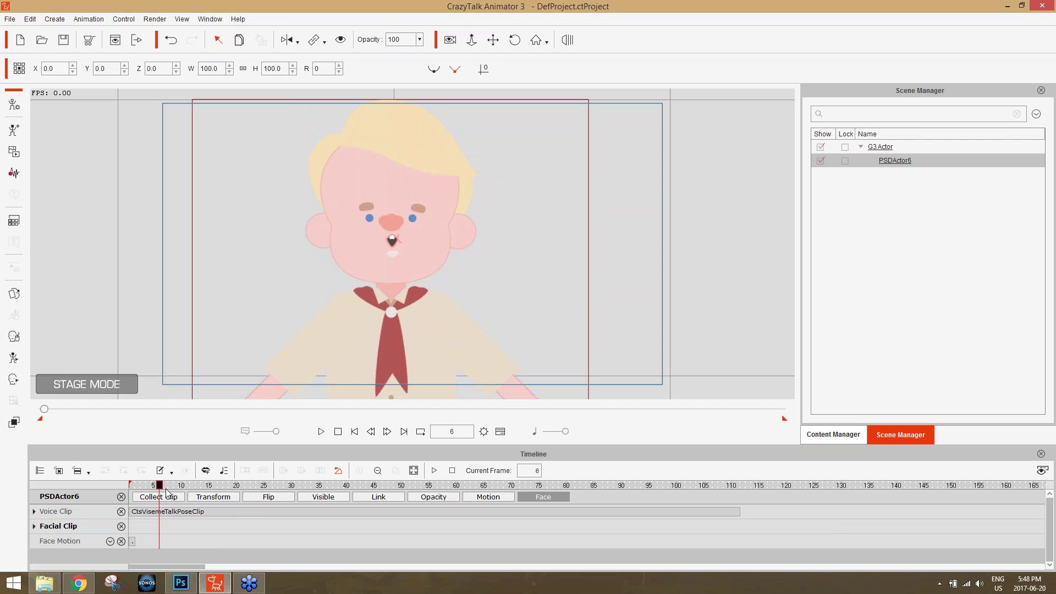
# - Play part of the animation with the voice clip and return to frame 1
pyautogui.press('space')
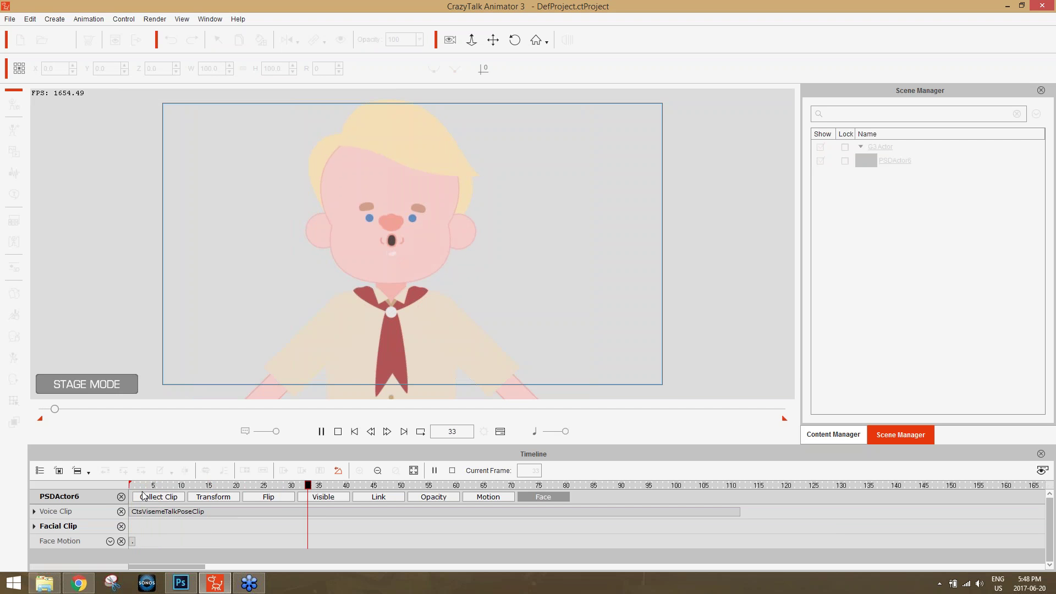
pyautogui.press('space')
pyautogui.click(160, 484)
pyautogui.moveTo(160, 486); pyautogui.dragTo(114, 486)
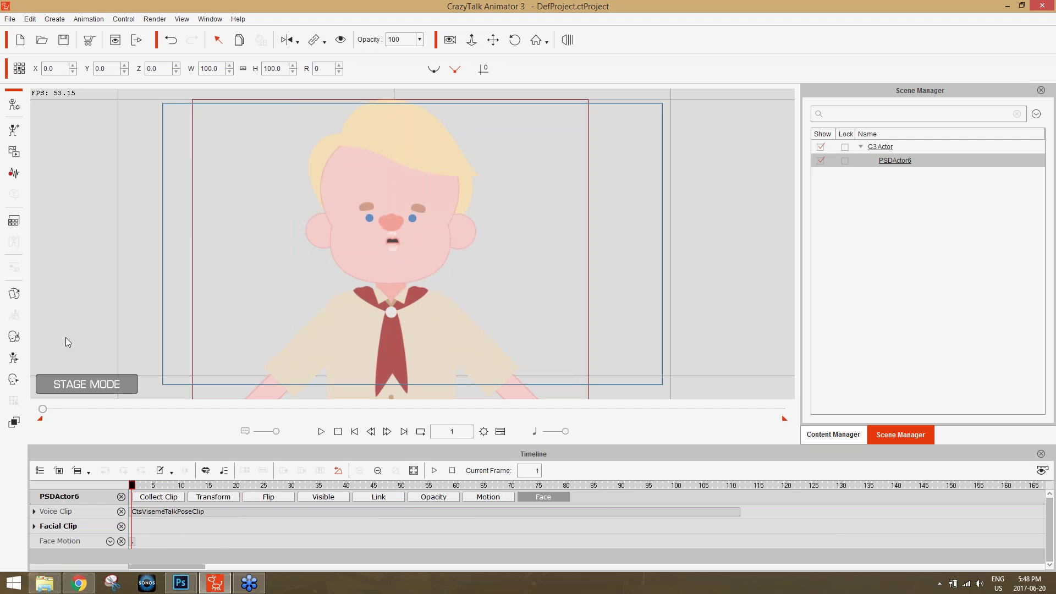
# - Using Face Key Editor templates, key the Happy_1 expression at frame 1 and Happy_2 at frame 25
pyautogui.click(14, 379)
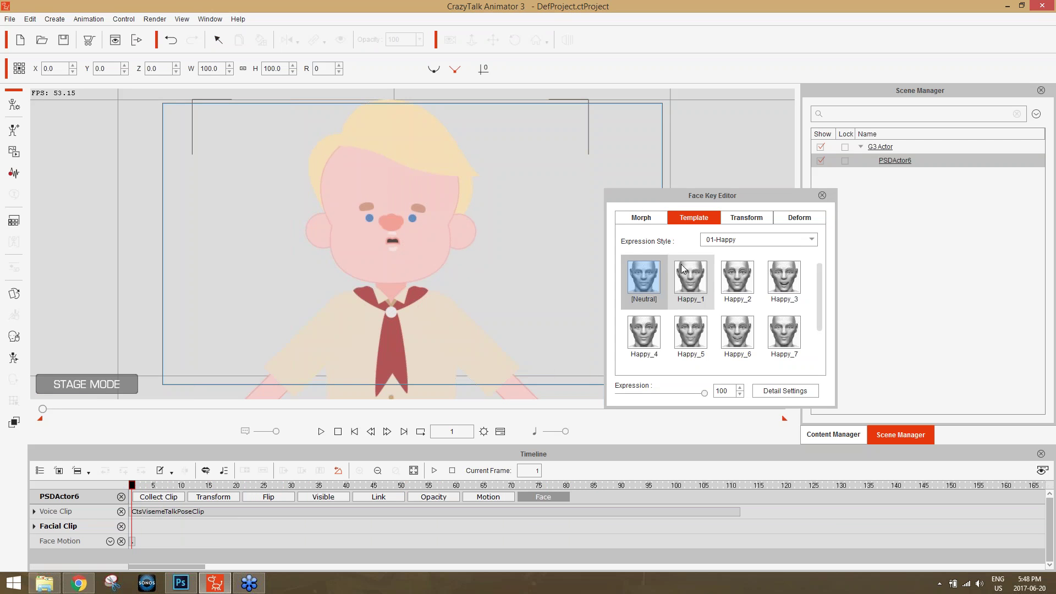
pyautogui.click(691, 281)
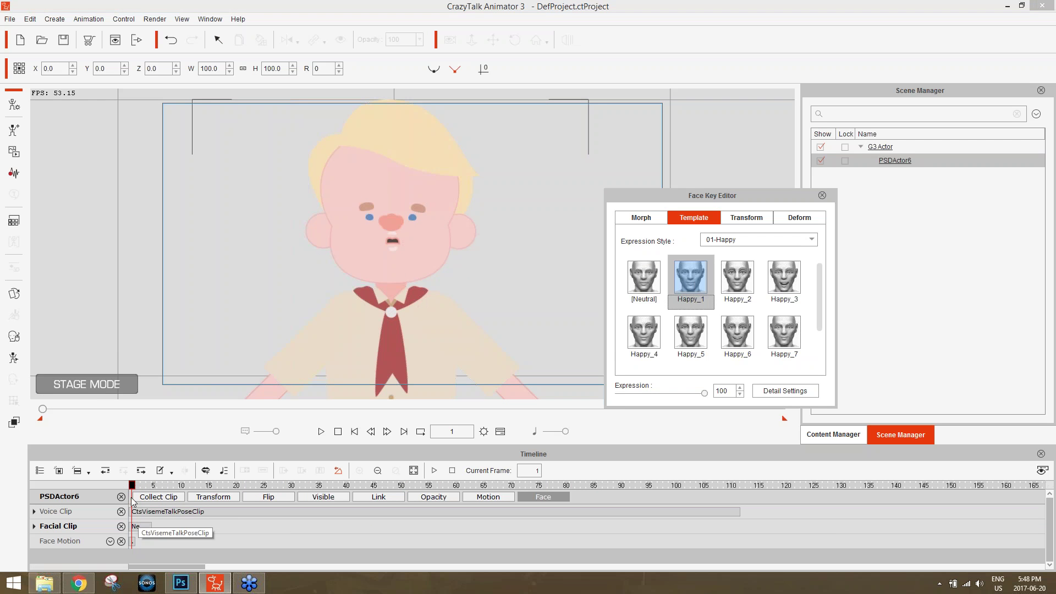
pyautogui.moveTo(133, 485); pyautogui.dragTo(265, 493)
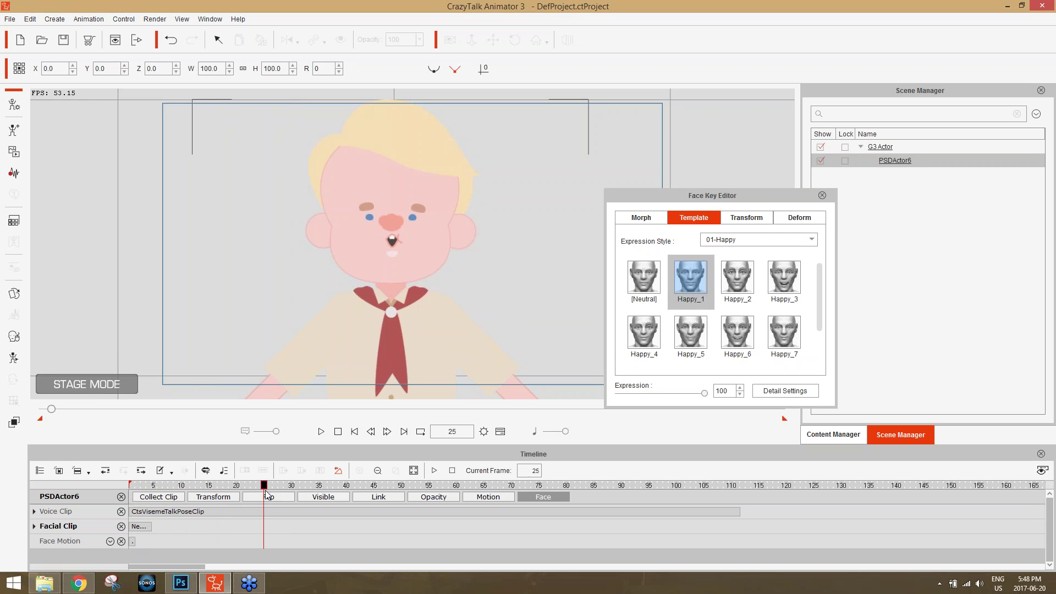
pyautogui.click(748, 285)
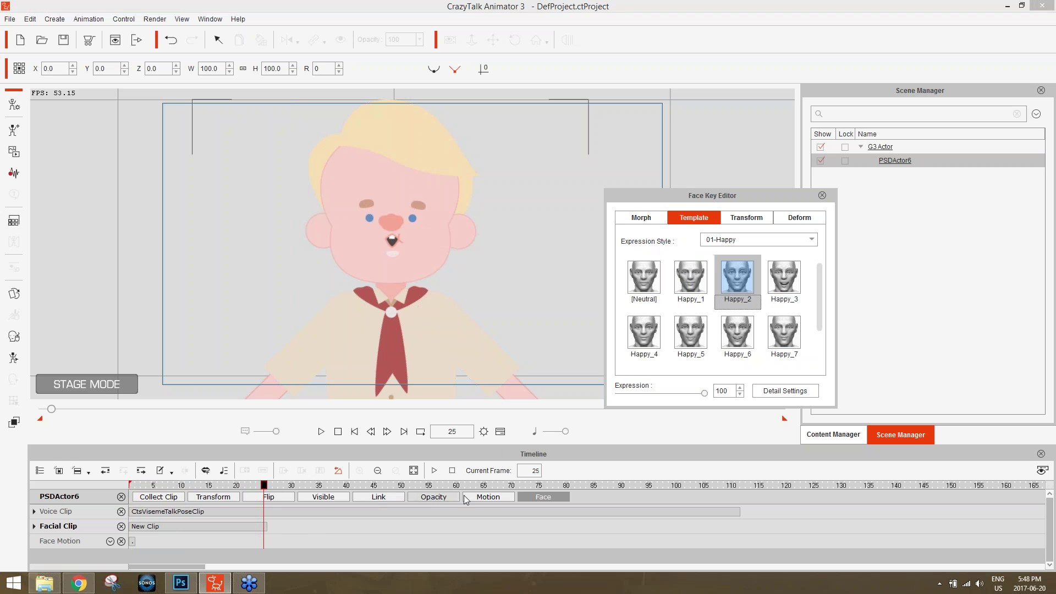
# - Expand the Facial Clip track and add face keys for Happy_2 at frame 38 and Happy_3 at frame 51
pyautogui.click(34, 526)
pyautogui.scroll(-1, 142, 521)
pyautogui.scroll(1, 44, 525)
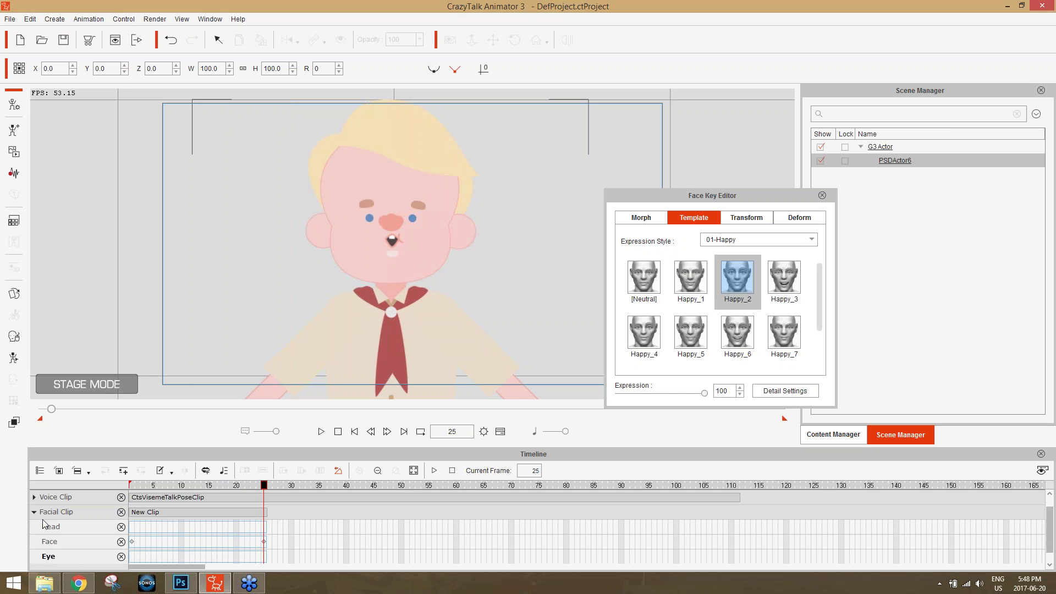
pyautogui.scroll(-1, 84, 522)
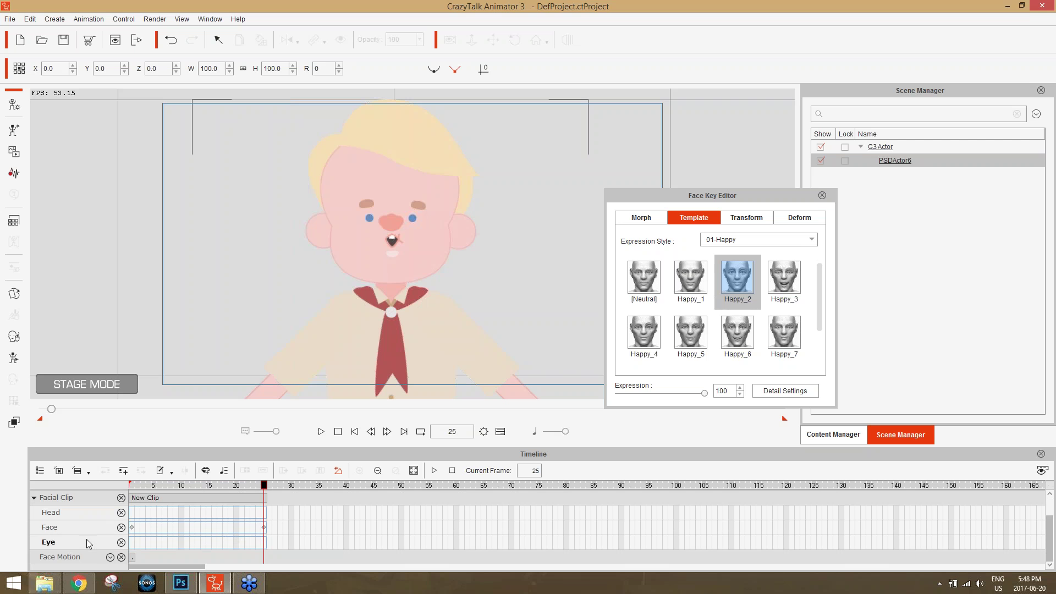
pyautogui.moveTo(263, 485); pyautogui.dragTo(336, 485)
pyautogui.click(738, 281)
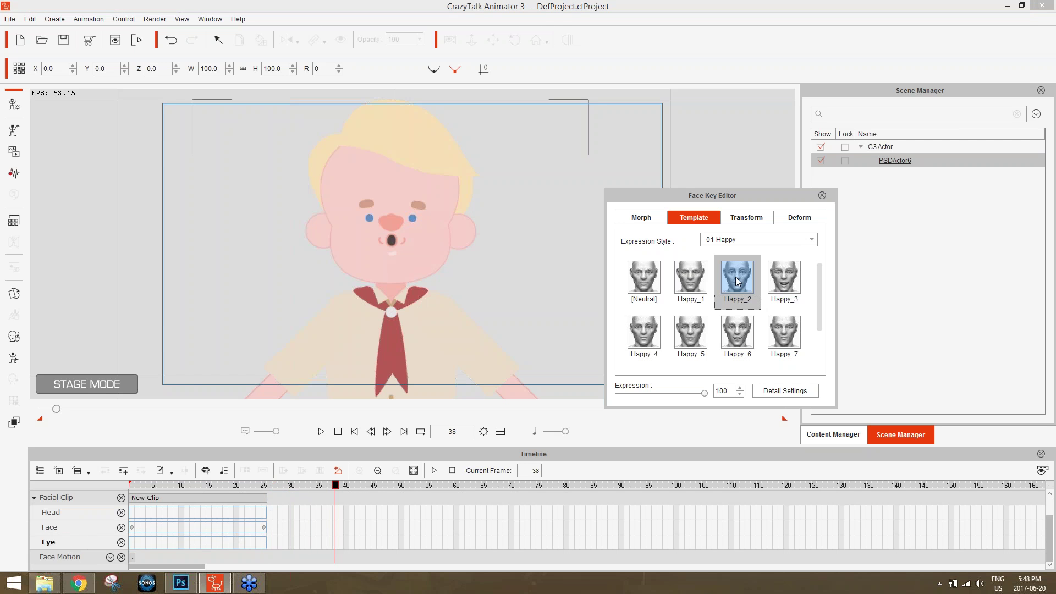
pyautogui.moveTo(270, 485); pyautogui.dragTo(407, 488)
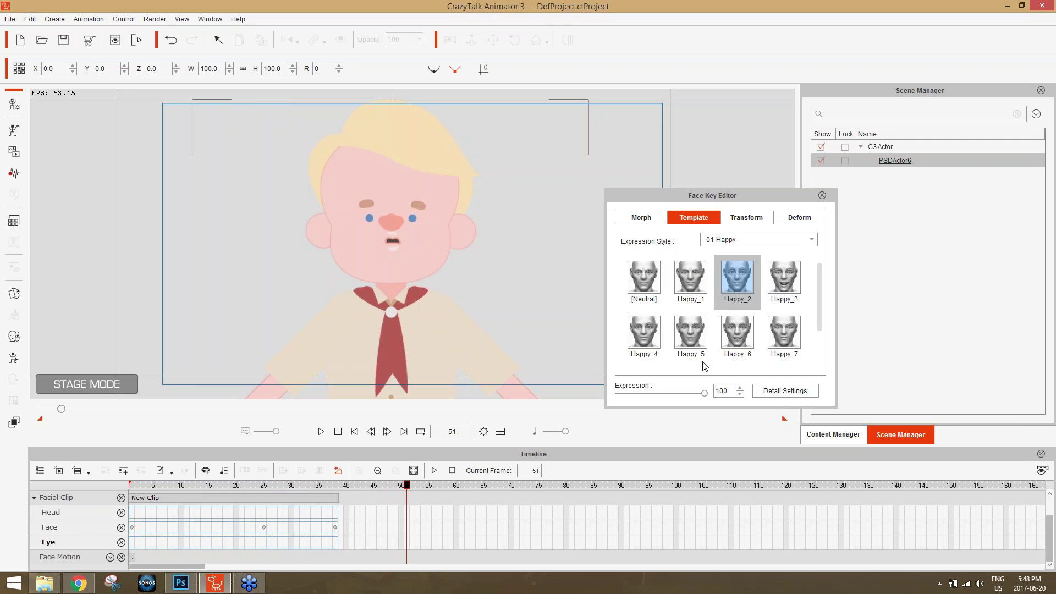
pyautogui.click(781, 289)
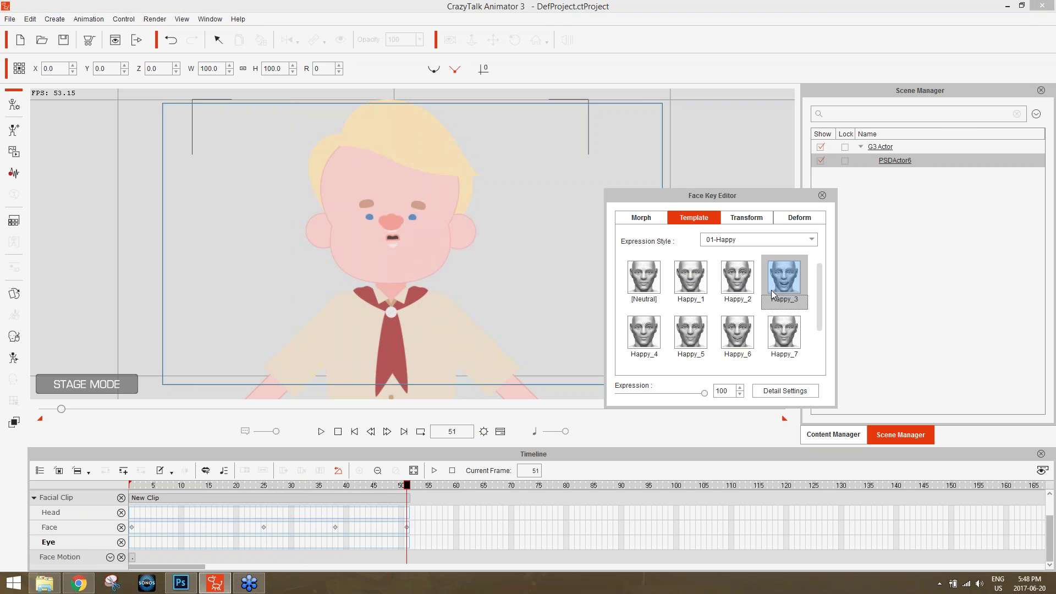
# - Apply the Happy_7 expression from the 01-Happy style at frame 71 and replace it with Happy_4
pyautogui.moveTo(407, 487)
pyautogui.mouseDown()
pyautogui.moveTo(285, 494)
pyautogui.moveTo(407, 483)
pyautogui.mouseUp()
pyautogui.scroll(5, 484, 264)
pyautogui.moveTo(341, 486); pyautogui.dragTo(517, 485)
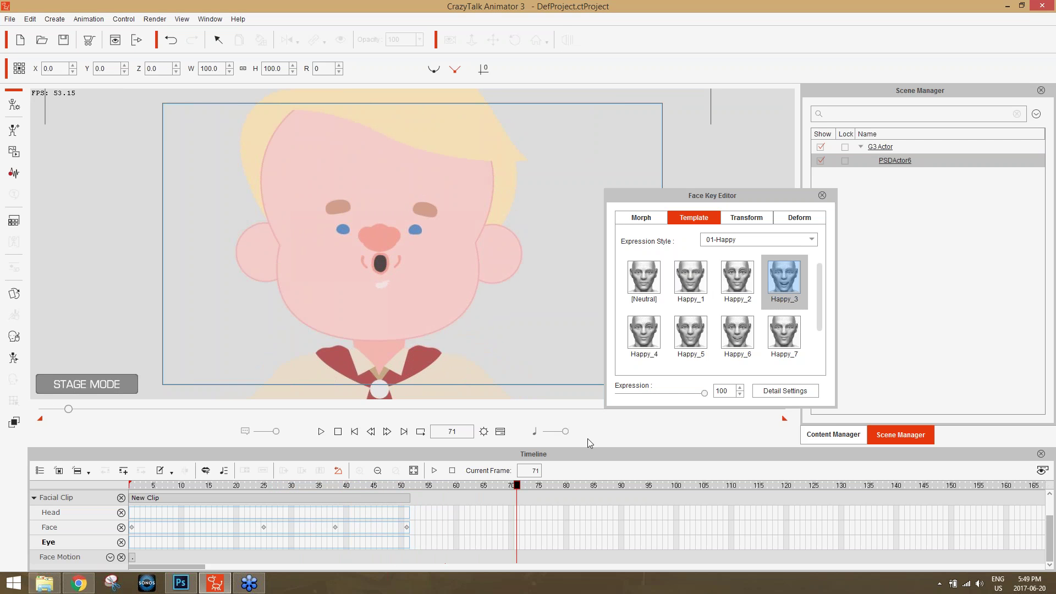
pyautogui.click(751, 239)
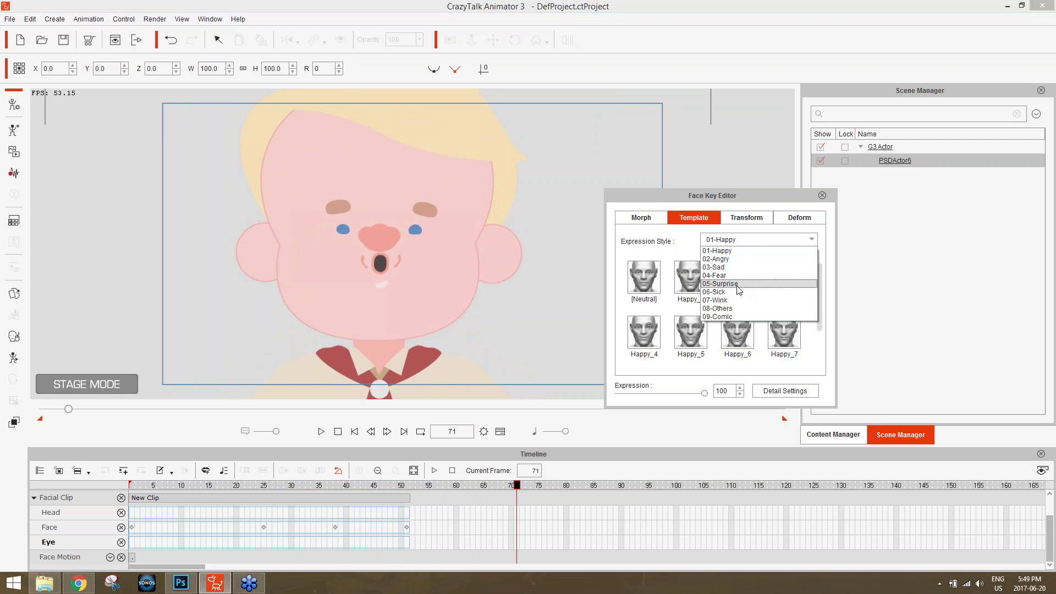
pyautogui.click(746, 252)
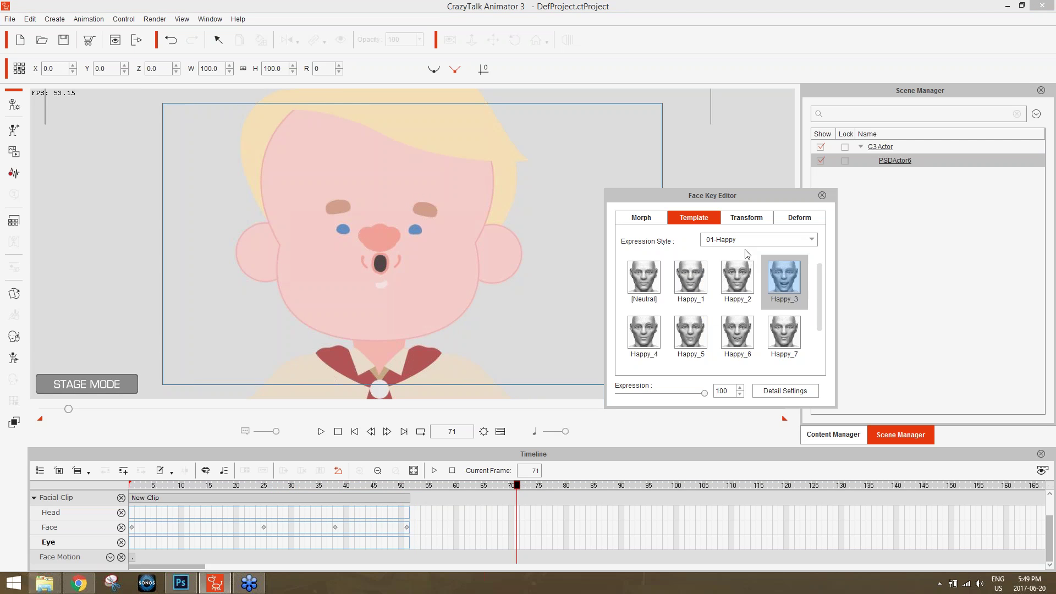
pyautogui.click(784, 341)
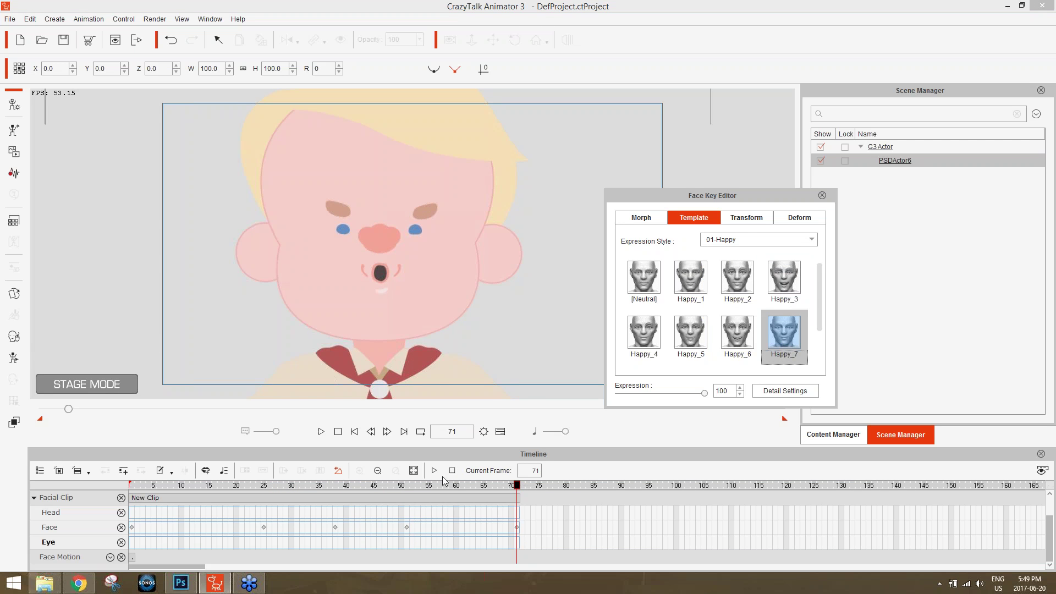
pyautogui.click(649, 336)
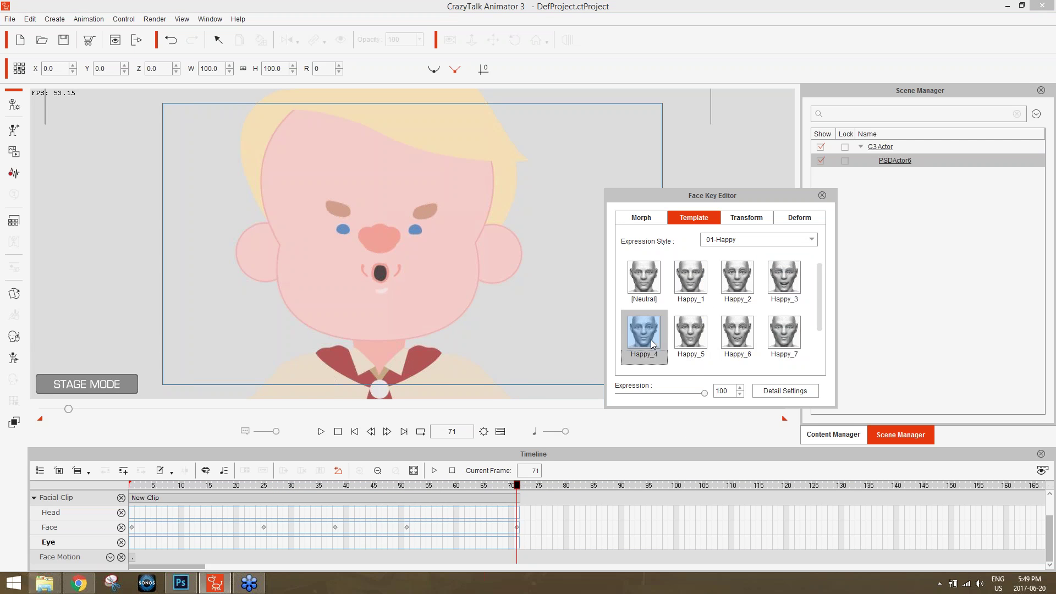
# - Play the keyed facial expressions from the first frame and stop the playback after the last key
pyautogui.moveTo(317, 485); pyautogui.dragTo(115, 500)
pyautogui.press('space')
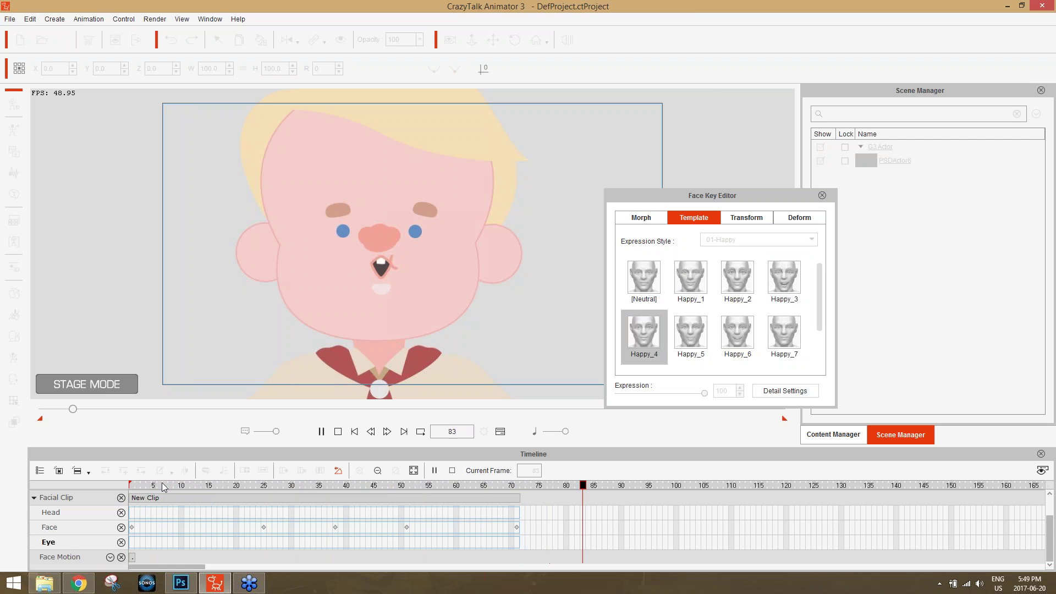
pyautogui.press('space')
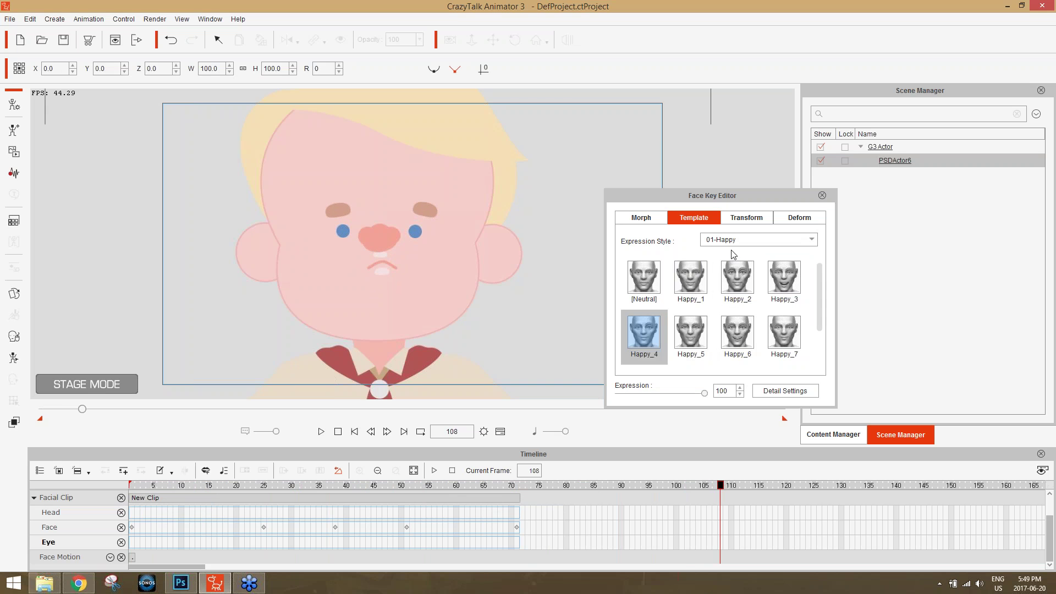
# - Close the Face Key Editor, open the Sprite Editor for the character, and collapse the Facial Clip track
pyautogui.moveTo(559, 486); pyautogui.dragTo(593, 486)
pyautogui.moveTo(521, 487); pyautogui.dragTo(565, 486)
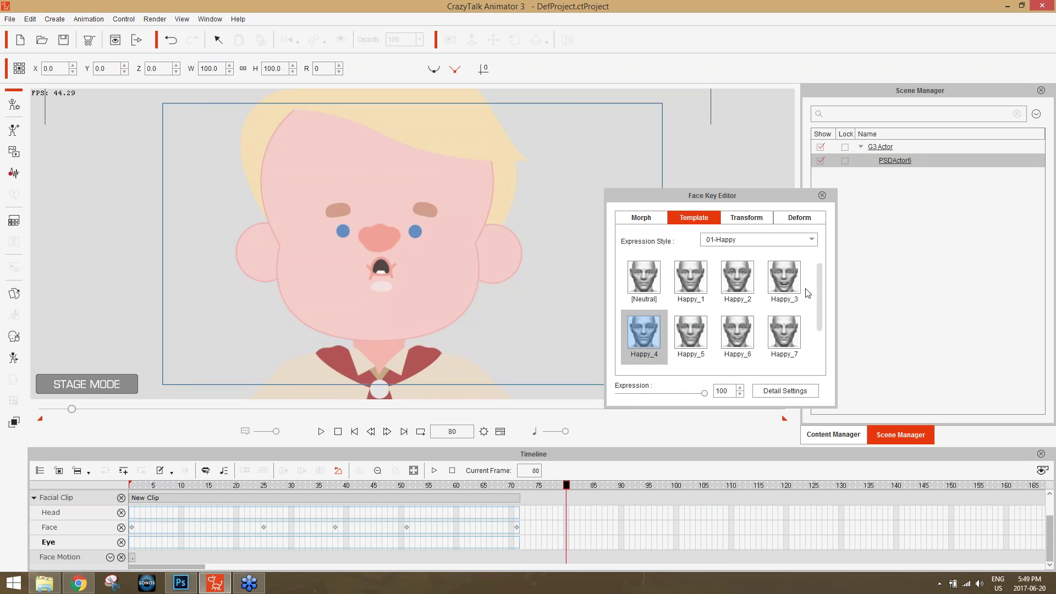
pyautogui.click(821, 196)
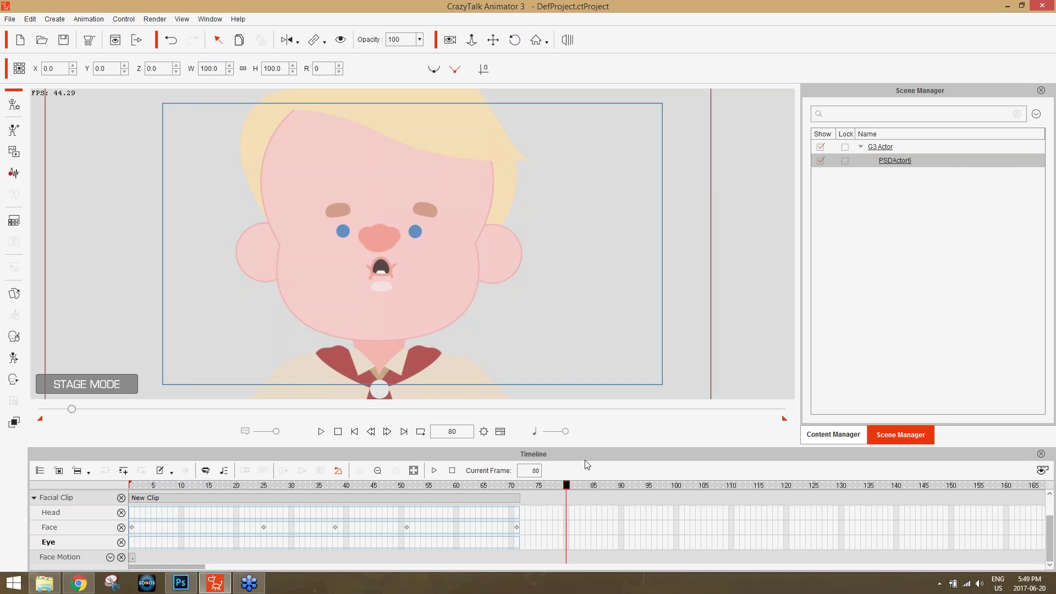
pyautogui.moveTo(414, 489); pyautogui.dragTo(544, 488)
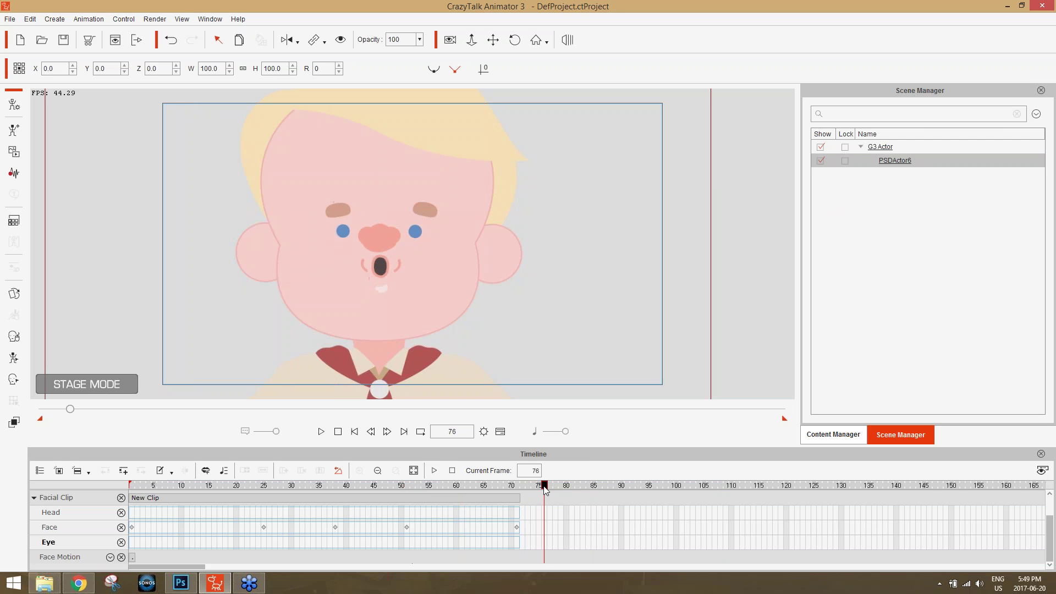
pyautogui.click(14, 295)
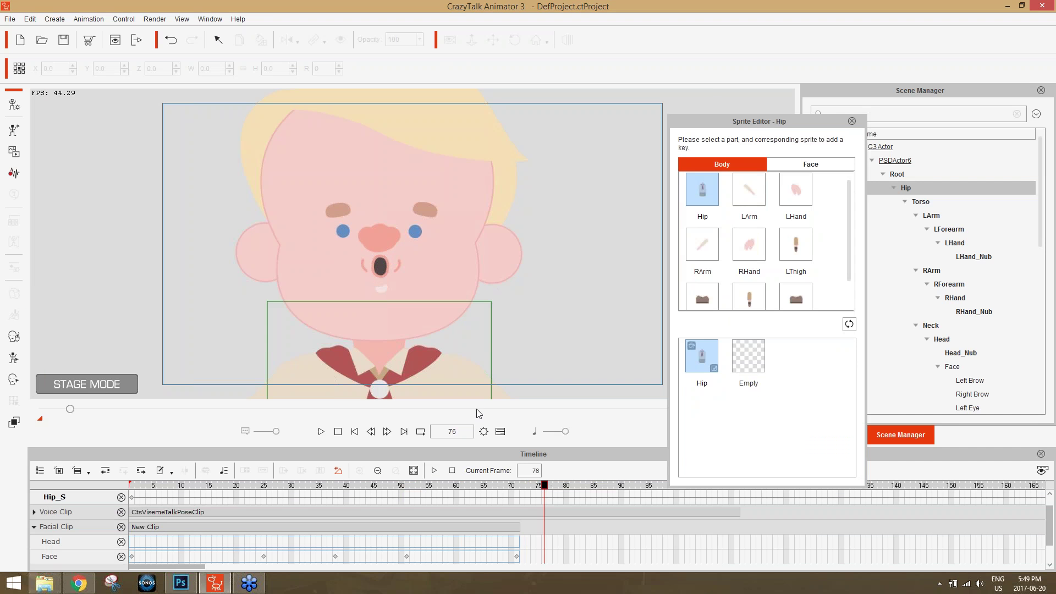
pyautogui.click(34, 526)
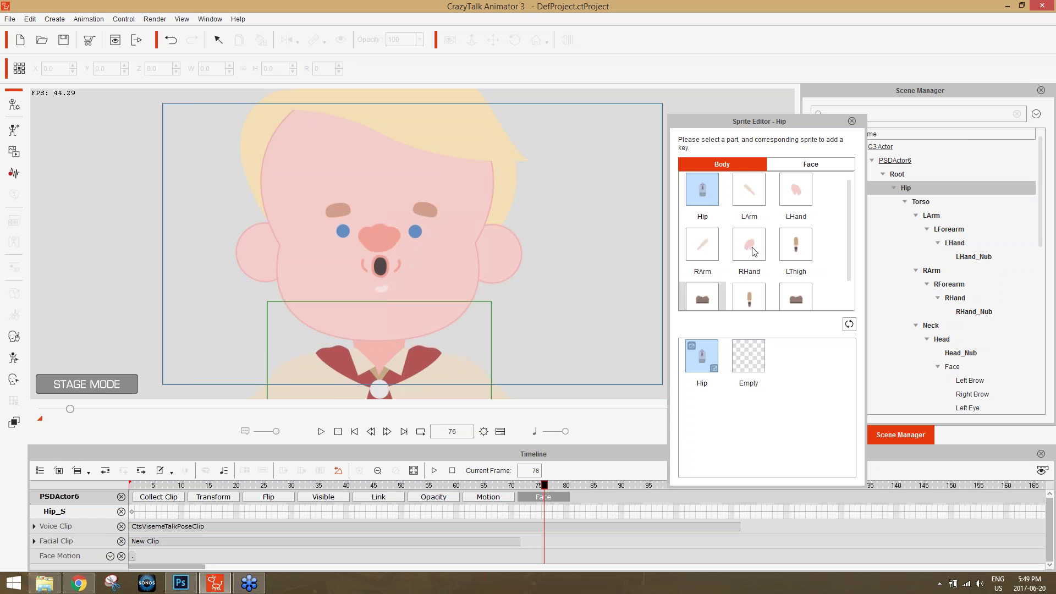
# - At frame 71, key the IrisChange sprite on both the left eye and the right eye
pyautogui.click(415, 232)
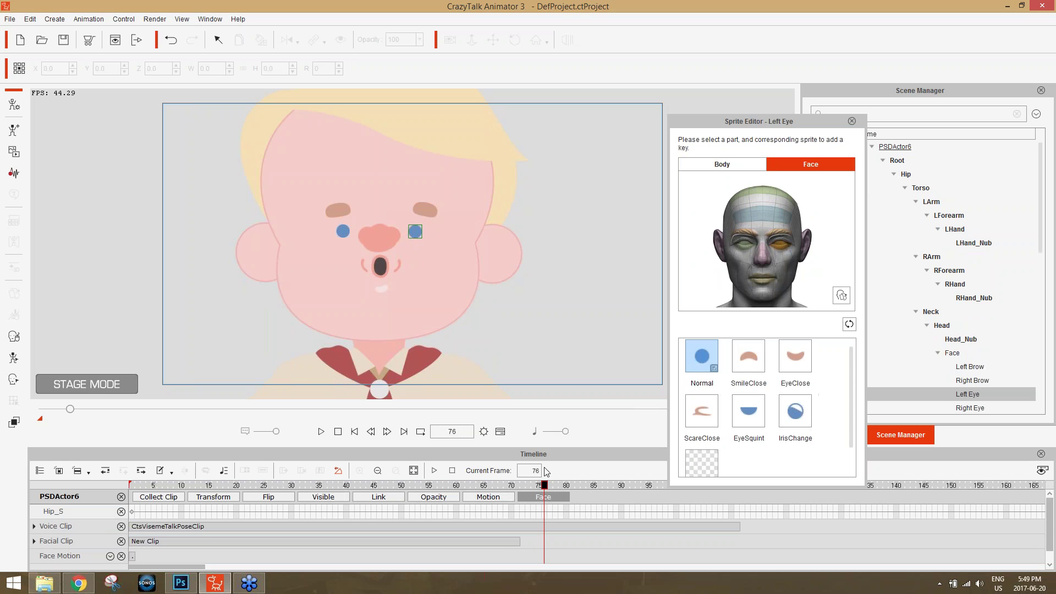
pyautogui.moveTo(519, 481)
pyautogui.mouseDown()
pyautogui.moveTo(501, 483)
pyautogui.moveTo(517, 484)
pyautogui.mouseUp()
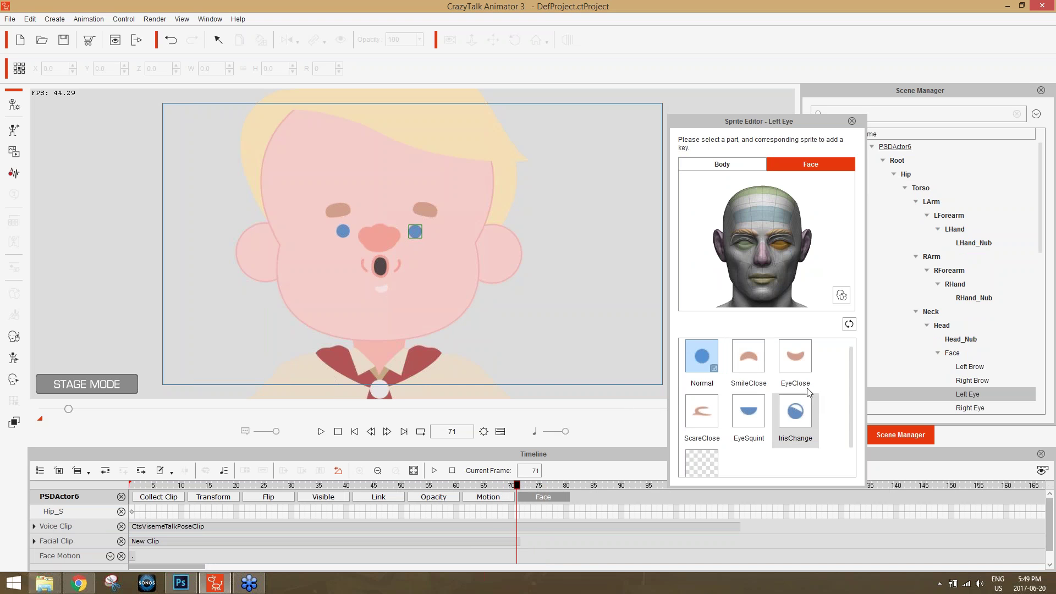
pyautogui.click(796, 410)
pyautogui.click(743, 245)
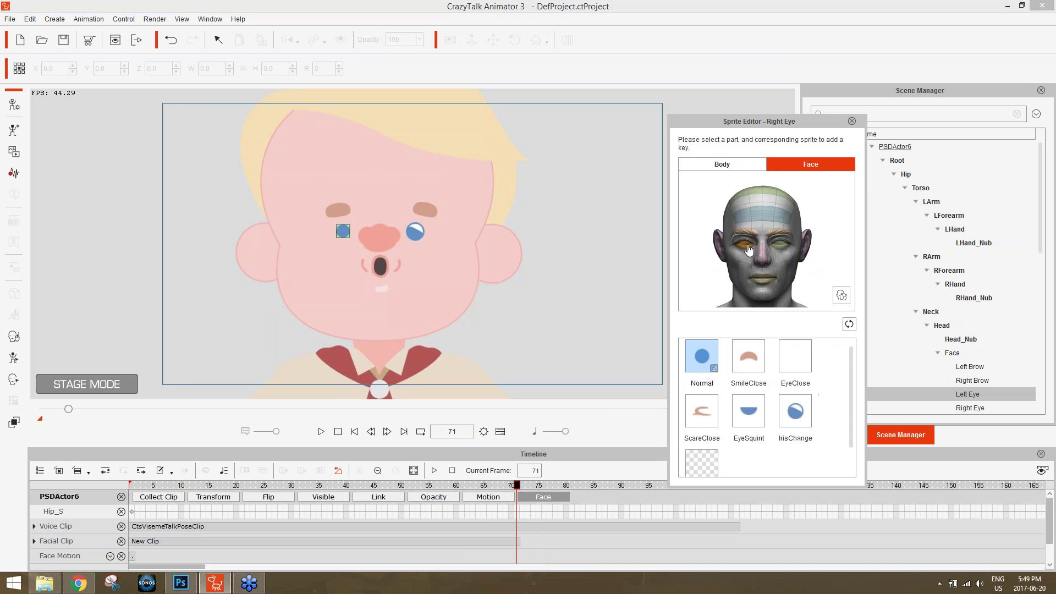
pyautogui.click(795, 417)
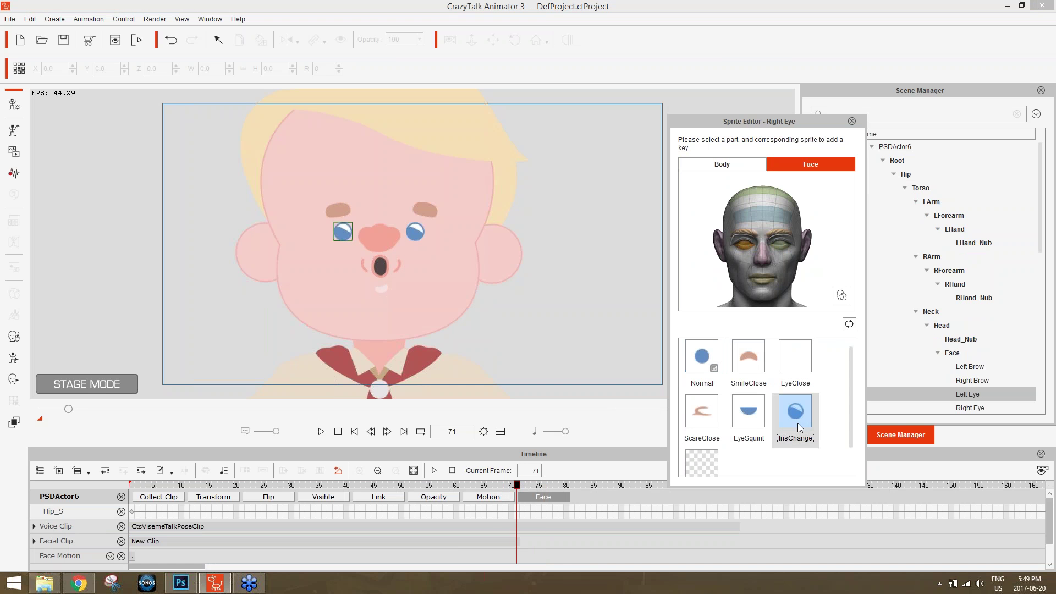
# - Key the SmileOpen sprite for the mouth at frame 71, select the left brow, and close the Sprite Editor
pyautogui.click(762, 278)
pyautogui.moveTo(850, 417); pyautogui.dragTo(852, 370)
pyautogui.click(748, 358)
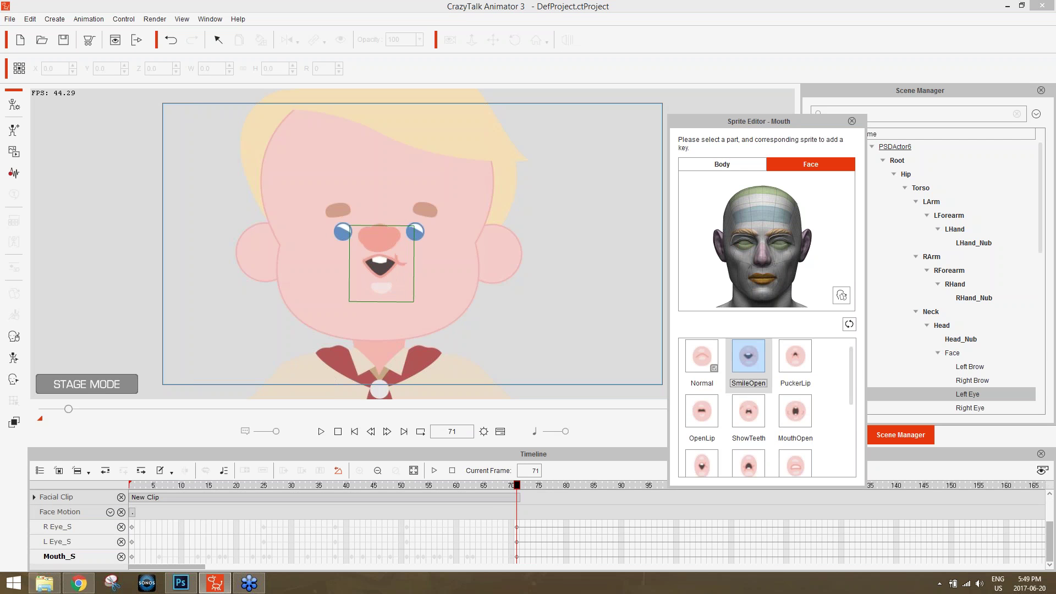
pyautogui.click(780, 236)
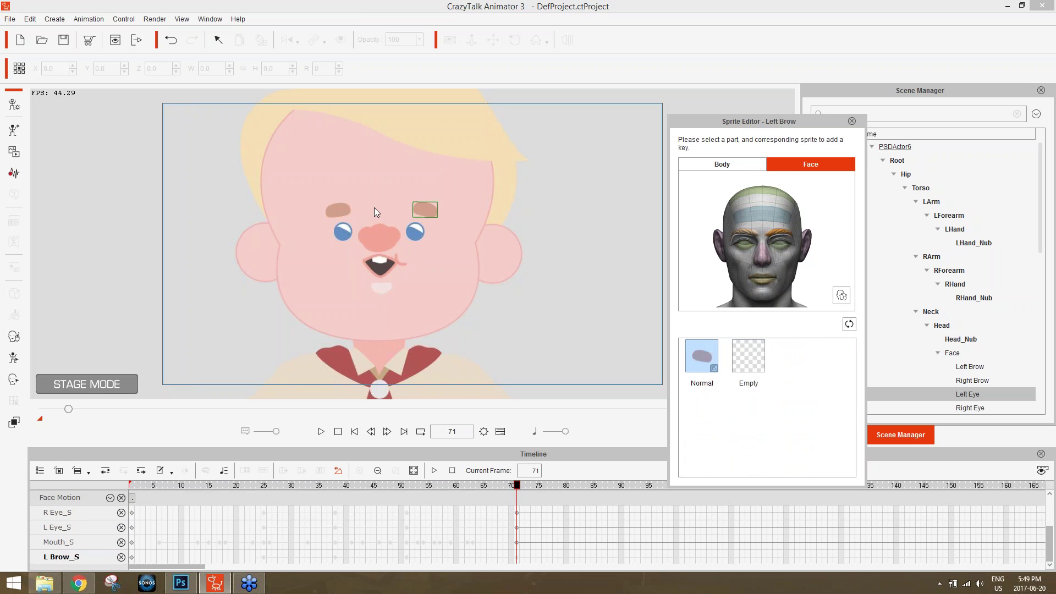
pyautogui.click(851, 122)
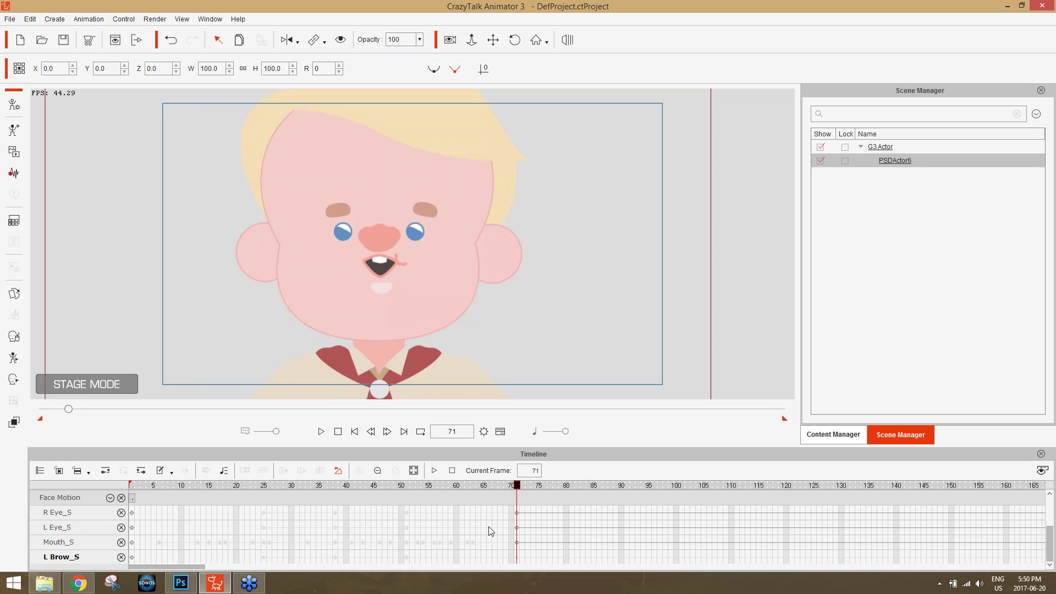
# - Scrub the timeline back to frame 51 and forward to frame 83 to check the eye and mouth sprite keys
pyautogui.scroll(1, 288, 538)
pyautogui.scroll(-1, 288, 539)
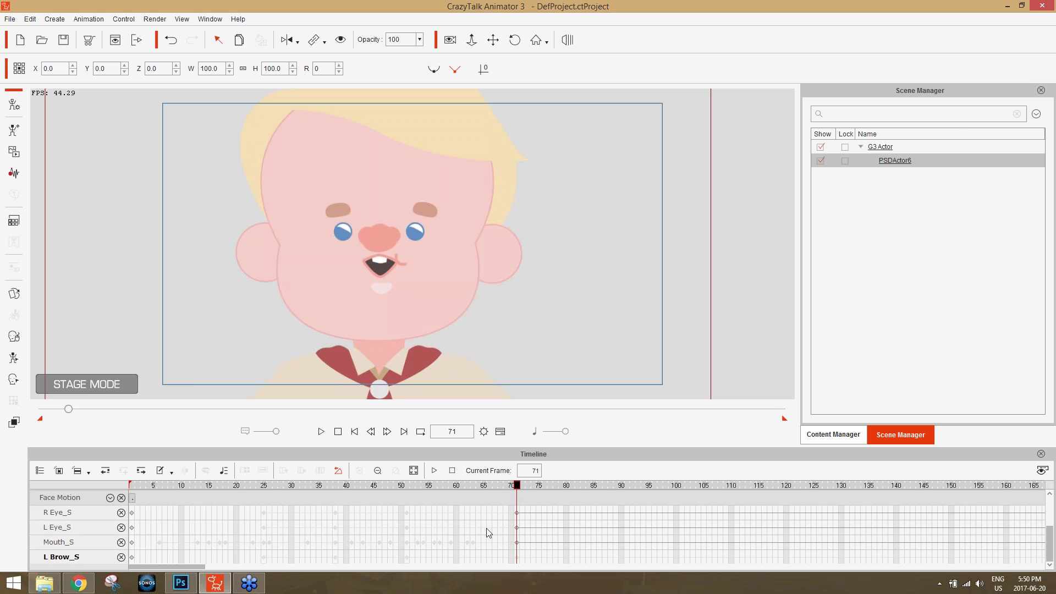
pyautogui.click(522, 485)
pyautogui.moveTo(522, 487); pyautogui.dragTo(407, 488)
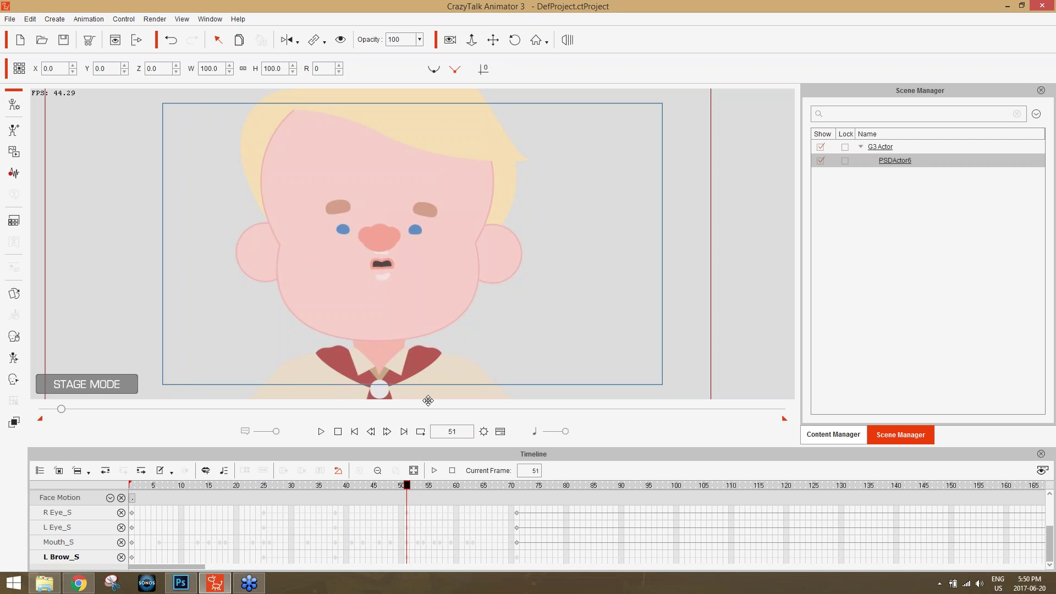
pyautogui.moveTo(408, 488); pyautogui.dragTo(524, 489)
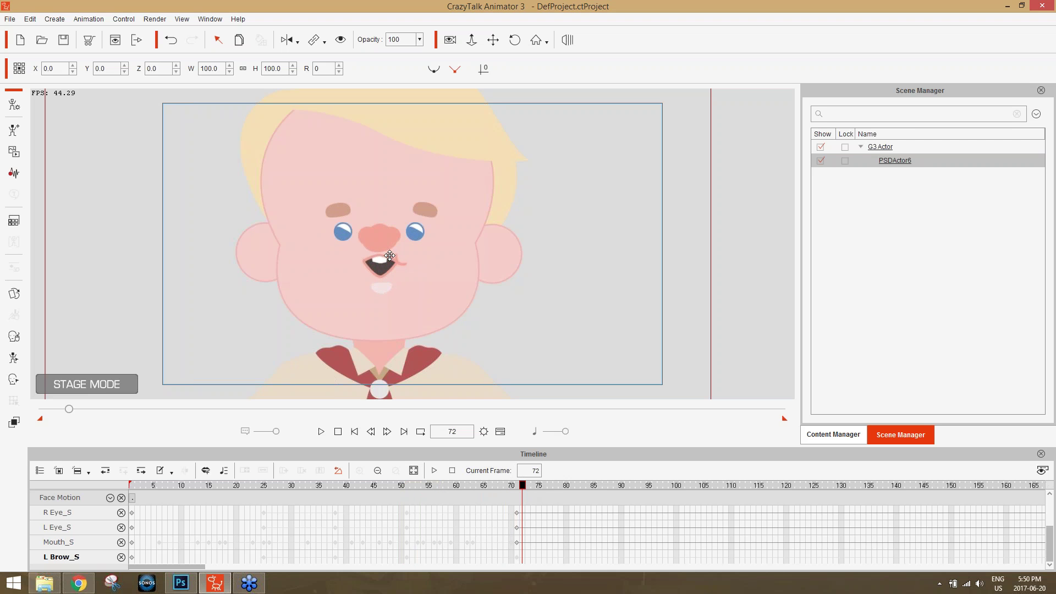
pyautogui.moveTo(519, 488); pyautogui.dragTo(582, 493)
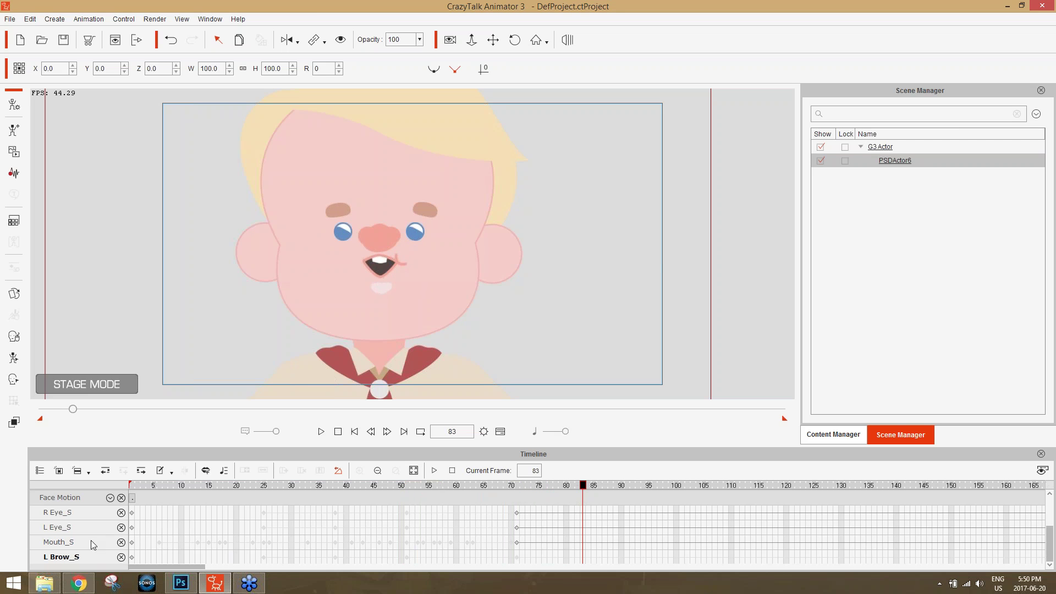
# - Move the Mouth_S sprite key at frame 71 to frame 88 and scrub back to frame 70
pyautogui.click(517, 543)
pyautogui.moveTo(558, 547); pyautogui.dragTo(611, 545)
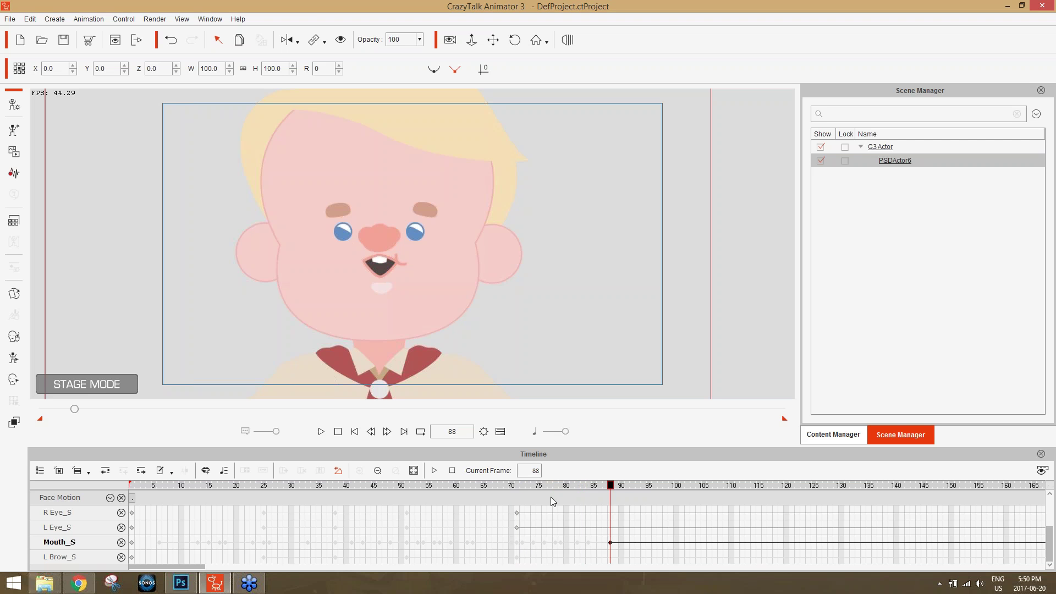
pyautogui.click(505, 487)
pyautogui.moveTo(504, 489); pyautogui.dragTo(511, 510)
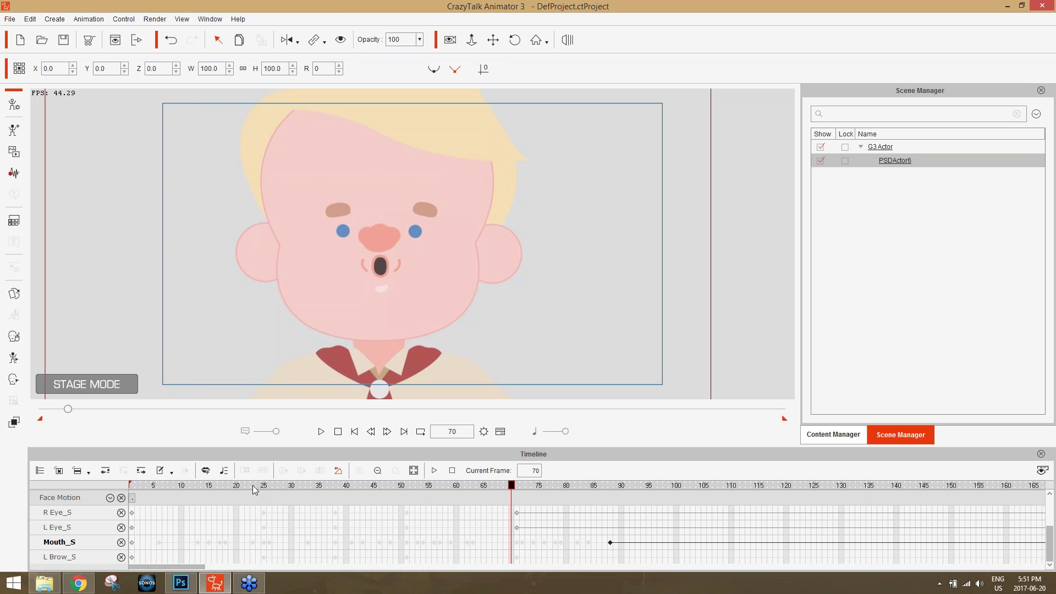
# - Using the Face Key Editor's Transform mode at frame 31, lower the right brow to about X -7.4, Y 161.6
pyautogui.click(287, 486)
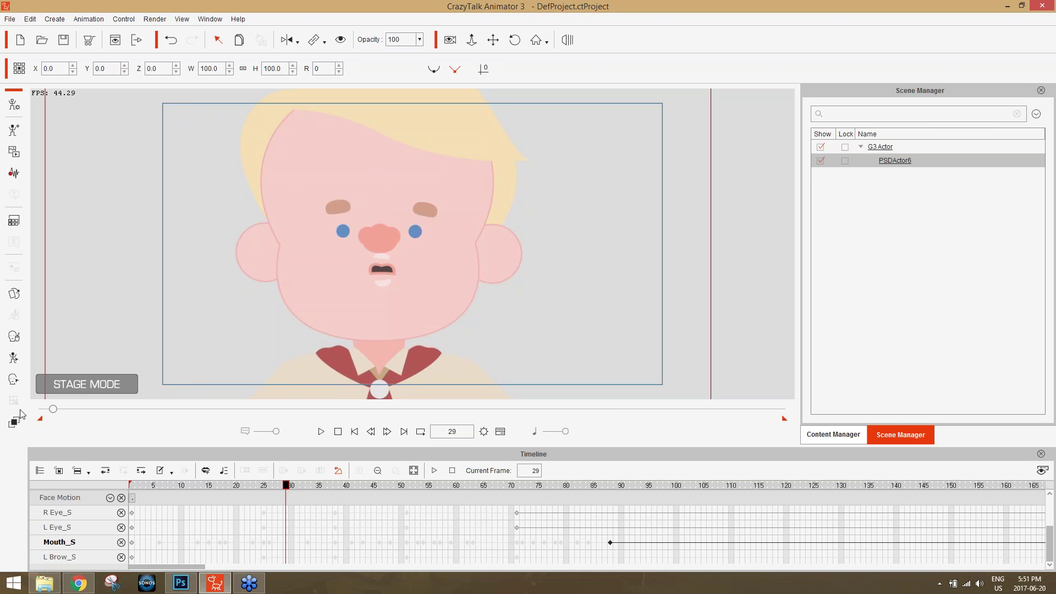
pyautogui.click(14, 379)
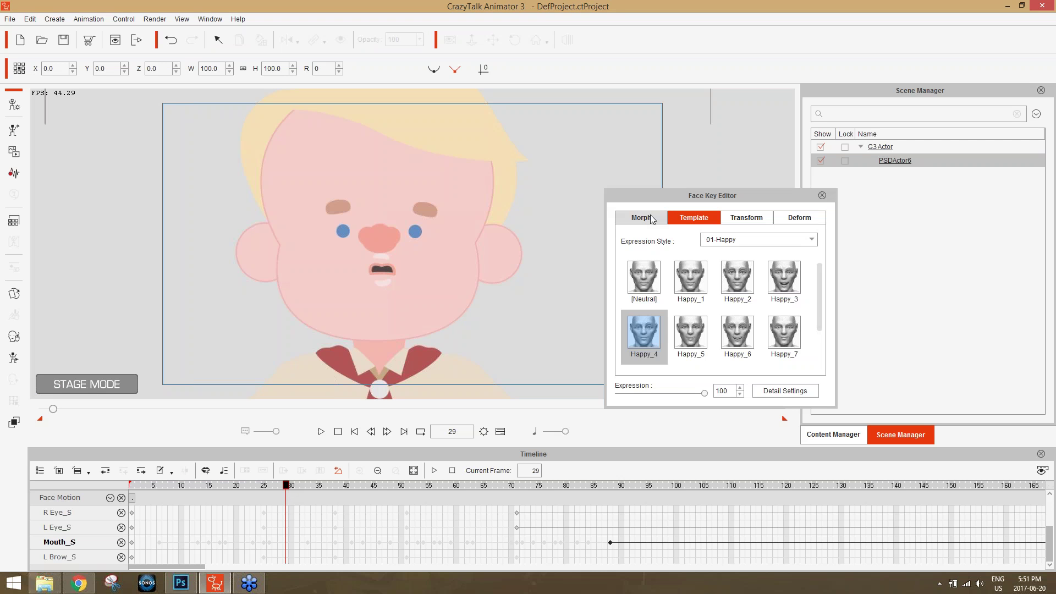
pyautogui.click(744, 218)
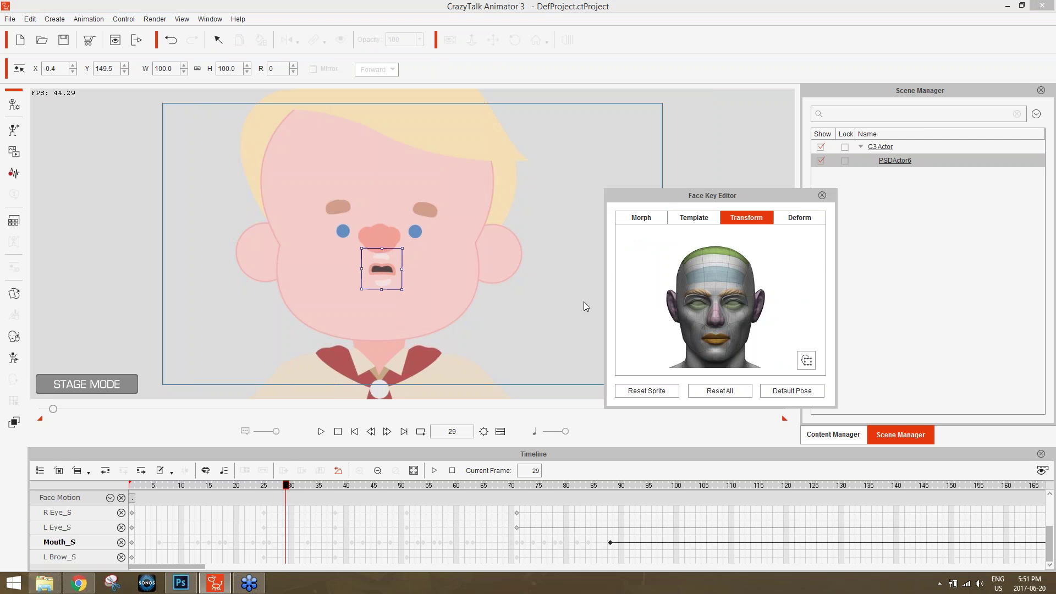
pyautogui.moveTo(288, 488); pyautogui.dragTo(298, 487)
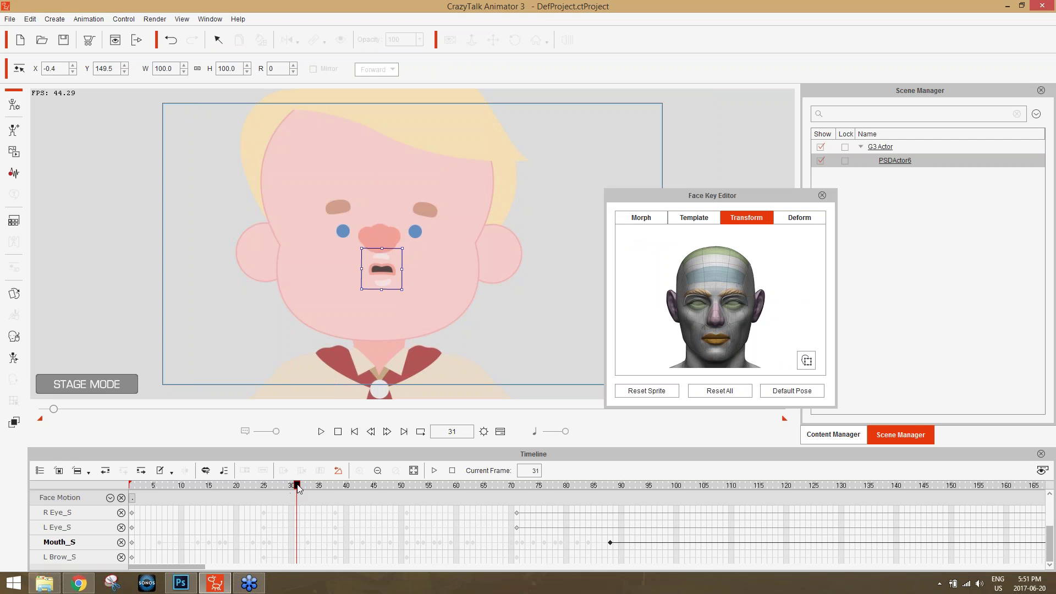
pyautogui.click(341, 207)
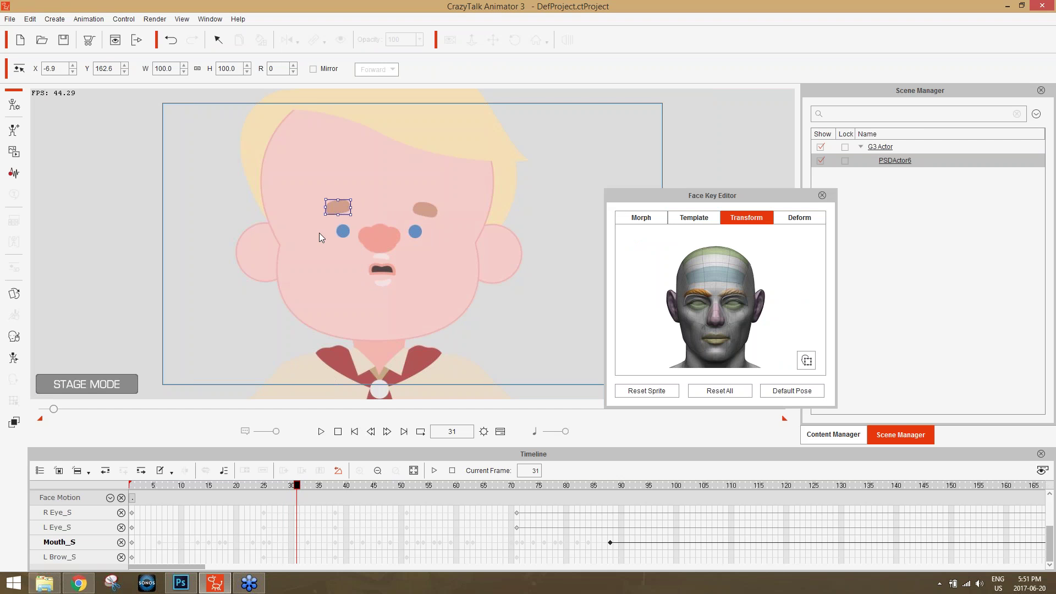
pyautogui.moveTo(338, 207); pyautogui.dragTo(336, 211)
# - Expand the Facial Clip track, examine the keys on its Head, Face and Eye rows, and collapse it again
pyautogui.scroll(3, 232, 538)
pyautogui.scroll(-3, 247, 526)
pyautogui.scroll(1, 216, 522)
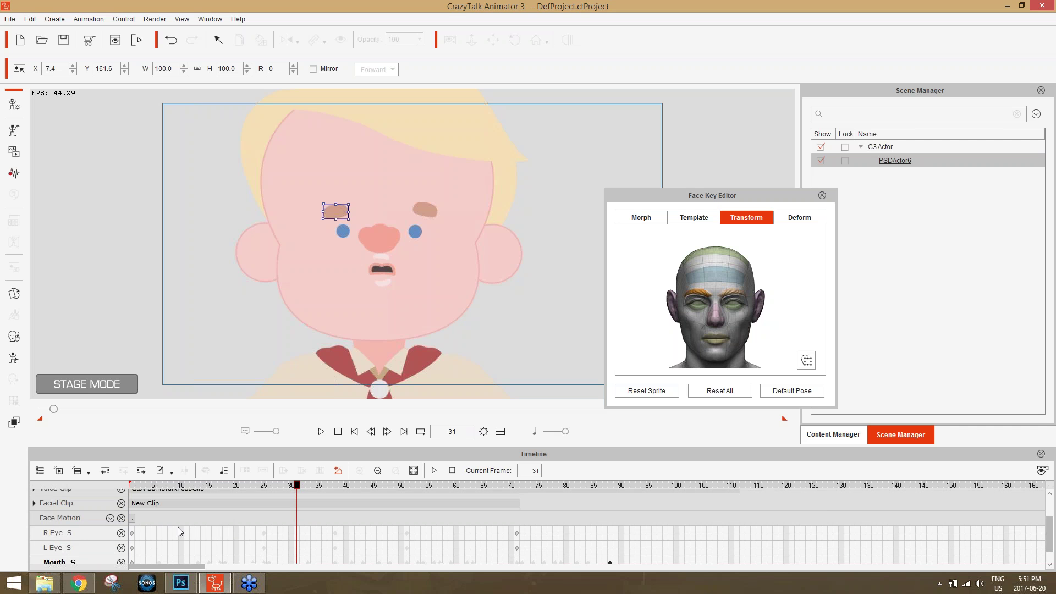
pyautogui.scroll(1, 177, 527)
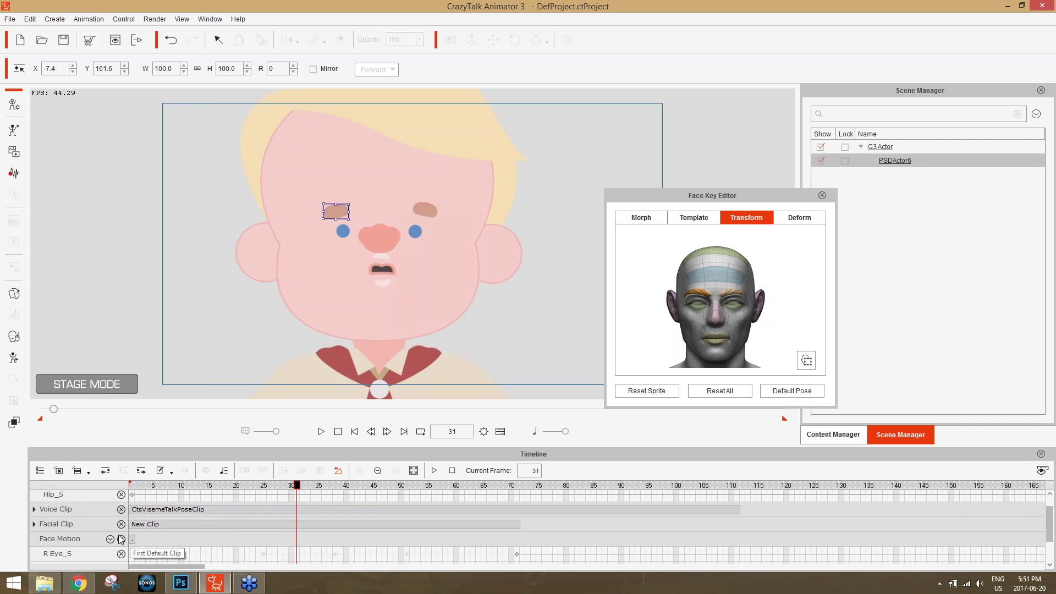
pyautogui.scroll(1, 118, 540)
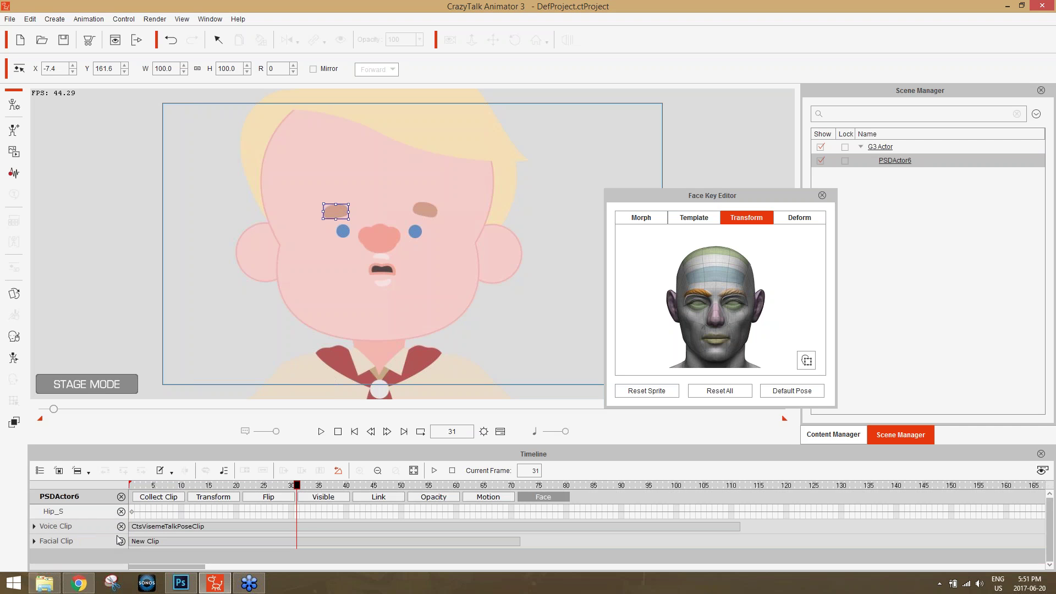
pyautogui.click(34, 542)
pyautogui.scroll(-2, 127, 523)
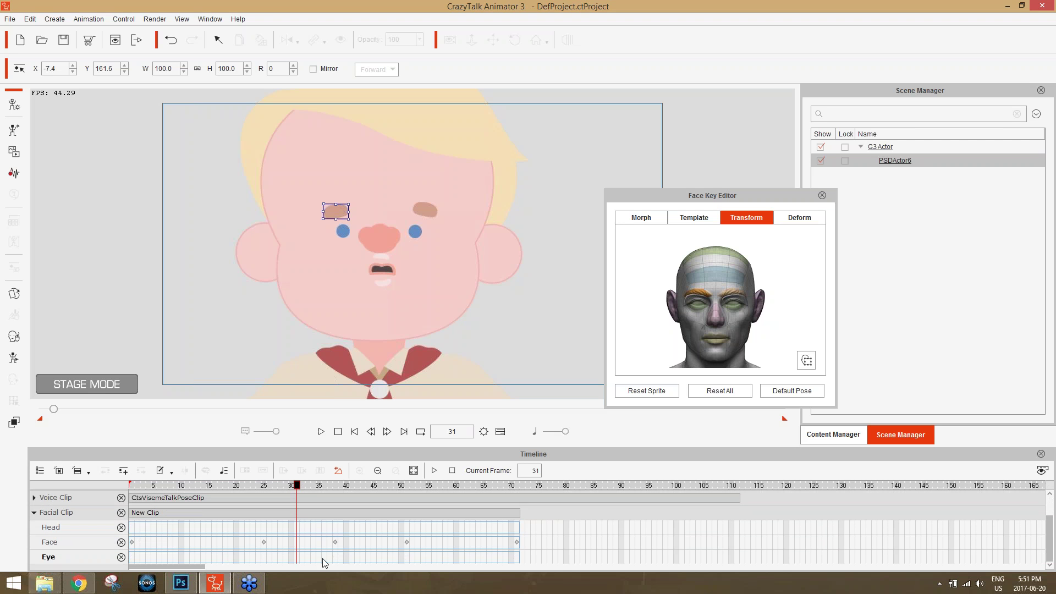
pyautogui.scroll(1, 126, 539)
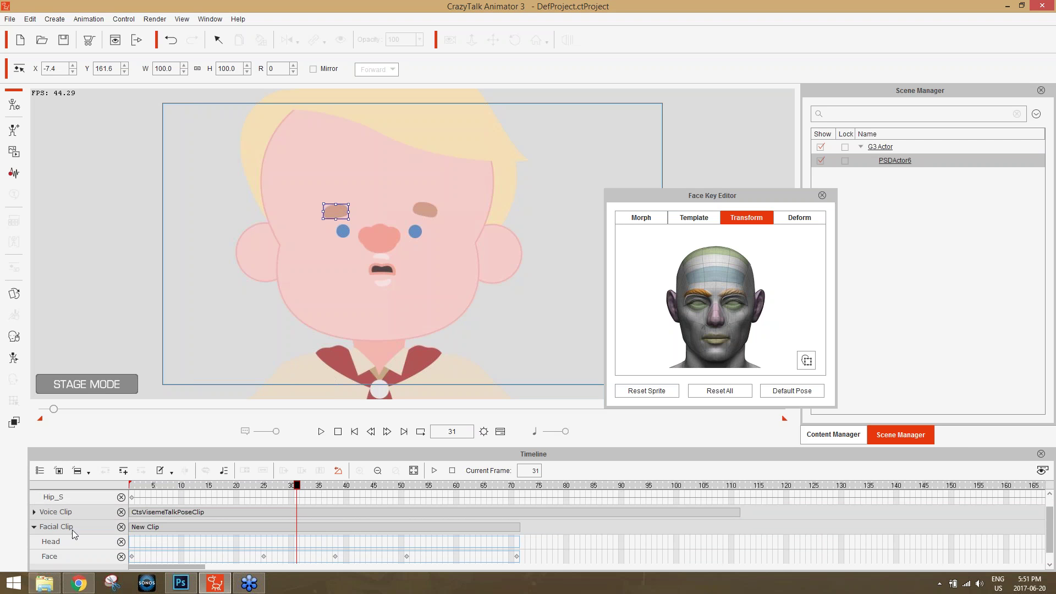
pyautogui.click(34, 527)
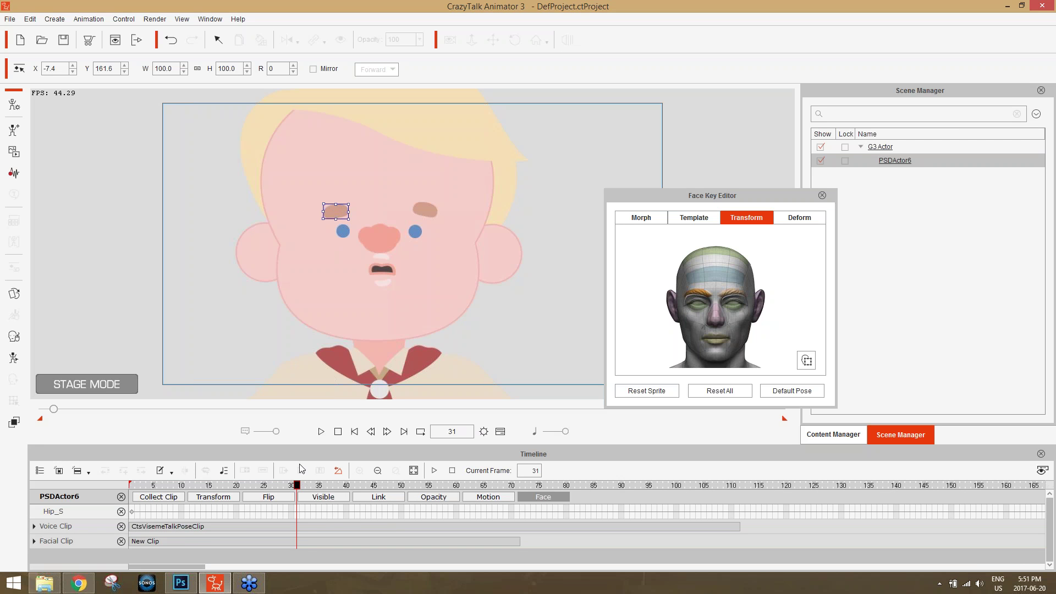
# - Lower the left brow to about X 5.4, Y 161.6 at frame 30, and raise both brows high above the eyes at frame 39
pyautogui.moveTo(302, 486)
pyautogui.mouseDown()
pyautogui.moveTo(329, 487)
pyautogui.moveTo(292, 491)
pyautogui.mouseUp()
pyautogui.click(429, 213)
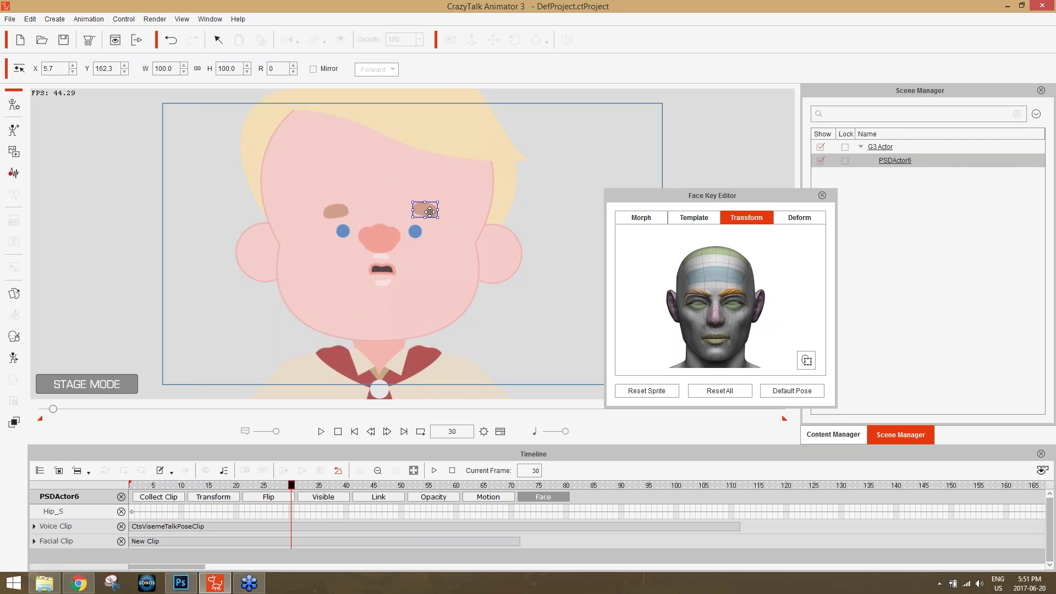
pyautogui.moveTo(286, 488); pyautogui.dragTo(342, 489)
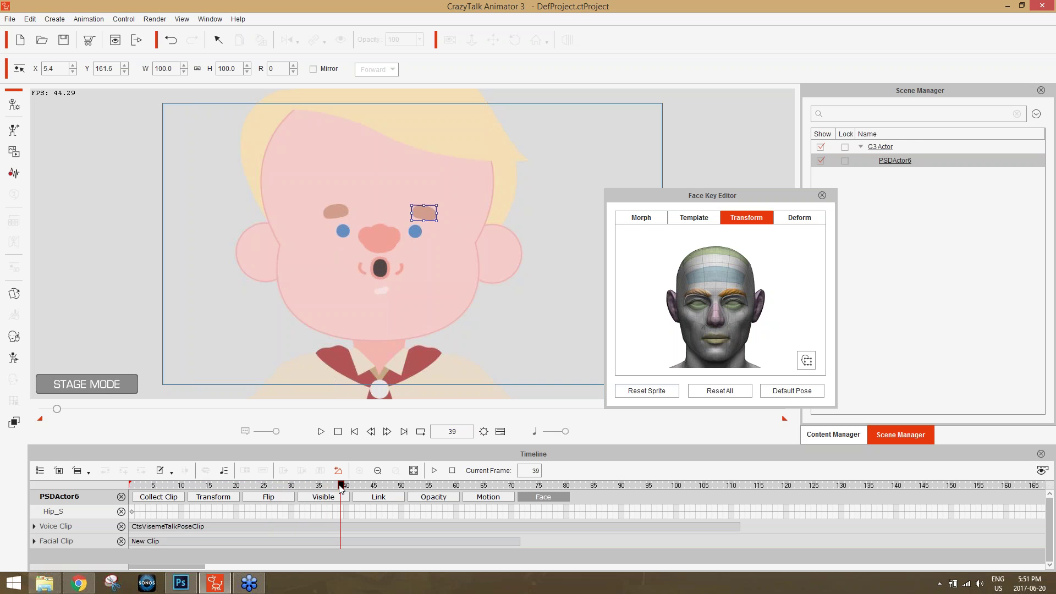
pyautogui.moveTo(427, 213); pyautogui.dragTo(426, 188)
pyautogui.click(339, 212)
pyautogui.moveTo(339, 206); pyautogui.dragTo(339, 175)
# - Scrub past the raised brows, expand the Facial Clip track, and go to the face key at frame 51
pyautogui.moveTo(312, 483); pyautogui.dragTo(374, 496)
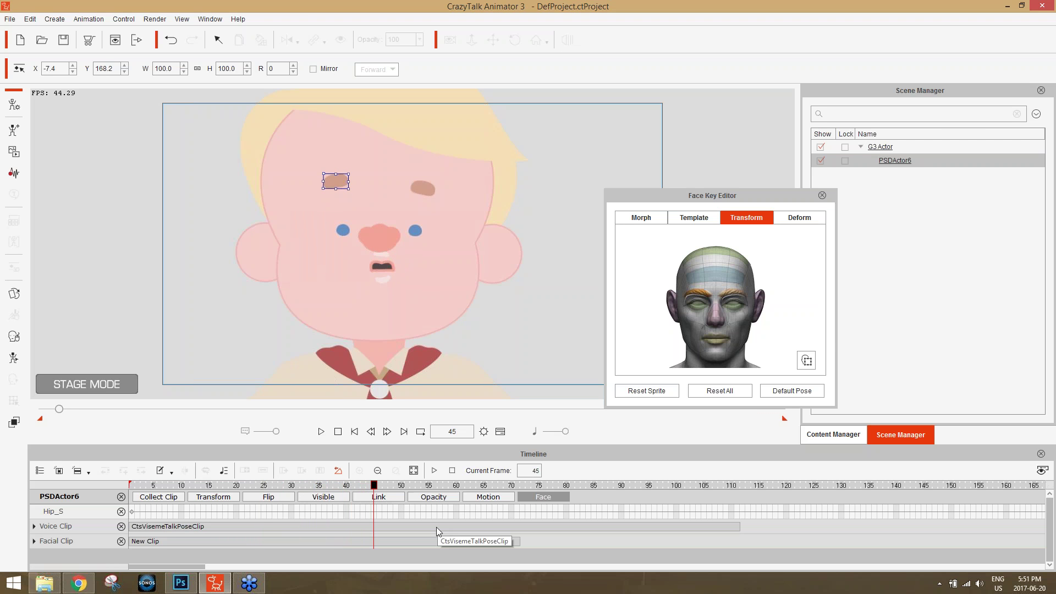
pyautogui.click(34, 541)
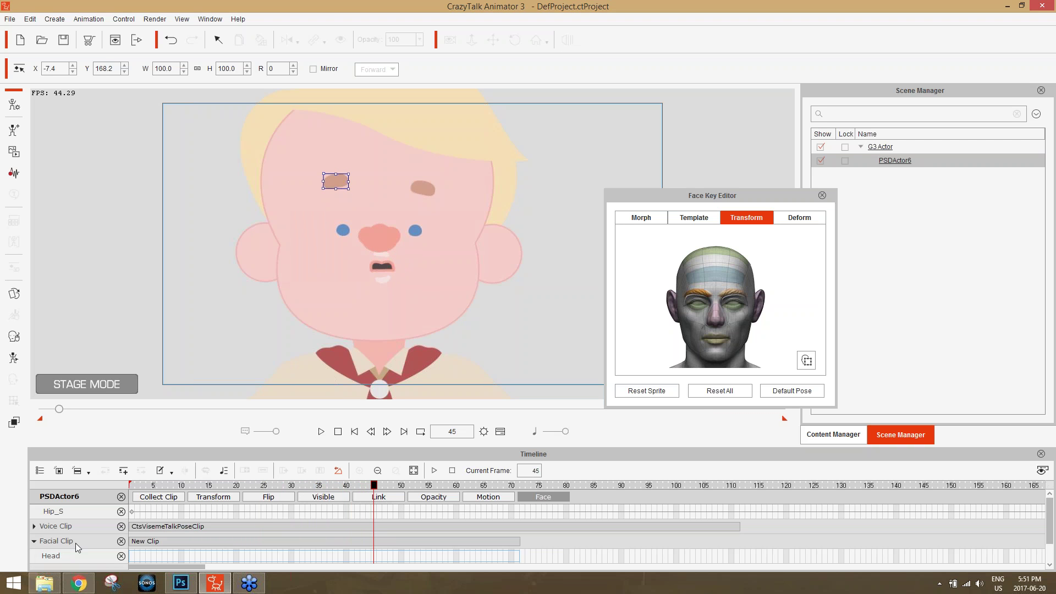
pyautogui.scroll(-2, 355, 533)
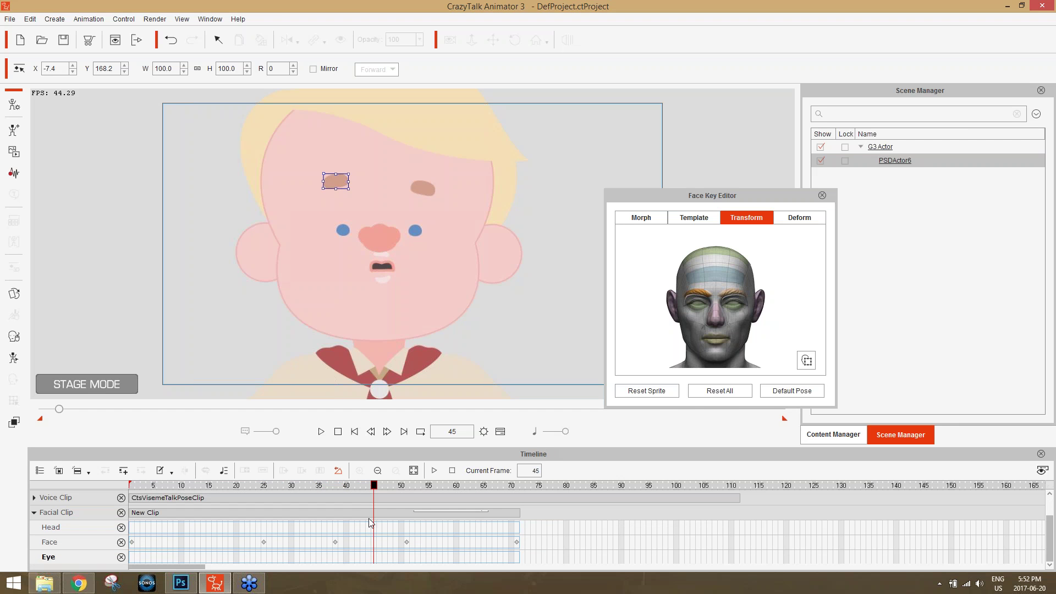
pyautogui.moveTo(374, 485); pyautogui.dragTo(407, 494)
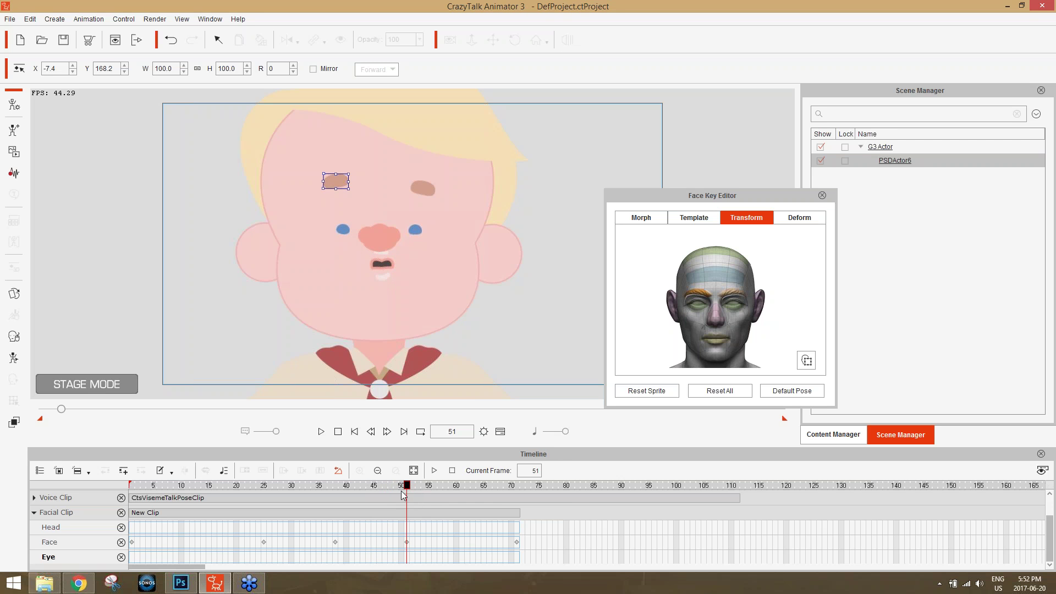
# - Reset the right and left brow sprites to their default positions at frame 51
pyautogui.click(663, 392)
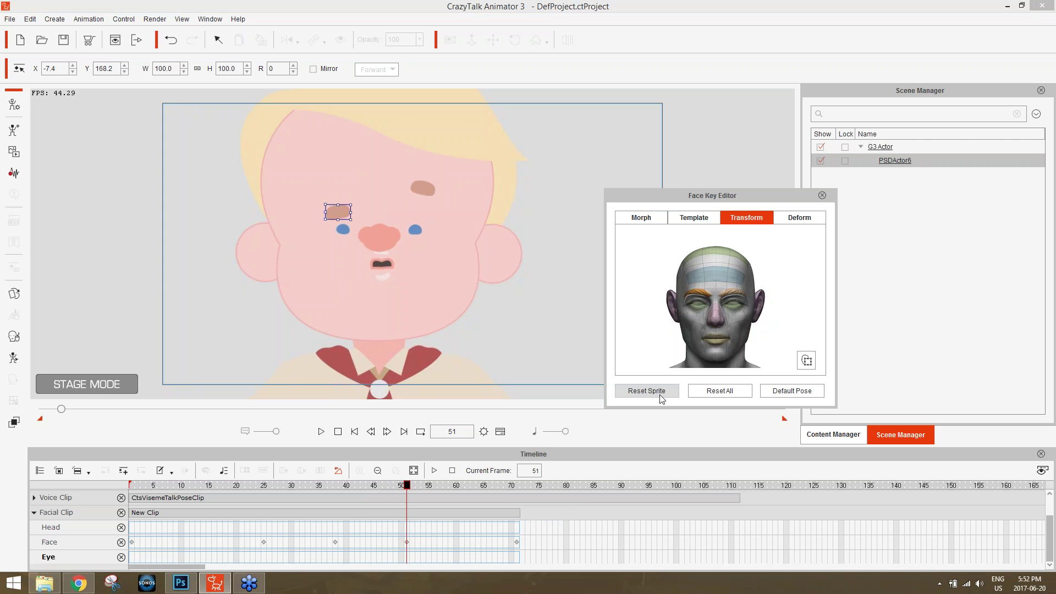
pyautogui.click(734, 296)
pyautogui.click(673, 391)
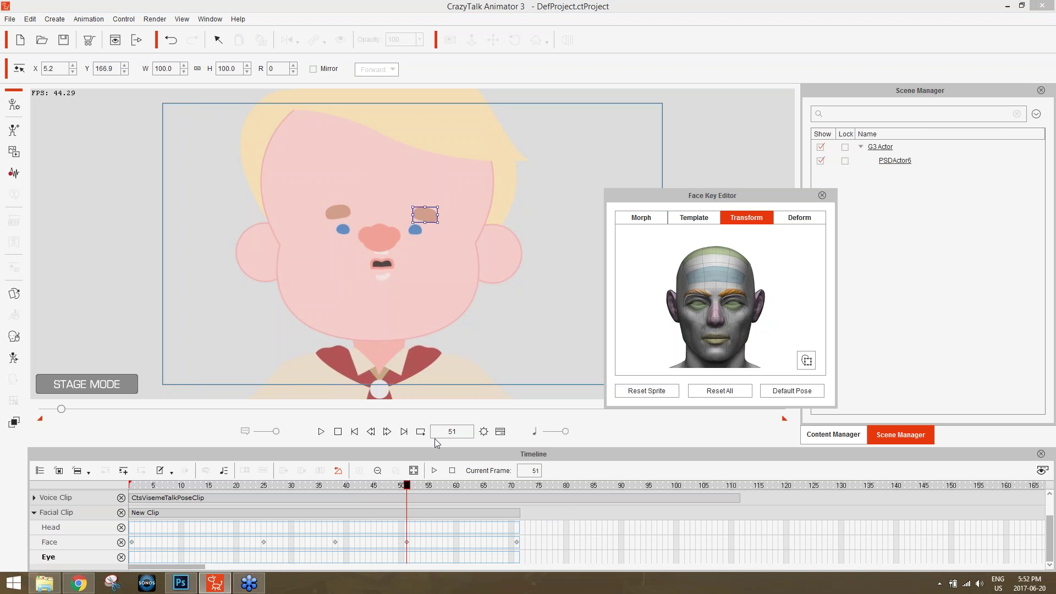
# - Scrub back from frame 51, play through the brow animation with the voice clip, and close the Face Key Editor
pyautogui.moveTo(391, 486); pyautogui.dragTo(265, 478)
pyautogui.press('space')
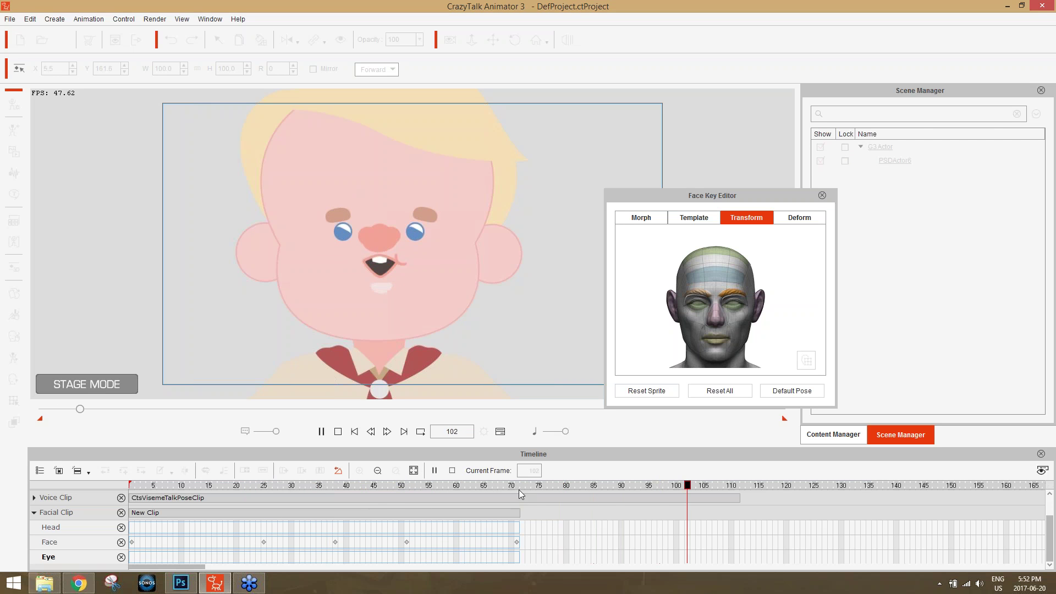
pyautogui.press('space')
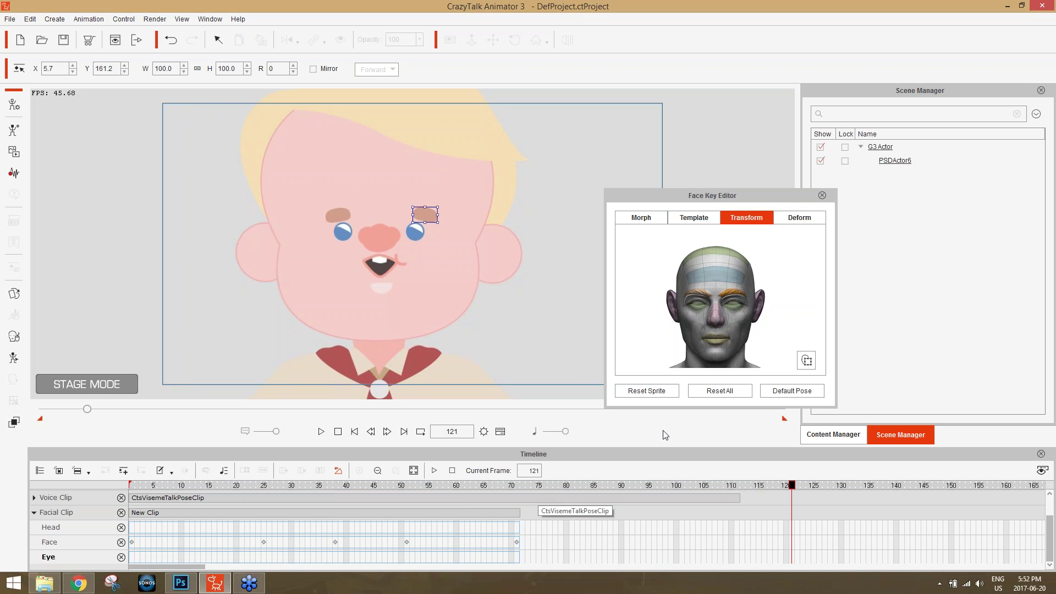
pyautogui.click(821, 196)
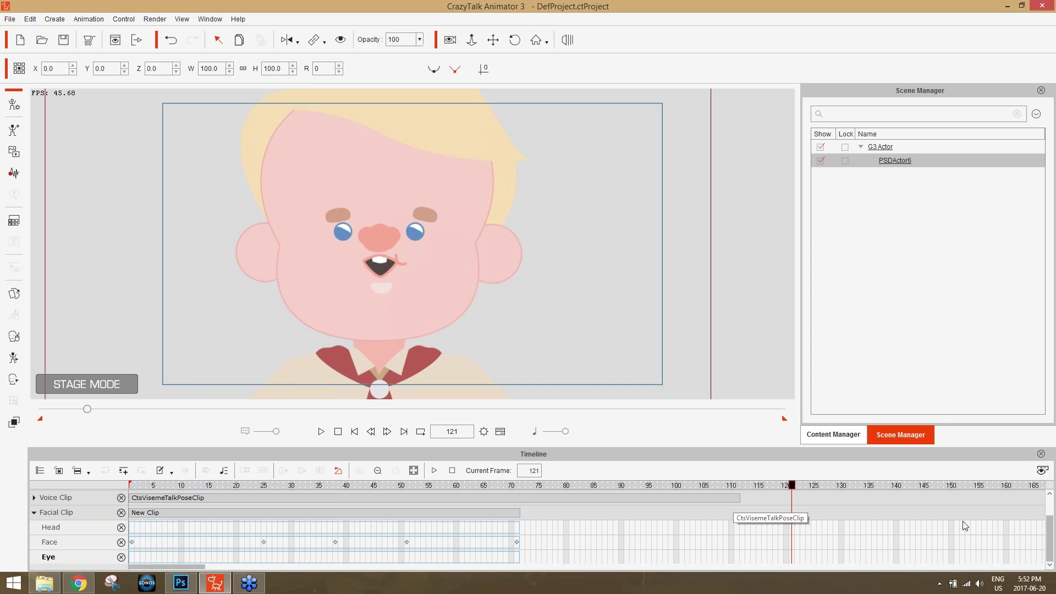
# - Back at frame 1, open the Face Puppet, clear all solo features, and enable only head movement and head rotation
pyautogui.click(338, 431)
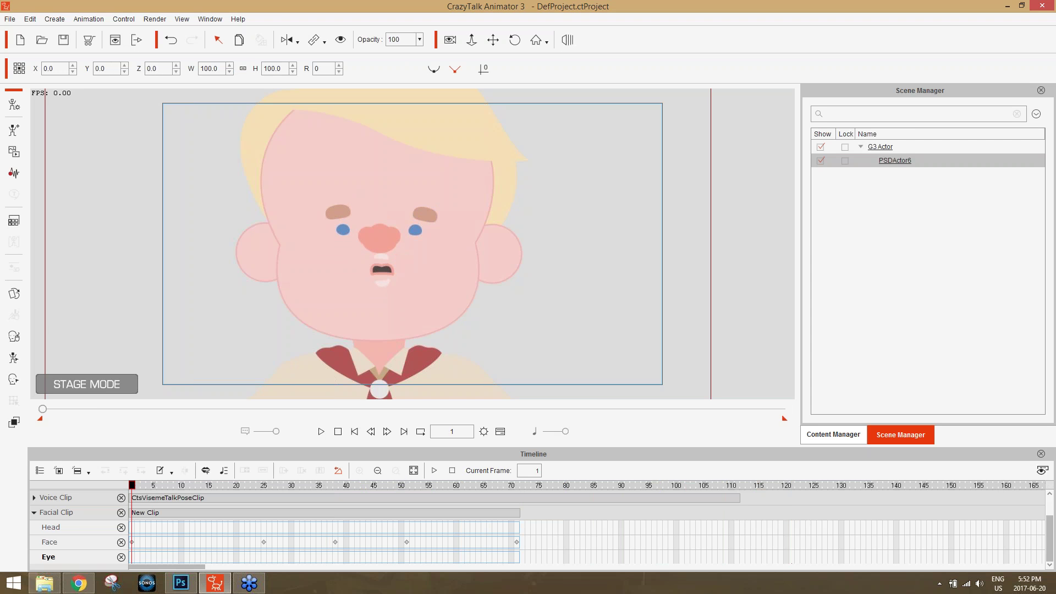
pyautogui.click(14, 337)
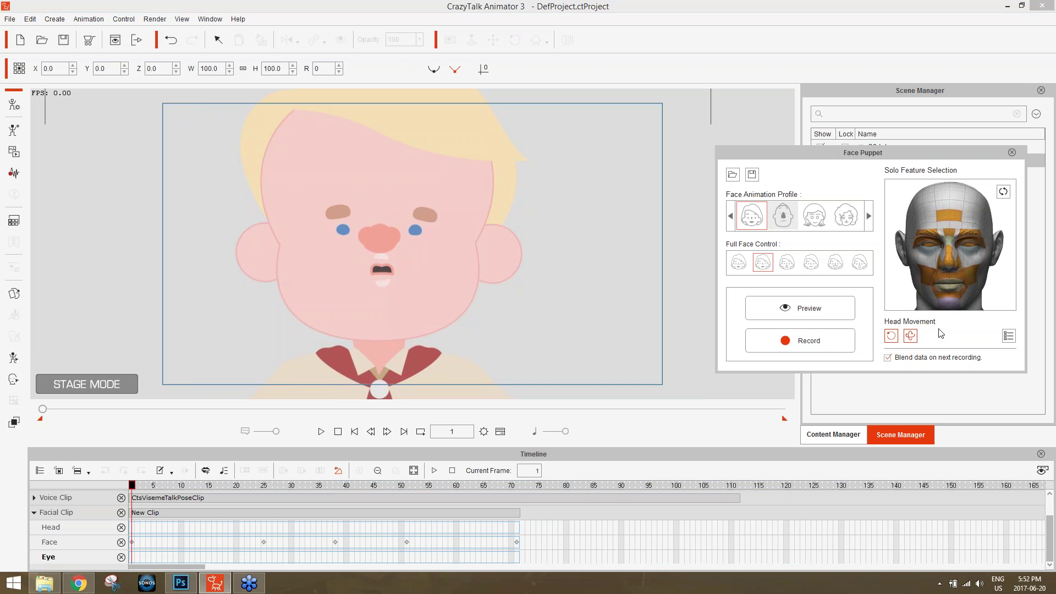
pyautogui.click(1003, 192)
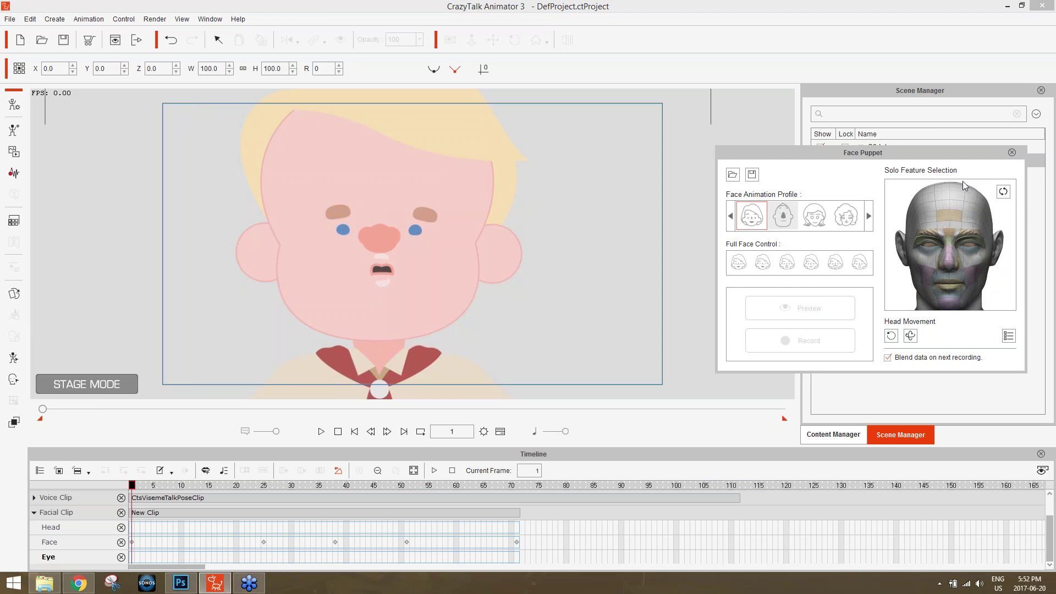
pyautogui.click(908, 337)
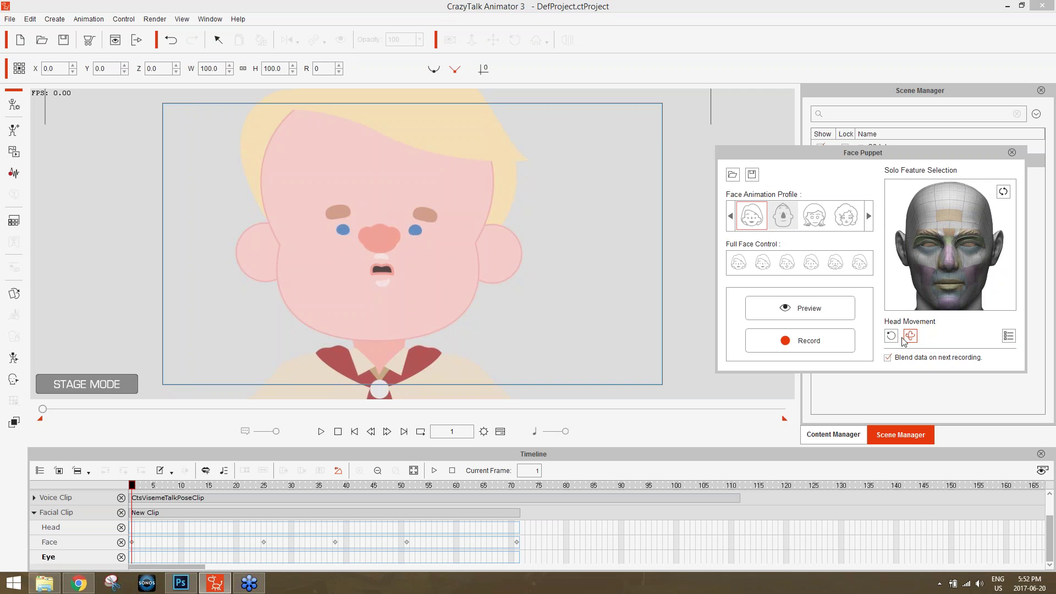
pyautogui.click(891, 335)
# - Preview the head puppeting and record head motion over the voice clip from frame 1 to about frame 136
pyautogui.press('space')
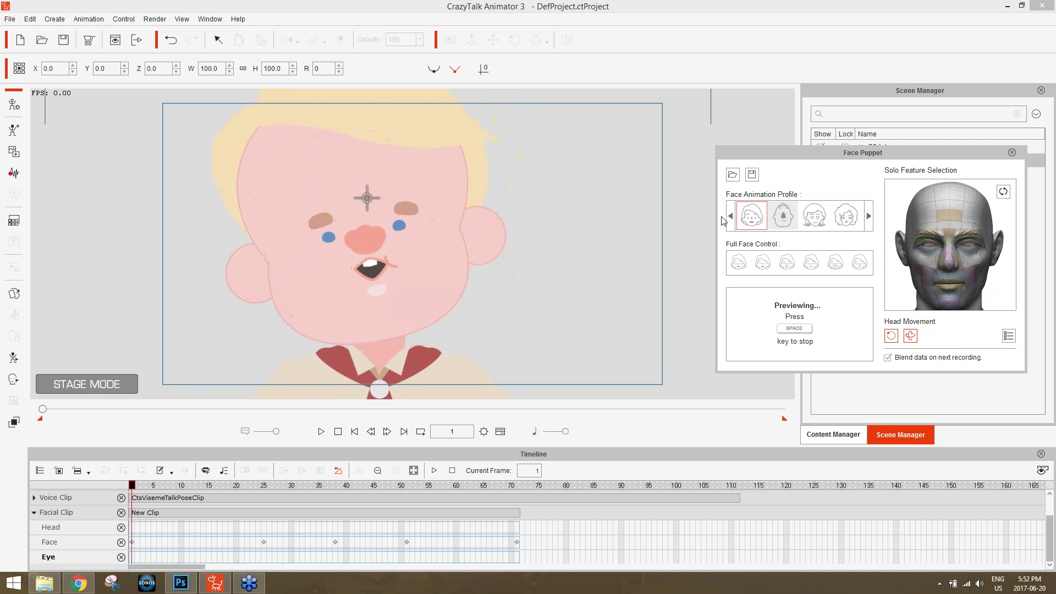
pyautogui.press('space')
pyautogui.click(767, 341)
pyautogui.press('space')
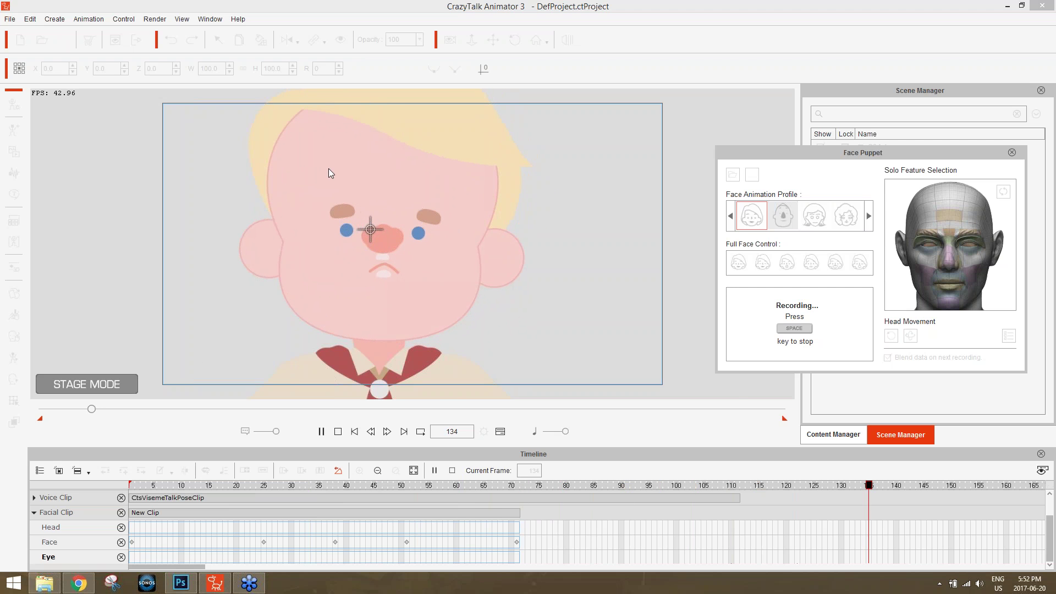
pyautogui.press('space')
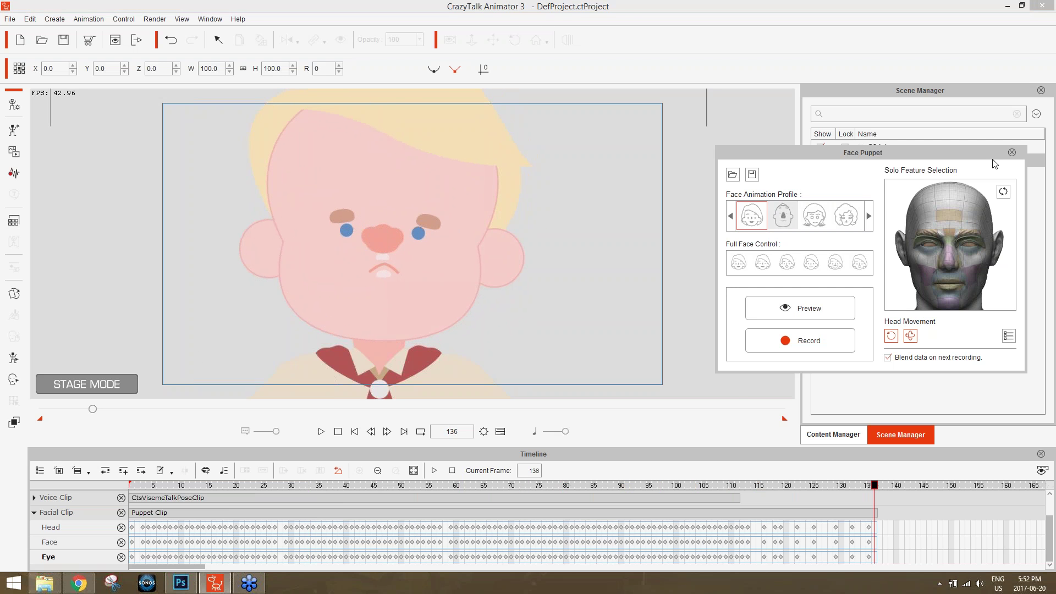
# - Close the Face Puppet, play back the recorded head motion, and hide the timeline
pyautogui.click(1012, 152)
pyautogui.click(322, 432)
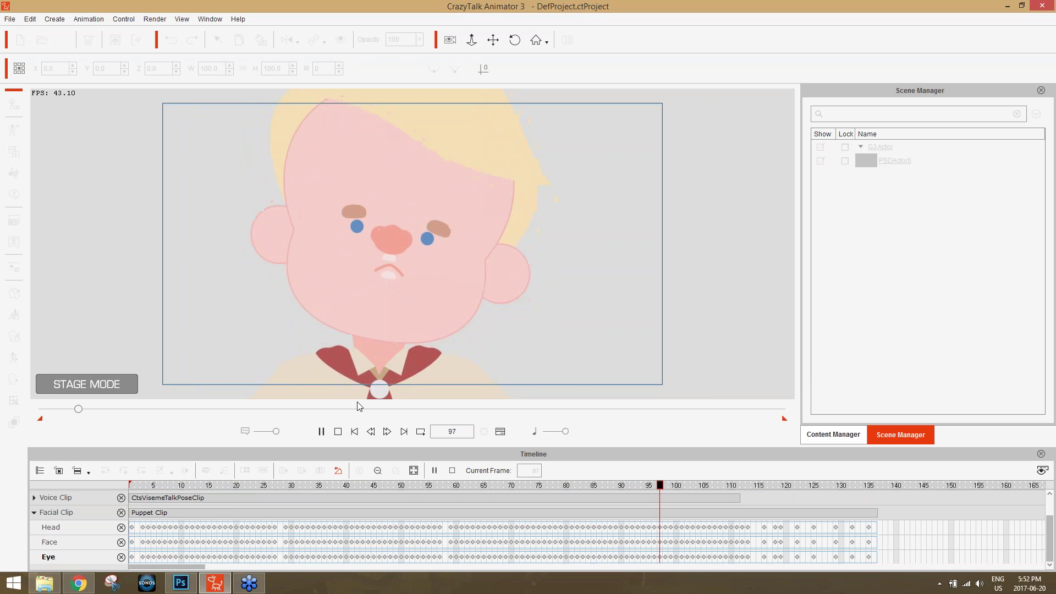
pyautogui.press('space')
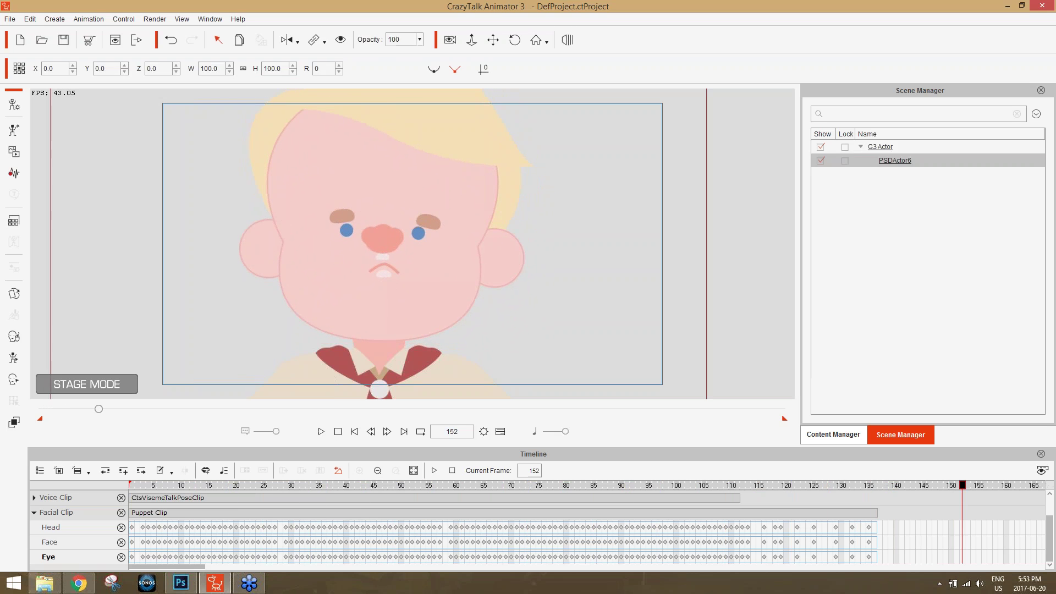
pyautogui.click(1040, 453)
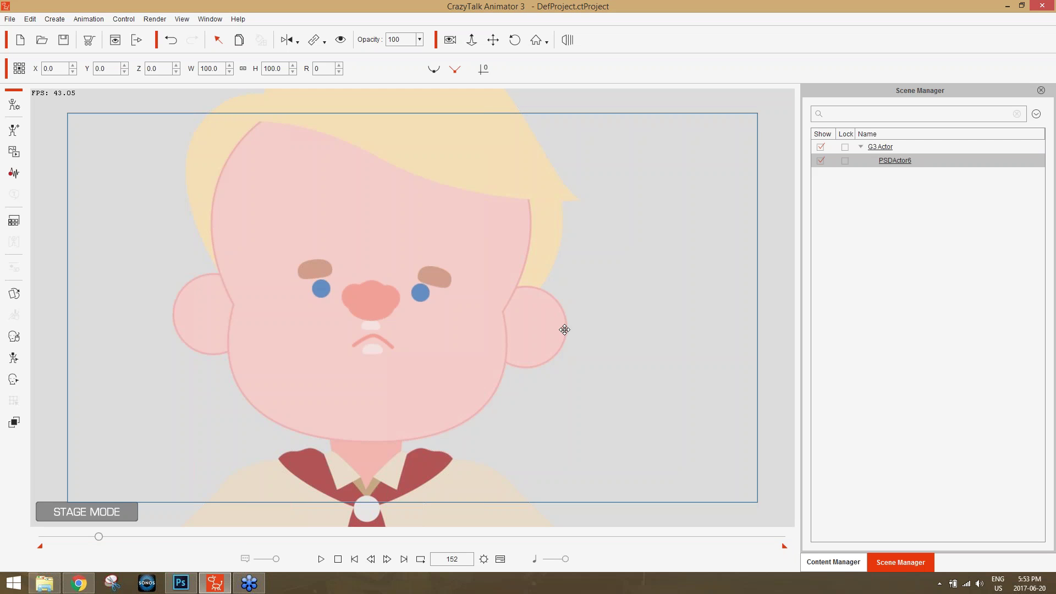
# - Switch to Photoshop, collapse the HeadImage group, and look into RL_Image's RHand group, selecting its 00_Relaxed layer
pyautogui.moveTo(189, 585)
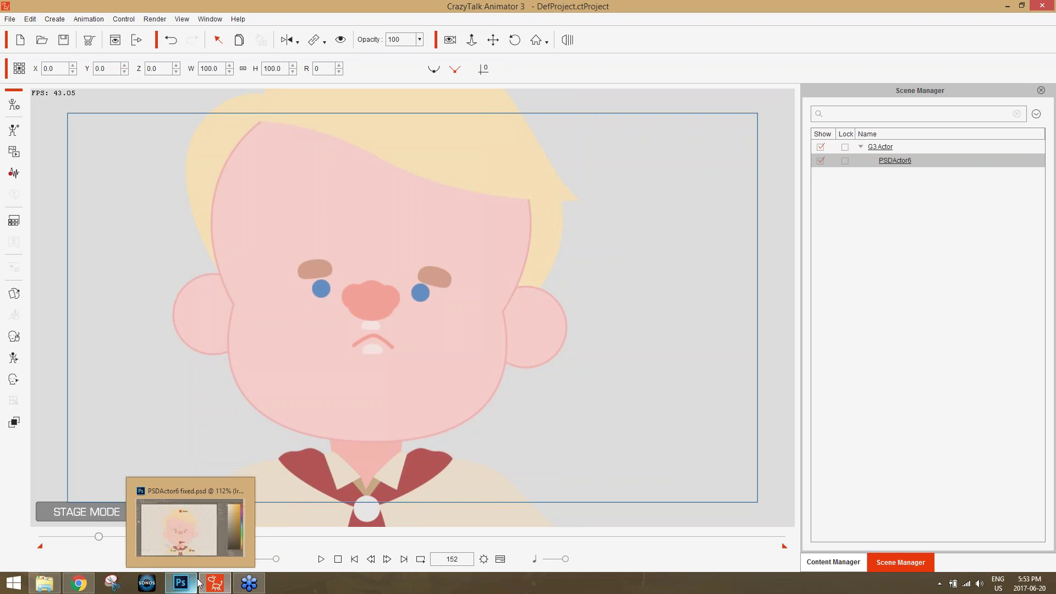
pyautogui.click(181, 583)
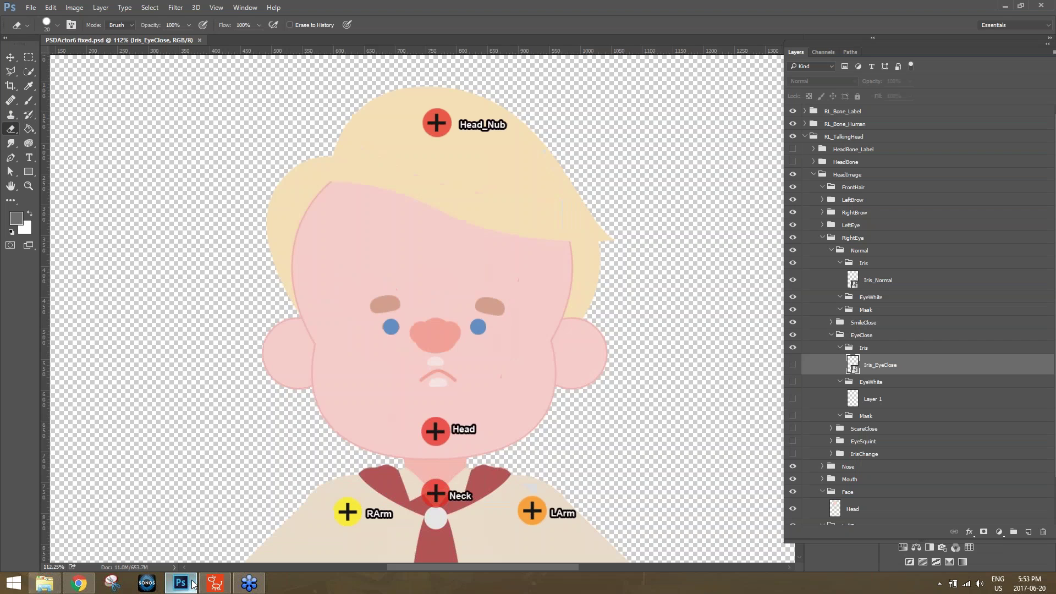
pyautogui.click(815, 175)
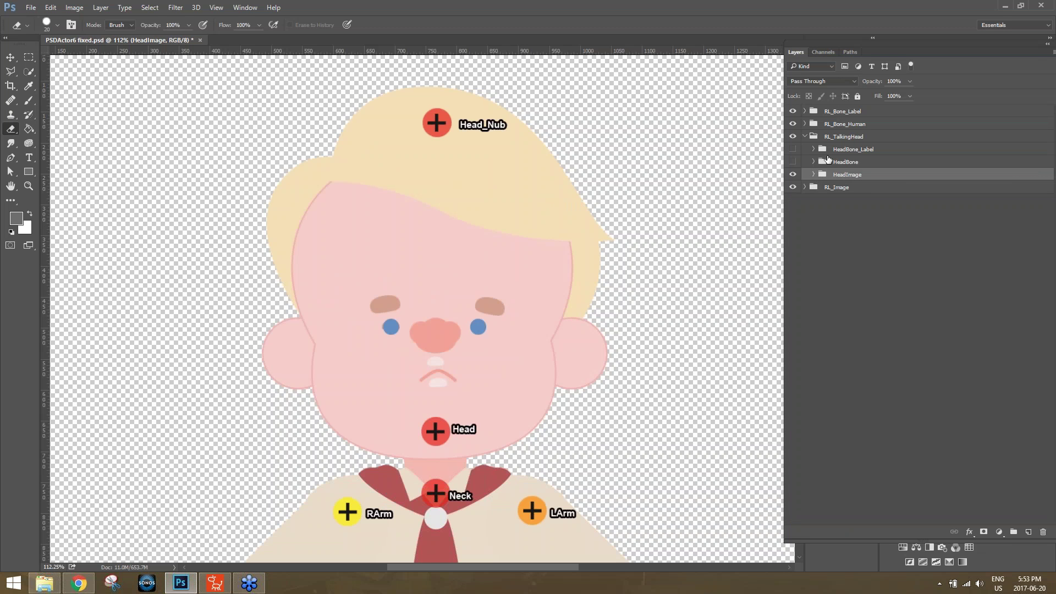
pyautogui.click(806, 187)
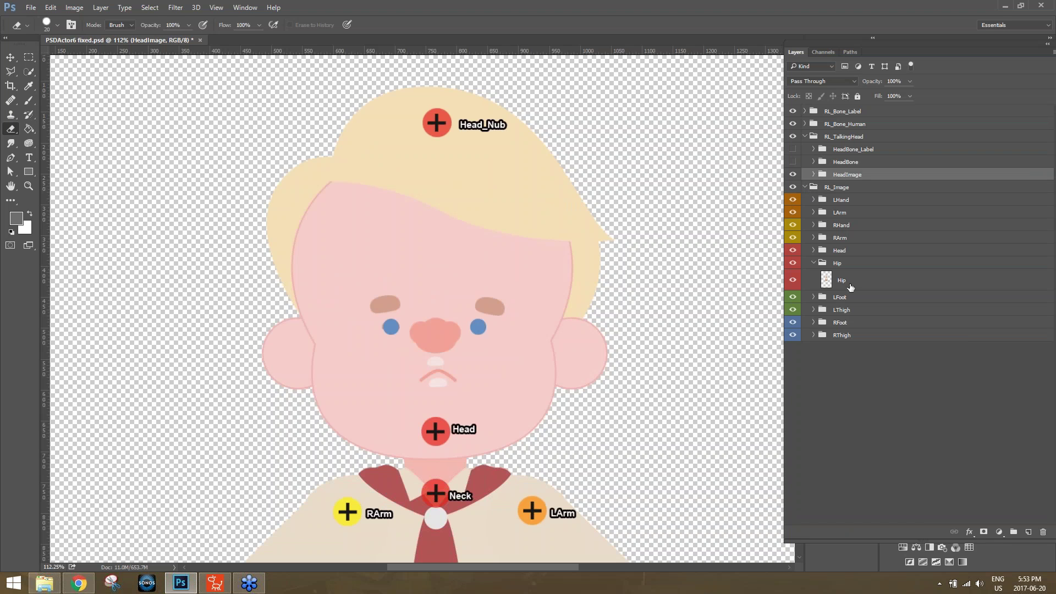
pyautogui.click(814, 226)
pyautogui.click(854, 243)
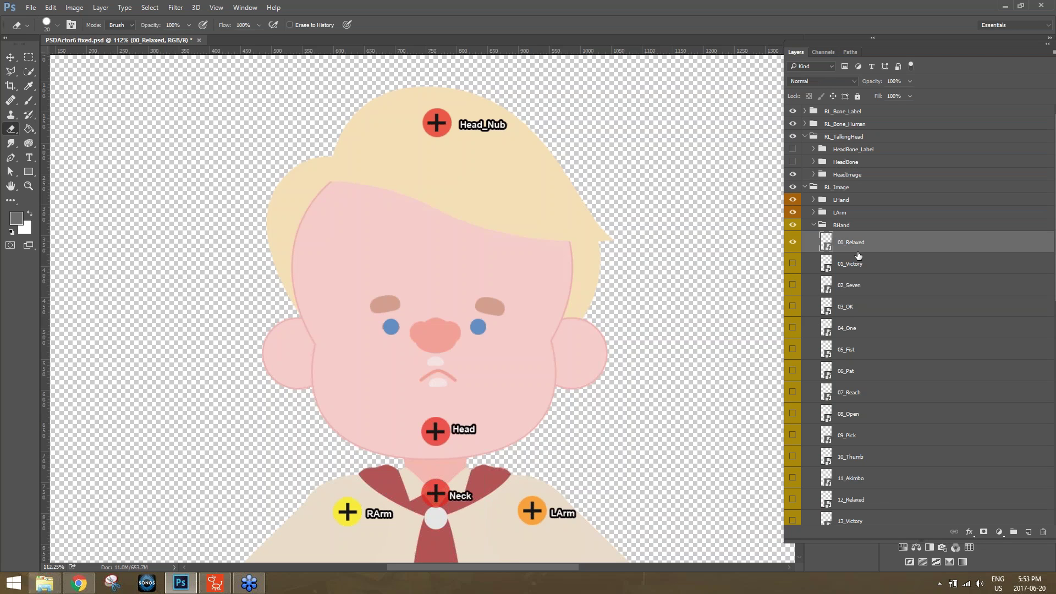
pyautogui.click(31, 8)
pyautogui.click(50, 29)
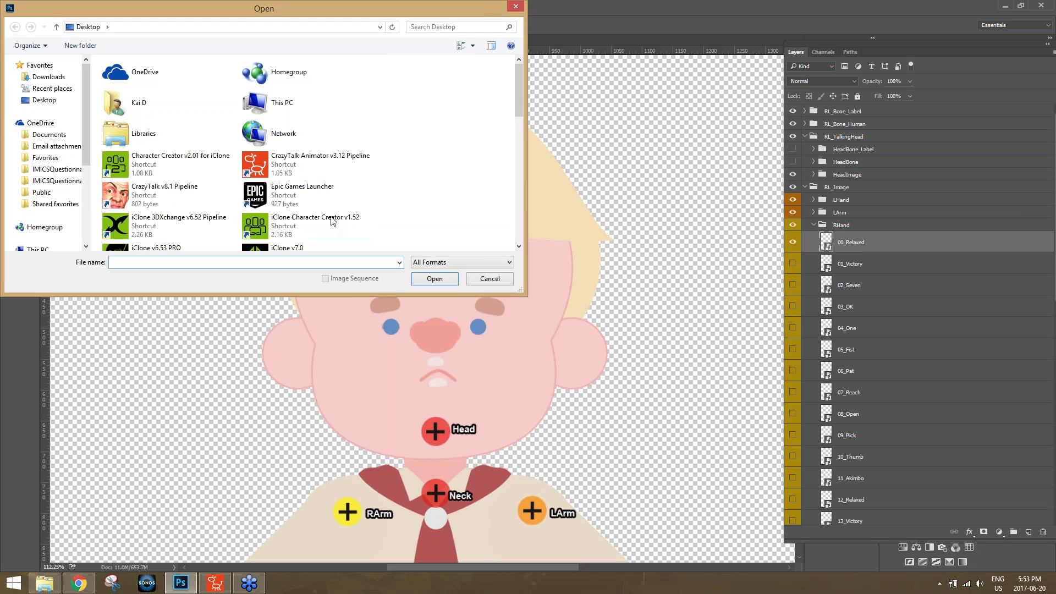
pyautogui.click(490, 278)
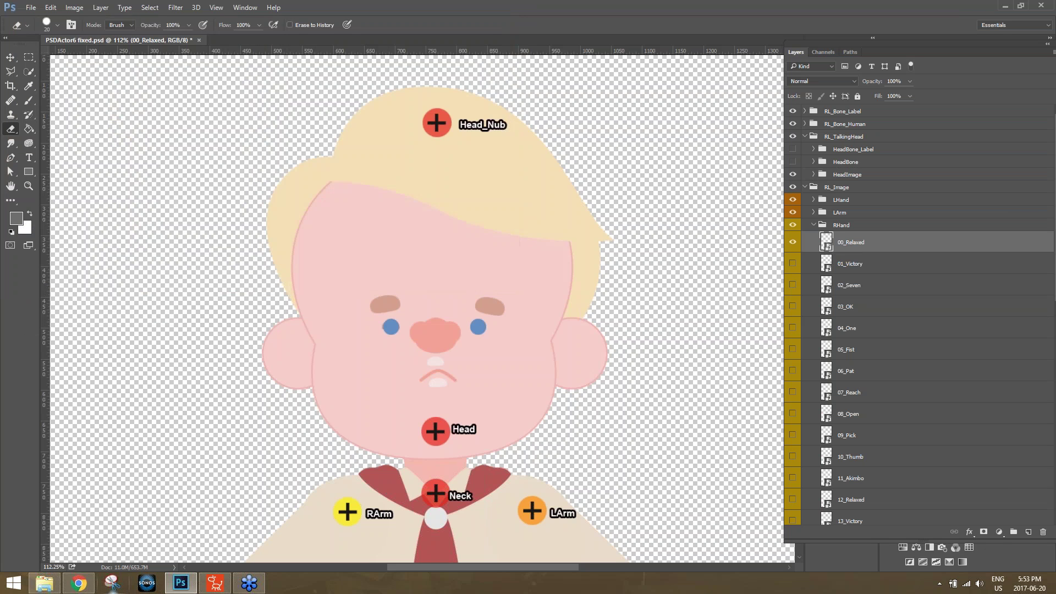
# - From File Explorer, open Boy_Facialandhand.psd in the CTA 3 CC Demo > PSD files > tutorial PSD files folder
pyautogui.click(44, 582)
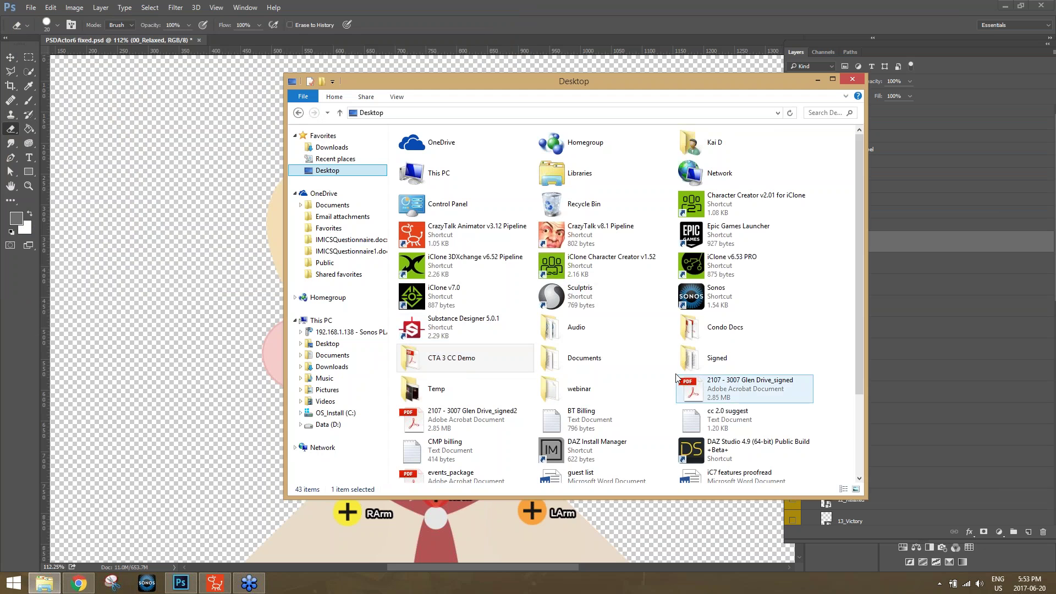
pyautogui.doubleClick(467, 365)
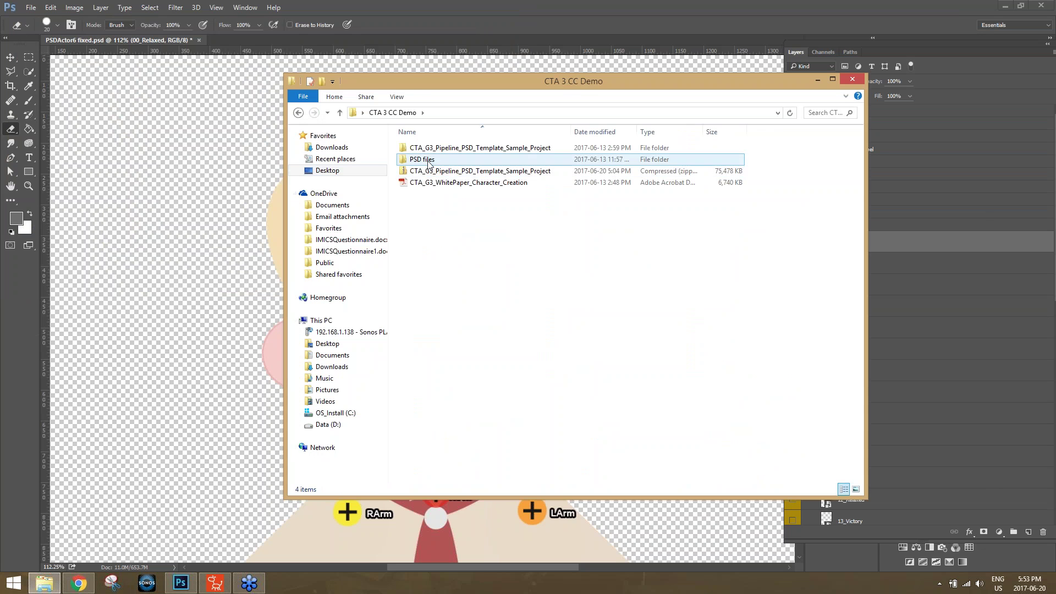
pyautogui.doubleClick(434, 159)
pyautogui.doubleClick(438, 182)
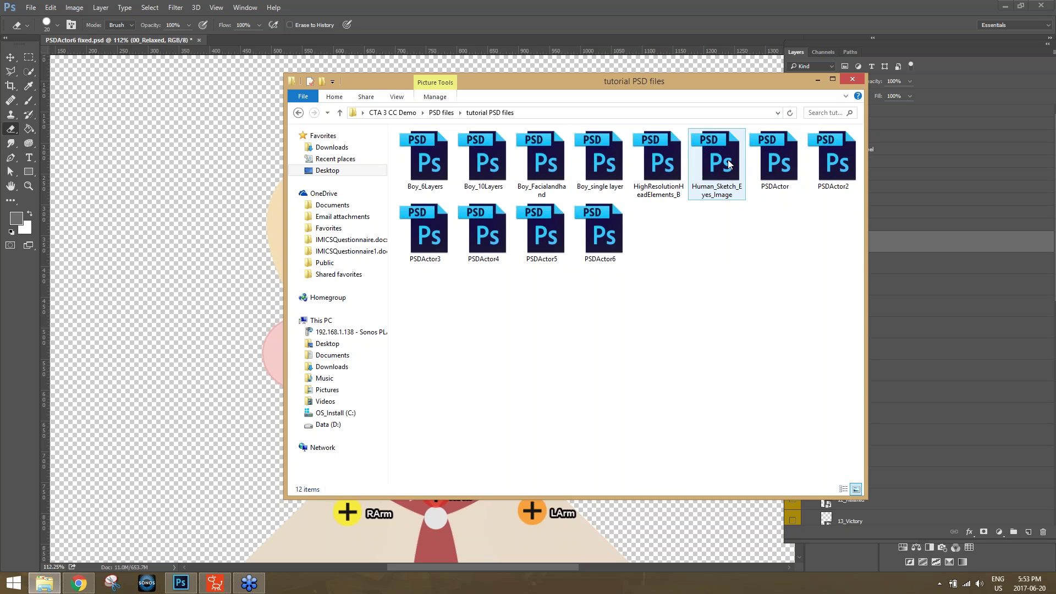
pyautogui.click(669, 159)
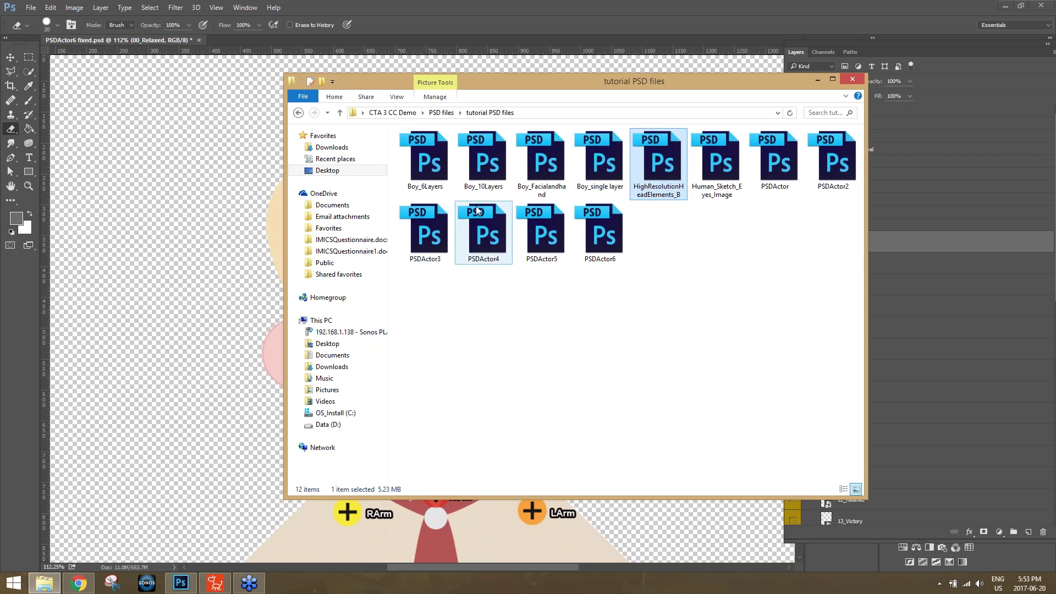
pyautogui.doubleClick(533, 166)
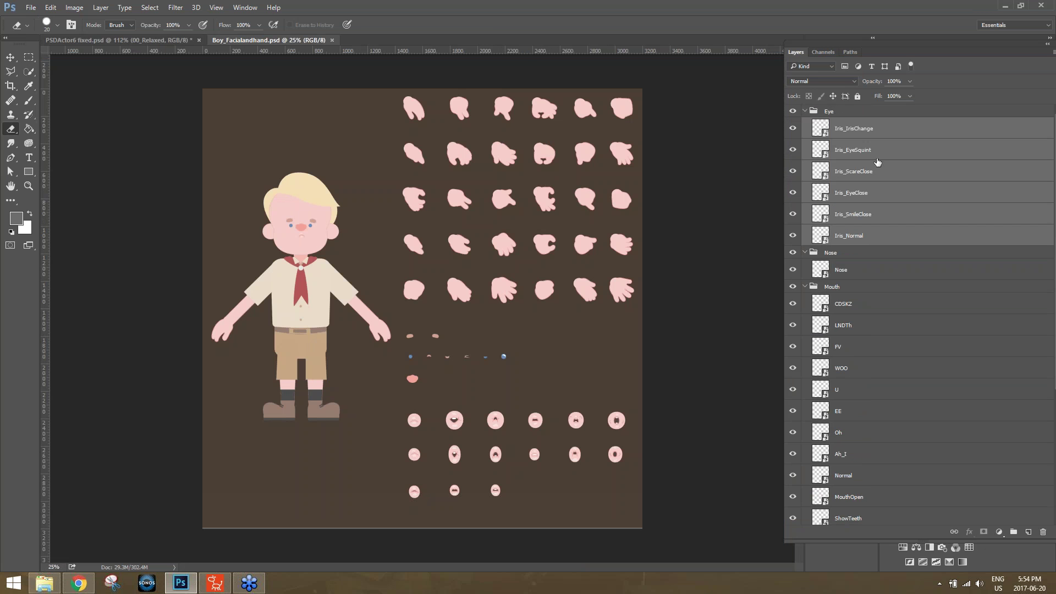
# - Look through the eye, mouth and brow layers of Boy_Facialandhand.psd and expand the Hand group
pyautogui.scroll(-5, 878, 303)
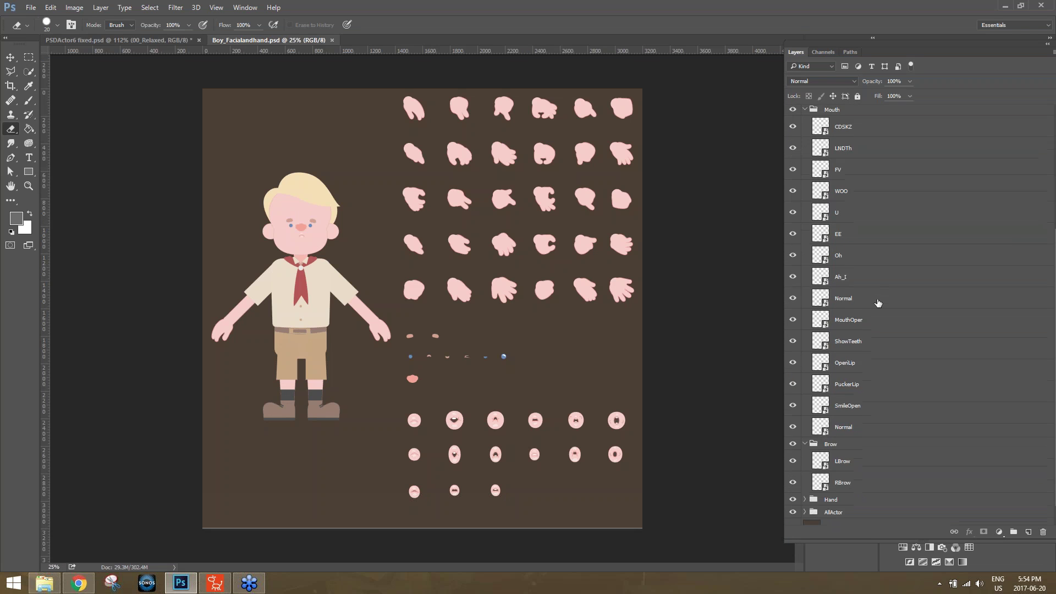
pyautogui.scroll(2, 858, 385)
pyautogui.scroll(-2, 825, 450)
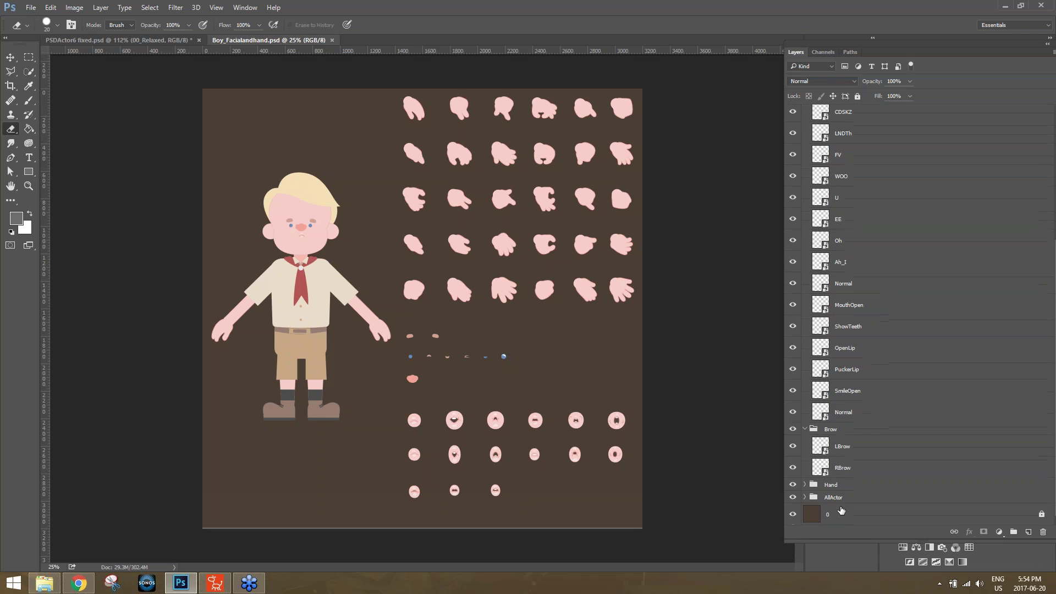
pyautogui.click(807, 488)
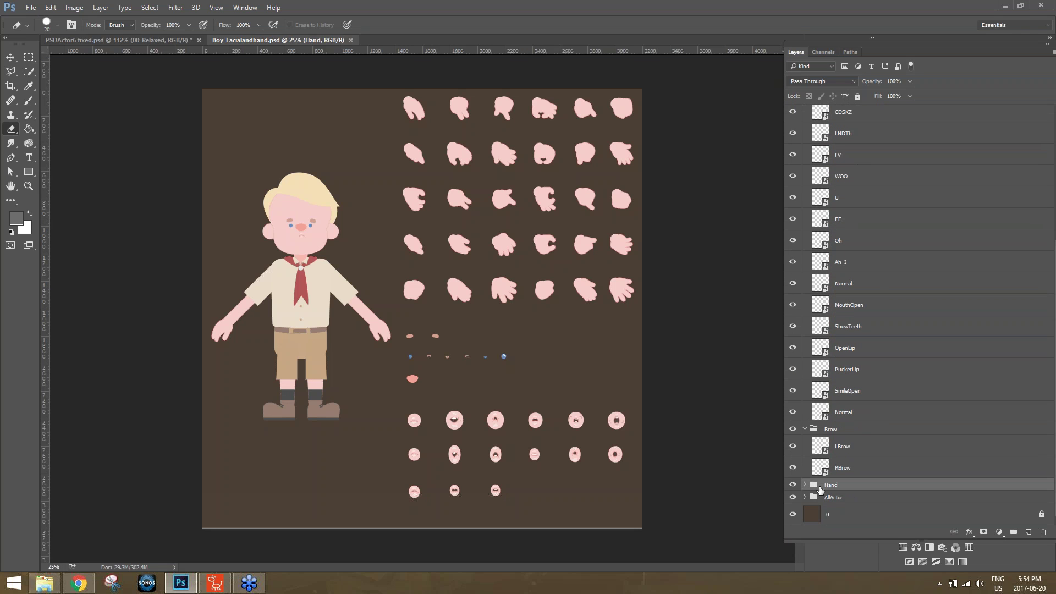
pyautogui.click(806, 485)
pyautogui.scroll(-5, 874, 429)
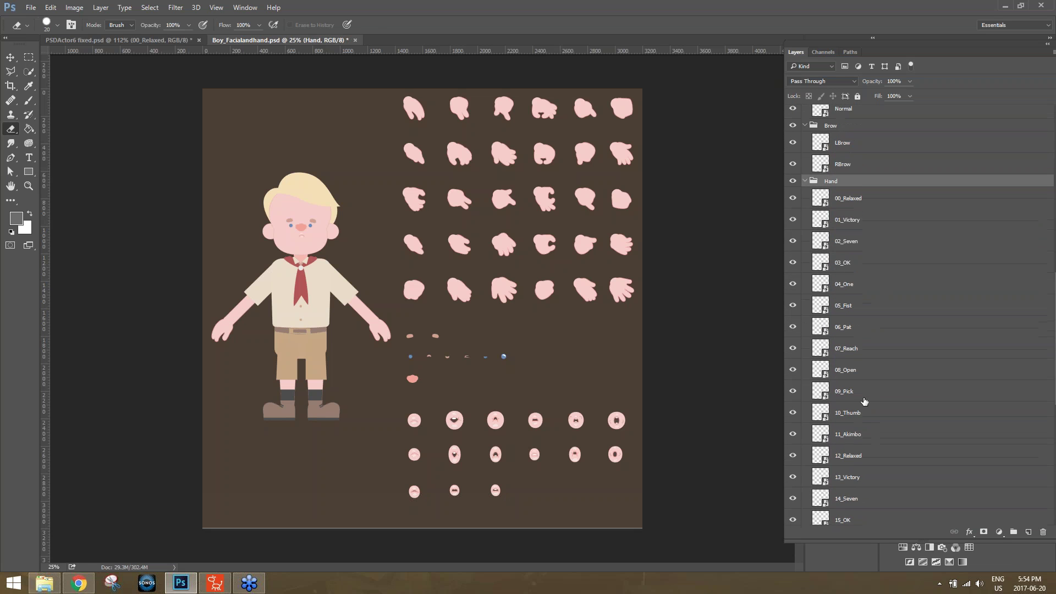
# - Select all hand layers from 00_Relaxed through 29_Open and align their top edges
pyautogui.click(853, 199)
pyautogui.scroll(-6, 880, 329)
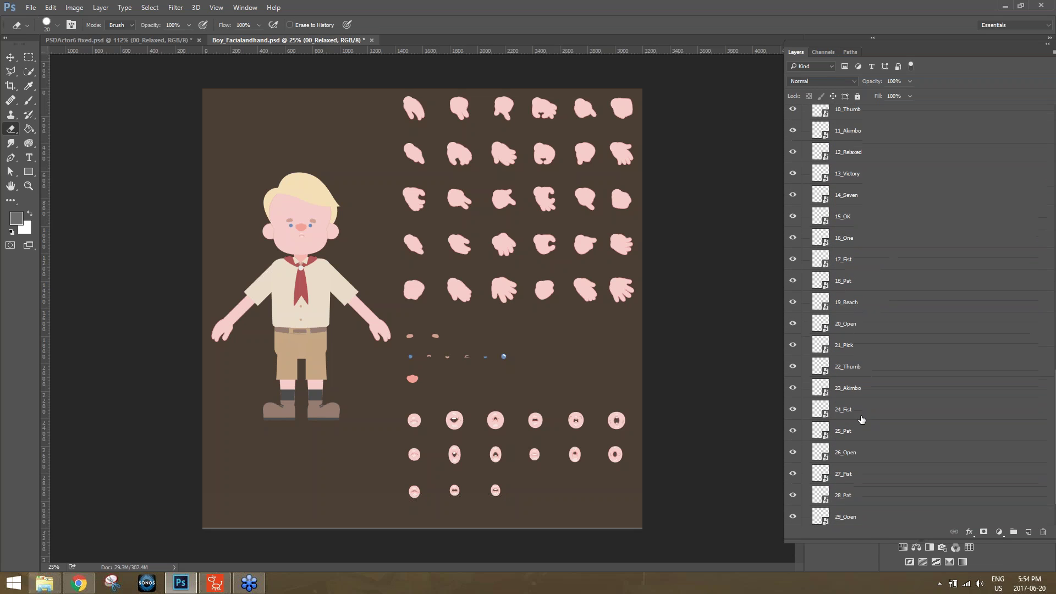
pyautogui.keyDown('shift'); pyautogui.click(856, 483); pyautogui.keyUp('shift')
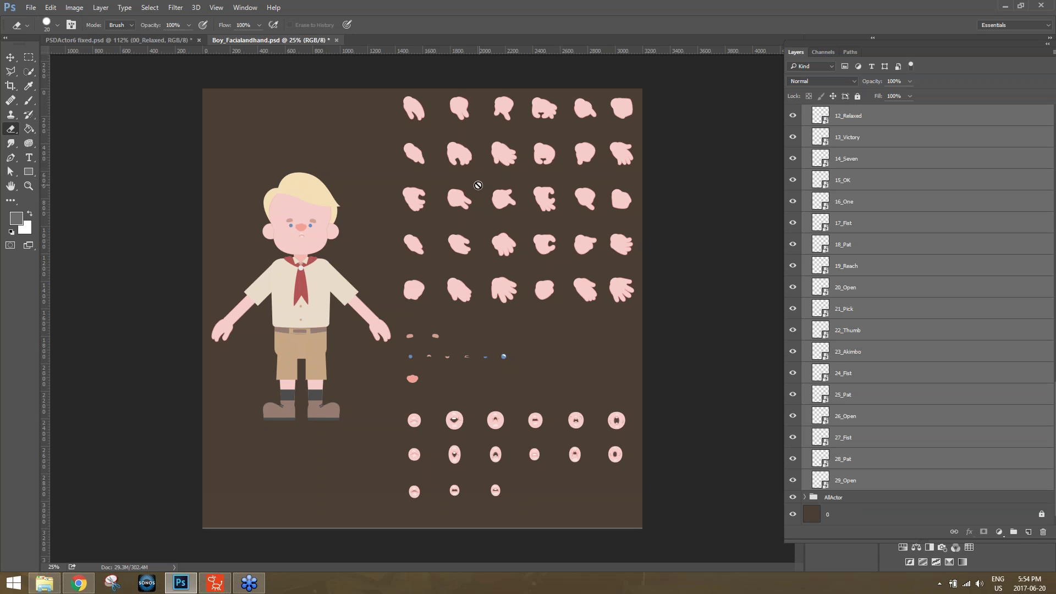
pyautogui.press('v')
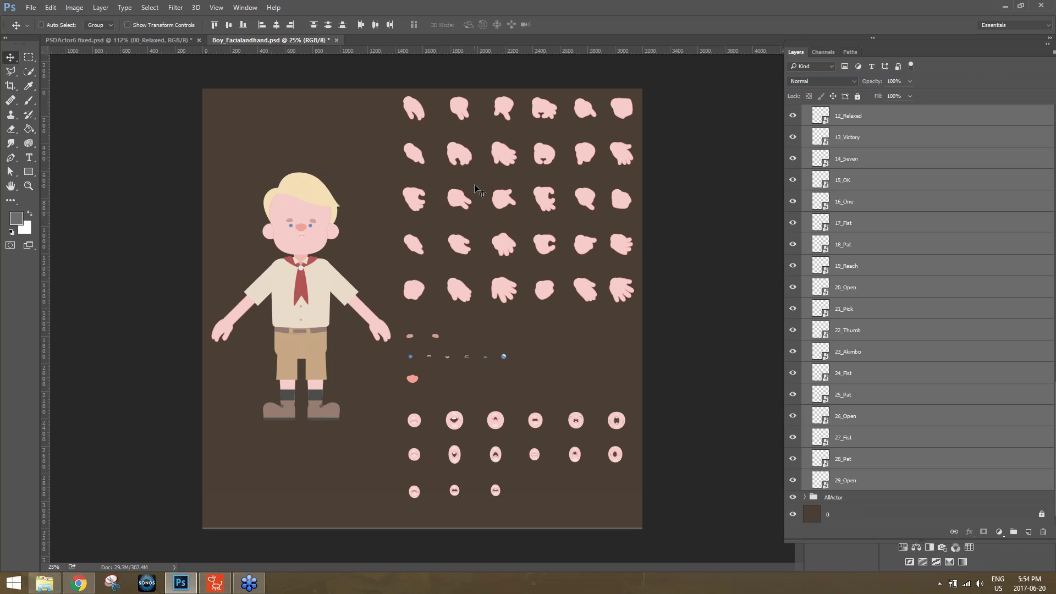
pyautogui.click(214, 25)
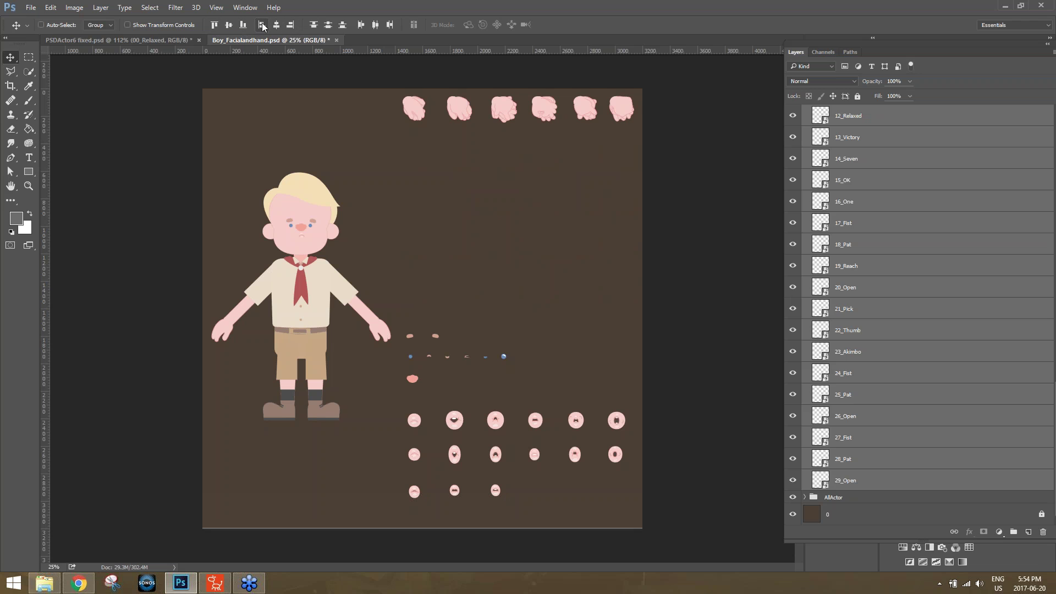
# - Stack the selected hand layers by aligning their left edges, and return to PSDActor6 fixed.psd
pyautogui.click(262, 25)
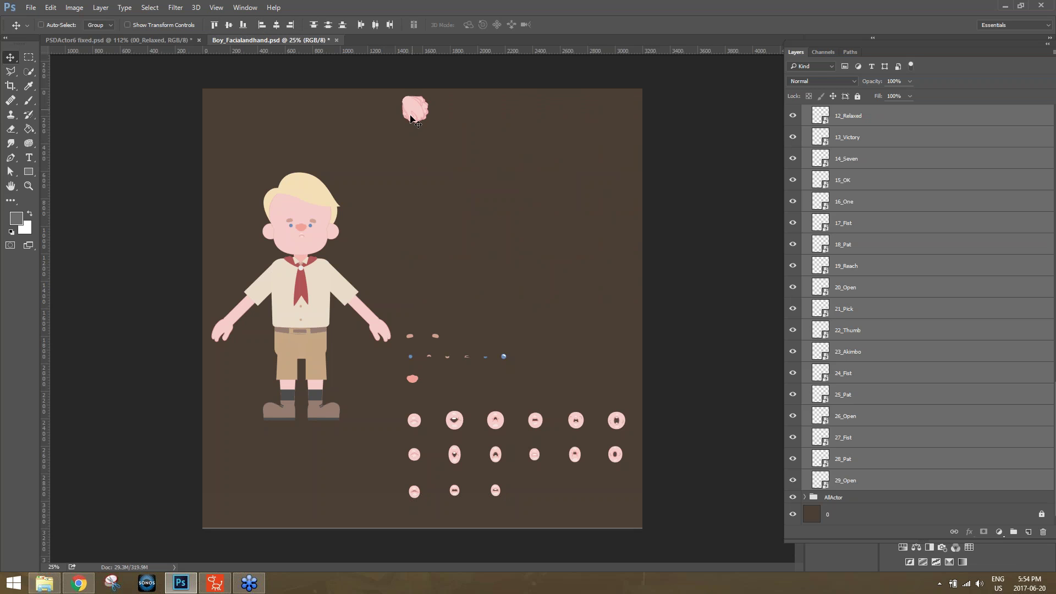
pyautogui.click(144, 38)
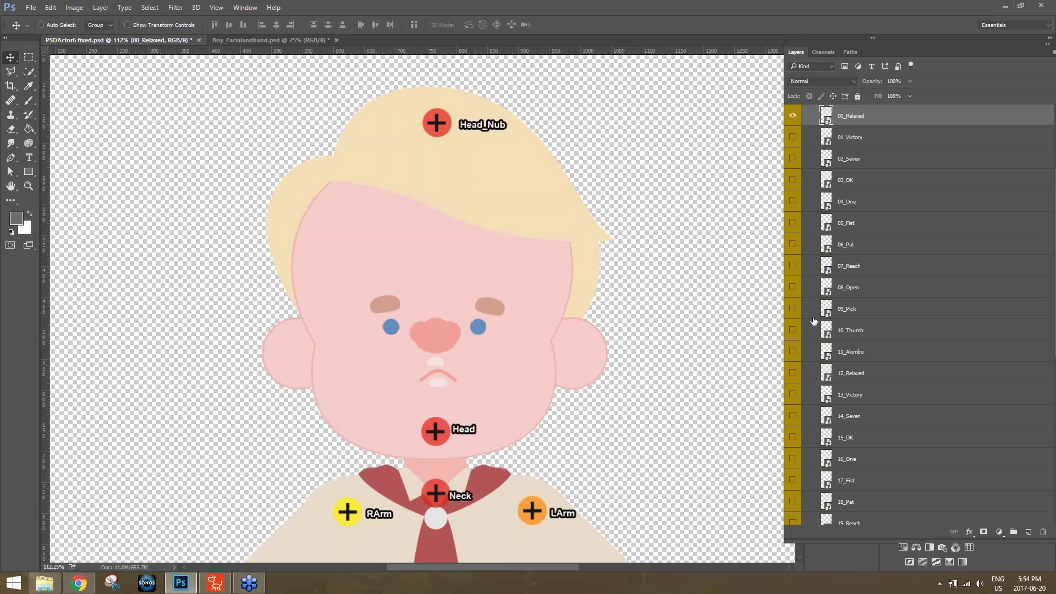
# - Delete the old hand sprite layers 00_Relaxed through 29_Open from RL_Image's RHand group
pyautogui.scroll(2, 868, 205)
pyautogui.scroll(2, 867, 203)
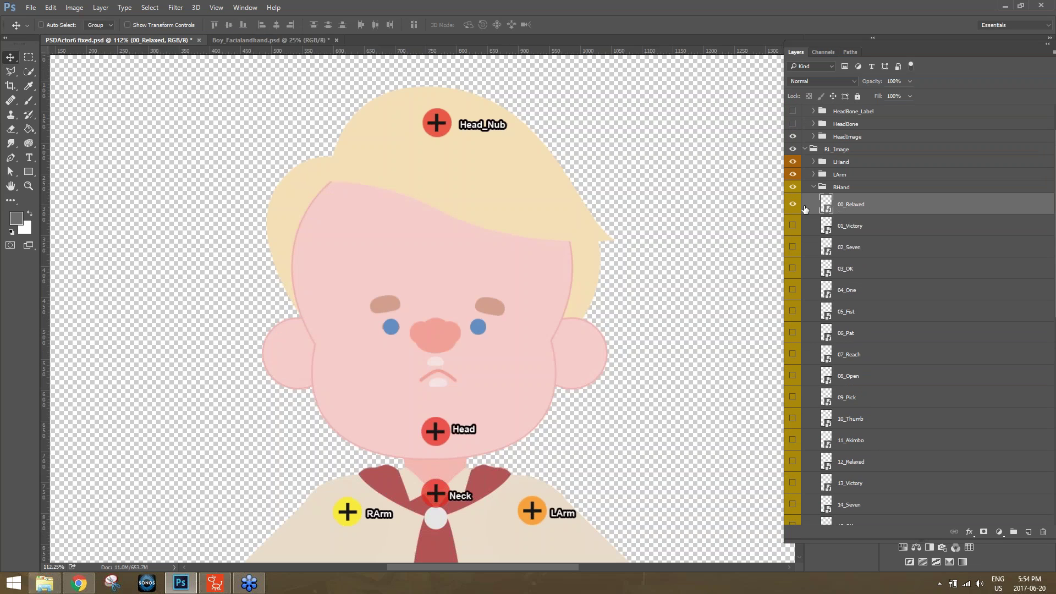
pyautogui.scroll(-6, 875, 330)
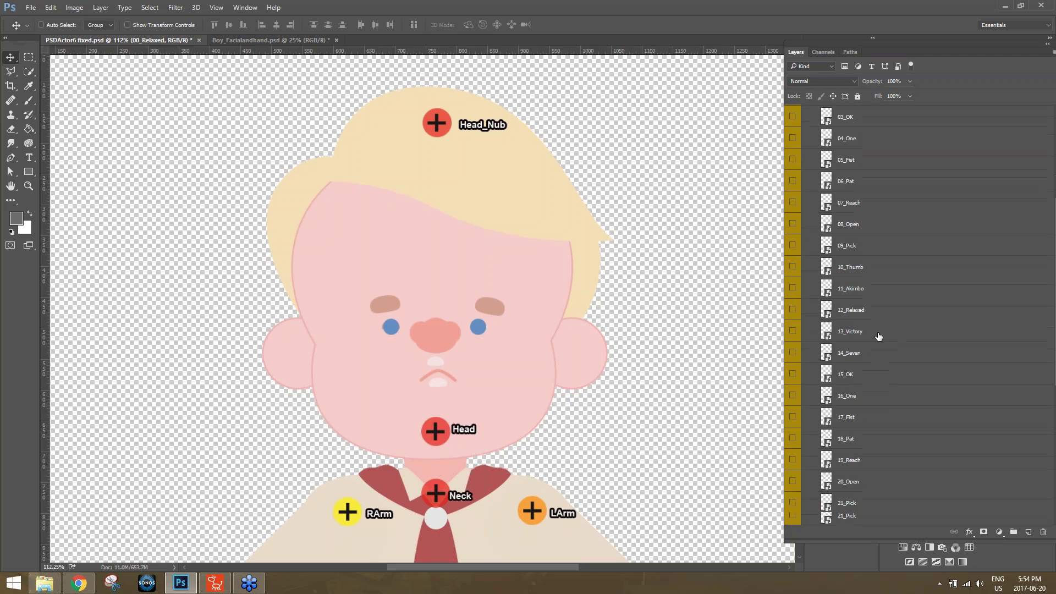
pyautogui.scroll(-1, 850, 385)
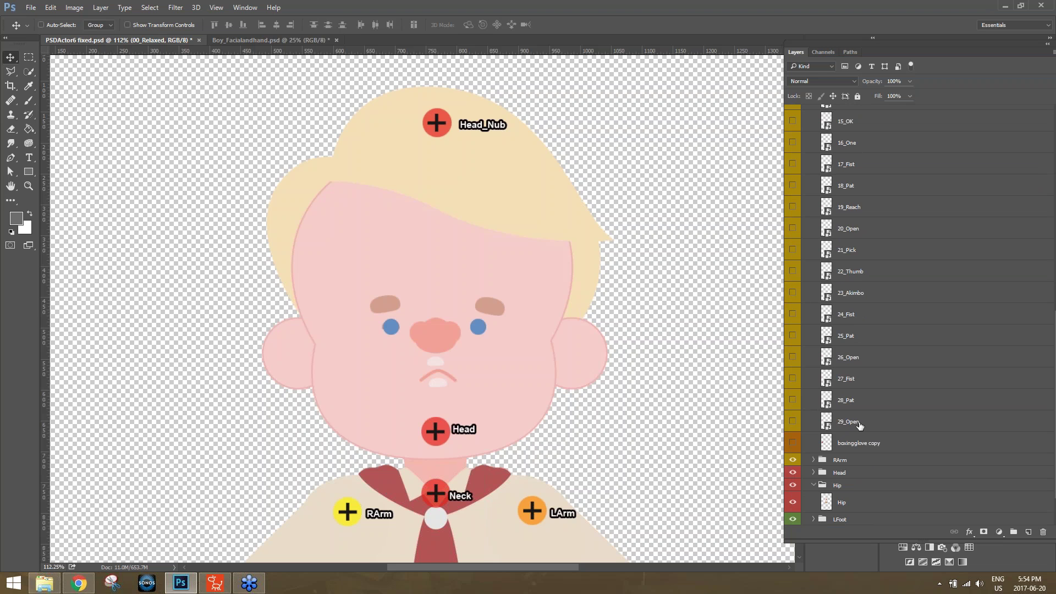
pyautogui.keyDown('shift'); pyautogui.click(859, 425); pyautogui.keyUp('shift')
pyautogui.press('Delete')
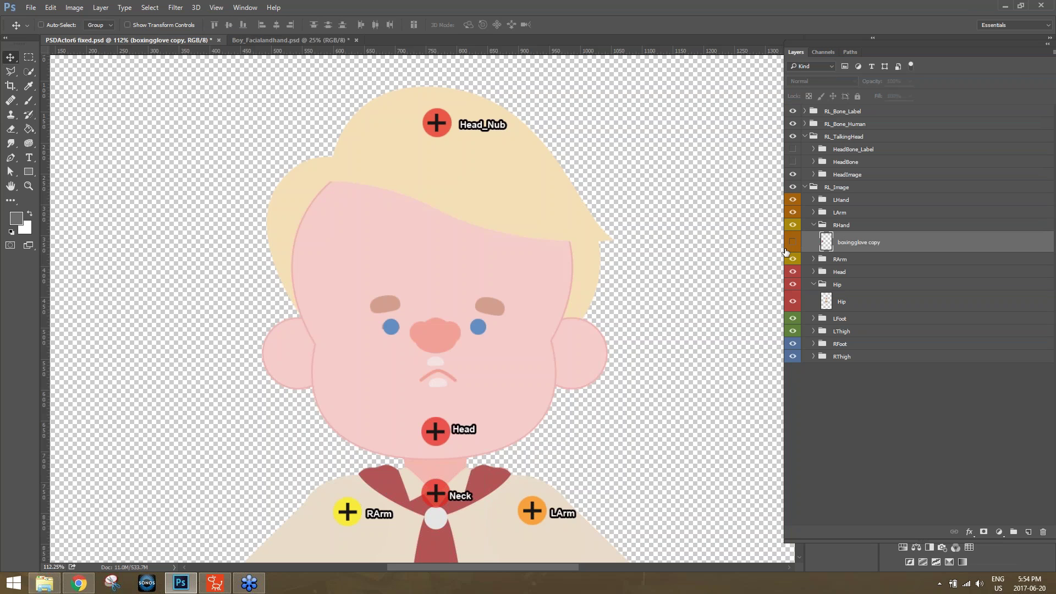
# - Duplicate the boxingglove copy layer in the RHand group and show the original glove on the character's right hand
pyautogui.hotkey('ctrl', 'j')
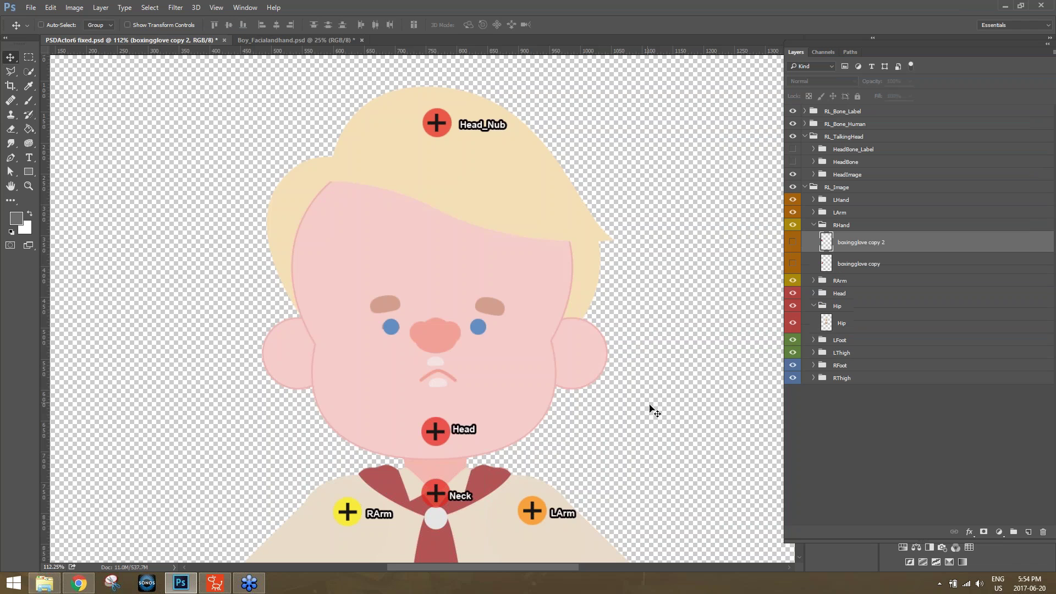
pyautogui.moveTo(690, 462); pyautogui.dragTo(462, 58)
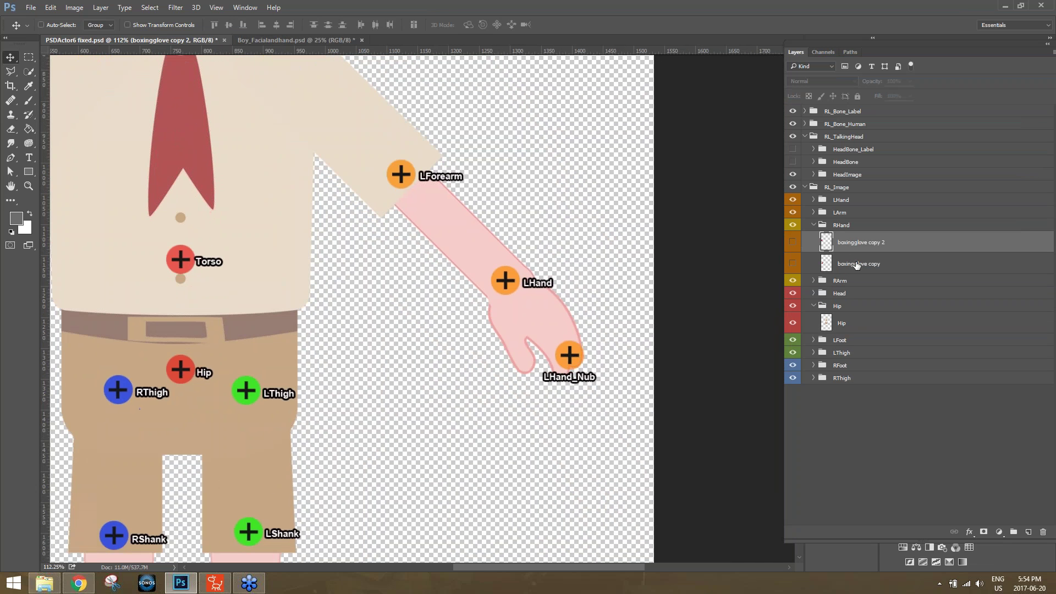
pyautogui.click(793, 263)
pyautogui.hscroll(-10, 479, 342)
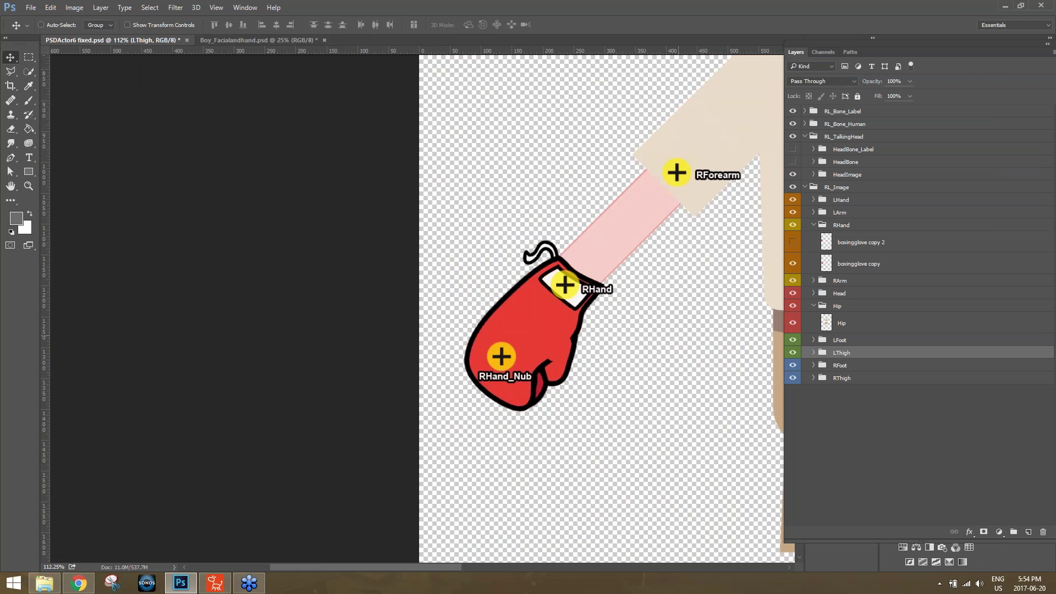
pyautogui.moveTo(608, 299); pyautogui.dragTo(493, 323)
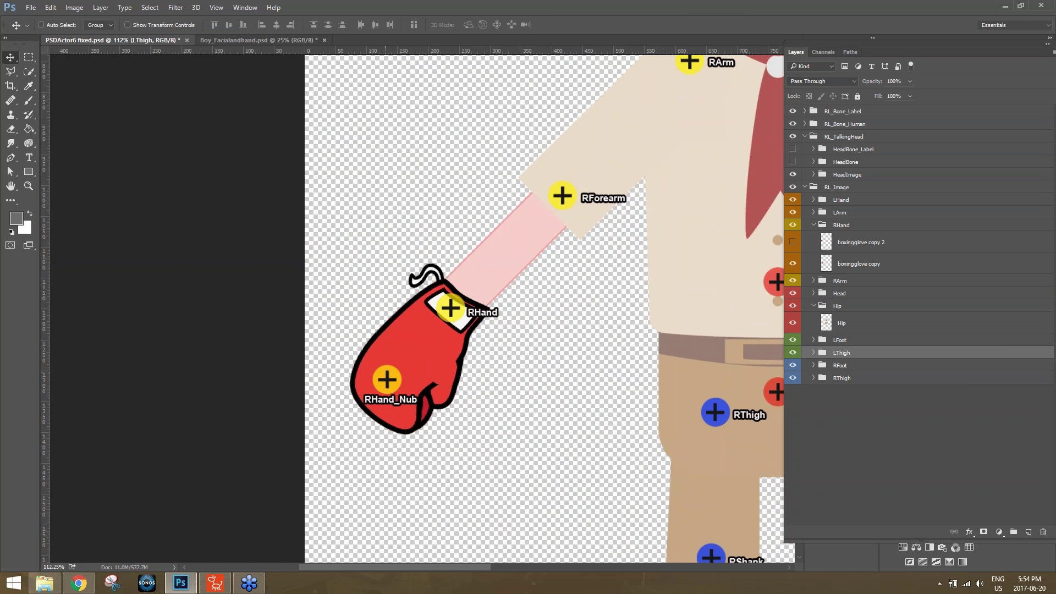
# - Float Boy_Facialandhand.psd in its own window and copy its stacked hand layers into PSDActor6's RHand group, over the boxing glove
pyautogui.click(850, 225)
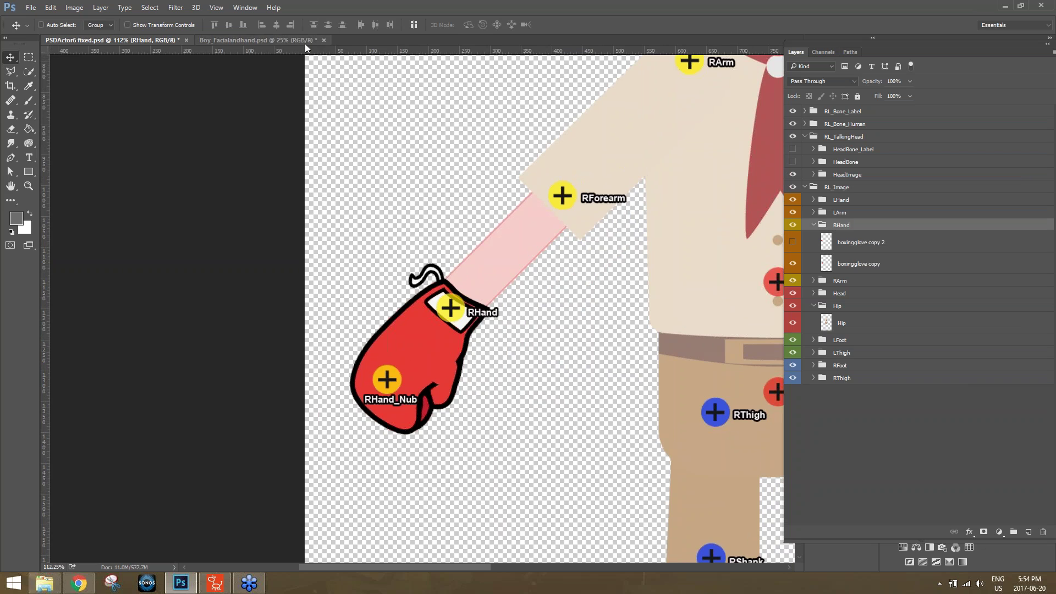
pyautogui.click(263, 39)
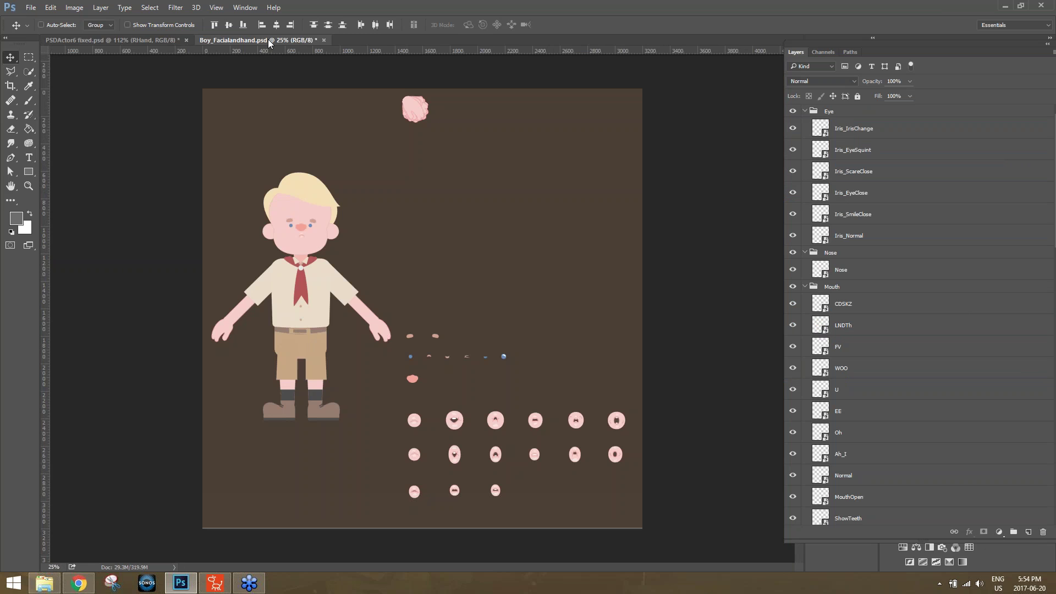
pyautogui.moveTo(265, 42); pyautogui.dragTo(395, 104)
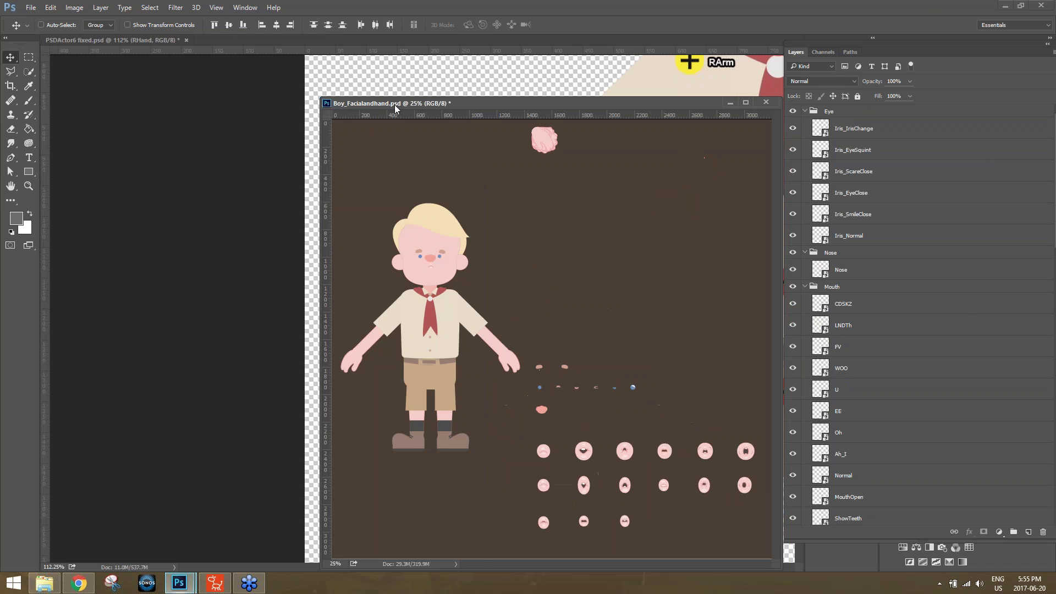
pyautogui.moveTo(463, 104); pyautogui.dragTo(643, 121)
pyautogui.moveTo(736, 153); pyautogui.dragTo(521, 269)
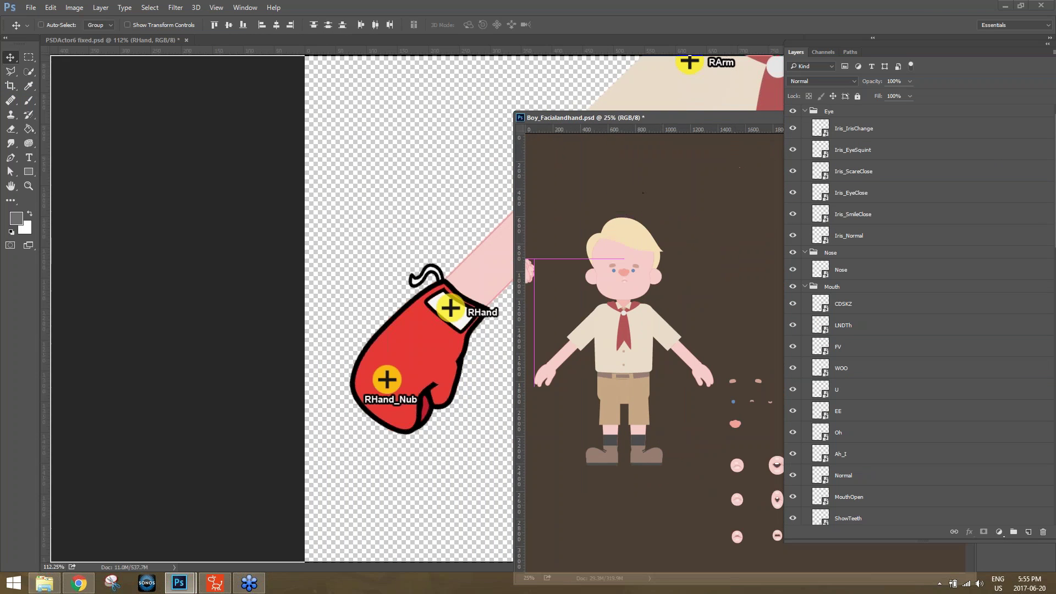
pyautogui.moveTo(422, 345); pyautogui.dragTo(422, 345)
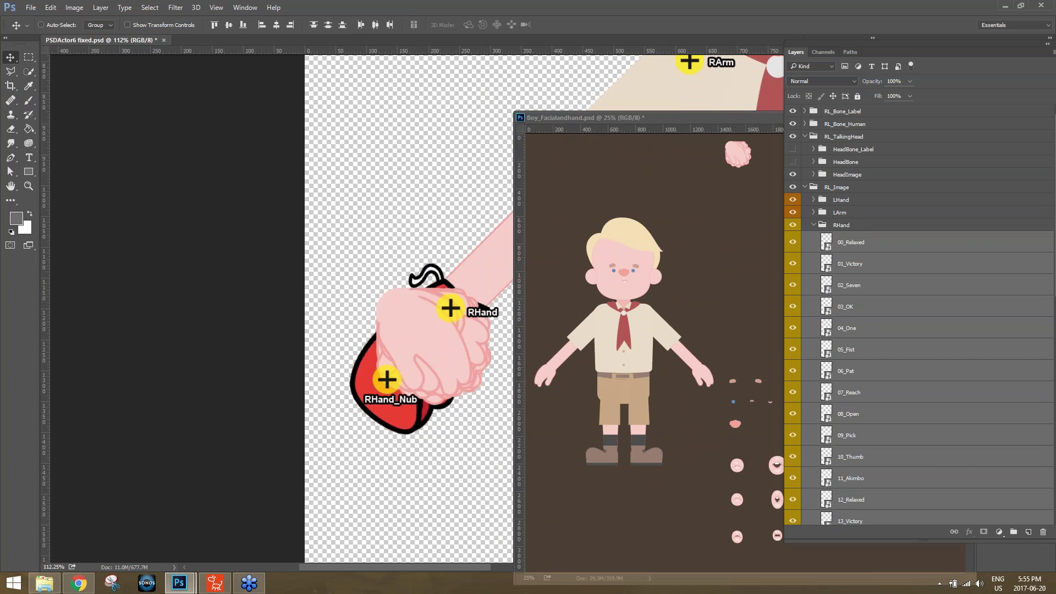
# - Move the floating Boy_Facialandhand.psd window aside and close that document
pyautogui.moveTo(746, 121); pyautogui.dragTo(563, 112)
pyautogui.click(776, 108)
pyautogui.click(541, 220)
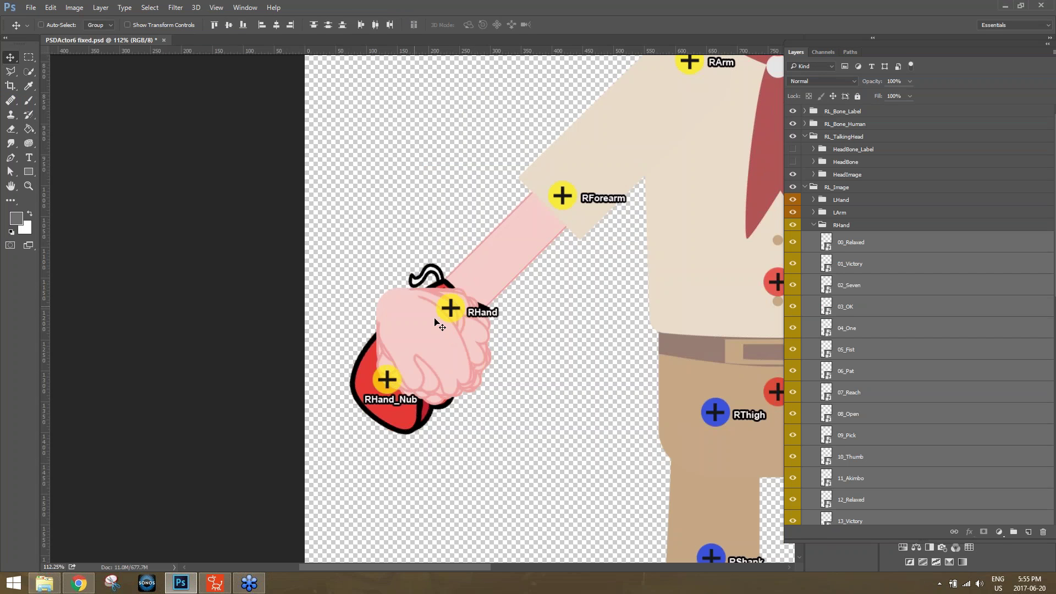
# - Flip the copied hand layers horizontally and move them into place at the end of the right forearm
pyautogui.click(76, 7)
pyautogui.moveTo(96, 10)
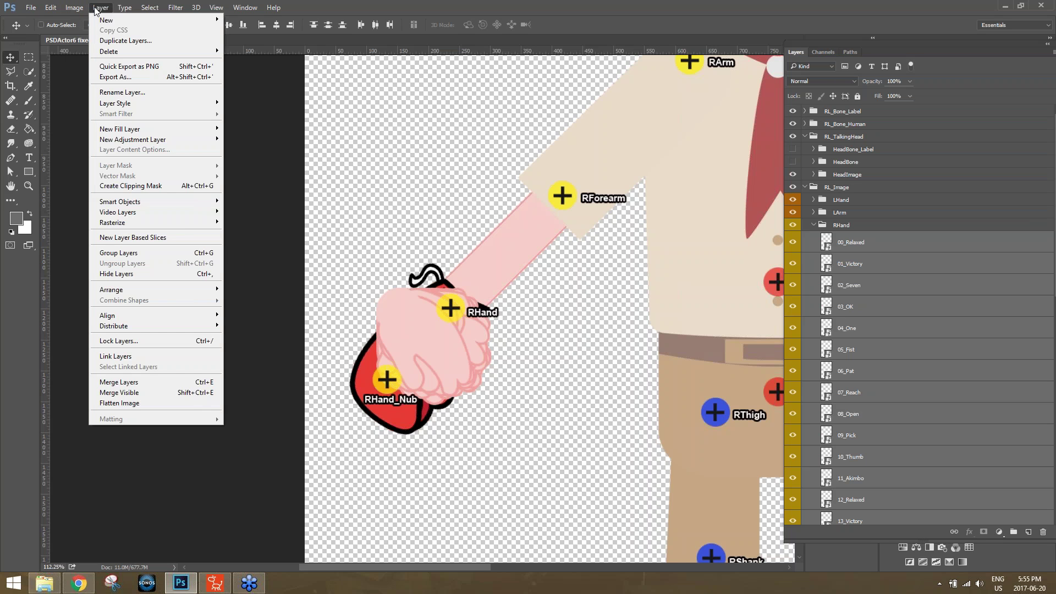
pyautogui.moveTo(51, 7)
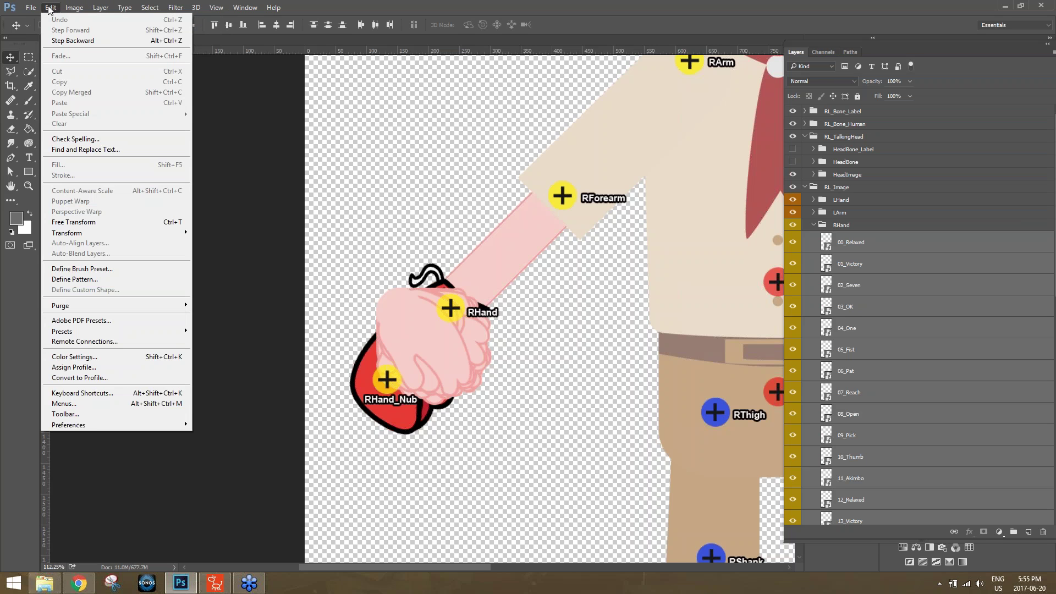
pyautogui.moveTo(120, 233)
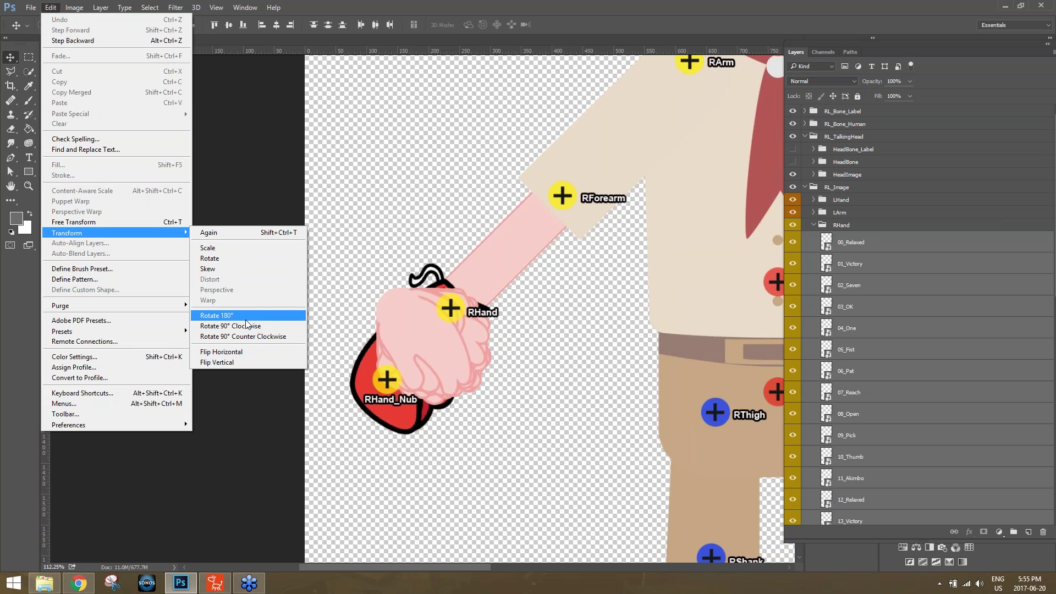
pyautogui.click(242, 352)
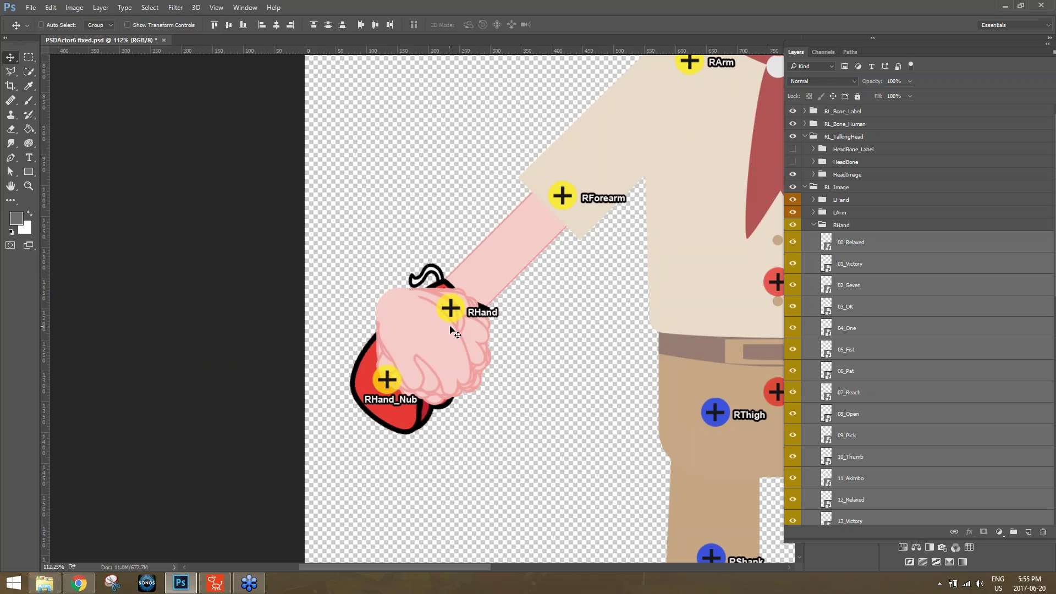
pyautogui.moveTo(458, 343); pyautogui.dragTo(444, 343)
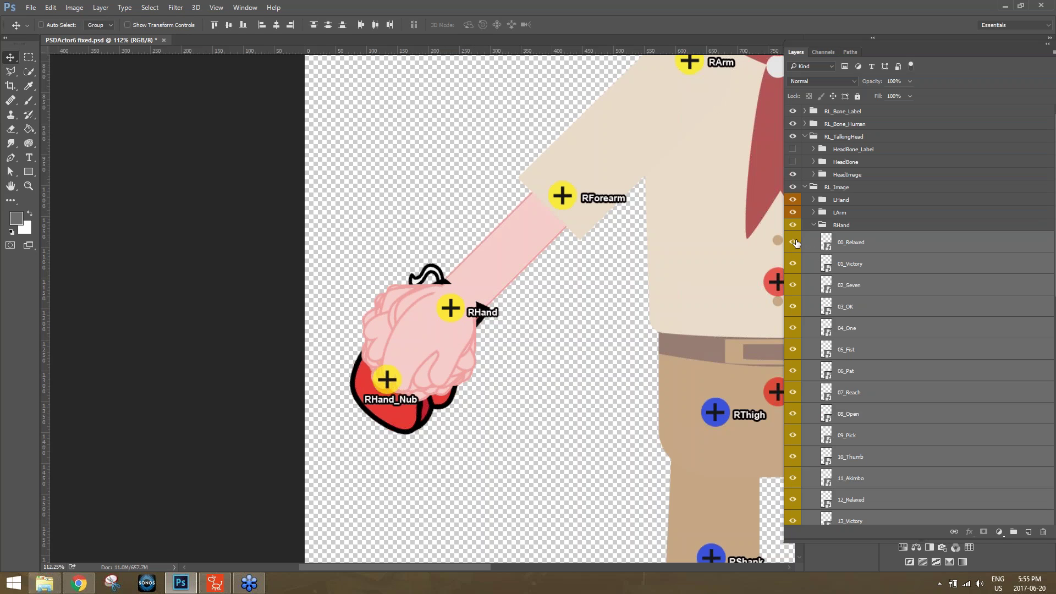
# - Hide the hand layers 01_Victory through 29_Open and the boxing glove, leaving only 00_Relaxed shown in the RHand group
pyautogui.moveTo(792, 264); pyautogui.dragTo(794, 498)
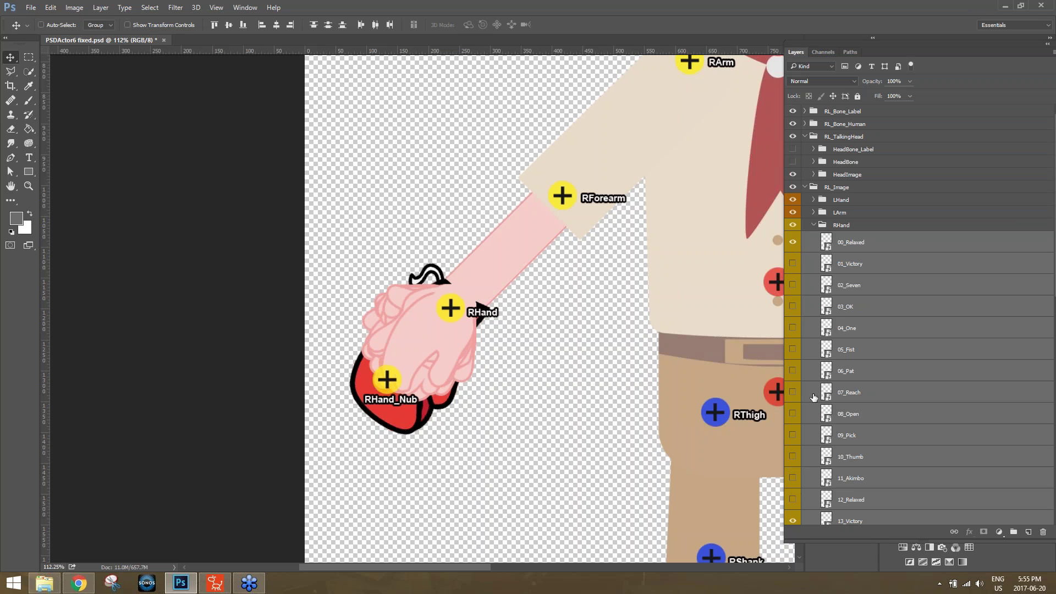
pyautogui.scroll(-5, 813, 398)
pyautogui.scroll(-3, 813, 398)
pyautogui.moveTo(795, 307); pyautogui.dragTo(792, 498)
pyautogui.scroll(-5, 799, 429)
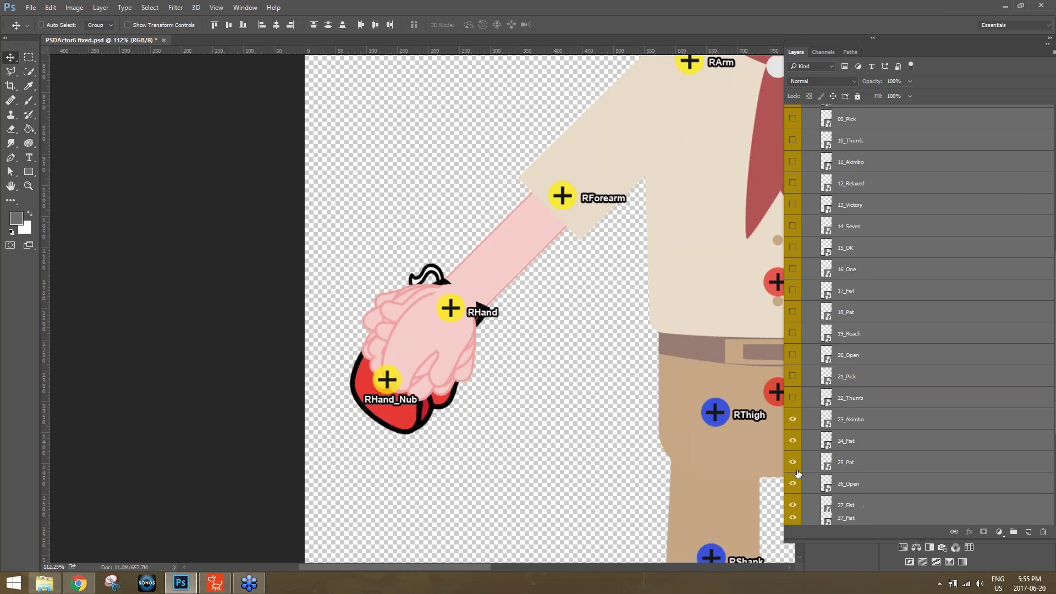
pyautogui.moveTo(797, 320); pyautogui.dragTo(793, 447)
pyautogui.click(793, 490)
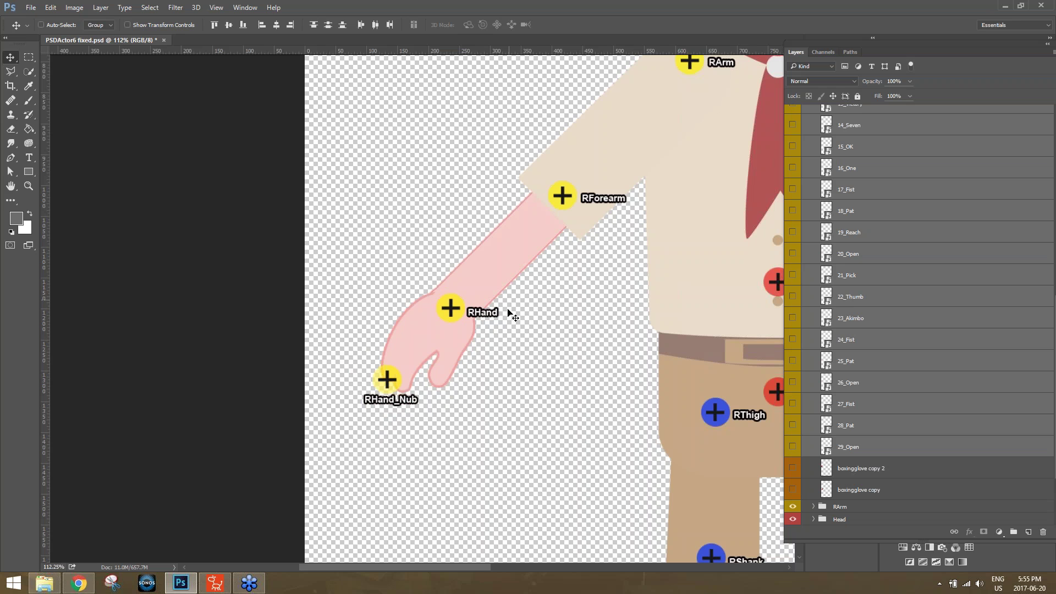
# - Switch to CrazyTalk Animator, swap PSDActor6's RHand sprite to the boxing glove in the Sprite Editor, and close the editor
pyautogui.click(215, 582)
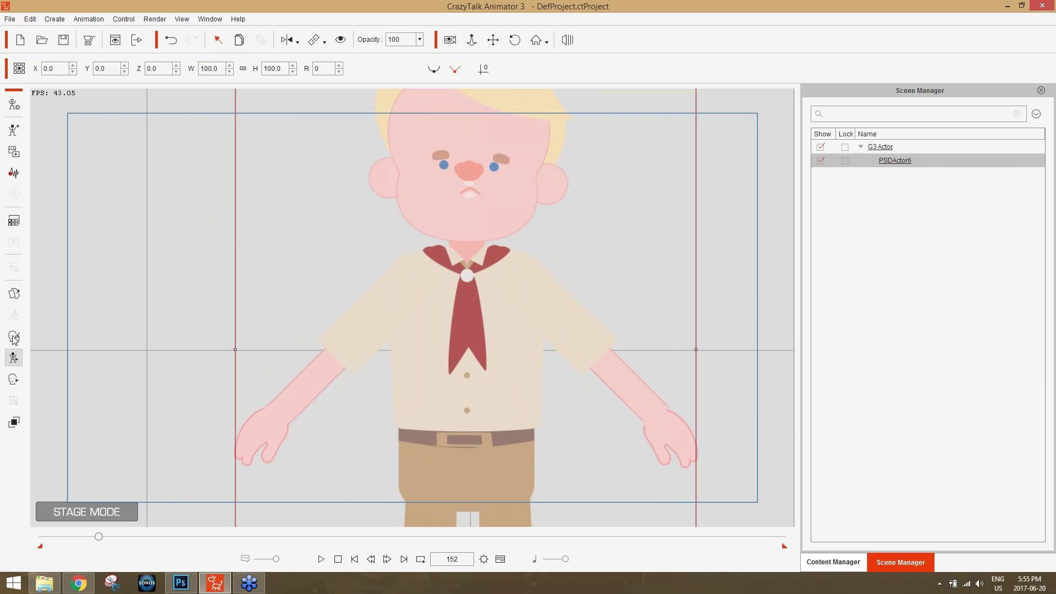
pyautogui.click(14, 293)
pyautogui.click(282, 437)
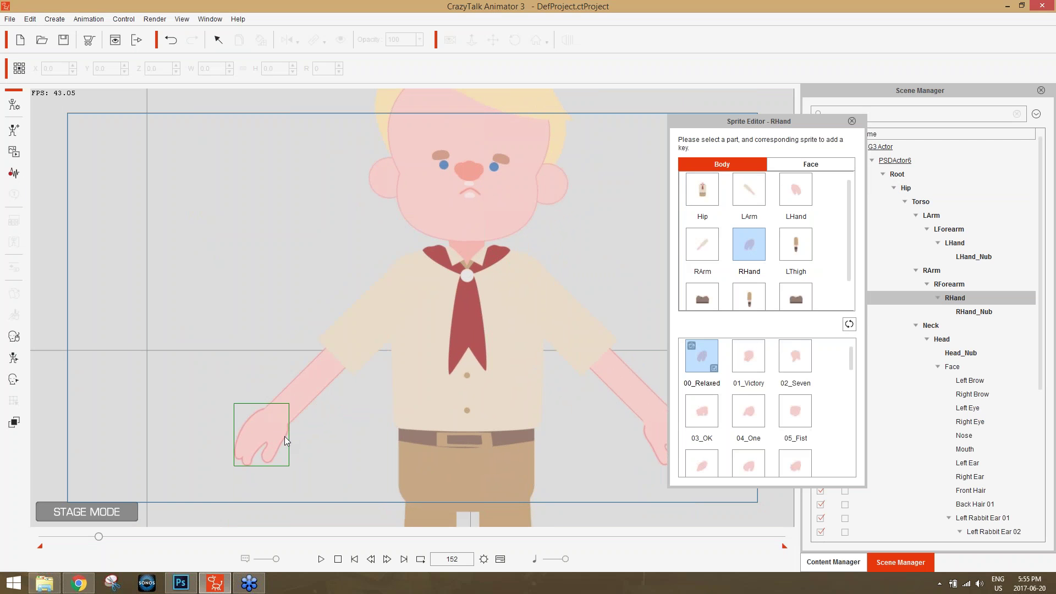
pyautogui.moveTo(846, 356); pyautogui.dragTo(850, 452)
pyautogui.click(710, 466)
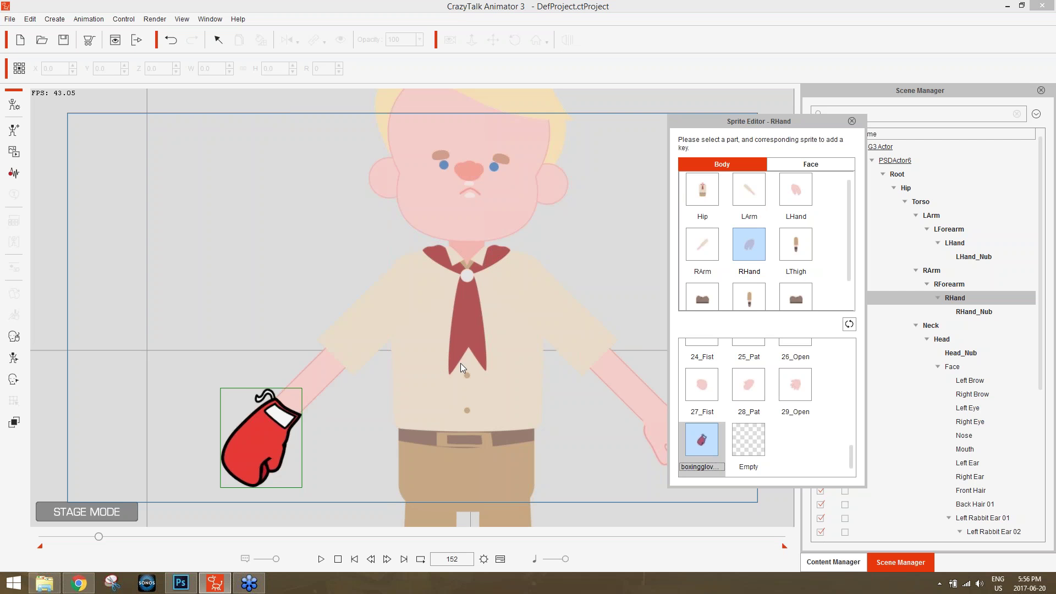
pyautogui.click(852, 121)
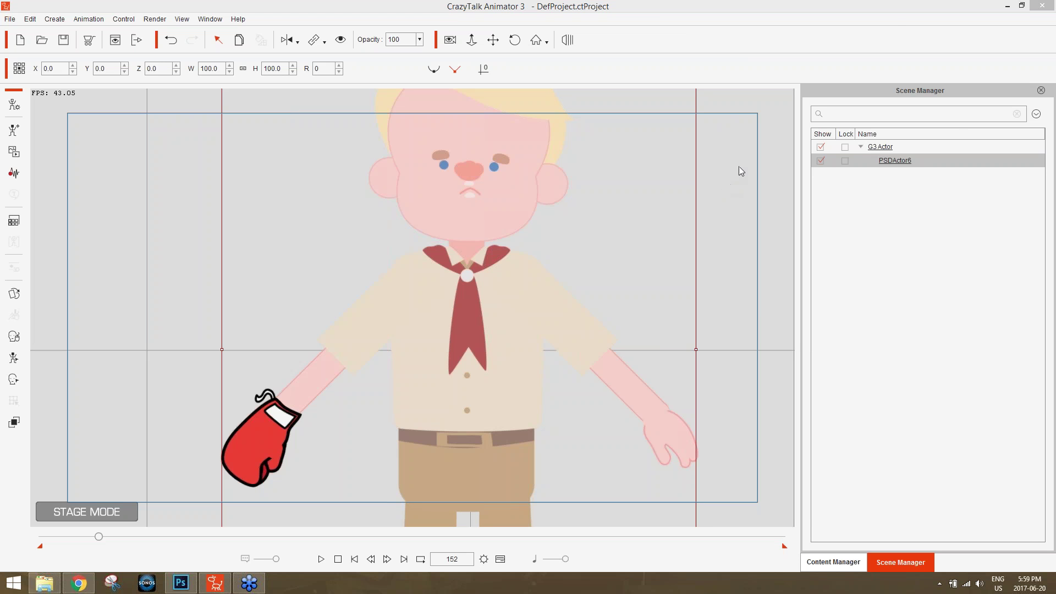
# - Open the Content Manager and delete the PSDActor6 character from the stage
pyautogui.click(833, 560)
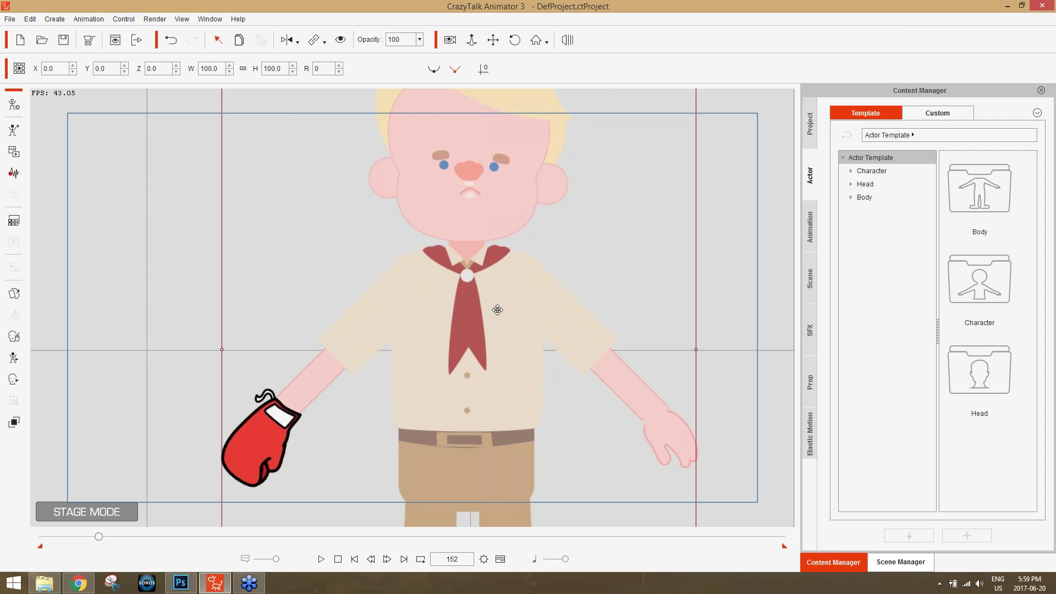
pyautogui.press('Delete')
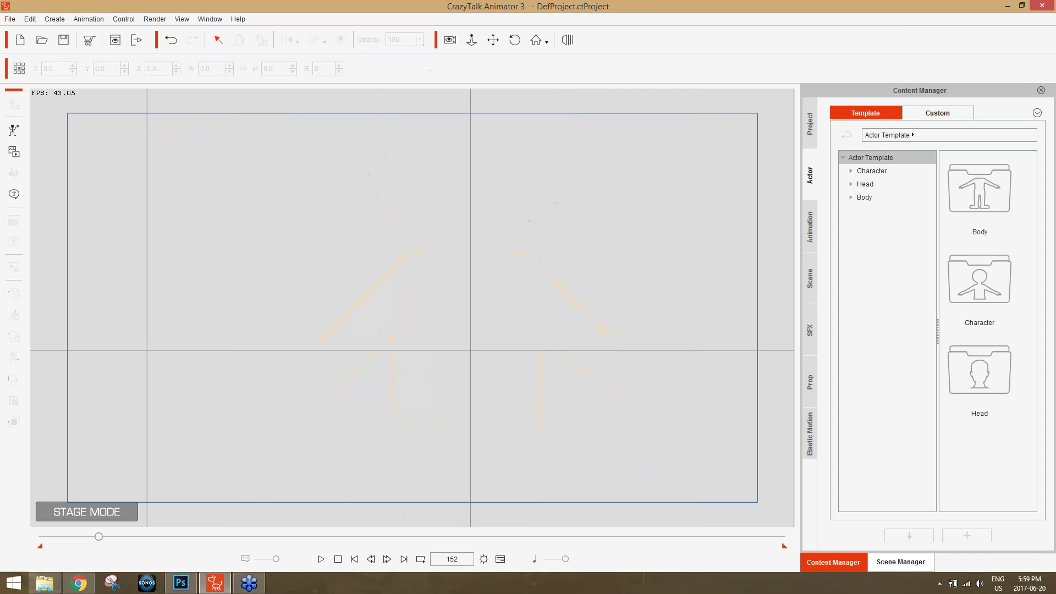
# - Load the Elastic Folks_Female_03_F character from the 1_G3 Human actor templates onto the stage
pyautogui.click(812, 220)
pyautogui.click(814, 190)
pyautogui.click(851, 171)
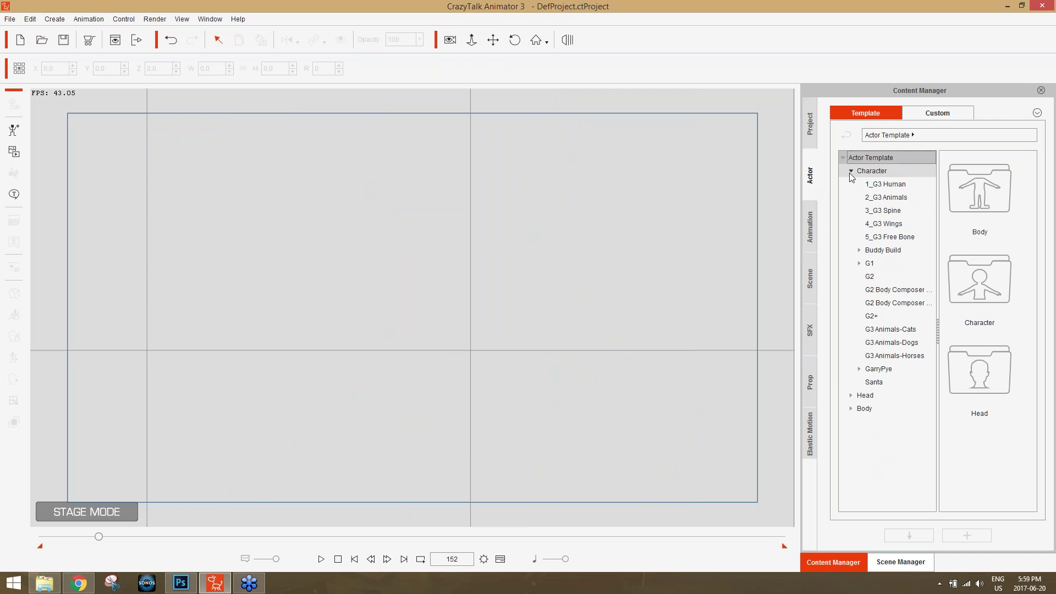
pyautogui.click(880, 185)
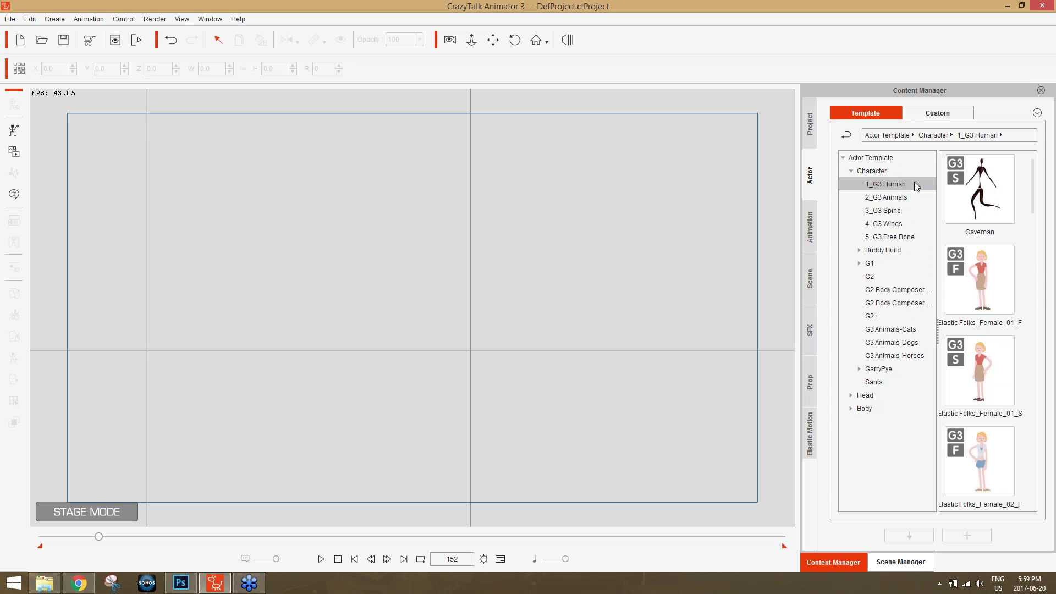
pyautogui.scroll(-3, 1038, 205)
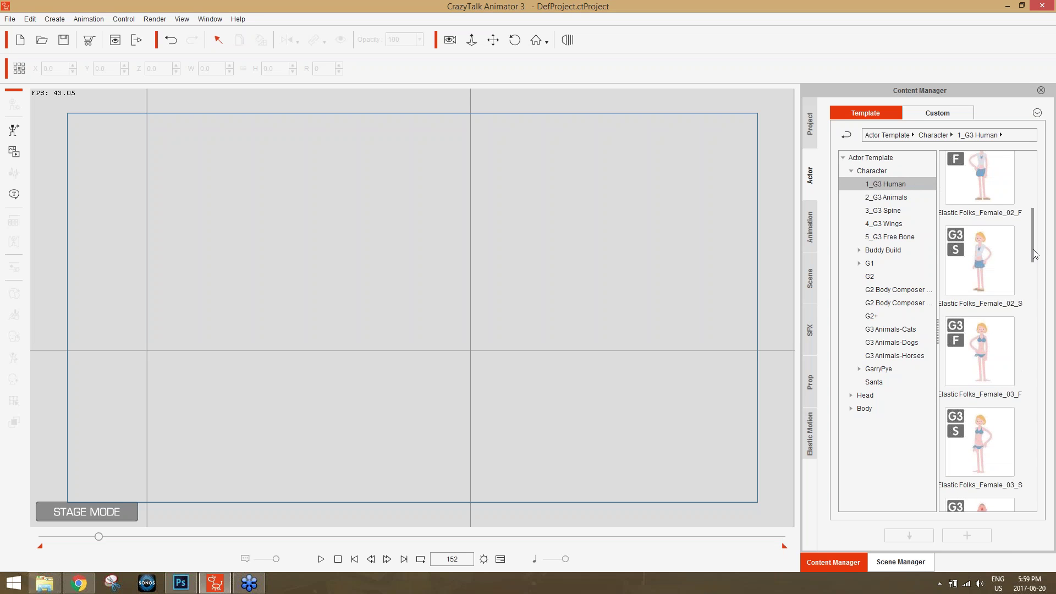
pyautogui.scroll(-2, 1030, 264)
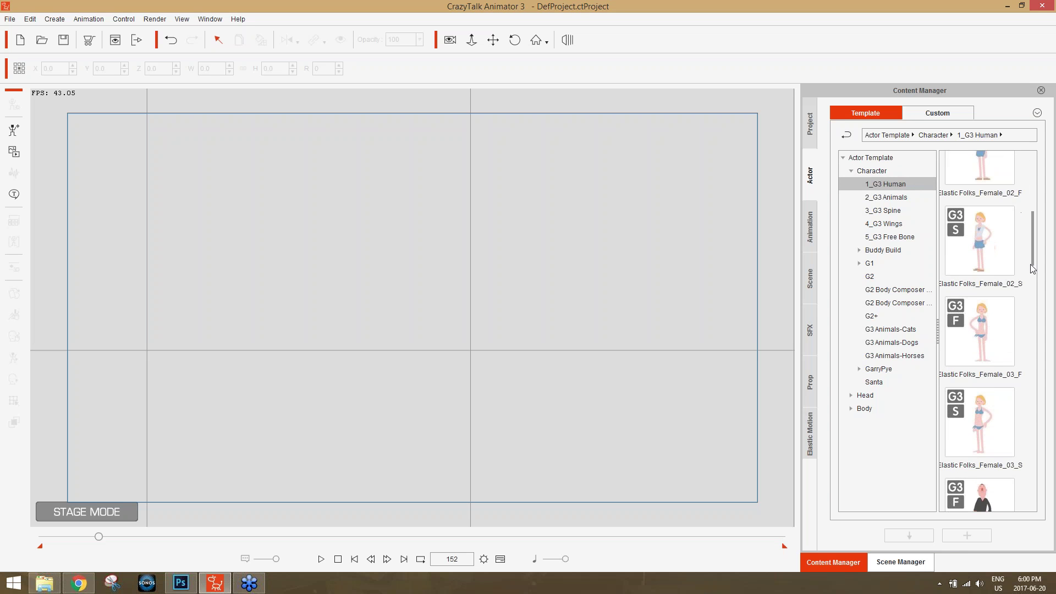
pyautogui.click(984, 221)
pyautogui.doubleClick(981, 218)
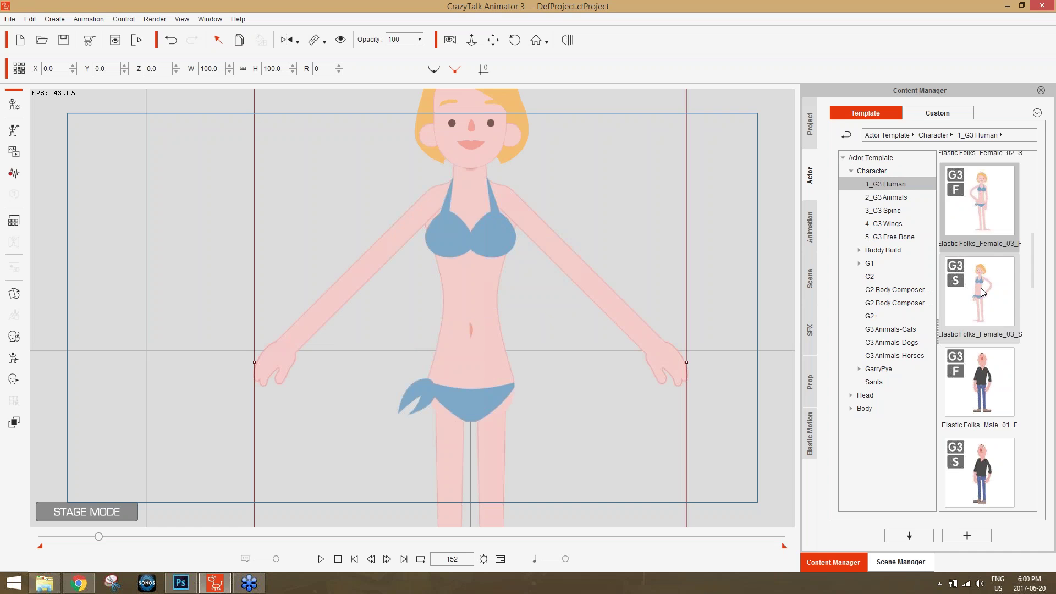
# - Add the Elastic Folks_Female_03_S character beside the first one, at about X -127.8 and Y 3.5, and return to frame 1
pyautogui.moveTo(981, 288); pyautogui.dragTo(201, 302)
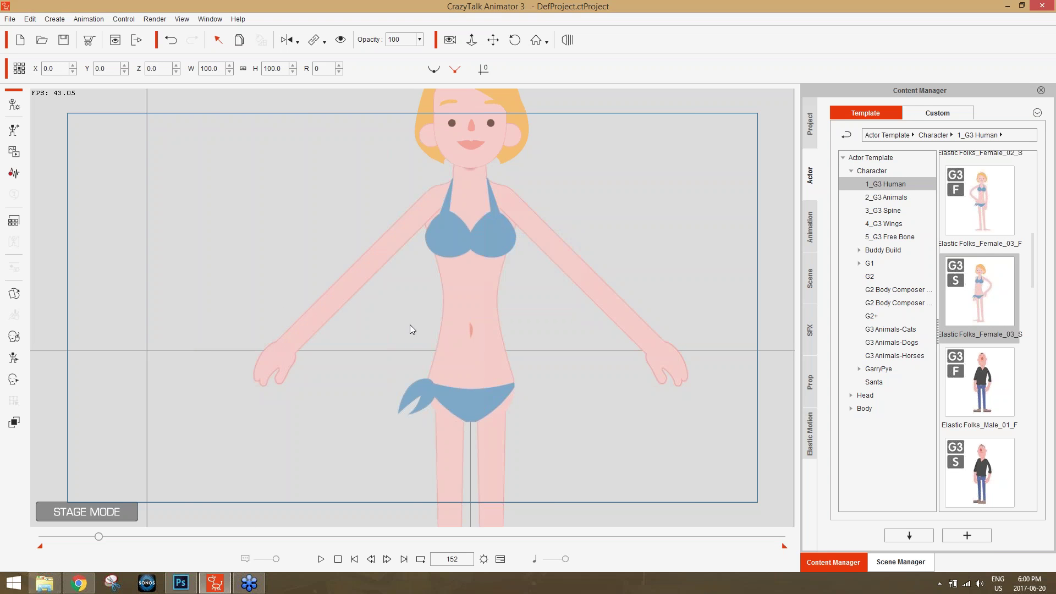
pyautogui.scroll(-5, 266, 271)
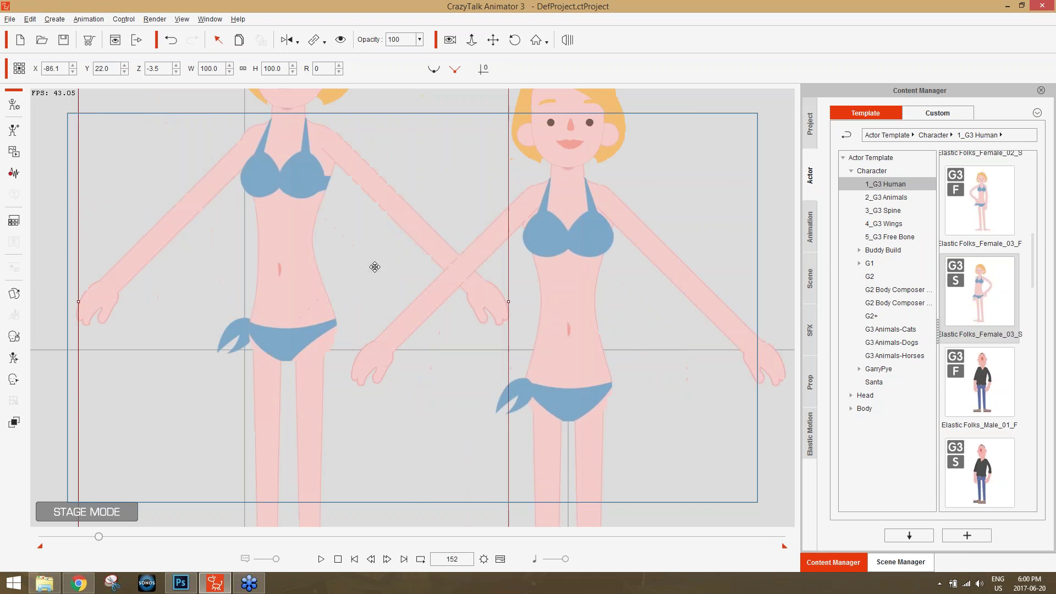
pyautogui.moveTo(349, 252); pyautogui.dragTo(269, 290)
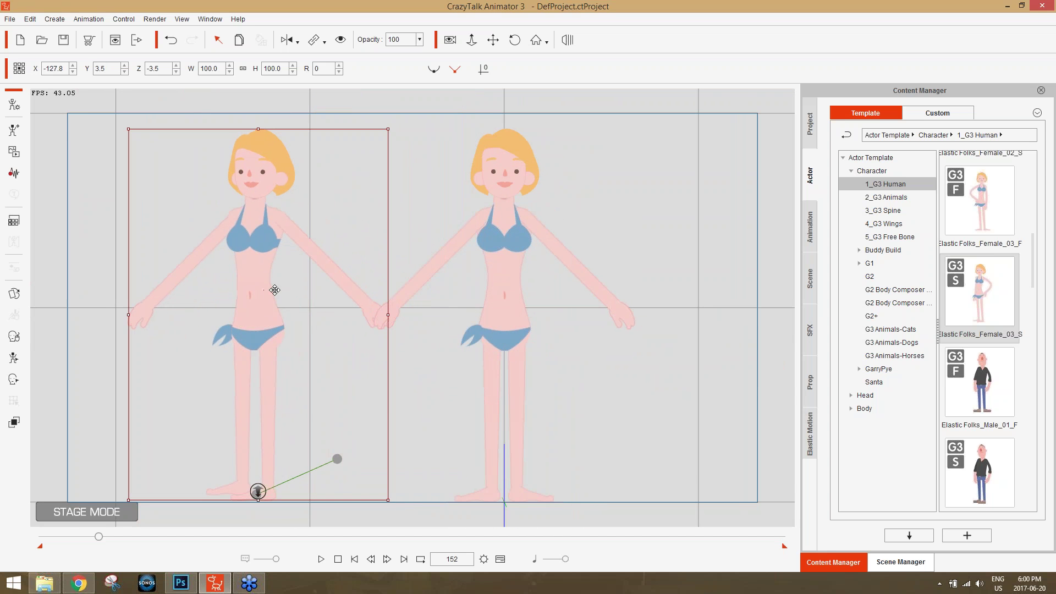
pyautogui.rightClick(269, 290)
pyautogui.click(299, 370)
pyautogui.click(354, 558)
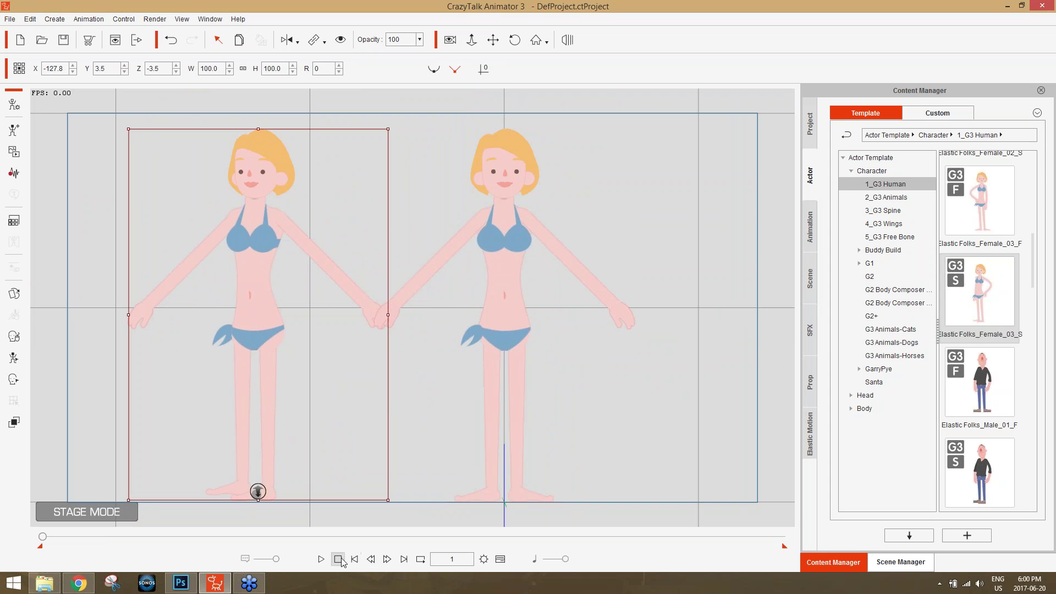
# - Apply the Jump Split motion from the first Elastic Folks Move set under 1_G3 Human to the Female_03_S character
pyautogui.click(813, 228)
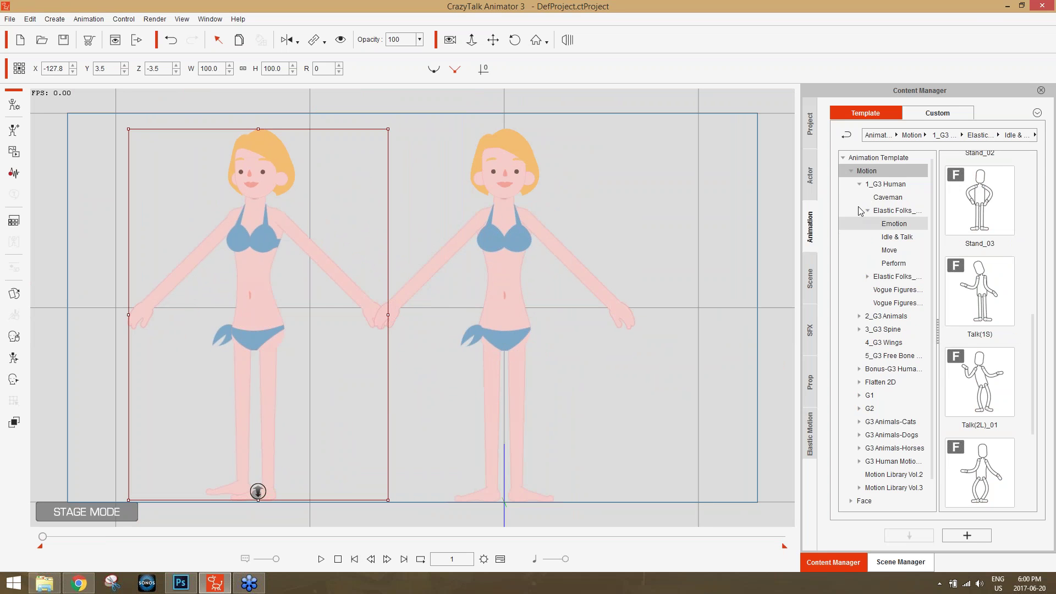
pyautogui.click(900, 238)
pyautogui.click(901, 250)
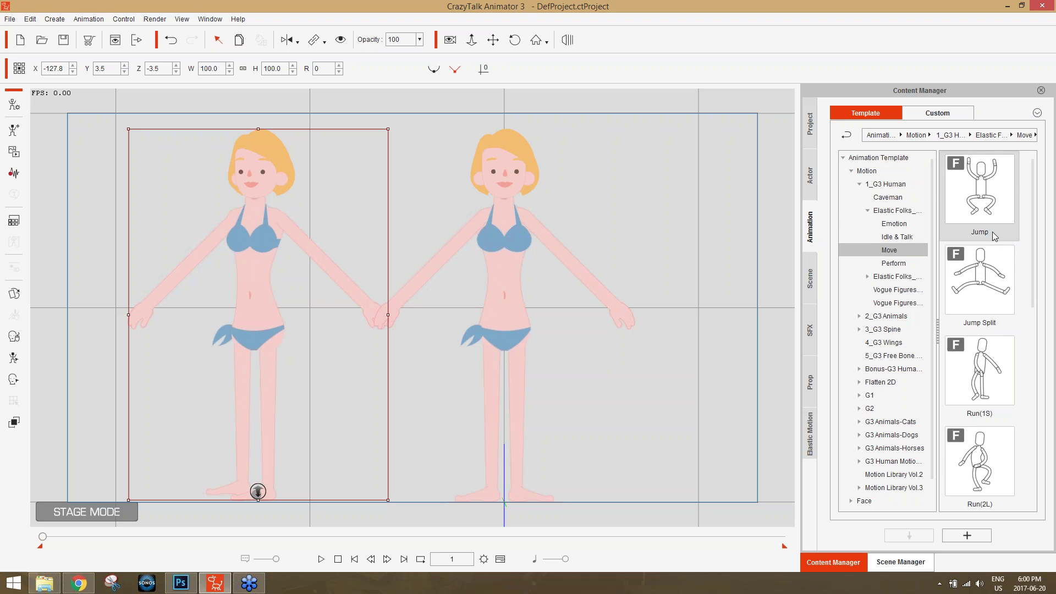
pyautogui.moveTo(1030, 273); pyautogui.dragTo(1039, 244)
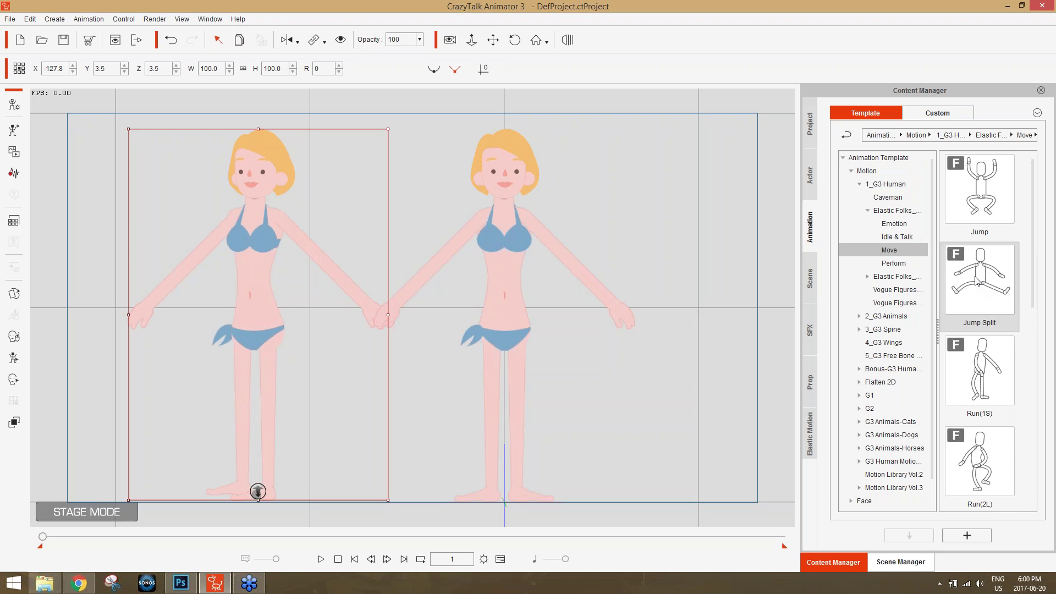
pyautogui.moveTo(977, 279); pyautogui.dragTo(245, 285)
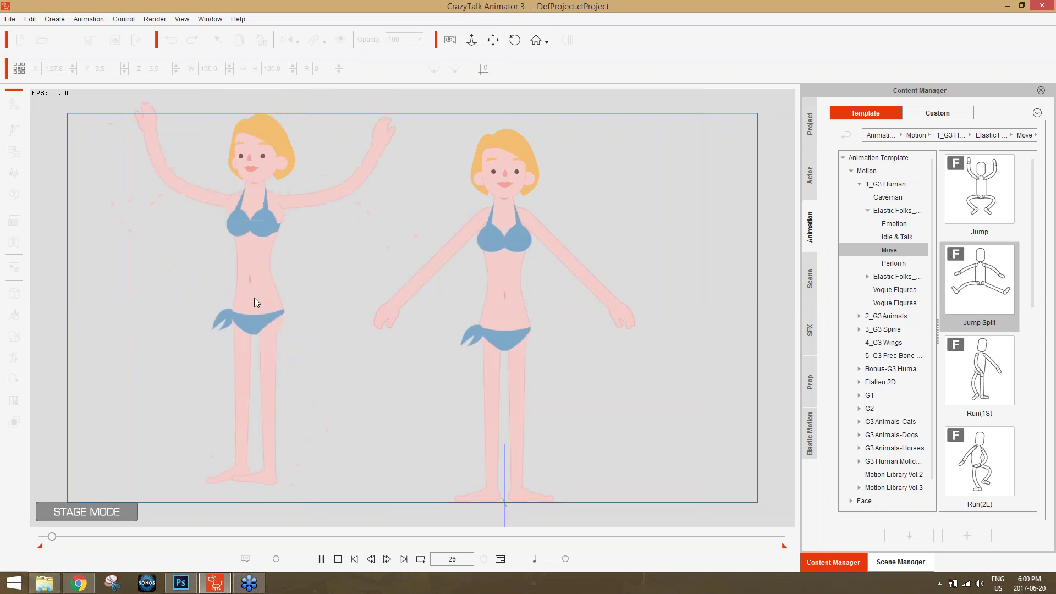
# - Examine the Female_03_S character's jump pose at frame 20, then return to the first frame
pyautogui.moveTo(55, 544); pyautogui.dragTo(49, 544)
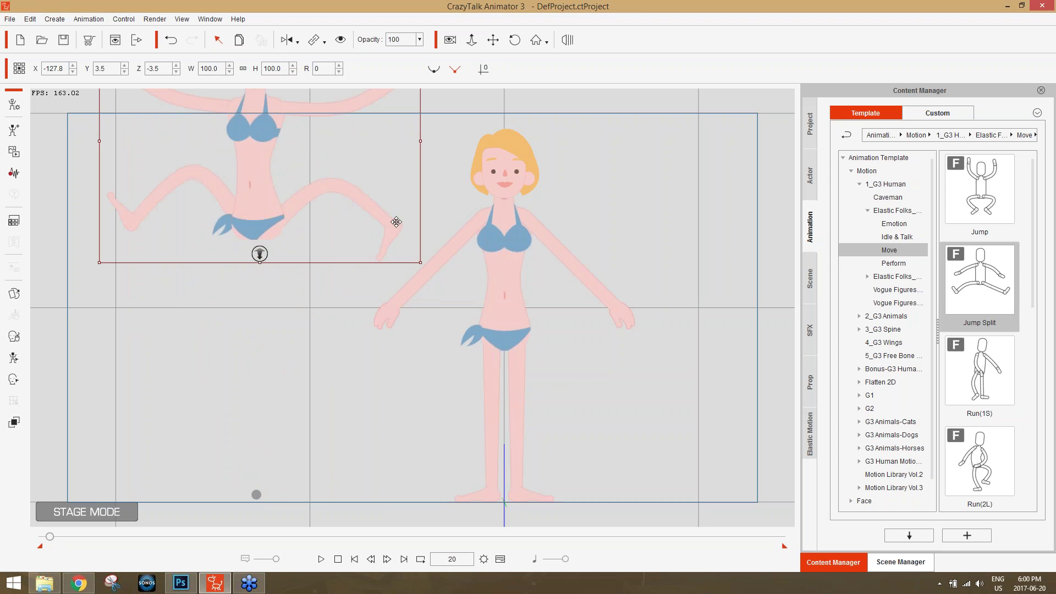
pyautogui.moveTo(280, 167); pyautogui.dragTo(263, 272)
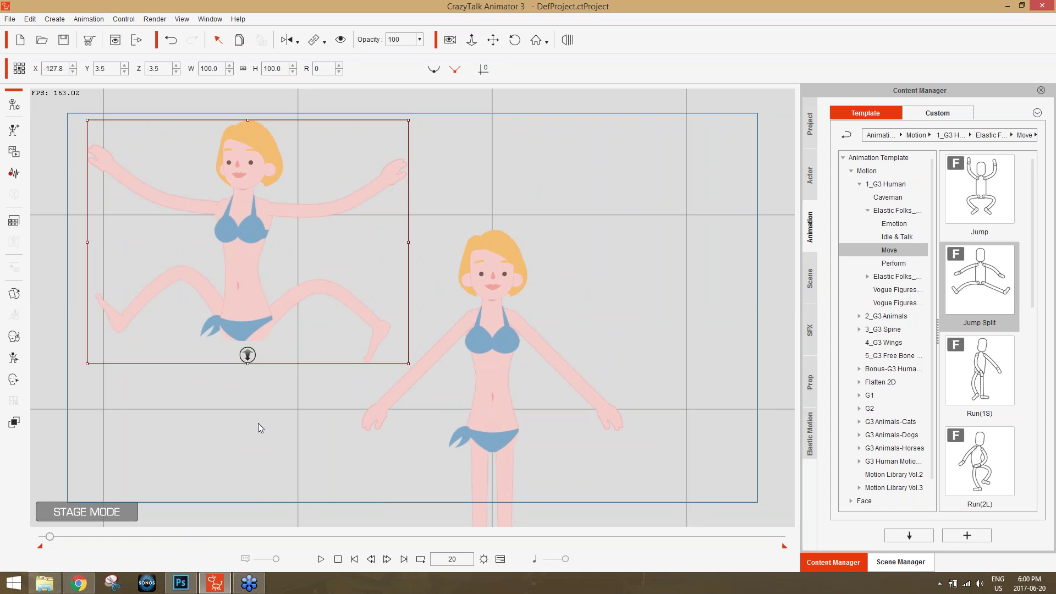
pyautogui.moveTo(429, 436); pyautogui.dragTo(464, 361)
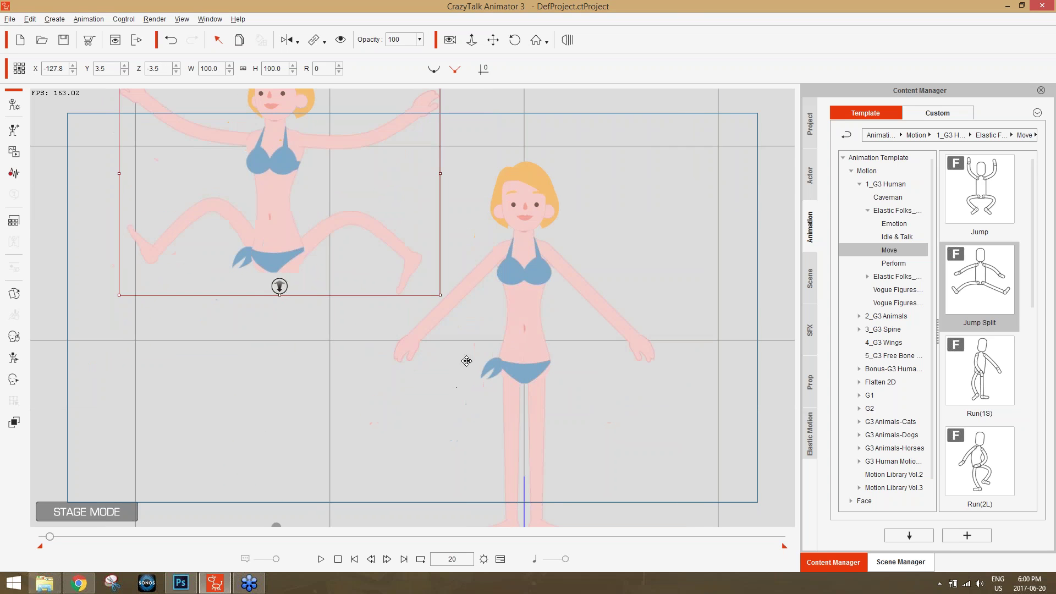
pyautogui.click(338, 558)
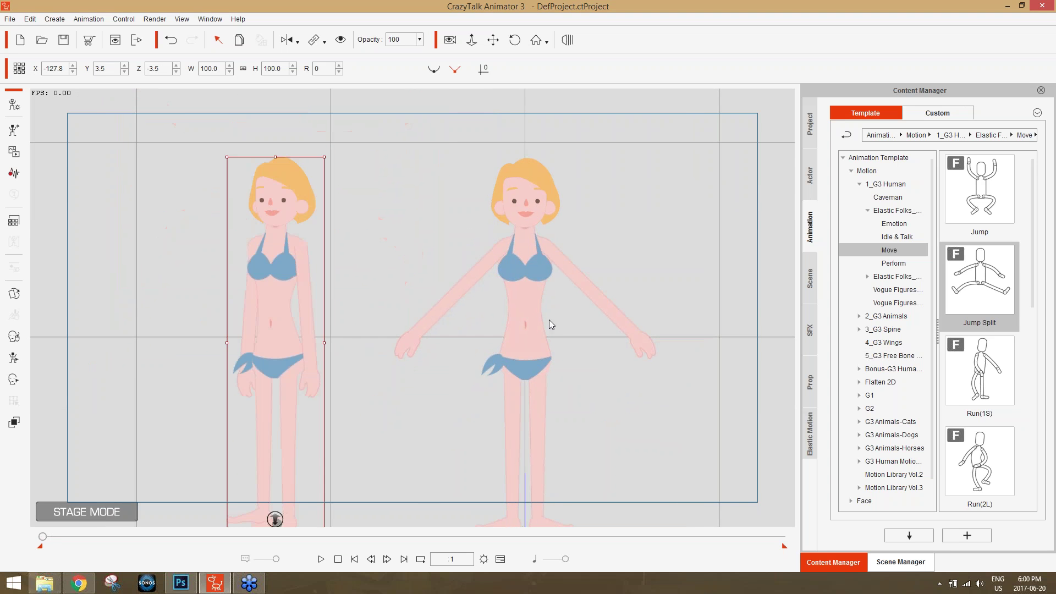
# - Apply the same Jump Split motion to the Female_03_F character and let it play
pyautogui.click(536, 317)
pyautogui.press('space')
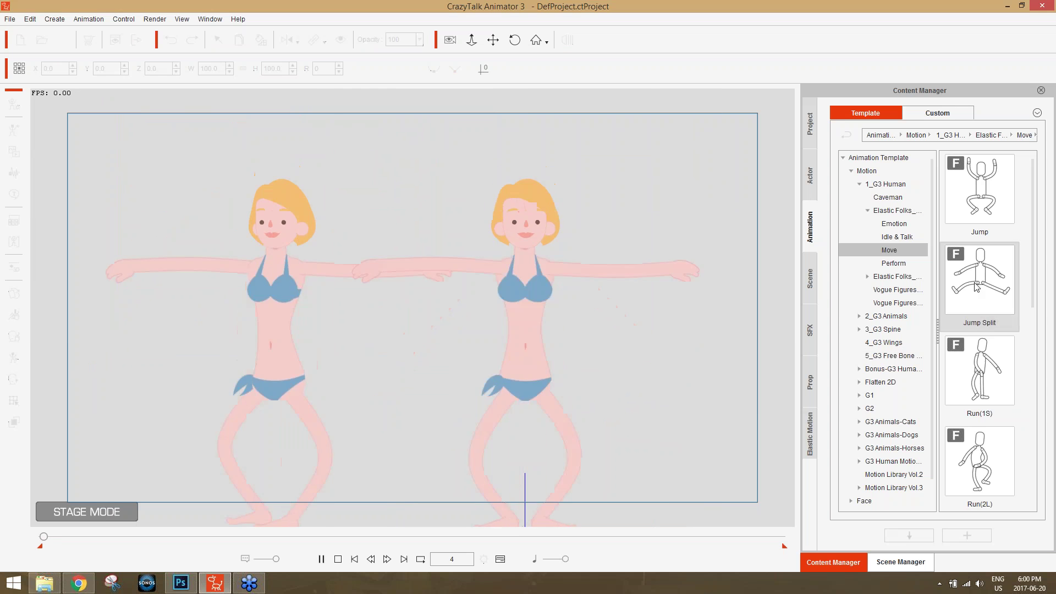
pyautogui.press('space')
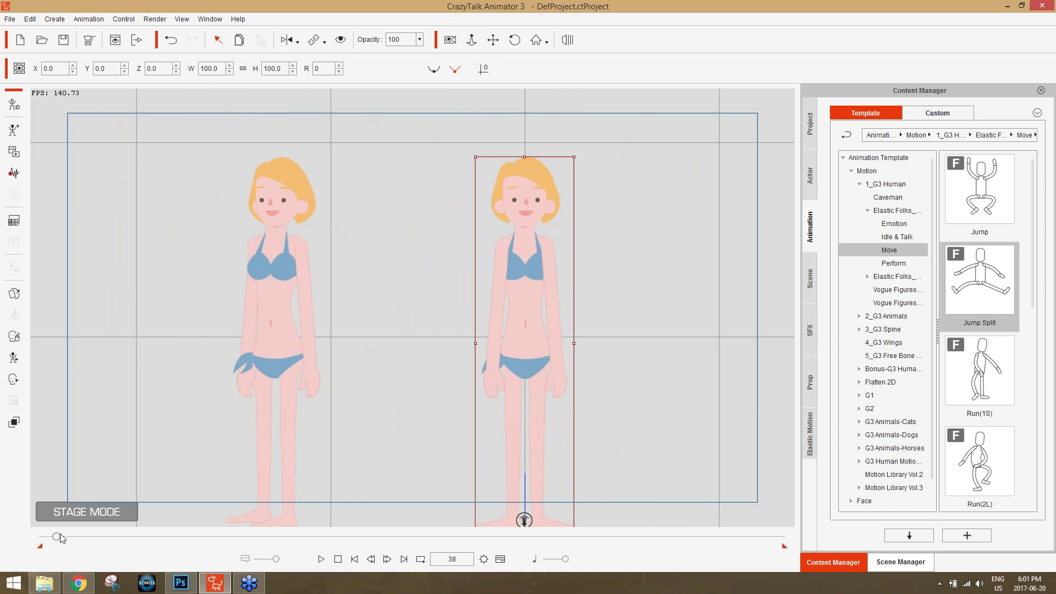
# - At frame 20, move the Female_03_F character to about X 44.1, Y -33.1, then return to the first frame
pyautogui.moveTo(58, 539); pyautogui.dragTo(49, 542)
pyautogui.moveTo(514, 181); pyautogui.dragTo(584, 325)
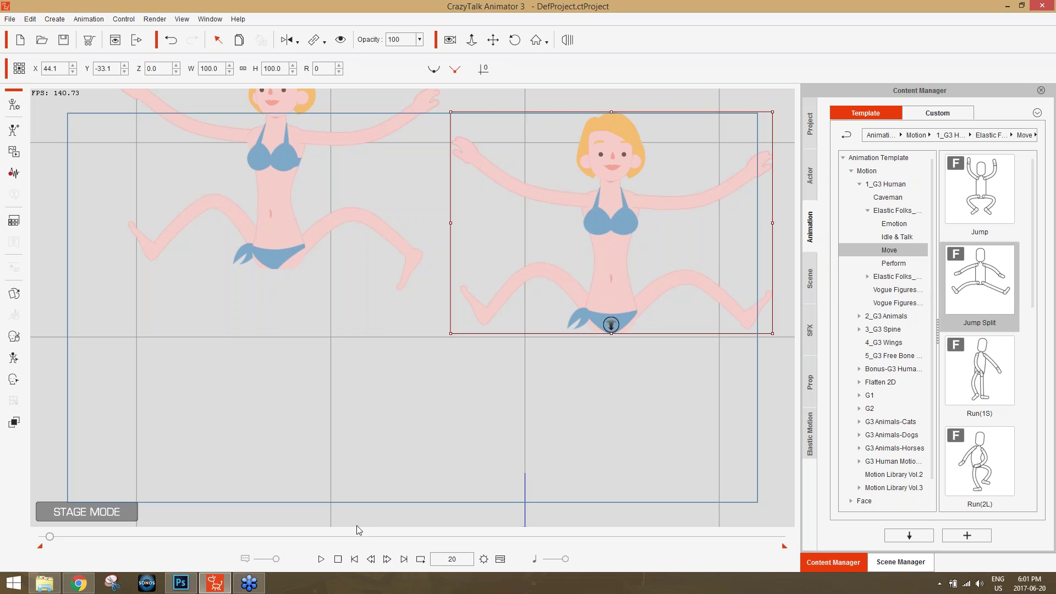
pyautogui.click(339, 556)
# - Apply the Jump_01 motion from the second Elastic Folks Move set to the Female_03_S character
pyautogui.click(282, 283)
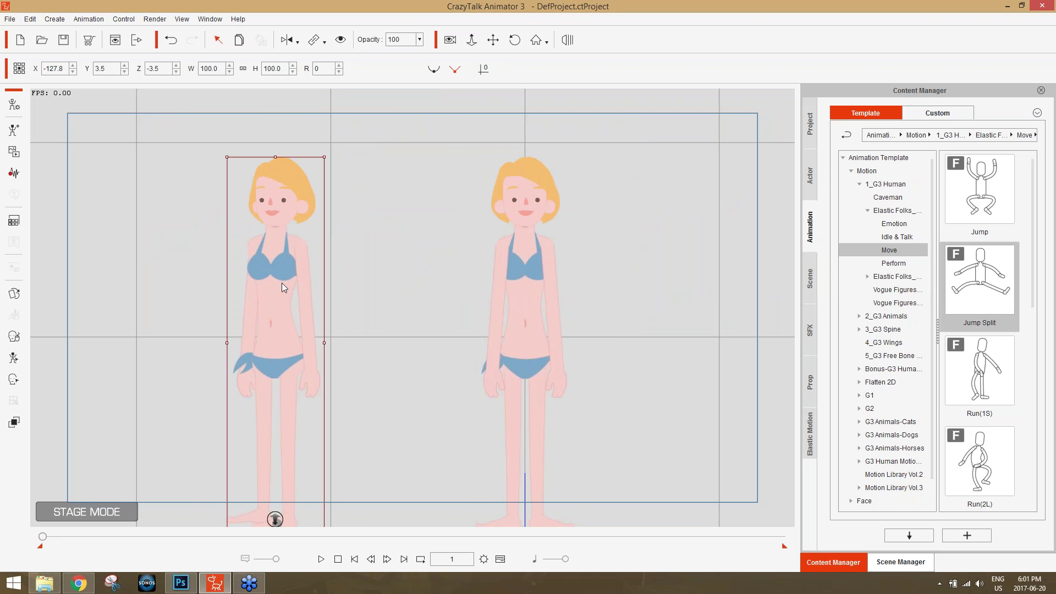
pyautogui.click(896, 237)
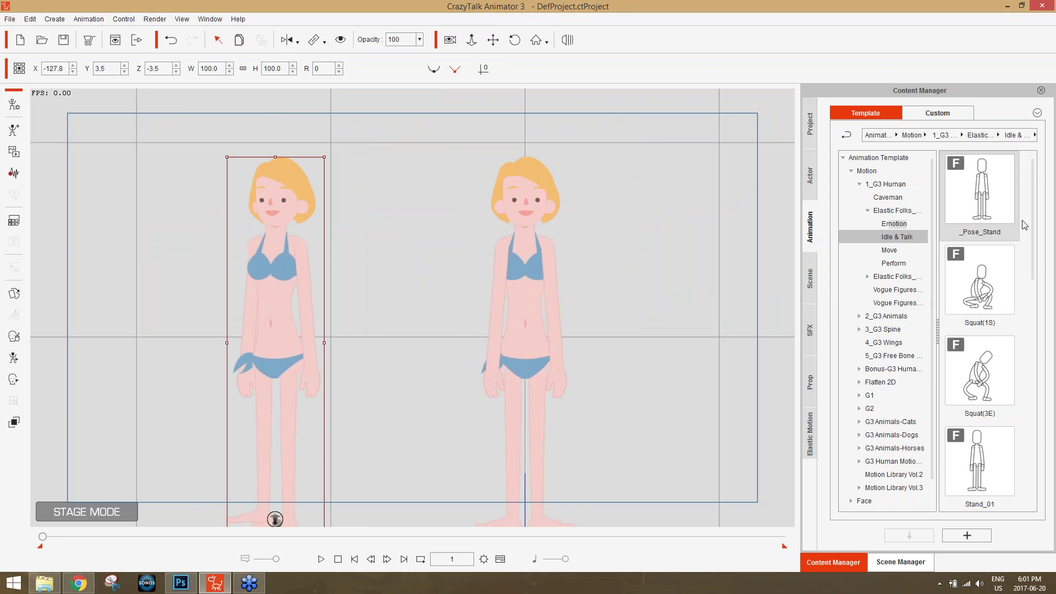
pyautogui.scroll(-5, 1030, 228)
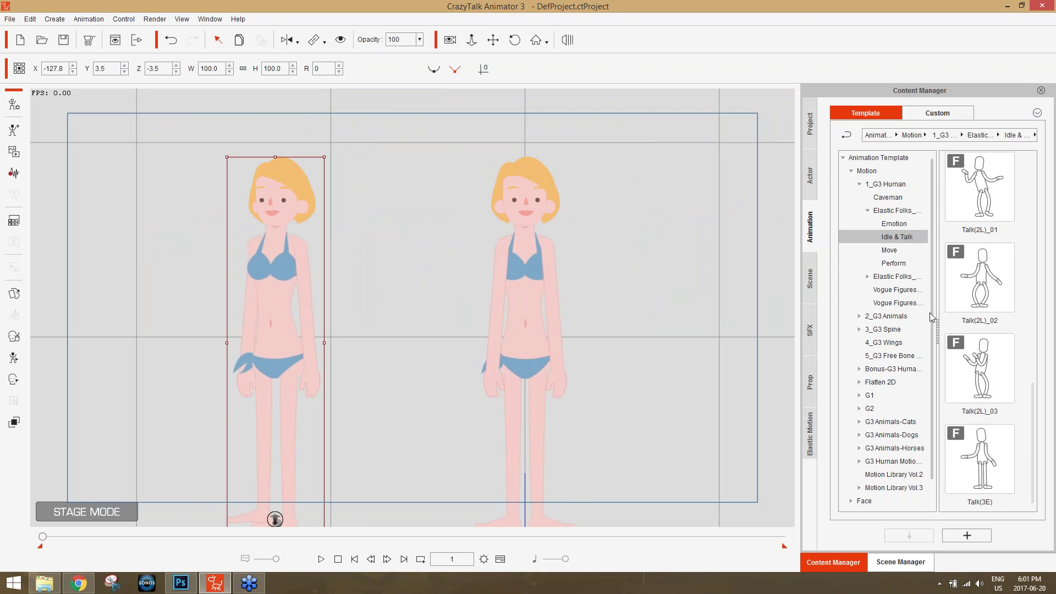
pyautogui.click(867, 277)
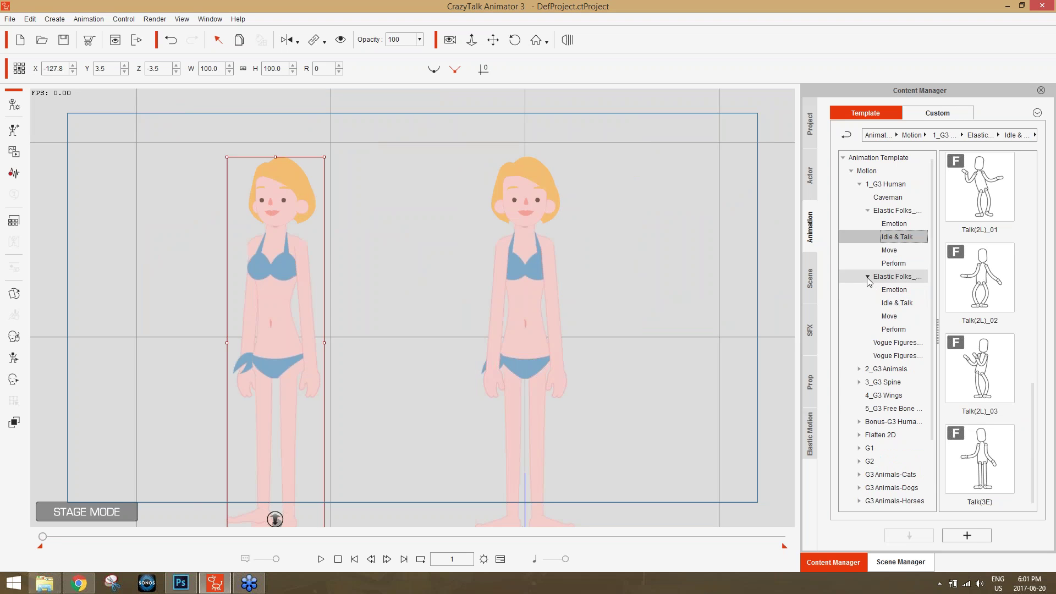
pyautogui.click(898, 304)
pyautogui.click(902, 318)
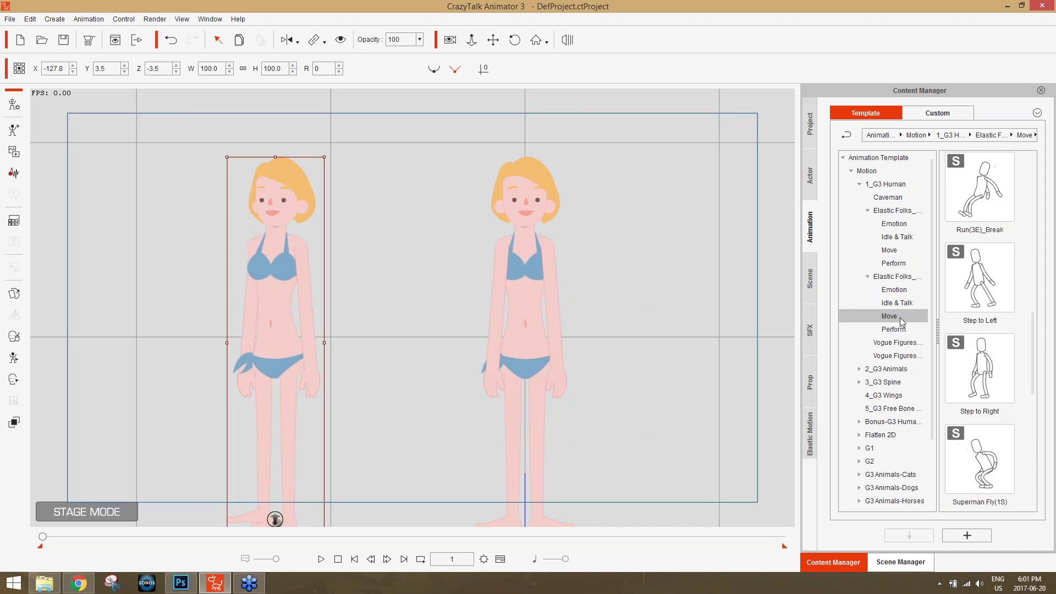
pyautogui.moveTo(1036, 336); pyautogui.dragTo(1050, 175)
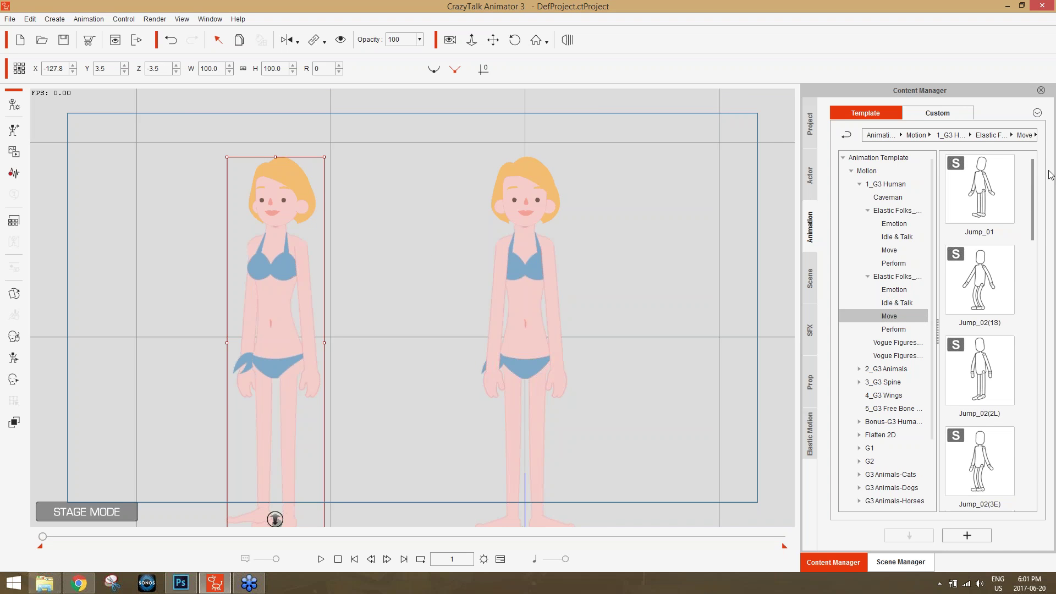
pyautogui.doubleClick(979, 202)
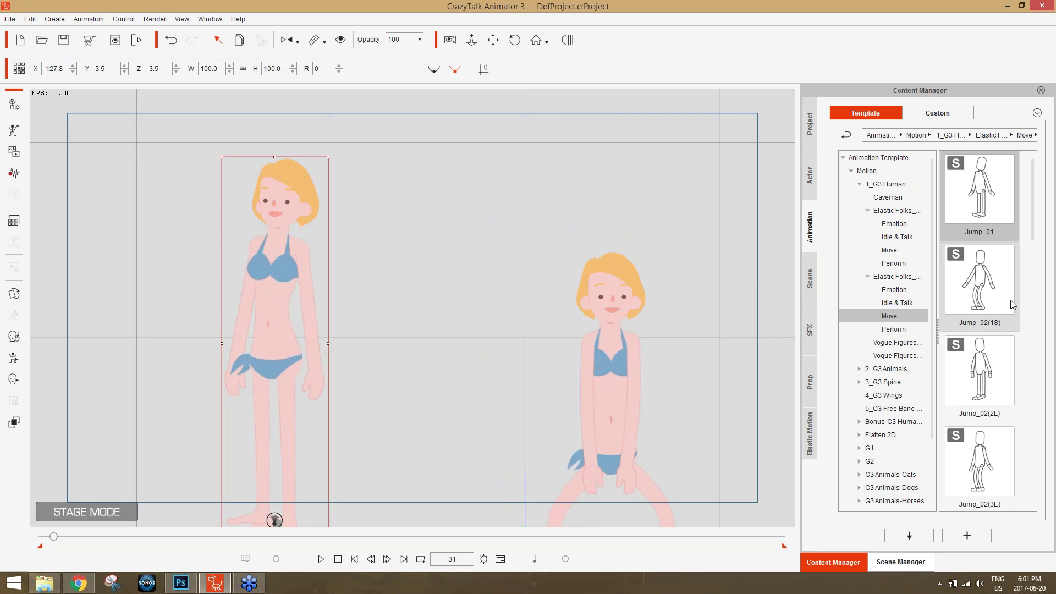
# - Apply the Superman Fly(2L) motion to the Female_03_S character and then to the Female_03_F character
pyautogui.moveTo(1032, 223); pyautogui.dragTo(1037, 421)
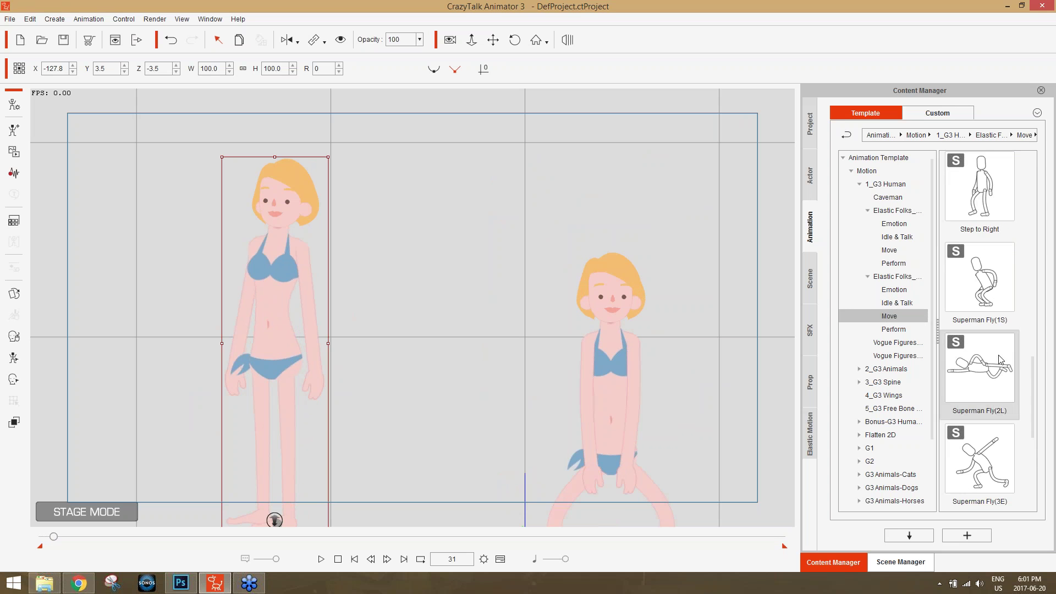
pyautogui.doubleClick(967, 381)
pyautogui.click(615, 344)
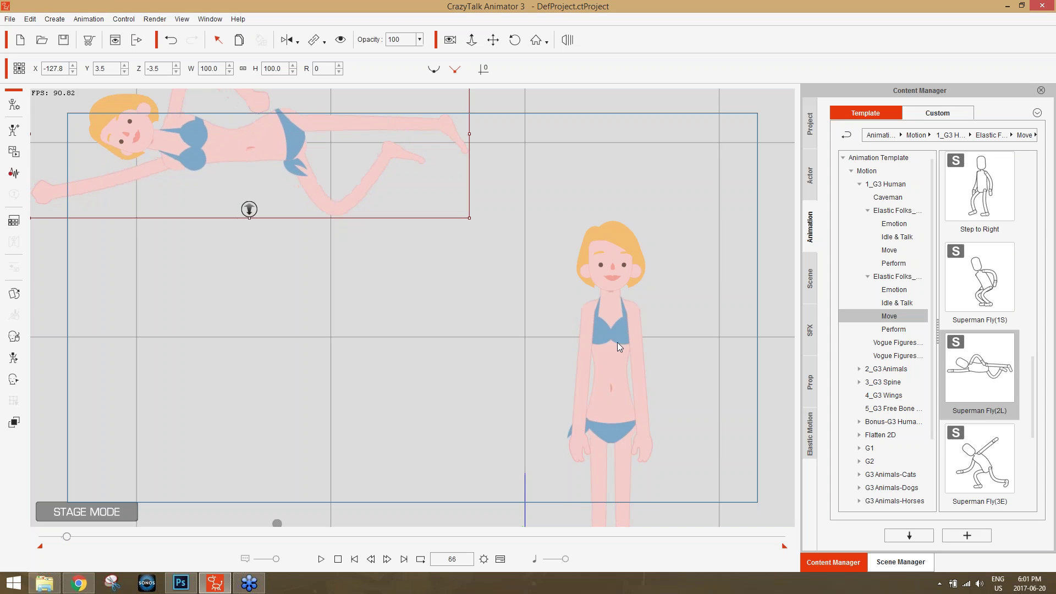
pyautogui.doubleClick(989, 385)
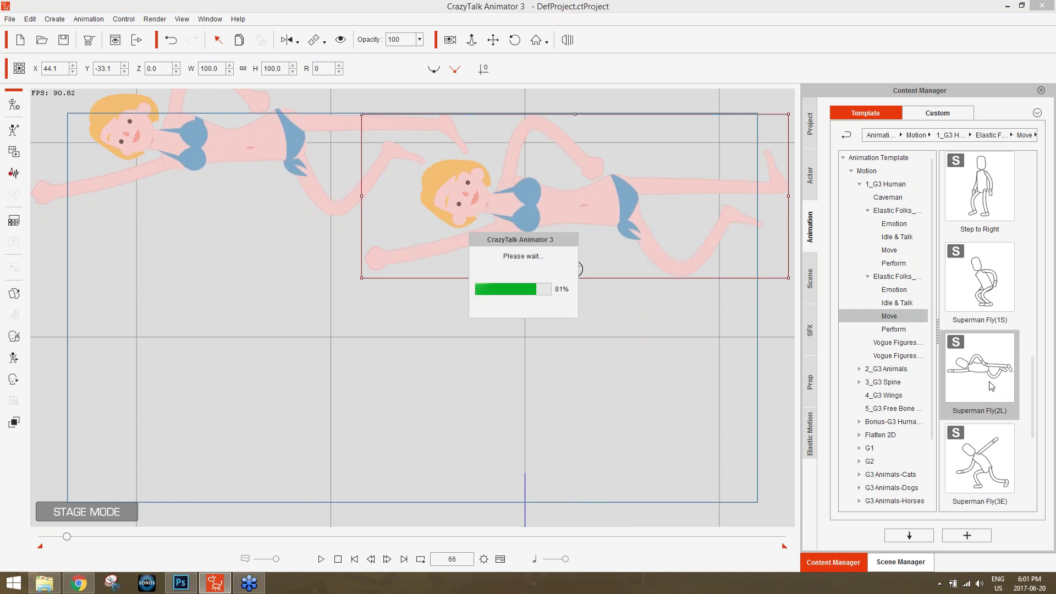
pyautogui.click(613, 238)
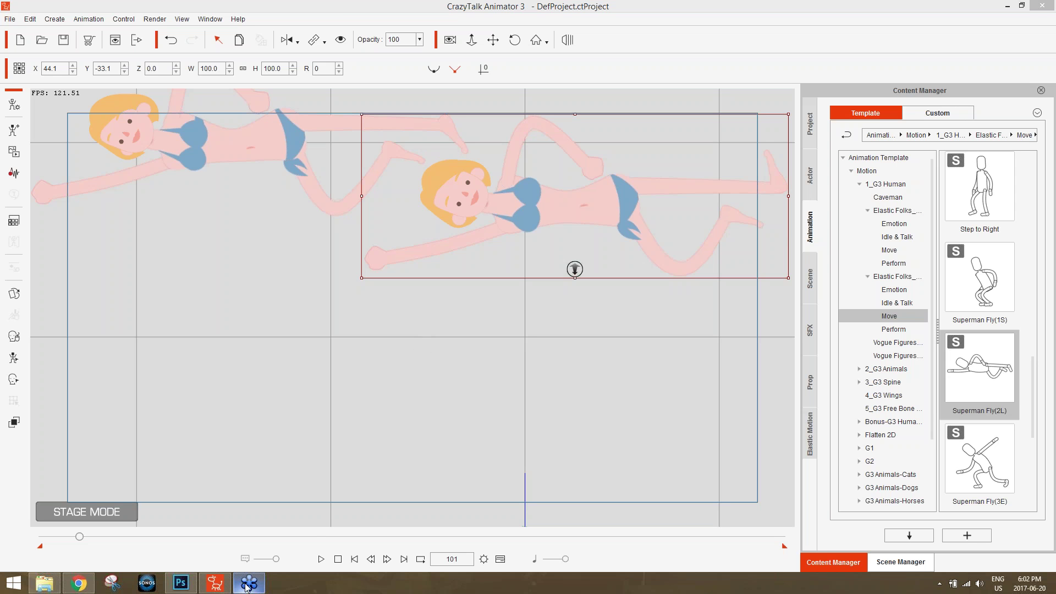
# - Switch to Chrome and review the CTA Resource page's G3 design tutorials and G2 vs. G3 feature comparison
pyautogui.moveTo(247, 587)
pyautogui.click(78, 583)
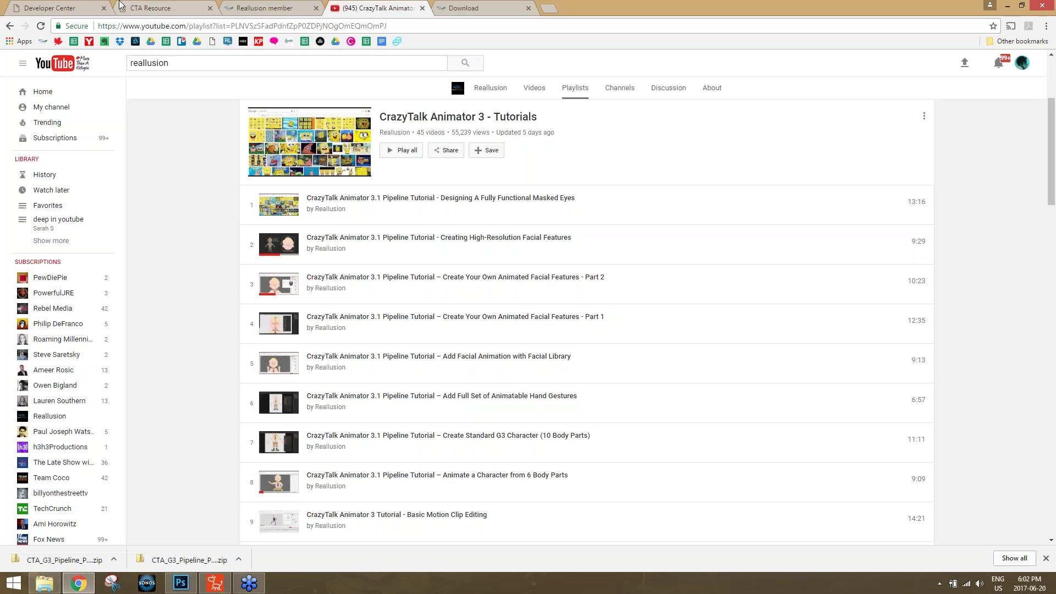
pyautogui.click(156, 6)
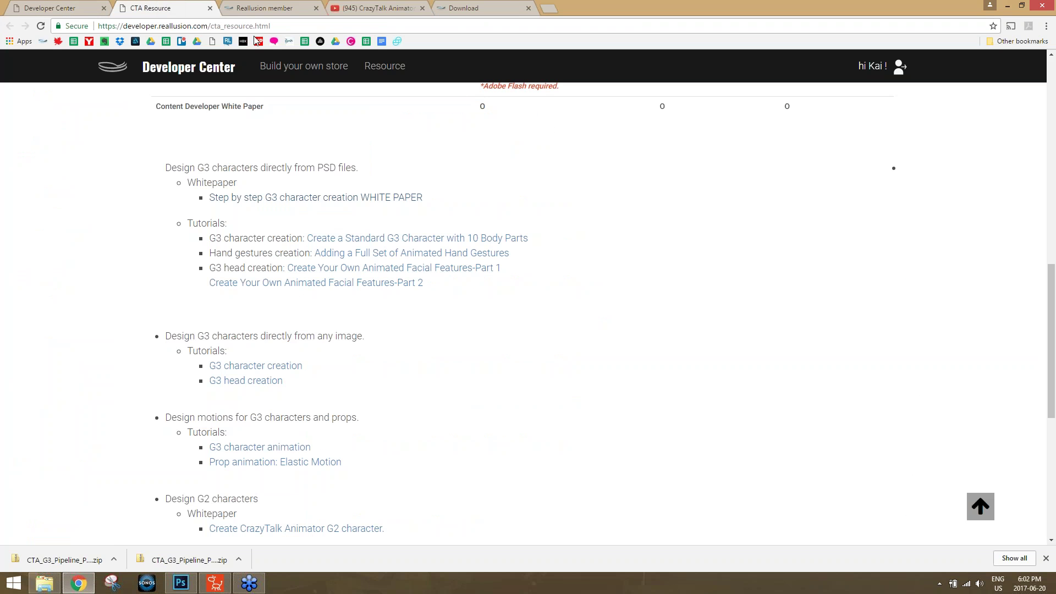
pyautogui.scroll(4, 437, 136)
pyautogui.scroll(6, 438, 136)
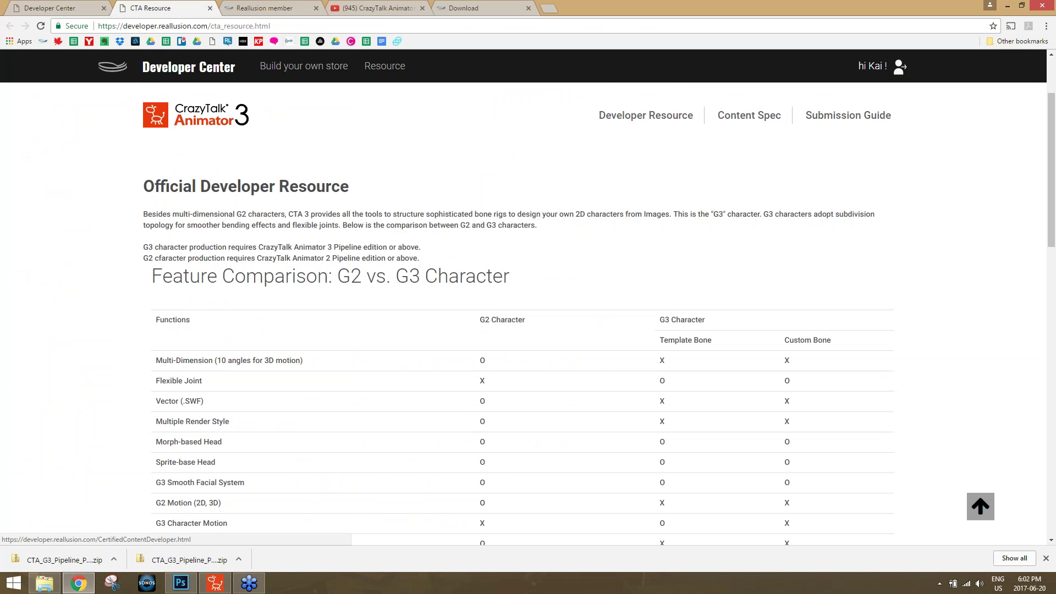
# - On the Reallusion member page, review the patch and bonus downloads for CrazyTalk Animator 3 Pipeline, then close the product information
pyautogui.hotkey('ctrl', 'Tab')
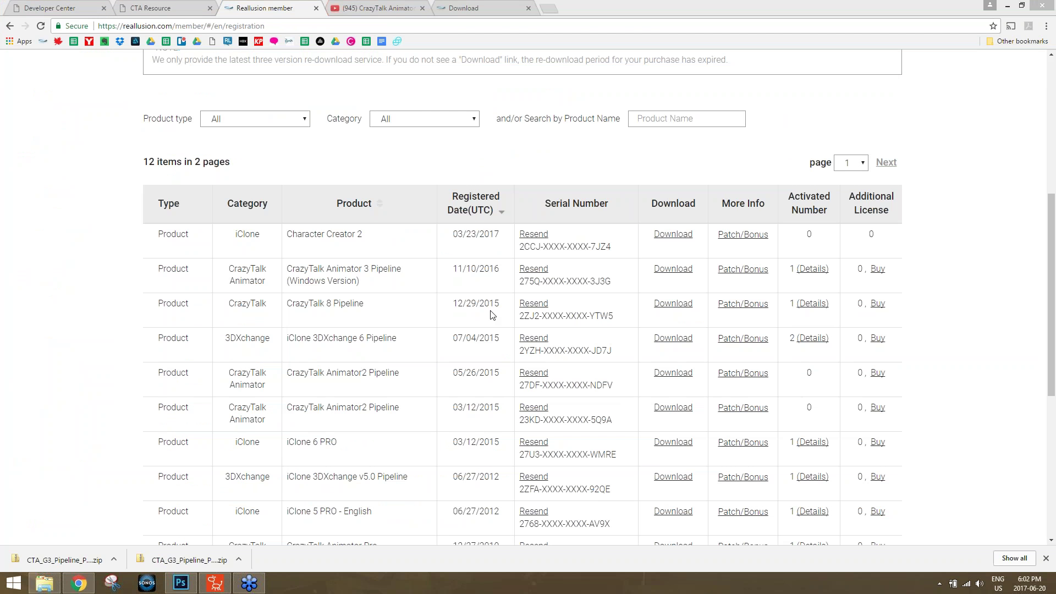
pyautogui.click(743, 269)
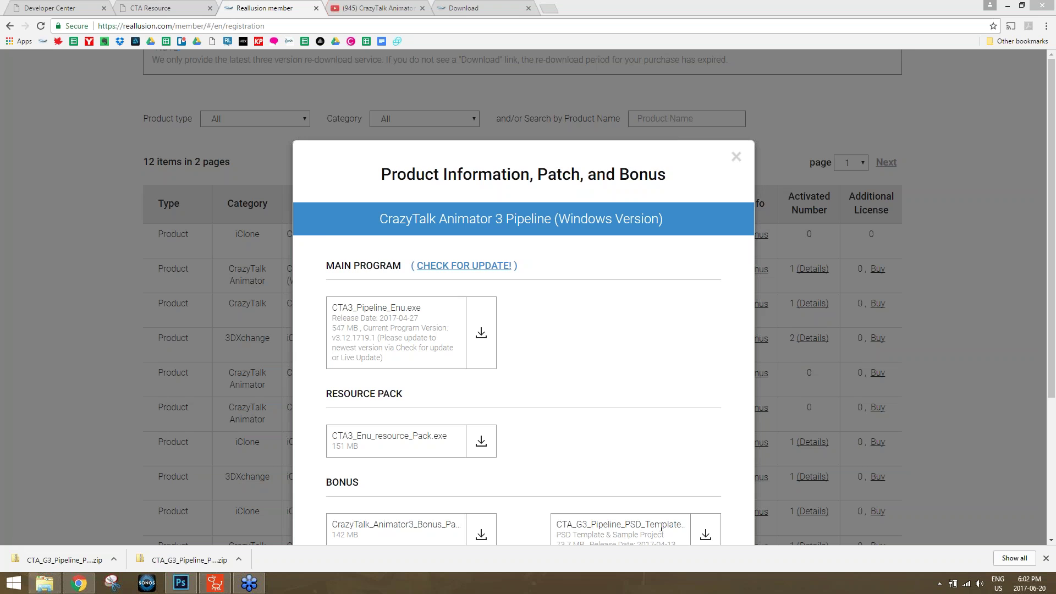
pyautogui.scroll(-3, 661, 528)
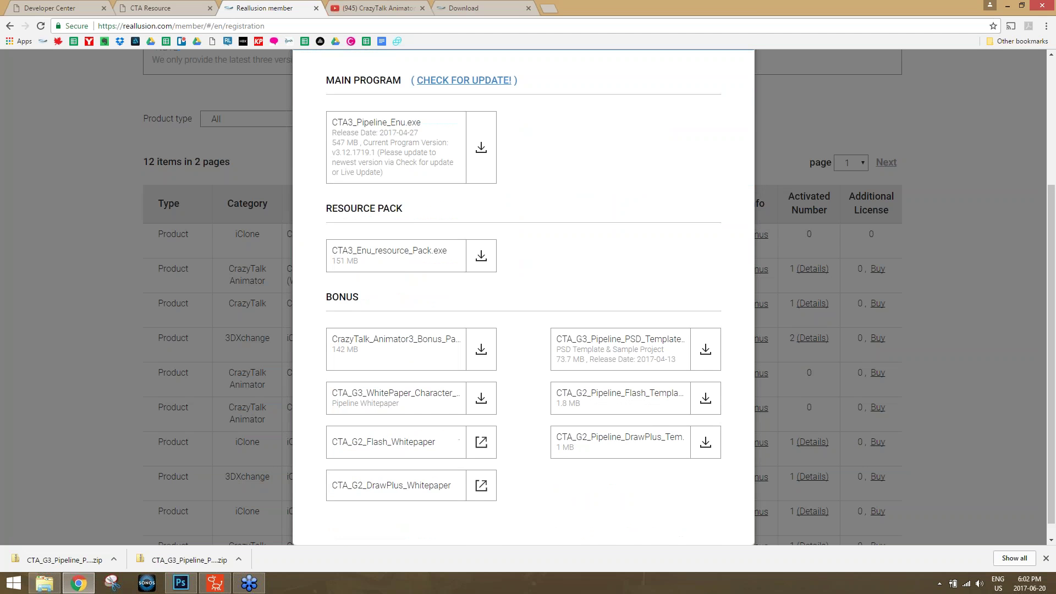
pyautogui.scroll(4, 763, 317)
pyautogui.click(735, 164)
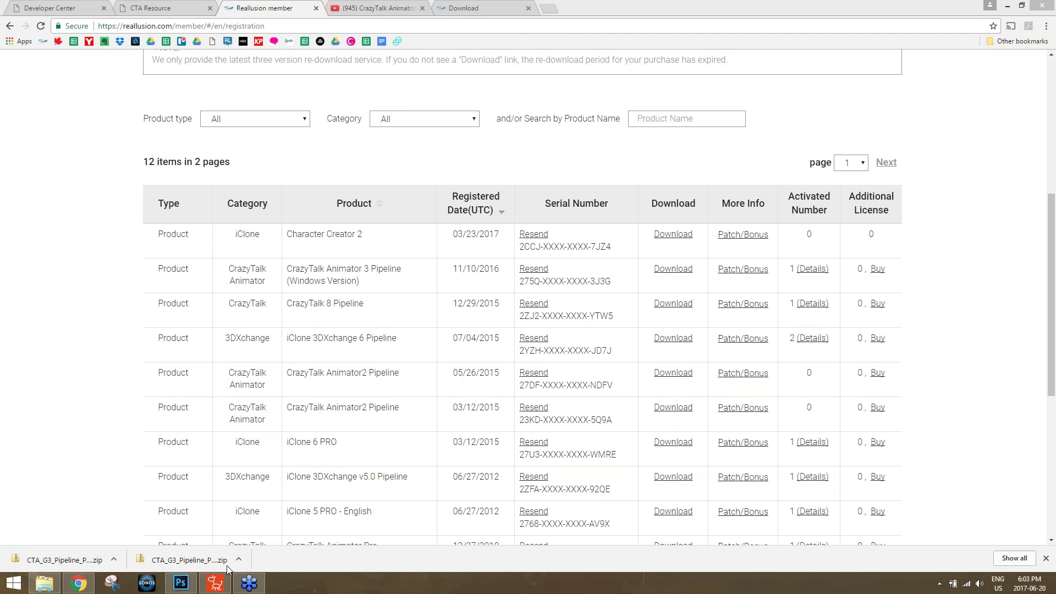
# - Switch to Photoshop and show the boxingglove copy 2 layer in PSDActor6 fixed.psd
pyautogui.click(217, 583)
pyautogui.click(181, 583)
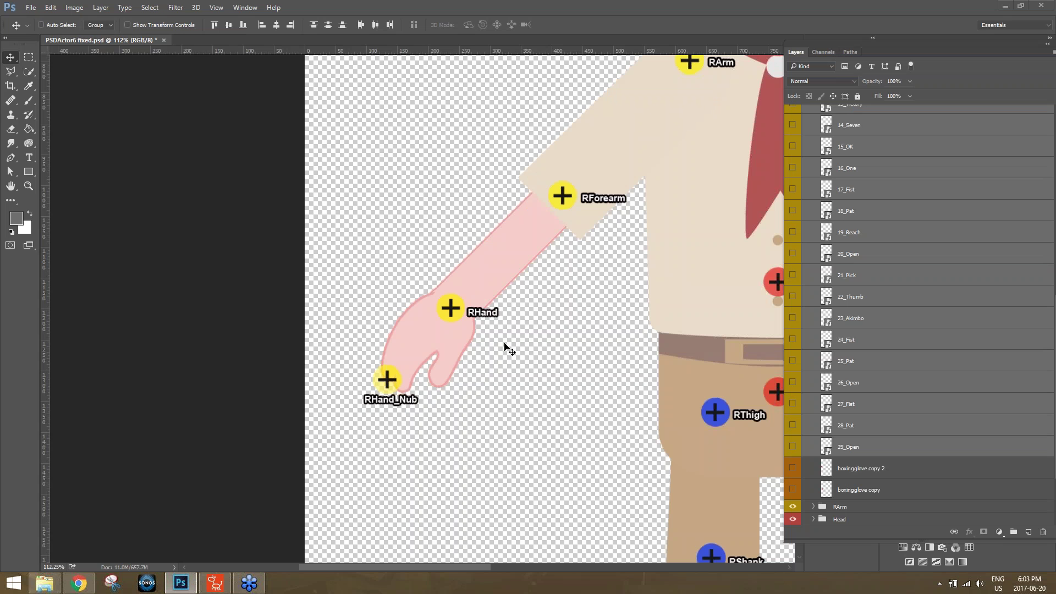
pyautogui.click(793, 469)
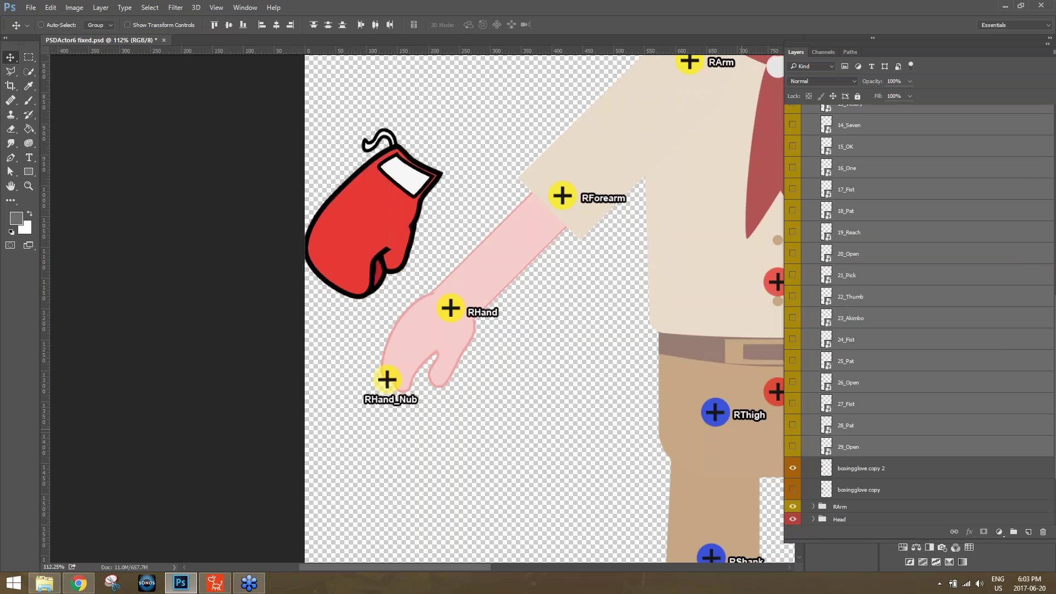
# - Add a new empty layer at the top of the RHand group
pyautogui.click(876, 472)
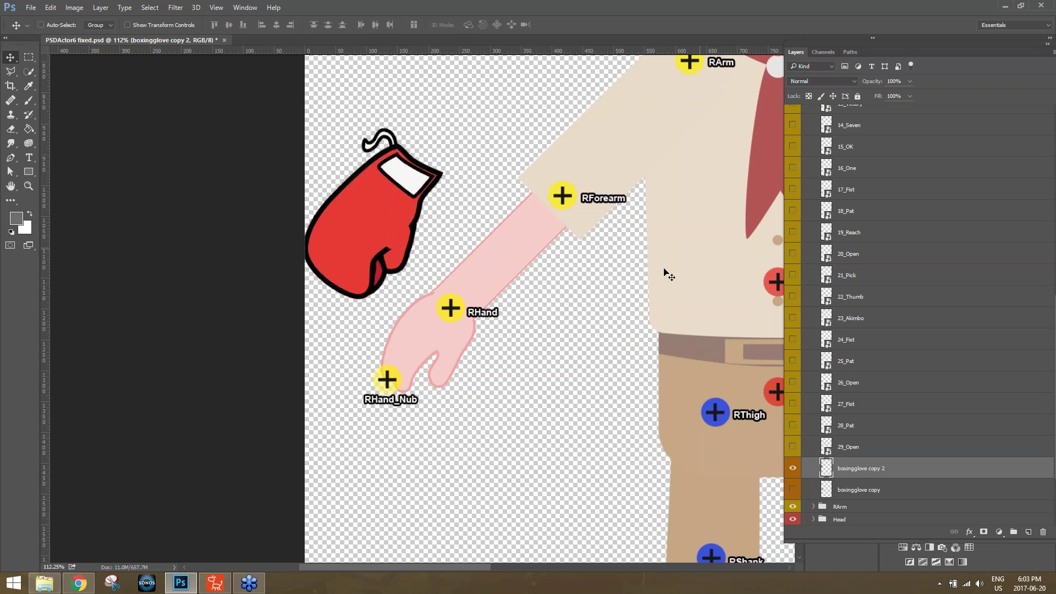
pyautogui.scroll(8, 840, 299)
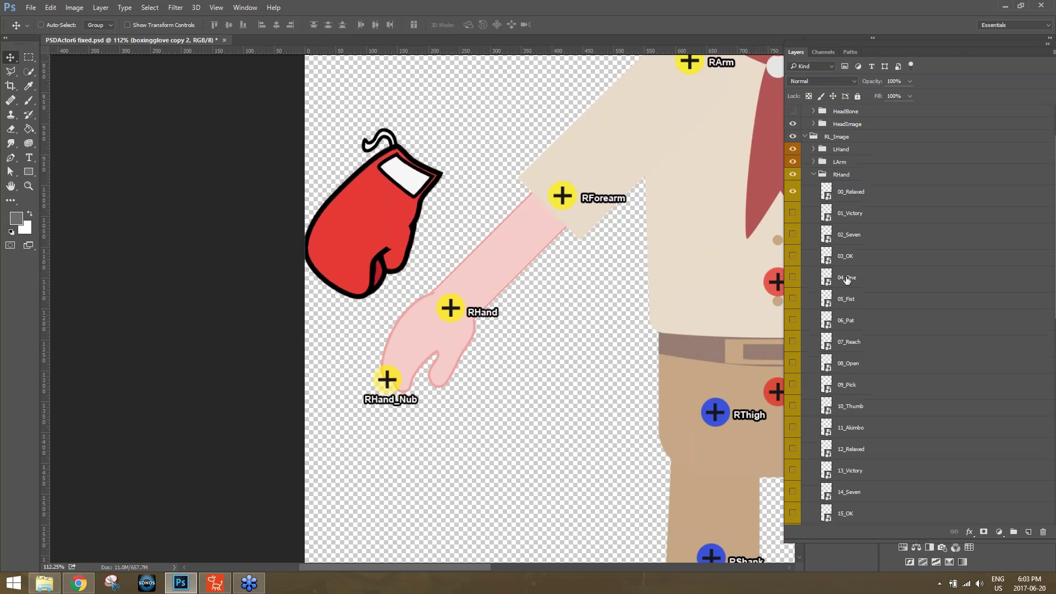
pyautogui.click(869, 177)
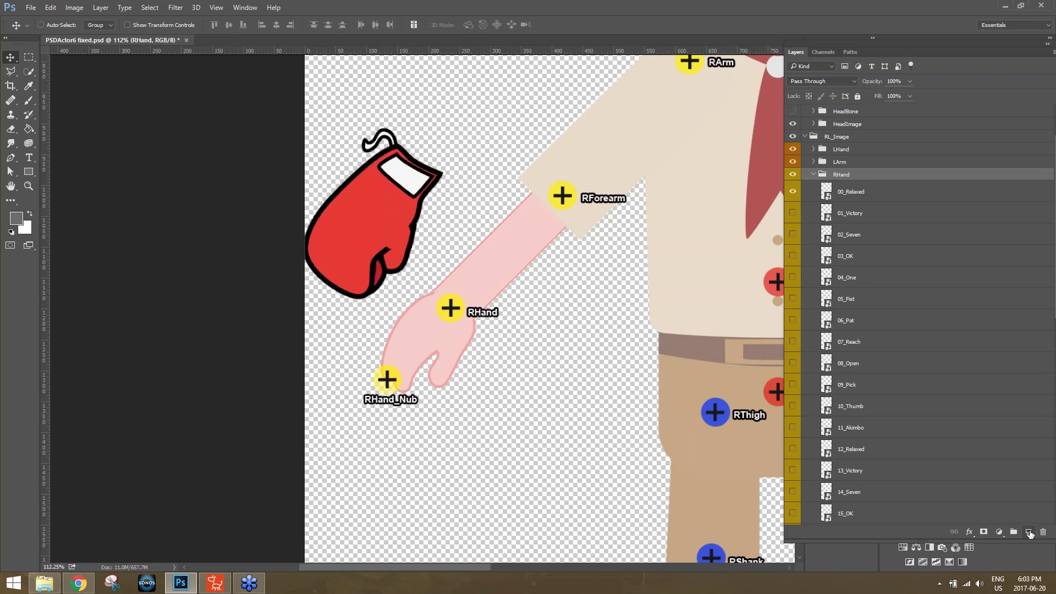
pyautogui.click(1029, 532)
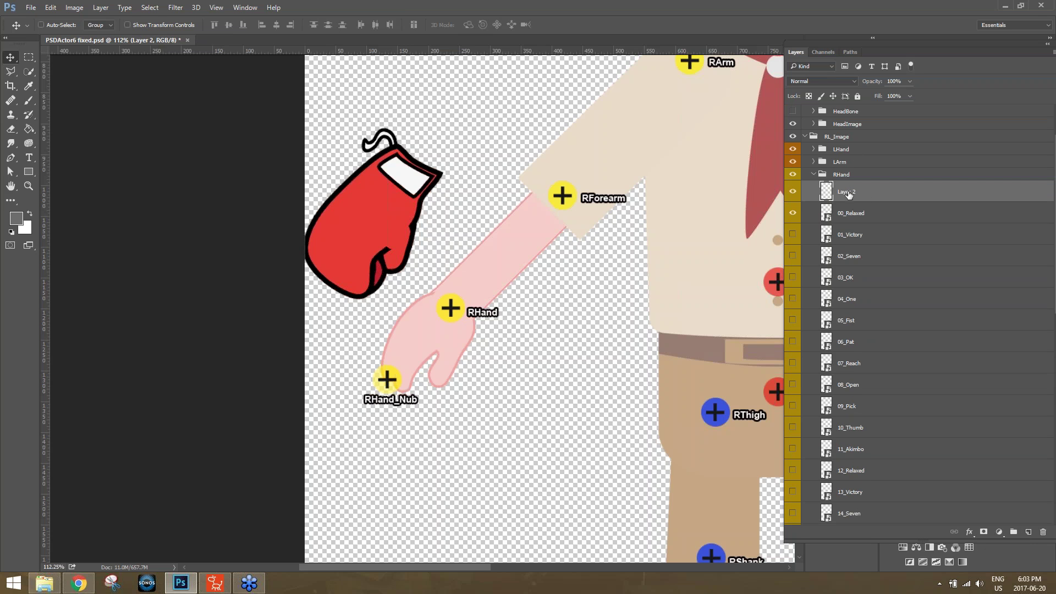
# - Draw a blue ellipse about 181 by 247 px over the character's right hand with the Ellipse tool
pyautogui.click(29, 100)
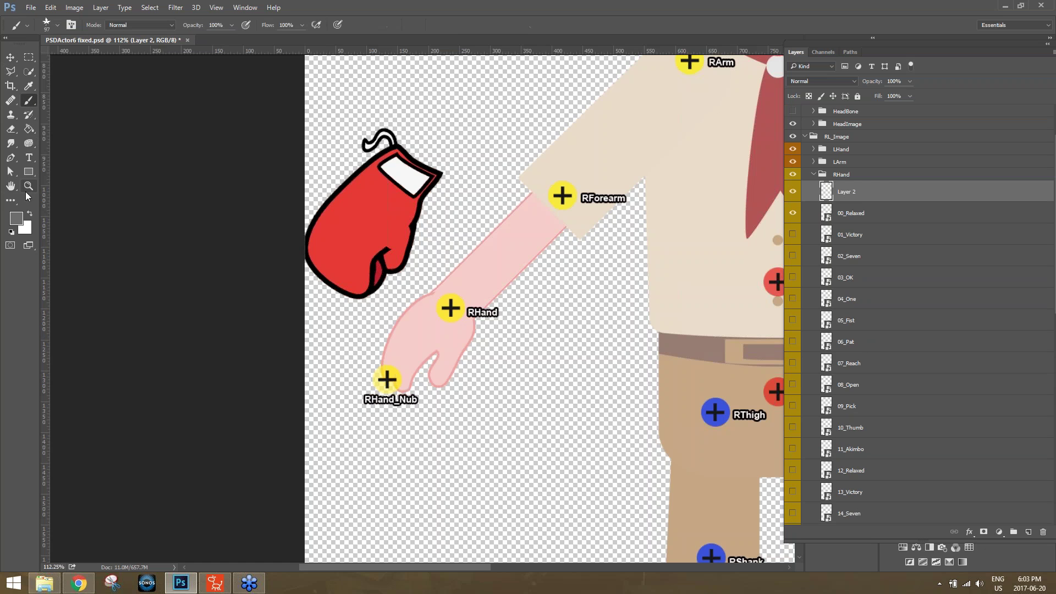
pyautogui.click(29, 172)
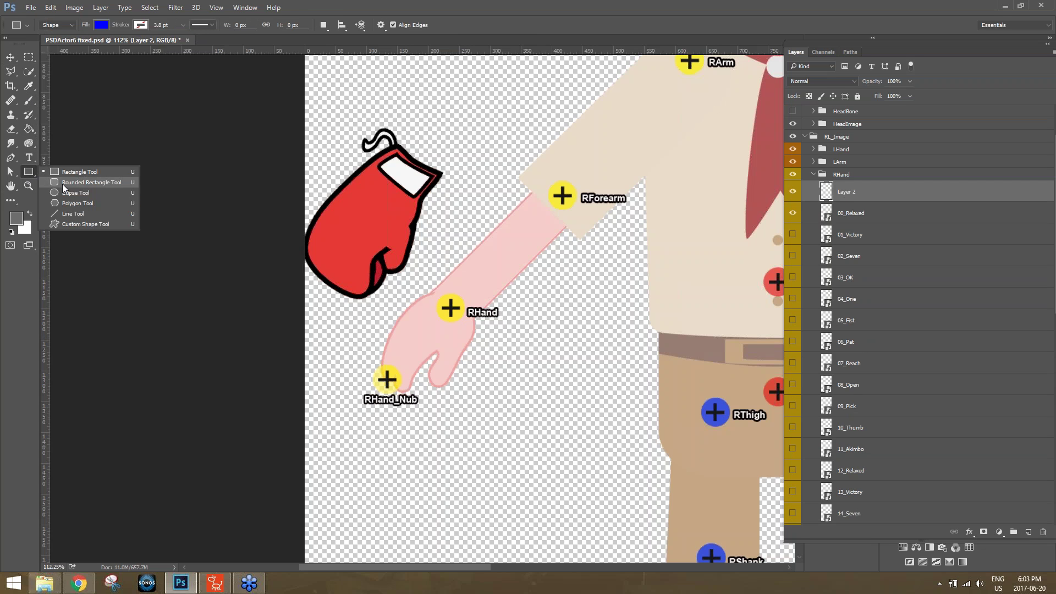
pyautogui.click(72, 193)
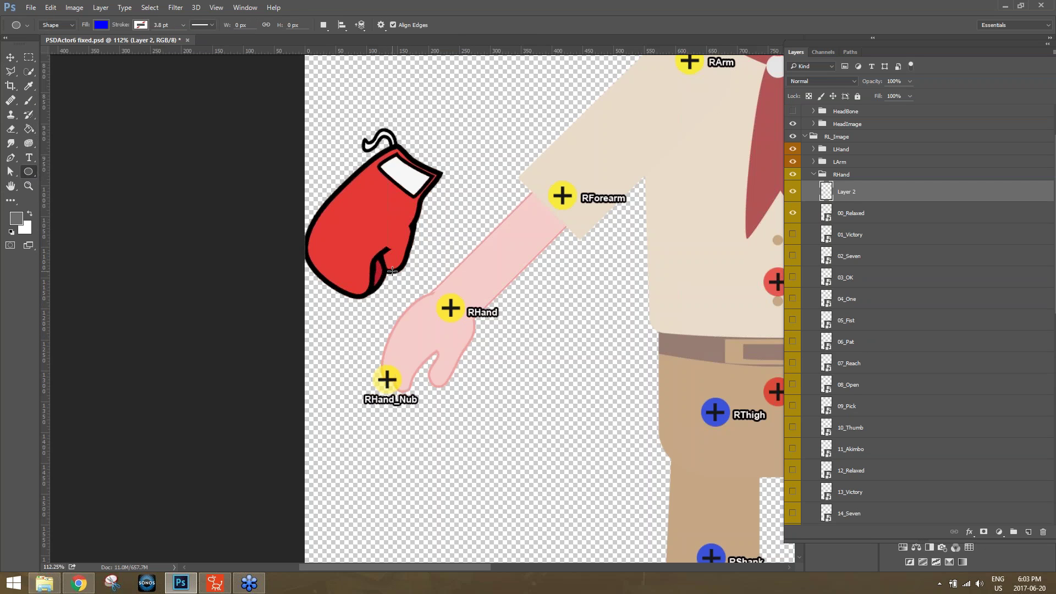
pyautogui.moveTo(385, 270); pyautogui.dragTo(496, 422)
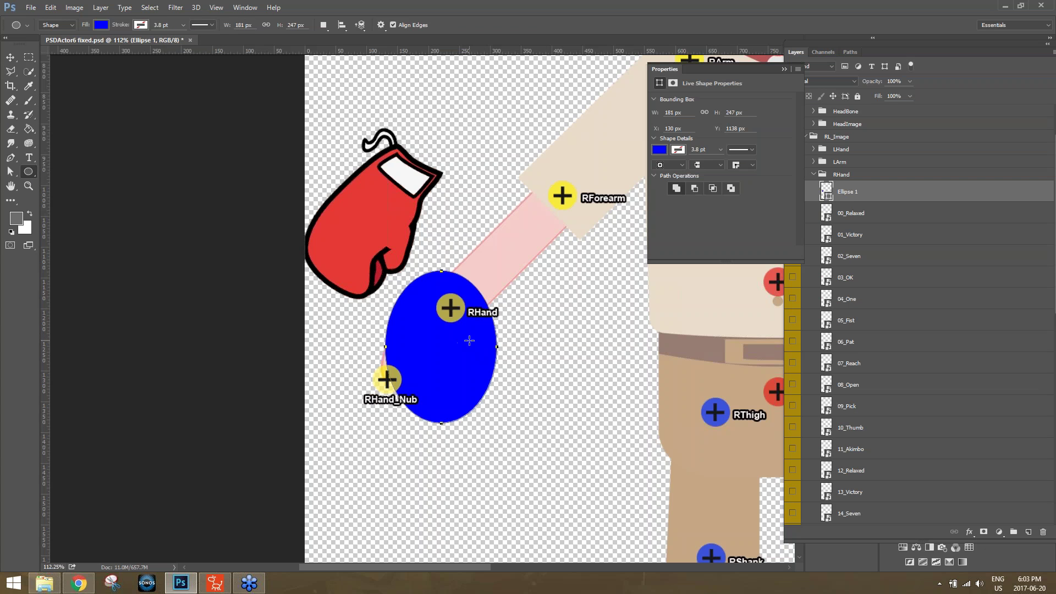
# - Move the ellipse so it covers the RHand and RHand_Nub bone markers, and rasterize its layer
pyautogui.press('v')
pyautogui.moveTo(464, 353); pyautogui.dragTo(452, 358)
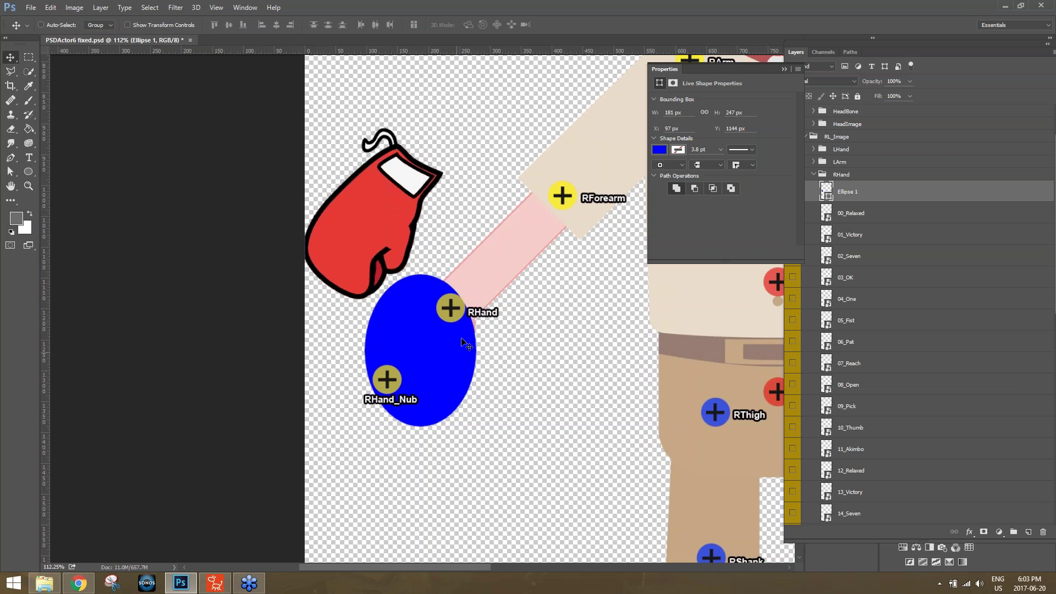
pyautogui.rightClick(850, 197)
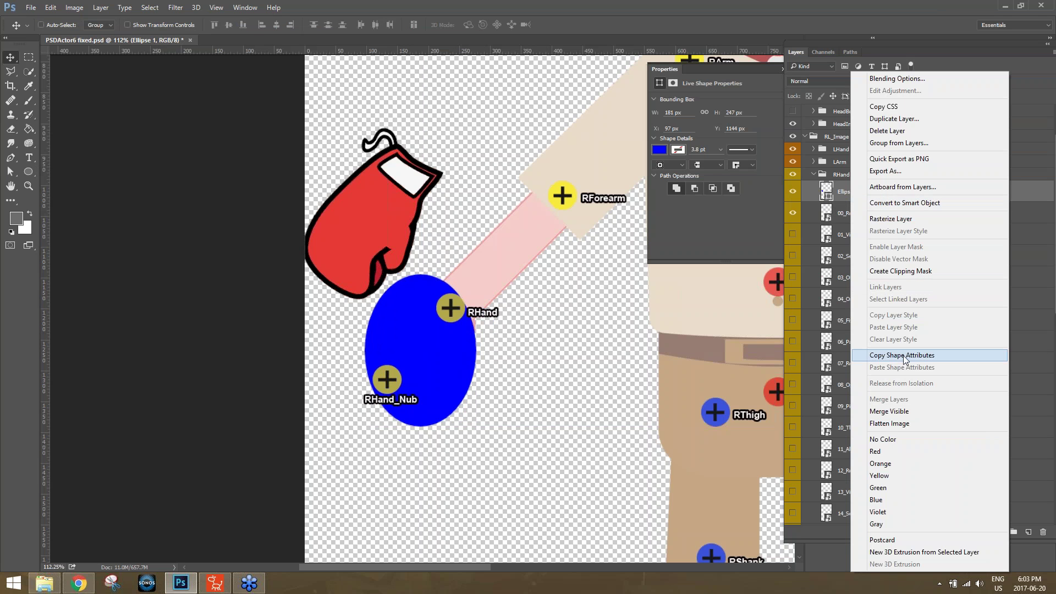
pyautogui.click(890, 219)
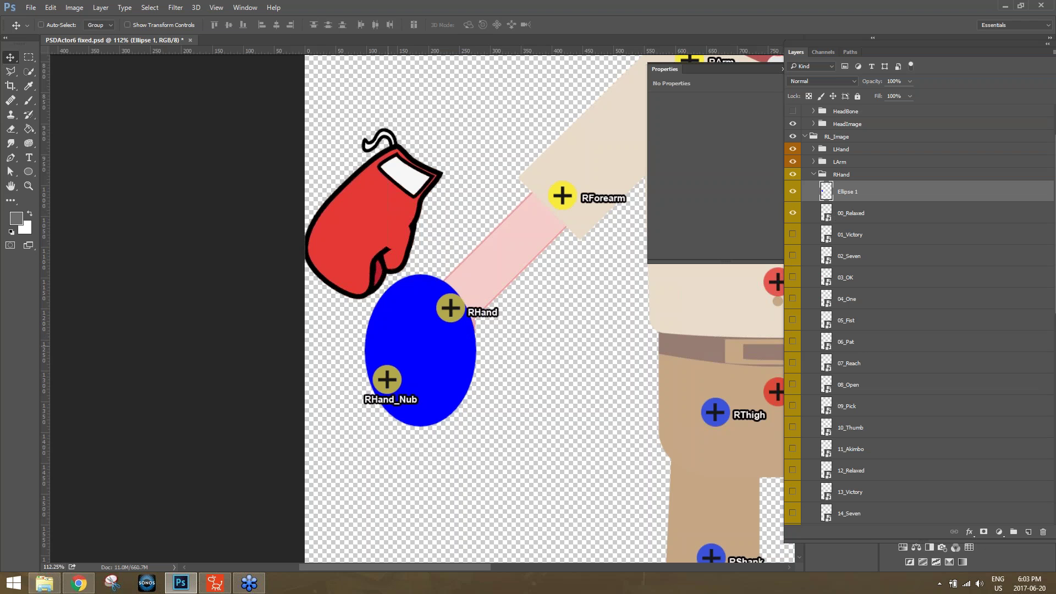
# - Save the document to the Desktop as test.psd, replacing the existing file and accepting the format options
pyautogui.click(31, 7)
pyautogui.click(67, 128)
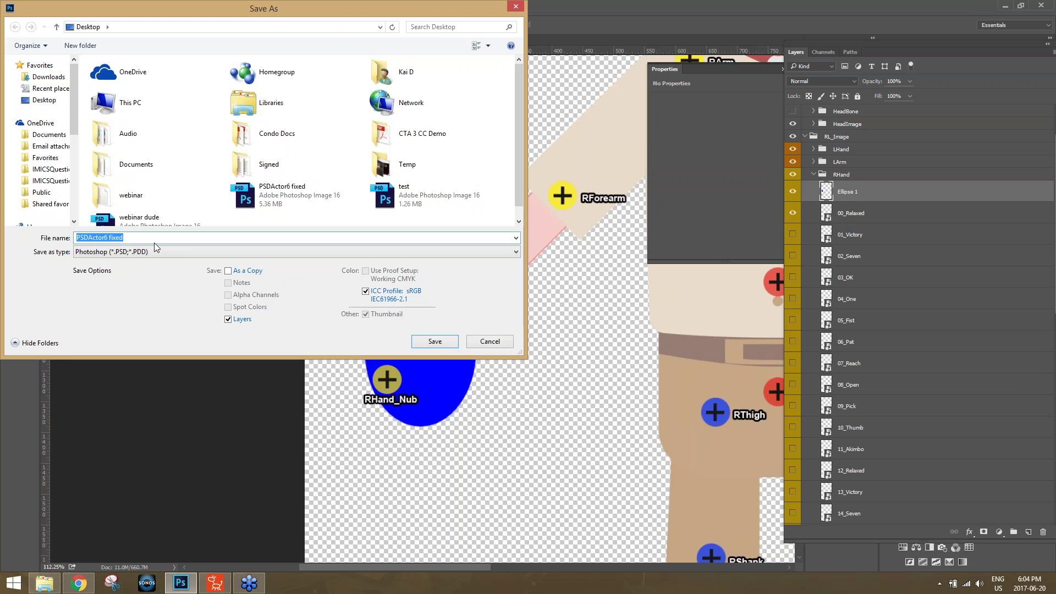
pyautogui.write('test')
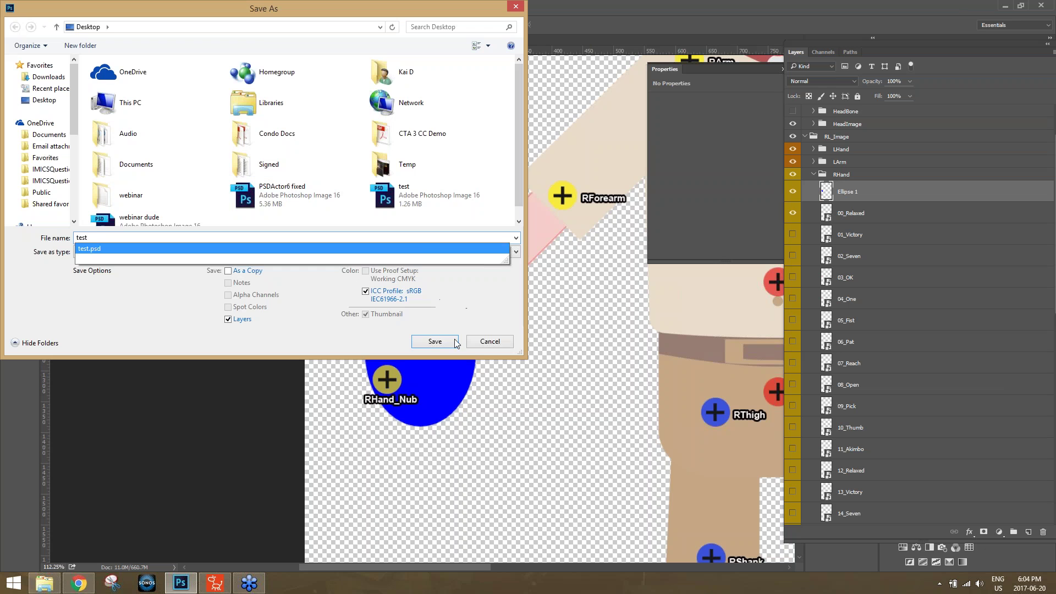
pyautogui.click(419, 204)
pyautogui.click(436, 339)
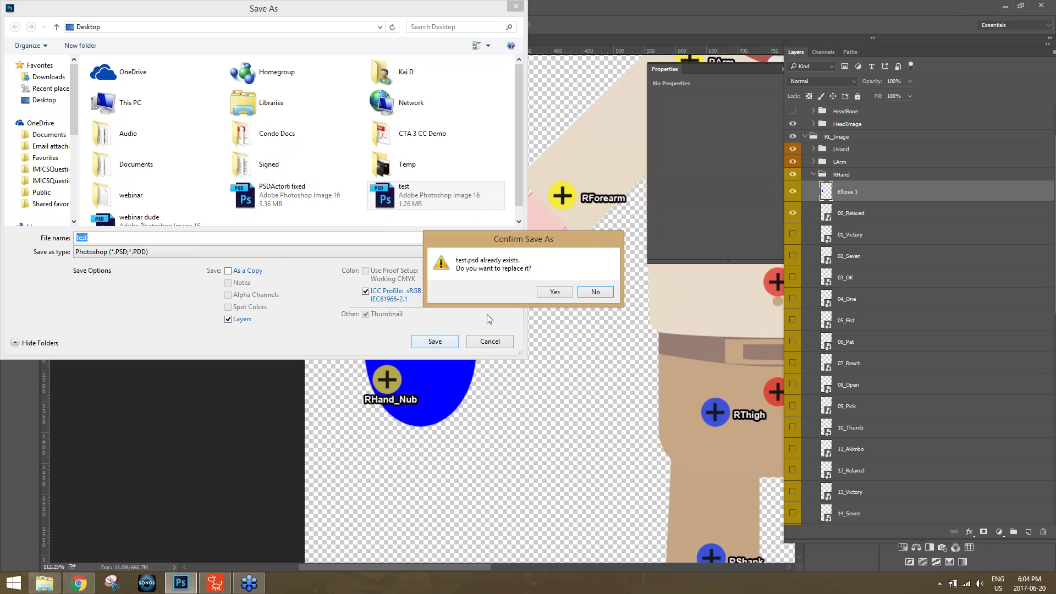
pyautogui.click(552, 293)
pyautogui.click(646, 178)
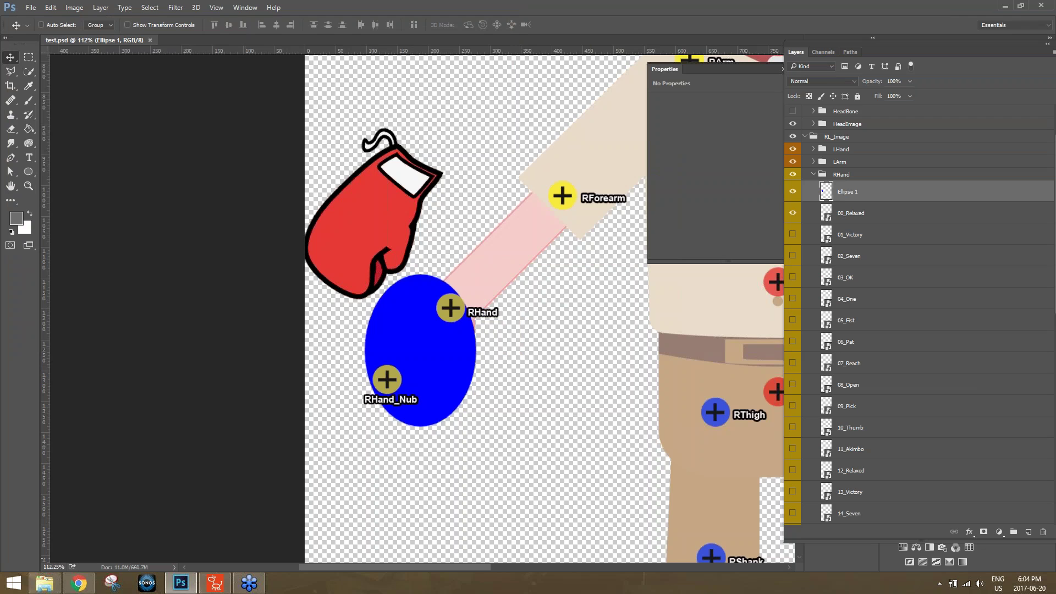
# - Switch to CrazyTalk Animator and start a new empty project without keeping the flying characters
pyautogui.click(214, 583)
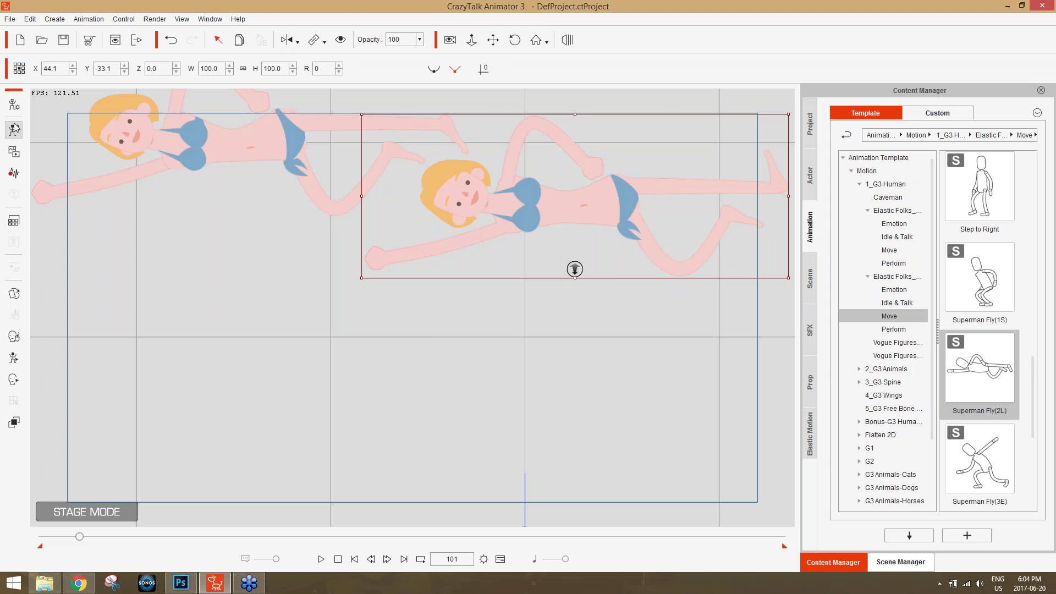
pyautogui.click(19, 40)
pyautogui.click(525, 317)
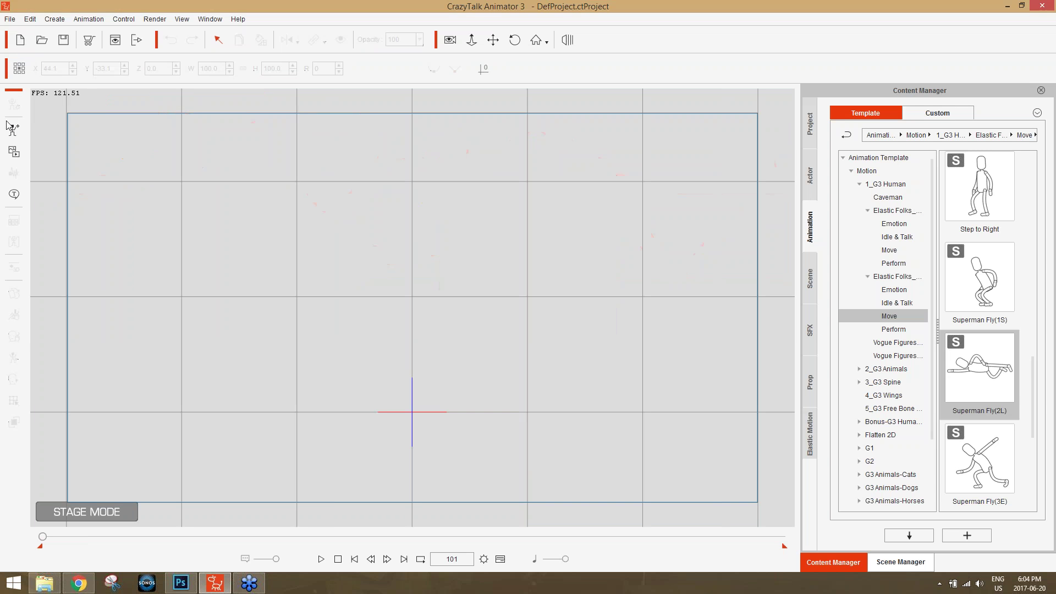
# - Import PSDActor6 fixed from the Desktop as a new actor and open it in Composer mode
pyautogui.click(14, 113)
pyautogui.click(265, 217)
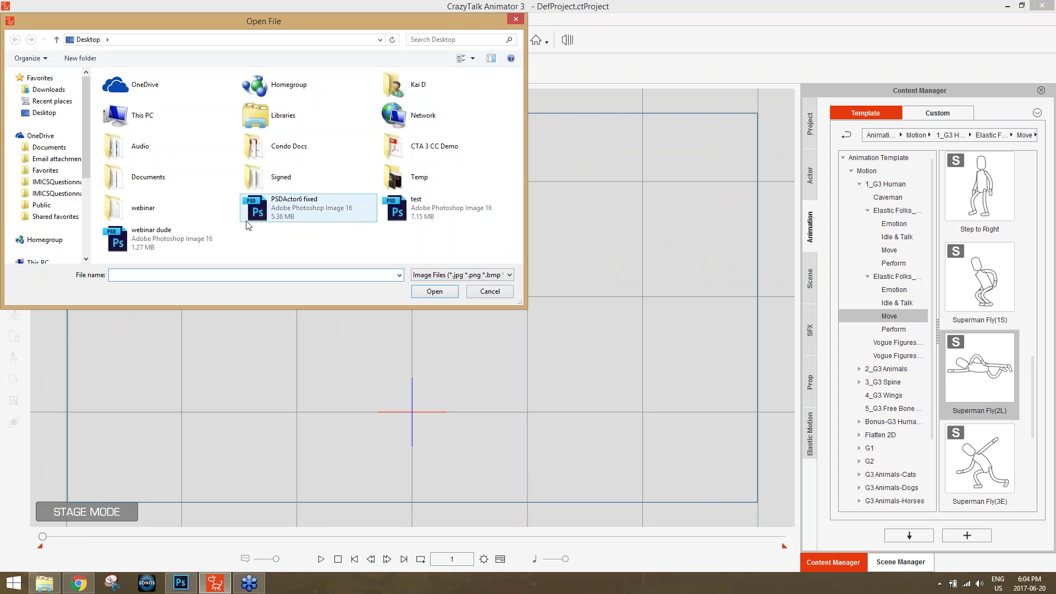
pyautogui.doubleClick(279, 214)
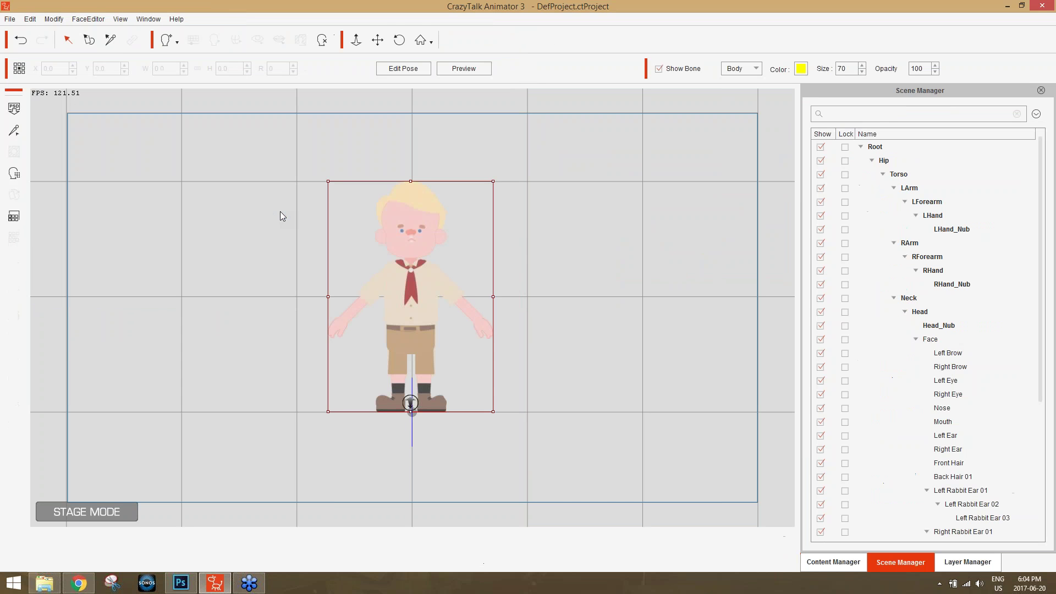
pyautogui.click(14, 130)
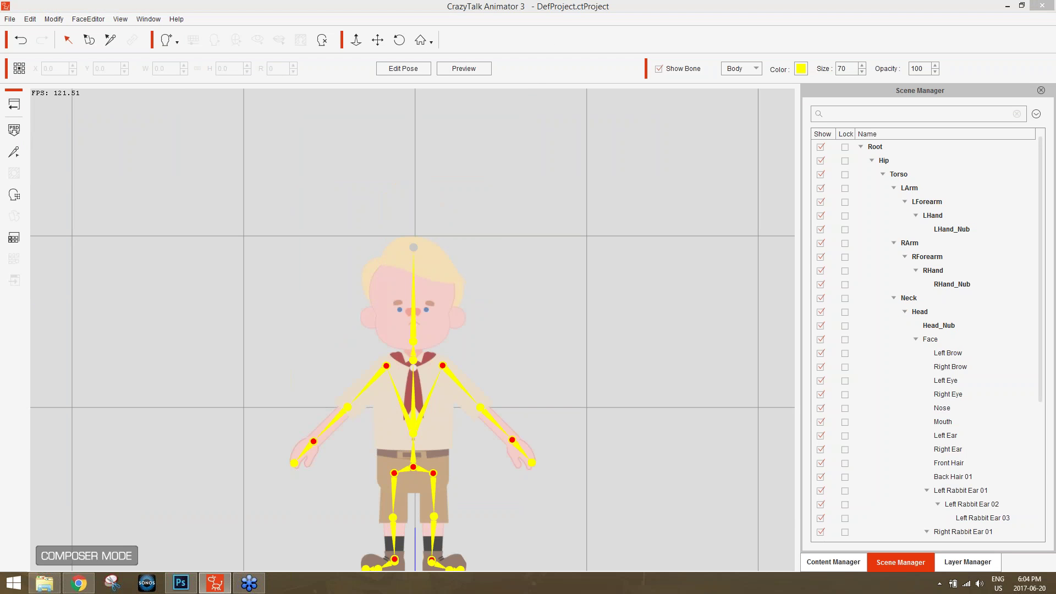
# - Reload the actor from the test PSD as a Partial Update, choosing only the RHand part
pyautogui.doubleClick(934, 391)
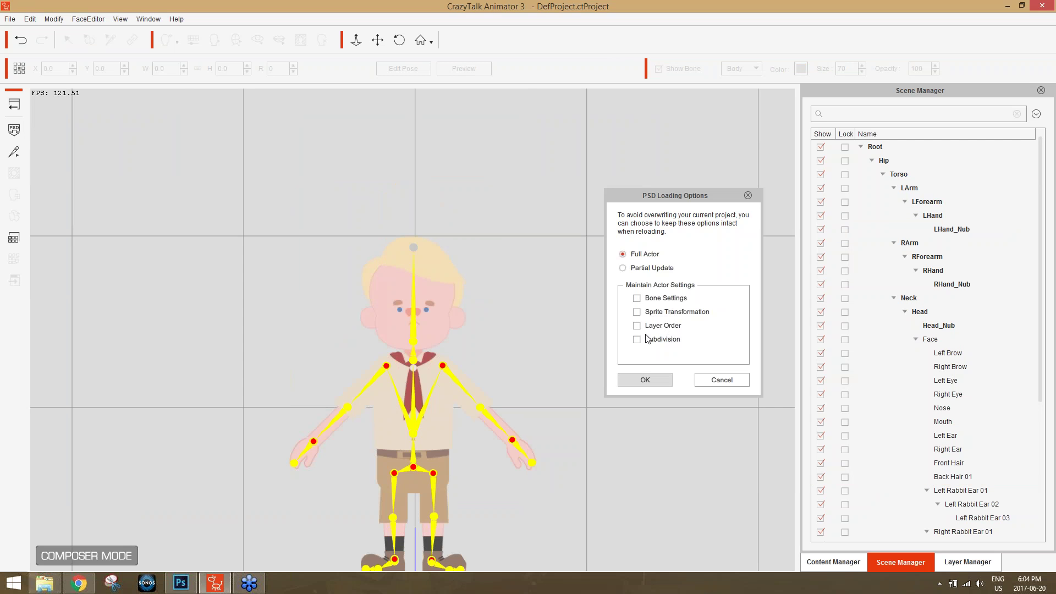
pyautogui.click(659, 270)
pyautogui.click(652, 380)
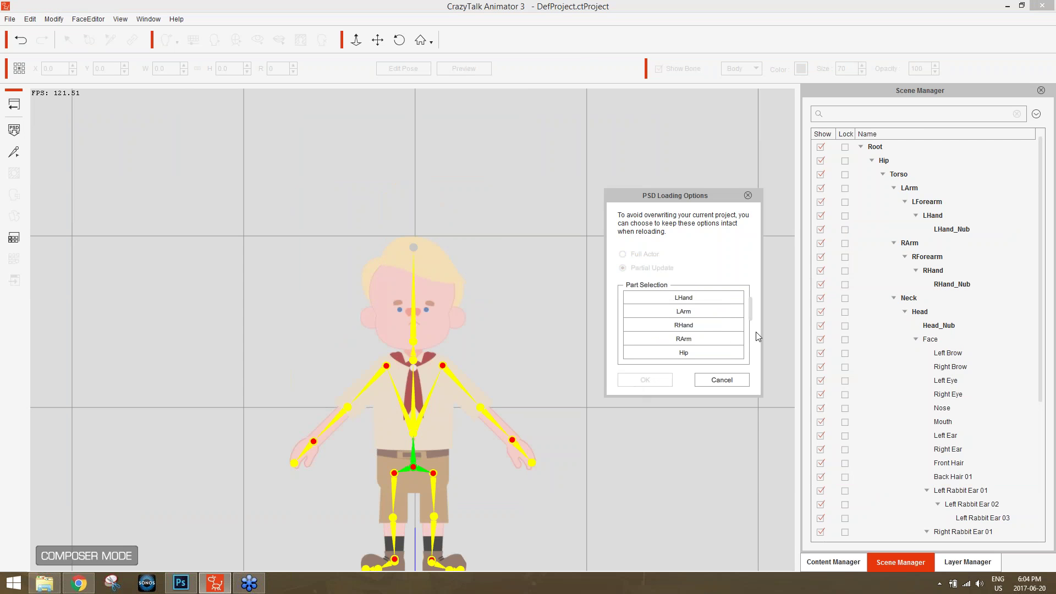
pyautogui.click(693, 326)
pyautogui.click(691, 338)
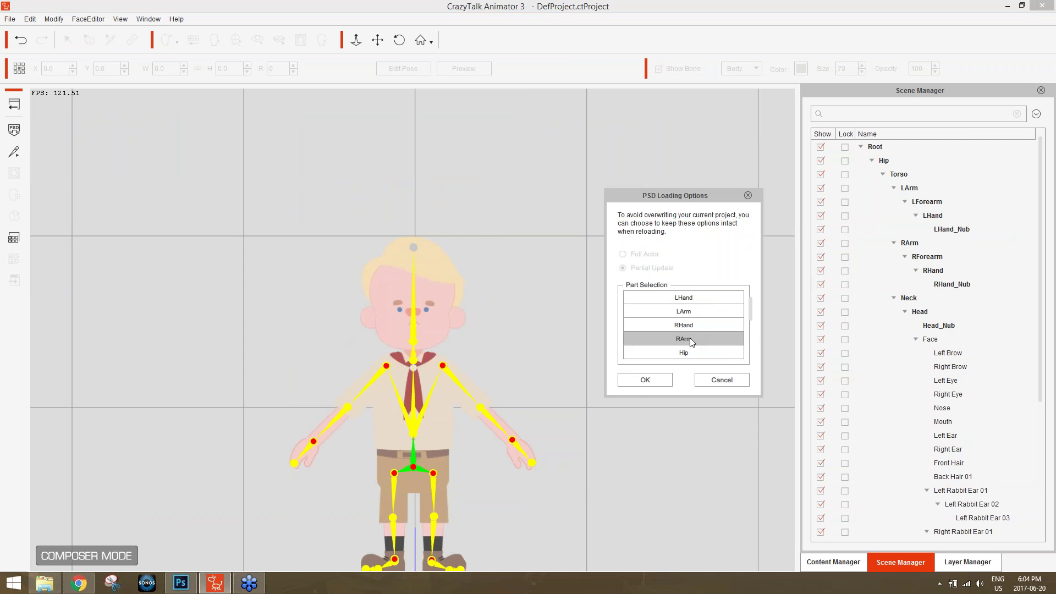
pyautogui.click(678, 328)
pyautogui.click(658, 381)
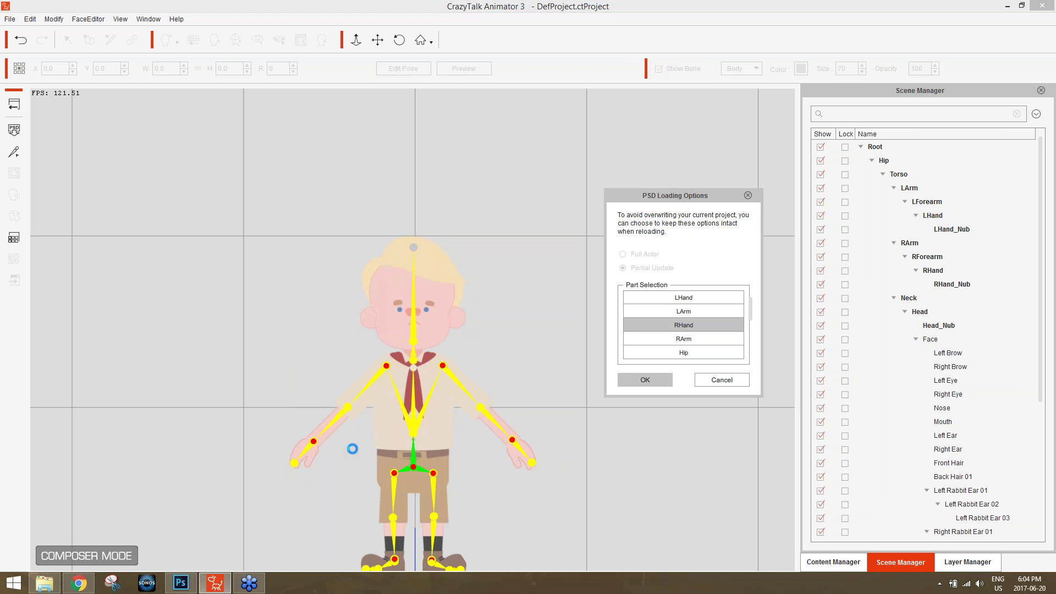
pyautogui.click(515, 300)
# - Set the right hand's sprite to Ellipse_1 in the Sprite Editor and rotate it to 241 degrees
pyautogui.click(304, 448)
pyautogui.click(14, 215)
pyautogui.moveTo(854, 247); pyautogui.dragTo(854, 401)
pyautogui.click(804, 389)
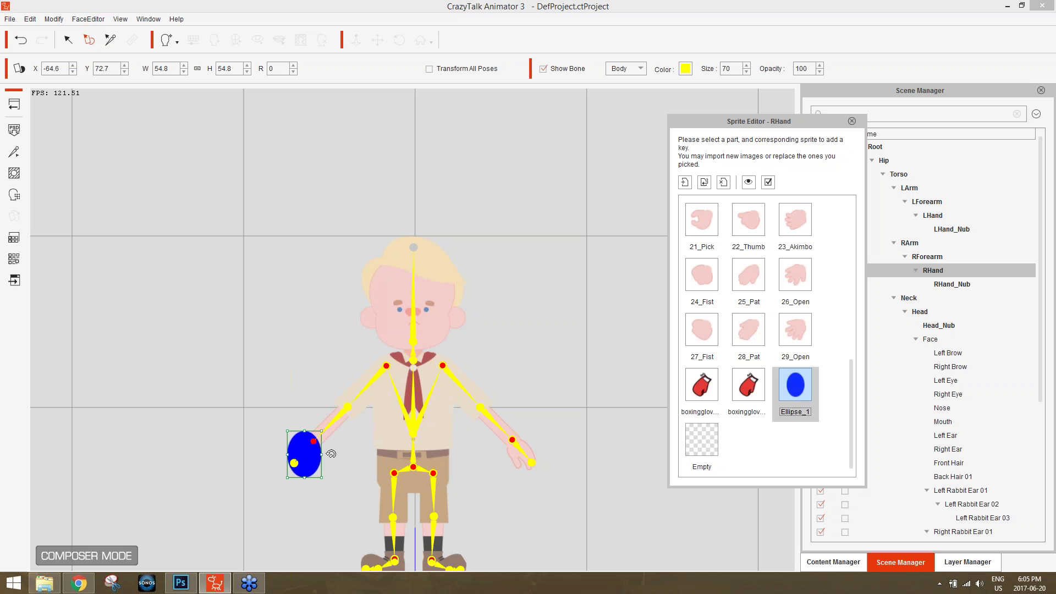
pyautogui.moveTo(331, 454); pyautogui.dragTo(285, 420)
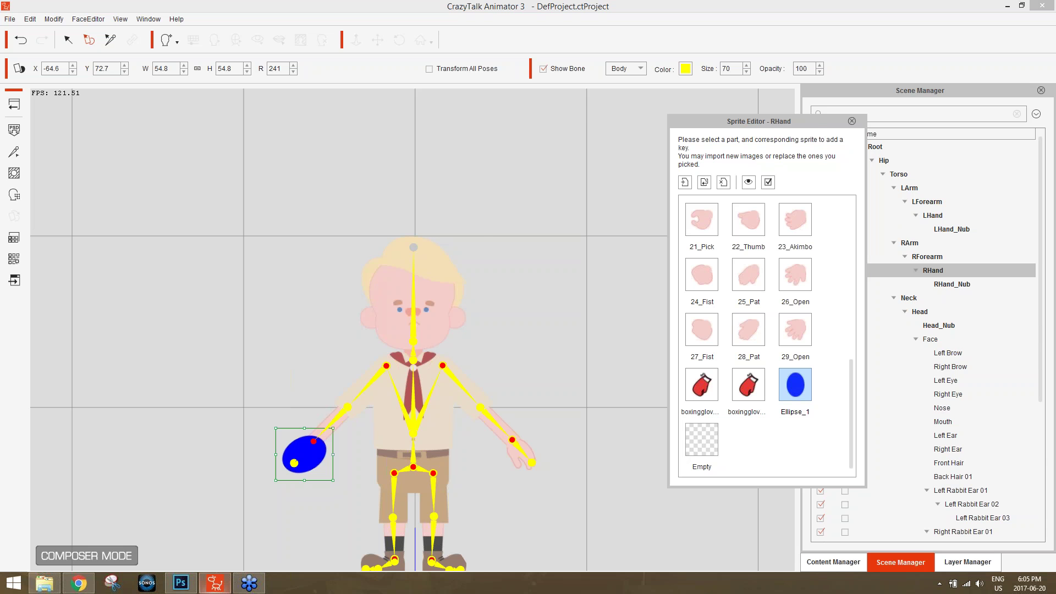
# - Switch to Photoshop and examine the HeadImage facial groups of test.psd, including the Mouth shapes and the contents of both Normal groups
pyautogui.click(180, 583)
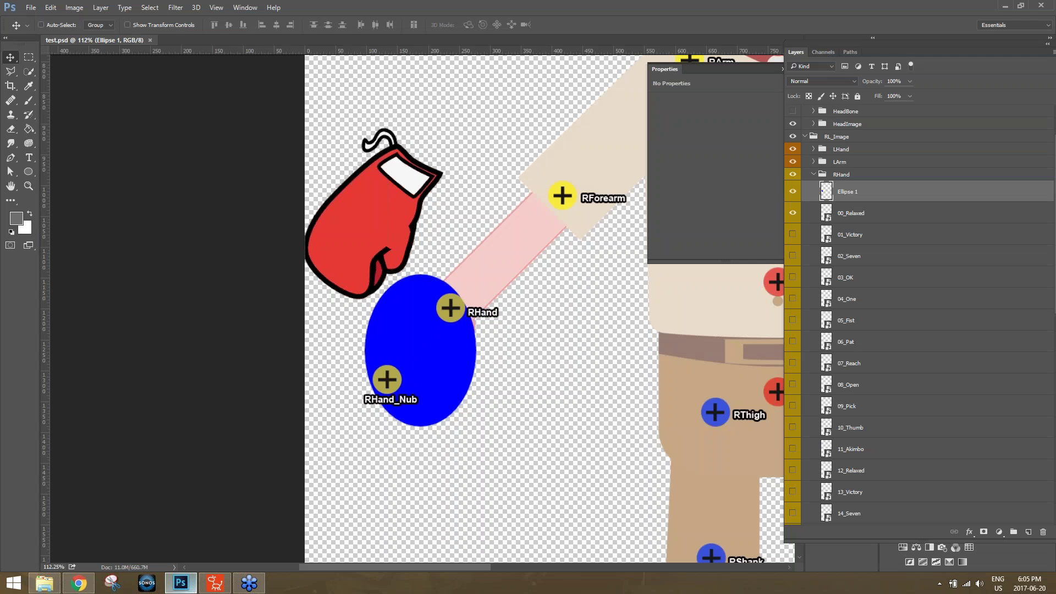
pyautogui.click(813, 175)
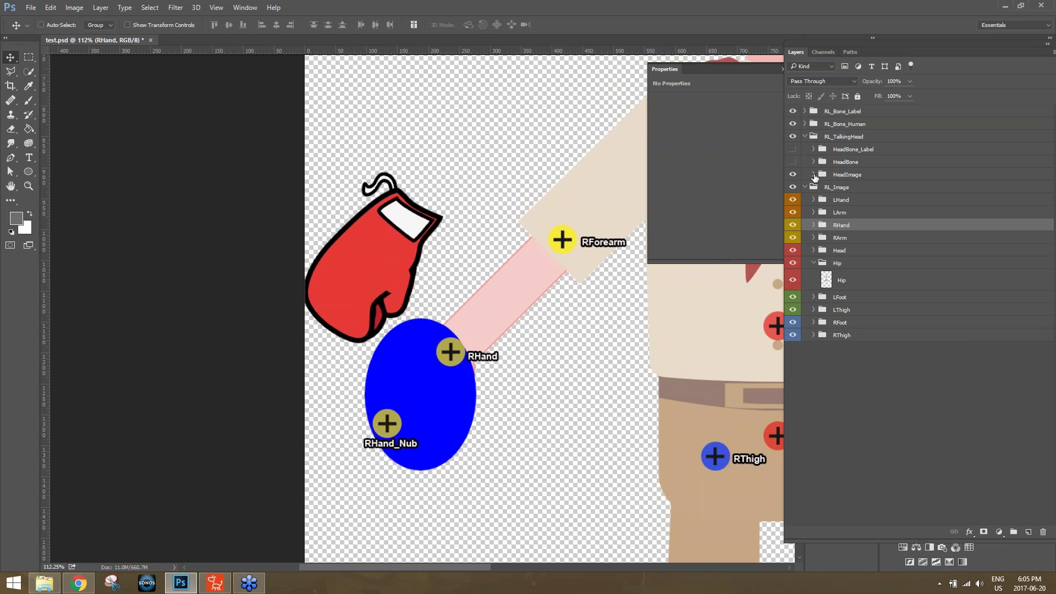
pyautogui.click(813, 175)
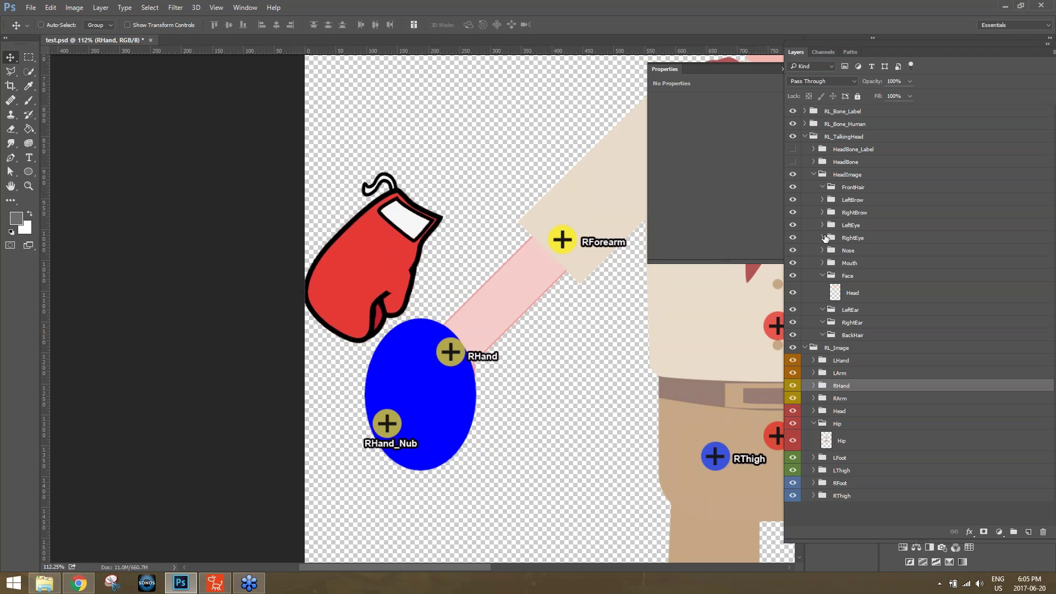
pyautogui.click(822, 275)
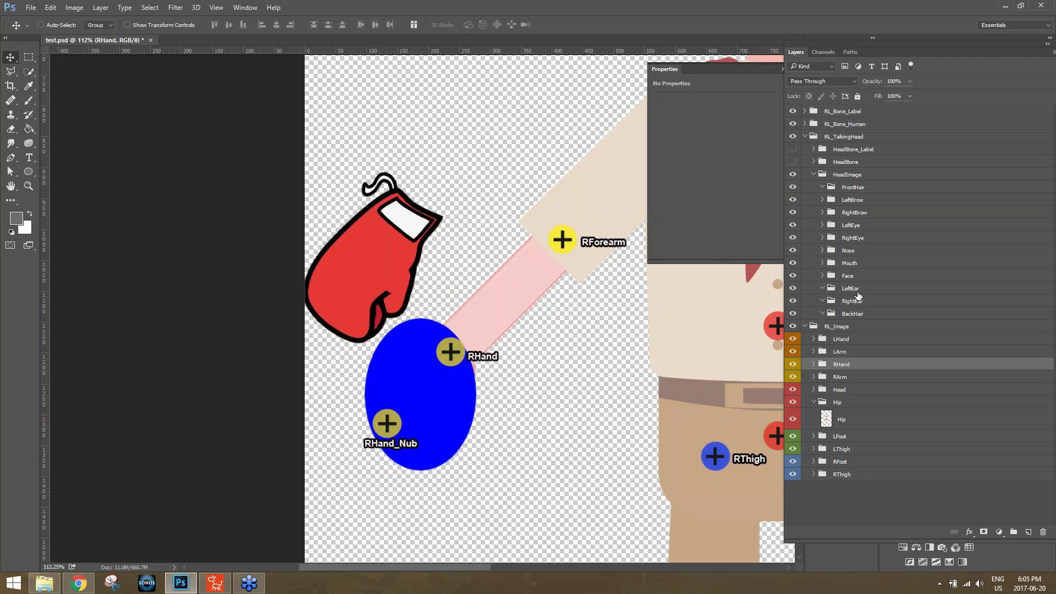
pyautogui.click(847, 175)
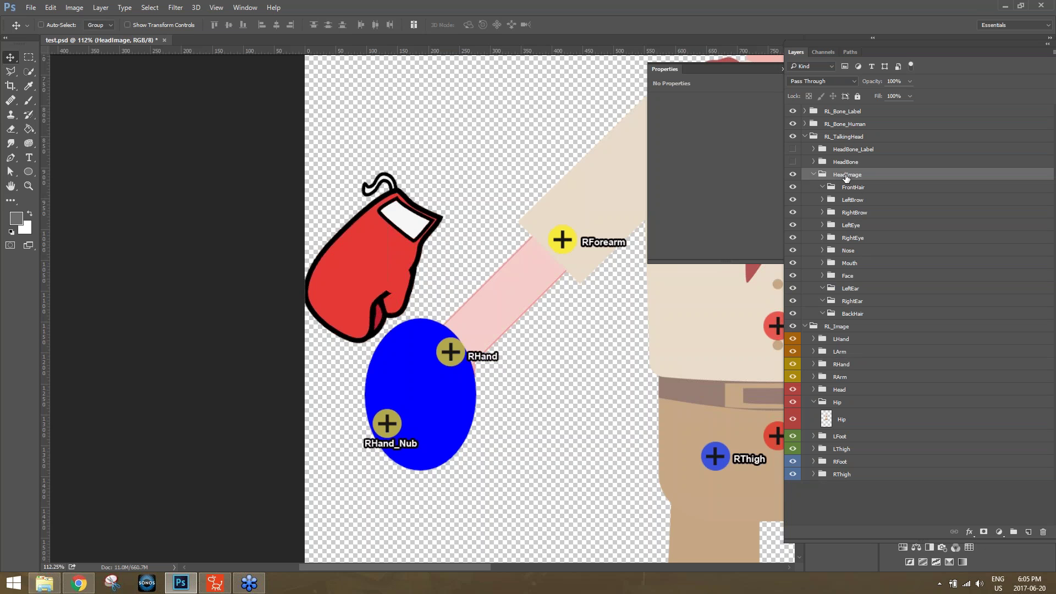
pyautogui.click(822, 264)
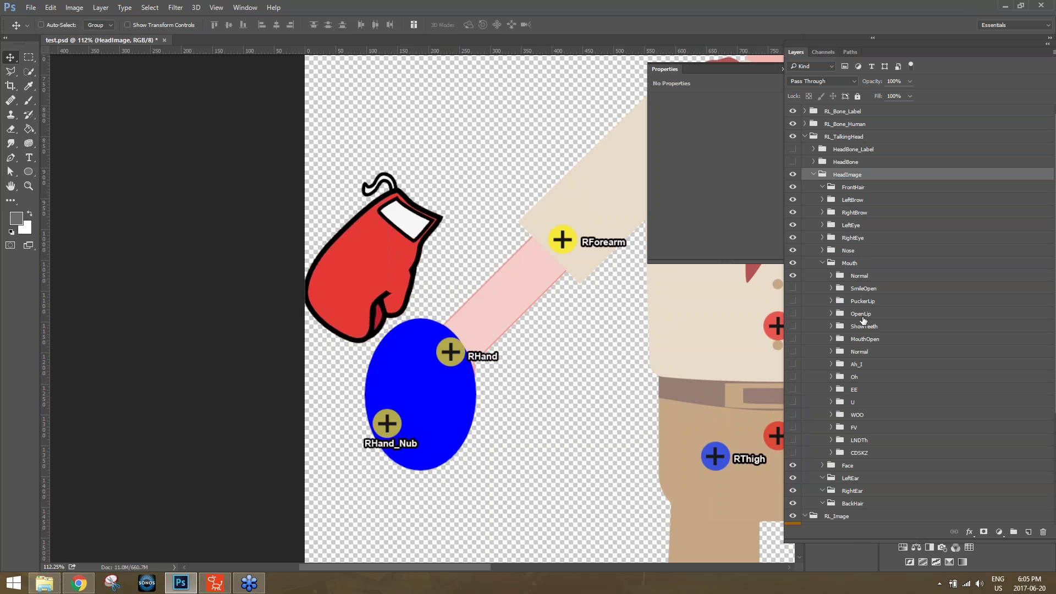
pyautogui.click(859, 352)
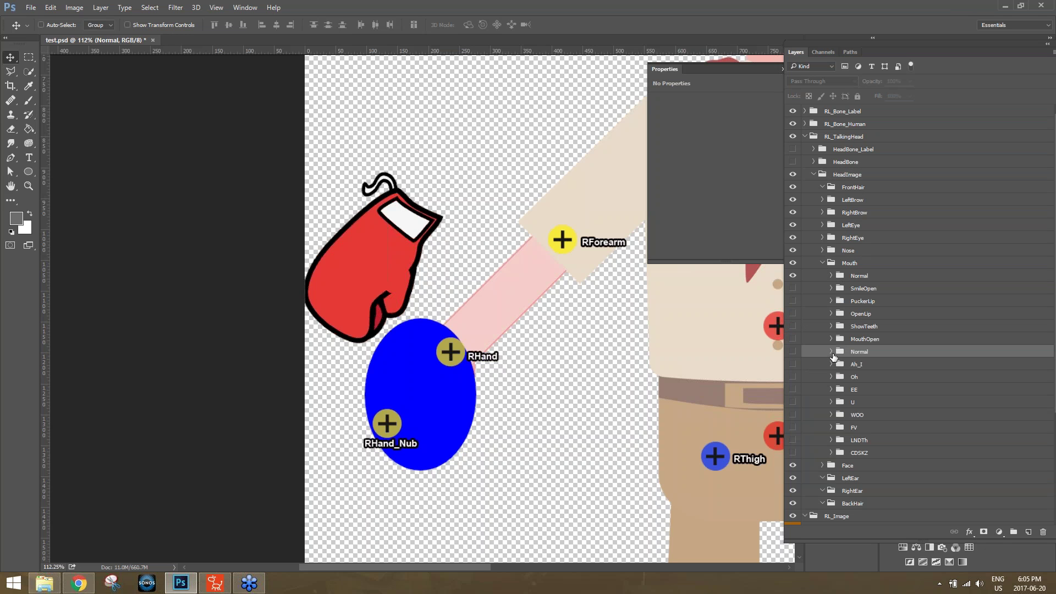
pyautogui.click(832, 352)
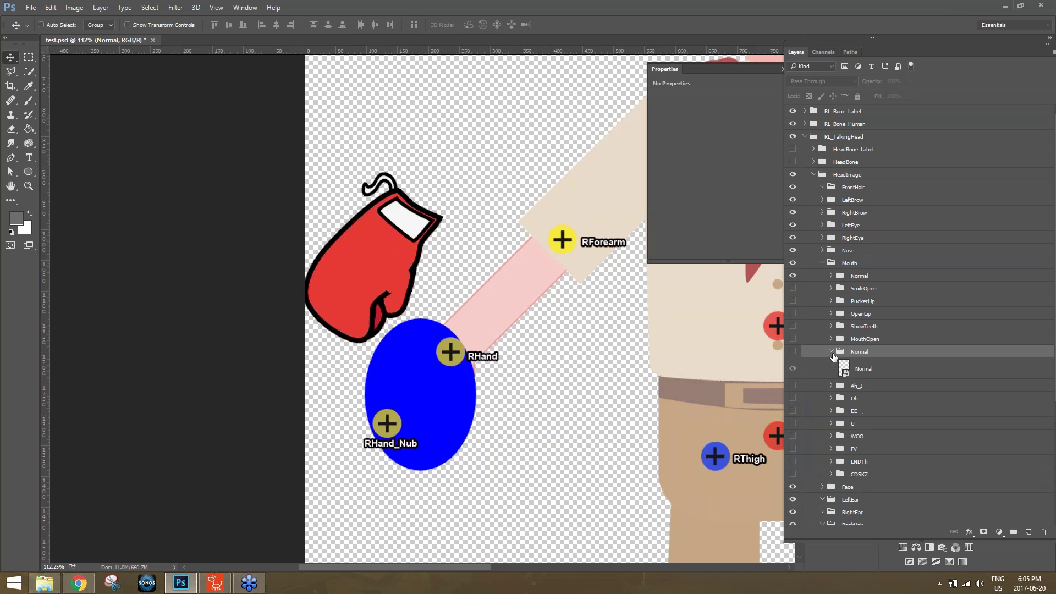
pyautogui.click(831, 275)
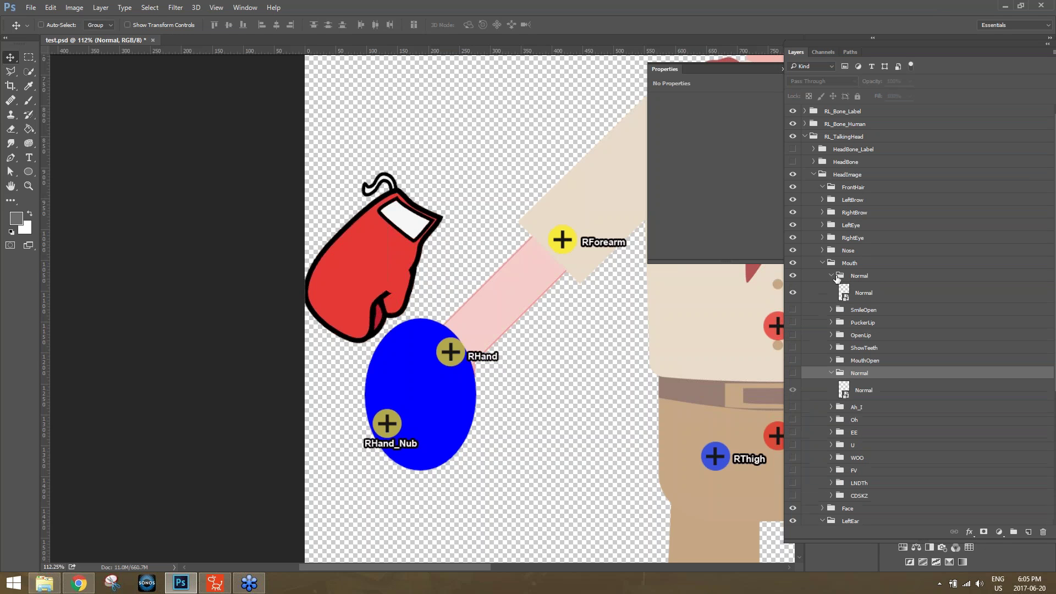
# - Compare the Normal layers inside the Mouth folder's two Normal groups, then collapse both groups
pyautogui.click(864, 390)
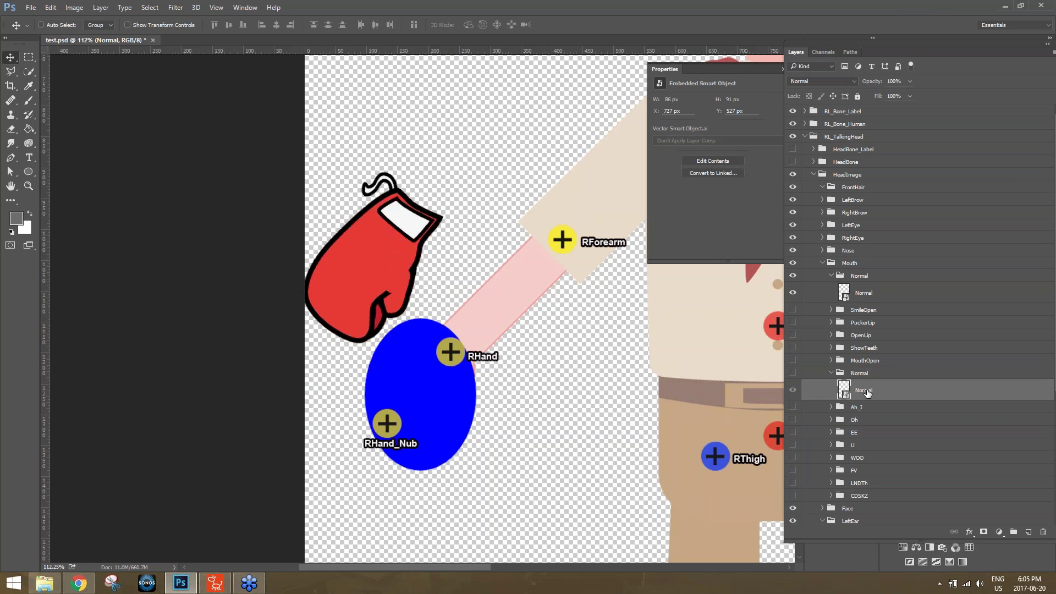
pyautogui.click(864, 293)
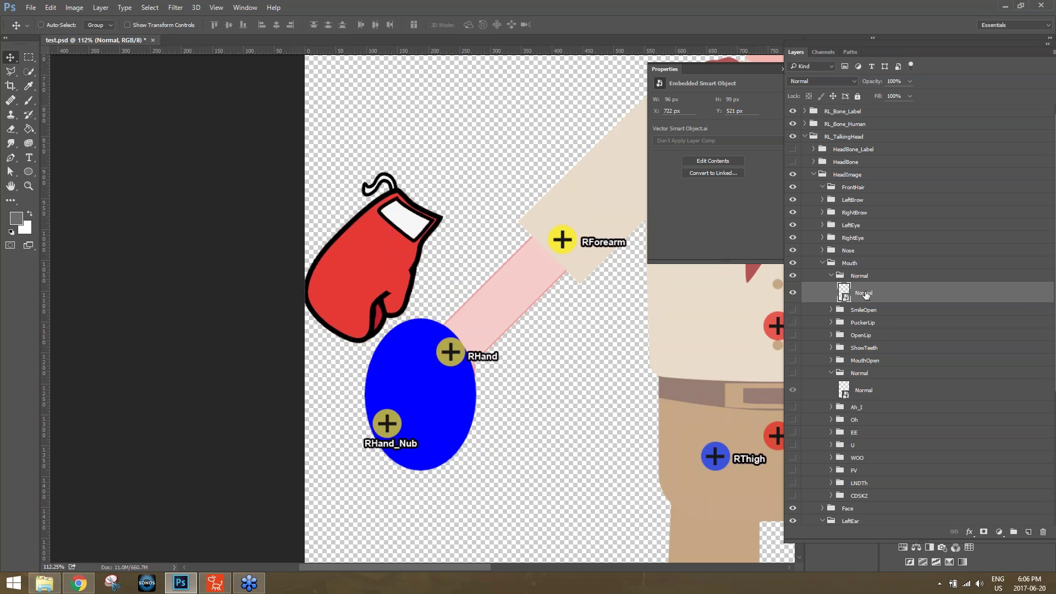
pyautogui.click(864, 393)
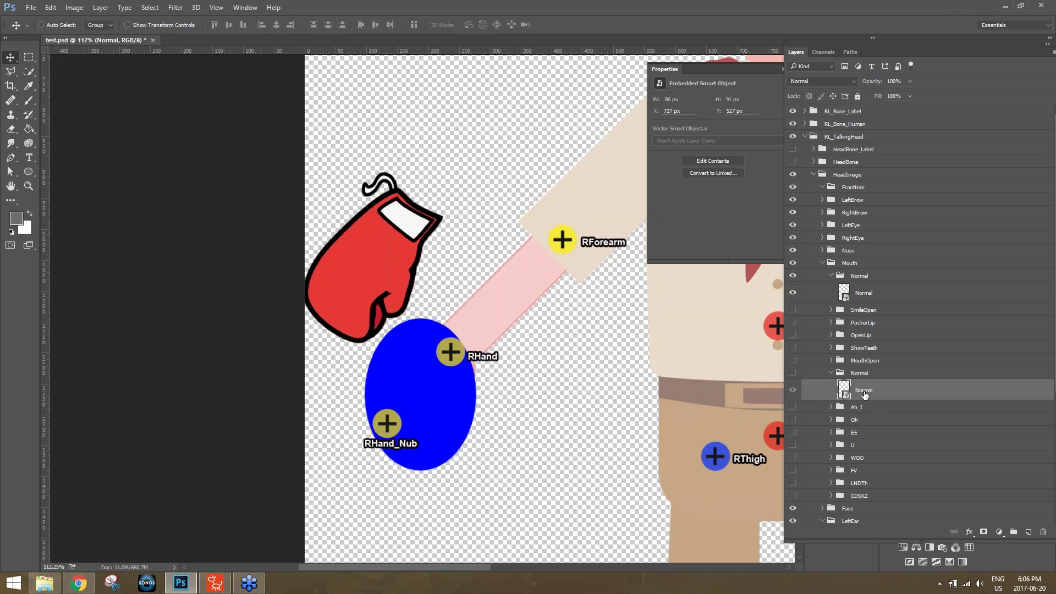
pyautogui.click(830, 373)
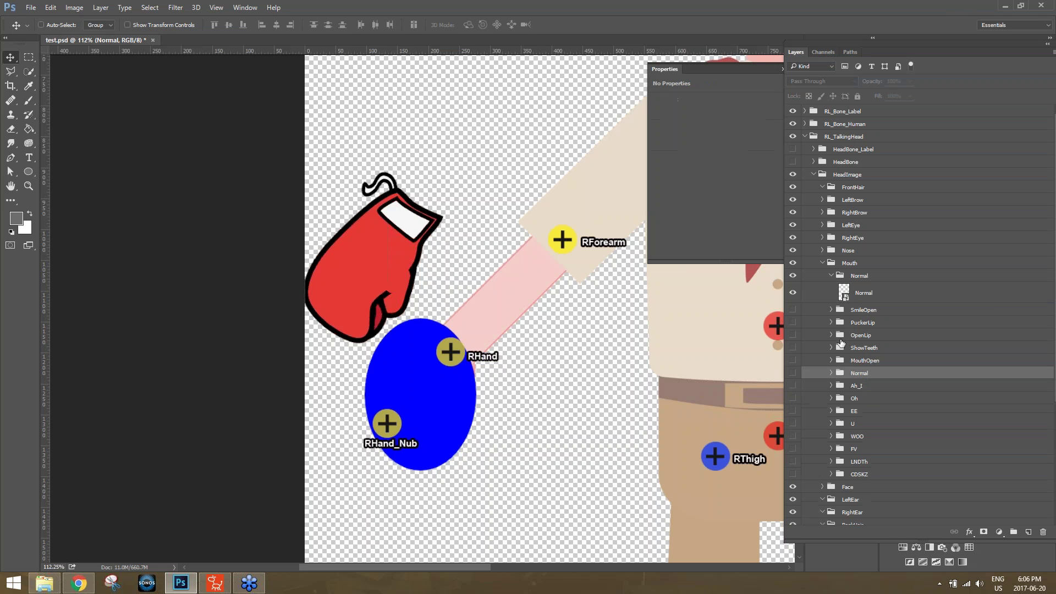
pyautogui.click(830, 276)
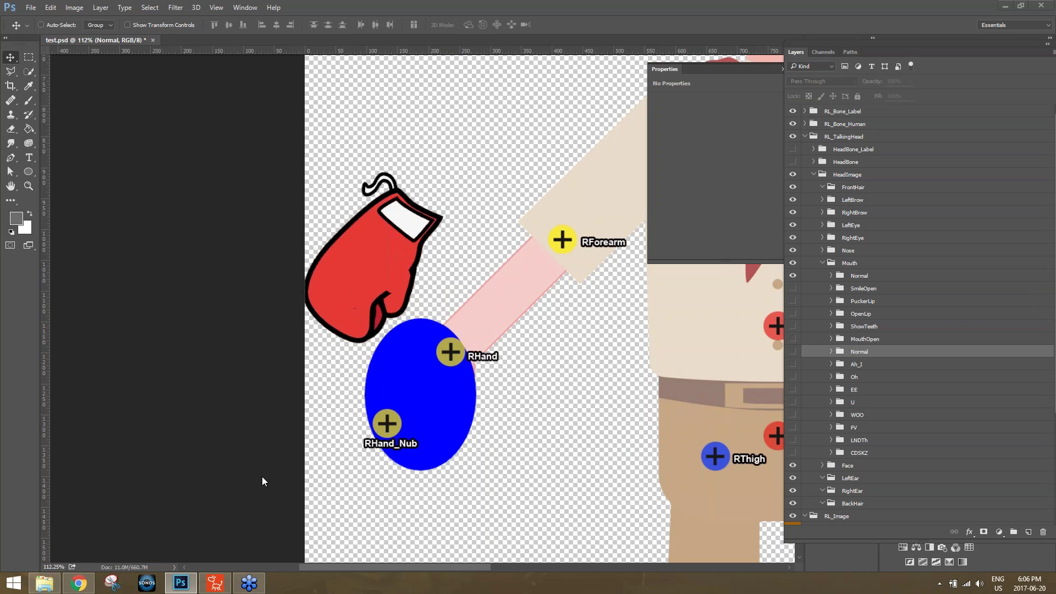
# - Switch to CrazyTalk Animator, return from Composer mode to Stage mode, and briefly play the project before stopping it
pyautogui.click(215, 583)
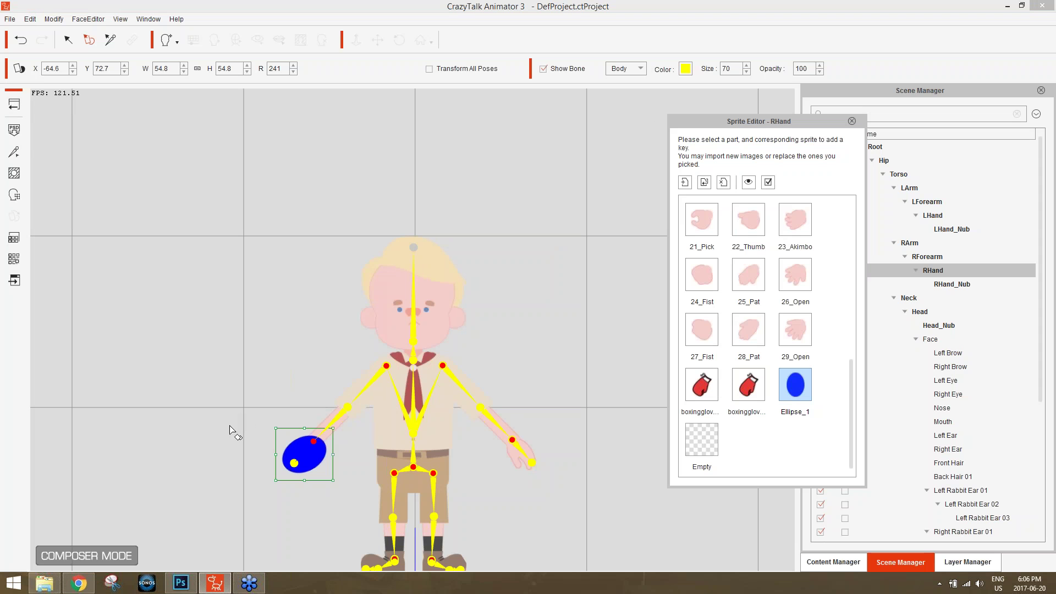
pyautogui.click(14, 104)
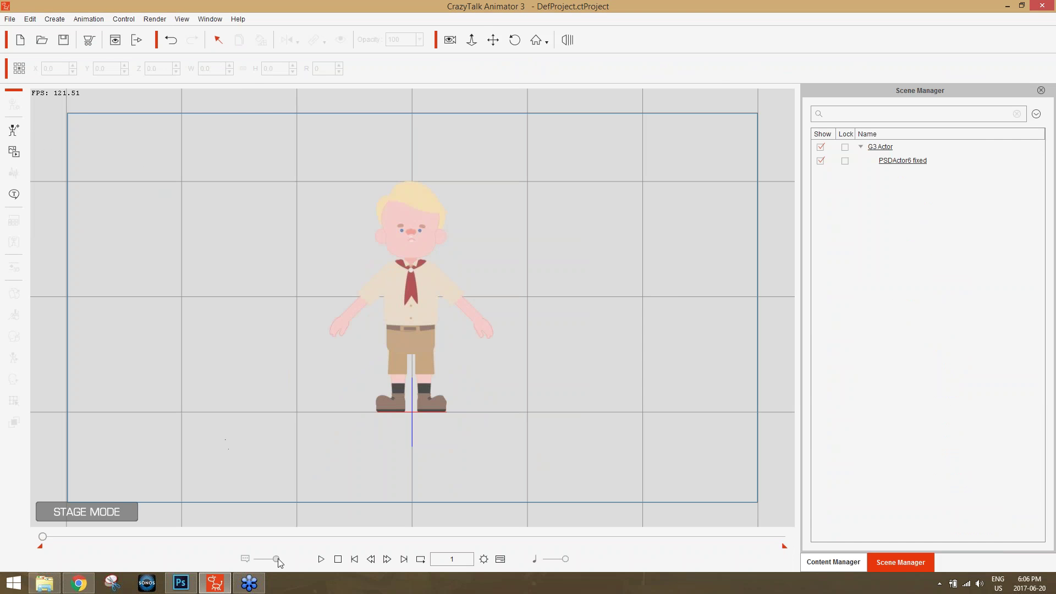
pyautogui.click(321, 558)
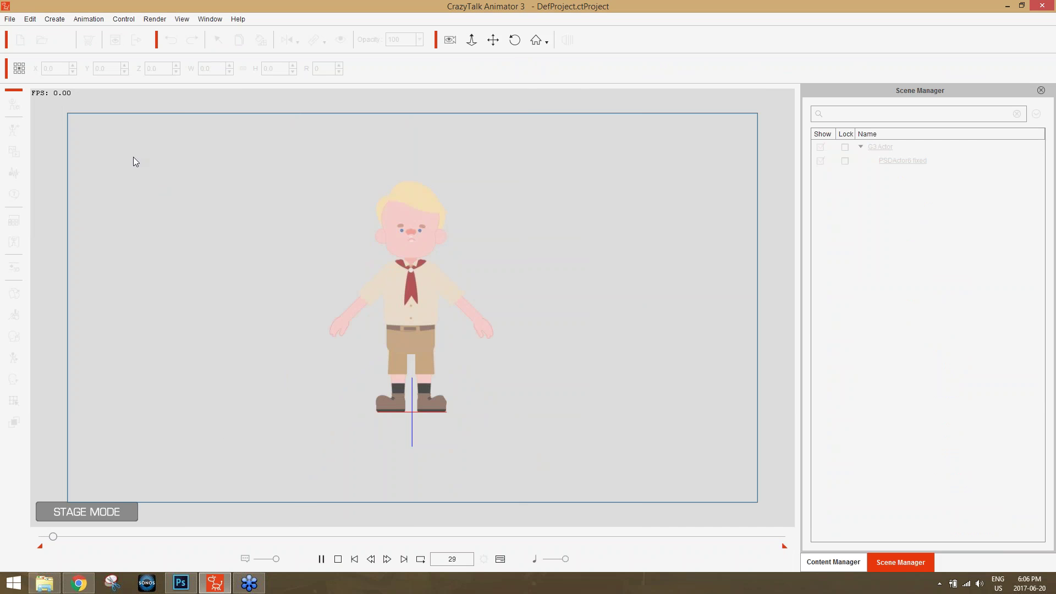
pyautogui.click(338, 559)
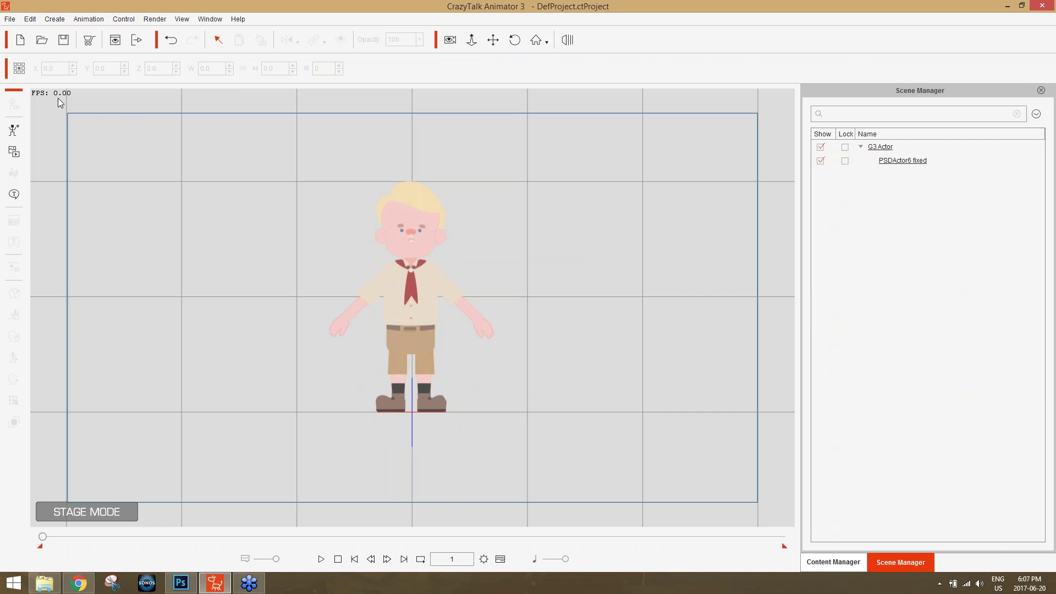
# - Review the Project Settings and the Preference options, cancelling both without changes
pyautogui.click(29, 19)
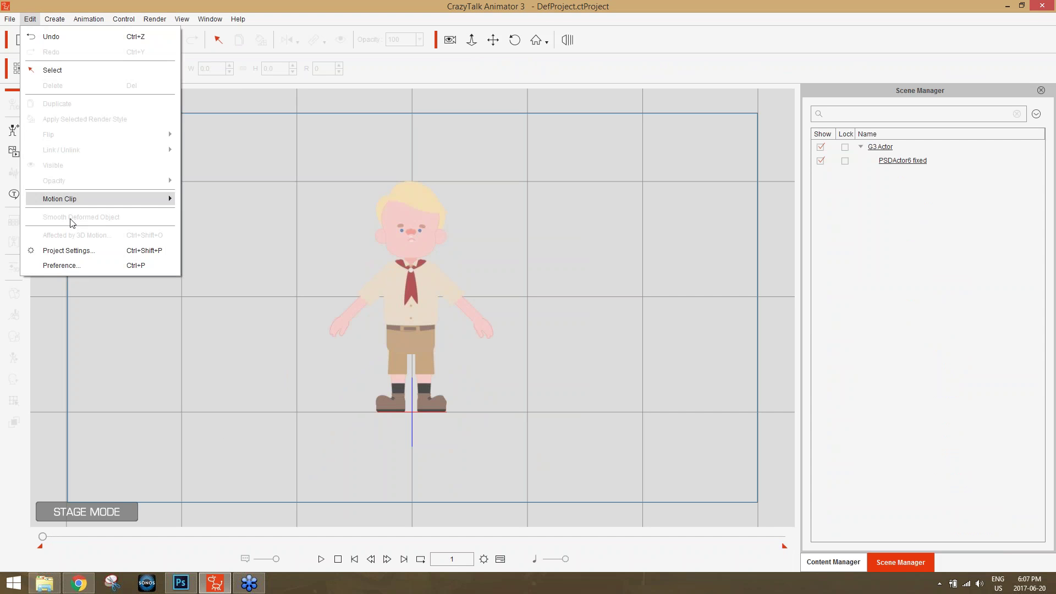
pyautogui.click(71, 250)
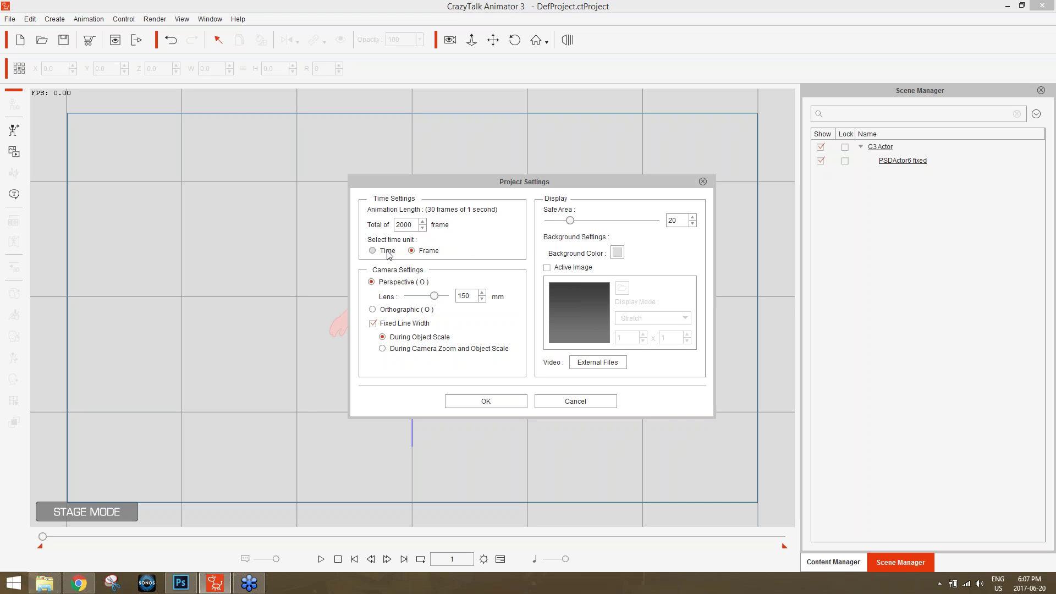
pyautogui.click(576, 398)
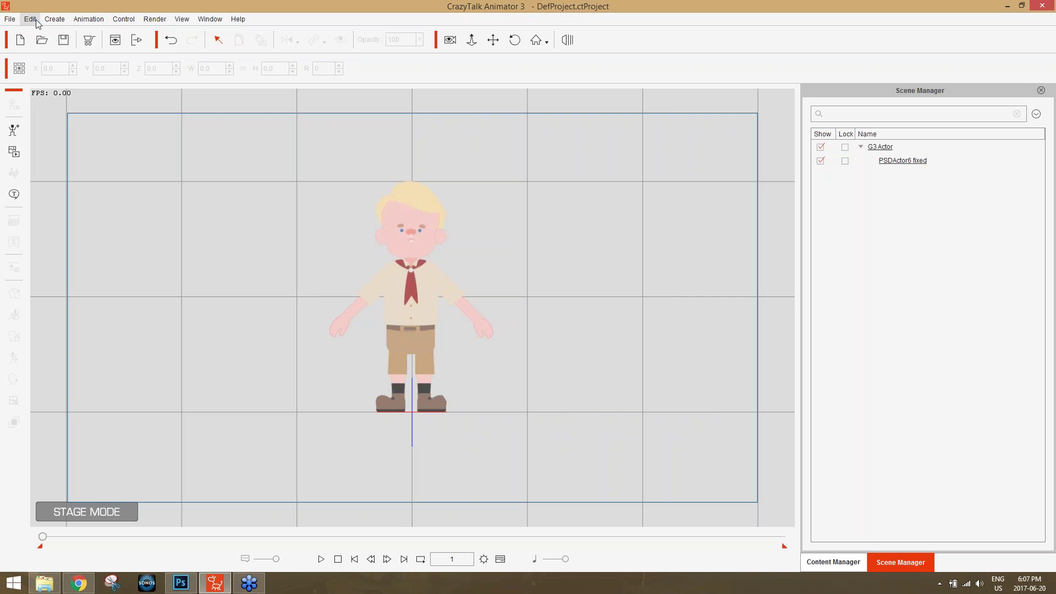
pyautogui.click(29, 19)
pyautogui.click(82, 265)
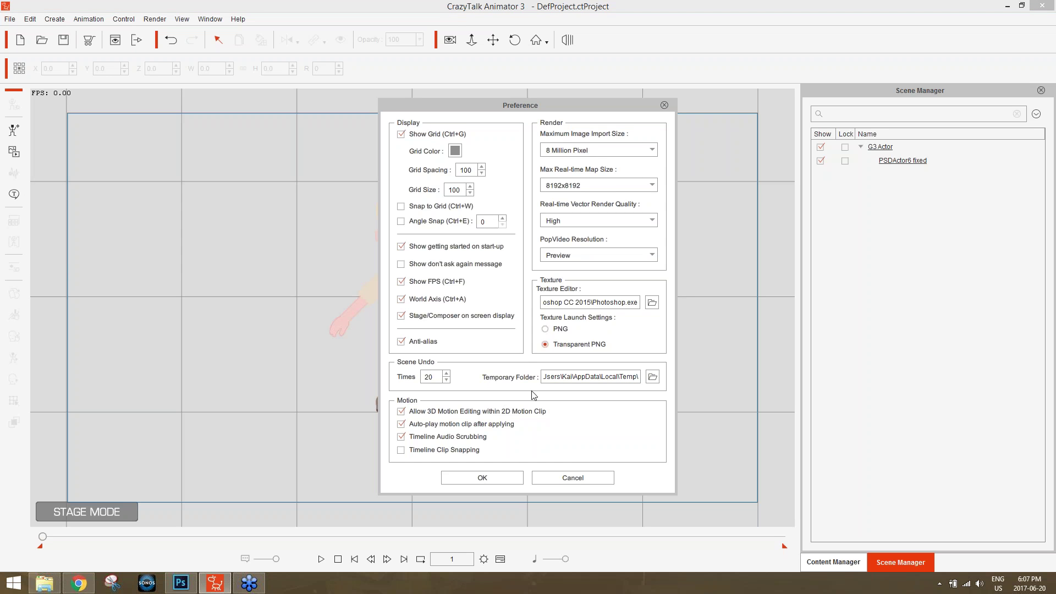
pyautogui.click(575, 478)
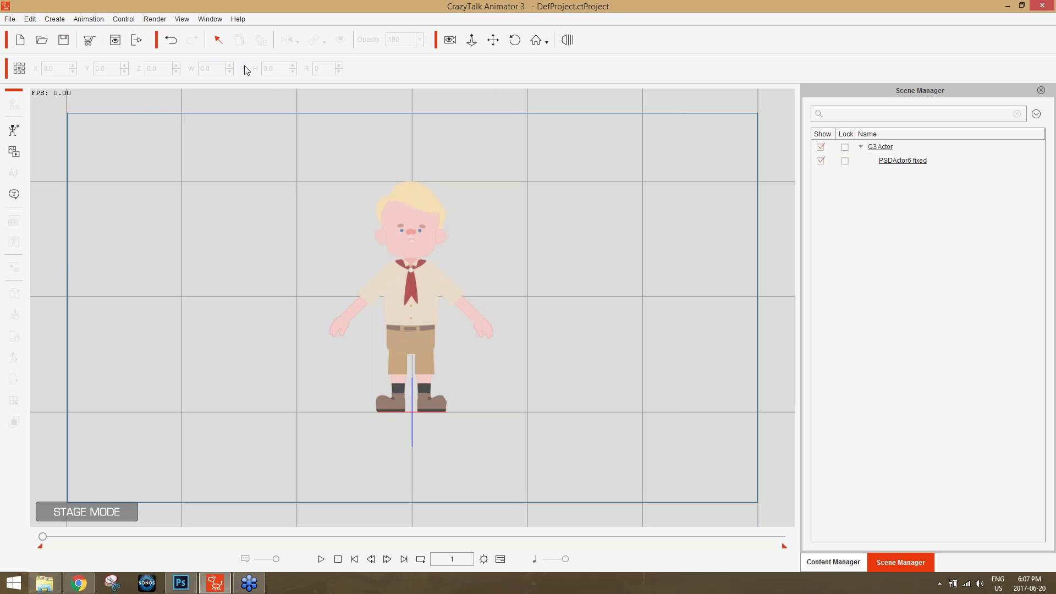
# - Open the video Render Settings and enable Super Sampling
pyautogui.click(155, 19)
pyautogui.click(171, 55)
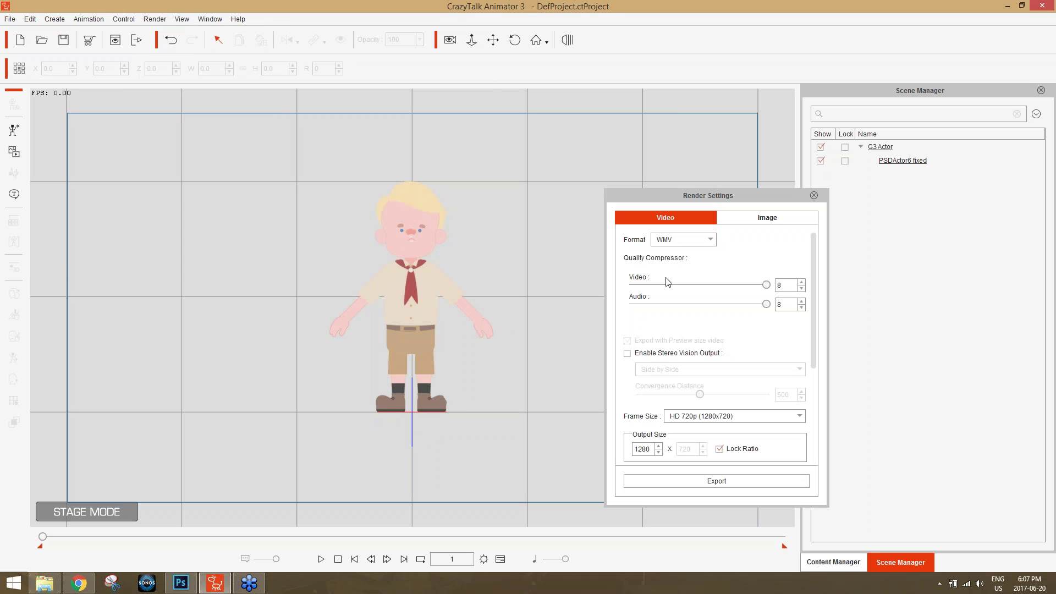
pyautogui.moveTo(813, 350); pyautogui.dragTo(812, 439)
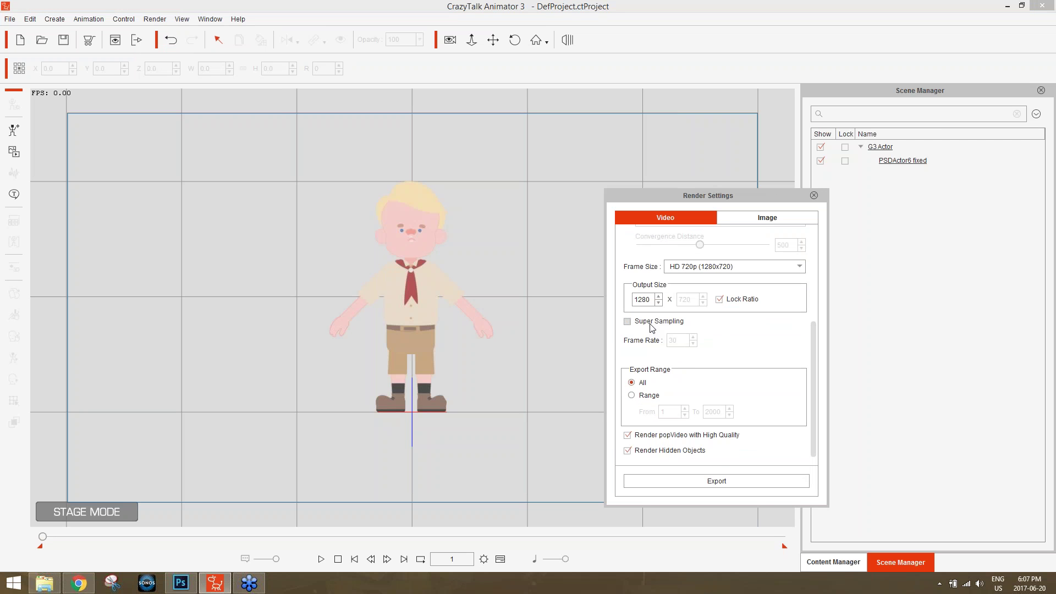
pyautogui.click(628, 321)
pyautogui.moveTo(814, 396); pyautogui.dragTo(824, 299)
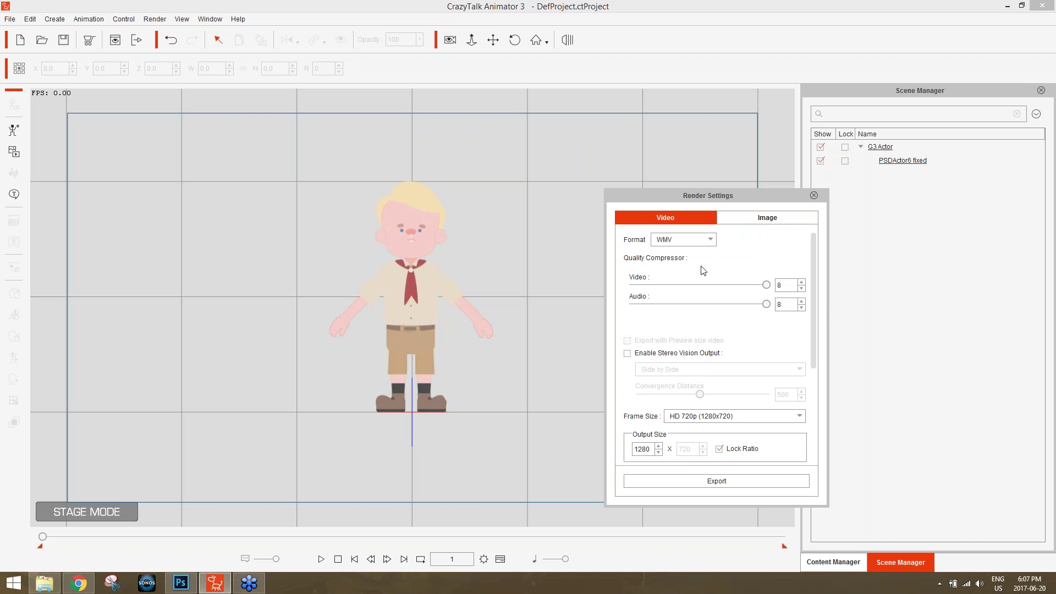
# - Go through the video format options, set the export range to Range from 1 to 2000, and close the render settings without exporting
pyautogui.click(709, 239)
pyautogui.click(682, 275)
pyautogui.moveTo(813, 308); pyautogui.dragTo(812, 411)
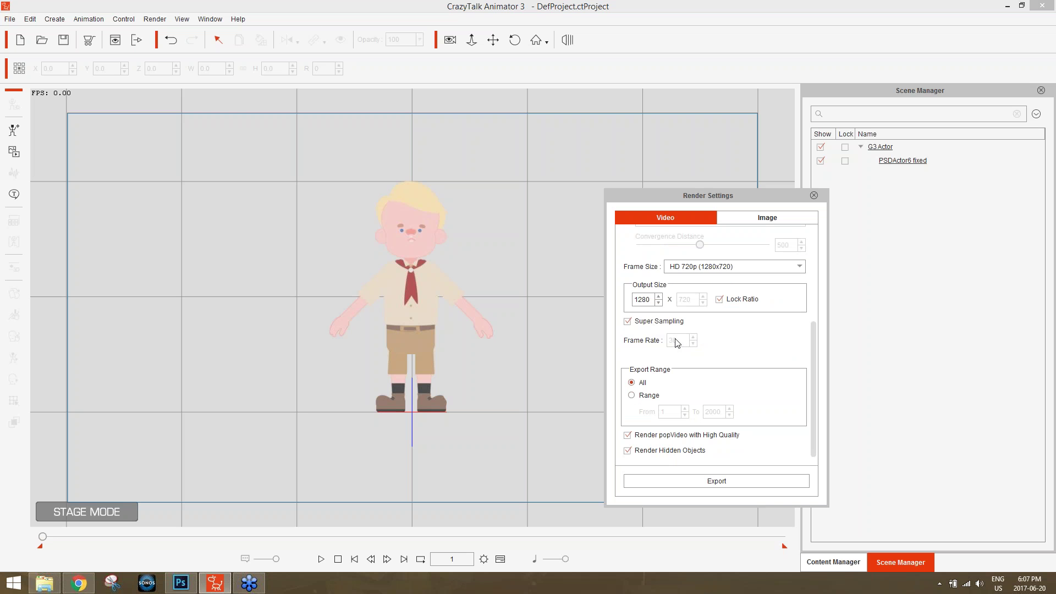
pyautogui.click(649, 396)
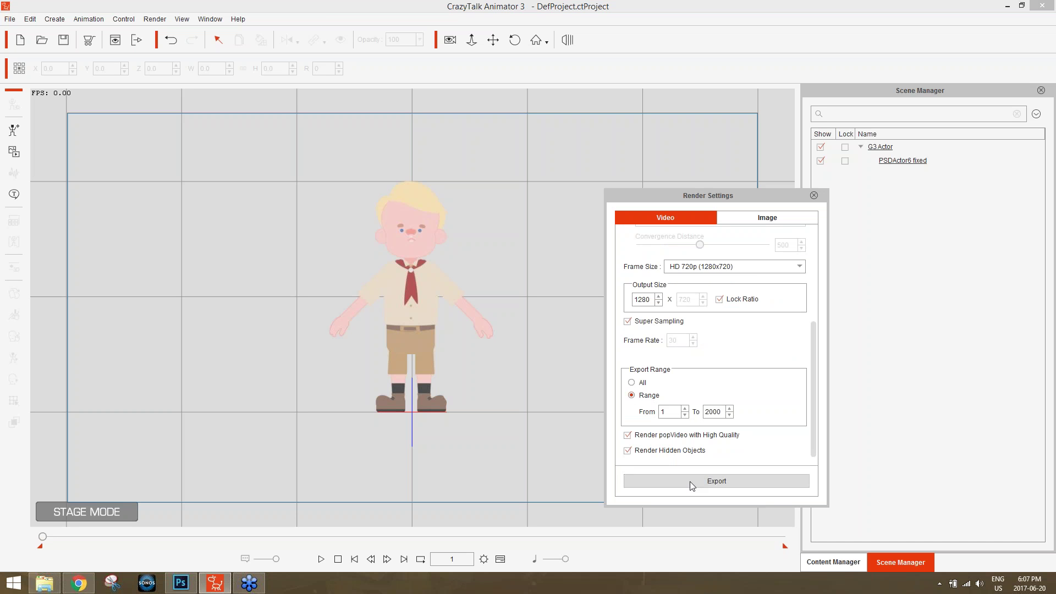
pyautogui.click(813, 195)
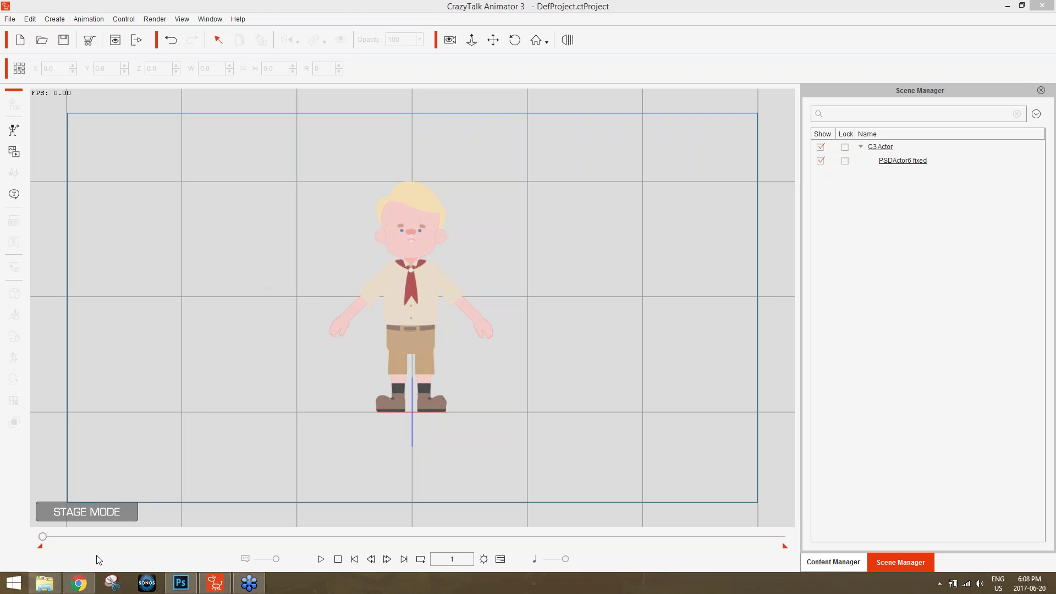
# - Switch to Chrome, view Reallusion's YouTube playlists, and open the CrazyTalk Animator 3 - Tutorials playlist
pyautogui.click(79, 582)
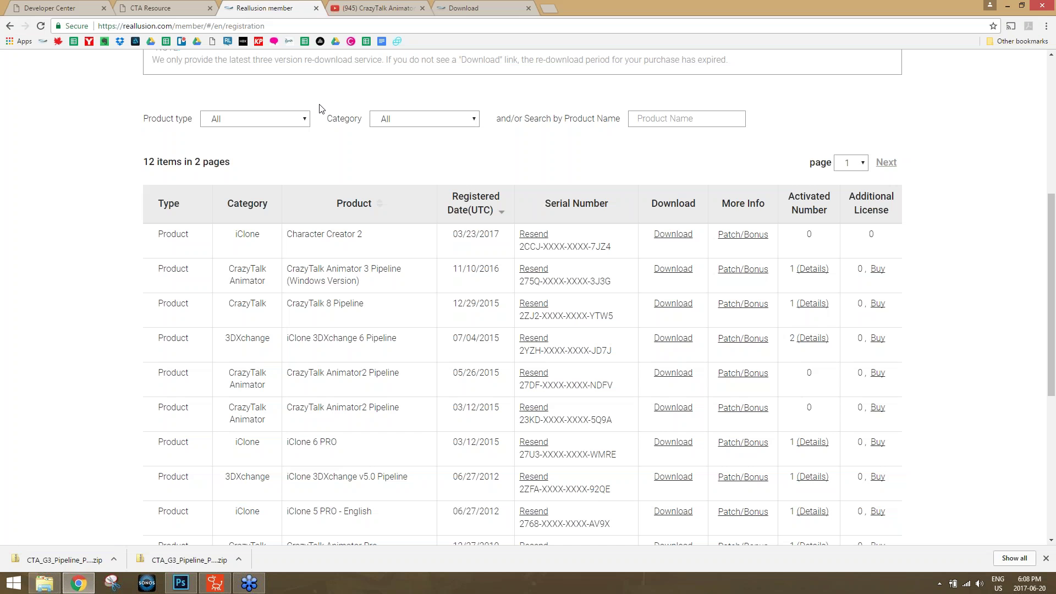
pyautogui.click(380, 9)
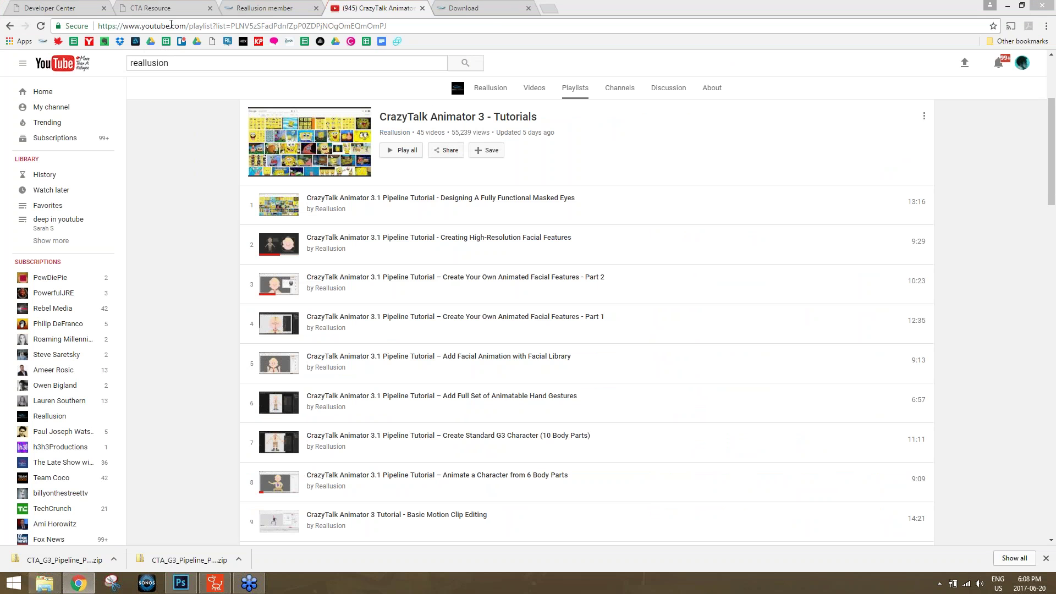
pyautogui.click(10, 26)
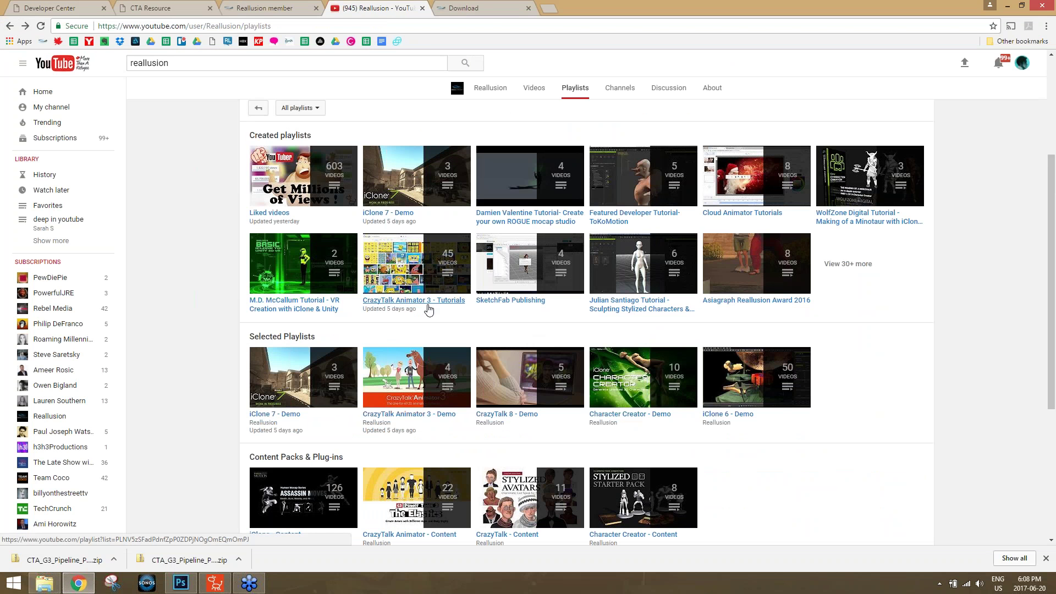
pyautogui.click(429, 306)
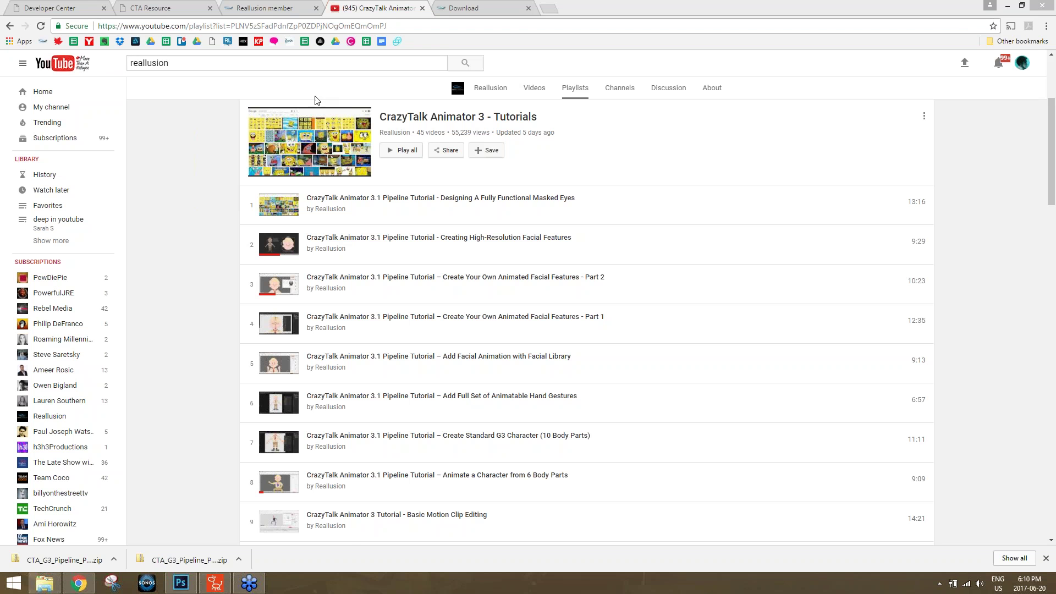
# - Search YouTube for "crazytalk animator g2 character creations"
pyautogui.doubleClick(207, 63)
pyautogui.write('crazytalk animat')
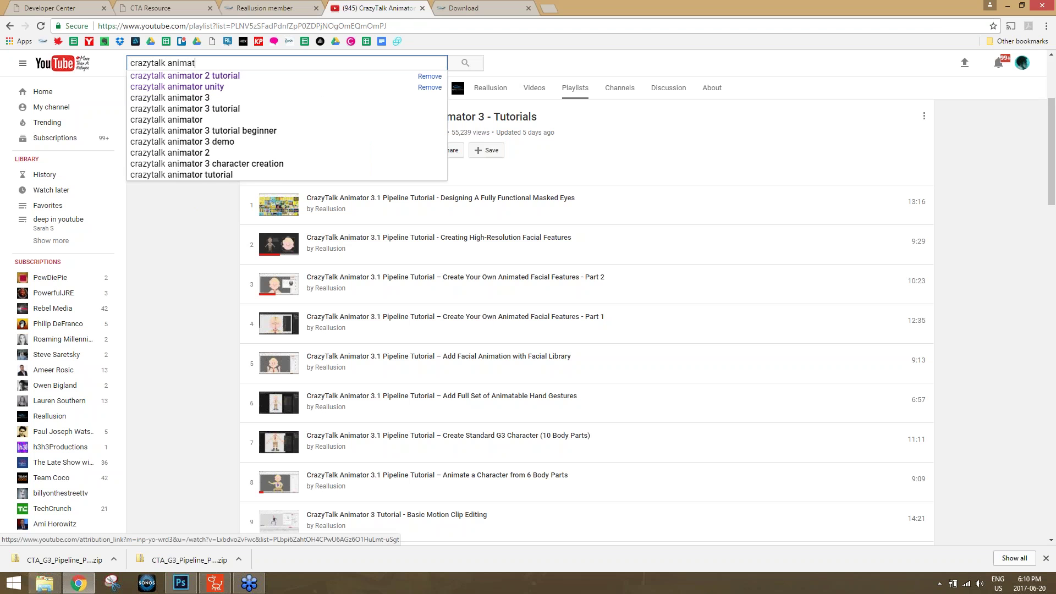
pyautogui.write('or g2 character creations')
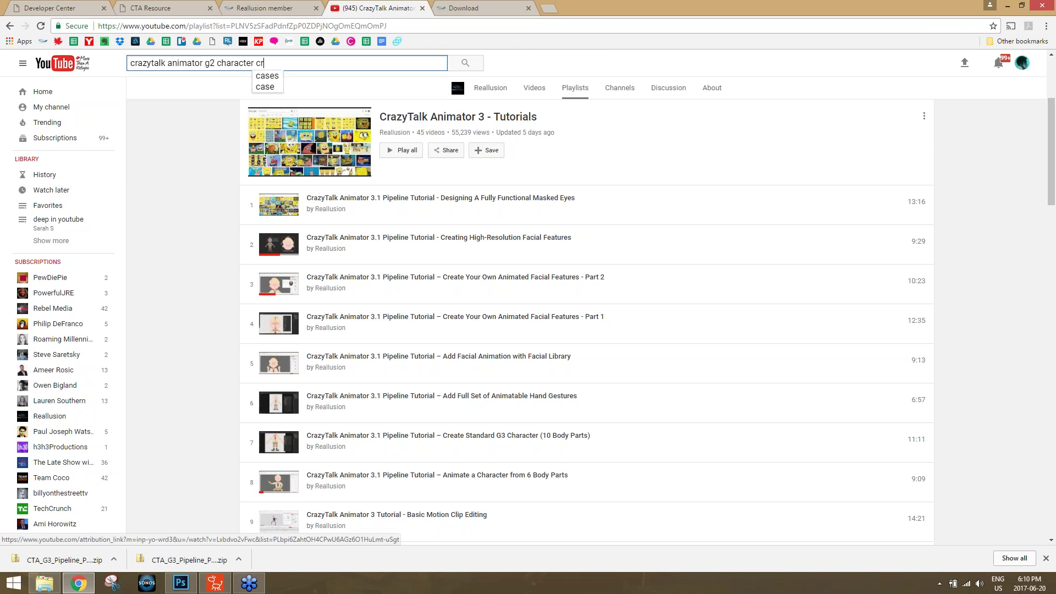
pyautogui.press('Return')
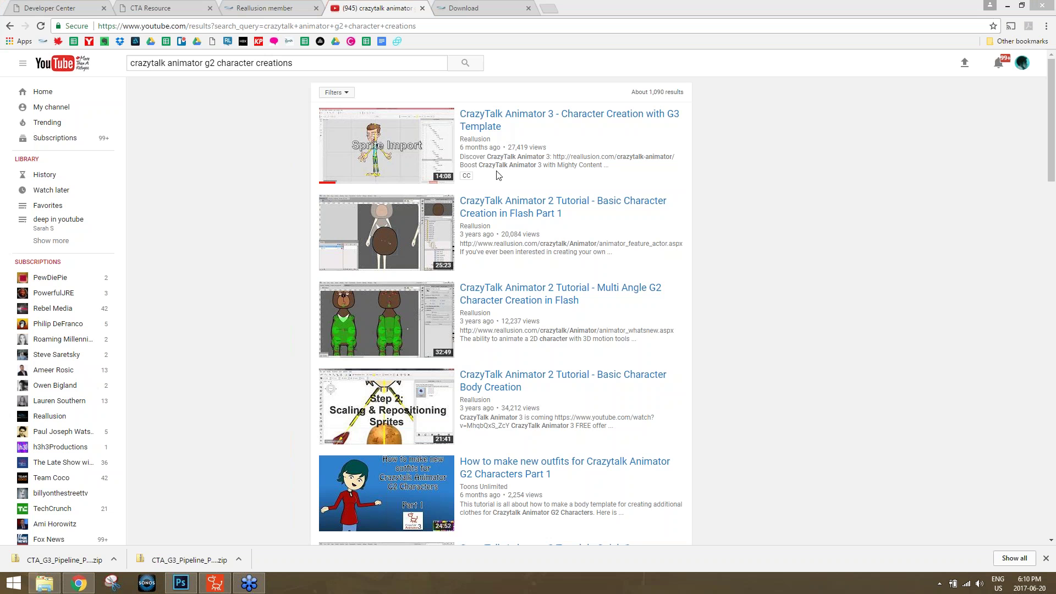
pyautogui.click(539, 117)
# - Open the online User Manual from CrazyTalk Animator and read the Global Shortcuts page under Keyboard Shortcuts
pyautogui.click(215, 582)
pyautogui.click(233, 20)
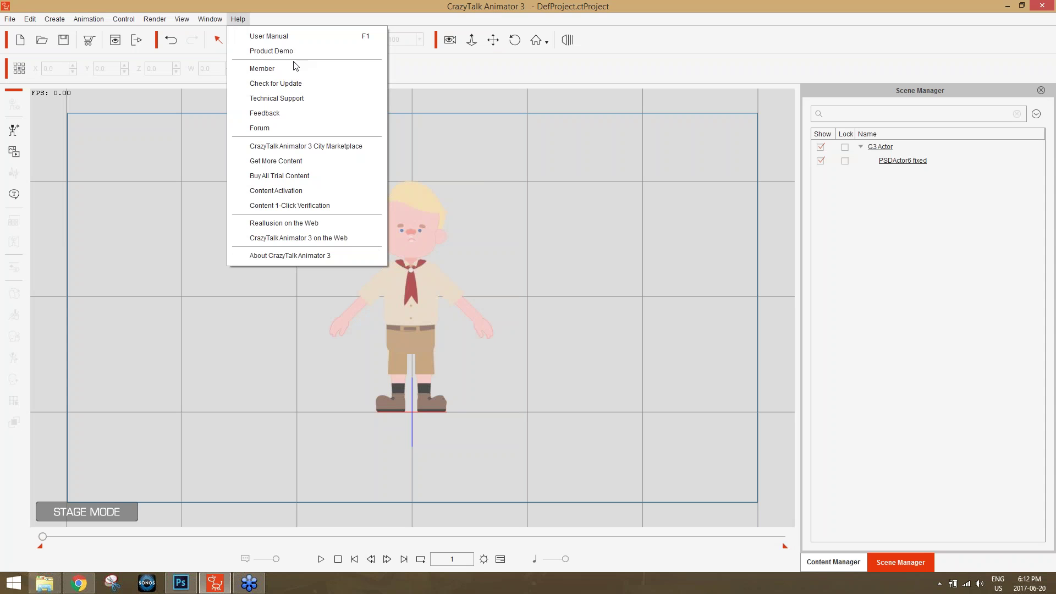
pyautogui.click(282, 38)
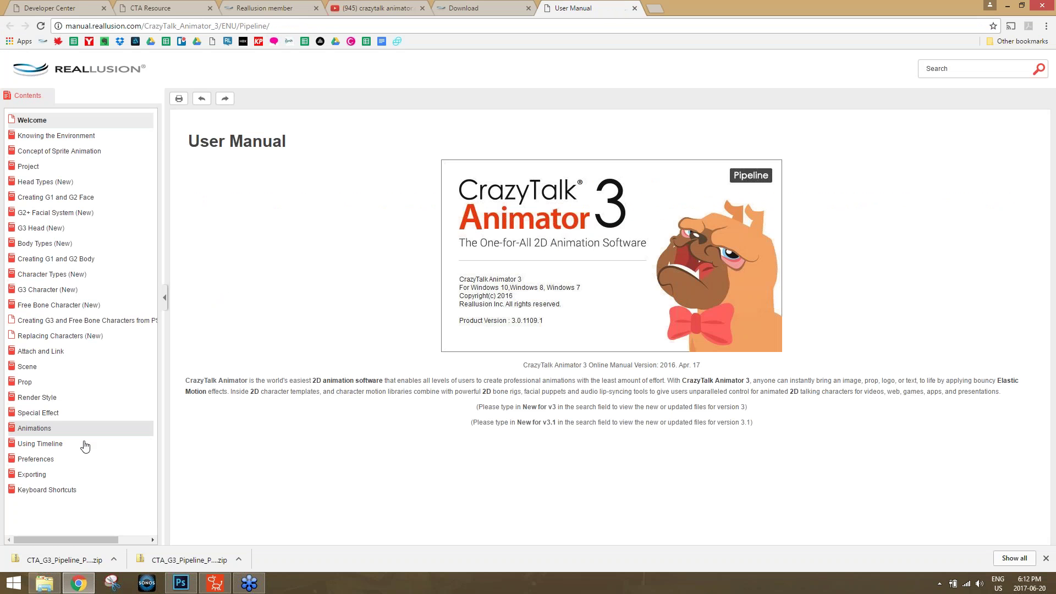
pyautogui.click(57, 489)
pyautogui.scroll(-1, 77, 495)
pyautogui.click(74, 497)
pyautogui.scroll(-2, 352, 282)
pyautogui.scroll(-5, 352, 282)
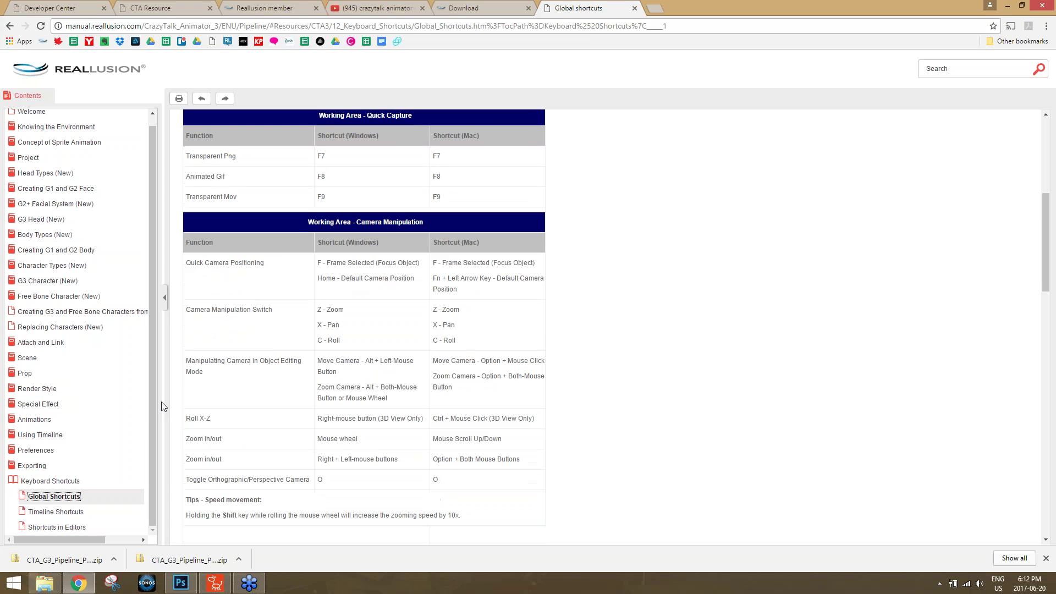
# - Examine the Timeline Shortcuts and the Stage Mode section of Shortcuts in Editors, then return to the Global Shortcuts page
pyautogui.click(69, 512)
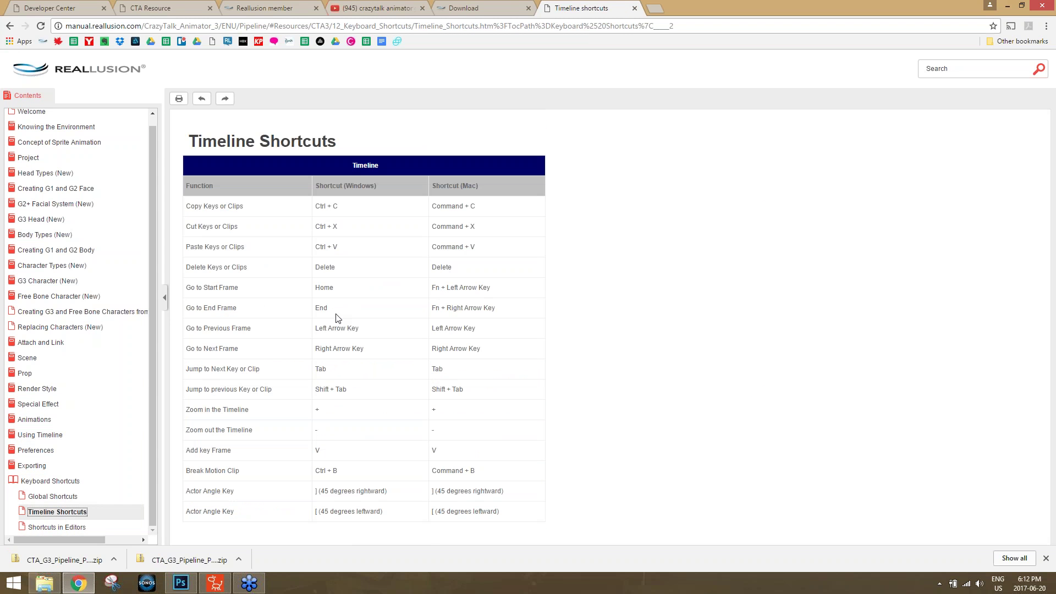
pyautogui.click(57, 527)
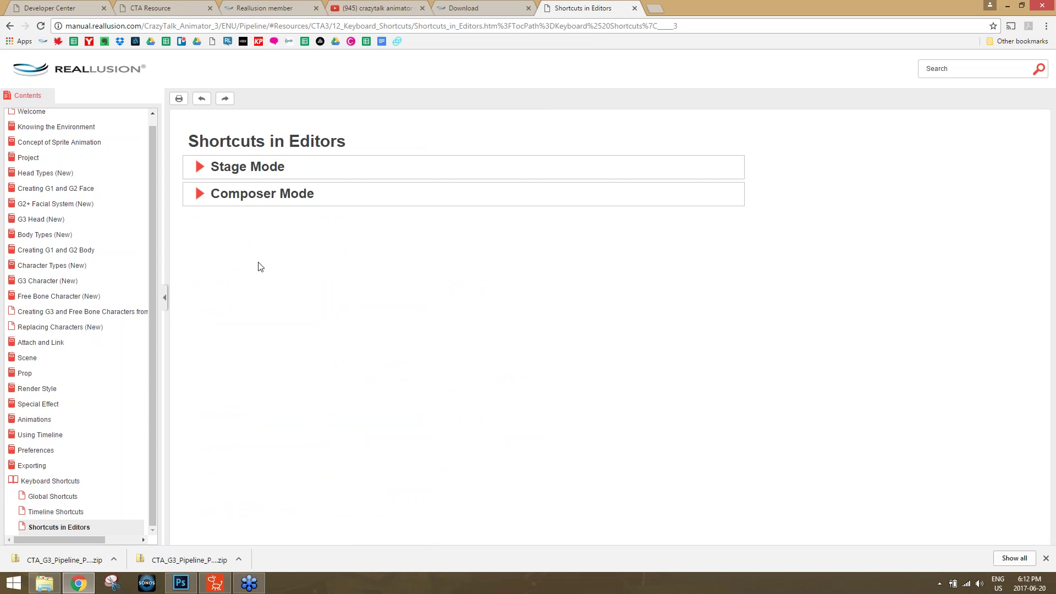
pyautogui.click(248, 166)
pyautogui.scroll(-2, 312, 315)
pyautogui.scroll(2, 325, 311)
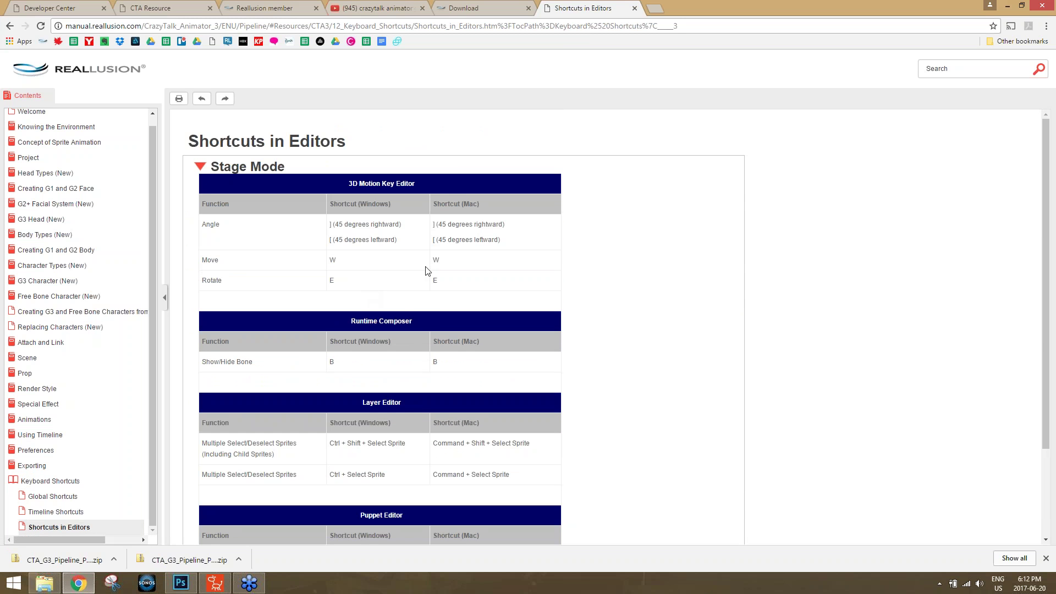
pyautogui.scroll(-2, 430, 294)
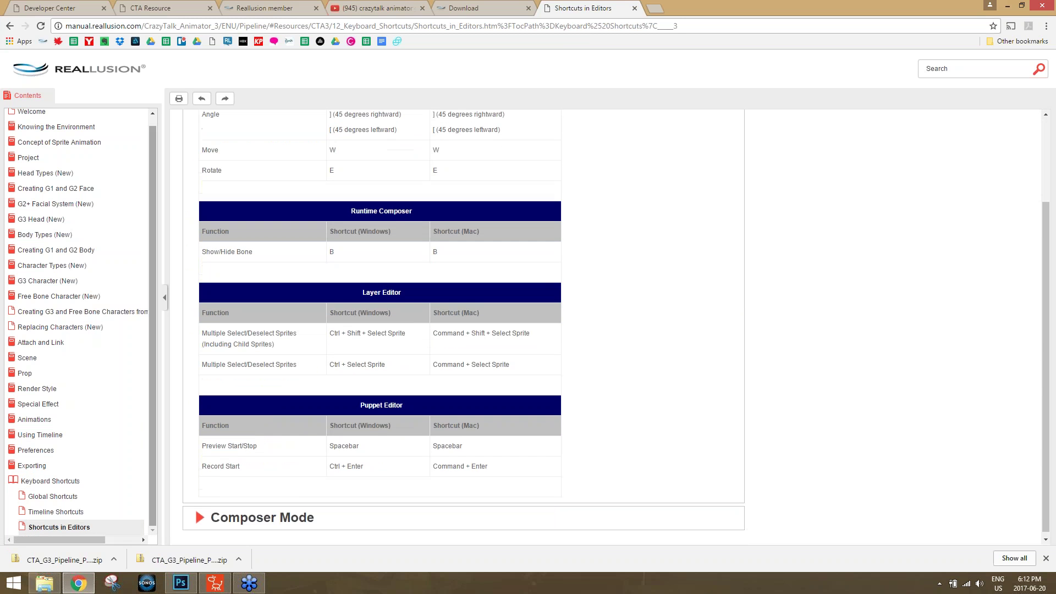
pyautogui.click(62, 501)
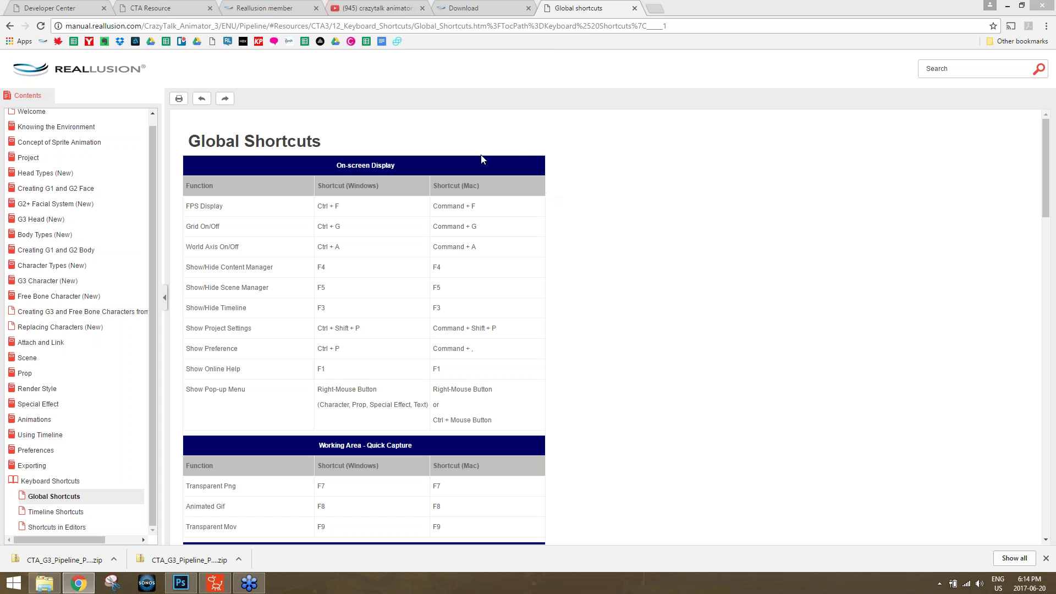
# - Search Google Images for "cartoon plane", replacing the CrazyTalk Animator comparison page
pyautogui.click(497, 9)
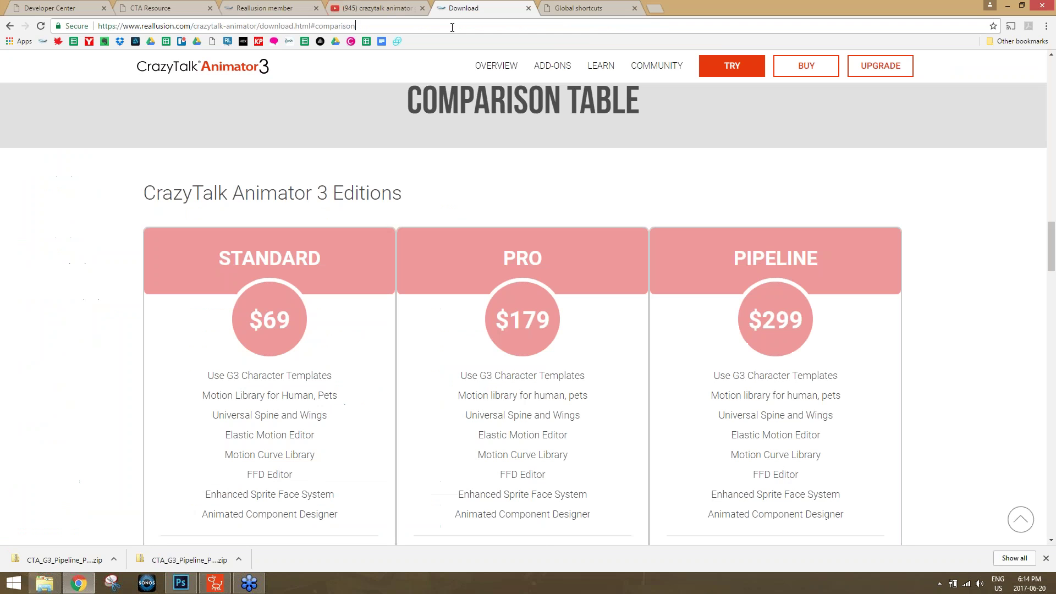
pyautogui.click(453, 26)
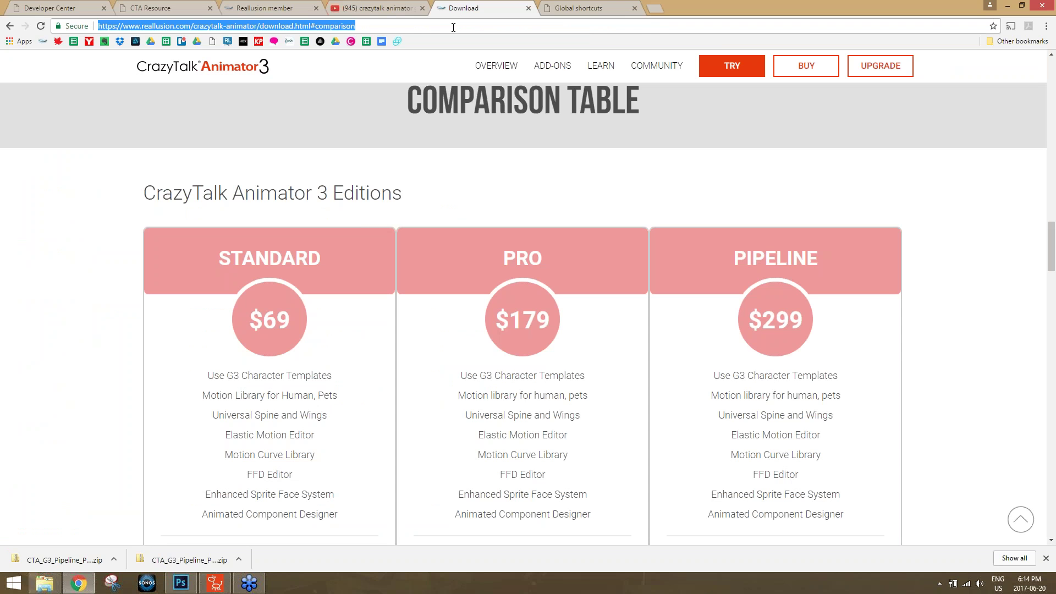
pyautogui.write('cartoon')
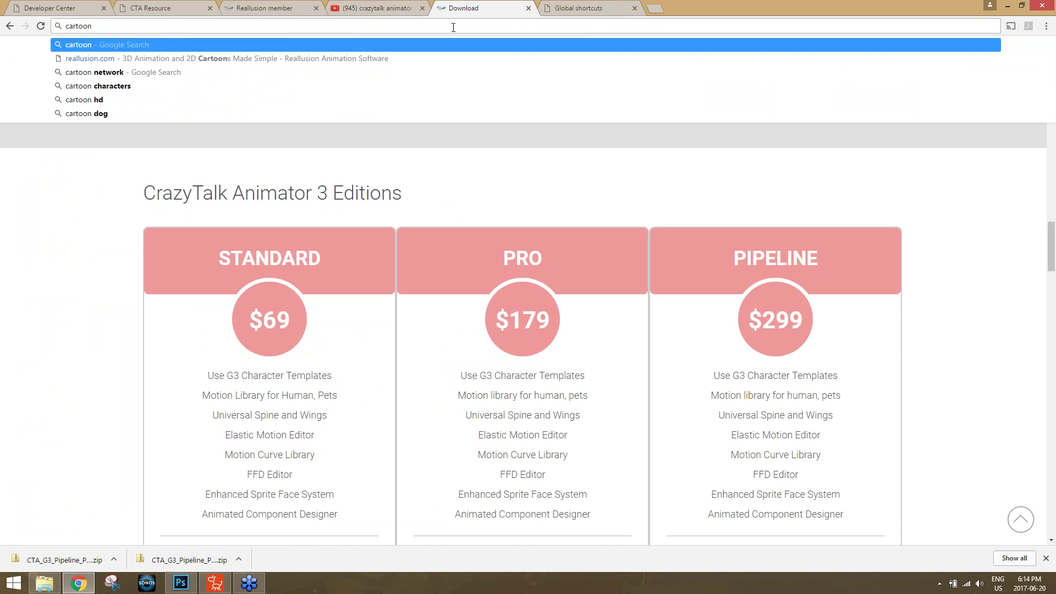
pyautogui.write(' plane')
pyautogui.press('Return')
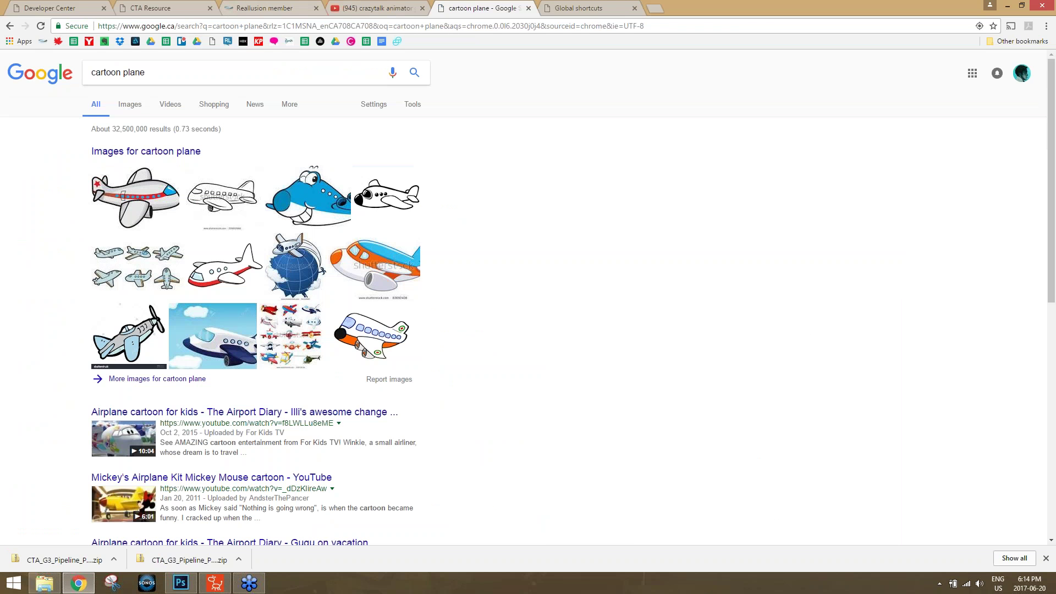
pyautogui.click(134, 108)
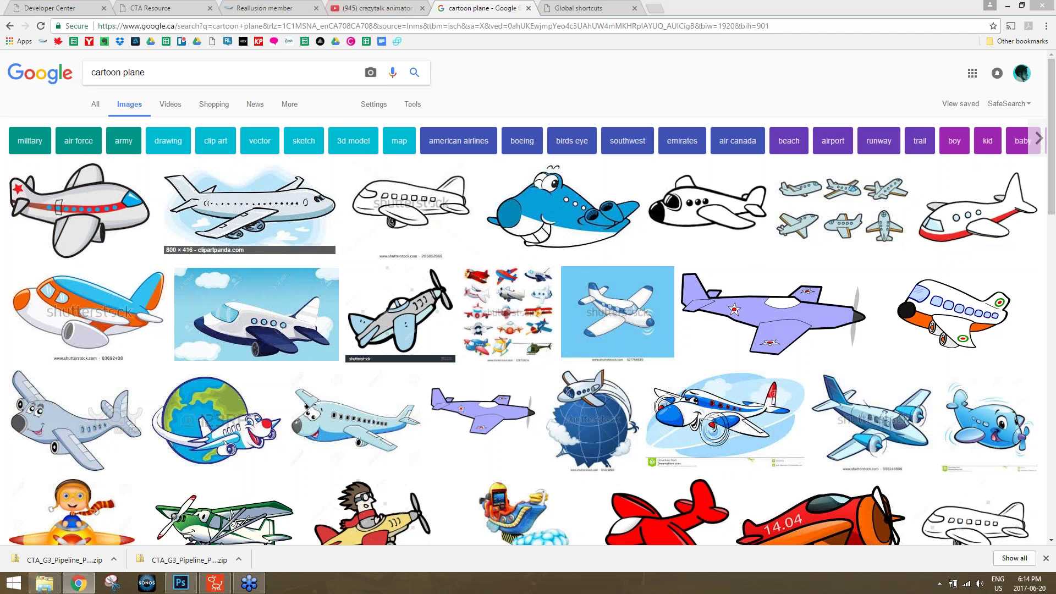
# - Use Google's advanced image search to limit the cartoon plane results to PNG files
pyautogui.click(375, 105)
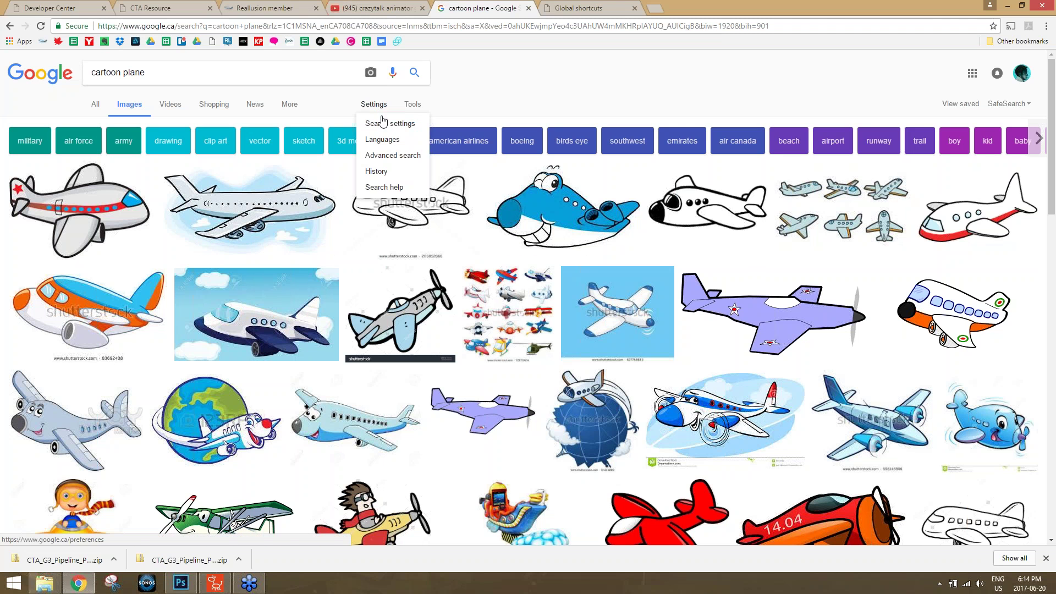
pyautogui.click(392, 155)
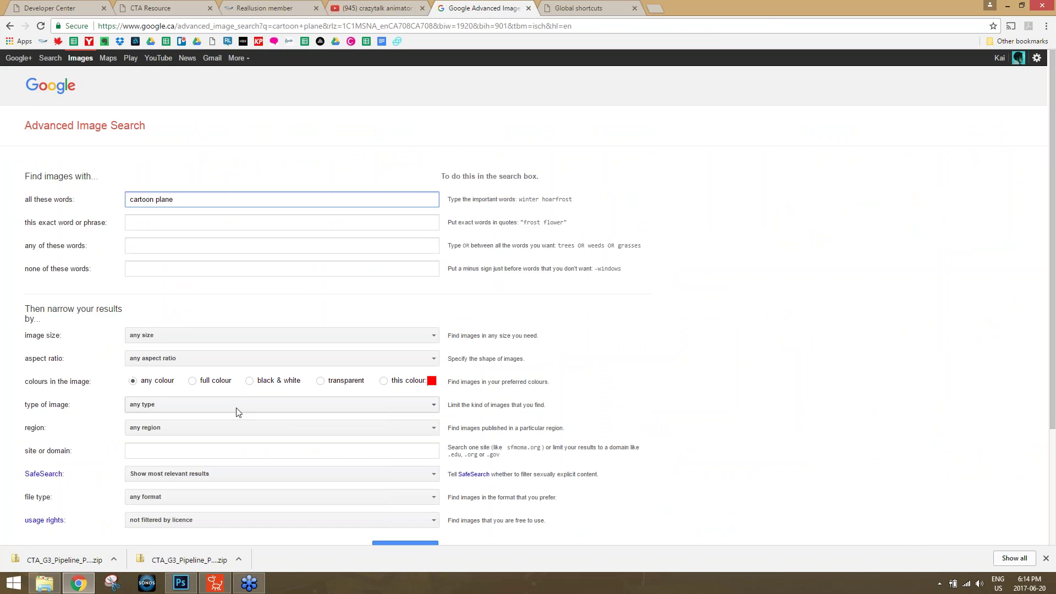
pyautogui.scroll(-3, 238, 411)
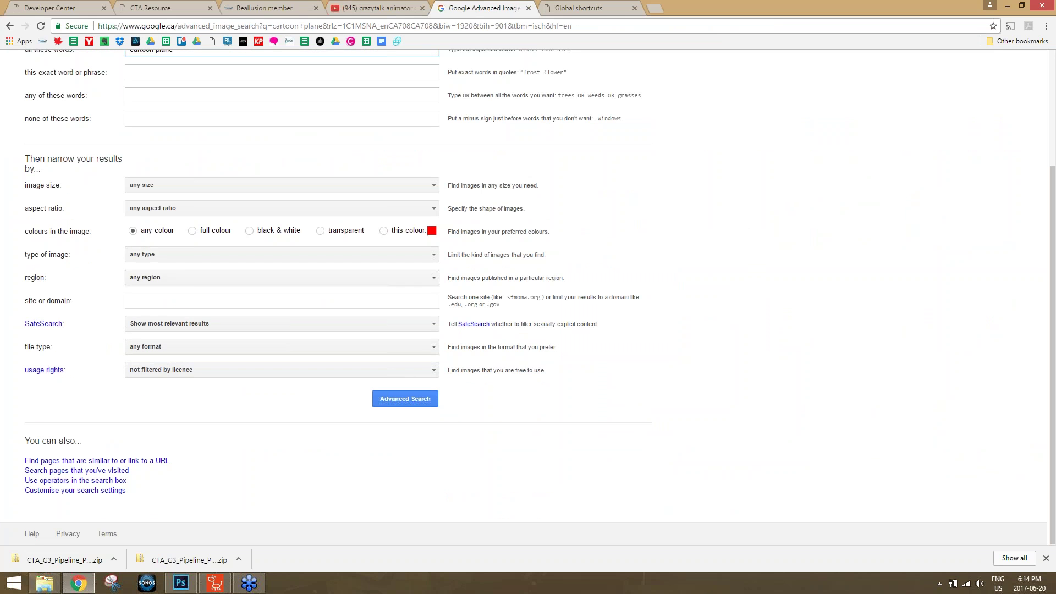
pyautogui.click(177, 257)
pyautogui.click(107, 254)
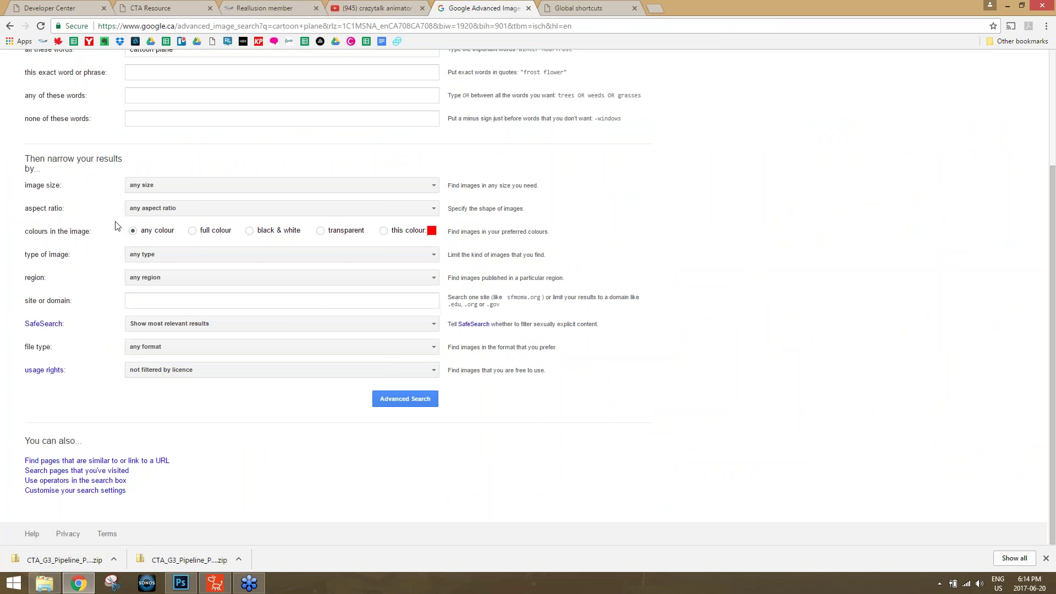
pyautogui.click(171, 350)
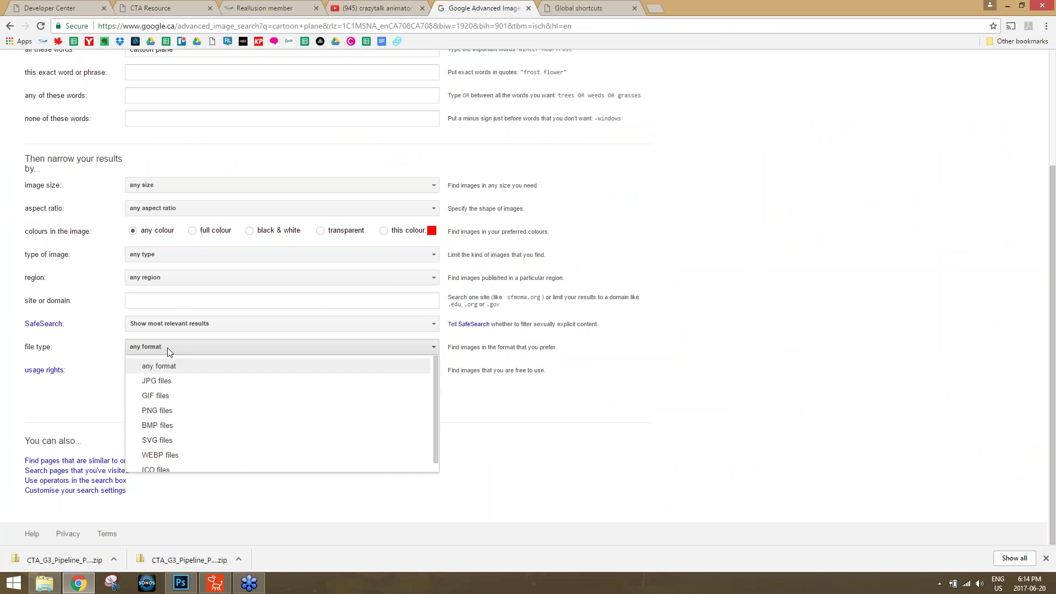
pyautogui.click(167, 411)
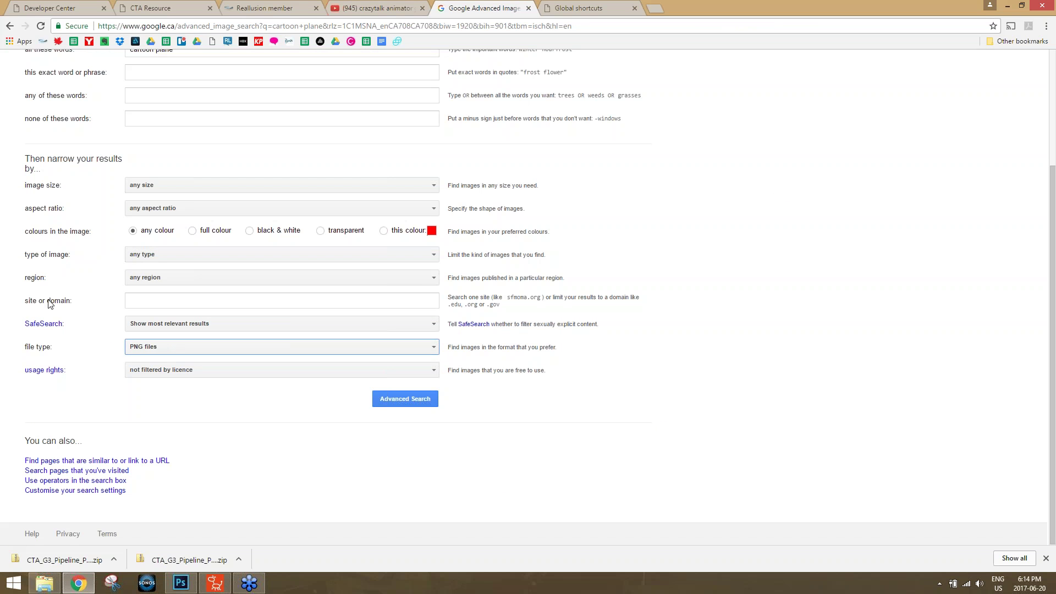
pyautogui.scroll(3, 94, 313)
pyautogui.scroll(-3, 306, 427)
pyautogui.click(388, 403)
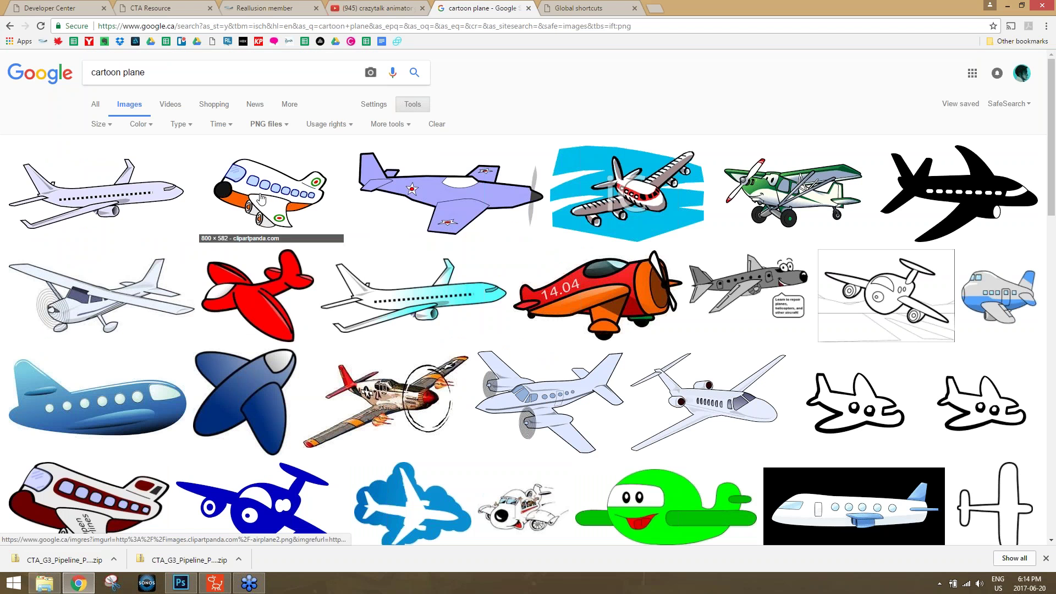
# - Open the light purple airliner with a transparent background and save it to the Desktop as a PNG named -airplane7
pyautogui.click(136, 198)
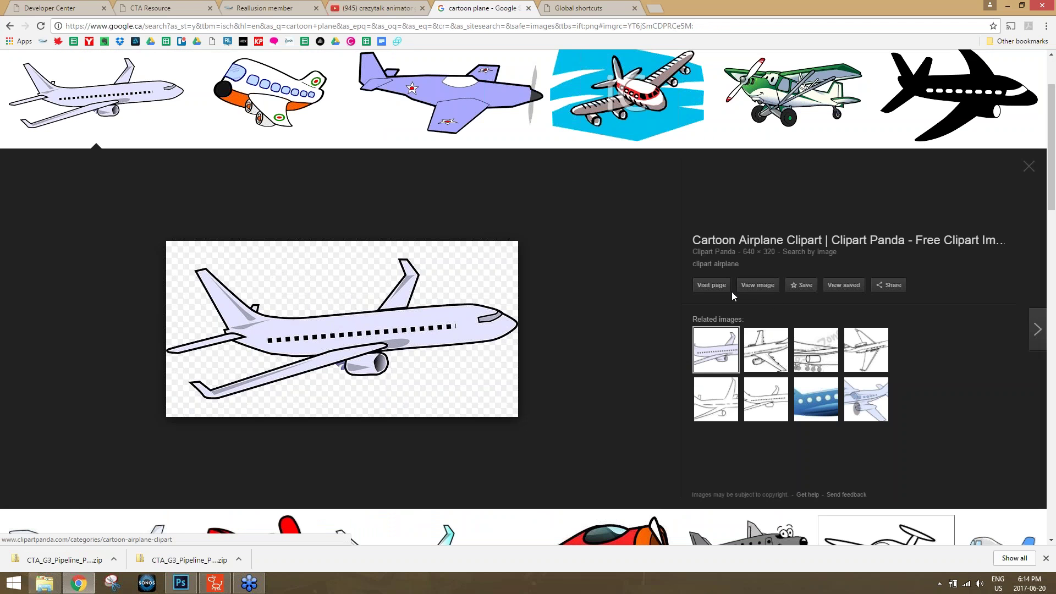
pyautogui.rightClick(369, 341)
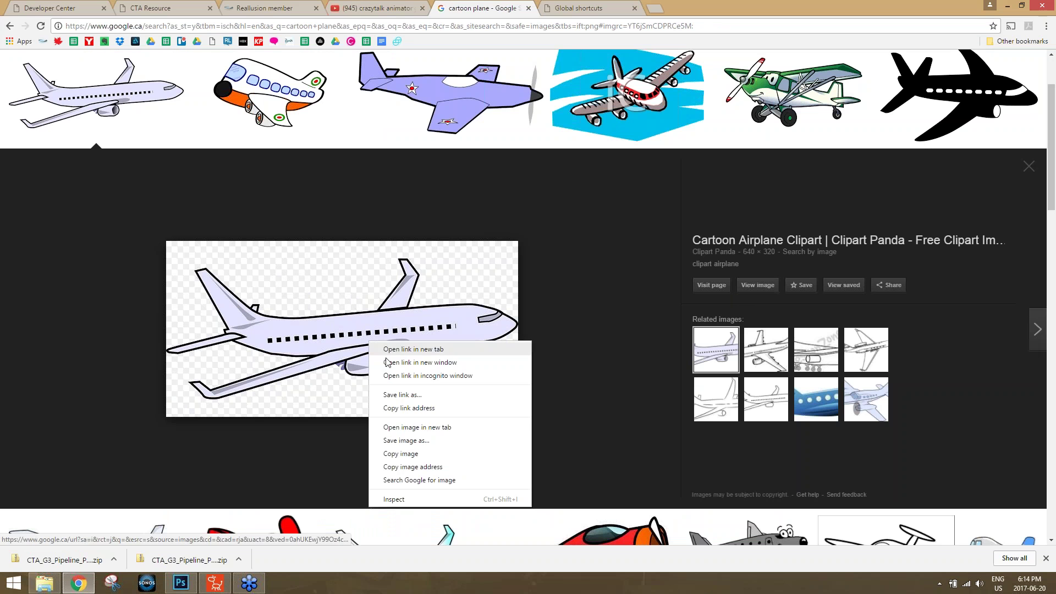
pyautogui.click(407, 441)
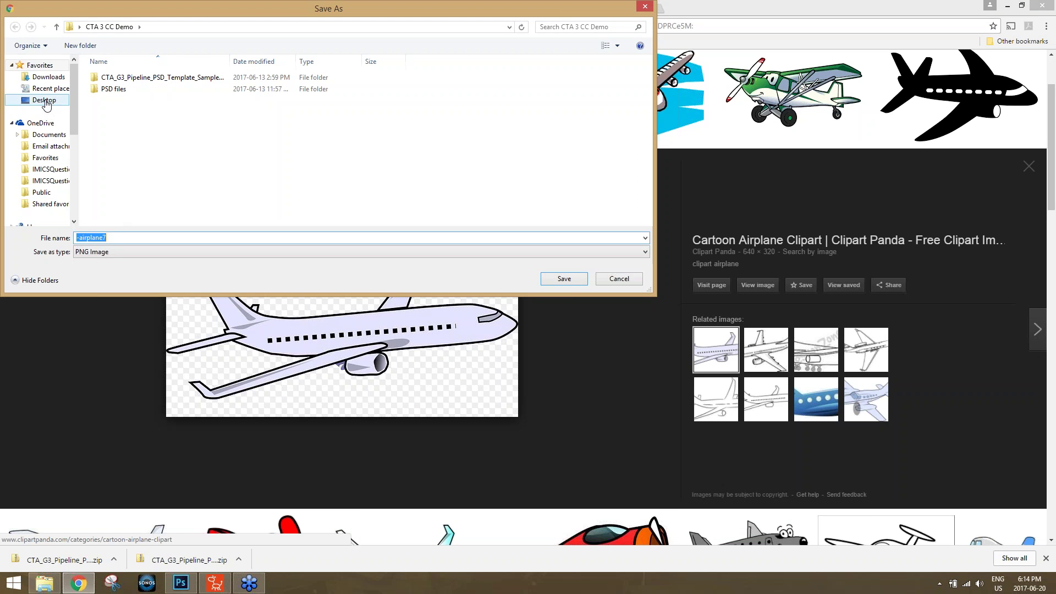
pyautogui.click(45, 100)
pyautogui.click(565, 279)
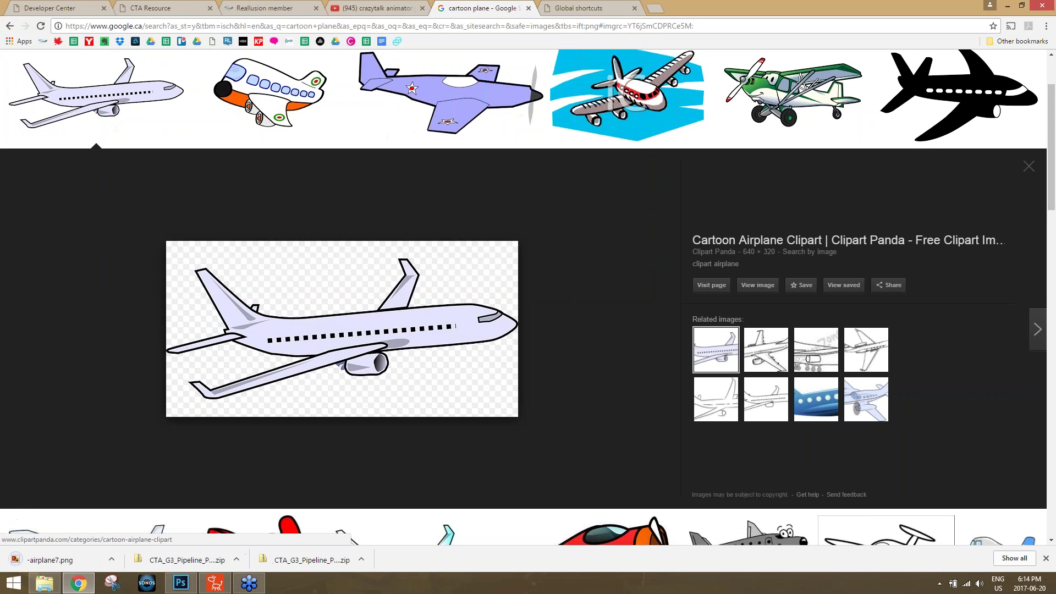
# - Import the downloaded -airplane7.png into CrazyTalk Animator as a prop and place it beside the boy's head, at about X 122, Y 174
pyautogui.moveTo(61, 560); pyautogui.dragTo(208, 223)
pyautogui.click(529, 234)
pyautogui.moveTo(258, 212); pyautogui.dragTo(604, 210)
pyautogui.moveTo(470, 259); pyautogui.dragTo(615, 196)
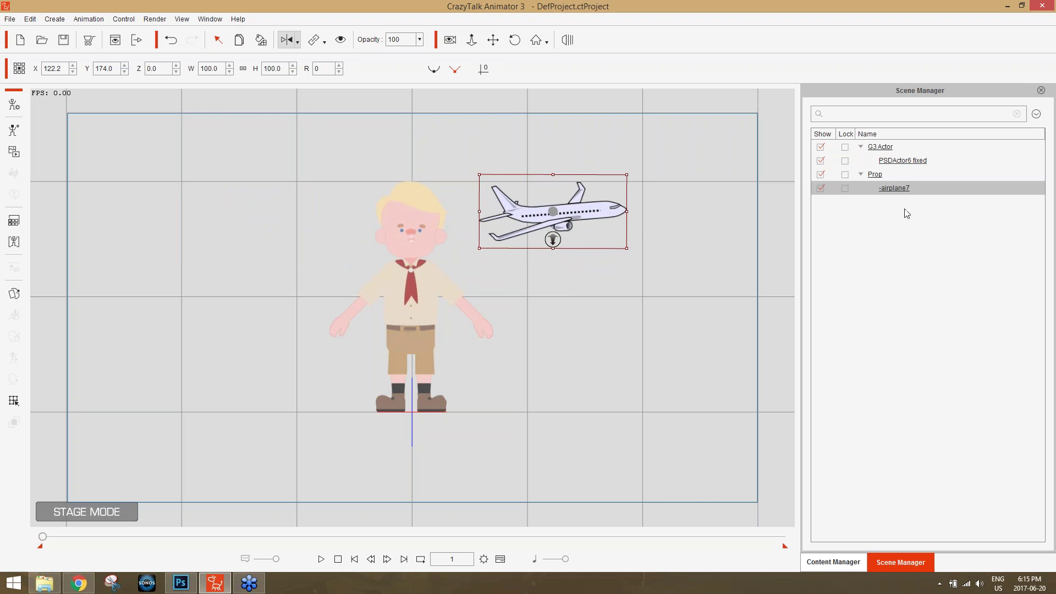
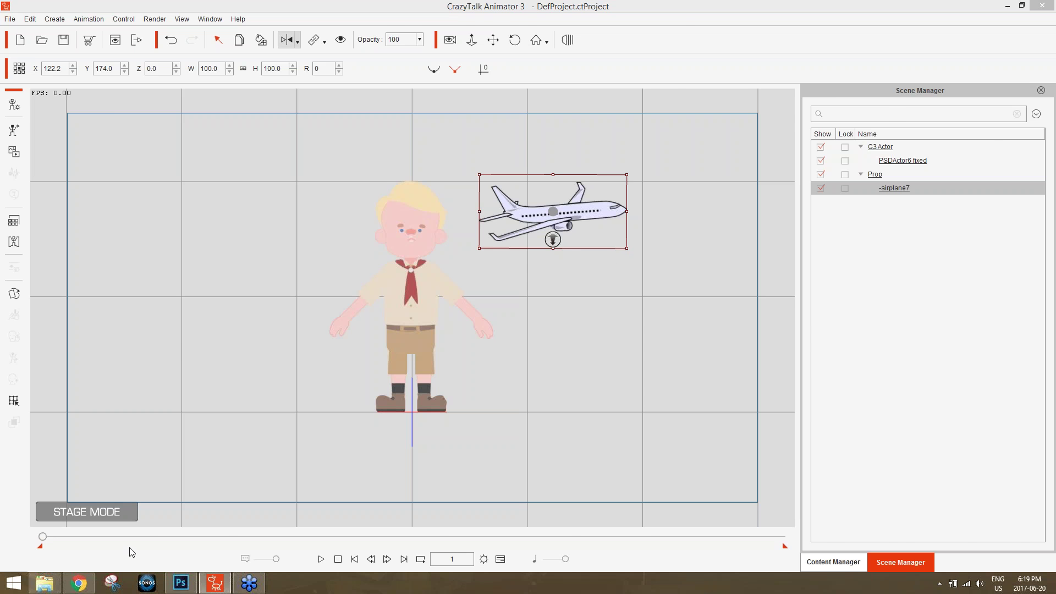
# - Switch to Chrome and copy the link address of the YouTube video "CrazyTalk Animator 3 - Character Creation with G3 Template"
pyautogui.click(79, 583)
pyautogui.click(393, 8)
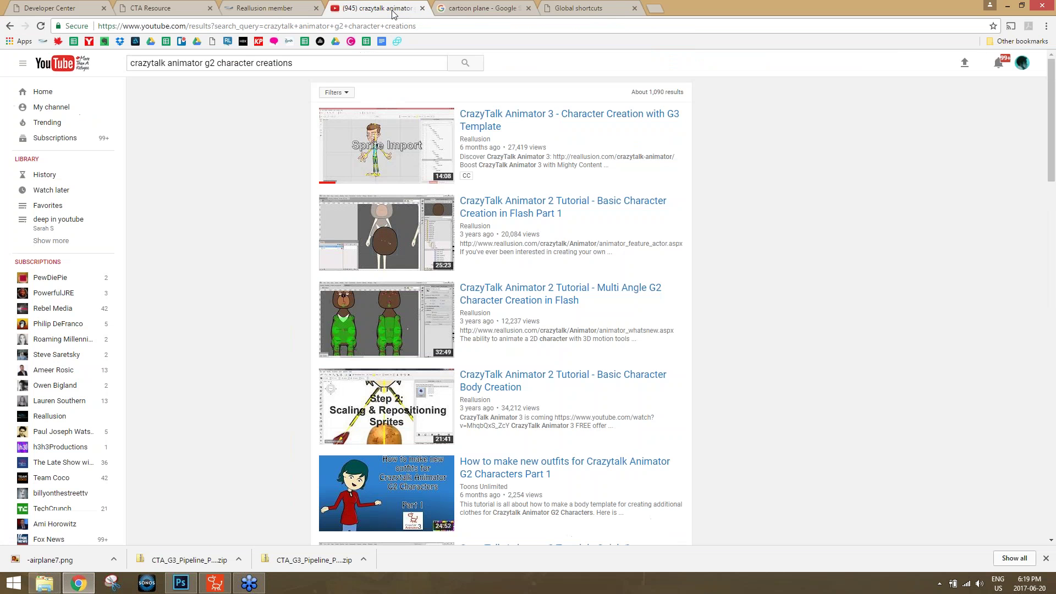
pyautogui.rightClick(483, 119)
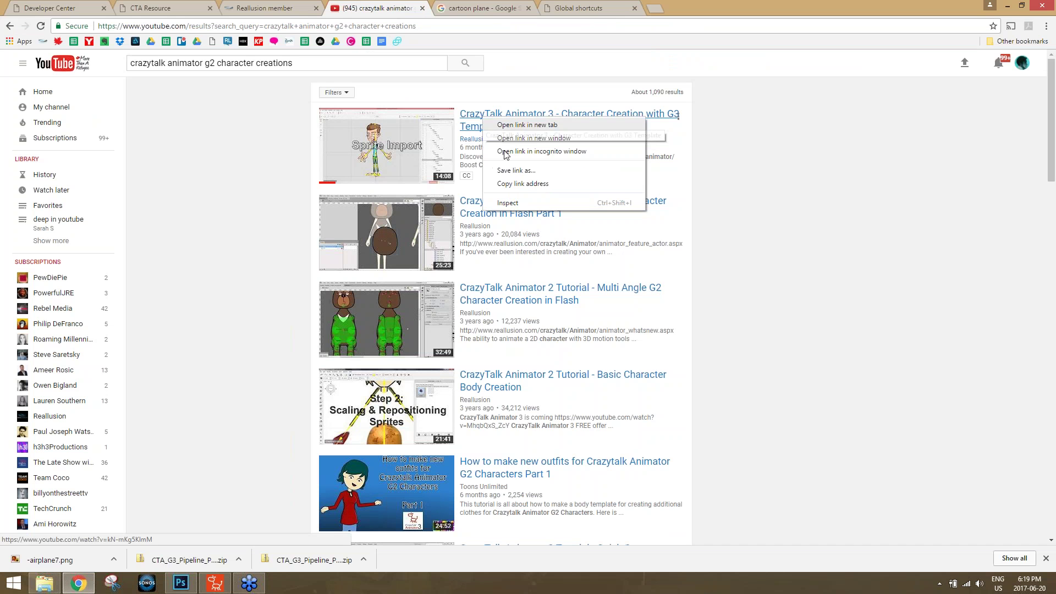
pyautogui.click(517, 185)
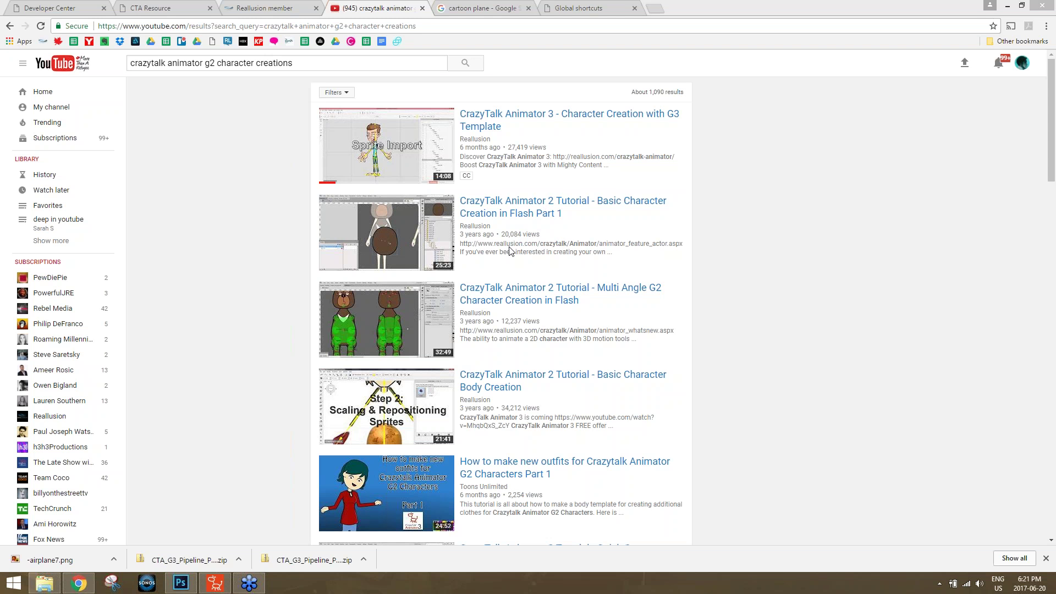
pyautogui.click(525, 252)
# - Switch to CrazyTalk Animator and add the G2 character Saul to the stage, left of the boy at about X -155
pyautogui.click(215, 582)
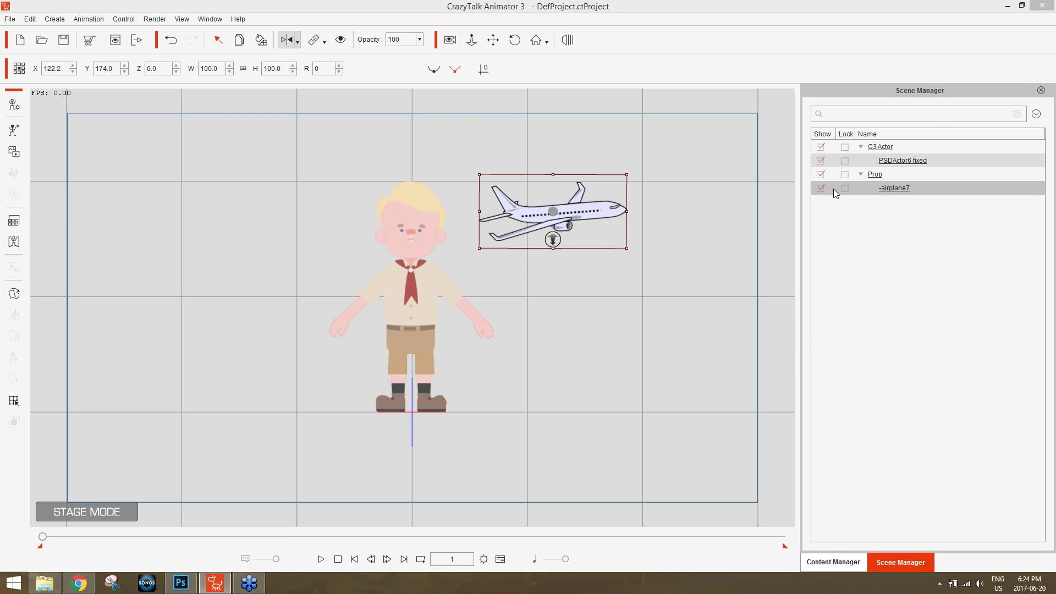
pyautogui.click(833, 561)
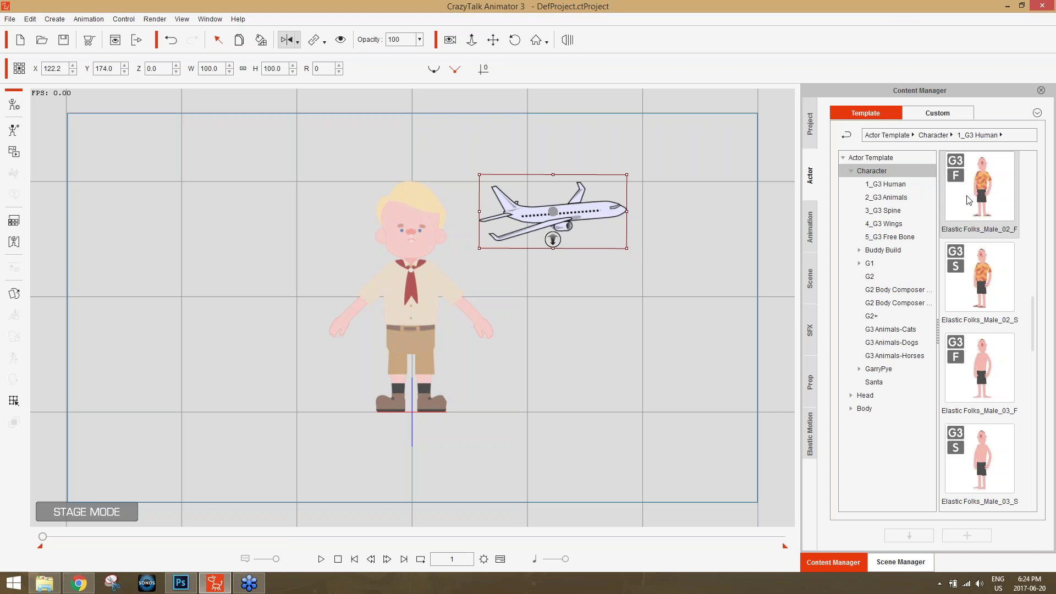
pyautogui.click(884, 277)
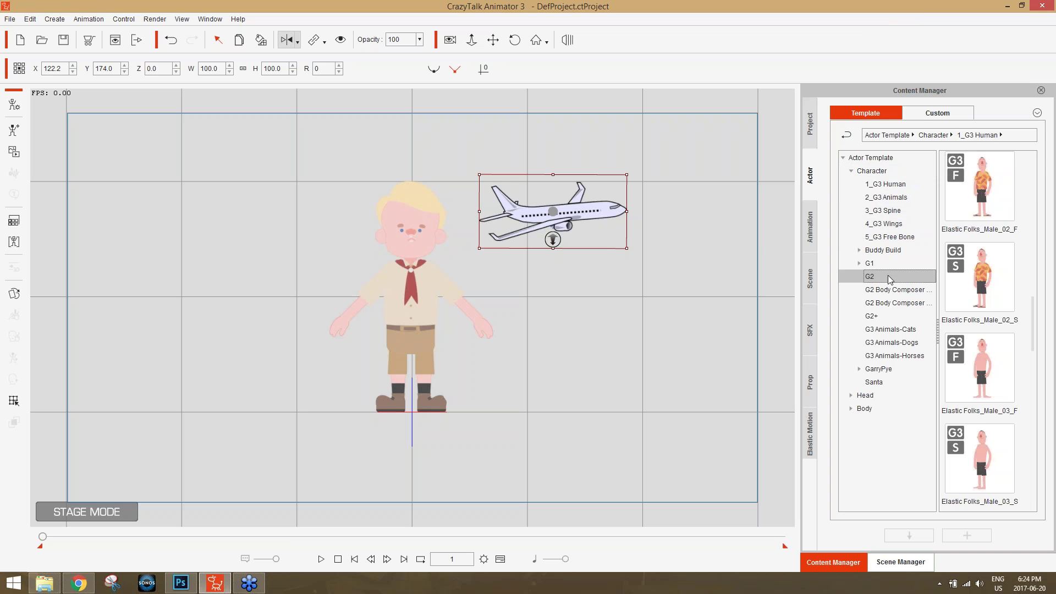
pyautogui.moveTo(990, 281); pyautogui.dragTo(237, 315)
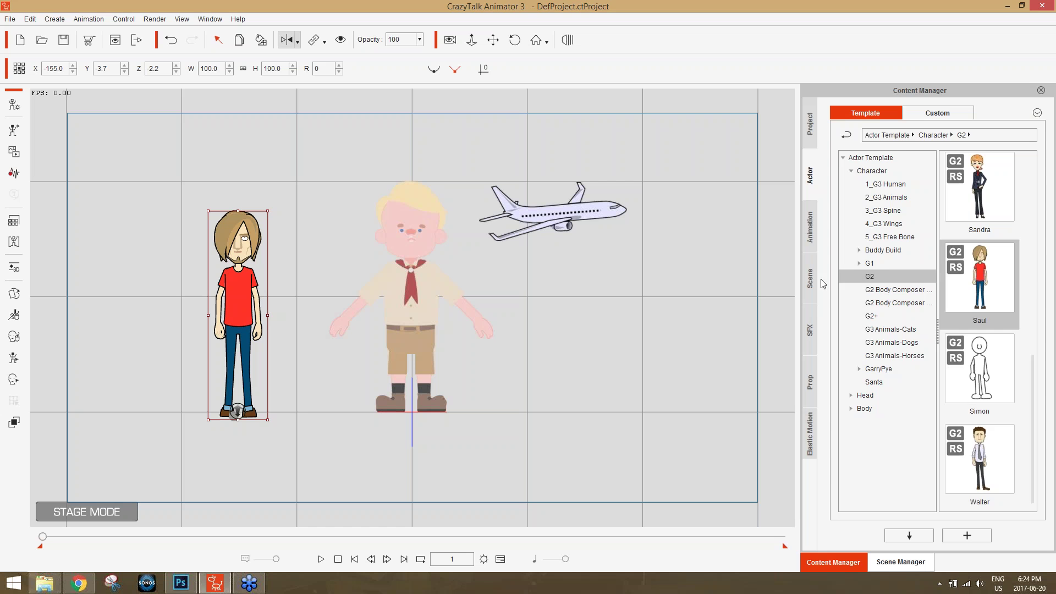
# - Apply the Cheer_Male motion from the G2 3D 04_Perform library to Saul, stopping playback
pyautogui.click(812, 233)
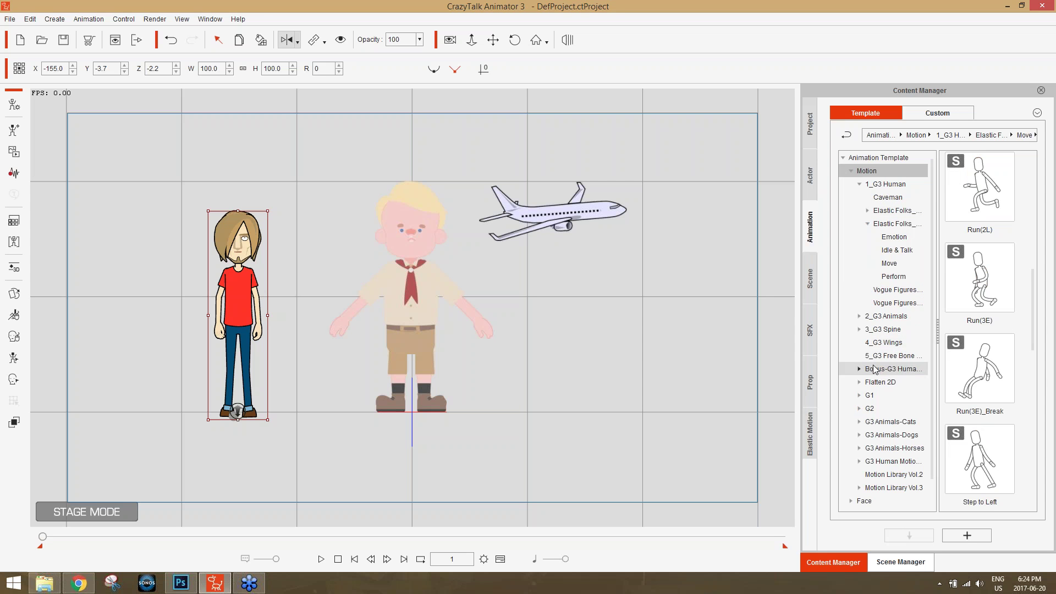
pyautogui.click(859, 409)
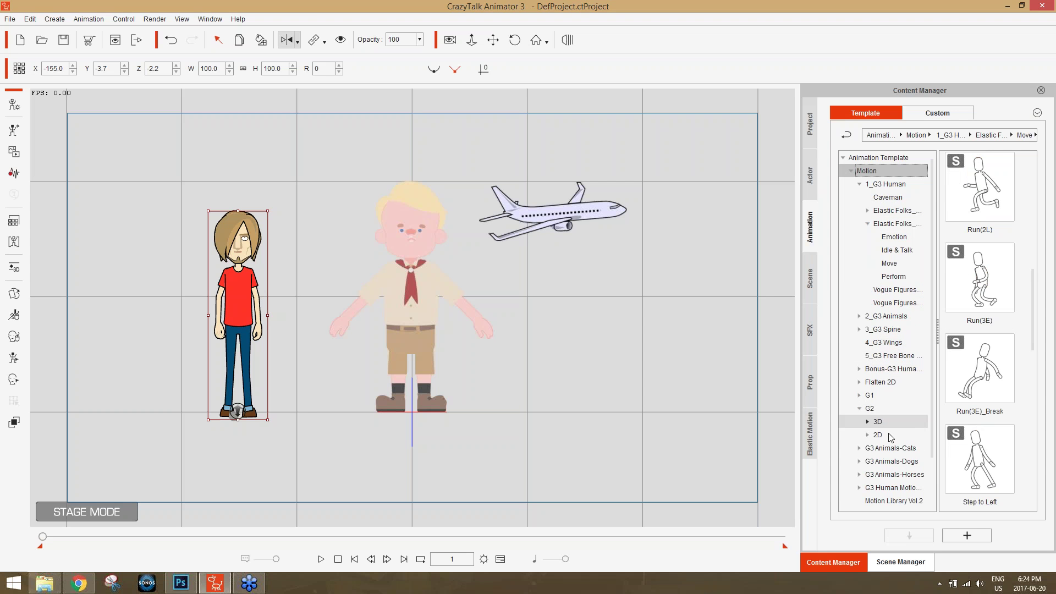
pyautogui.click(868, 421)
pyautogui.click(897, 447)
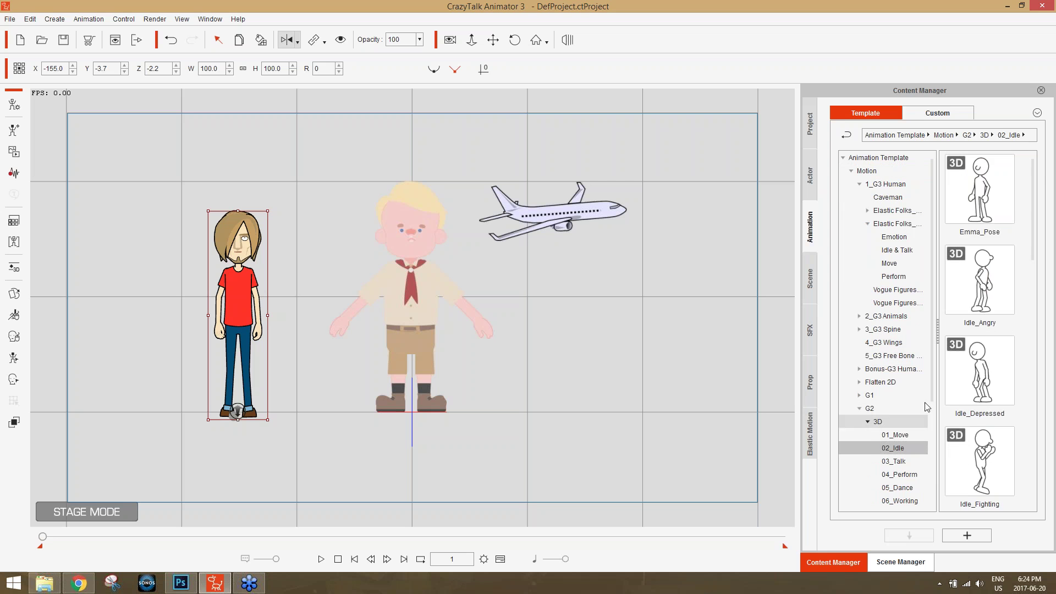
pyautogui.click(899, 474)
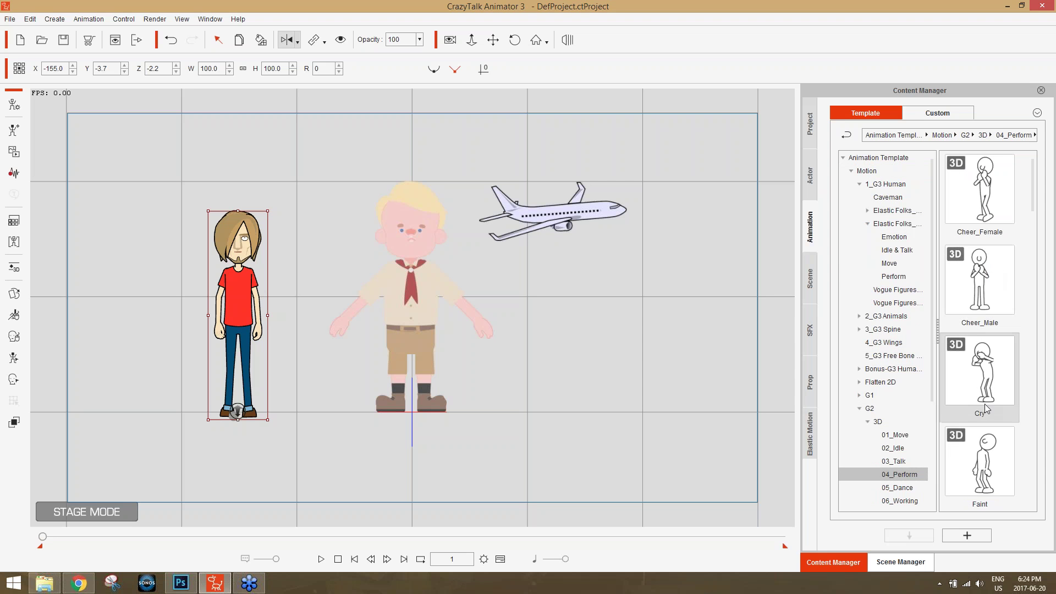
pyautogui.moveTo(987, 322); pyautogui.dragTo(292, 303)
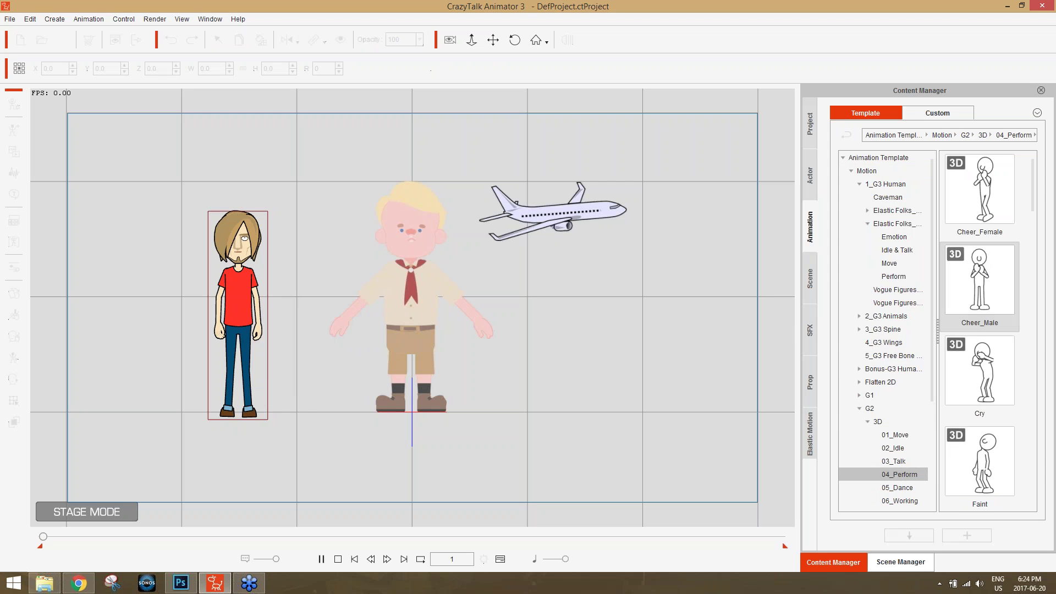
pyautogui.click(337, 559)
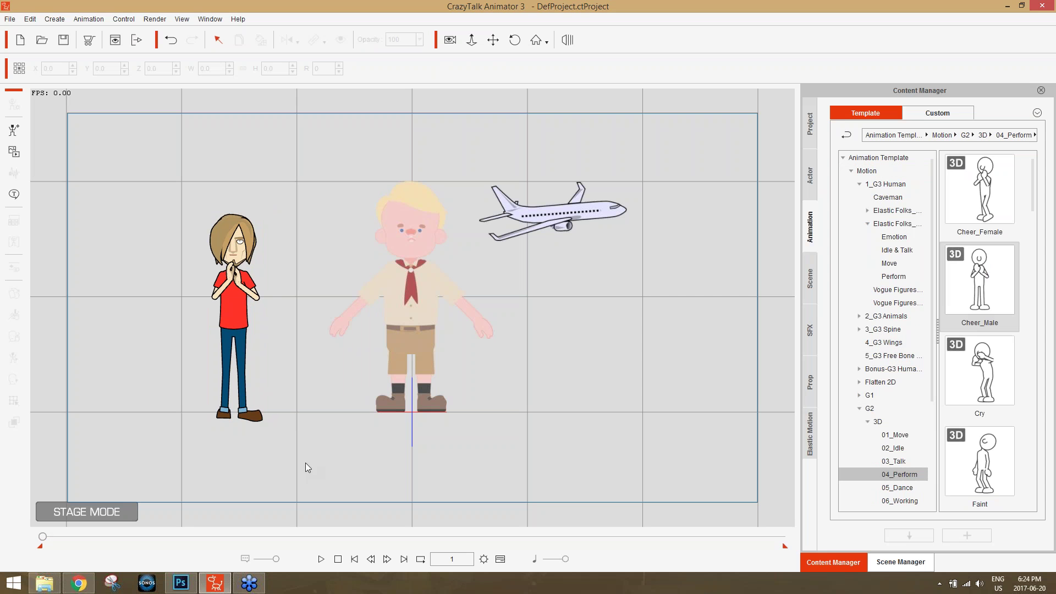
# - Turn Saul to a left-facing three-quarter view and then to a side profile, previewing the cheering motion at each angle
pyautogui.click(244, 301)
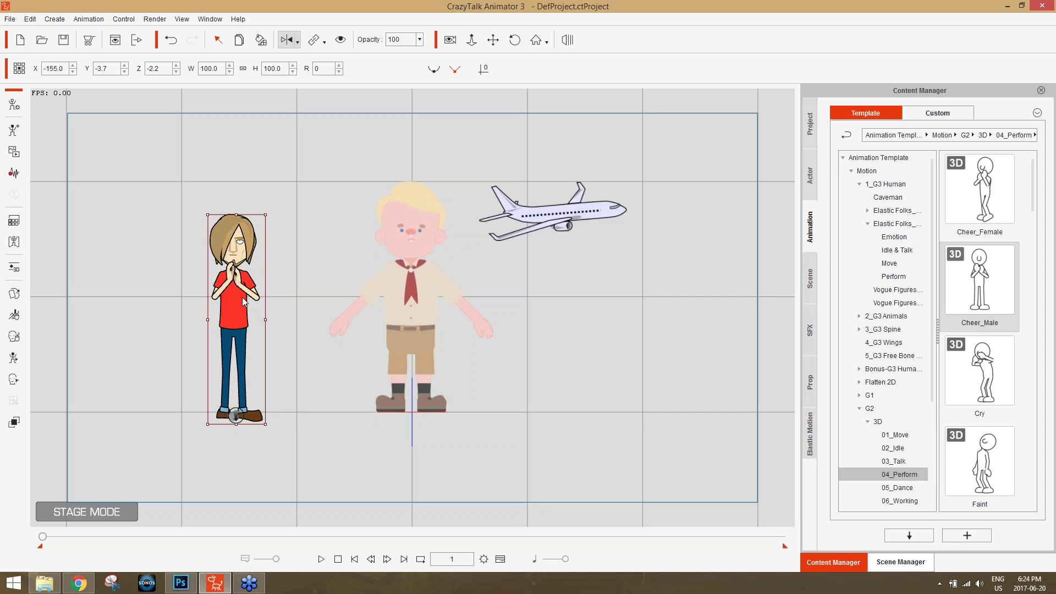
pyautogui.click(322, 558)
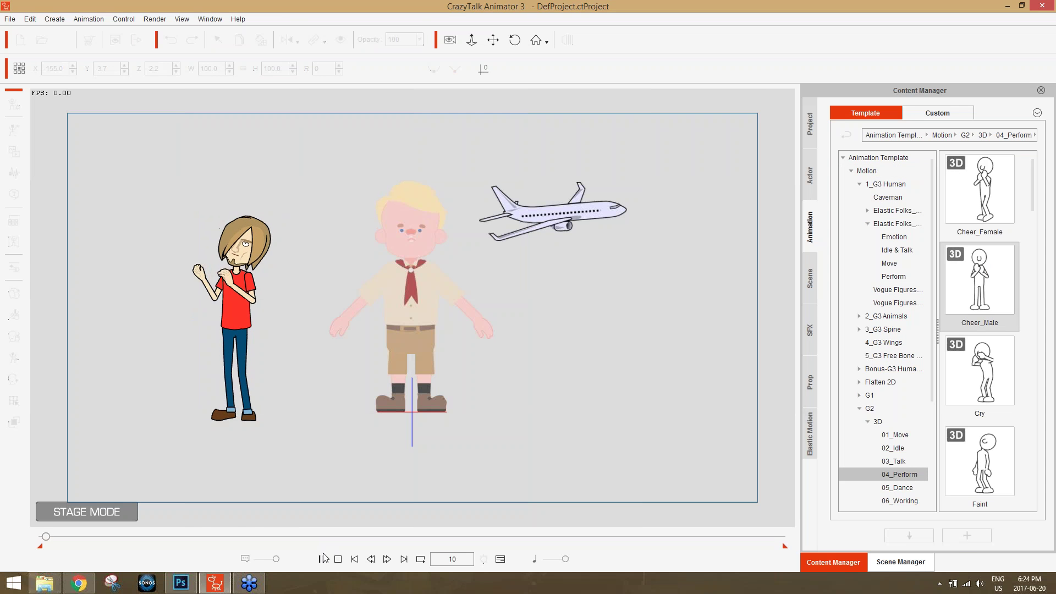
pyautogui.click(337, 558)
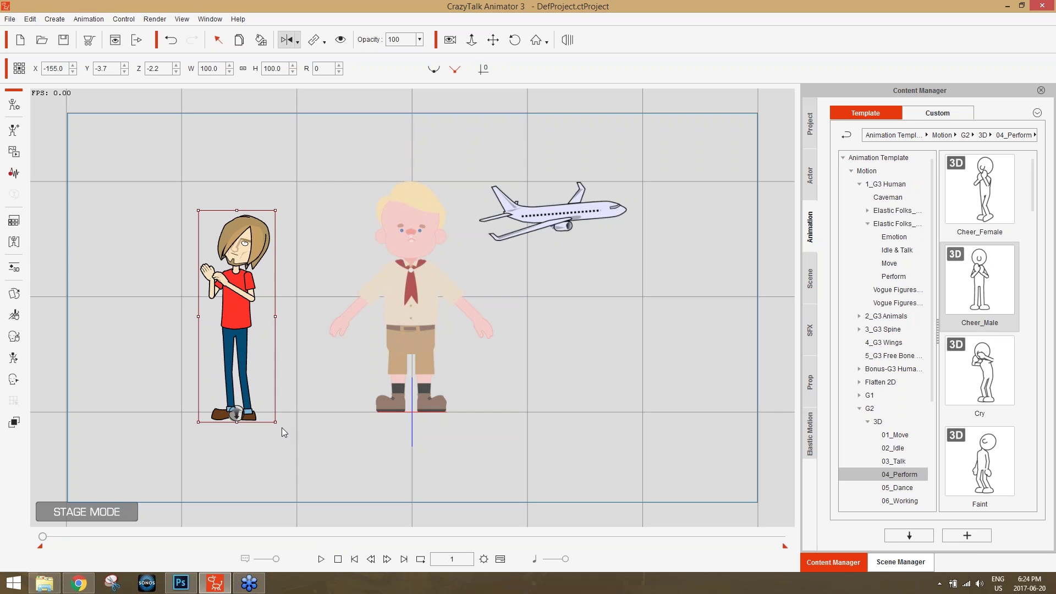
pyautogui.click(245, 318)
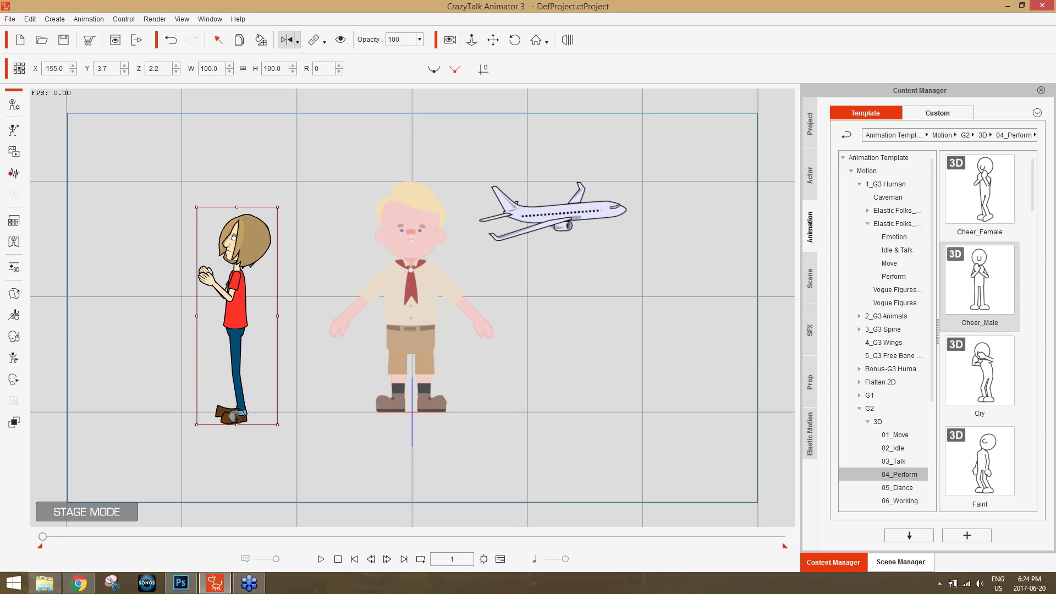
pyautogui.click(322, 566)
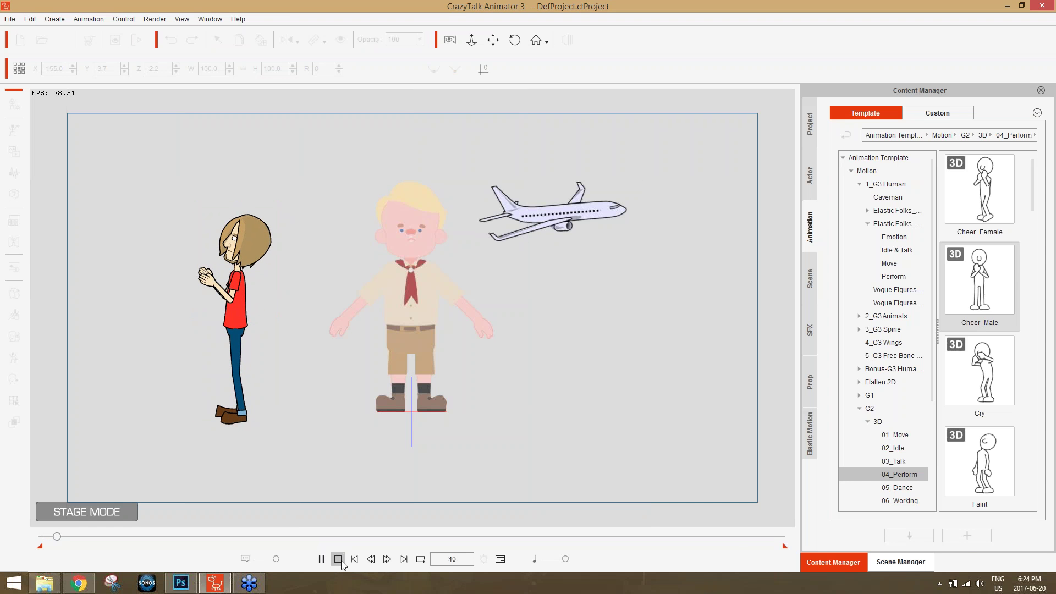
pyautogui.click(337, 559)
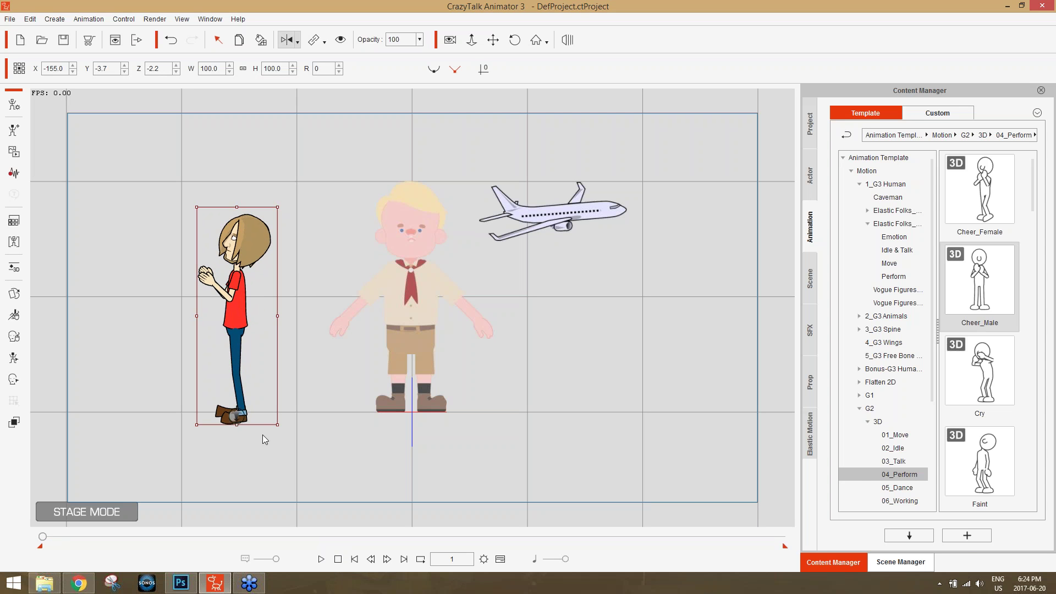